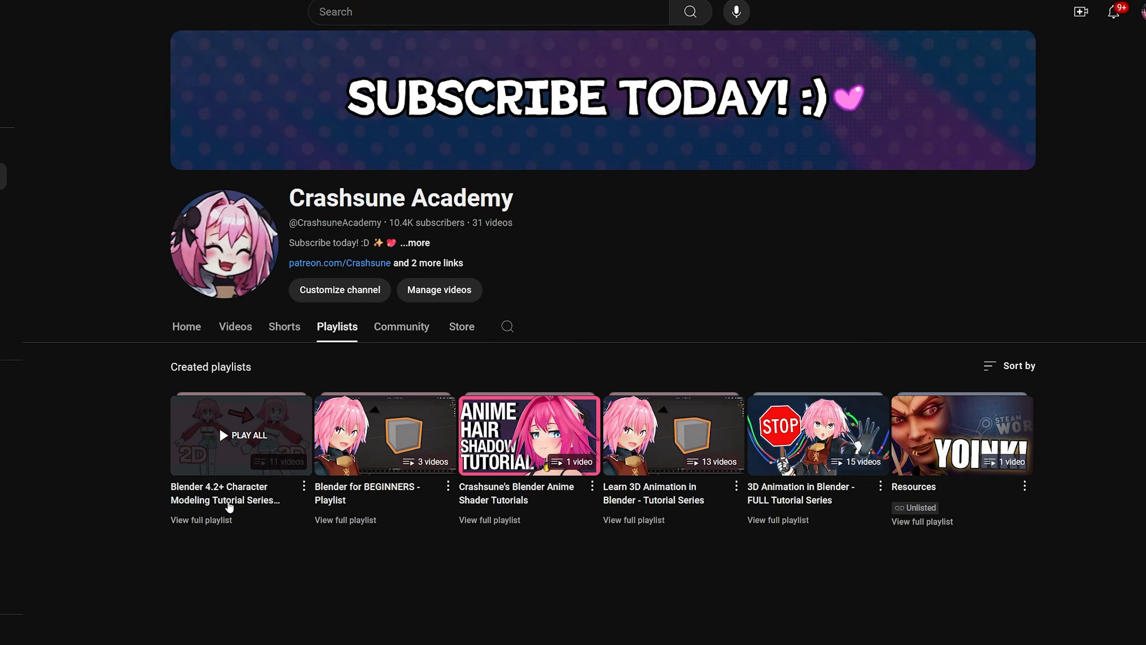
Open the full Blender 4.2+ Character Modeling Tutorial Series playlist and look through its videos.
{"action": "left_click", "coordinate": [221, 524]}
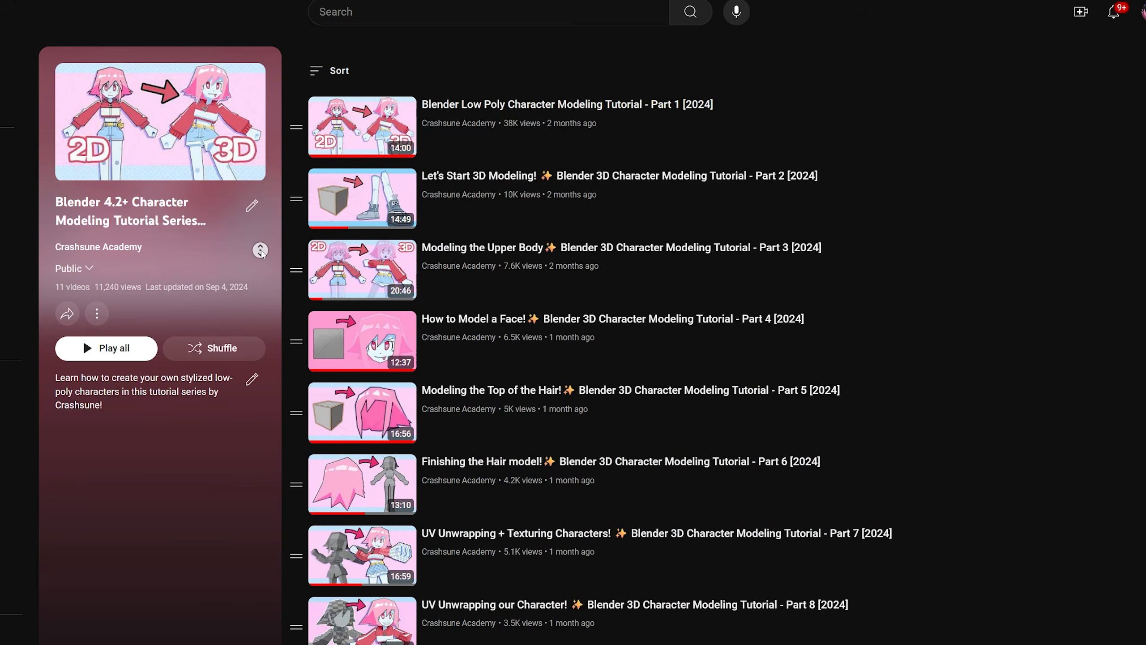
{"action": "scroll", "coordinate": [262, 274], "scroll_direction": "down", "scroll_amount": 4}
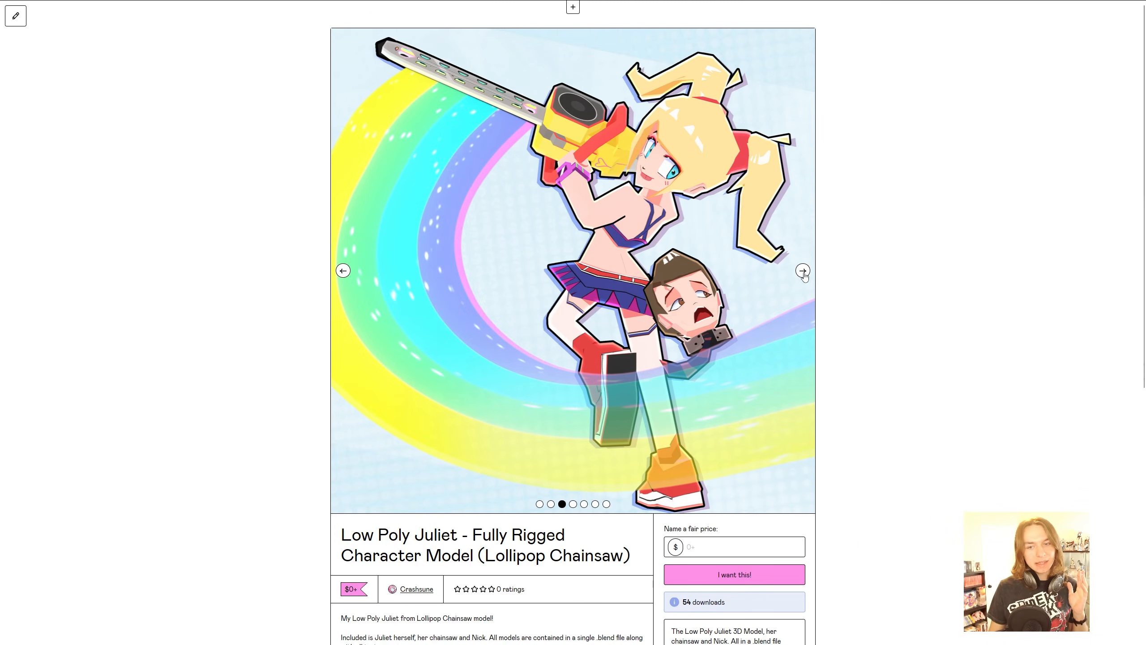
Look through the preview images and product details on the Low Poly Juliet page.
{"action": "left_click", "coordinate": [803, 272]}
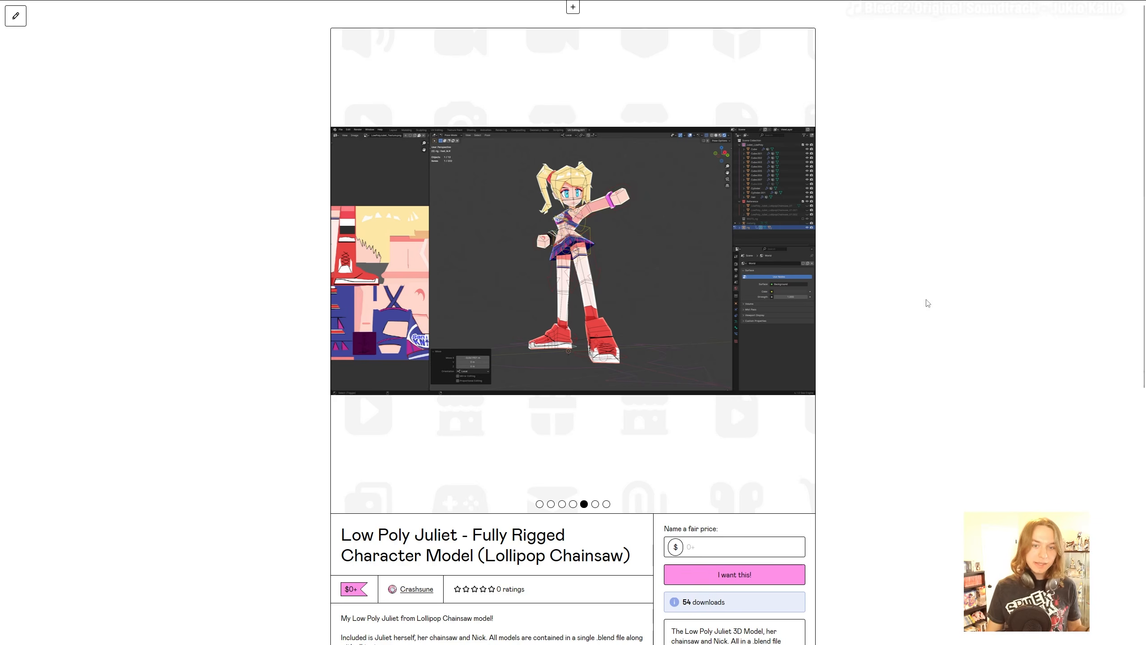
{"action": "scroll", "coordinate": [927, 303], "scroll_direction": "down", "scroll_amount": 7}
{"action": "scroll", "coordinate": [934, 456], "scroll_direction": "up", "scroll_amount": 7}
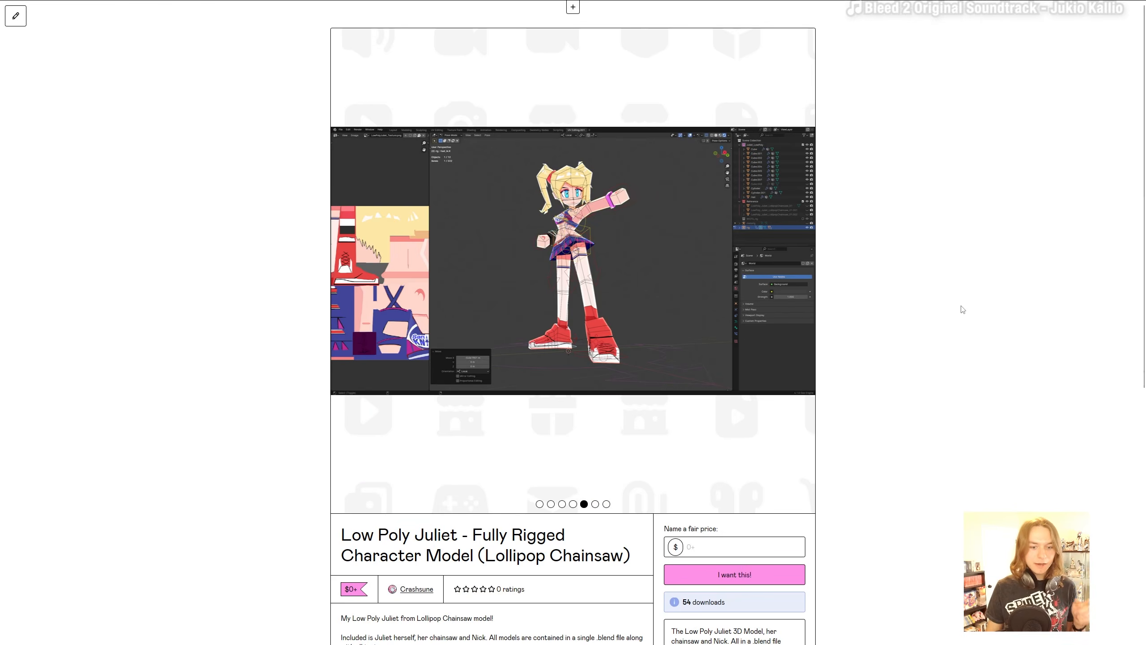
{"action": "scroll", "coordinate": [767, 527], "scroll_direction": "down", "scroll_amount": 2}
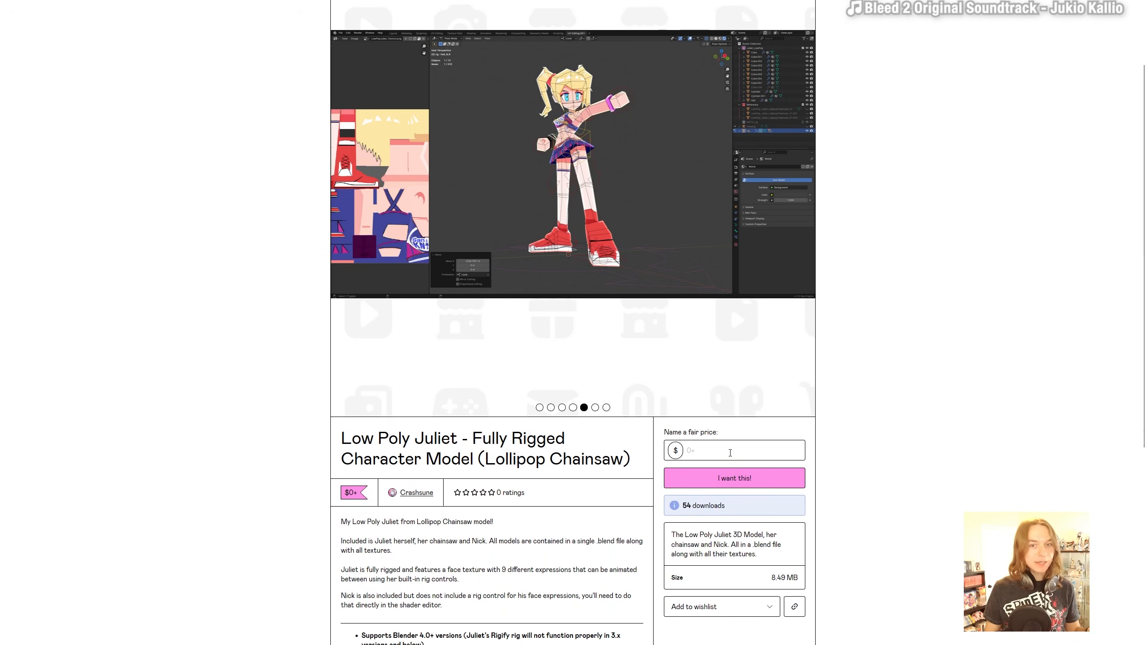
{"action": "scroll", "coordinate": [731, 452], "scroll_direction": "up", "scroll_amount": 2}
{"action": "scroll", "coordinate": [743, 470], "scroll_direction": "down", "scroll_amount": 1}
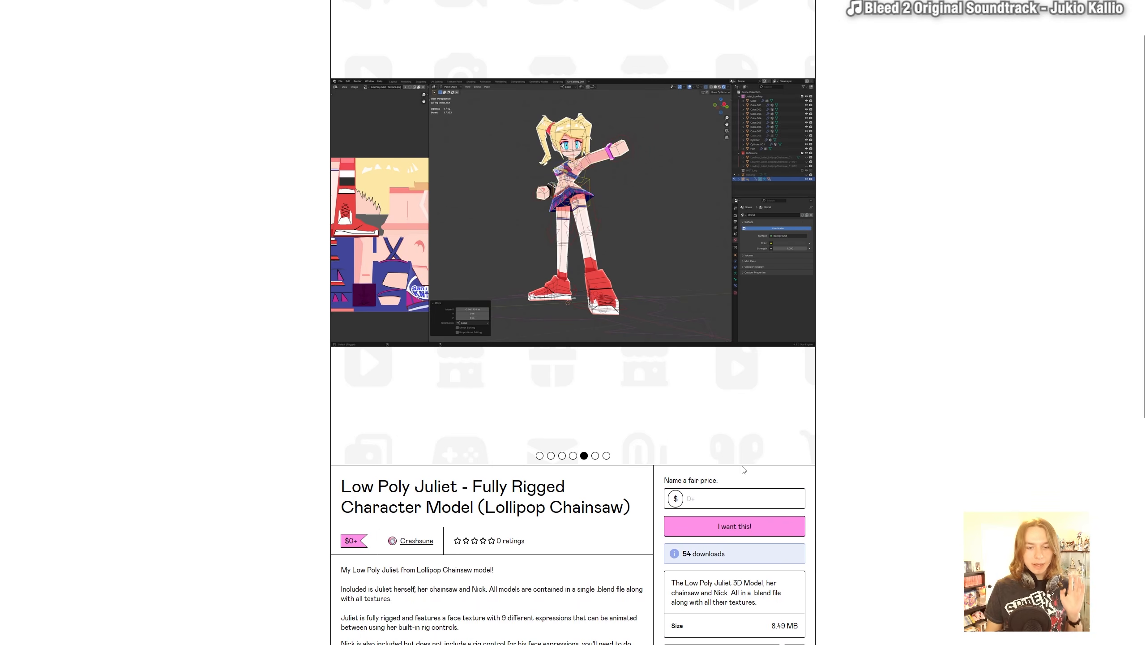
{"action": "scroll", "coordinate": [767, 472], "scroll_direction": "up", "scroll_amount": 1}
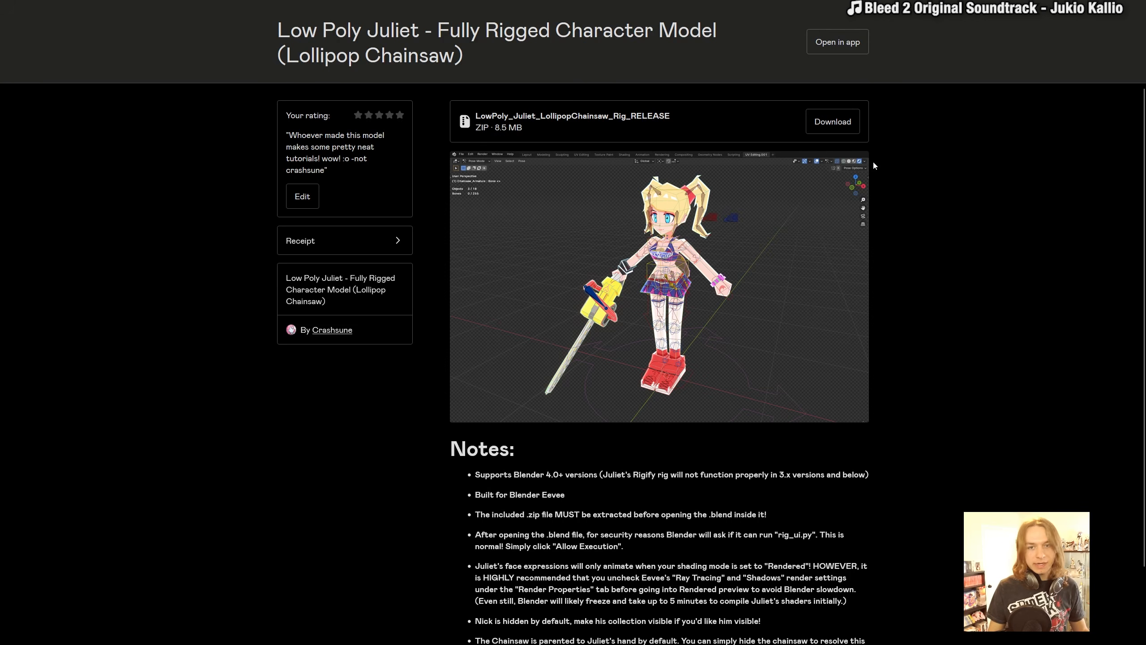
Read the notes on supported Blender versions and usage for the Low Poly Juliet model.
{"action": "scroll", "coordinate": [920, 396], "scroll_direction": "down", "scroll_amount": 2}
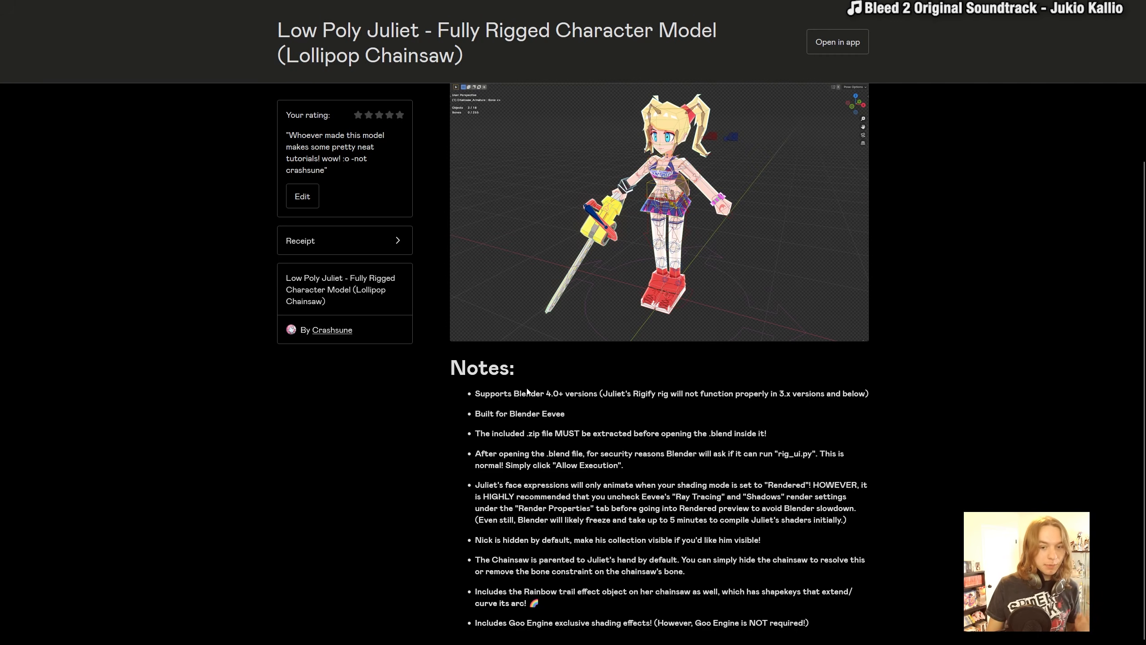
{"action": "left_click_drag", "start_coordinate": [486, 394], "coordinate": [579, 394]}
{"action": "left_click", "coordinate": [552, 394]}
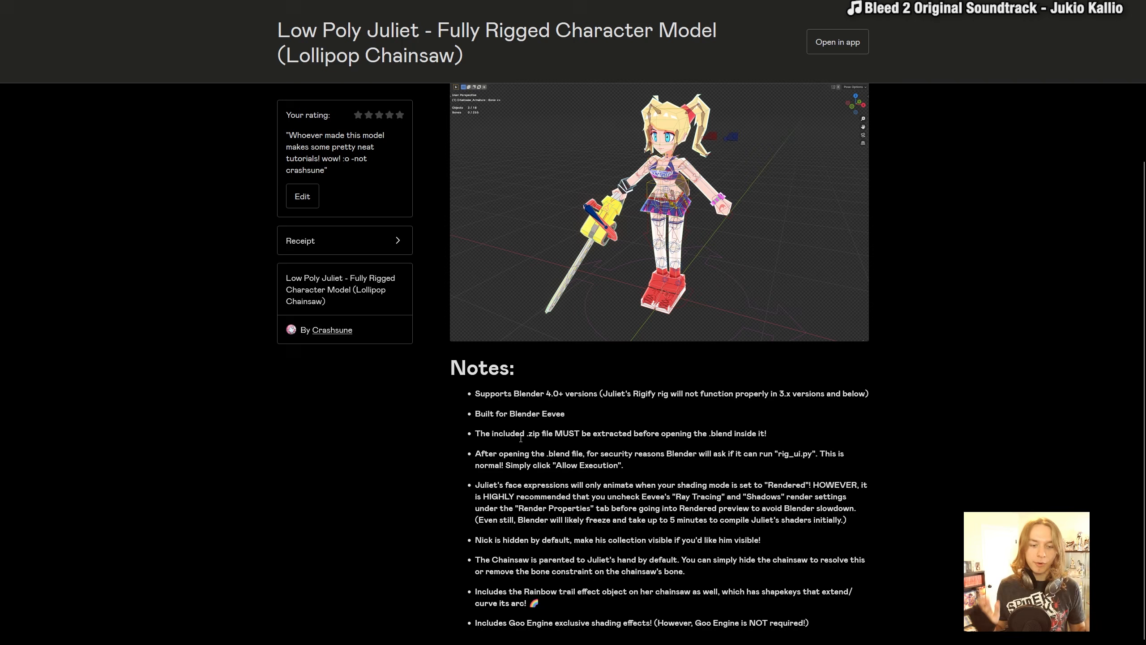
Download the LowPoly_Juliet_LollipopChainsaw_Rig_RELEASE ZIP and show it in the Downloads folder.
{"action": "scroll", "coordinate": [606, 481], "scroll_direction": "up", "scroll_amount": 2}
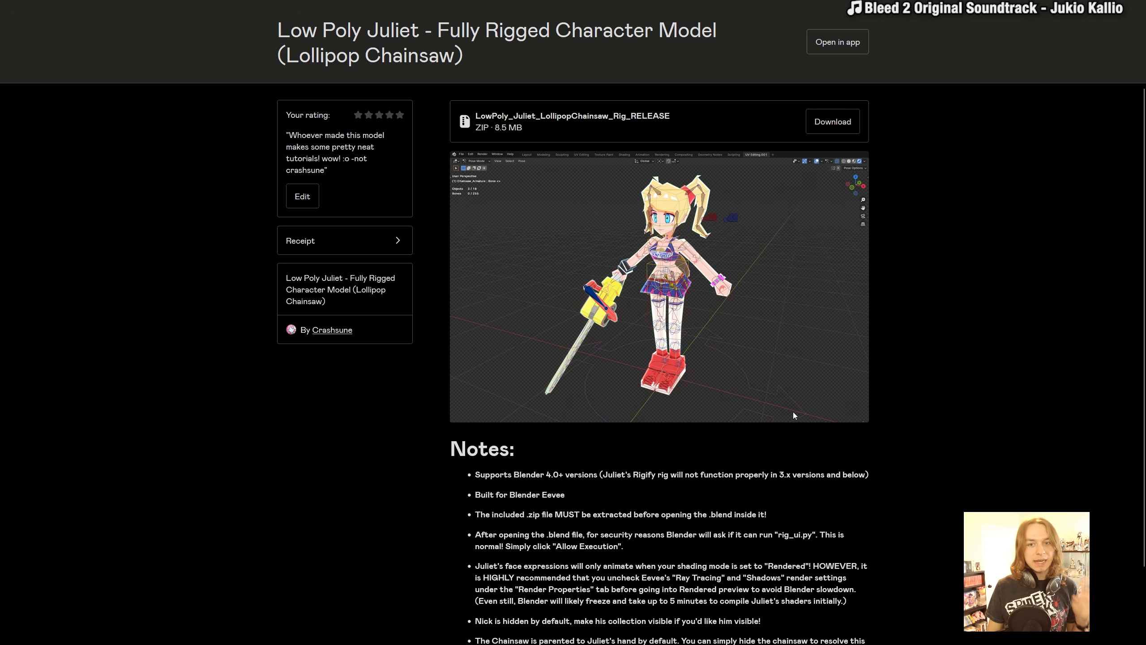
{"action": "left_click", "coordinate": [832, 121]}
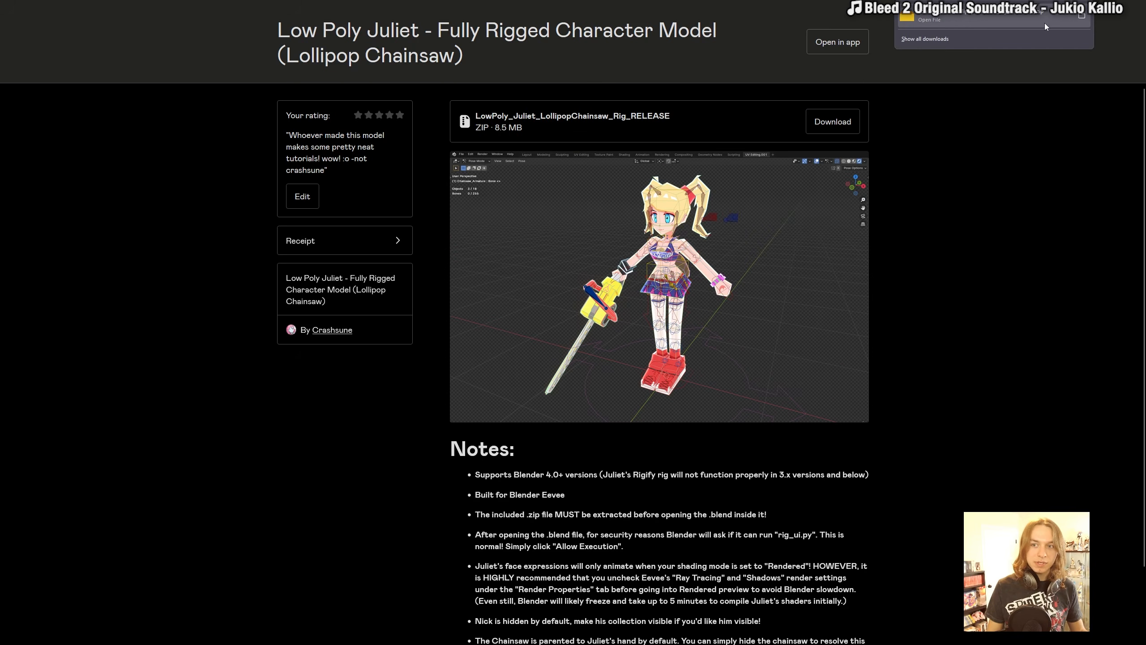
{"action": "left_click", "coordinate": [1079, 19]}
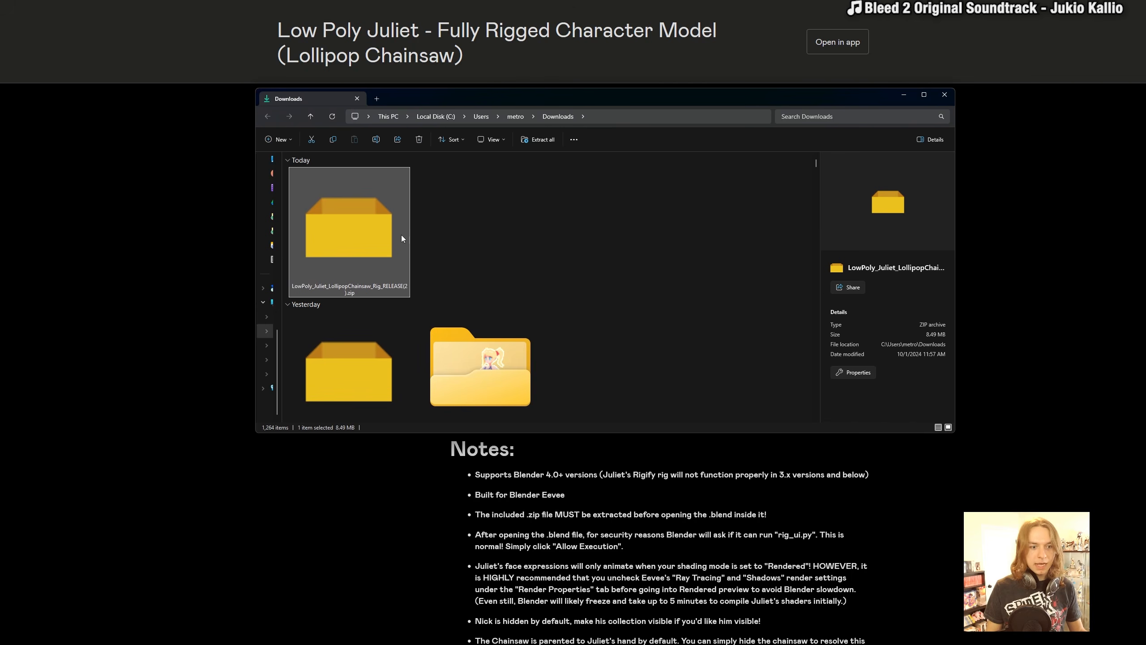
Extract the downloaded Juliet ZIP to the suggested folder, open the extracted folder and move its window out of the way.
{"action": "right_click", "coordinate": [384, 233]}
{"action": "left_click", "coordinate": [443, 309]}
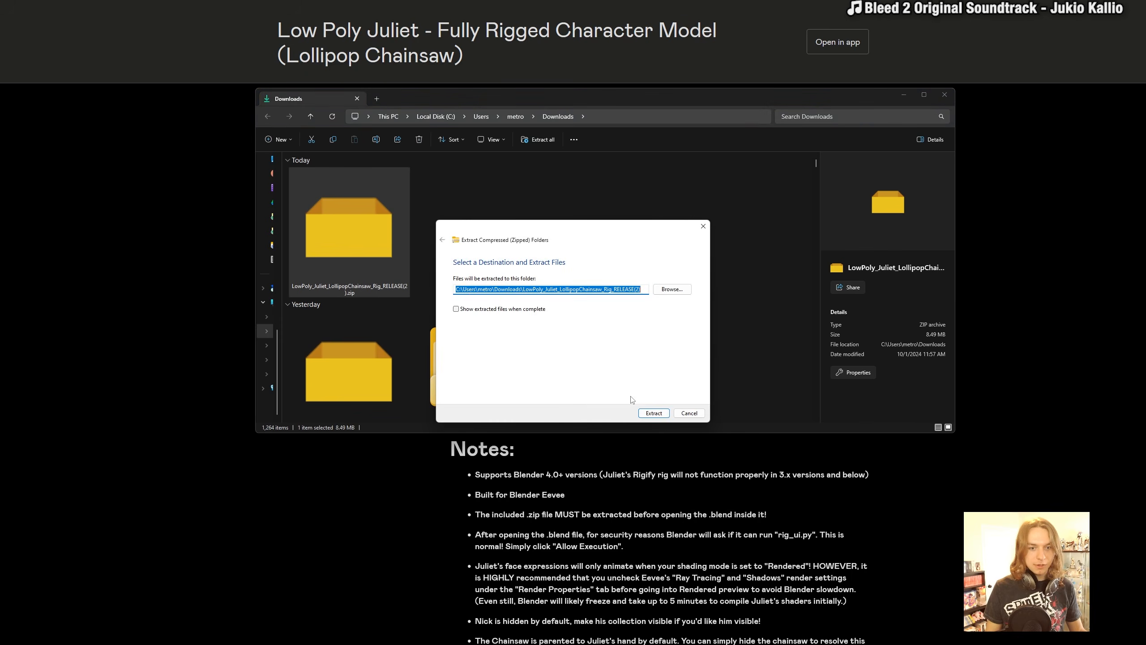
{"action": "left_click", "coordinate": [653, 411]}
{"action": "double_click", "coordinate": [506, 262]}
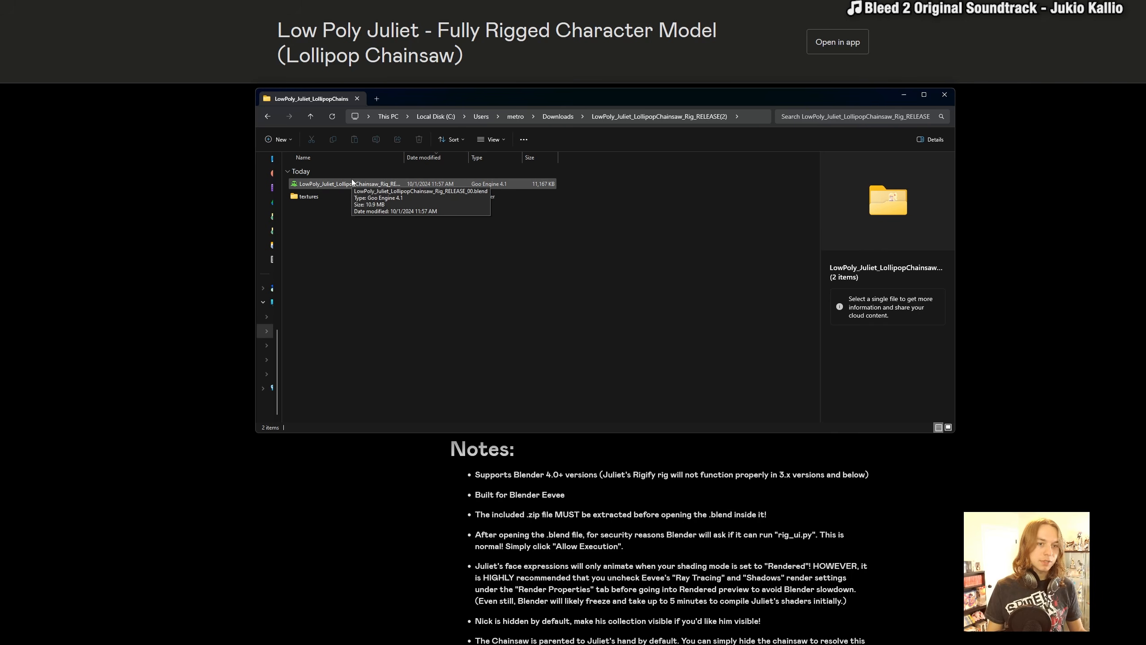
{"action": "left_click_drag", "start_coordinate": [461, 97], "coordinate": [1145, 108]}
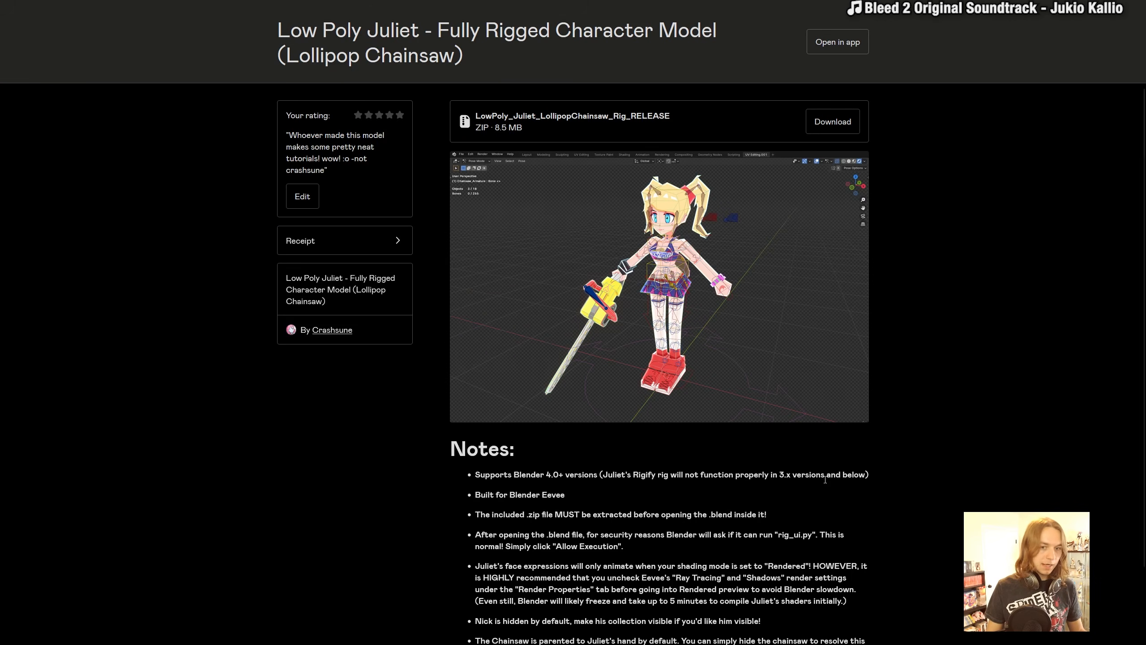
{"action": "scroll", "coordinate": [916, 393], "scroll_direction": "down", "scroll_amount": 1}
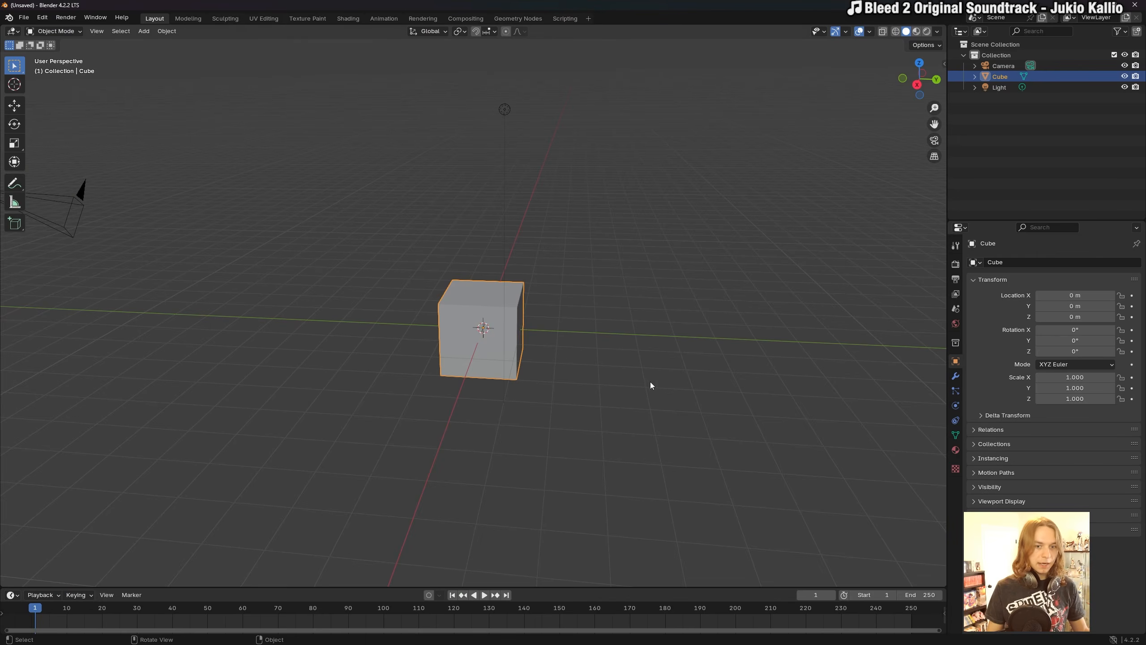
Switch to Blender and open the extracted LowPoly_Juliet_LollipopChainsaw_Rig_RELEASE_00.blend file in place of the default scene.
{"action": "middle_click_drag", "start_coordinate": [650, 381], "coordinate": [583, 391]}
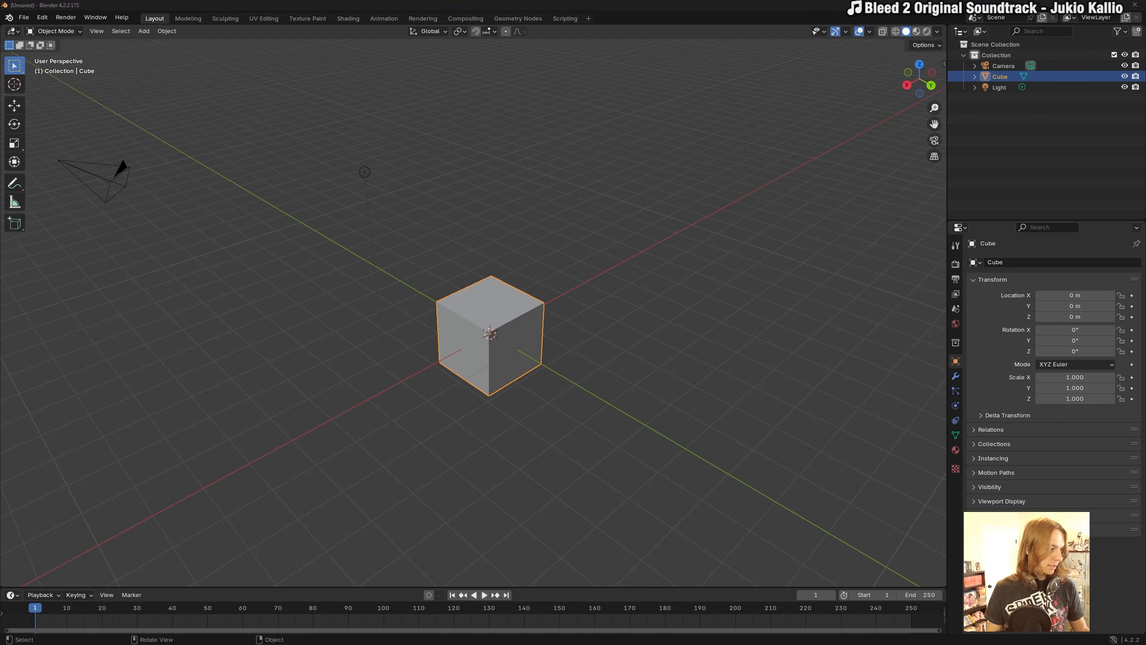
{"action": "left_click_drag", "start_coordinate": [0, 149], "coordinate": [397, 275]}
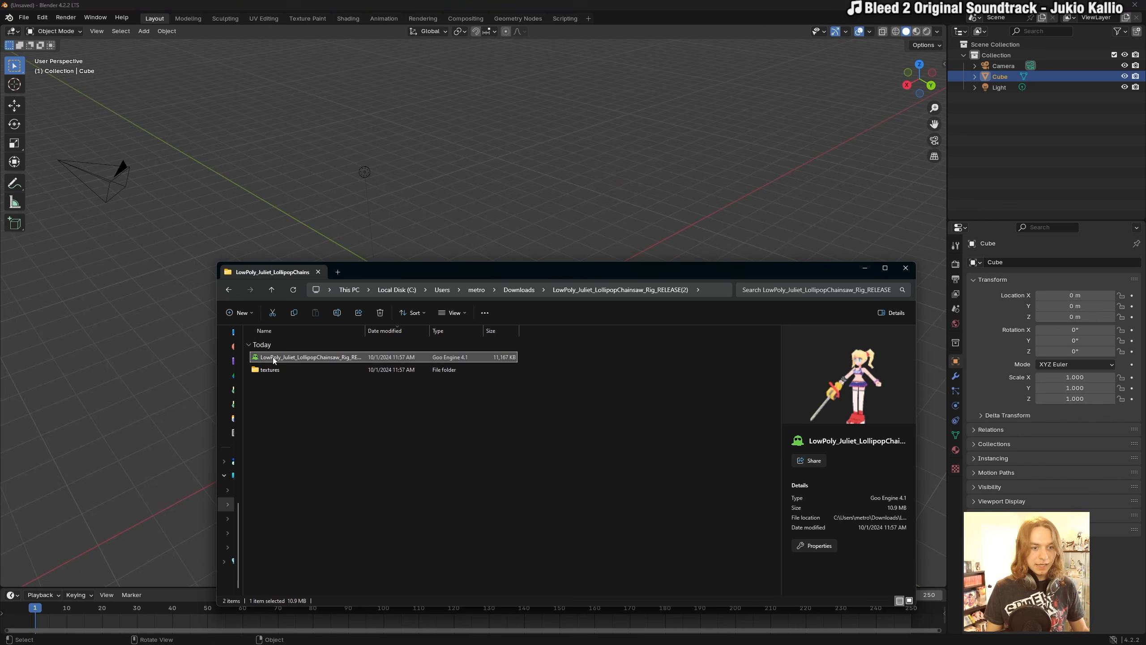
{"action": "left_click_drag", "start_coordinate": [274, 361], "coordinate": [374, 218]}
{"action": "left_click", "coordinate": [373, 218]}
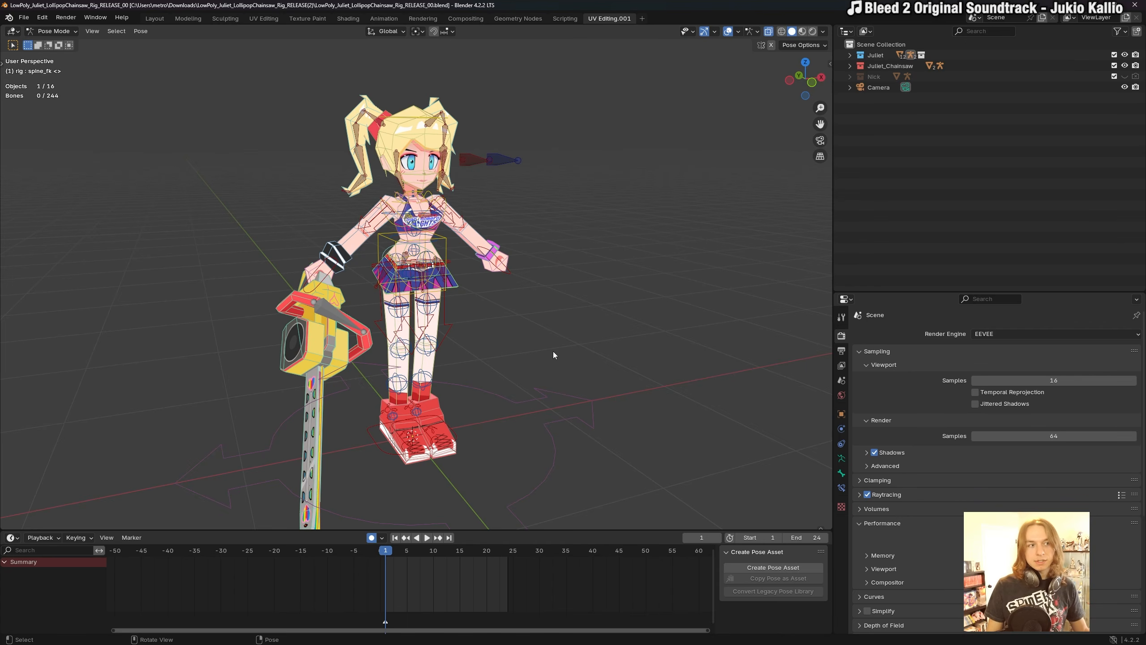
Turn off Raytracing and Shadows in the scene's EEVEE render settings.
{"action": "middle_click_drag", "start_coordinate": [540, 307], "coordinate": [540, 311]}
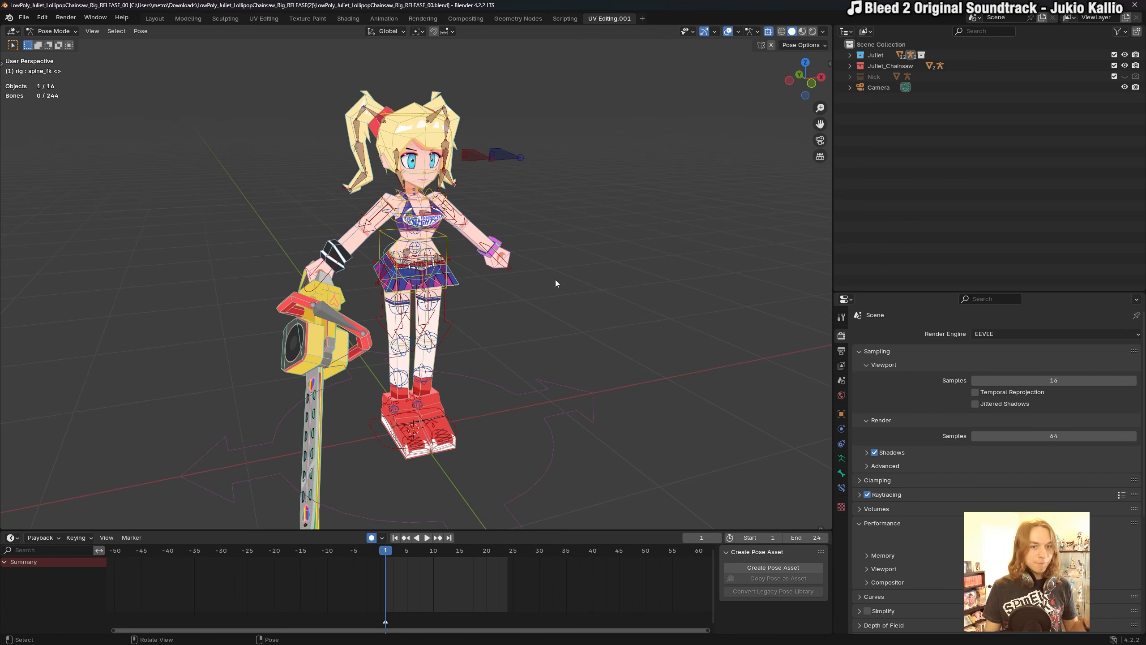
{"action": "mouse_move", "coordinate": [556, 283]}
{"action": "middle_mouse_down"}
{"action": "mouse_move", "coordinate": [548, 272]}
{"action": "mouse_move", "coordinate": [563, 297]}
{"action": "middle_mouse_up"}
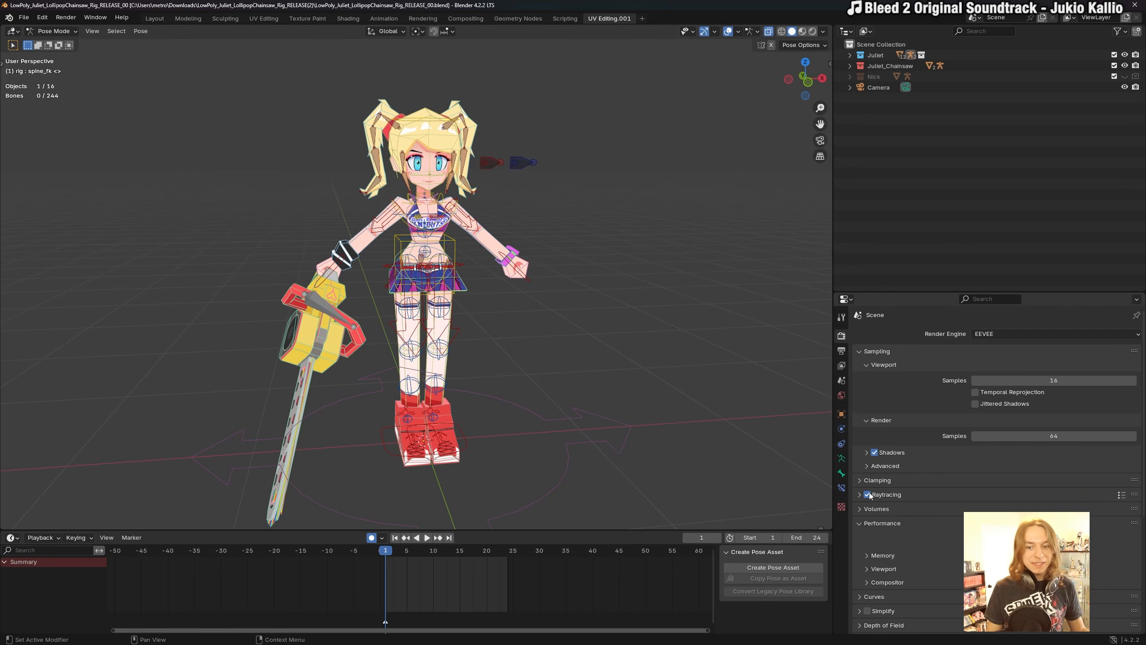
{"action": "left_click", "coordinate": [874, 451]}
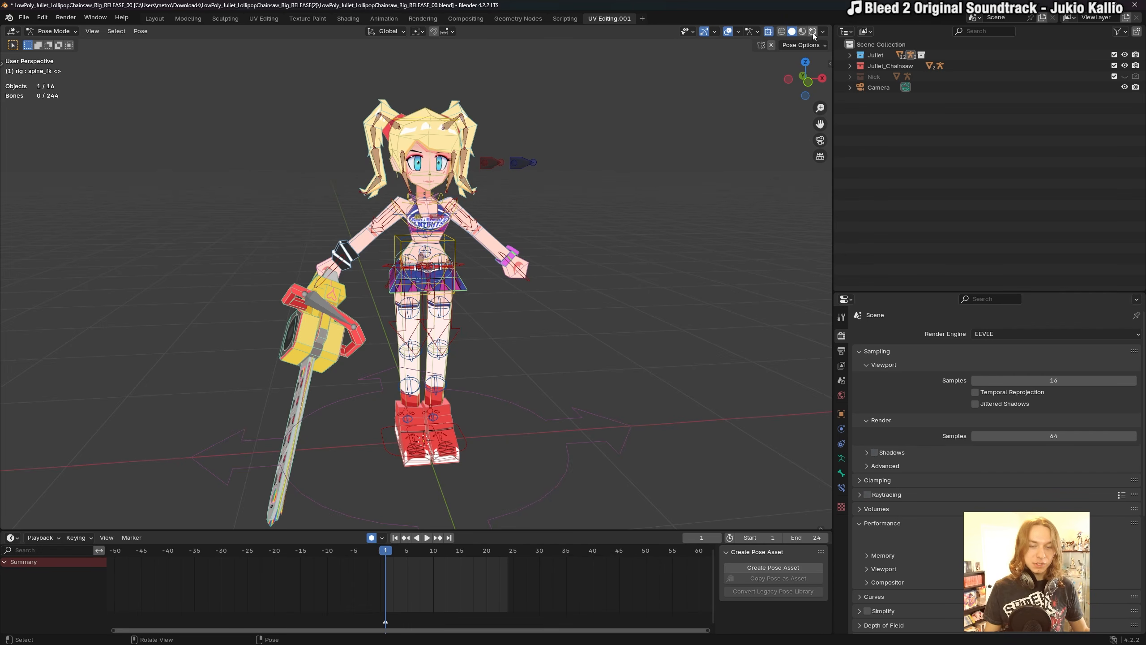
{"action": "middle_click_drag", "start_coordinate": [639, 224], "coordinate": [734, 221], "text": "shift"}
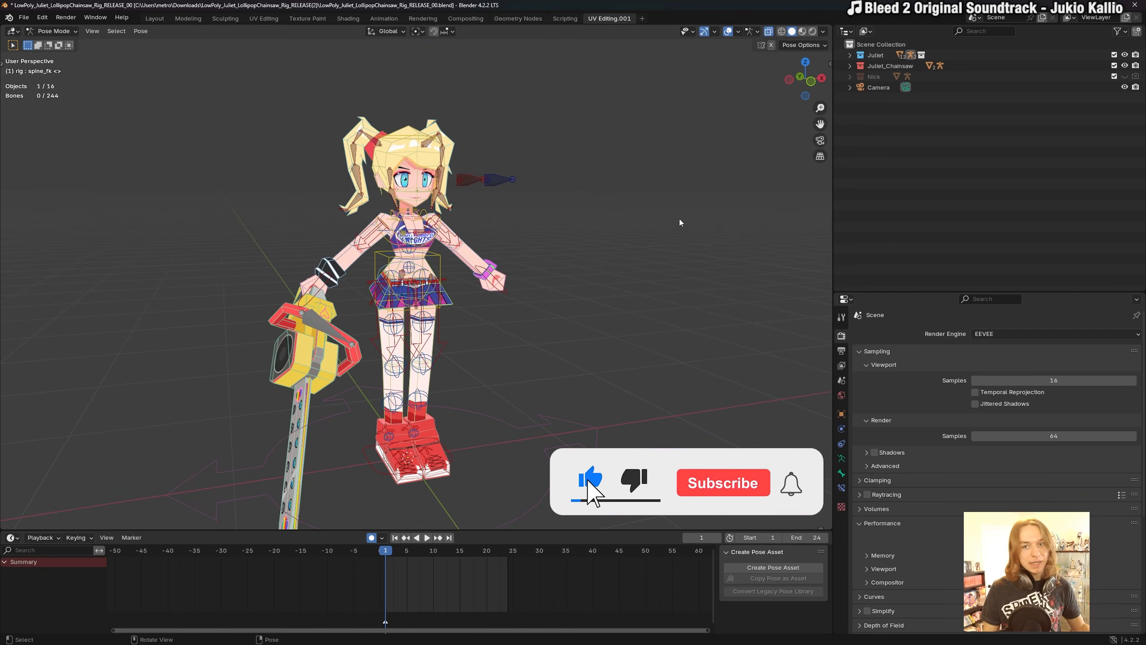
{"action": "key", "text": "z"}
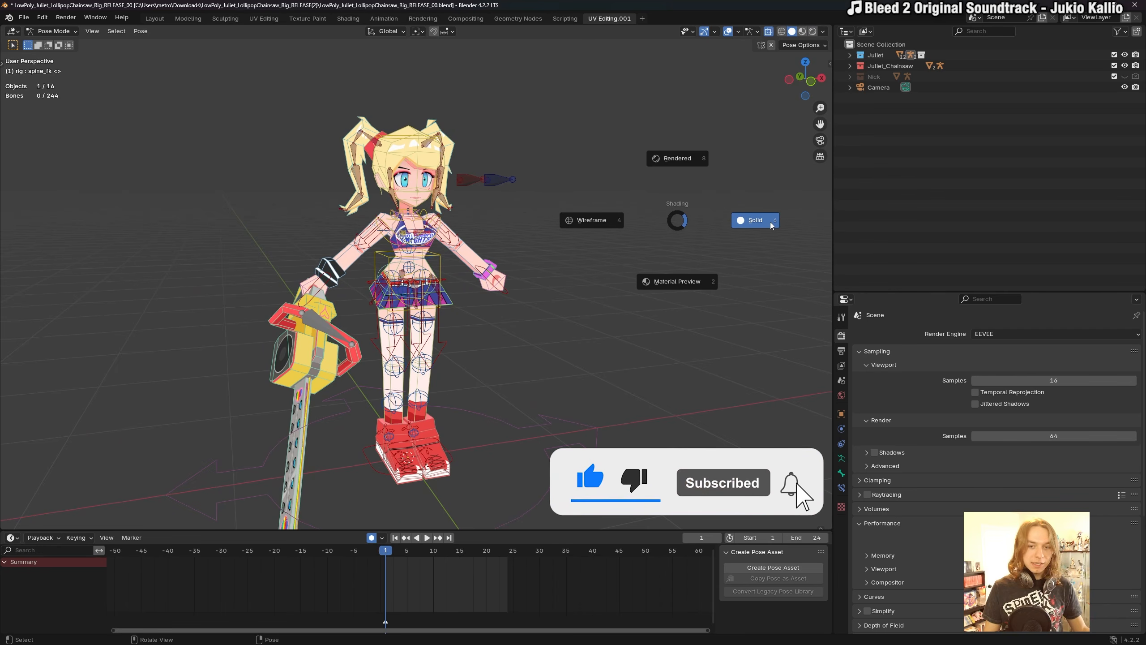
{"action": "left_click", "coordinate": [694, 159]}
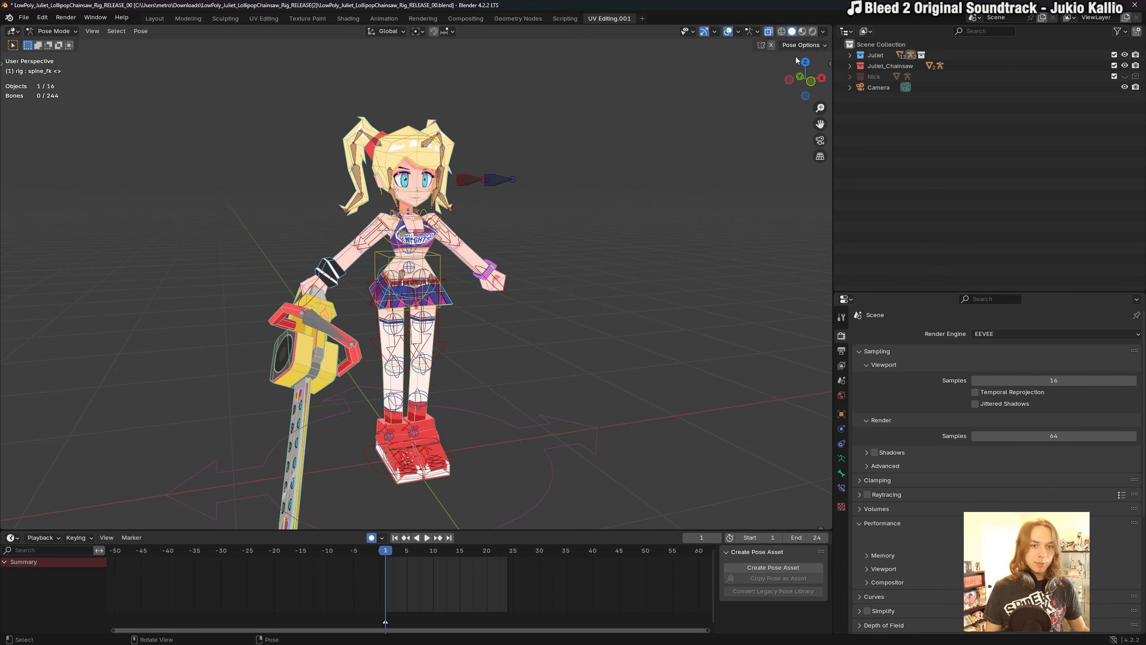
Move the rig's Eye_Control bone down about 0.1 m and its Mouth_Control bone down about 0.21 m.
{"action": "middle_click_drag", "start_coordinate": [583, 227], "coordinate": [594, 217], "text": "shift"}
{"action": "middle_click_drag", "start_coordinate": [481, 168], "coordinate": [483, 210], "text": "shift"}
{"action": "middle_click_drag", "start_coordinate": [484, 210], "coordinate": [470, 209]}
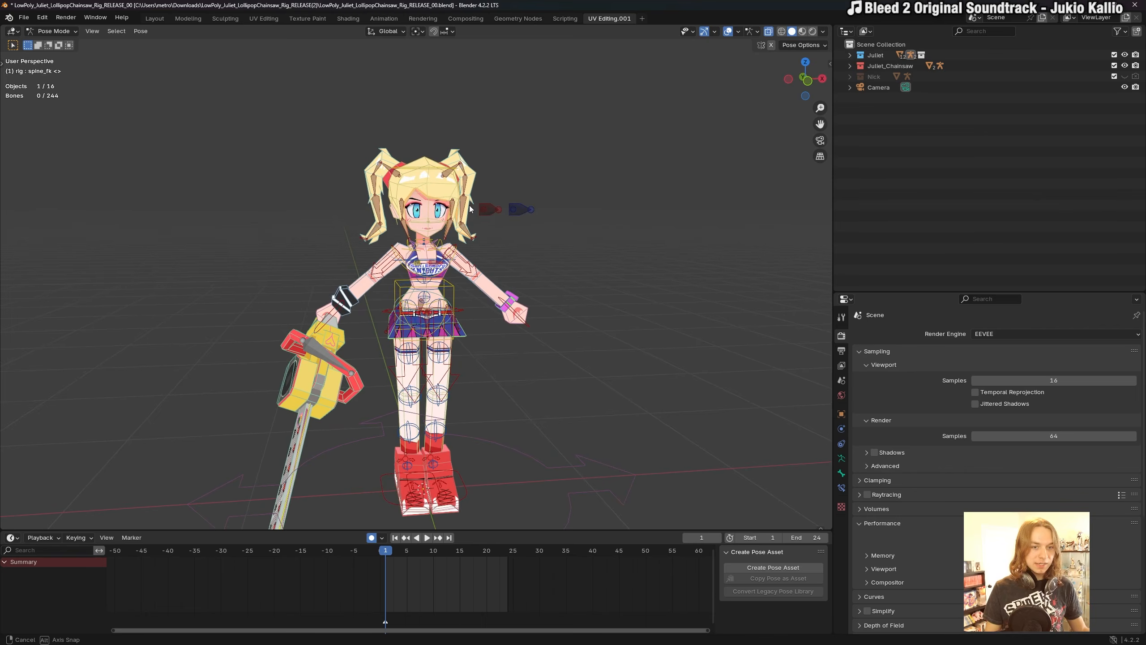
{"action": "scroll", "coordinate": [496, 190], "scroll_direction": "up", "scroll_amount": 4}
{"action": "left_click", "coordinate": [512, 202]}
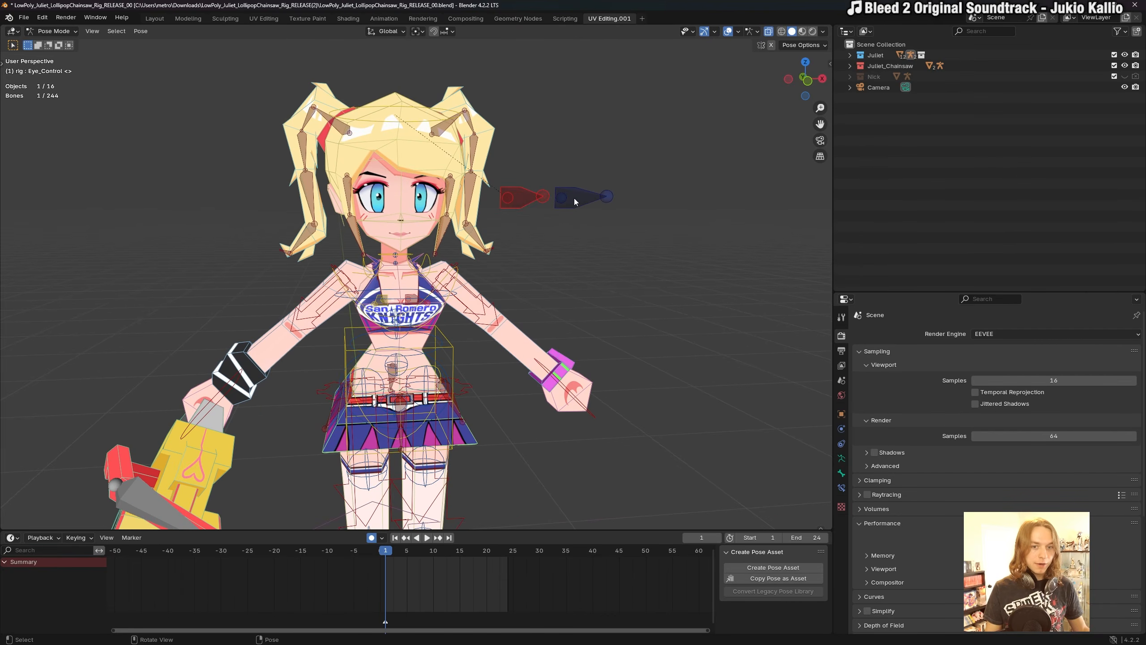
{"action": "left_click", "coordinate": [510, 205]}
{"action": "key", "text": "g"}
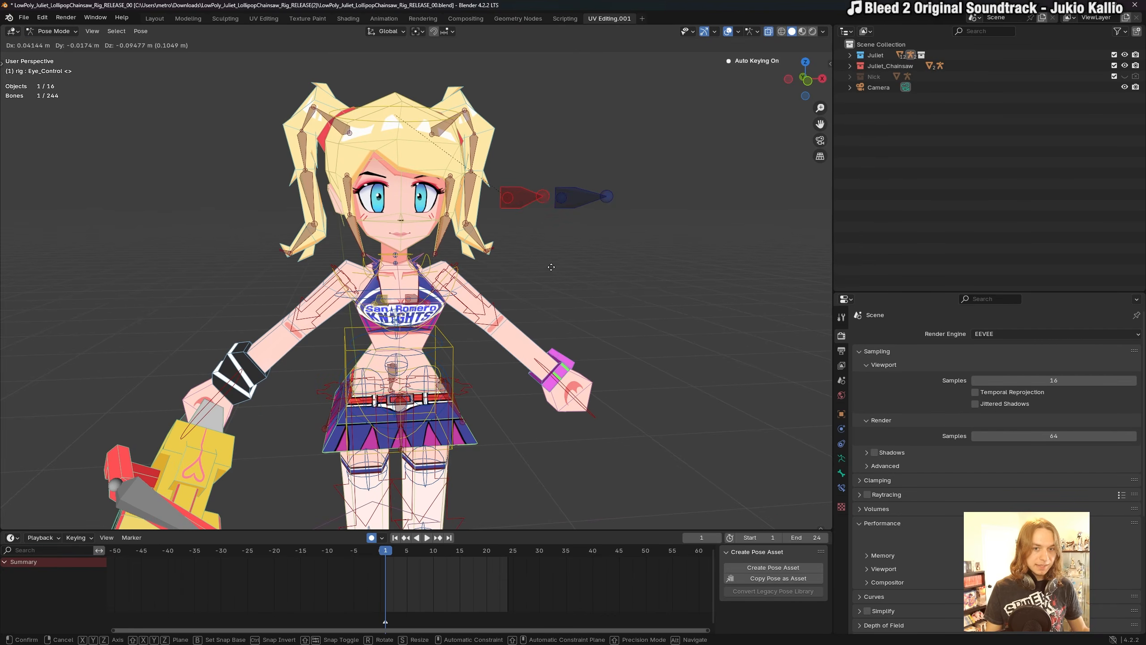
{"action": "left_click", "coordinate": [551, 266]}
{"action": "left_click", "coordinate": [578, 201]}
{"action": "key", "text": "g"}
{"action": "left_click", "coordinate": [596, 302]}
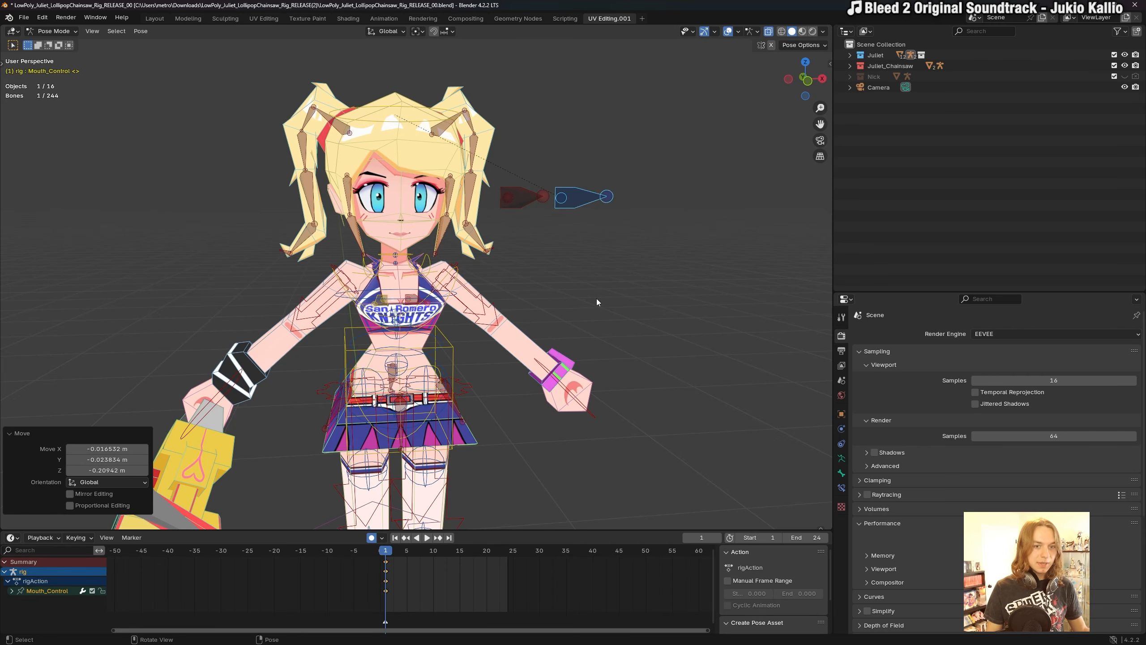
Deselect the Mouth_Control bone and switch the viewport to Rendered shading.
{"action": "key", "text": "z"}
{"action": "left_click", "coordinate": [822, 135]}
{"action": "key", "text": "z"}
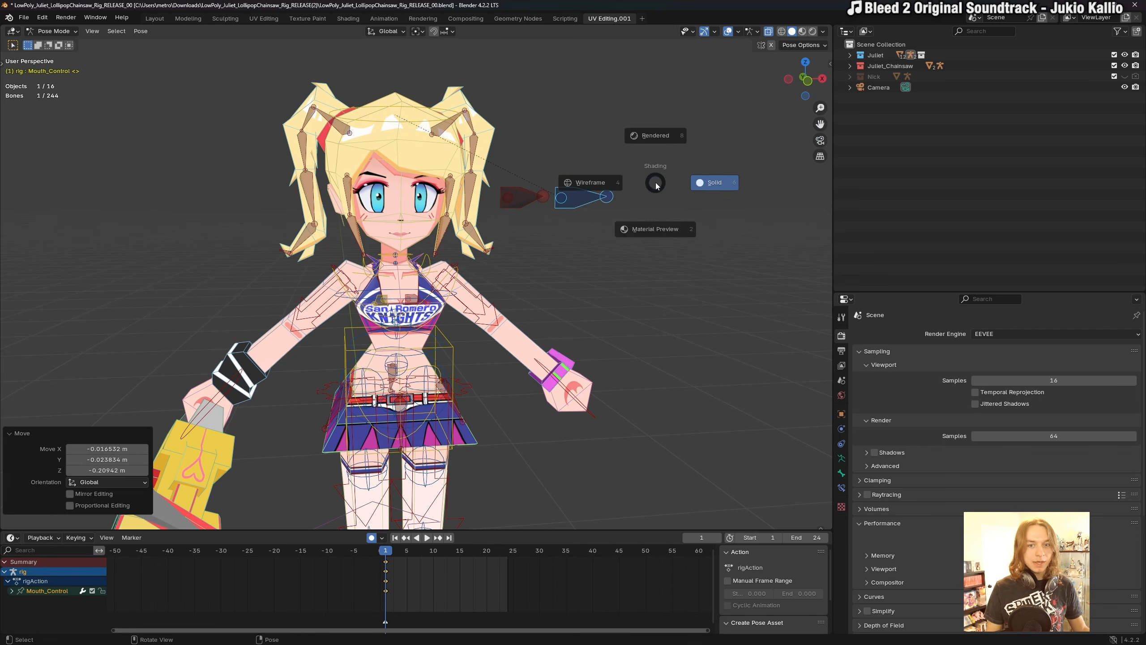
{"action": "middle_click_drag", "start_coordinate": [630, 193], "coordinate": [653, 170]}
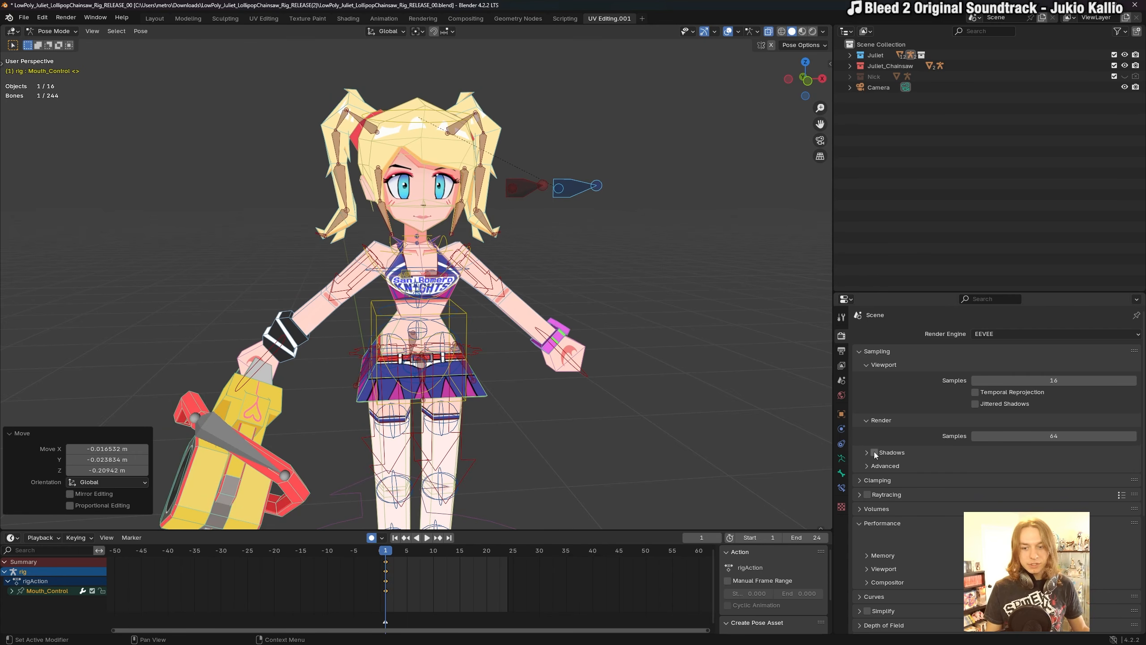
{"action": "middle_click_drag", "start_coordinate": [618, 215], "coordinate": [611, 224]}
{"action": "left_click", "coordinate": [616, 227]}
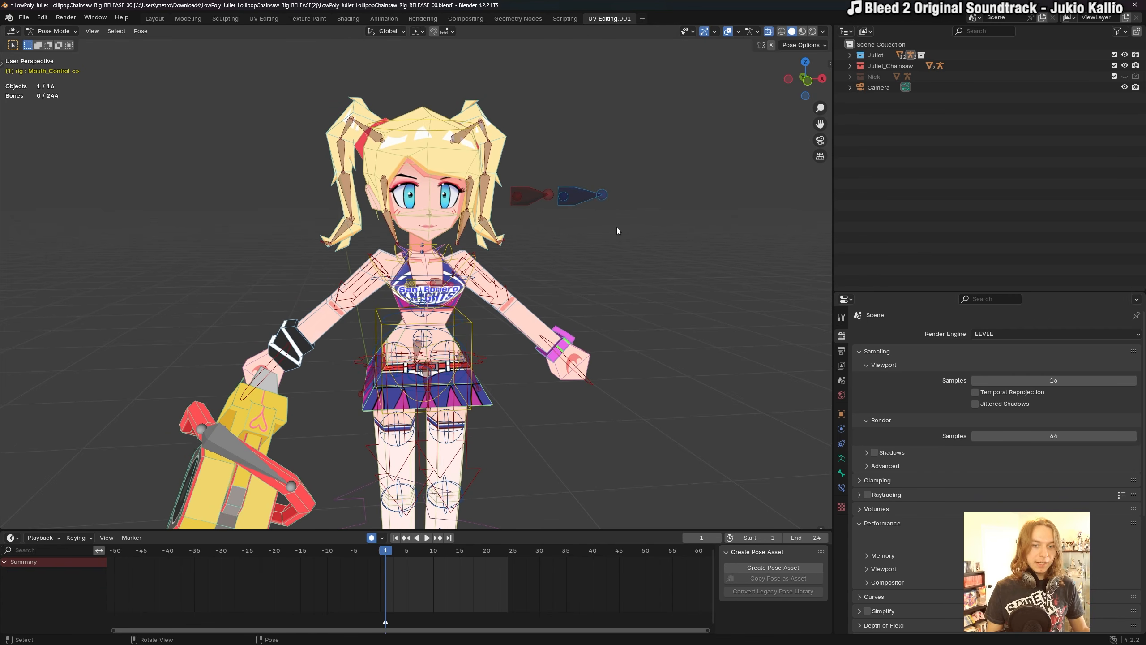
{"action": "key", "text": "z"}
{"action": "left_click", "coordinate": [610, 170]}
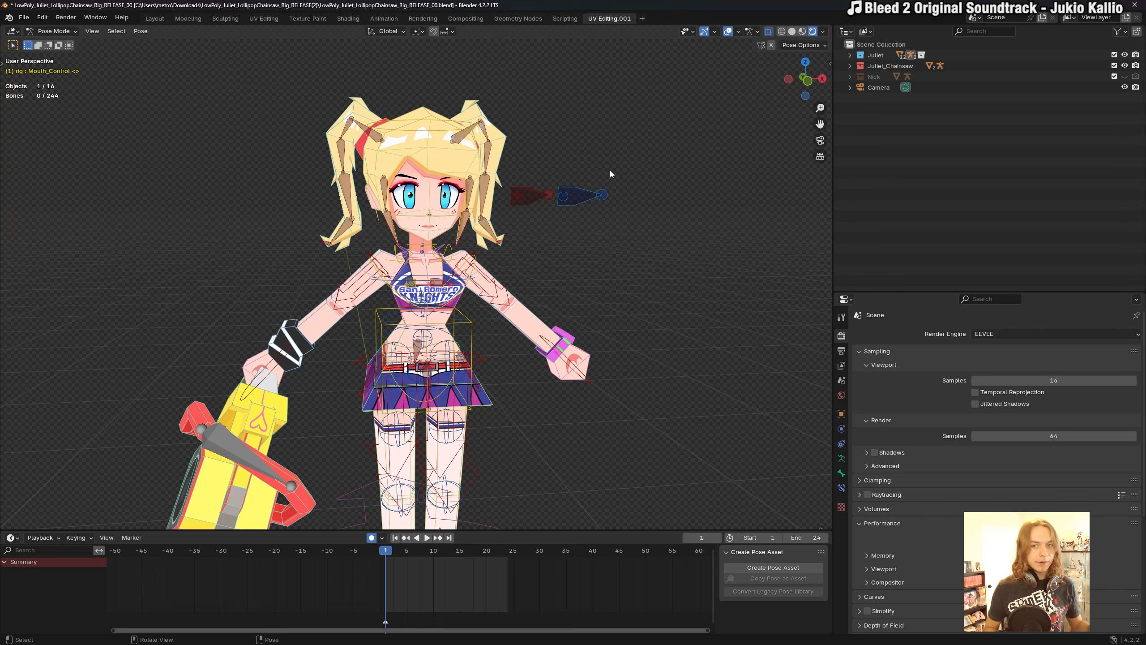
{"action": "middle_click_drag", "start_coordinate": [631, 178], "coordinate": [663, 163], "text": "shift"}
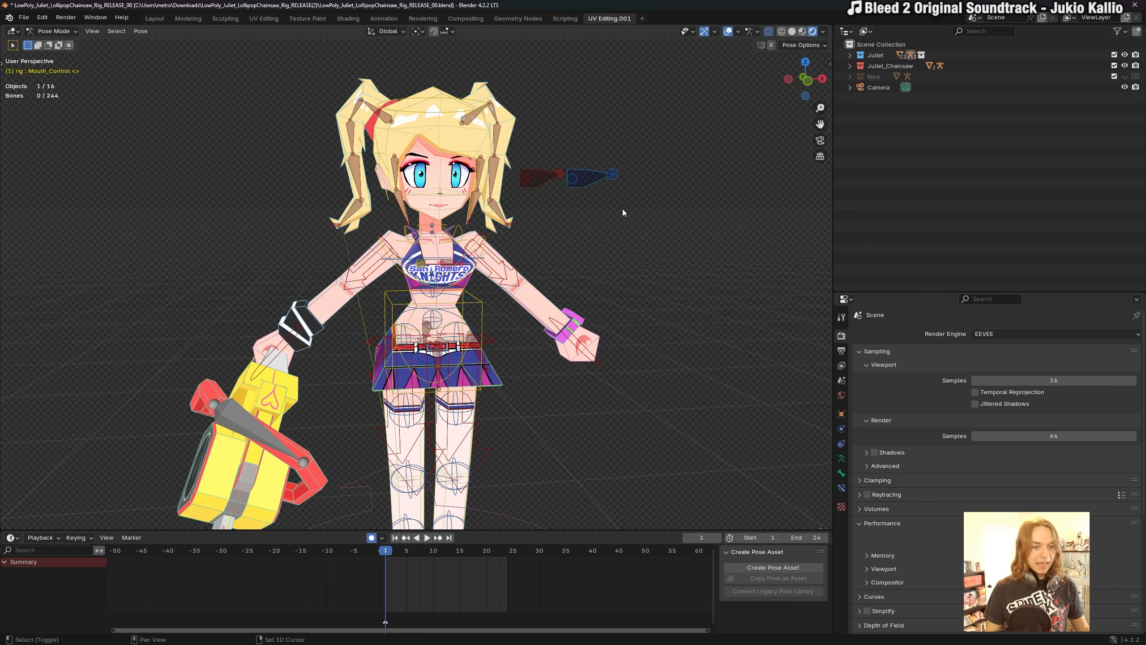
{"action": "middle_click_drag", "start_coordinate": [623, 211], "coordinate": [626, 228], "text": "shift"}
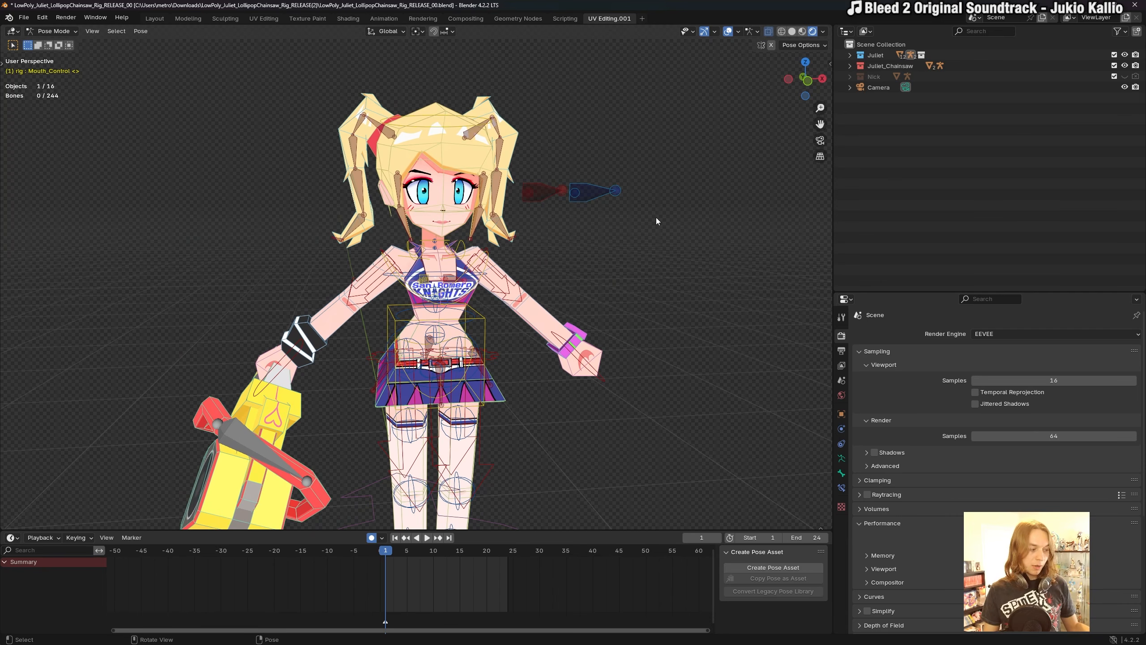
Select the rig's Mouth_Control and Eye_Control bones in turn, with the viewport set to Rendered shading.
{"action": "middle_click_drag", "start_coordinate": [623, 199], "coordinate": [630, 203], "text": "shift"}
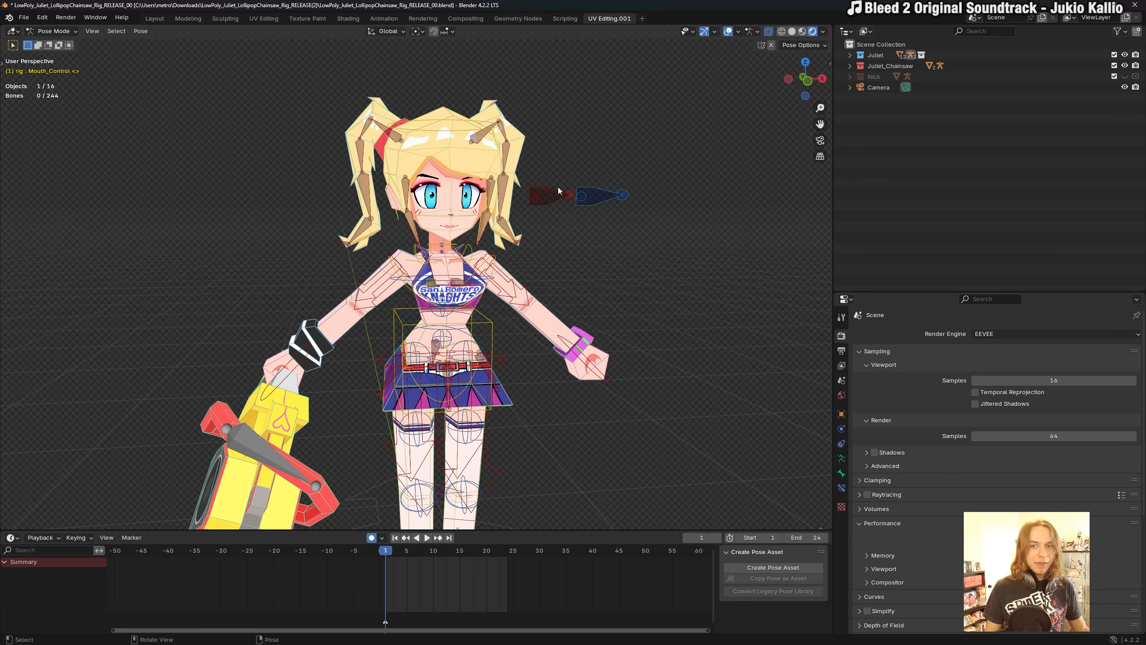
{"action": "left_click", "coordinate": [557, 201]}
{"action": "key", "text": "z"}
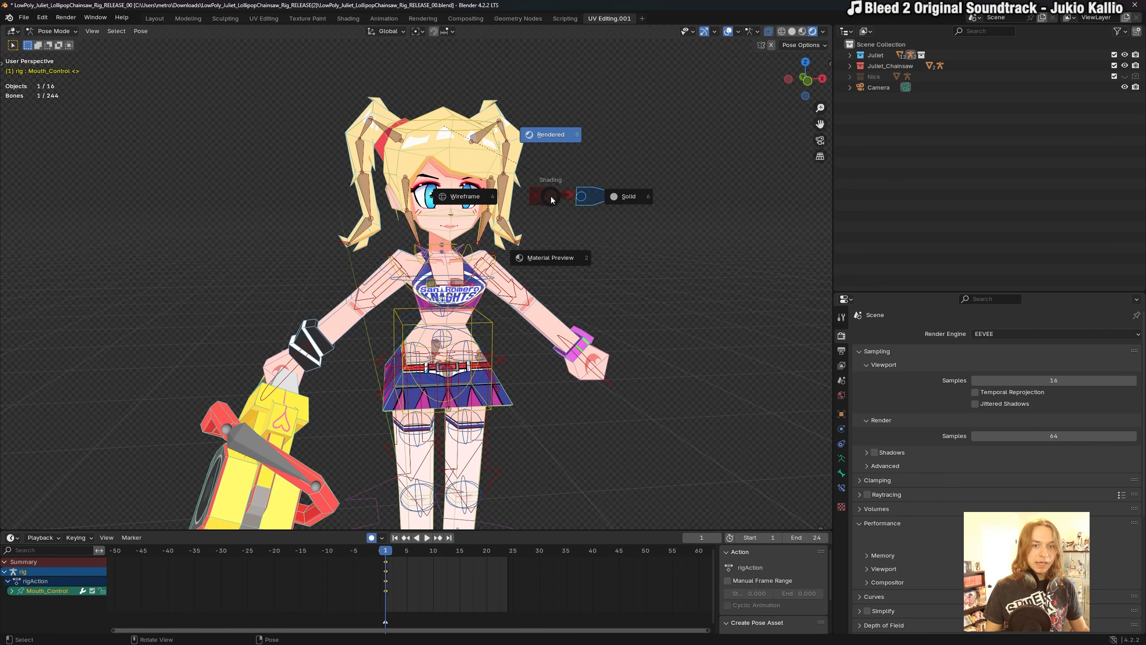
{"action": "left_click", "coordinate": [552, 136]}
{"action": "left_click", "coordinate": [535, 202]}
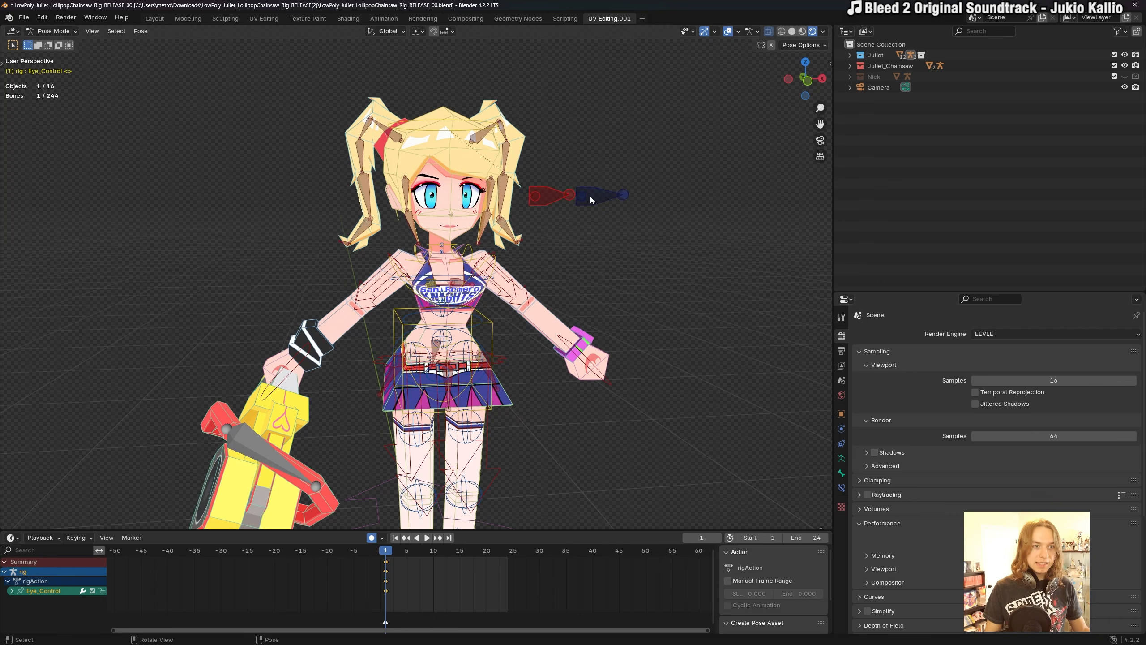
{"action": "left_click", "coordinate": [589, 197]}
{"action": "left_click", "coordinate": [542, 194]}
{"action": "left_click", "coordinate": [596, 196]}
{"action": "left_click", "coordinate": [557, 191]}
{"action": "key", "text": "z"}
{"action": "middle_click_drag", "start_coordinate": [556, 191], "coordinate": [562, 220], "text": "shift"}
{"action": "left_click", "coordinate": [568, 142]}
{"action": "scroll", "coordinate": [564, 222], "scroll_direction": "down", "scroll_amount": 1}
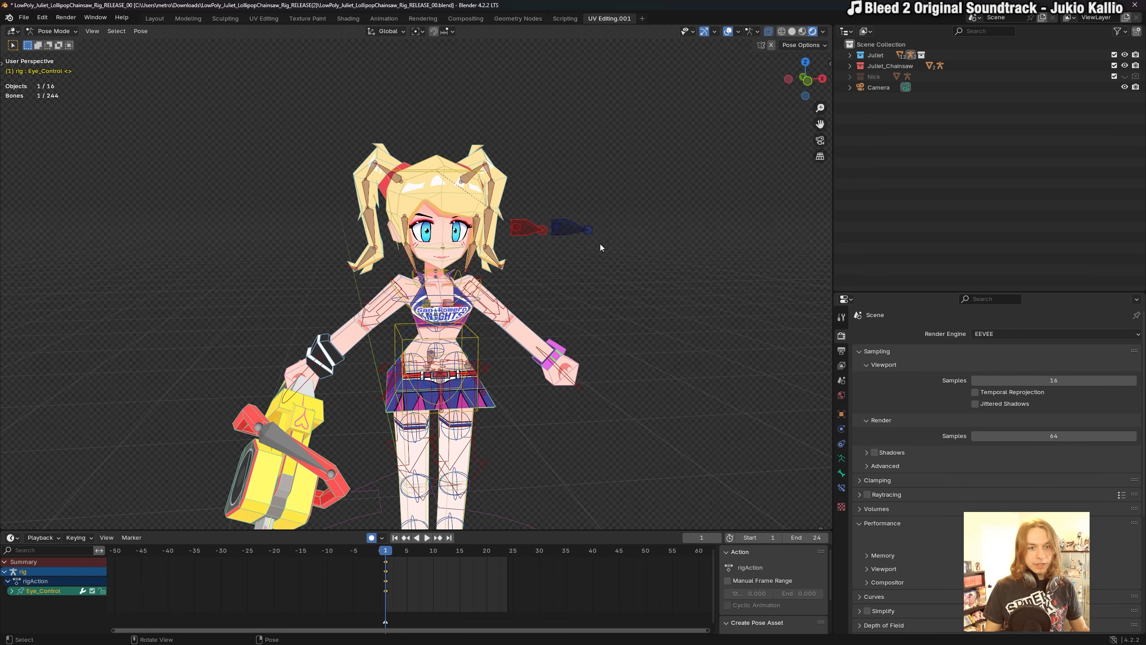
Try moving the Eye_Control bone up and down to test the rig's eye expressions.
{"action": "key", "text": "g"}
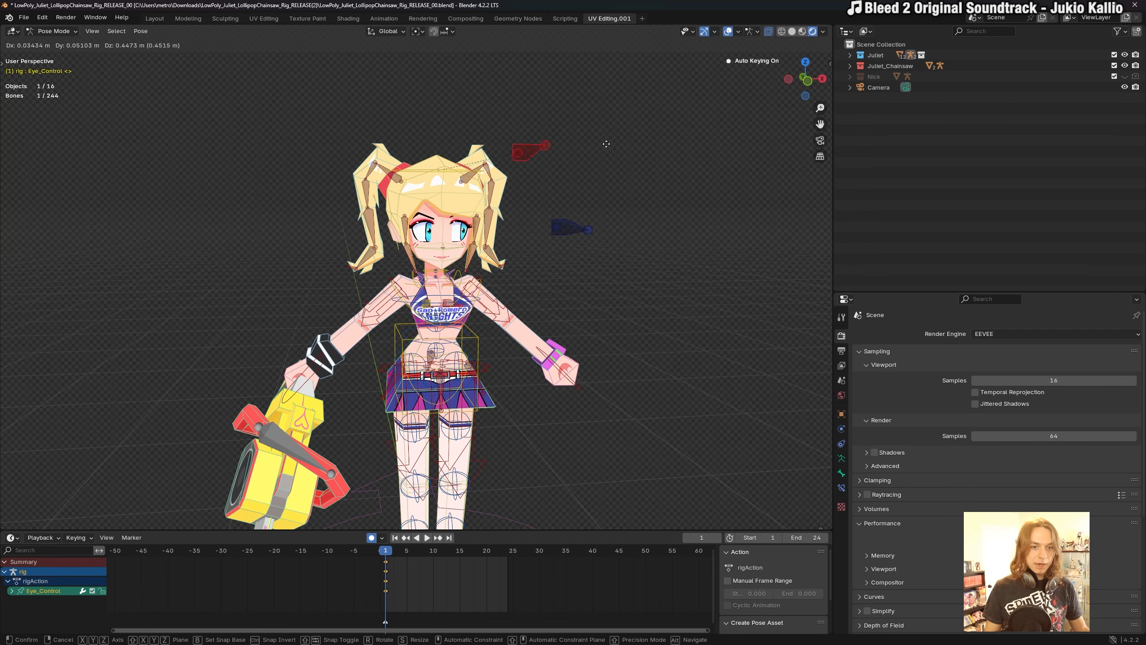
{"action": "right_click", "coordinate": [568, 468]}
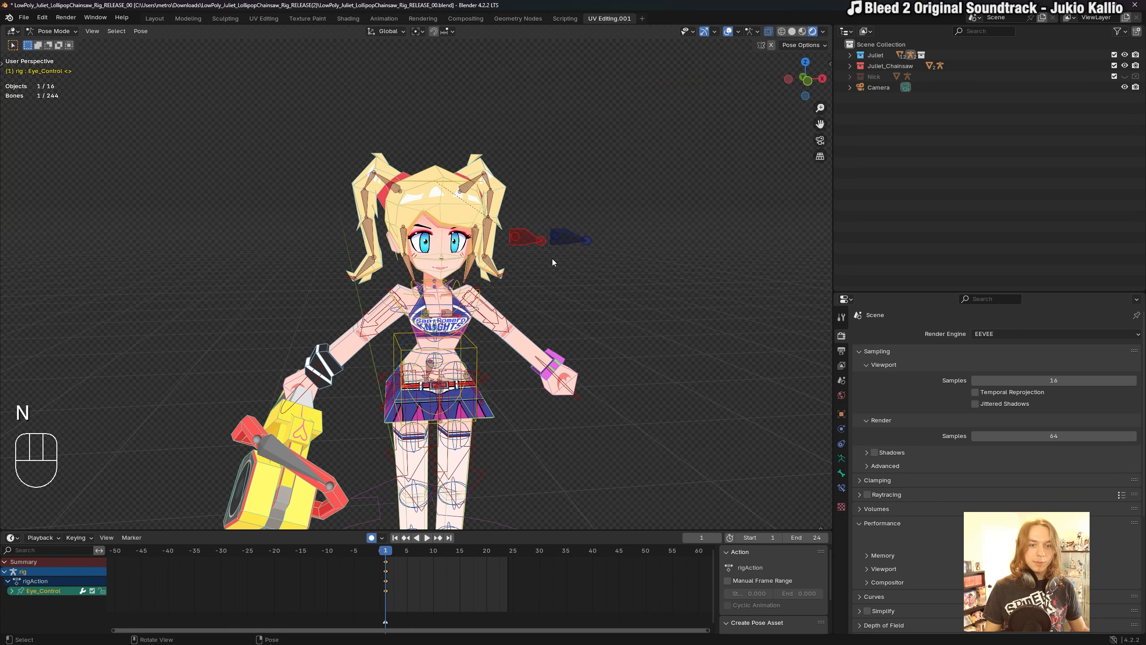
{"action": "key", "text": "g"}
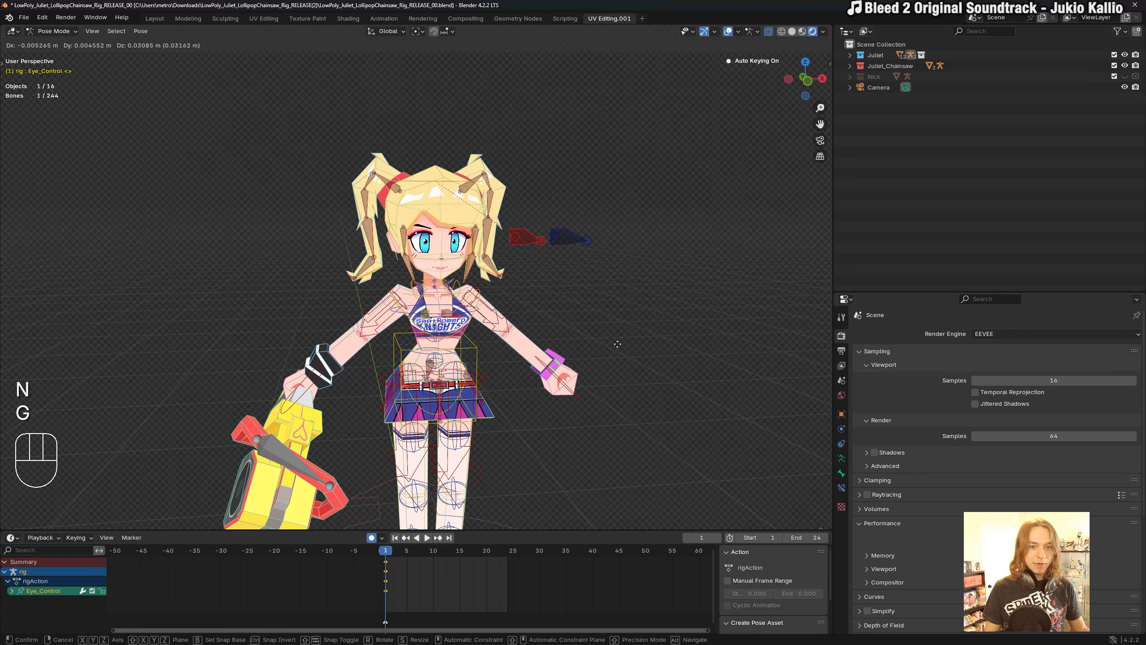
{"action": "left_click", "coordinate": [662, 362]}
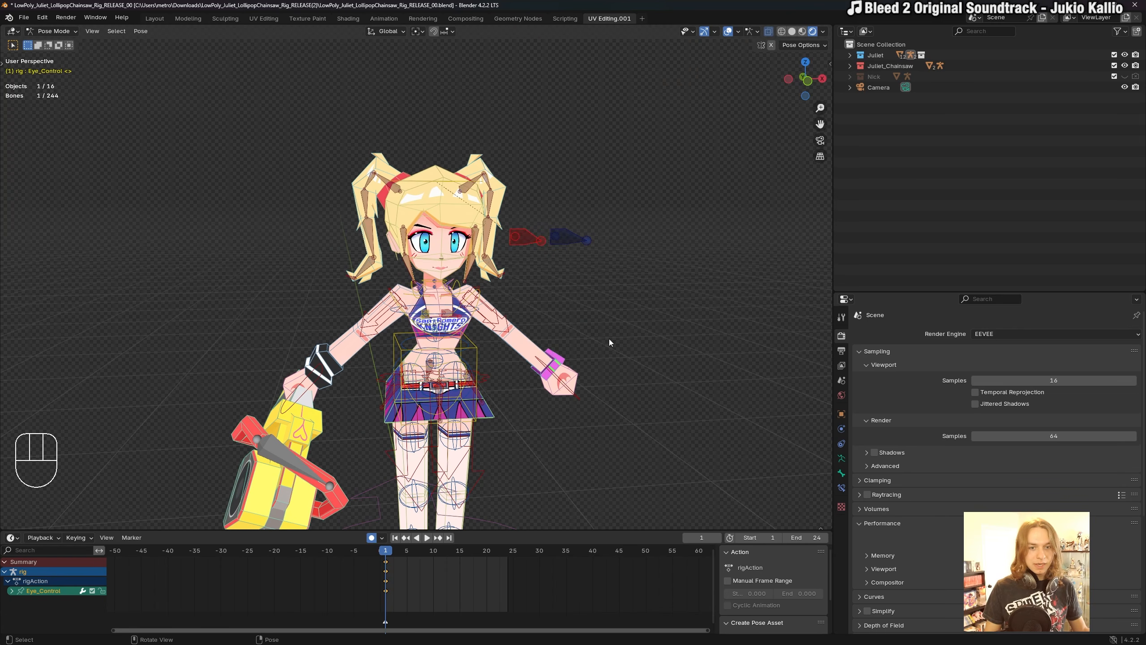
{"action": "key", "text": "g"}
{"action": "right_click", "coordinate": [581, 246]}
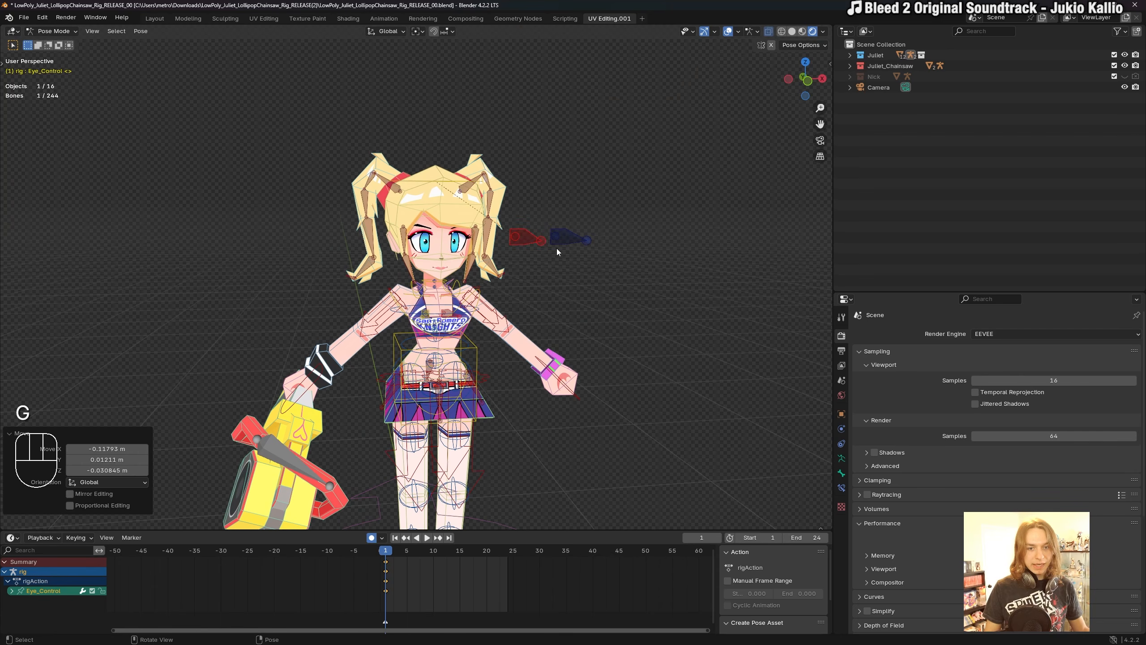
Try moving the Mouth_Control and Eye_Control bones alternately to test the face controls, cancelling each move.
{"action": "left_click", "coordinate": [572, 239]}
{"action": "key", "text": "g"}
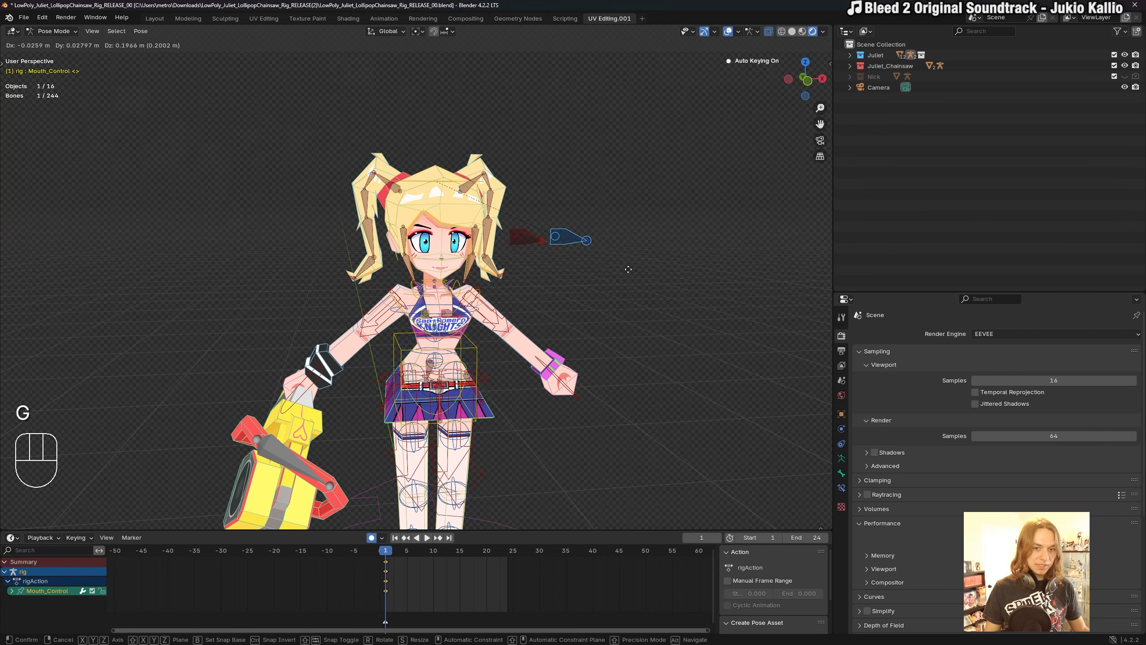
{"action": "right_click", "coordinate": [641, 336]}
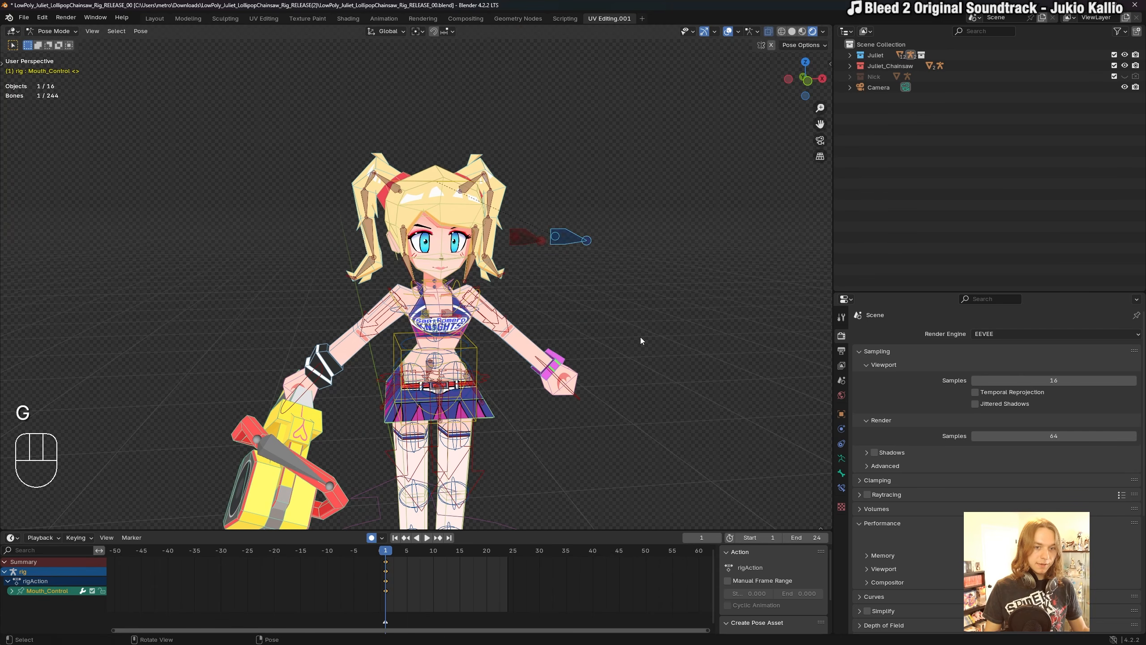
{"action": "left_click", "coordinate": [521, 240]}
{"action": "key", "text": "g"}
{"action": "right_click", "coordinate": [557, 305]}
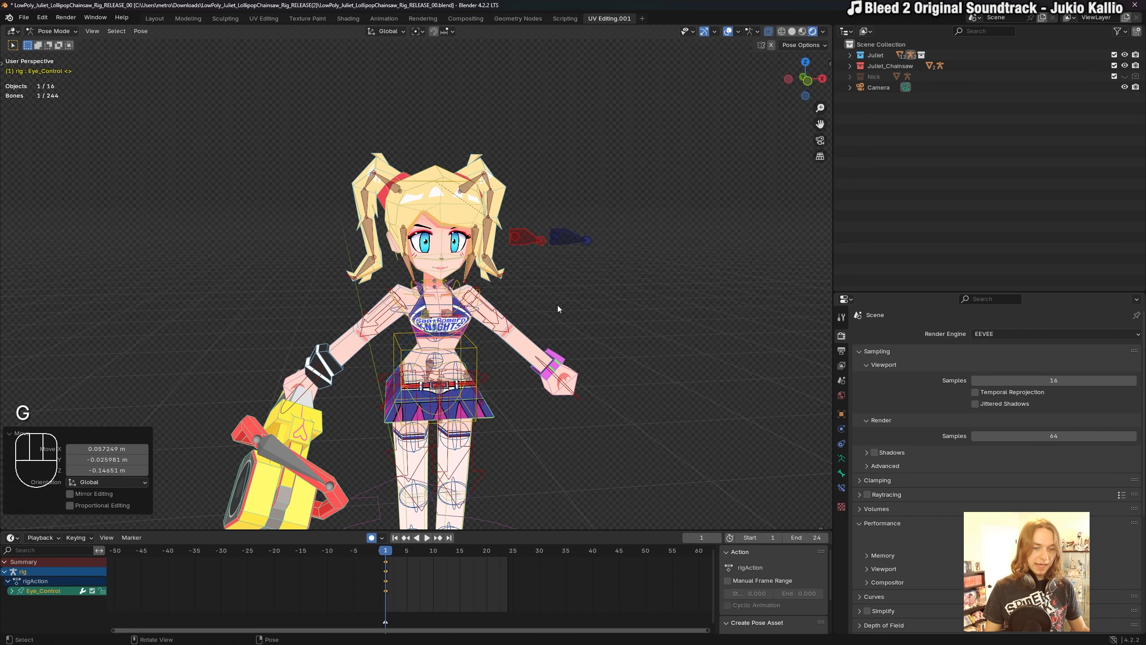
{"action": "left_click", "coordinate": [577, 241]}
{"action": "key", "text": "g"}
{"action": "right_click", "coordinate": [666, 287]}
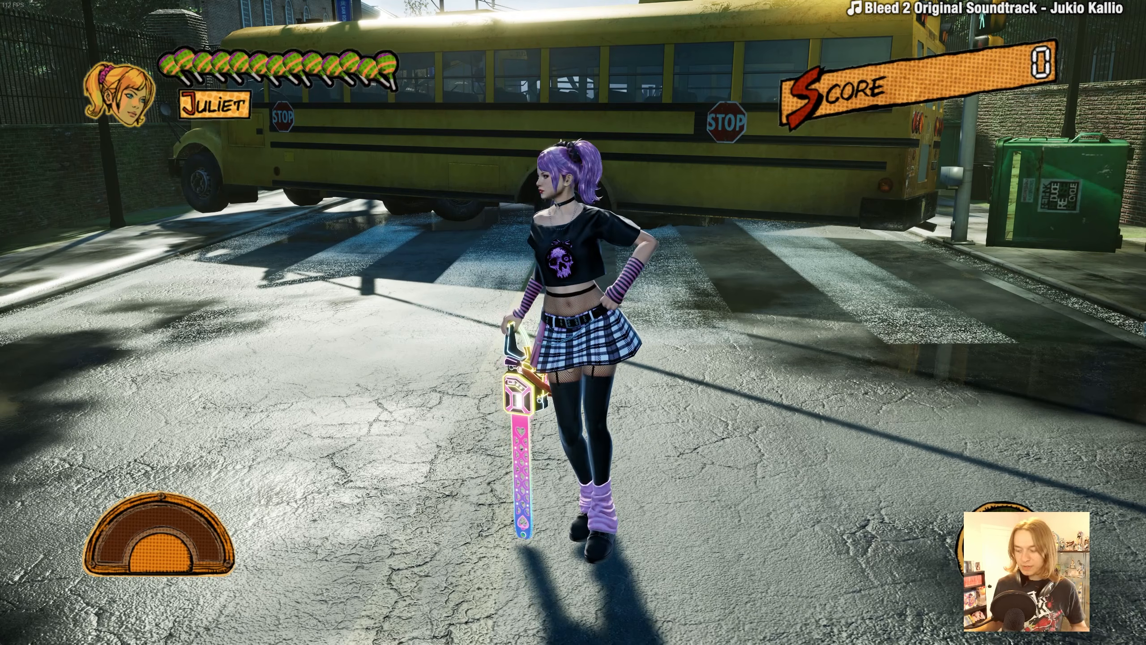
{"action": "key", "text": "s"}
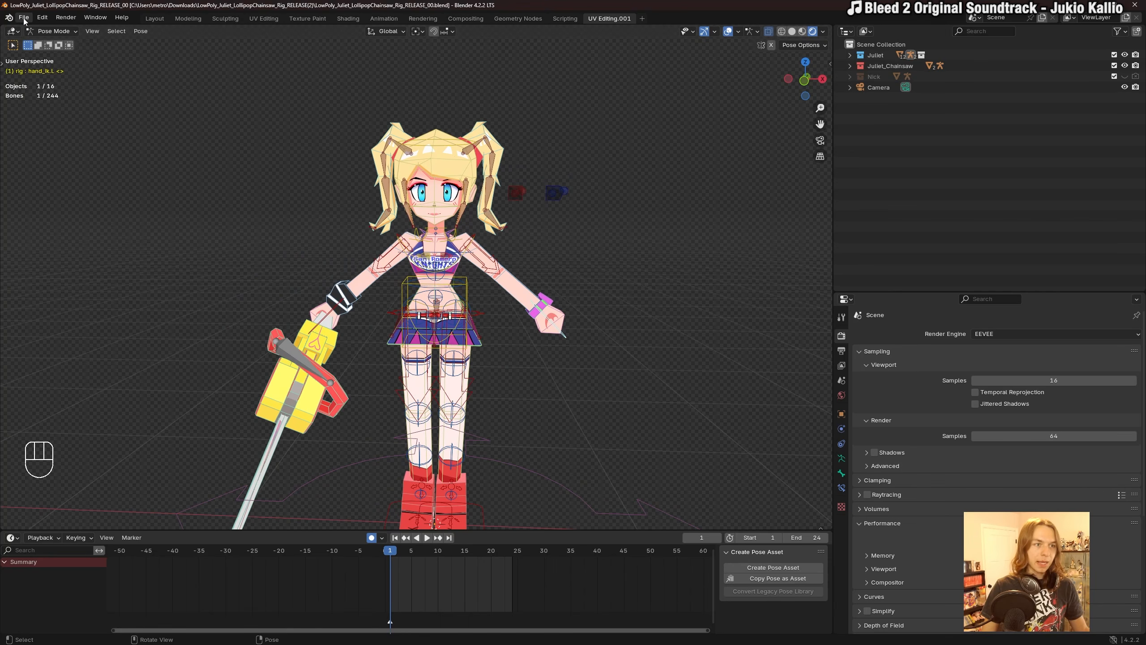
Save the scene as LowPoly_Juliet_LollipopChainsaw_IdleAnimation.blend in the LowPoly Juliet folder.
{"action": "left_click", "coordinate": [24, 17]}
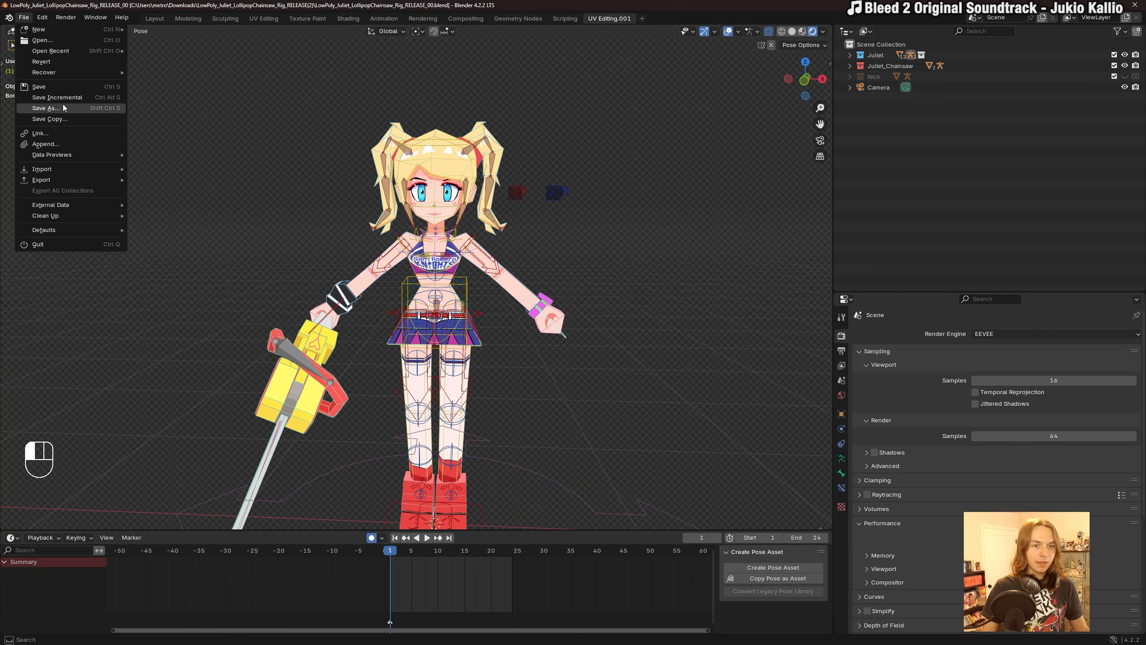
{"action": "left_click", "coordinate": [63, 104]}
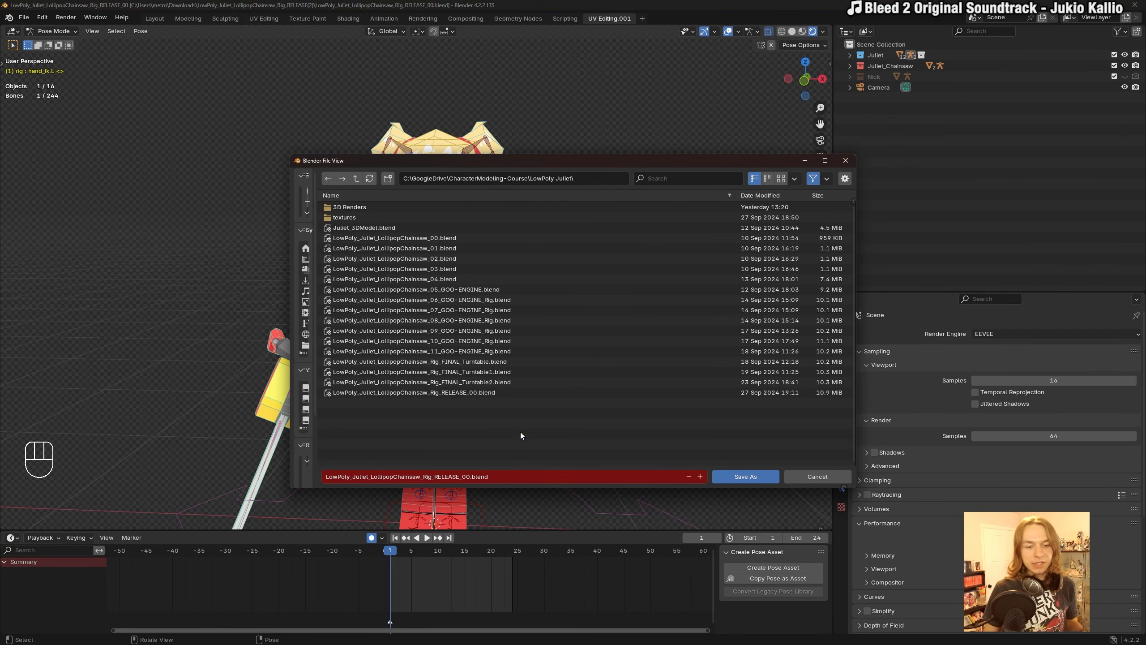
{"action": "left_click", "coordinate": [451, 476]}
{"action": "left_click_drag", "start_coordinate": [488, 477], "coordinate": [423, 476]}
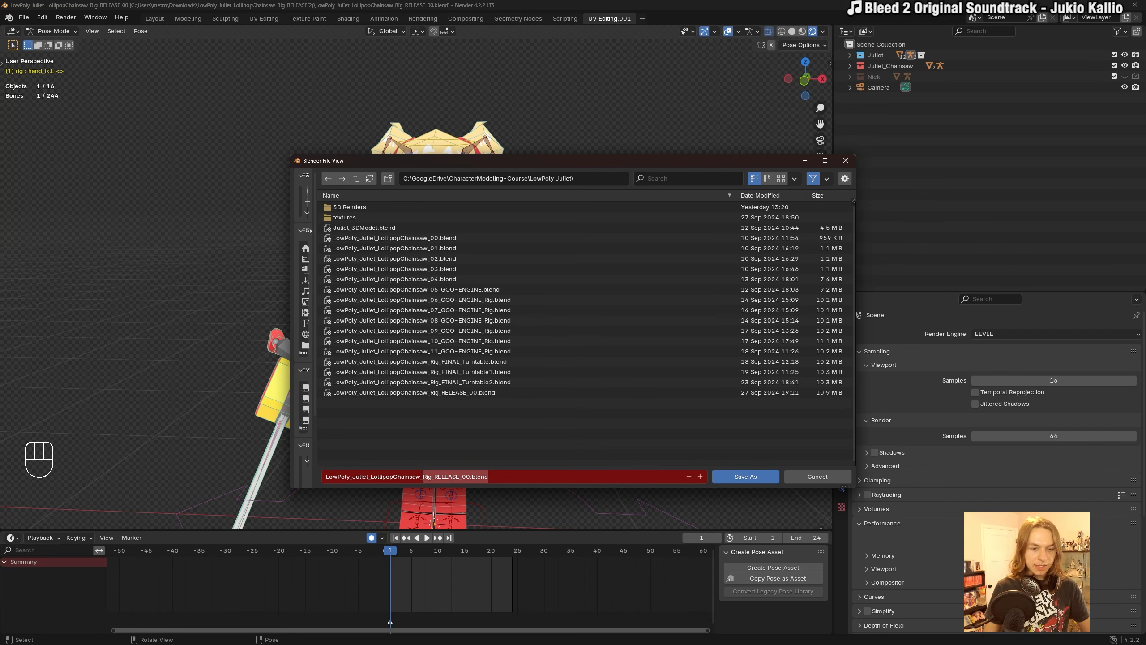
{"action": "key", "text": "BackSpace"}
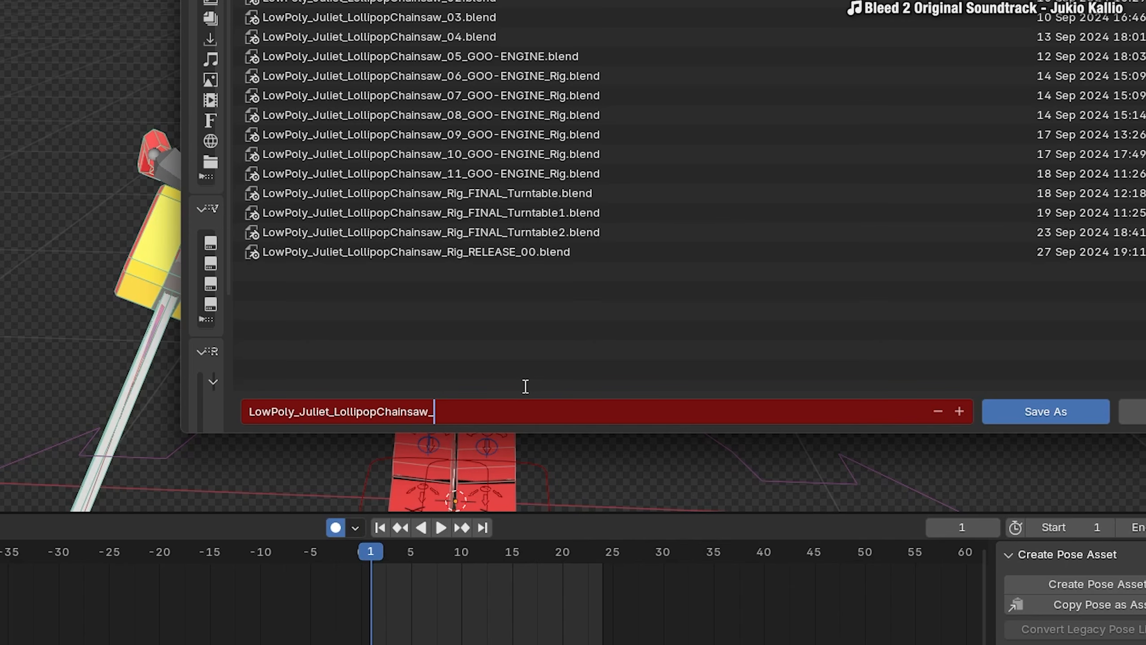
{"action": "type", "text": "IdleAnimation.blend"}
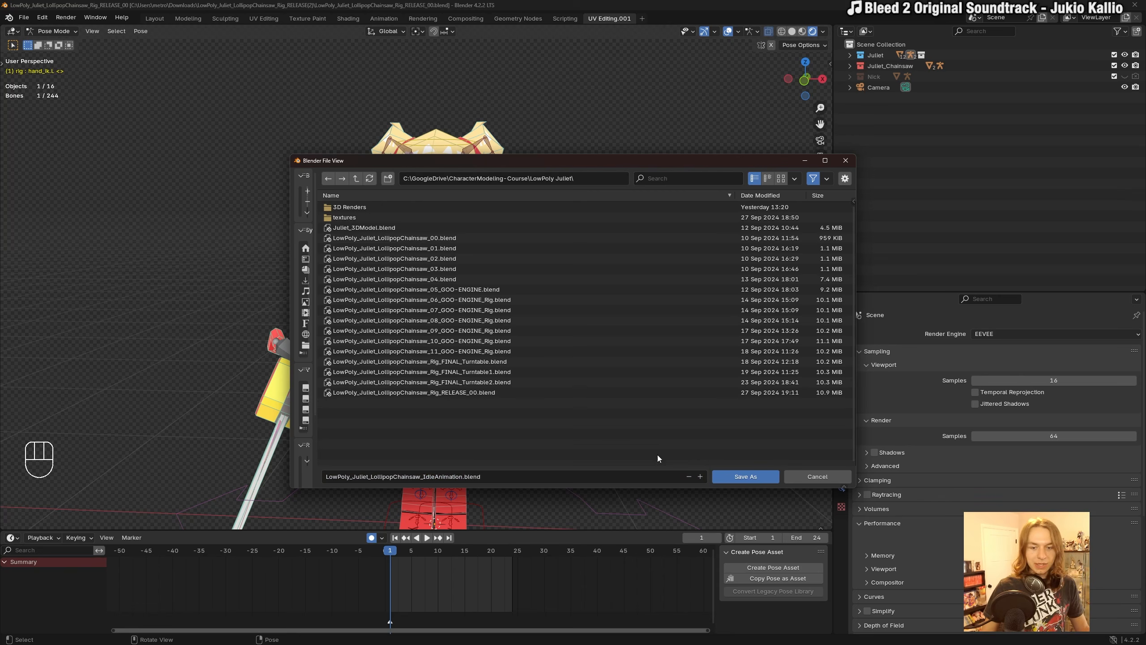
{"action": "left_click", "coordinate": [754, 477]}
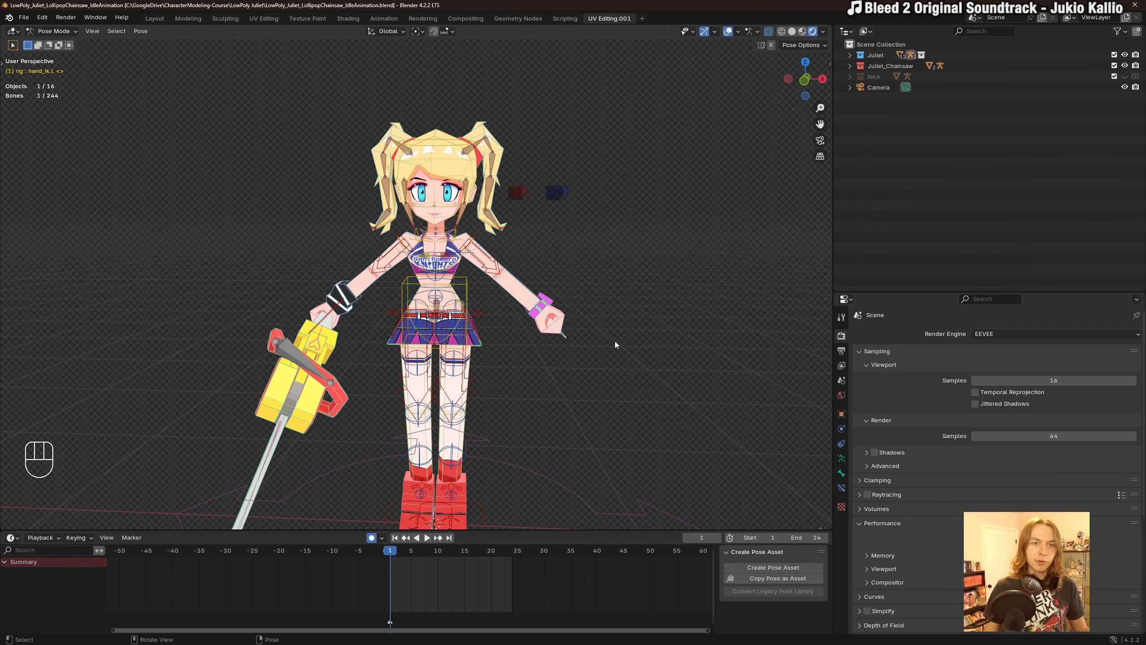
Switch to PureRef and examine the in-game screenshots of Juliet's idle stance from several angles.
{"action": "middle_click_drag", "start_coordinate": [616, 345], "coordinate": [607, 340], "text": "shift"}
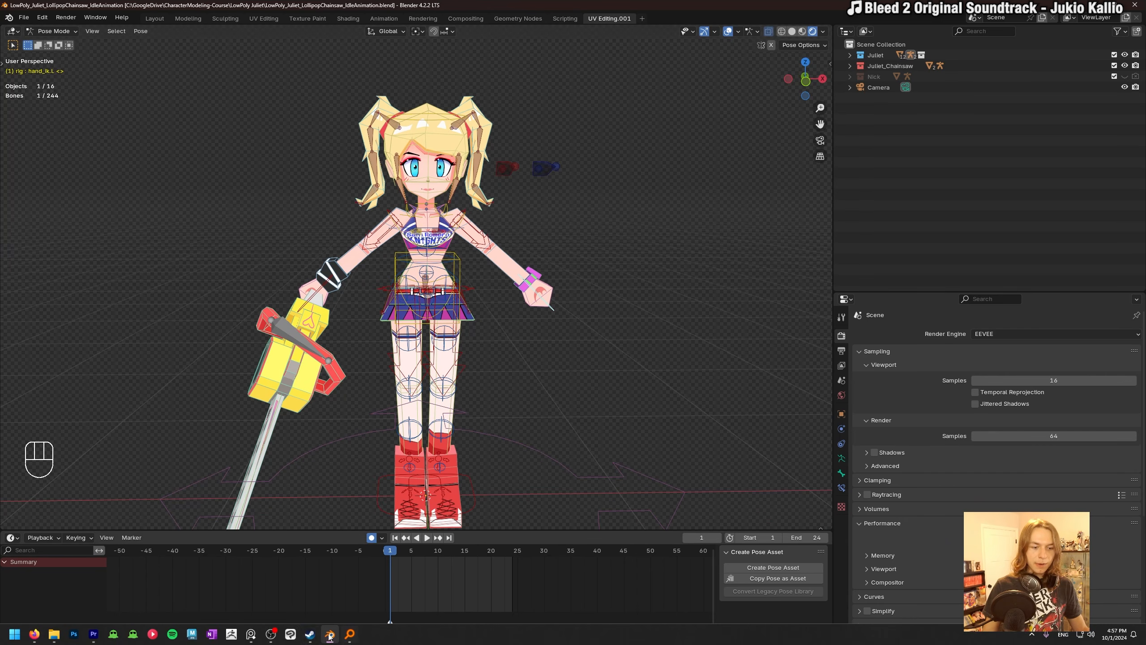
{"action": "left_click", "coordinate": [251, 635]}
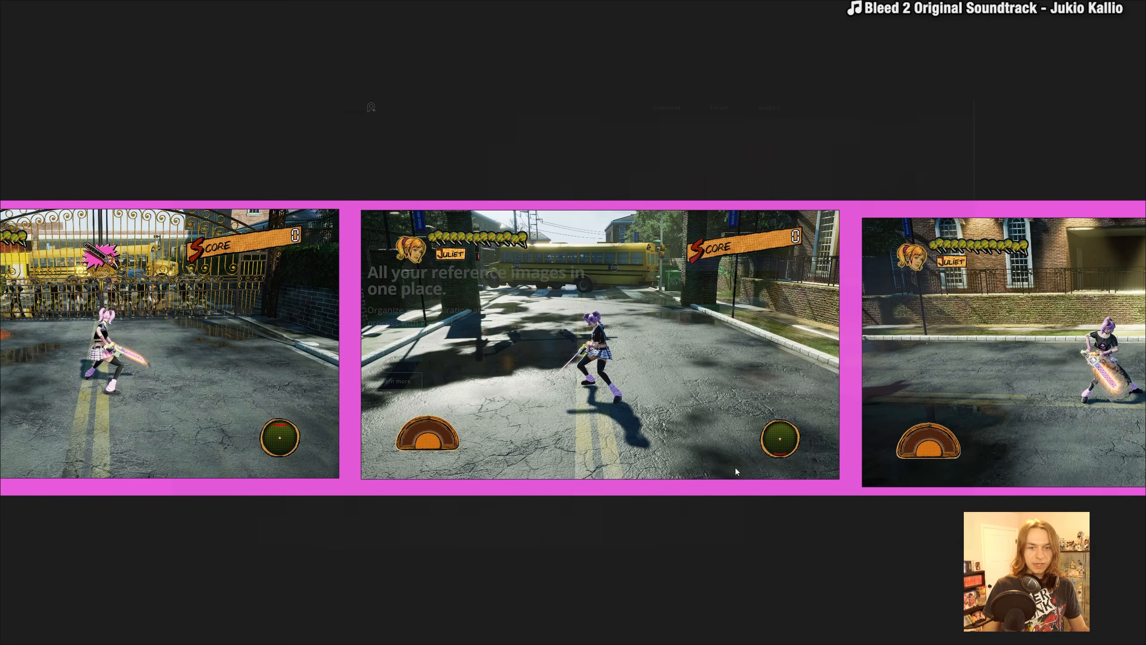
{"action": "scroll", "coordinate": [739, 451], "scroll_direction": "up", "scroll_amount": 4}
{"action": "middle_click_drag", "start_coordinate": [743, 415], "coordinate": [748, 466]}
{"action": "middle_click", "coordinate": [615, 234]}
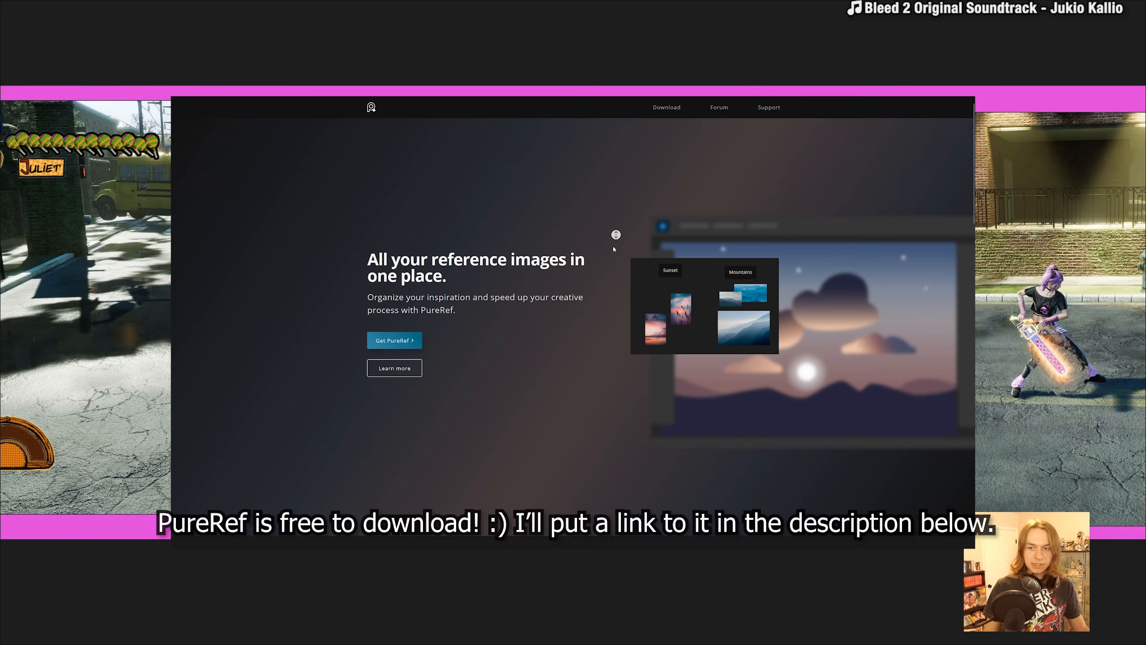
{"action": "middle_click", "coordinate": [607, 279]}
{"action": "middle_click", "coordinate": [608, 248]}
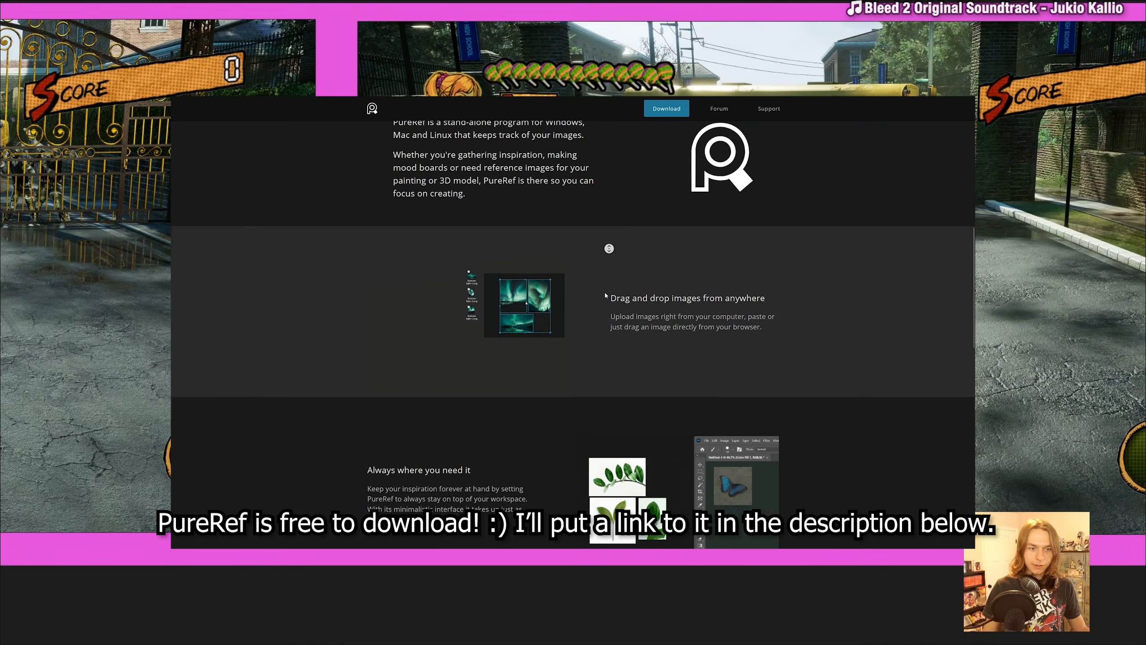
{"action": "middle_click", "coordinate": [606, 296]}
{"action": "scroll", "coordinate": [676, 452], "scroll_direction": "up", "scroll_amount": 3}
{"action": "middle_click_drag", "start_coordinate": [603, 363], "coordinate": [818, 395]}
{"action": "scroll", "coordinate": [818, 396], "scroll_direction": "down", "scroll_amount": 1}
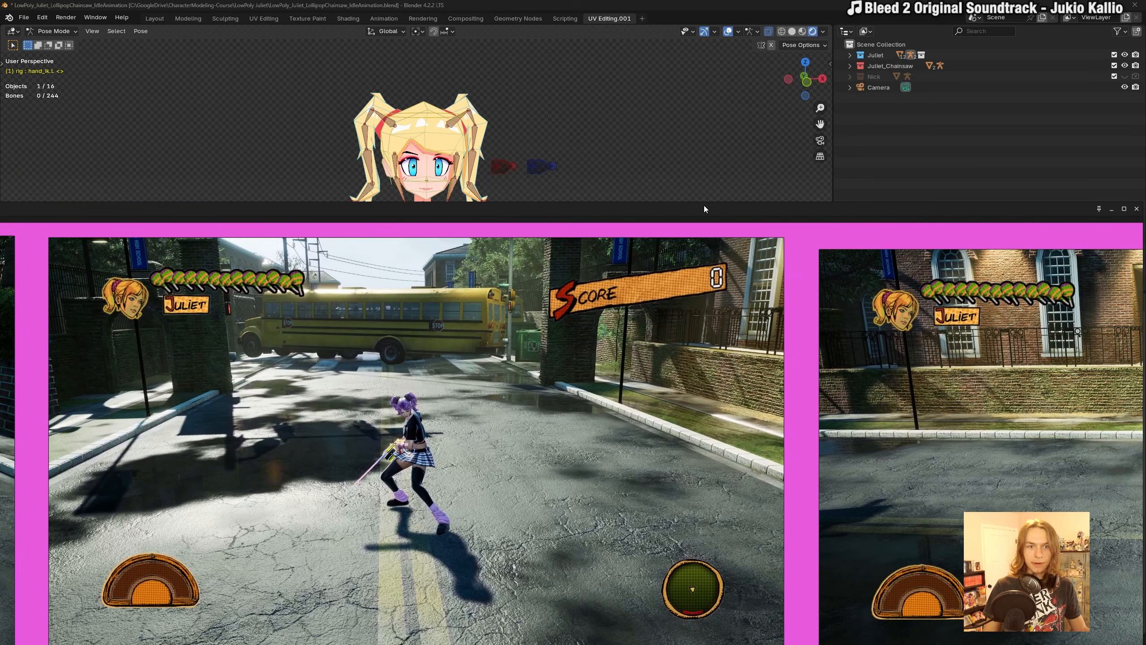
Tile PureRef and Blender side by side, with Blender wider and the reference image in front of the iron gate framed.
{"action": "left_click_drag", "start_coordinate": [704, 207], "coordinate": [23, 303]}
{"action": "left_click", "coordinate": [684, 152]}
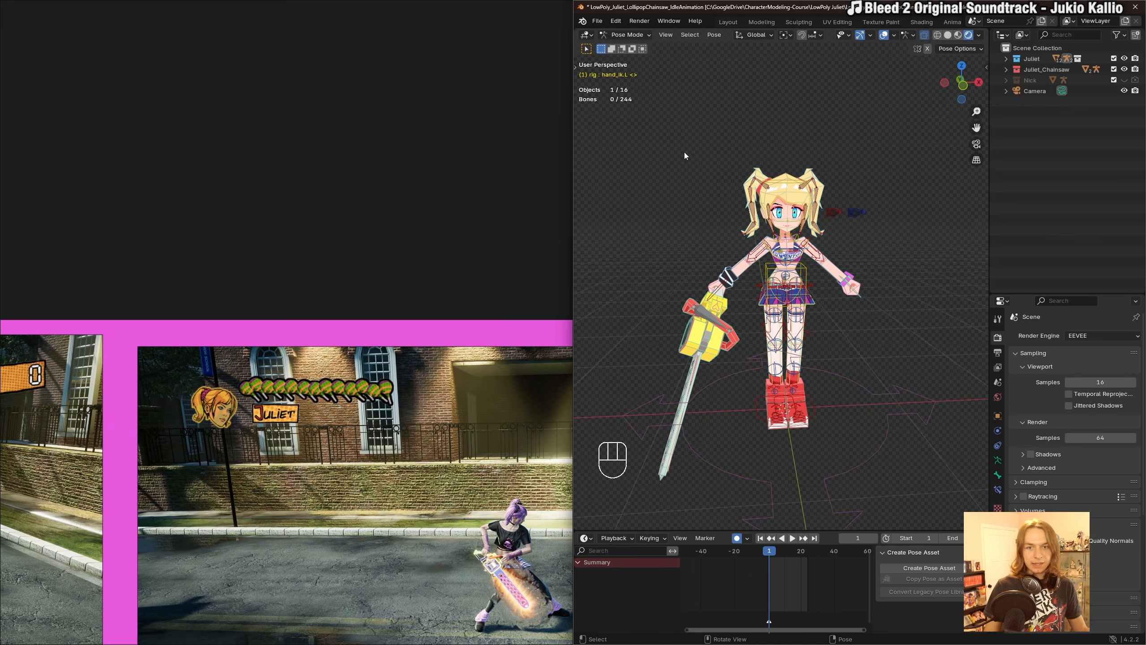
{"action": "scroll", "coordinate": [400, 389], "scroll_direction": "down", "scroll_amount": 8}
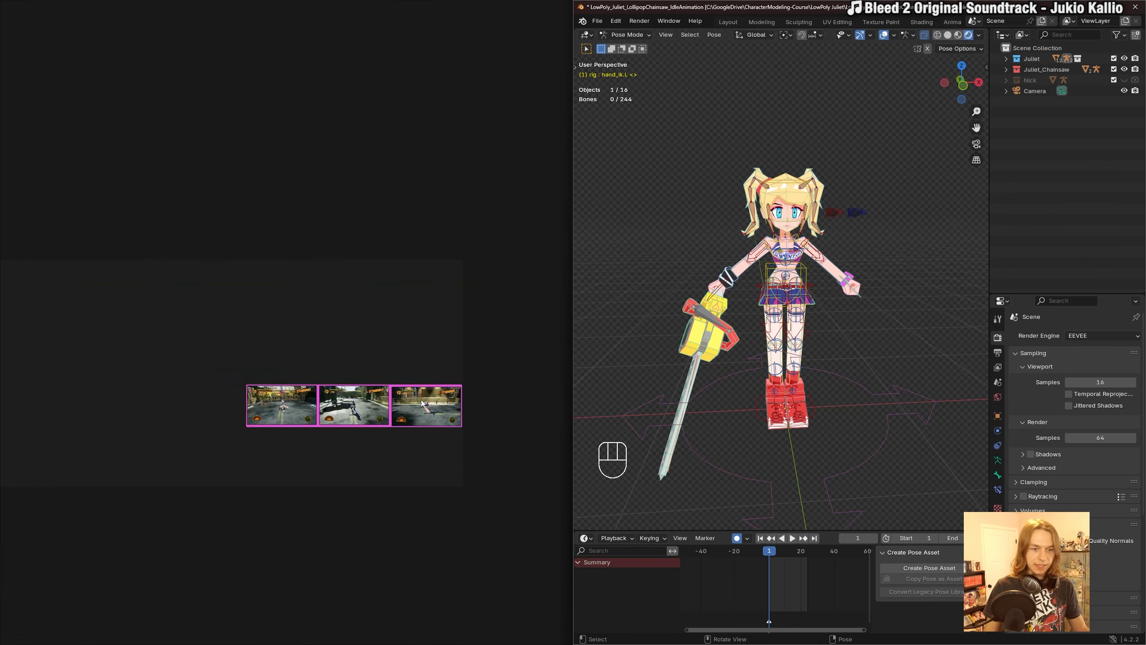
{"action": "scroll", "coordinate": [384, 417], "scroll_direction": "up", "scroll_amount": 4}
{"action": "middle_click_drag", "start_coordinate": [289, 387], "coordinate": [384, 394]}
{"action": "scroll", "coordinate": [271, 384], "scroll_direction": "up", "scroll_amount": 6}
{"action": "middle_click_drag", "start_coordinate": [270, 384], "coordinate": [428, 386]}
{"action": "scroll", "coordinate": [255, 336], "scroll_direction": "down", "scroll_amount": 1}
{"action": "middle_click_drag", "start_coordinate": [254, 337], "coordinate": [559, 361]}
{"action": "left_click_drag", "start_coordinate": [570, 343], "coordinate": [462, 341]}
{"action": "left_click_drag", "start_coordinate": [571, 333], "coordinate": [460, 340]}
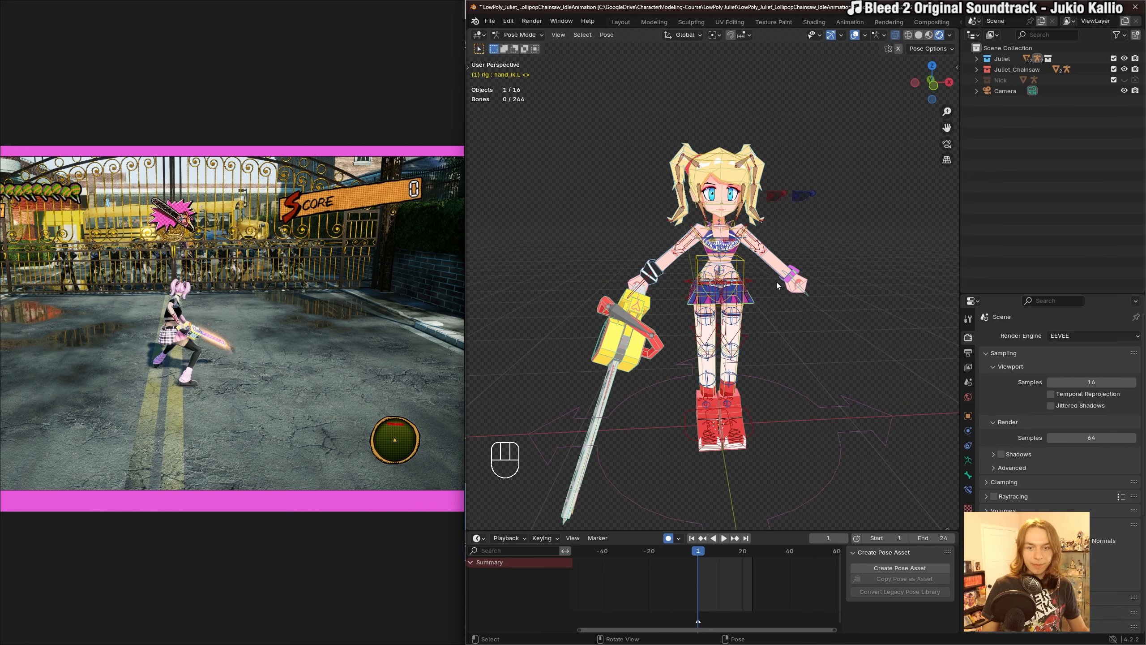
Switch the rig from Pose Mode to Object Mode, reselect it, and return to Pose Mode with the Mouth_Control bone selected.
{"action": "middle_click_drag", "start_coordinate": [771, 273], "coordinate": [730, 281]}
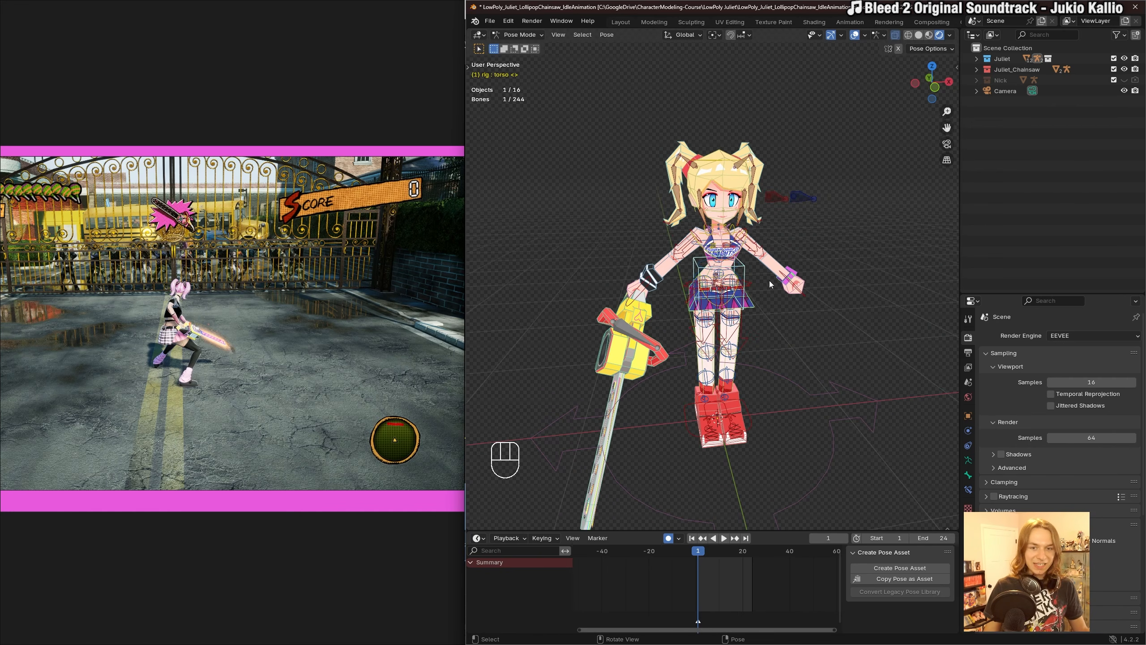
{"action": "key", "text": "a"}
{"action": "key", "text": "a"}
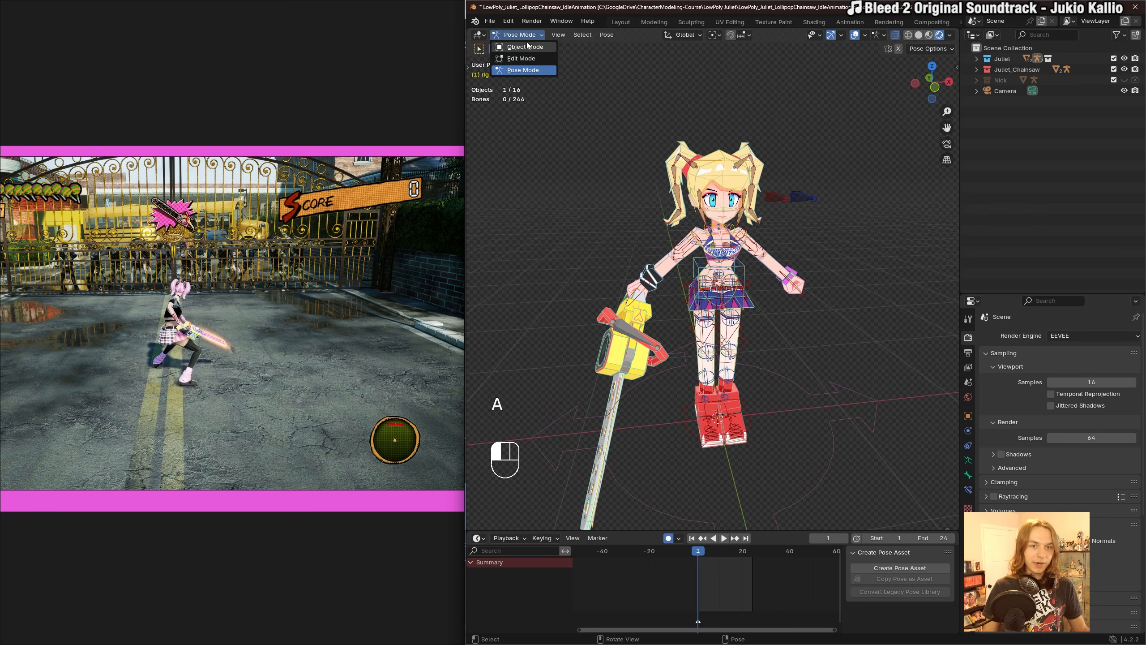
{"action": "left_click", "coordinate": [527, 46]}
{"action": "left_click", "coordinate": [915, 149]}
{"action": "middle_click_drag", "start_coordinate": [853, 173], "coordinate": [847, 176], "text": "shift"}
{"action": "left_click", "coordinate": [792, 201]}
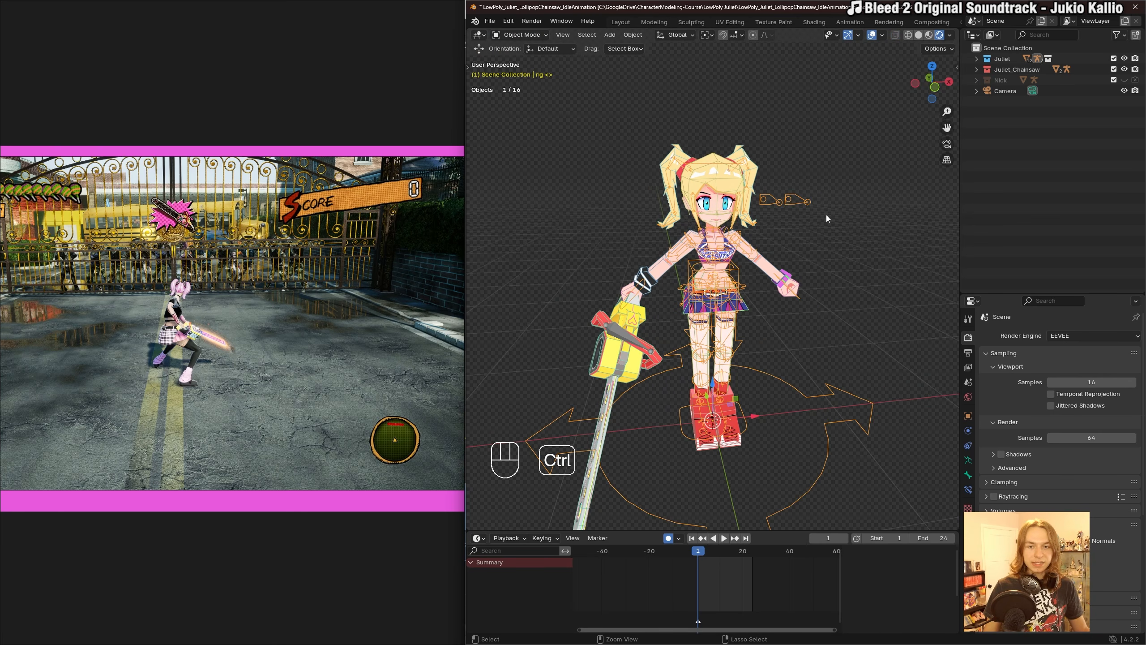
{"action": "key", "text": "ctrl+Tab"}
{"action": "left_click", "coordinate": [791, 200]}
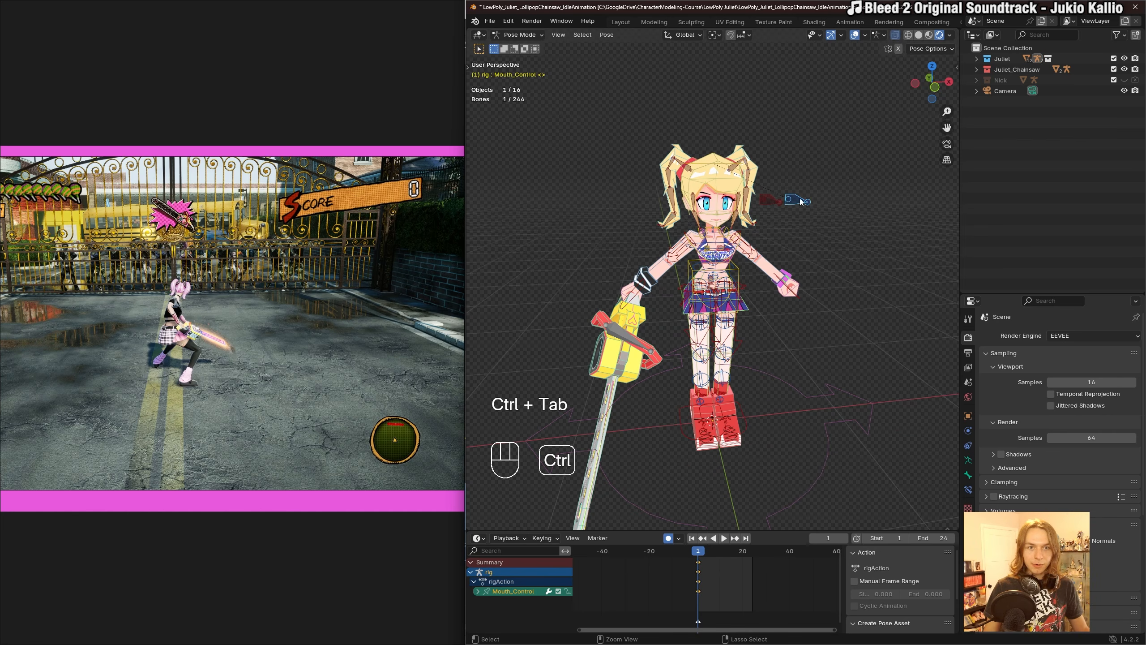
Select all of the rig's visible bones in Pose Mode and keyframe them at frame 1.
{"action": "middle_click_drag", "start_coordinate": [797, 339], "coordinate": [799, 314], "text": "shift"}
{"action": "key", "text": "a"}
{"action": "key", "text": "a"}
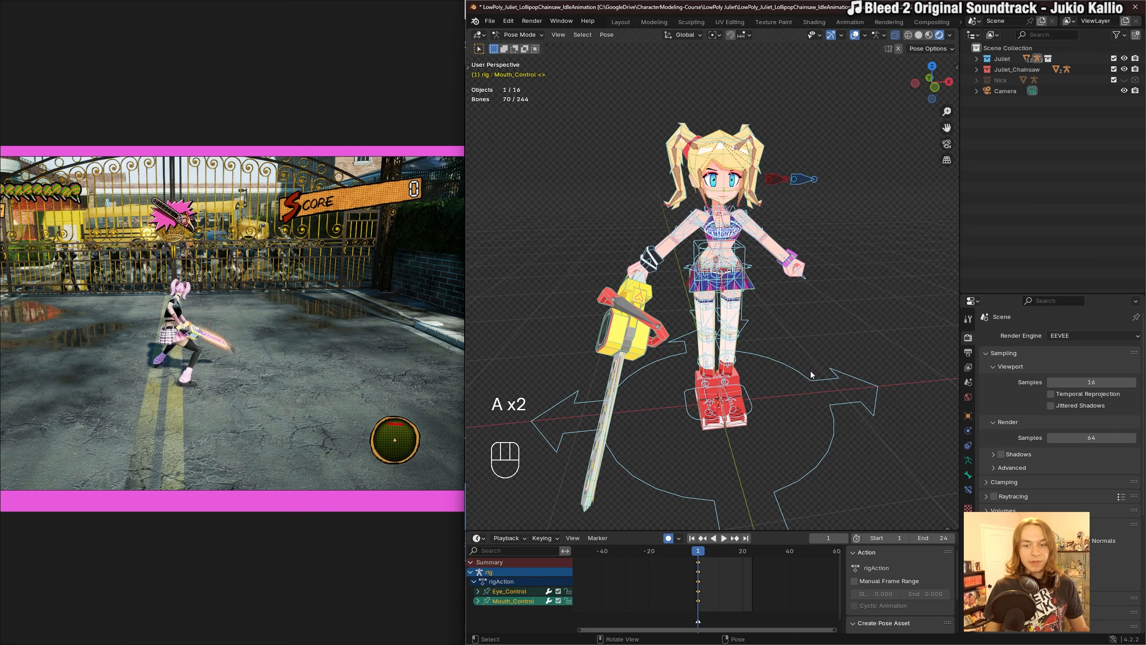
{"action": "key", "text": "a"}
{"action": "left_click", "coordinate": [817, 357]}
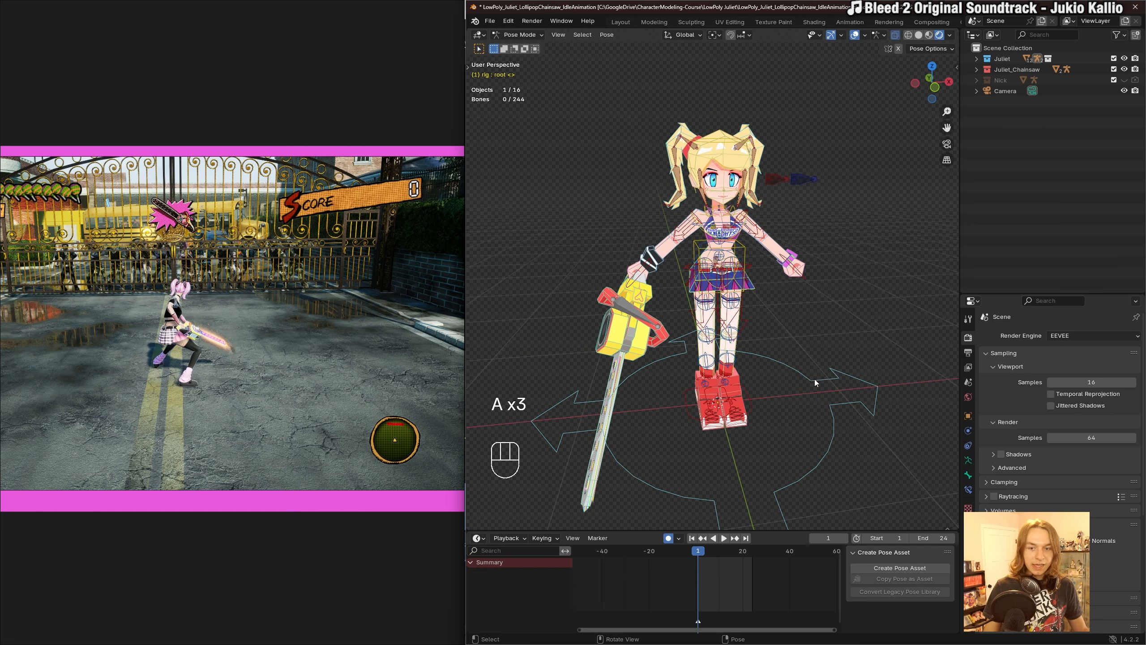
{"action": "key", "text": "a"}
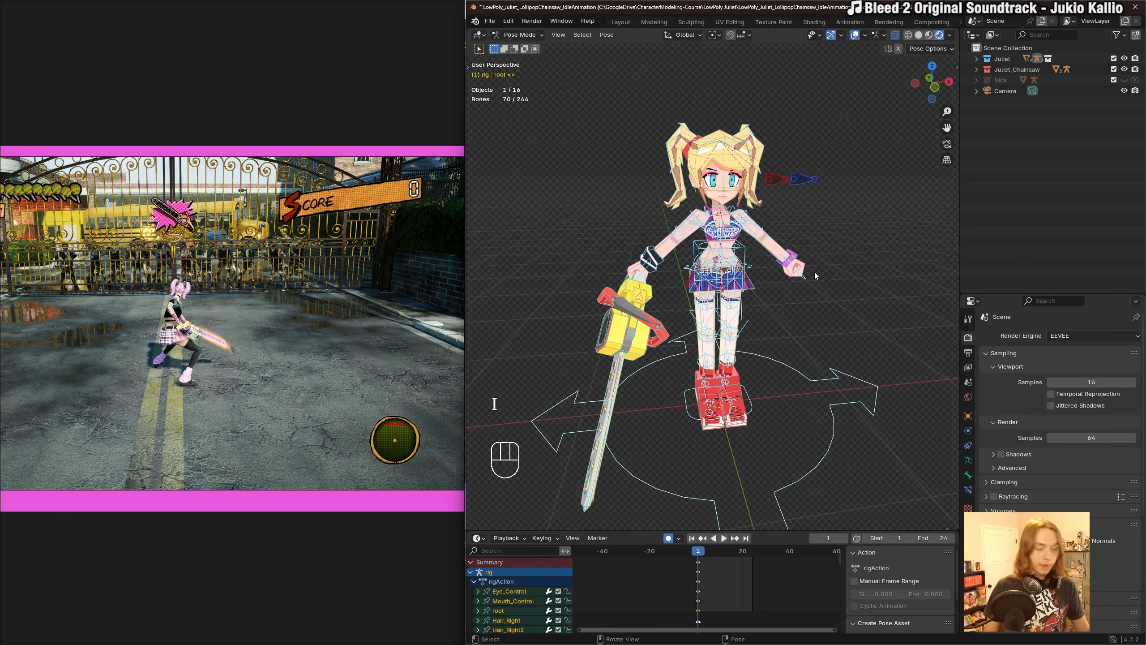
Keyframe the location, rotation and scale of all the rig's bones at frame 1, keeping every bone selected.
{"action": "key", "text": "k"}
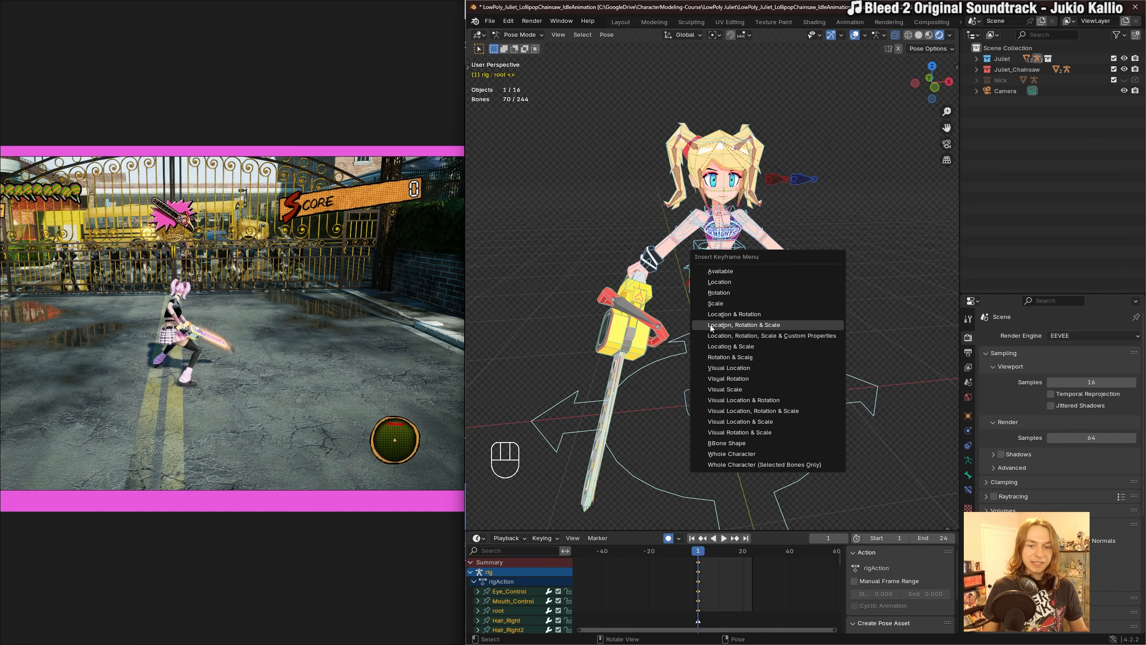
{"action": "left_click", "coordinate": [782, 326]}
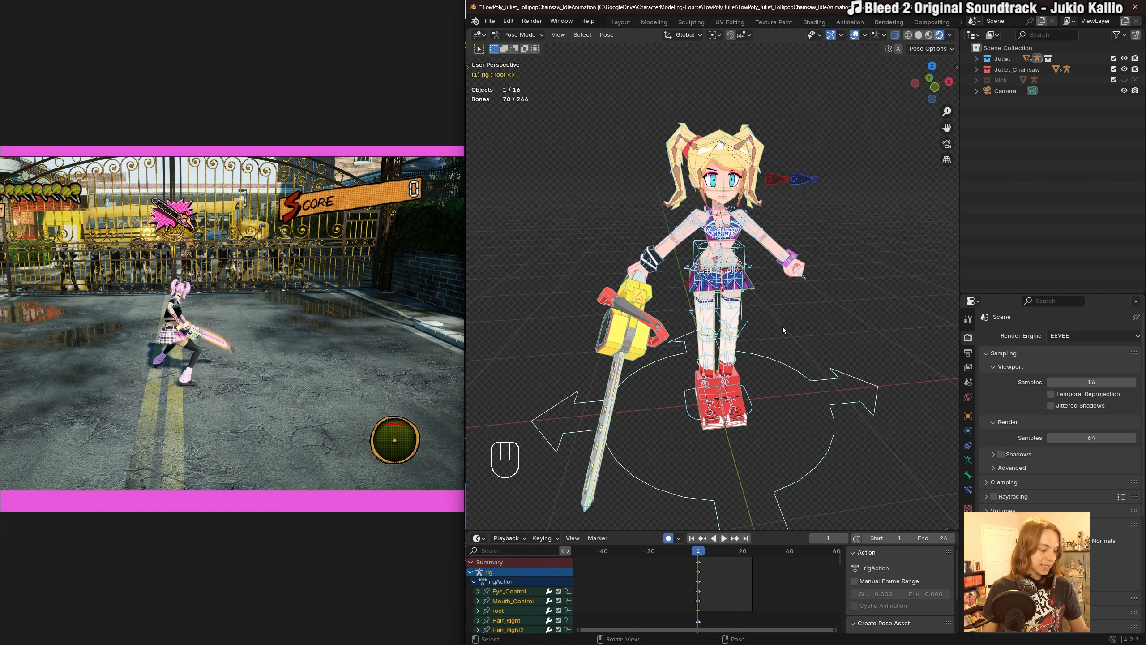
{"action": "key", "text": "i"}
{"action": "key", "text": "k"}
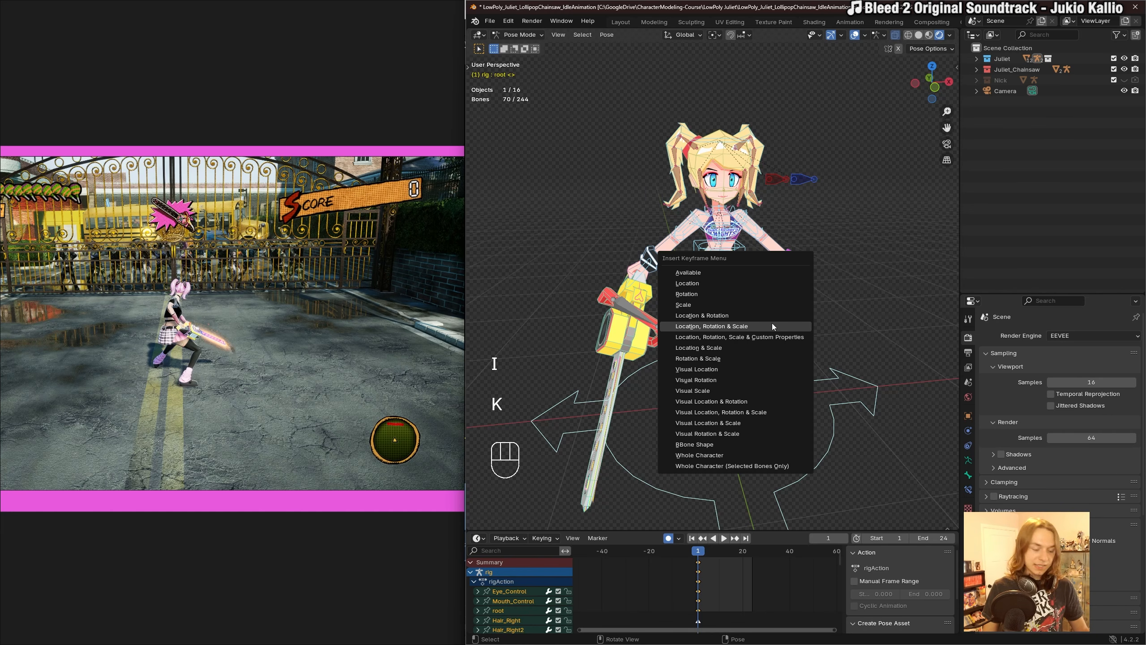
{"action": "left_click", "coordinate": [788, 294]}
{"action": "left_click", "coordinate": [803, 179]}
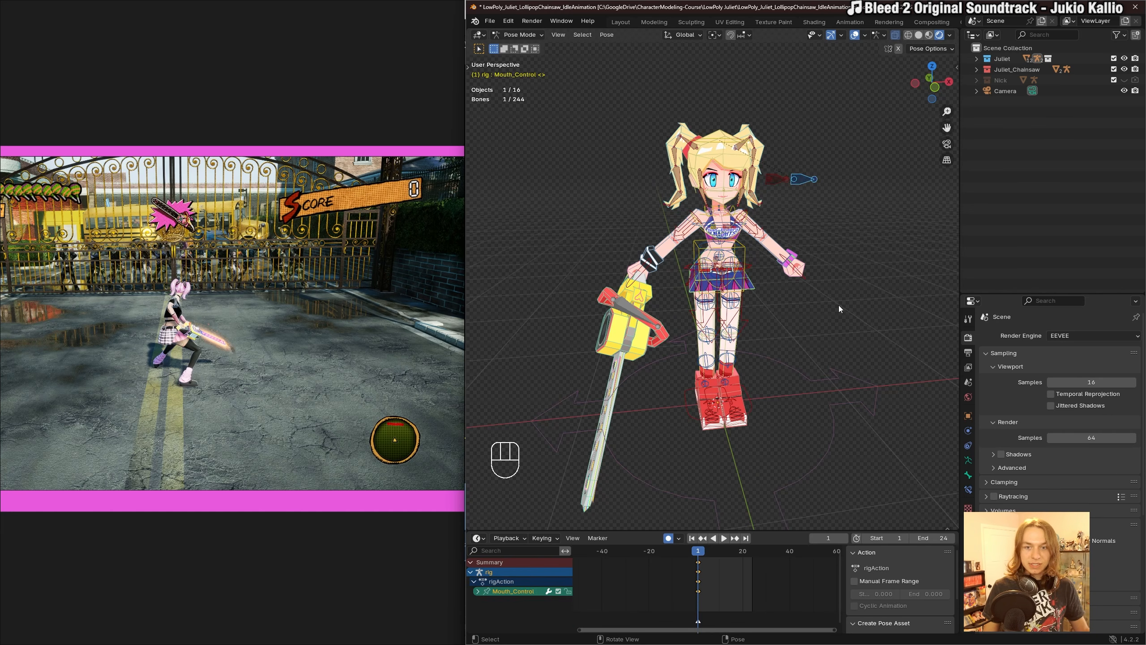
{"action": "key", "text": "a"}
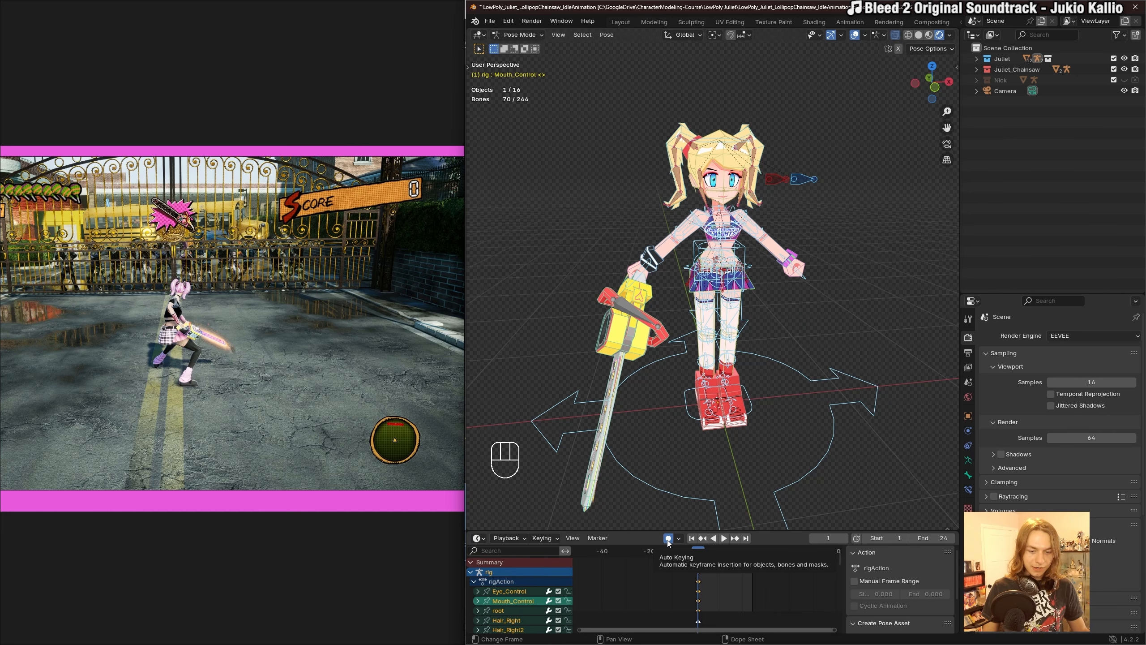
Move the left foot IK control outward about 0.27 m along the global X axis.
{"action": "middle_click_drag", "start_coordinate": [756, 285], "coordinate": [815, 300]}
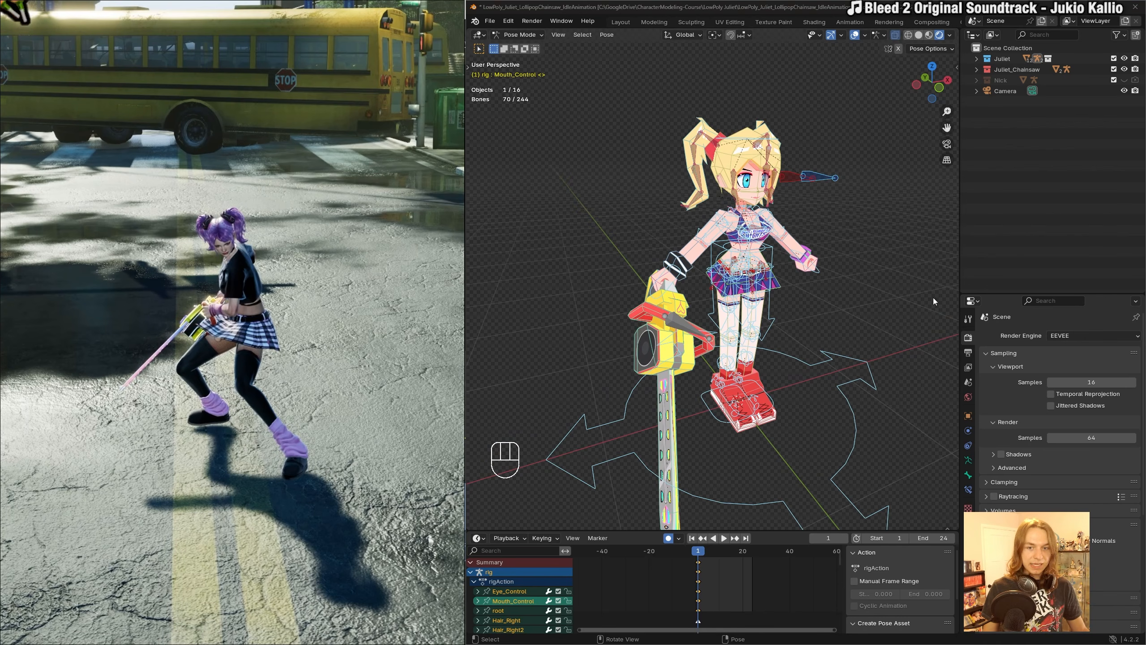
{"action": "middle_click_drag", "start_coordinate": [933, 298], "coordinate": [729, 400]}
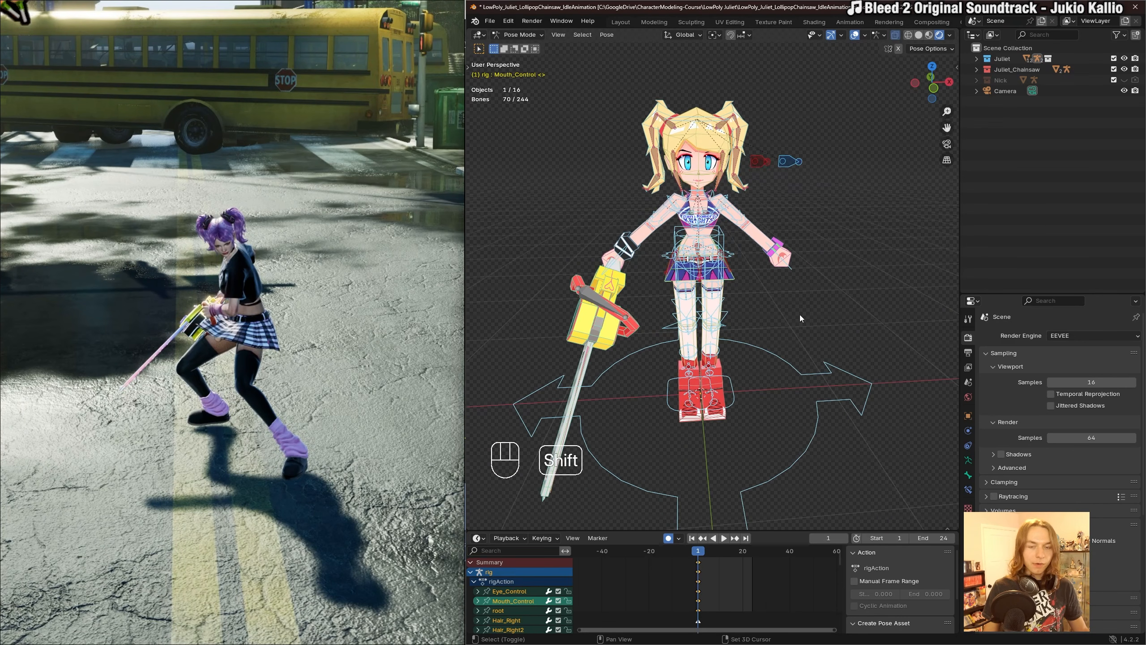
{"action": "middle_click_drag", "start_coordinate": [801, 316], "coordinate": [834, 317], "text": "shift"}
{"action": "left_click", "coordinate": [833, 318]}
{"action": "left_click", "coordinate": [758, 391]}
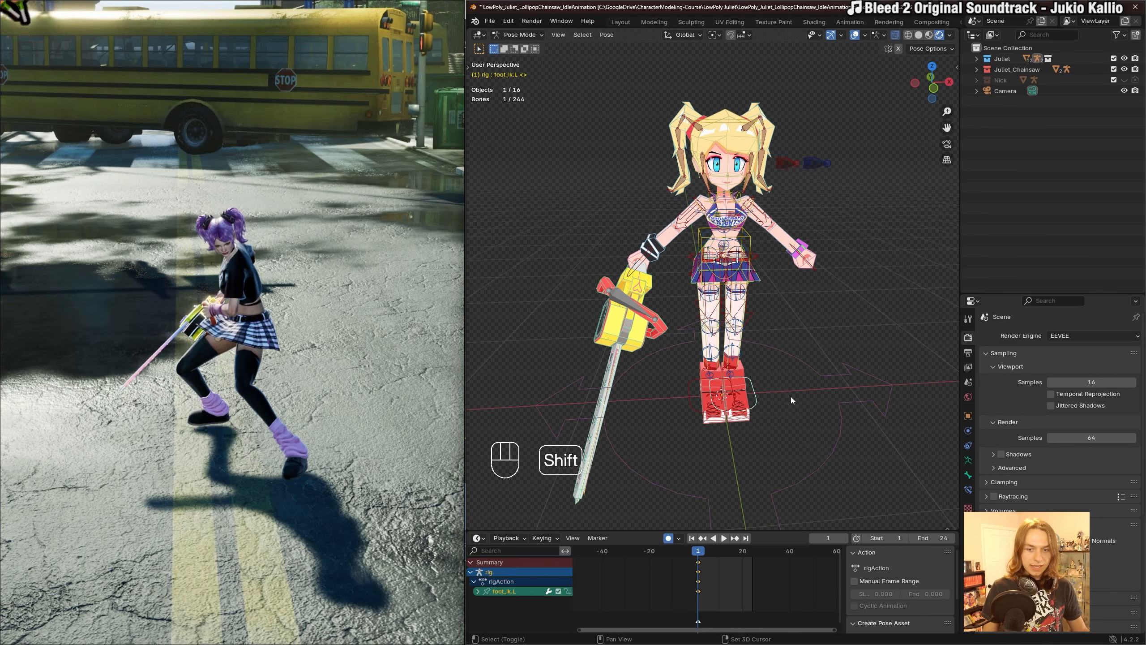
{"action": "middle_click_drag", "start_coordinate": [790, 396], "coordinate": [717, 390], "text": "shift"}
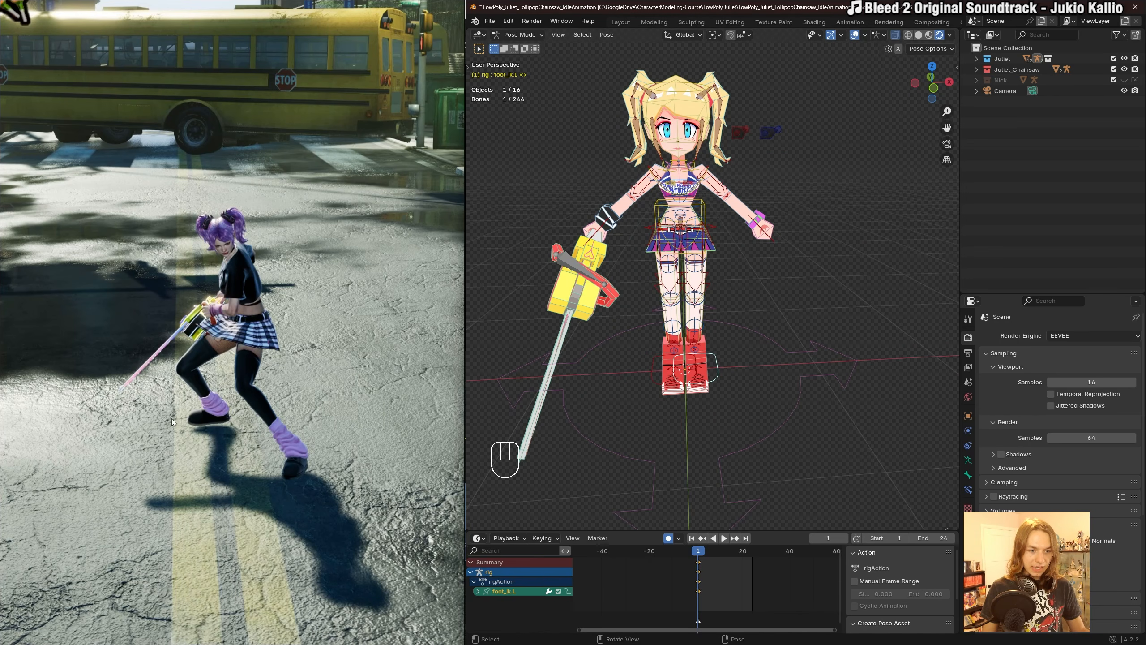
{"action": "middle_click_drag", "start_coordinate": [798, 429], "coordinate": [733, 391]}
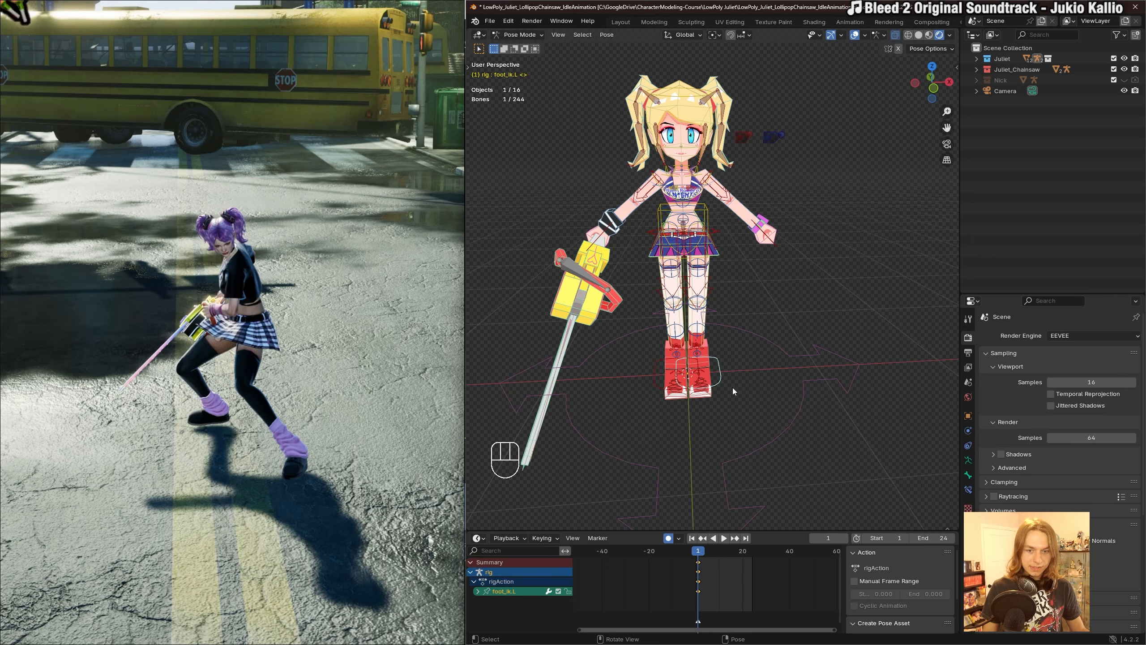
{"action": "key", "text": "g"}
{"action": "key", "text": "z"}
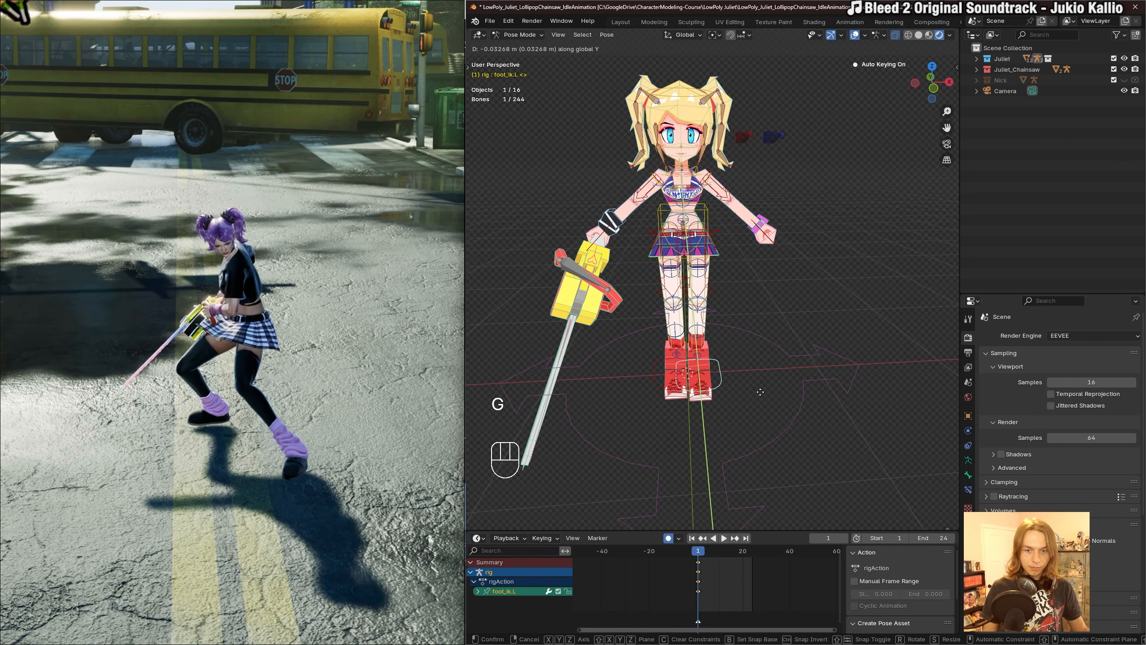
{"action": "key", "text": "x"}
{"action": "left_click", "coordinate": [761, 390]}
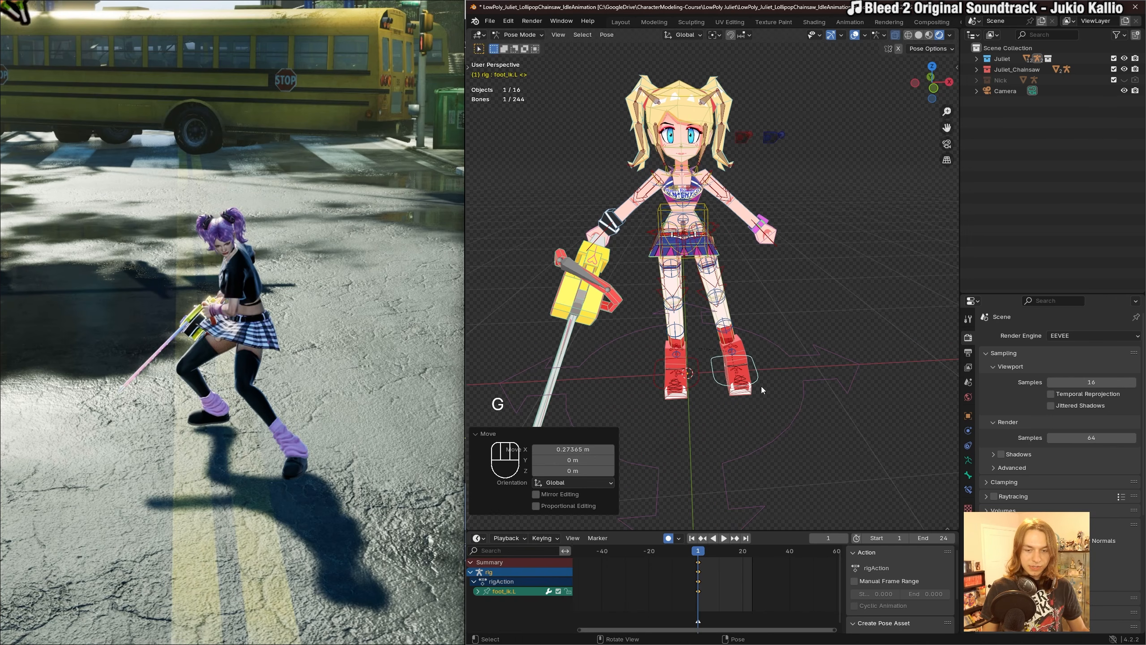
Move the right foot IK control backward about 0.34 m along the global Y axis.
{"action": "middle_click_drag", "start_coordinate": [737, 393], "coordinate": [812, 398], "text": "shift"}
{"action": "left_click", "coordinate": [724, 393]}
{"action": "middle_click_drag", "start_coordinate": [708, 394], "coordinate": [796, 392], "text": "shift"}
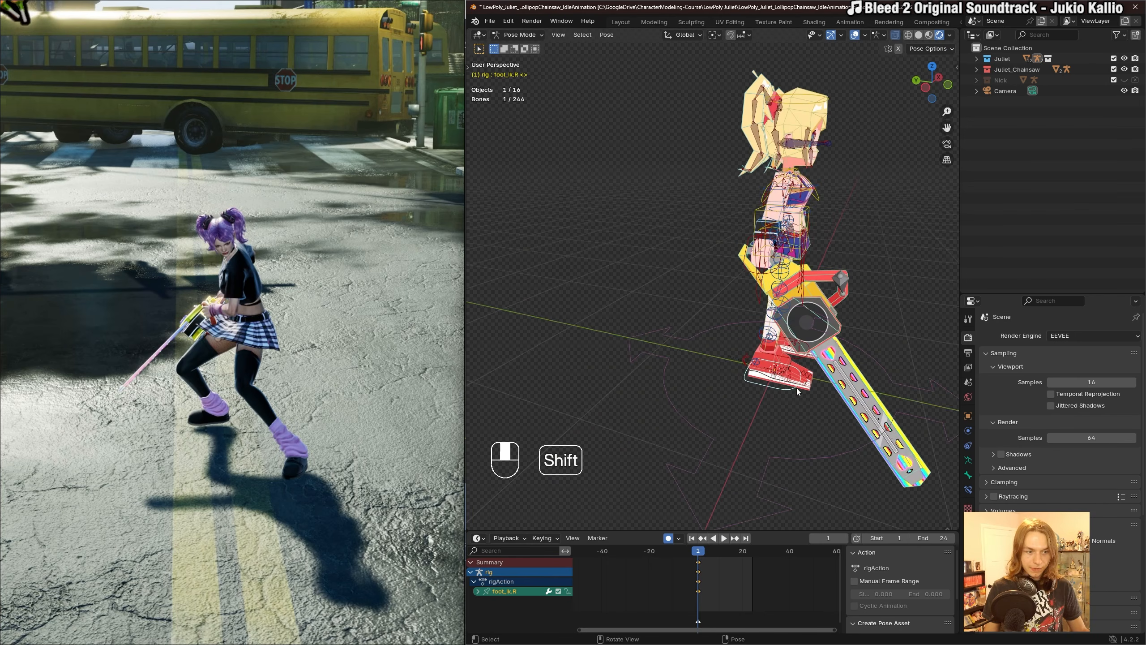
{"action": "key", "text": "g"}
{"action": "key", "text": "z"}
{"action": "key", "text": "y"}
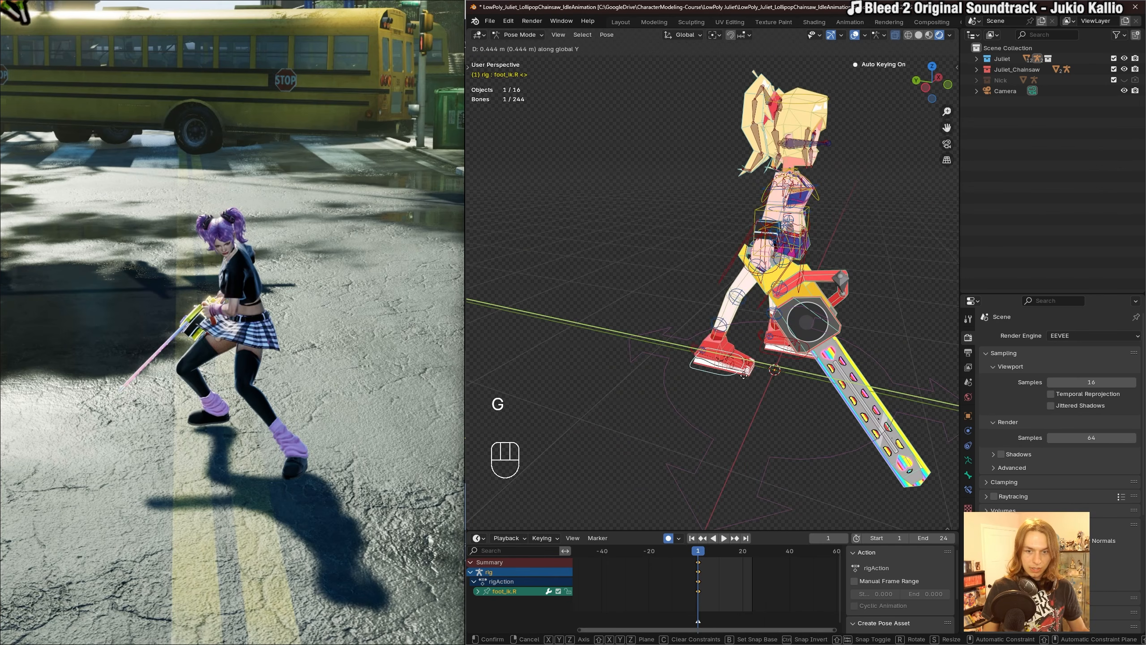
{"action": "left_click", "coordinate": [723, 374]}
Turn the right foot IK control outward by about -57.6° around the global Z axis.
{"action": "middle_click_drag", "start_coordinate": [722, 373], "coordinate": [637, 388]}
{"action": "middle_click_drag", "start_coordinate": [796, 394], "coordinate": [750, 379], "text": "shift"}
{"action": "key", "text": "r"}
{"action": "key", "text": "x"}
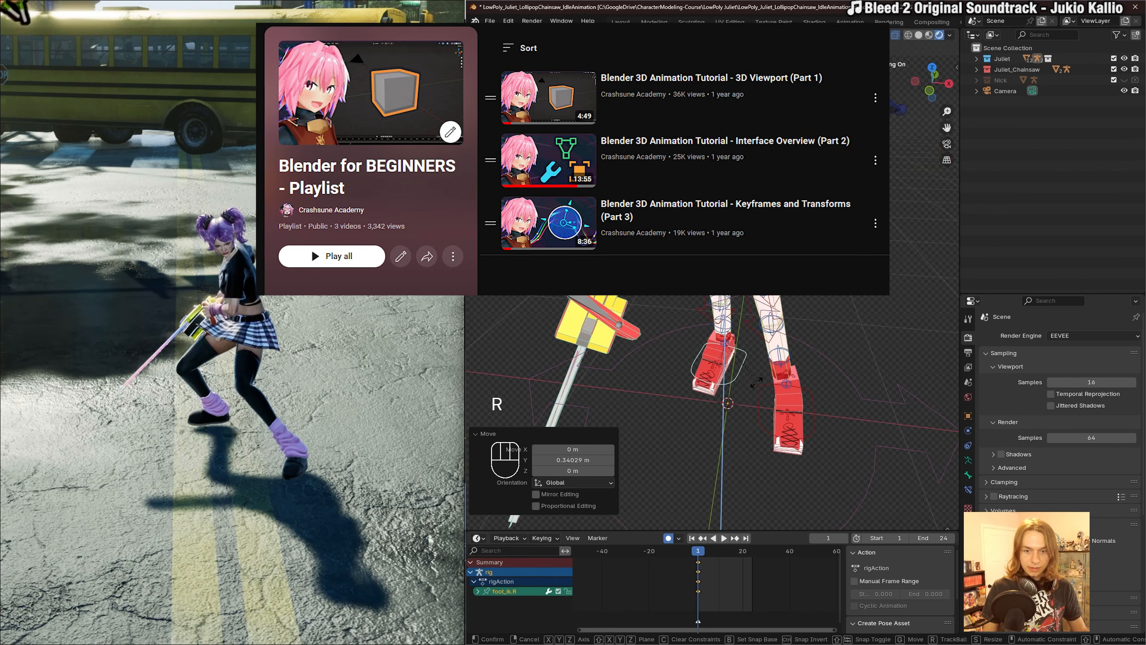
{"action": "key", "text": "ctrl+z"}
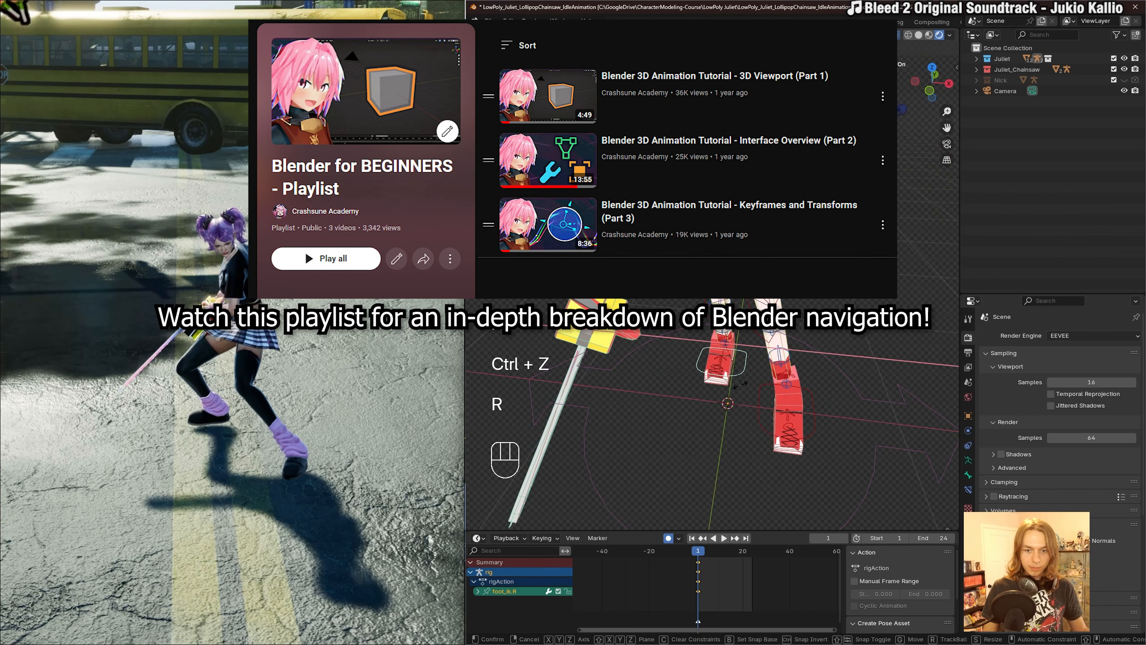
{"action": "left_click", "coordinate": [733, 393]}
{"action": "scroll", "coordinate": [733, 394], "scroll_direction": "down", "scroll_amount": 3}
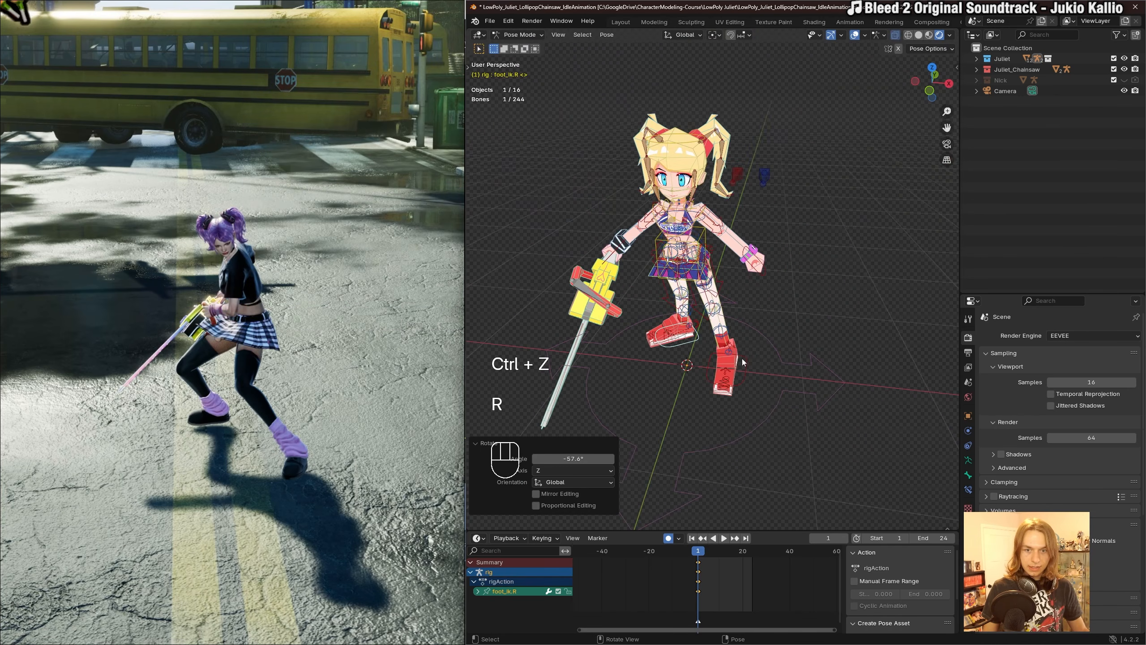
Shift the torso control back between the feet, about 0.16 m along X and about 0.08 m down.
{"action": "middle_click_drag", "start_coordinate": [742, 361], "coordinate": [737, 388]}
{"action": "scroll", "coordinate": [738, 362], "scroll_direction": "up", "scroll_amount": 2}
{"action": "left_click", "coordinate": [736, 263]}
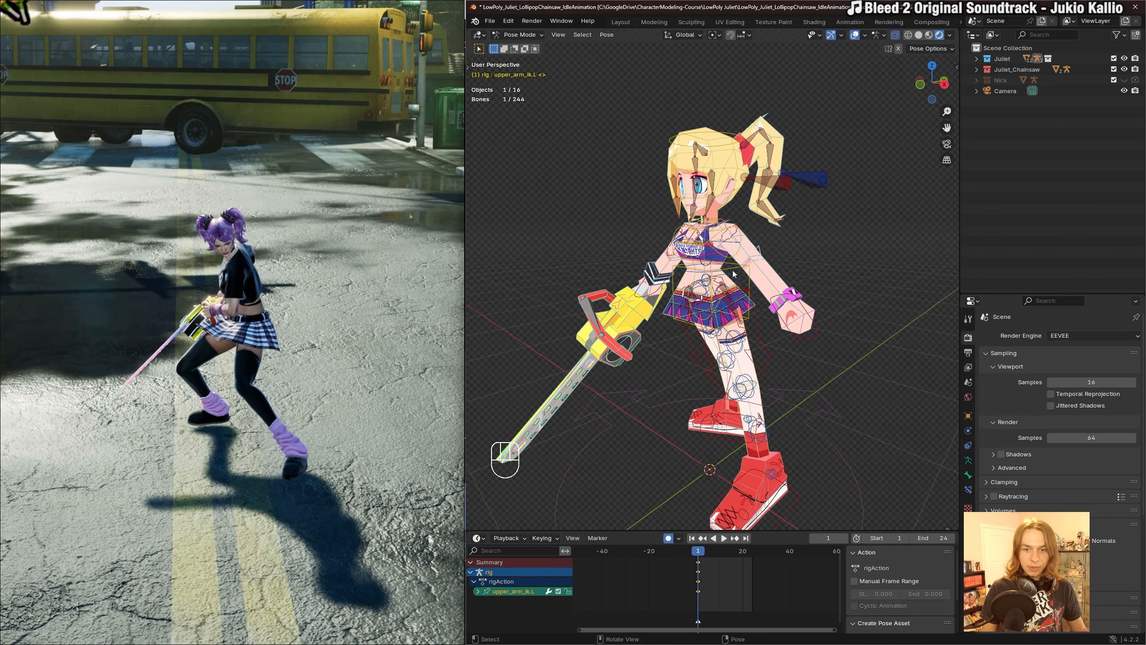
{"action": "left_click", "coordinate": [733, 274]}
{"action": "middle_click_drag", "start_coordinate": [745, 276], "coordinate": [797, 270]}
{"action": "key", "text": "g"}
{"action": "left_click", "coordinate": [788, 289]}
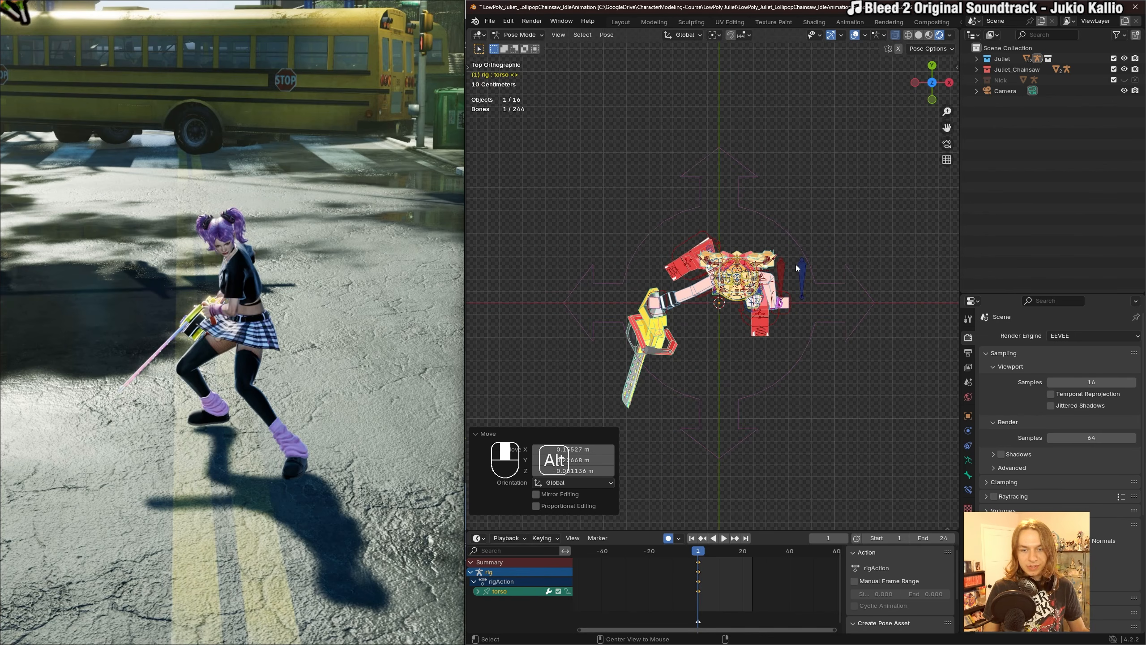
Rotate the torso control freely toward the chainsaw side and lower it about 0.07 m to bend the knees.
{"action": "middle_click_drag", "start_coordinate": [790, 376], "coordinate": [776, 244]}
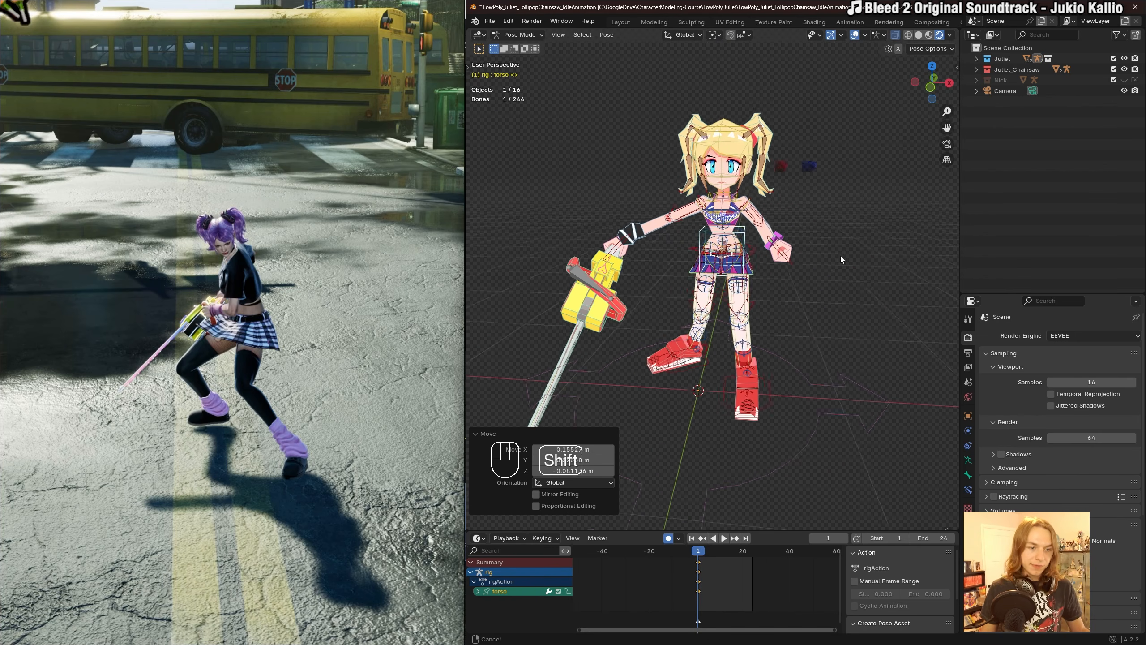
{"action": "scroll", "coordinate": [762, 216], "scroll_direction": "up", "scroll_amount": 3}
{"action": "left_click", "coordinate": [759, 211]}
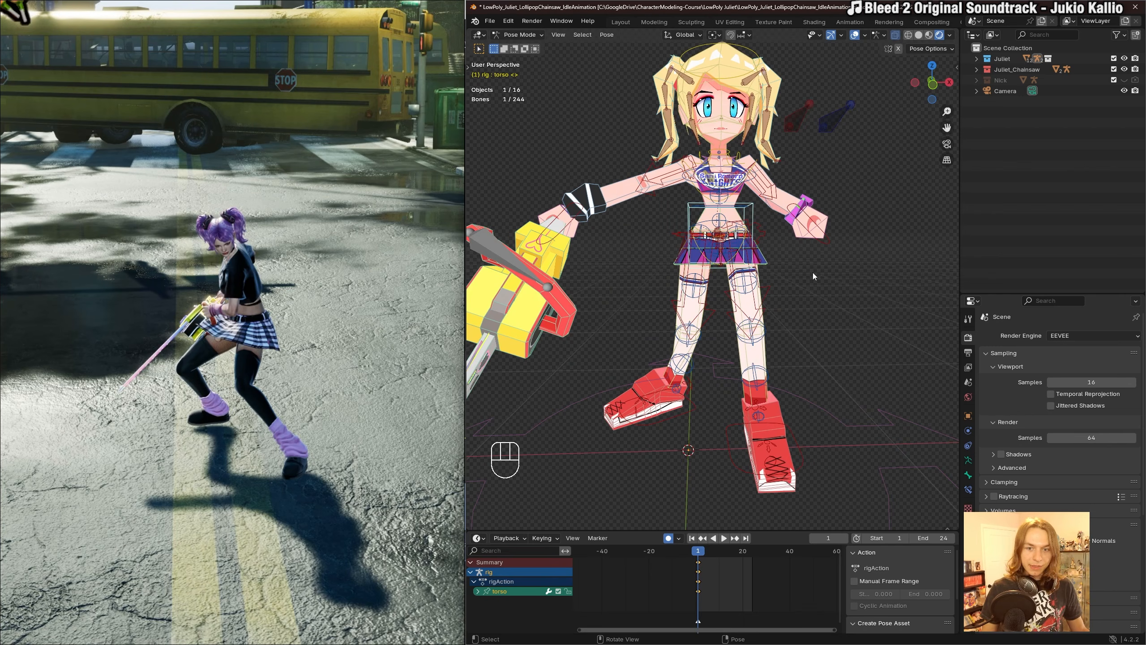
{"action": "key", "text": "r"}
{"action": "key", "text": "r"}
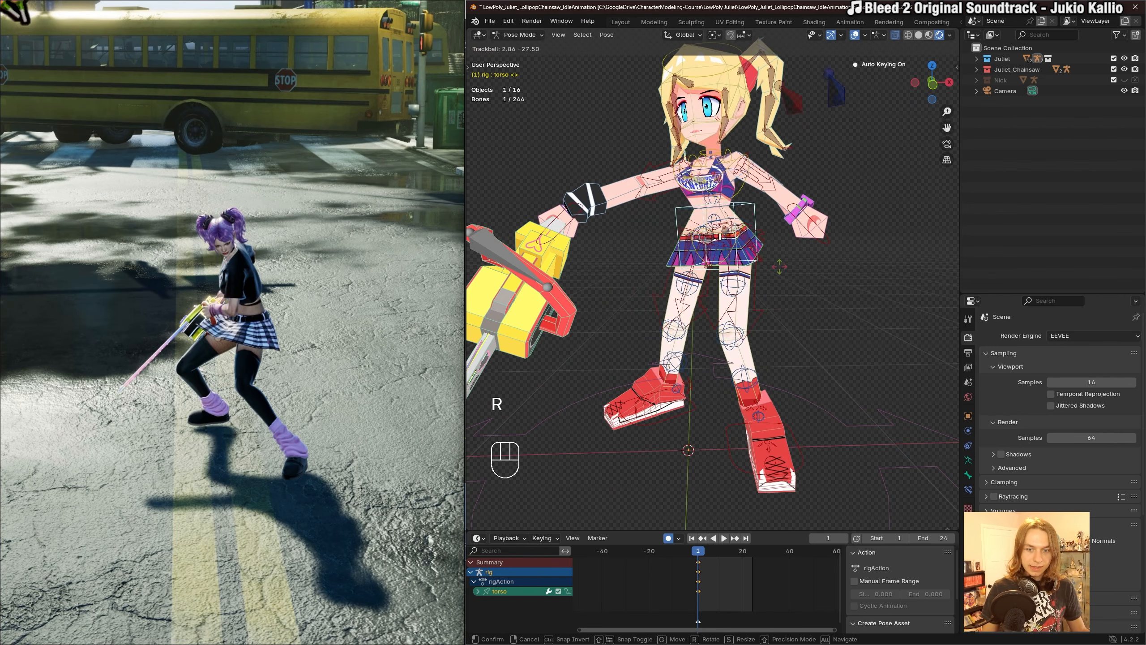
{"action": "left_click", "coordinate": [785, 261]}
{"action": "key", "text": "g"}
{"action": "left_click", "coordinate": [788, 275]}
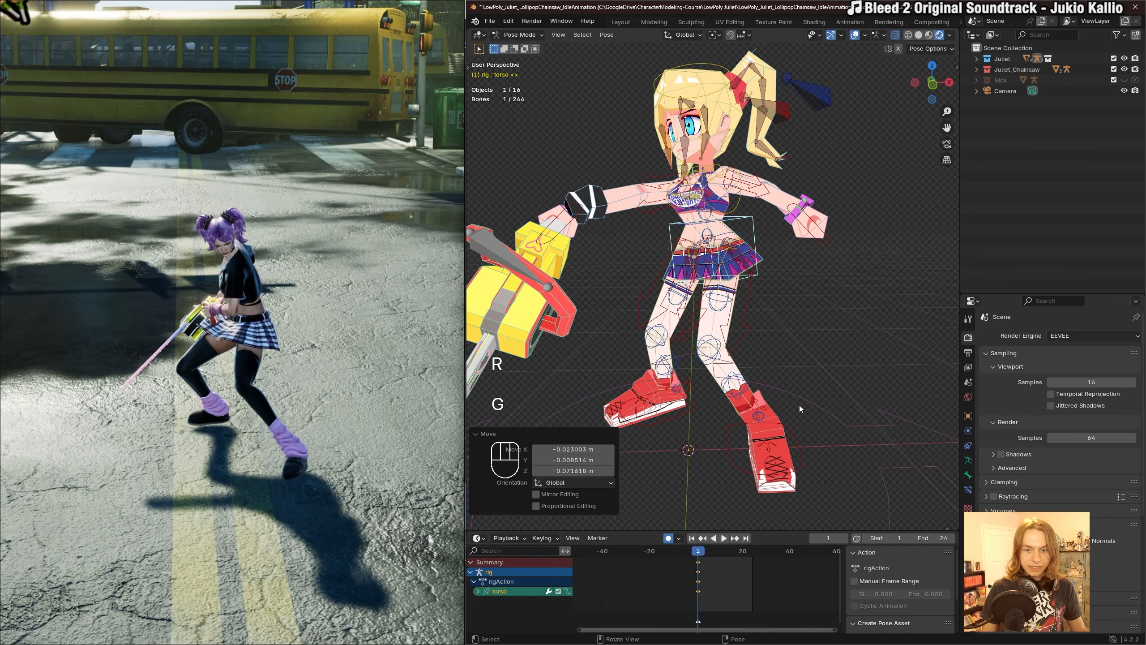
Move the left foot IK control about 0.11 m along the global Y axis.
{"action": "left_click", "coordinate": [803, 434]}
{"action": "middle_click_drag", "start_coordinate": [818, 431], "coordinate": [749, 367]}
{"action": "key", "text": "g"}
{"action": "key", "text": "g"}
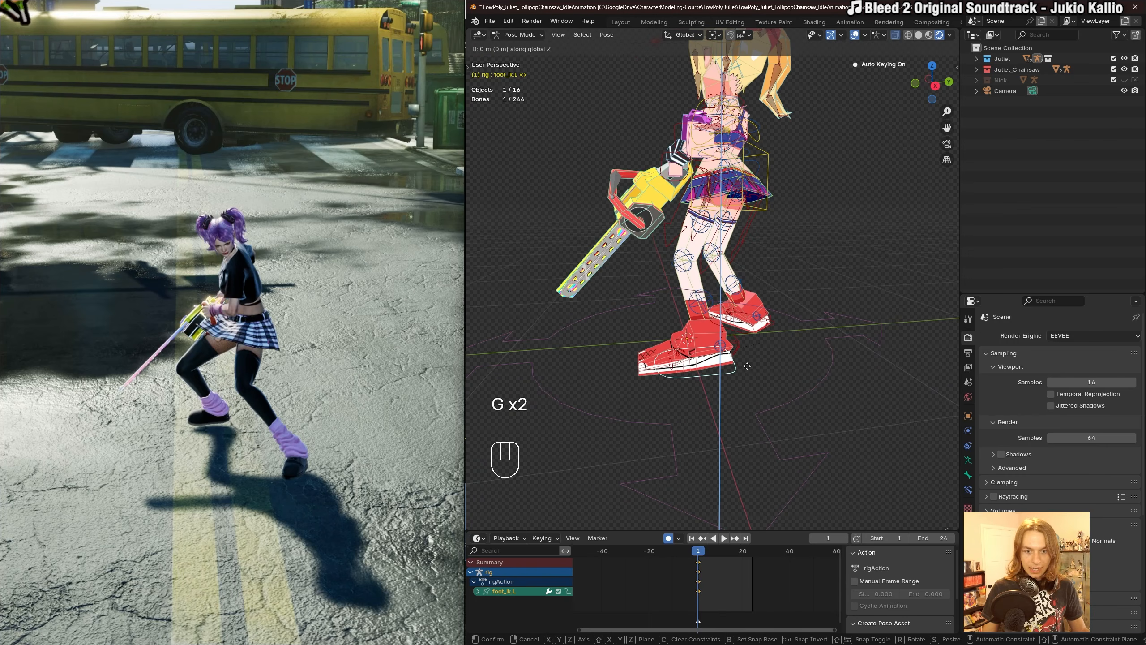
{"action": "left_click", "coordinate": [768, 365]}
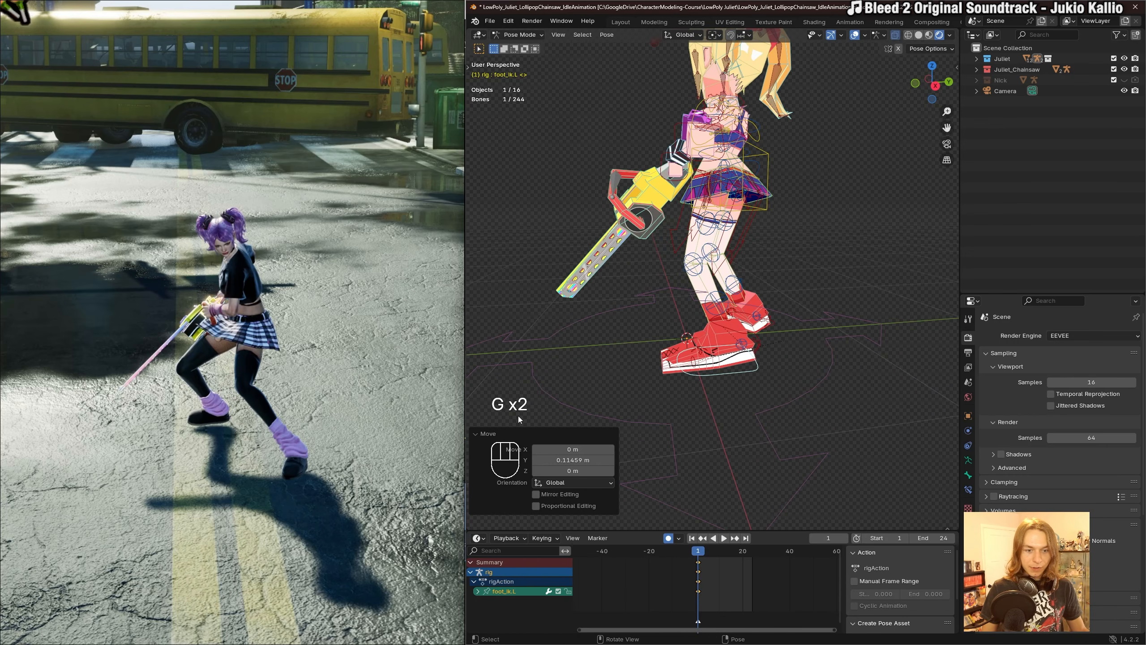
{"action": "key", "text": "g"}
{"action": "right_click", "coordinate": [615, 402]}
Try to move the left foot IK control along the global X axis.
{"action": "middle_click_drag", "start_coordinate": [658, 312], "coordinate": [703, 335]}
{"action": "key", "text": "g"}
{"action": "key", "text": "x"}
{"action": "left_click", "coordinate": [650, 325]}
{"action": "key", "text": "ctrl+z"}
{"action": "key", "text": "g"}
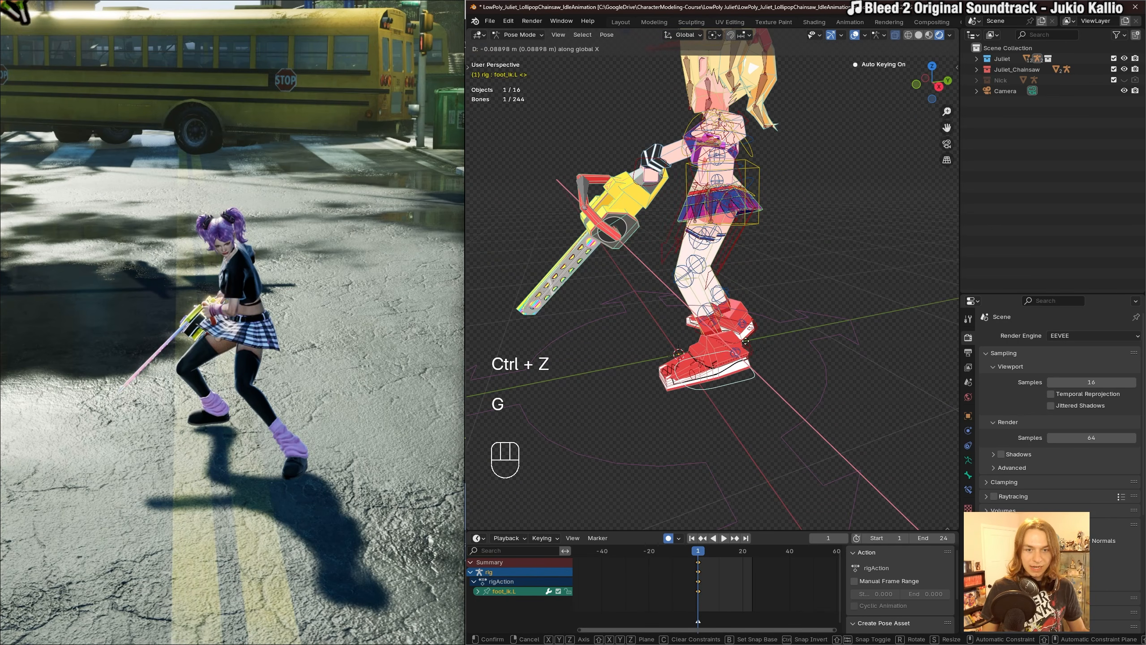
{"action": "left_click", "coordinate": [780, 383]}
{"action": "key", "text": "ctrl+z"}
Save the Blender file with the current stance.
{"action": "key", "text": "ctrl+s"}
{"action": "middle_click_drag", "start_coordinate": [744, 295], "coordinate": [708, 344], "text": "shift"}
{"action": "middle_click_drag", "start_coordinate": [708, 344], "coordinate": [735, 308]}
{"action": "key", "text": "ctrl+s"}
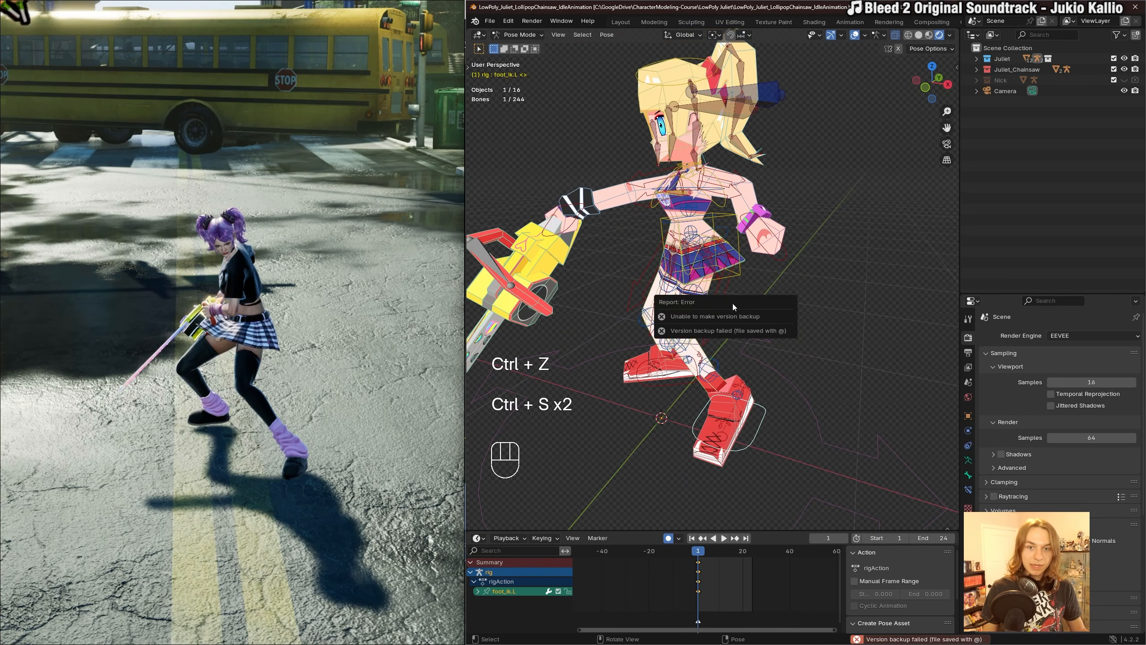
Rotate the torso control around the global Z axis to adjust which way the body faces.
{"action": "middle_click_drag", "start_coordinate": [833, 299], "coordinate": [755, 283], "text": "shift"}
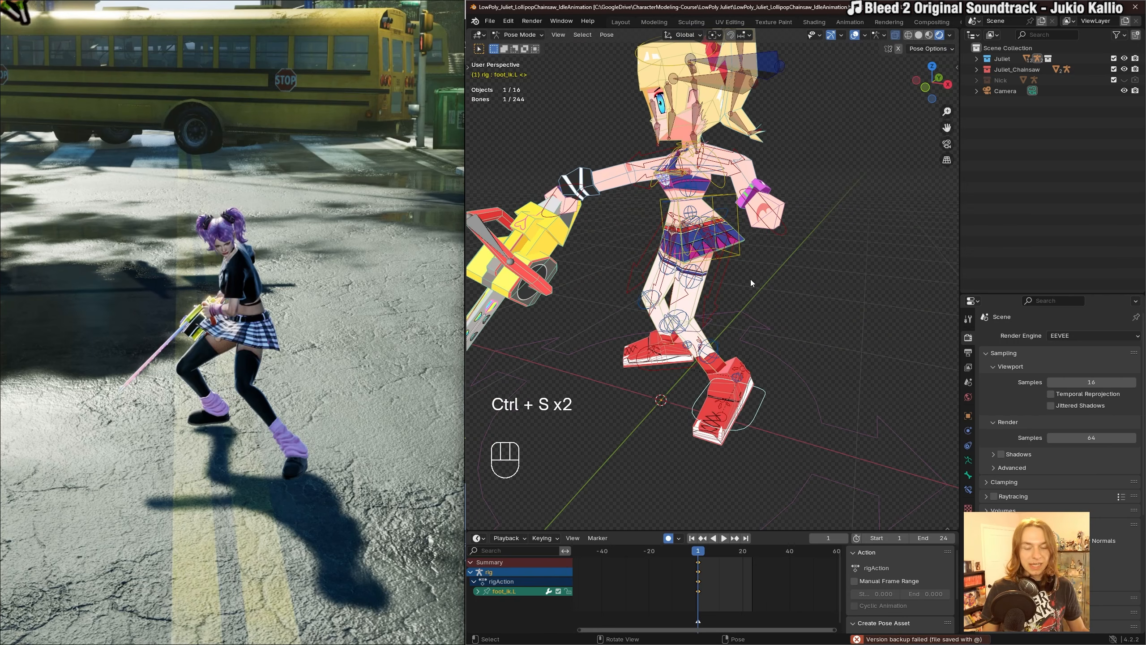
{"action": "middle_click_drag", "start_coordinate": [728, 220], "coordinate": [746, 266]}
{"action": "left_click", "coordinate": [732, 220]}
{"action": "key", "text": "r"}
{"action": "key", "text": "z"}
{"action": "left_click", "coordinate": [740, 266]}
Try to rotate and reposition the right foot IK control.
{"action": "left_click", "coordinate": [671, 402]}
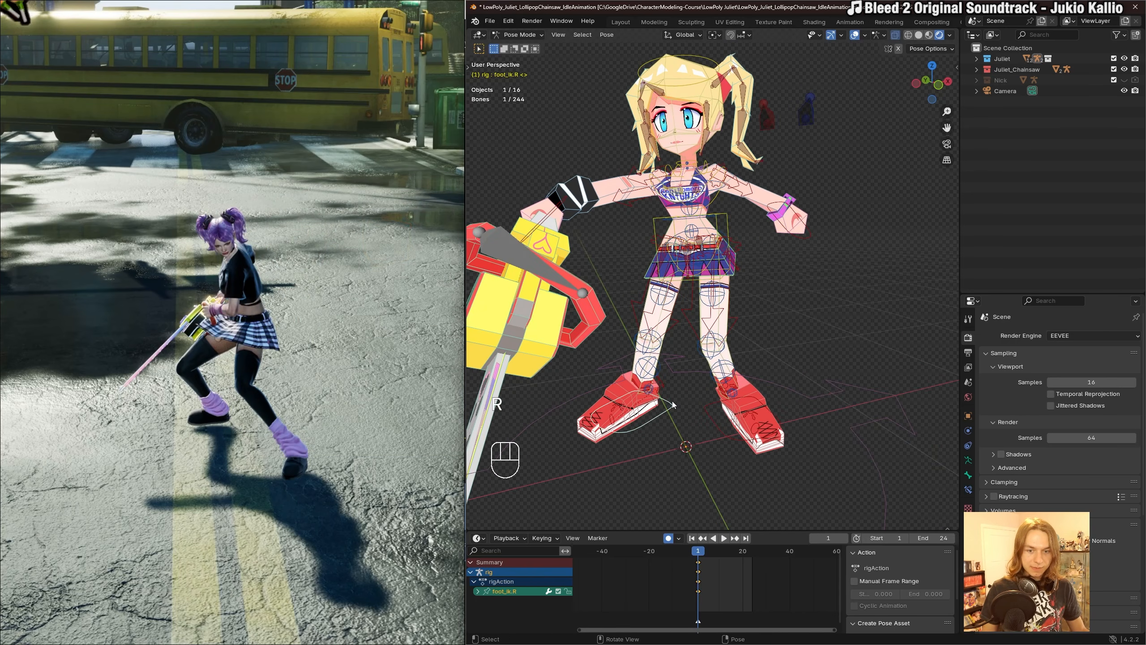
{"action": "scroll", "coordinate": [697, 361], "scroll_direction": "down", "scroll_amount": 2}
{"action": "key", "text": "r"}
{"action": "middle_click_drag", "start_coordinate": [706, 348], "coordinate": [796, 299]}
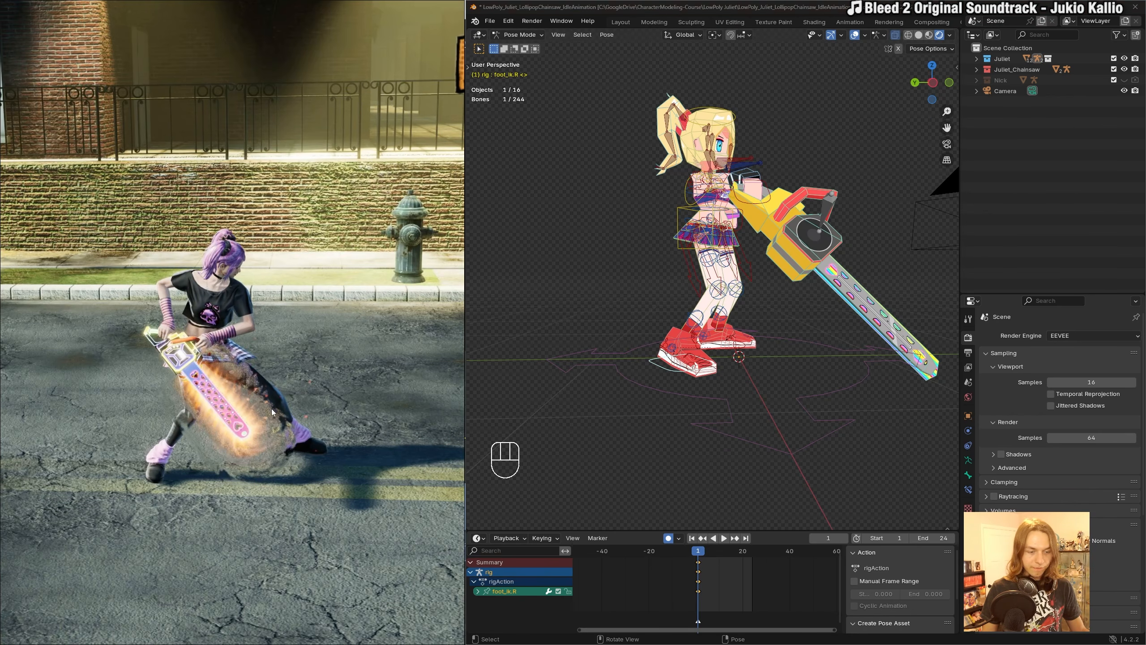
{"action": "mouse_move", "coordinate": [773, 364]}
{"action": "middle_mouse_down", "text": "alt"}
{"action": "mouse_move", "coordinate": [759, 358]}
{"action": "mouse_move", "coordinate": [771, 387]}
{"action": "mouse_move", "coordinate": [773, 367]}
{"action": "middle_mouse_up", "text": "alt"}
{"action": "key", "text": "g"}
{"action": "left_click", "coordinate": [782, 389]}
{"action": "key", "text": "ctrl+z"}
Move the left foot IK control forward about 0.26 m along the global Y axis to widen the stance.
{"action": "left_click", "coordinate": [766, 374]}
{"action": "left_click", "coordinate": [762, 369]}
{"action": "key", "text": "g"}
{"action": "key", "text": "y"}
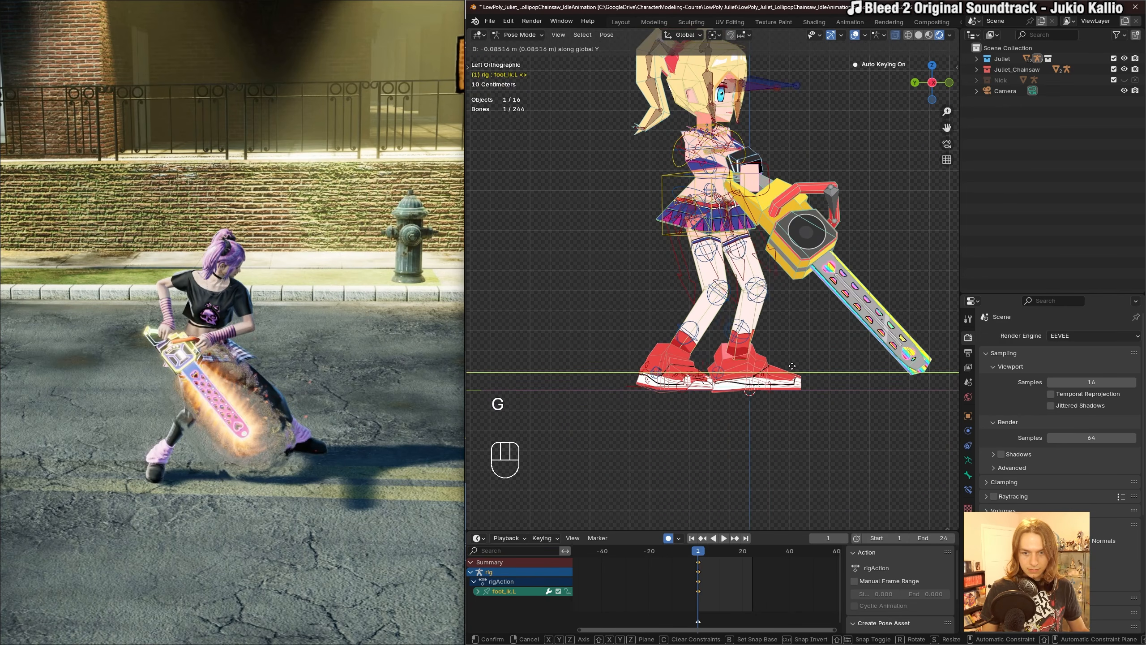
{"action": "left_click", "coordinate": [841, 369]}
Turn the right foot IK control by about -26° around the global Z axis and fine-tune its direction.
{"action": "middle_click_drag", "start_coordinate": [709, 404], "coordinate": [699, 420]}
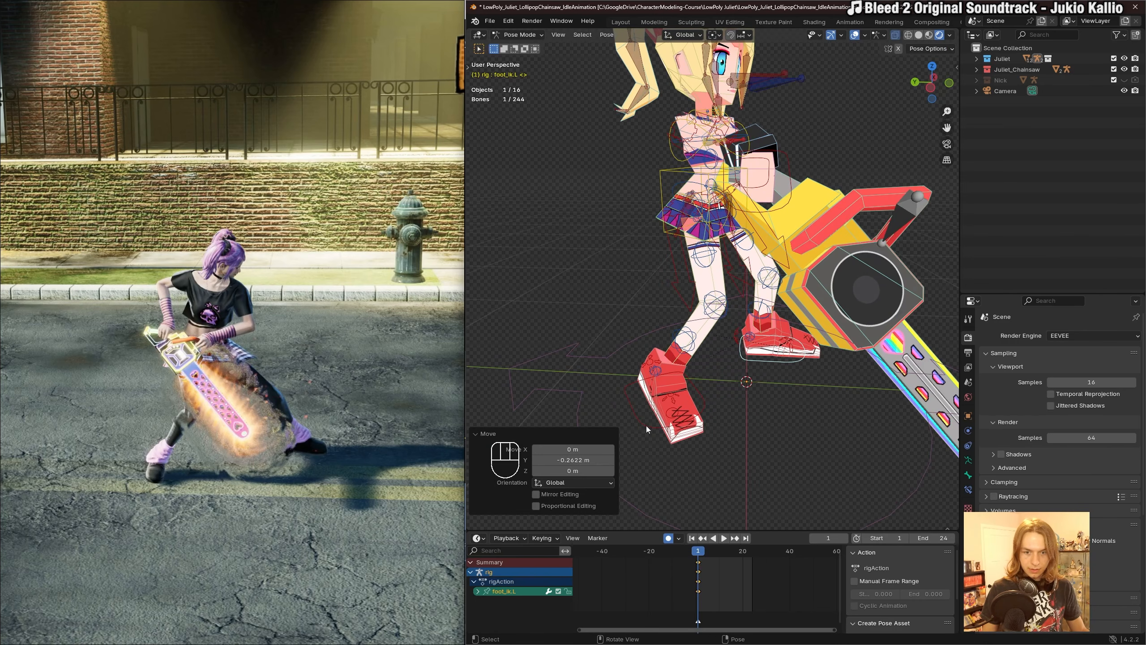
{"action": "left_click", "coordinate": [698, 420]}
{"action": "key", "text": "r"}
{"action": "key", "text": "z"}
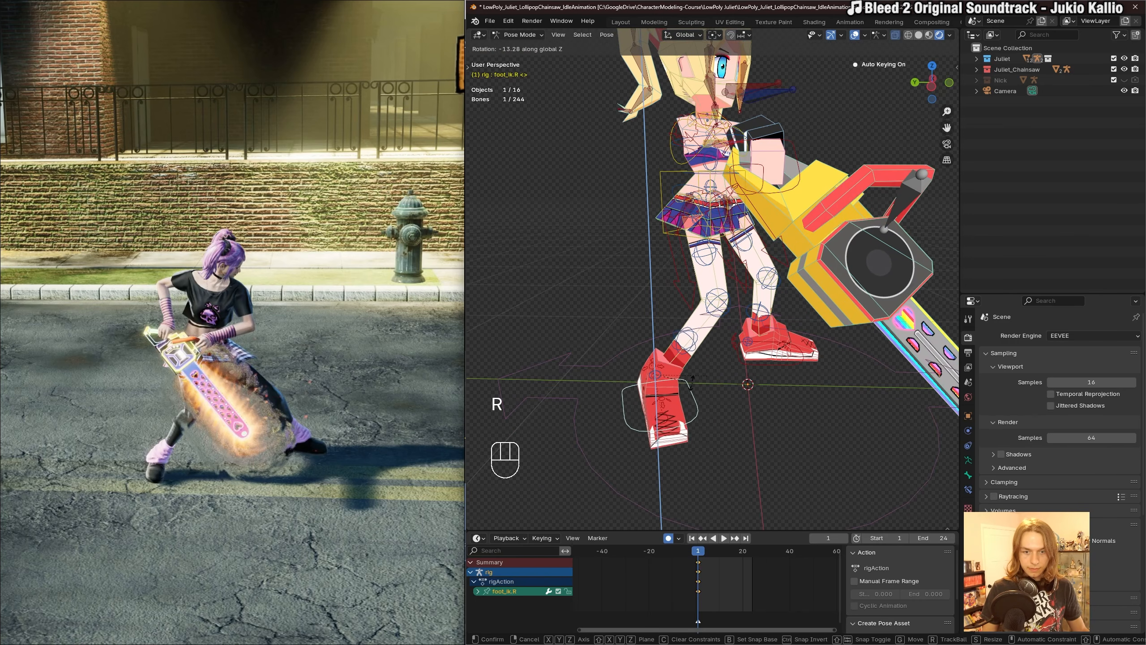
{"action": "left_click", "coordinate": [695, 394]}
{"action": "key", "text": "r"}
{"action": "key", "text": "z"}
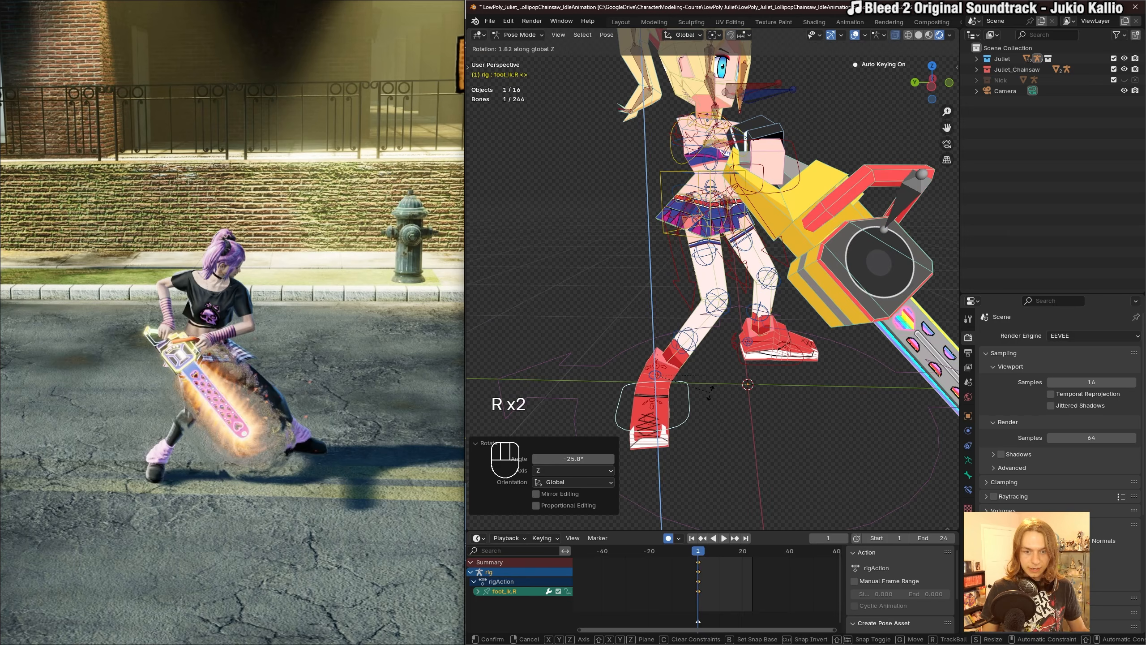
{"action": "left_click", "coordinate": [712, 387]}
Rotate the right thigh IK control to redirect the right knee, turning it by about 62° in the side view.
{"action": "scroll", "coordinate": [712, 361], "scroll_direction": "down", "scroll_amount": 2}
{"action": "middle_click_drag", "start_coordinate": [718, 282], "coordinate": [754, 282]}
{"action": "scroll", "coordinate": [688, 296], "scroll_direction": "up", "scroll_amount": 1}
{"action": "left_click", "coordinate": [741, 265]}
{"action": "key", "text": "r"}
{"action": "key", "text": "r"}
{"action": "left_click", "coordinate": [703, 270]}
{"action": "key", "text": "r"}
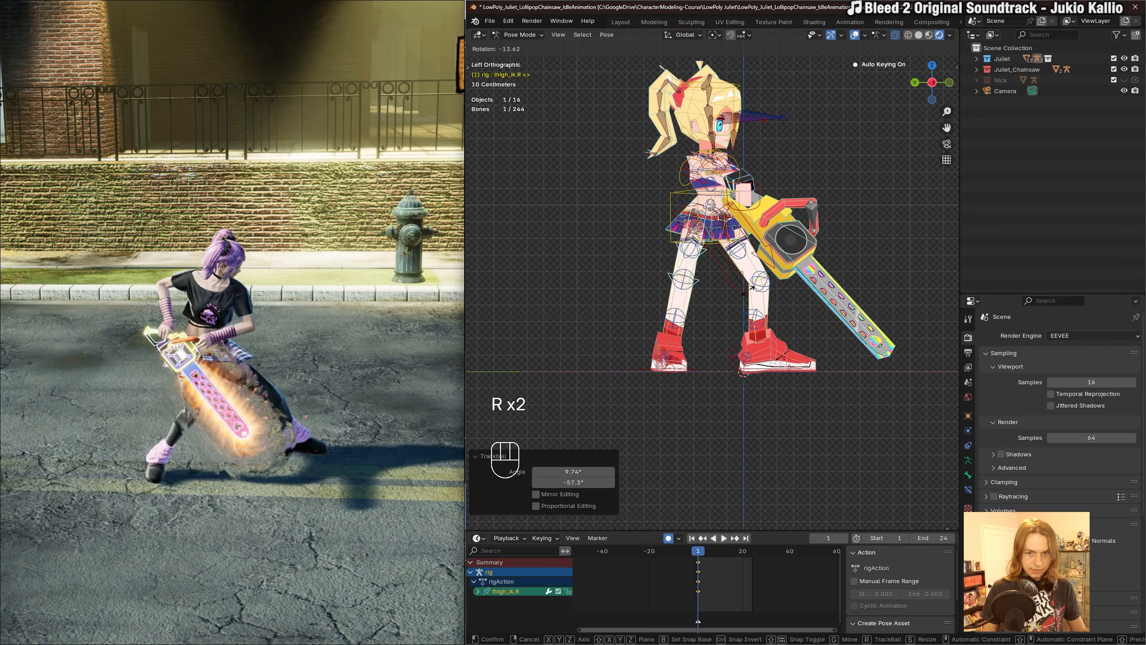
{"action": "left_click", "coordinate": [717, 270]}
{"action": "key", "text": "r"}
{"action": "left_click", "coordinate": [683, 251]}
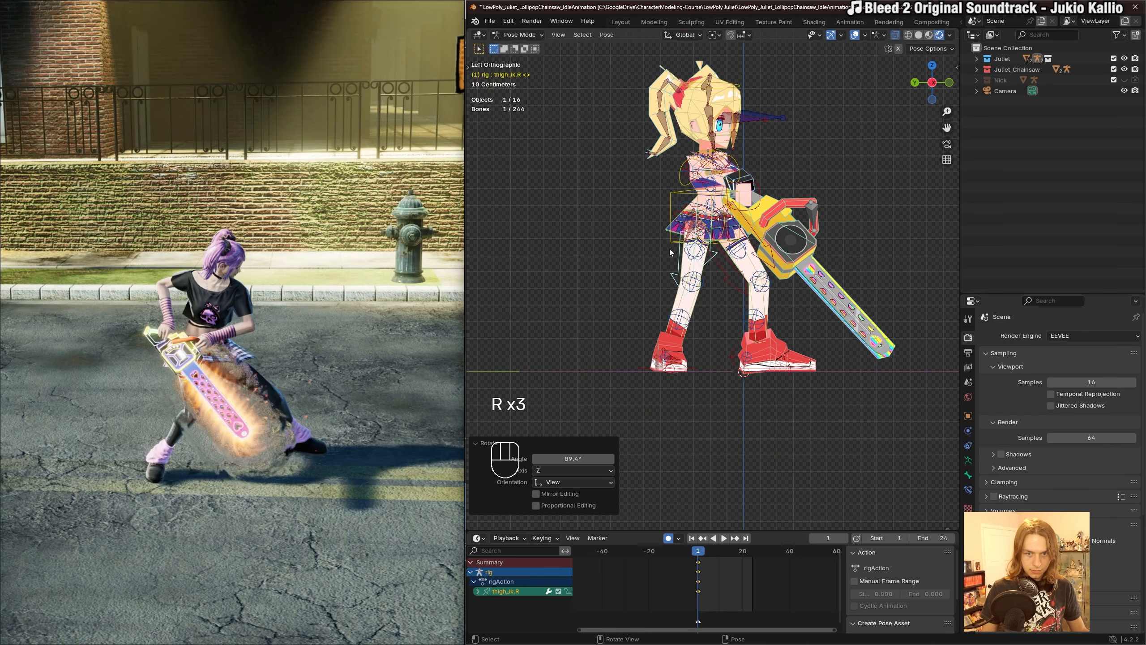
{"action": "key", "text": "r"}
{"action": "right_click", "coordinate": [717, 210]}
Move the right hand IK control with the chainsaw behind the body, and shift it about 0.21 m along global X in the front view.
{"action": "scroll", "coordinate": [733, 198], "scroll_direction": "up", "scroll_amount": 2}
{"action": "middle_click_drag", "start_coordinate": [738, 195], "coordinate": [737, 285], "text": "shift"}
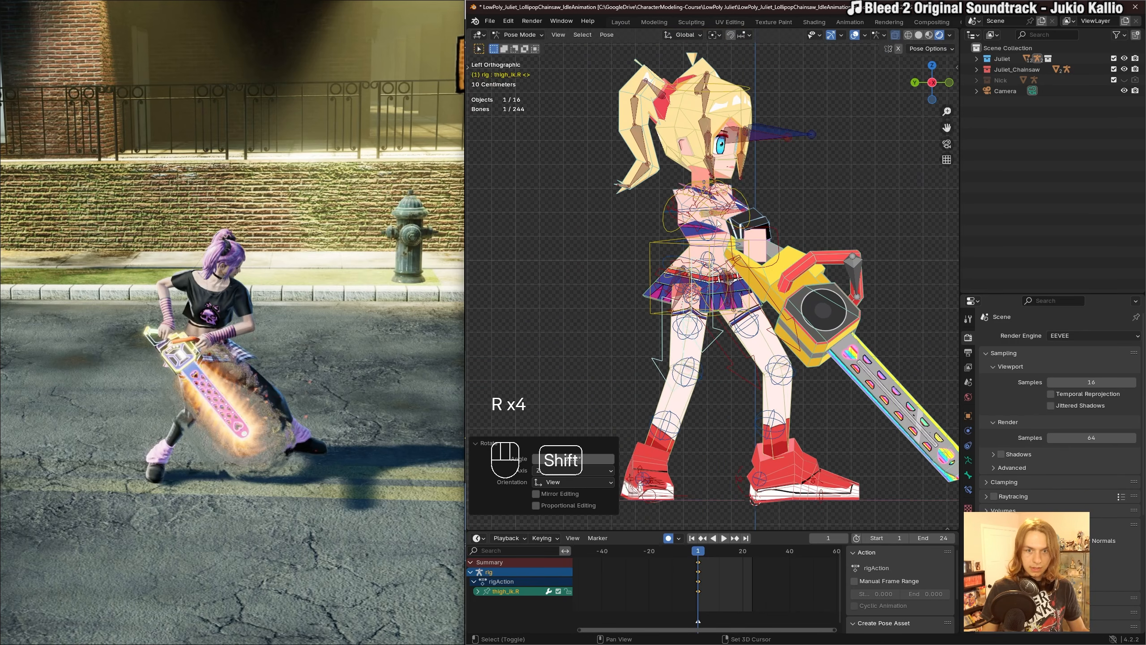
{"action": "middle_click_drag", "start_coordinate": [718, 222], "coordinate": [753, 247], "text": "shift"}
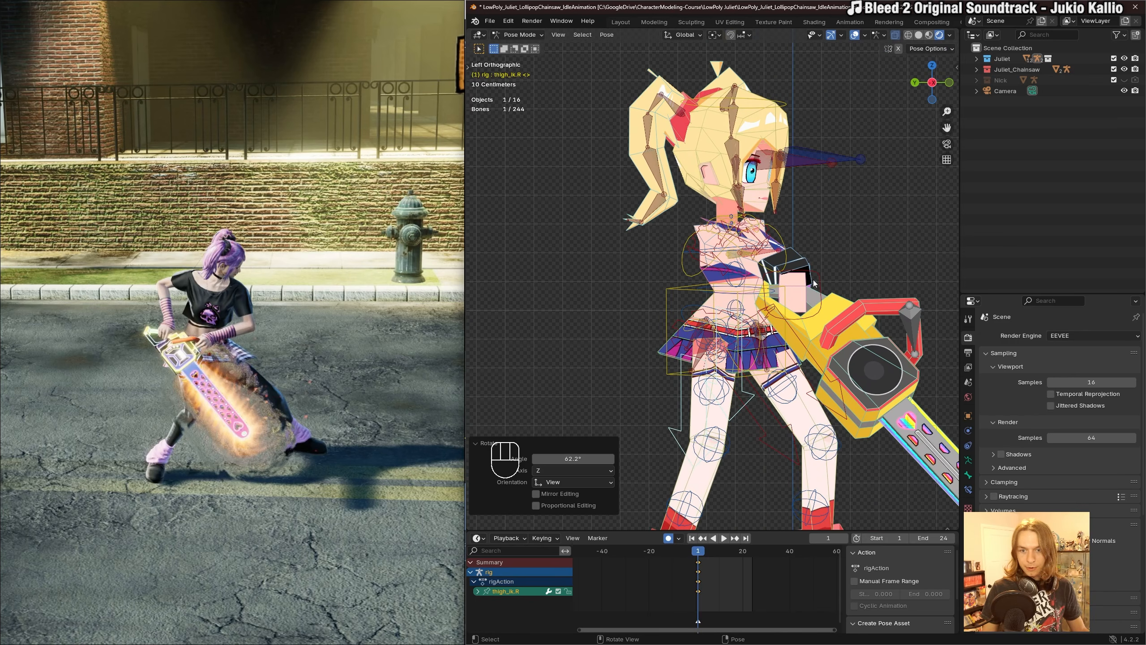
{"action": "left_click", "coordinate": [788, 317]}
{"action": "key", "text": "g"}
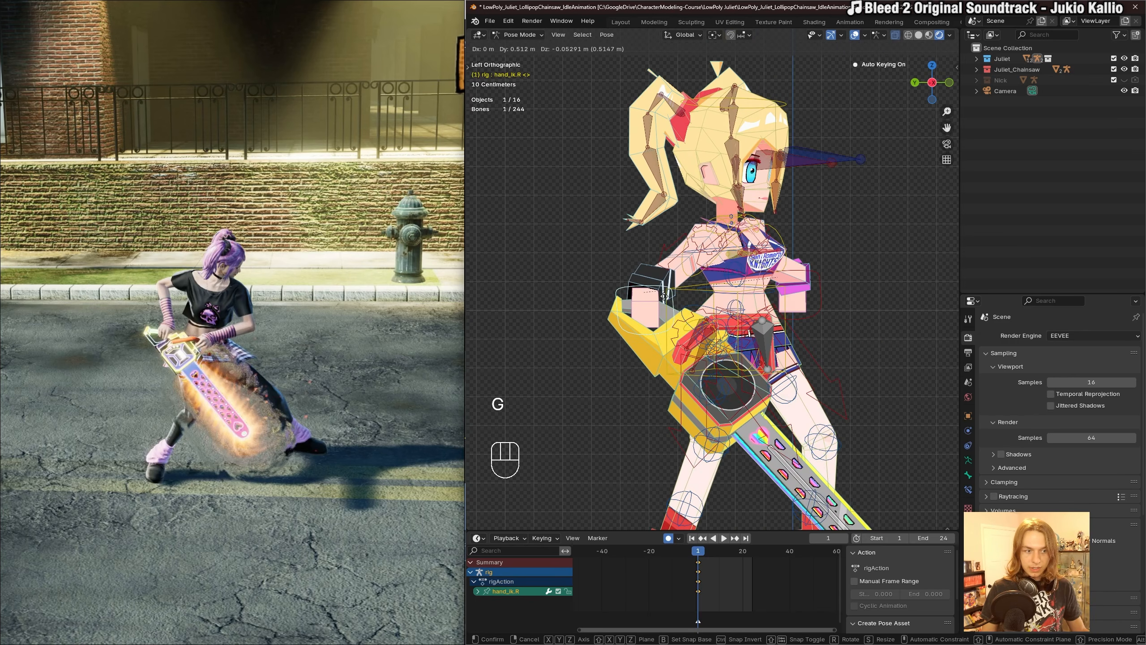
{"action": "left_click", "coordinate": [661, 294]}
{"action": "scroll", "coordinate": [668, 300], "scroll_direction": "down", "scroll_amount": 2}
{"action": "middle_click_drag", "start_coordinate": [712, 334], "coordinate": [648, 324]}
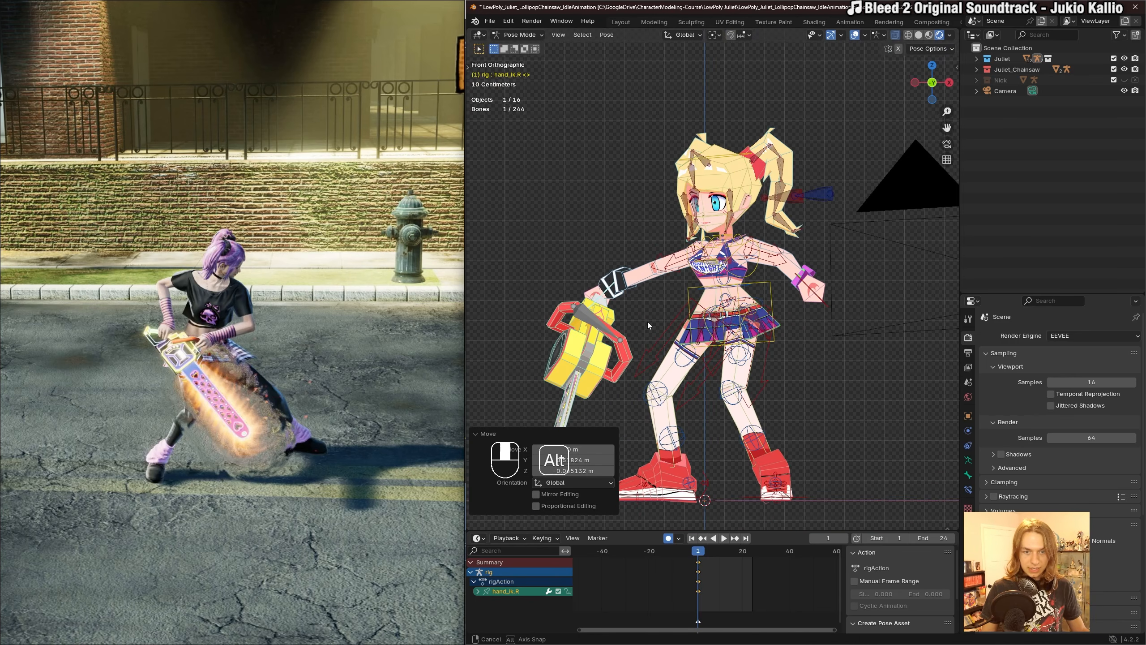
{"action": "key", "text": "g"}
{"action": "left_click", "coordinate": [681, 316]}
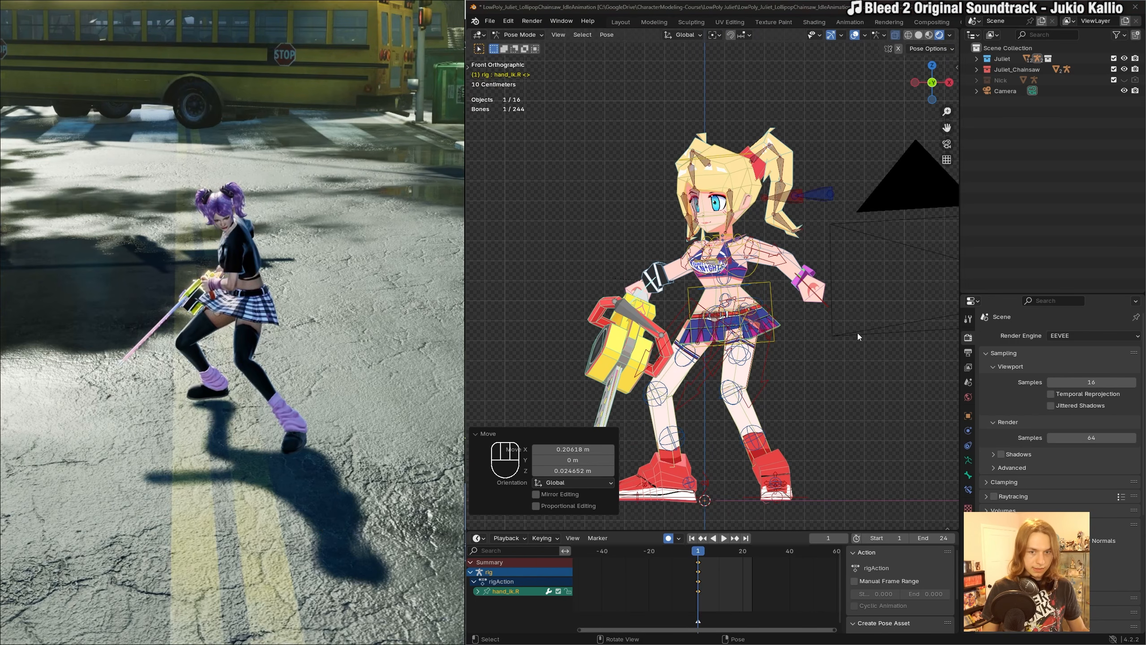
Bring the right hand IK control closer to the waist and rotate it by about 35° to raise the chainsaw blade.
{"action": "scroll", "coordinate": [794, 323], "scroll_direction": "down", "scroll_amount": 1}
{"action": "middle_click_drag", "start_coordinate": [788, 324], "coordinate": [807, 310], "text": "shift"}
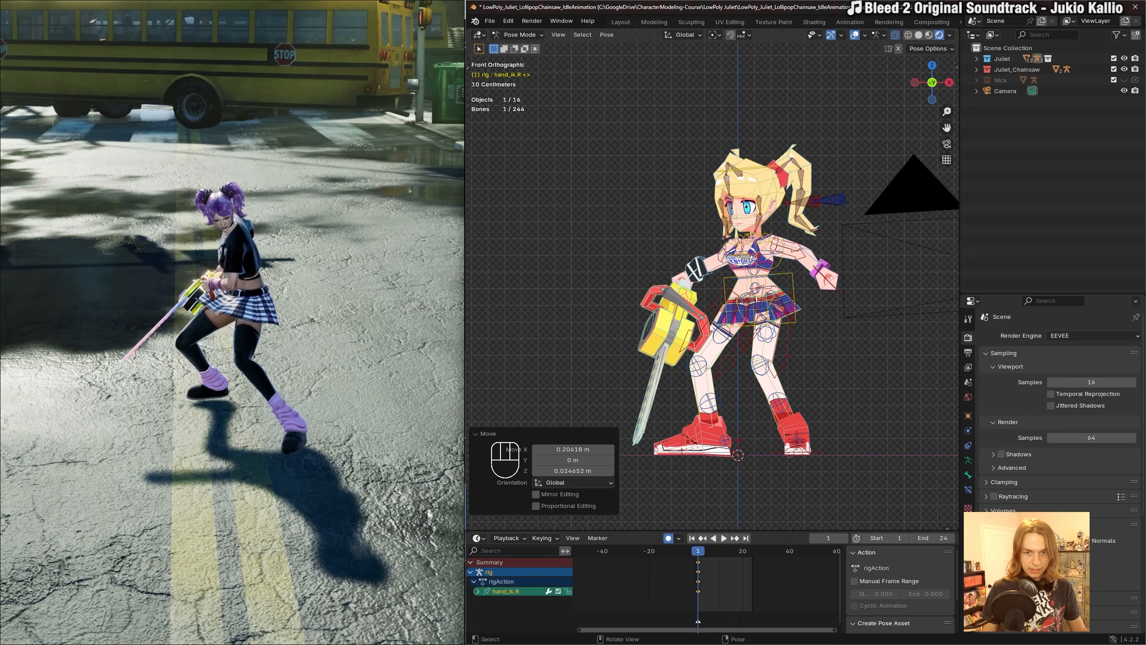
{"action": "key", "text": "g"}
{"action": "left_click", "coordinate": [775, 332]}
{"action": "key", "text": "r"}
{"action": "left_click", "coordinate": [720, 356]}
{"action": "key", "text": "r"}
{"action": "key", "text": "r"}
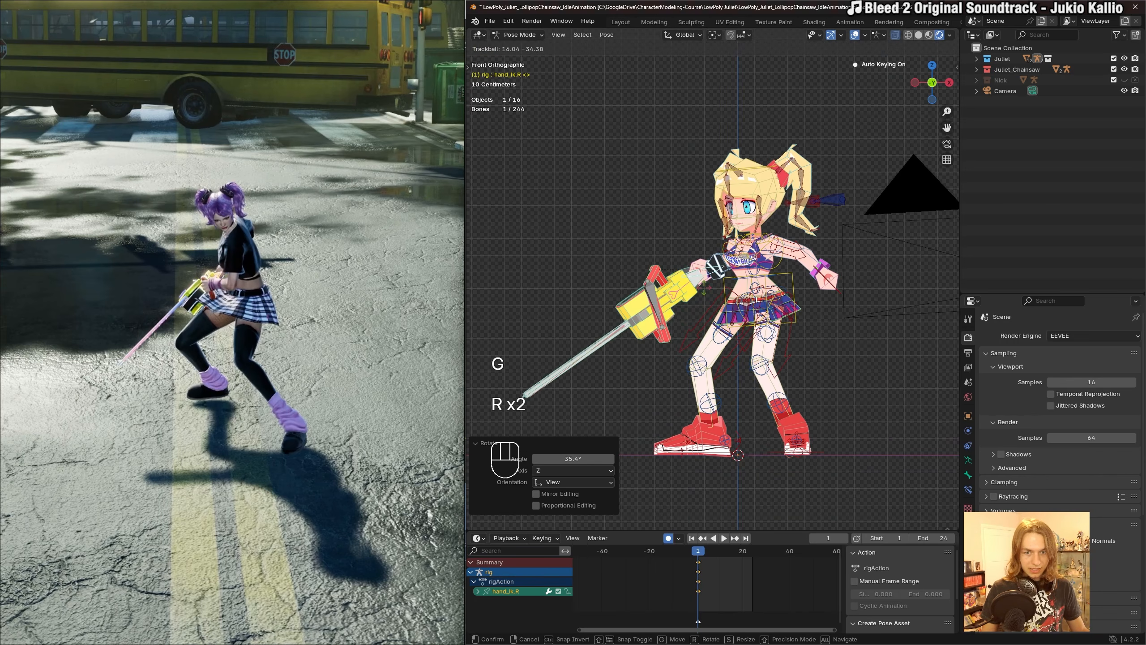
{"action": "left_click", "coordinate": [690, 366]}
Refine the right hand's rotation, move it by about -0.056 m along global X and Z, and save the file.
{"action": "key", "text": "r"}
{"action": "key", "text": "r"}
{"action": "key", "text": "r"}
{"action": "key", "text": "r"}
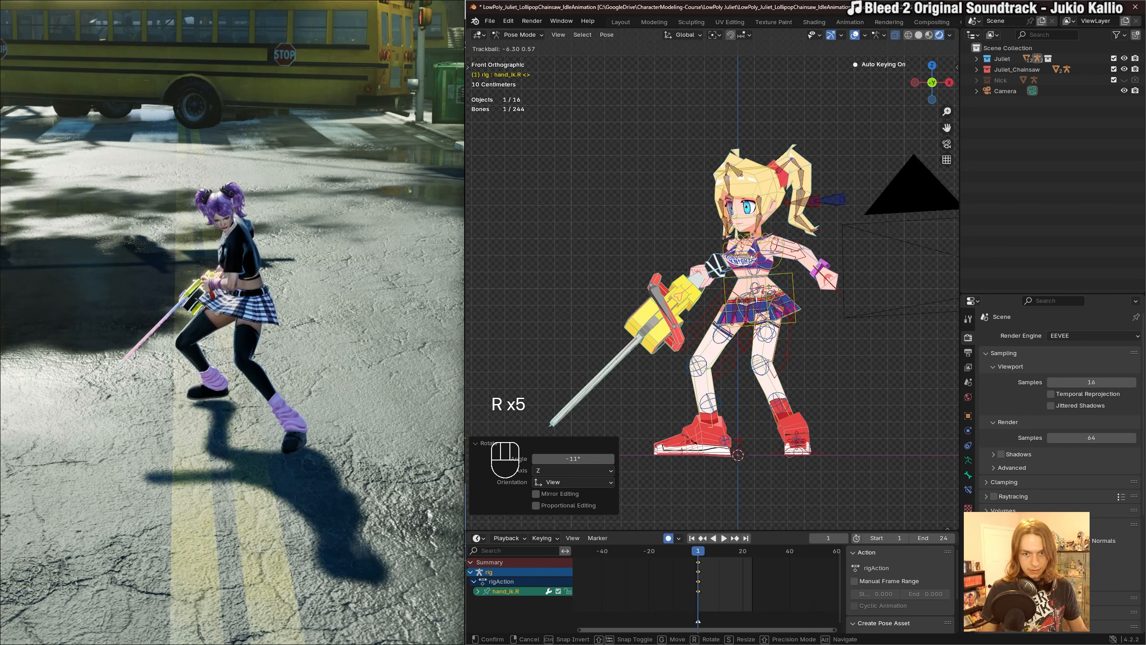
{"action": "left_click", "coordinate": [782, 287]}
{"action": "key", "text": "g"}
{"action": "left_click", "coordinate": [773, 296]}
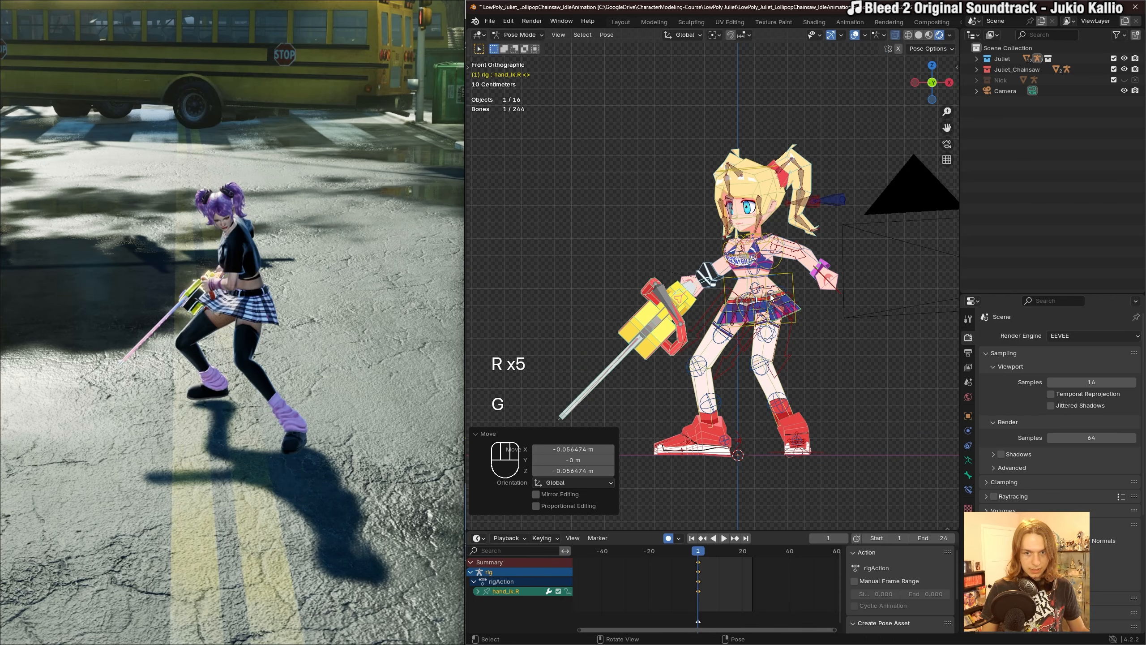
{"action": "key", "text": "ctrl+s"}
Move the left hand IK control about -0.70 m along global X to the chainsaw and rotate the hand towards the handle.
{"action": "left_click", "coordinate": [825, 296]}
{"action": "key", "text": "g"}
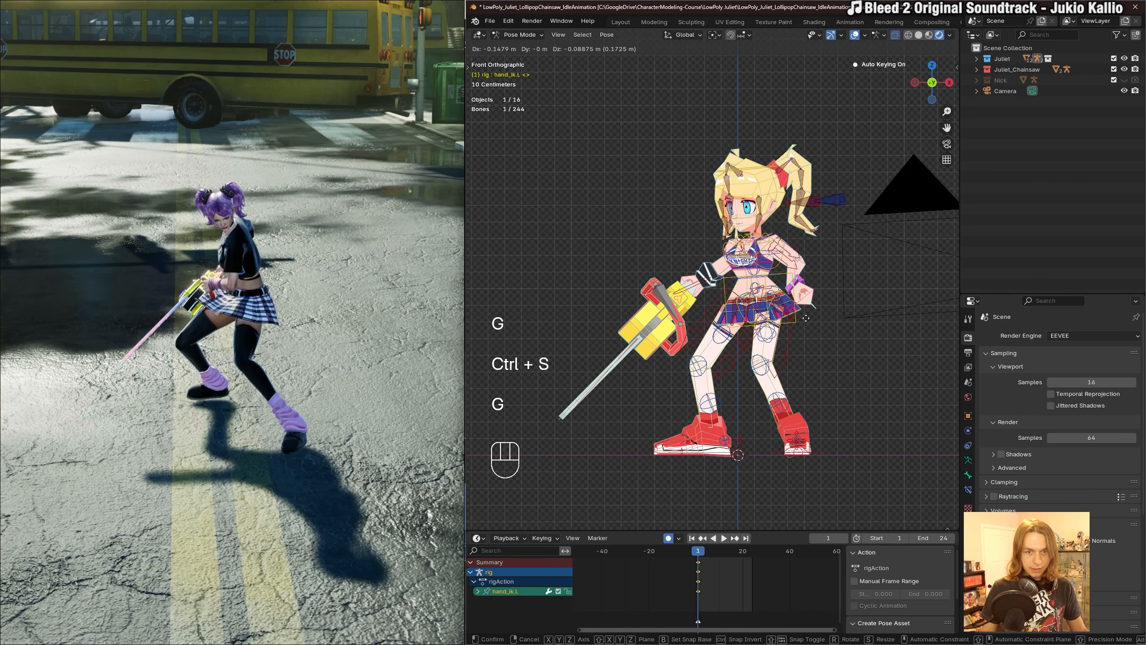
{"action": "left_click", "coordinate": [672, 328]}
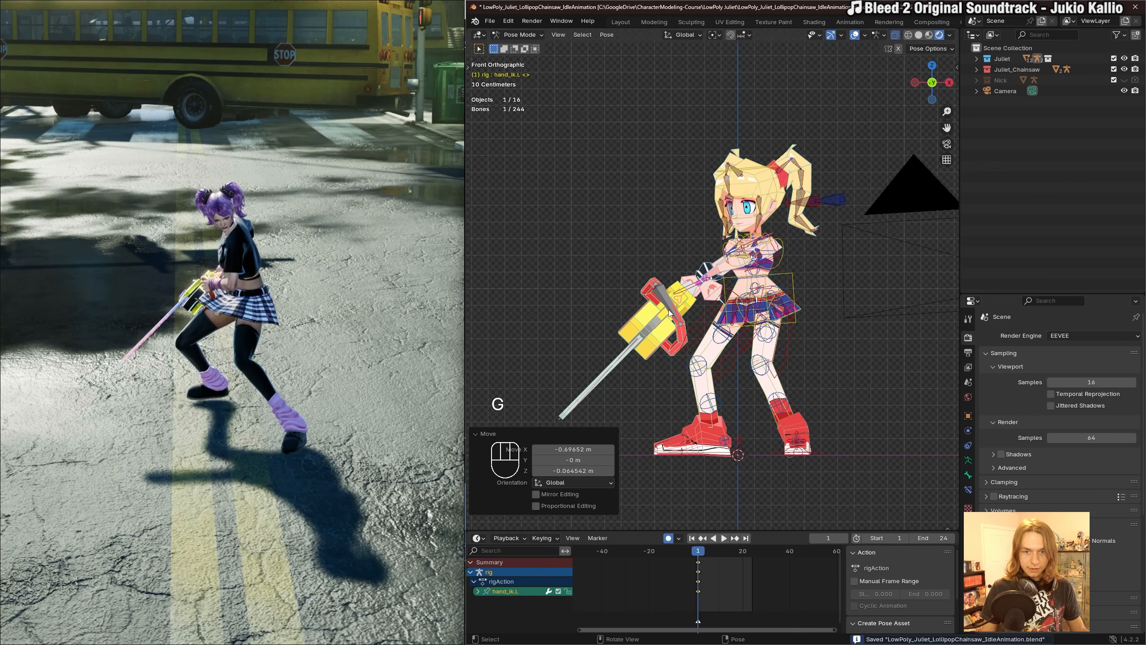
{"action": "middle_click_drag", "start_coordinate": [670, 312], "coordinate": [706, 324]}
{"action": "scroll", "coordinate": [722, 325], "scroll_direction": "up", "scroll_amount": 2}
{"action": "key", "text": "r"}
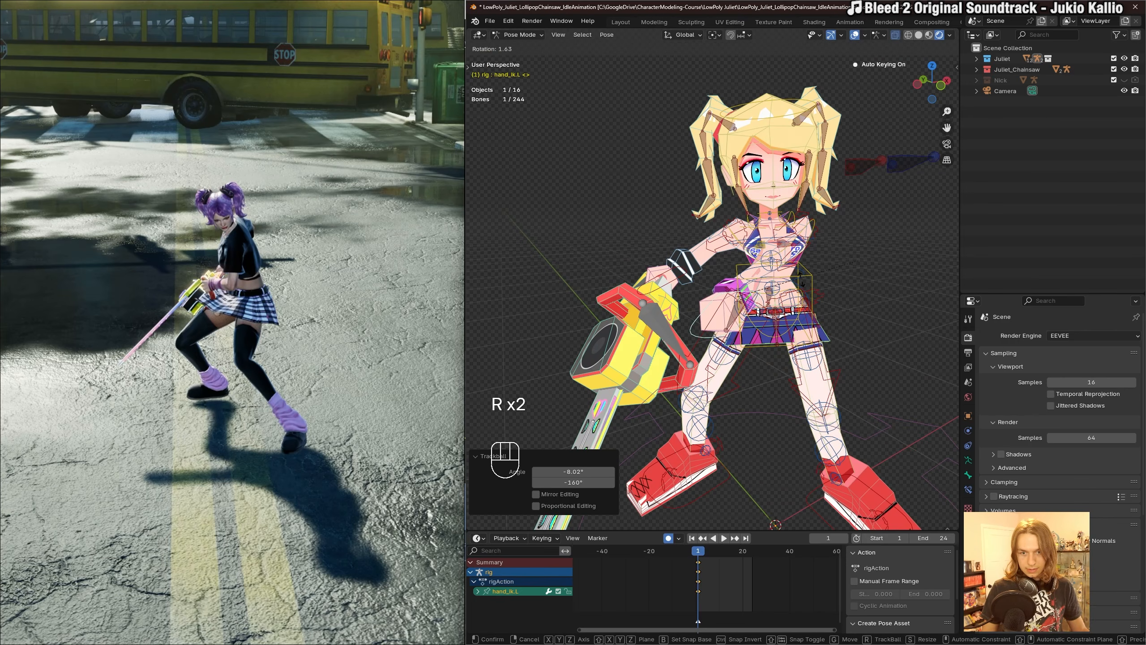
{"action": "left_click", "coordinate": [848, 303]}
{"action": "middle_click_drag", "start_coordinate": [848, 302], "coordinate": [819, 256]}
{"action": "key", "text": "r"}
{"action": "left_click", "coordinate": [825, 296]}
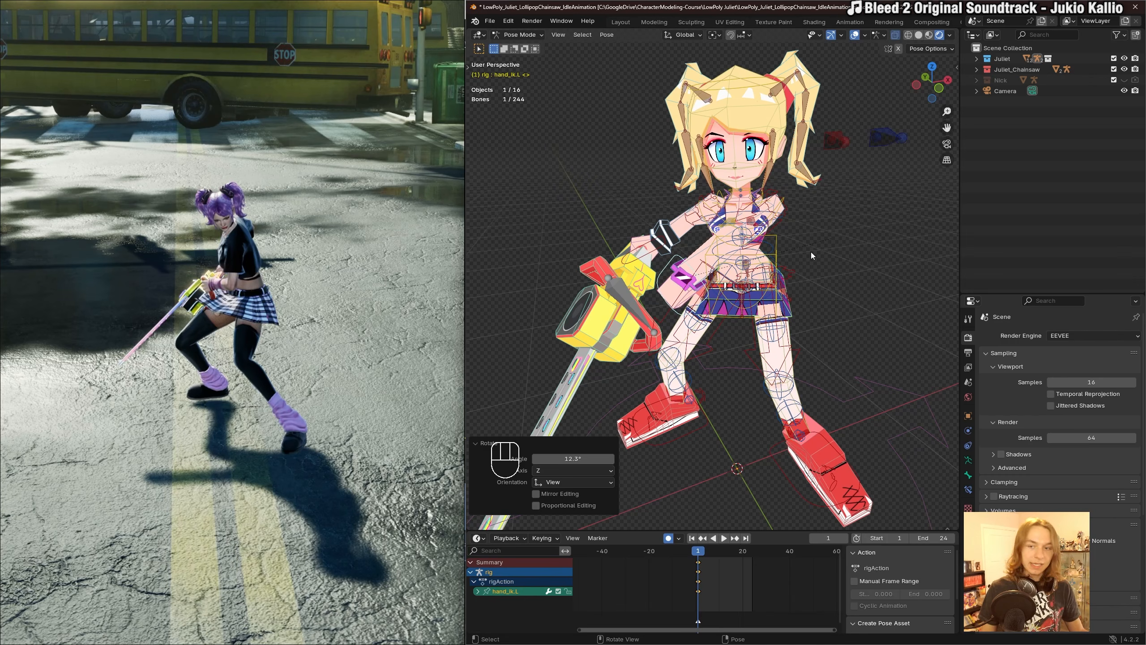
Hide the tweak control layers of the torso and legs in the rig layers.
{"action": "key", "text": "n"}
{"action": "left_click", "coordinate": [953, 68]}
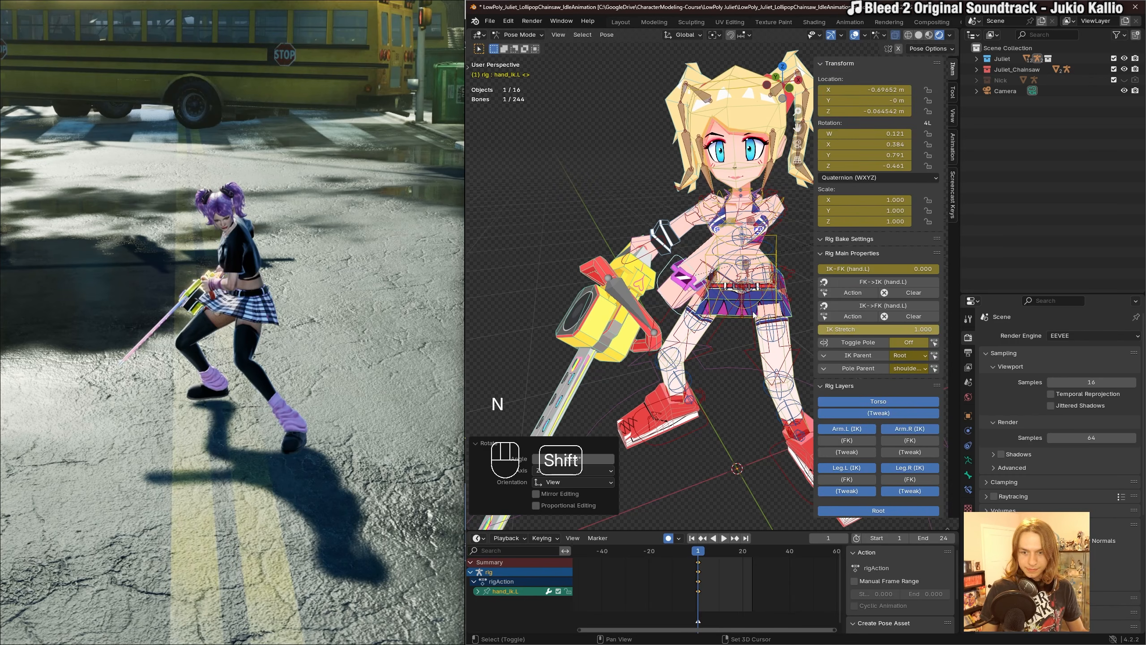
{"action": "middle_click_drag", "start_coordinate": [803, 252], "coordinate": [812, 231], "text": "shift"}
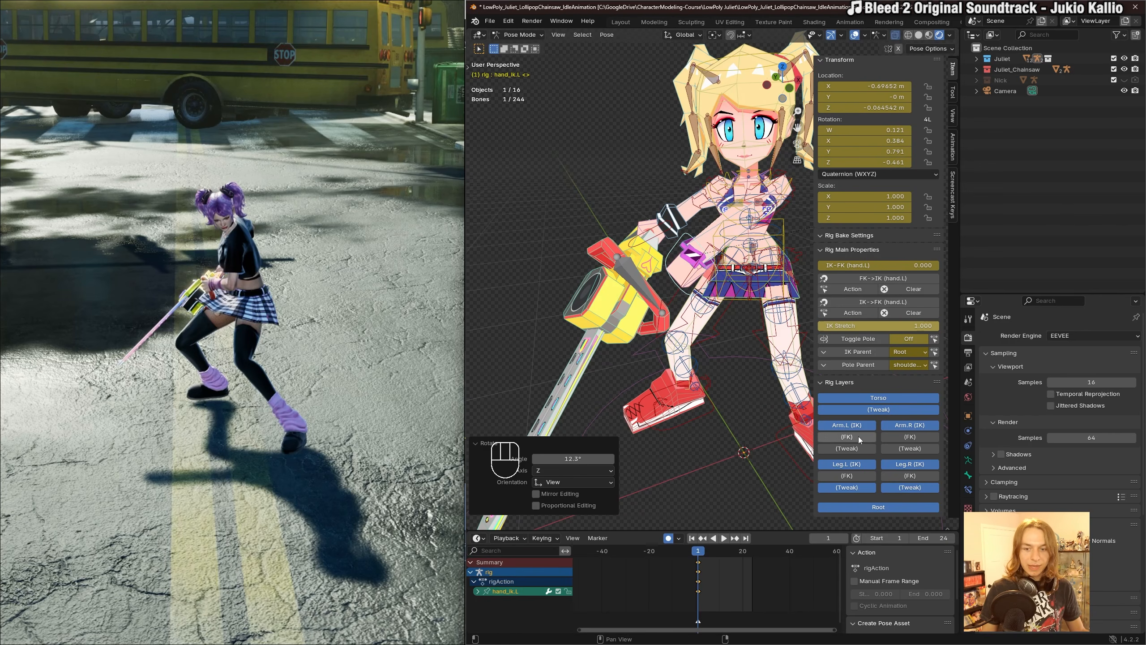
{"action": "mouse_move", "coordinate": [728, 390]}
{"action": "middle_mouse_down", "text": "shift"}
{"action": "mouse_move", "coordinate": [731, 371]}
{"action": "mouse_move", "coordinate": [717, 394]}
{"action": "middle_mouse_up", "text": "shift"}
{"action": "left_click", "coordinate": [878, 409]}
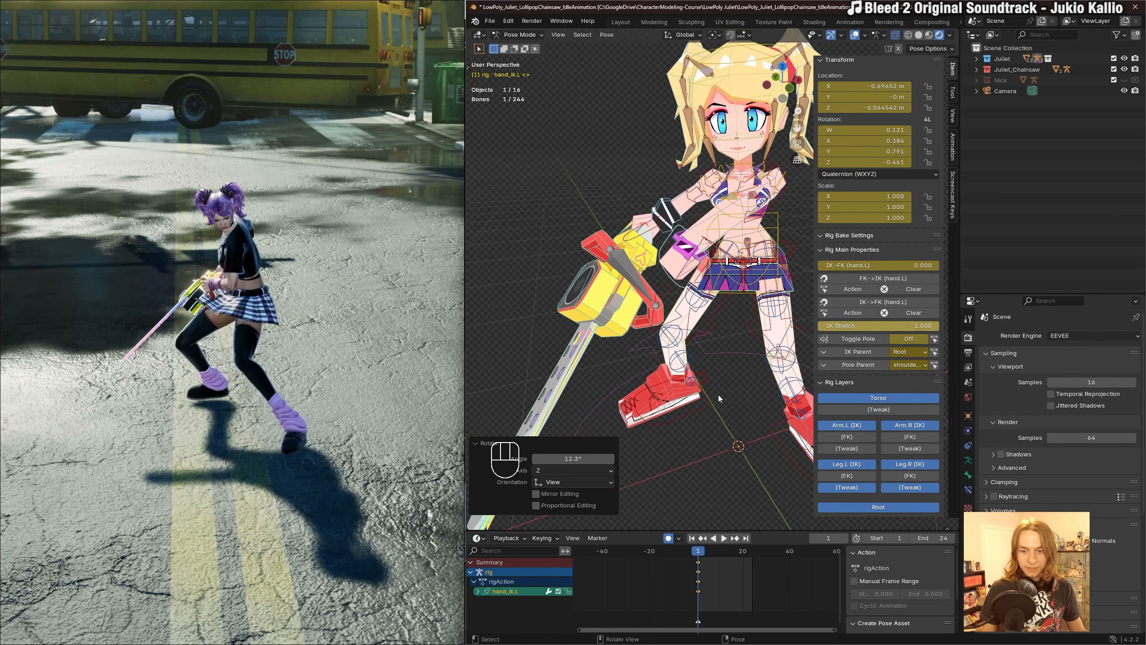
{"action": "left_click", "coordinate": [904, 490]}
{"action": "middle_click_drag", "start_coordinate": [687, 353], "coordinate": [691, 382]}
{"action": "key", "text": "n"}
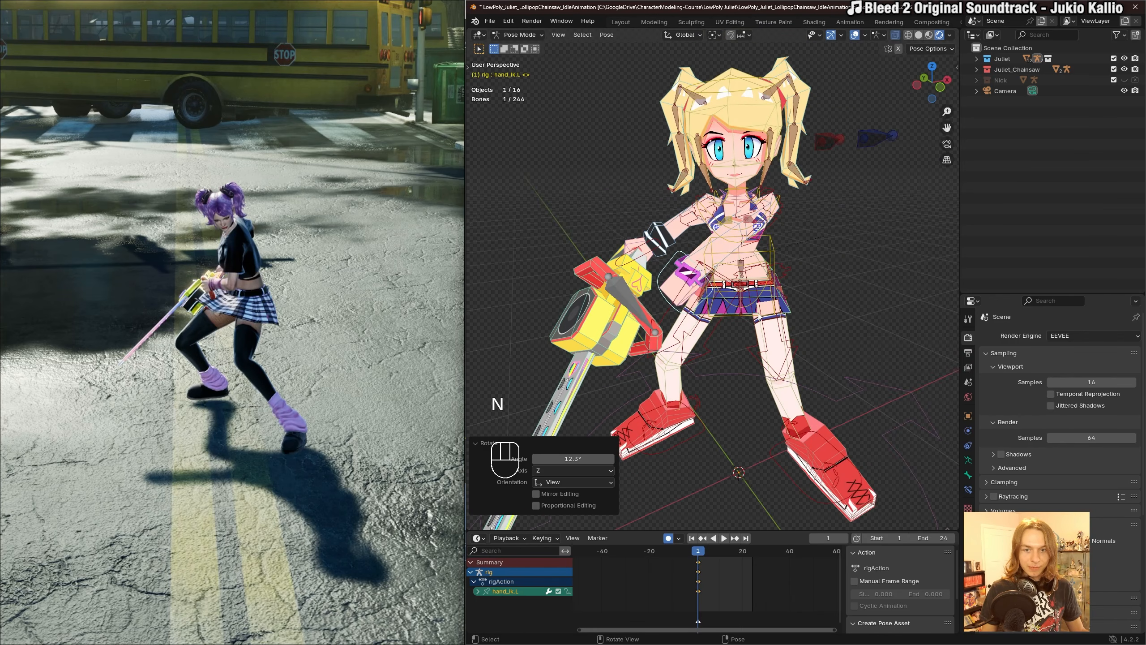
Rotate the left shoulder control with trackball rotation to bring the shoulder forward.
{"action": "scroll", "coordinate": [748, 269], "scroll_direction": "up", "scroll_amount": 3}
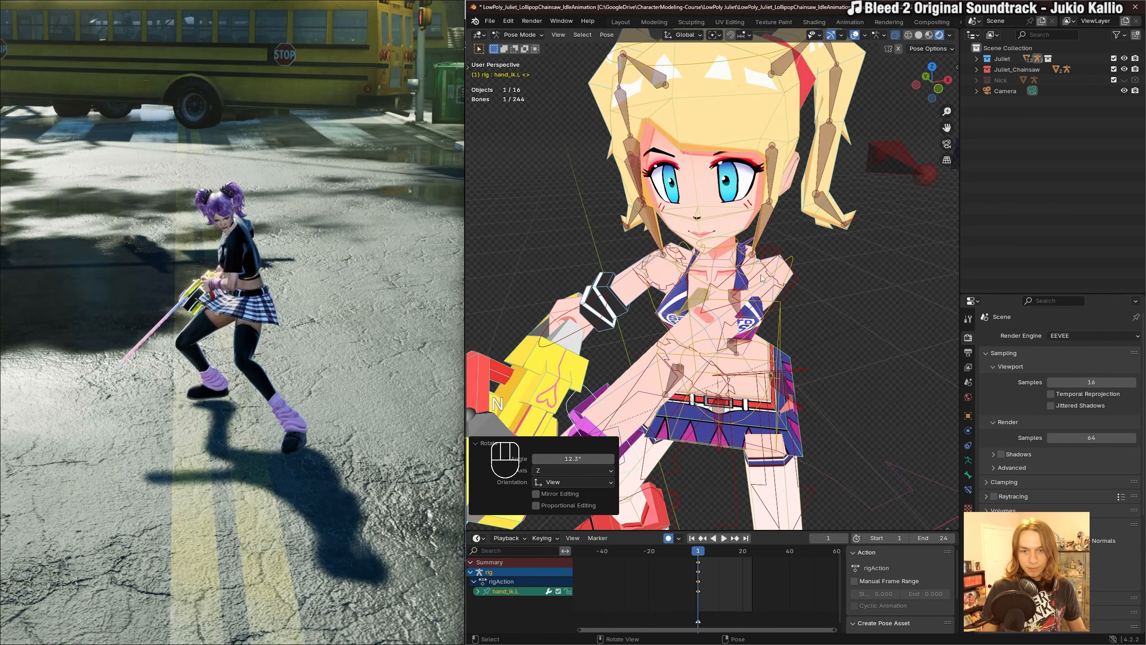
{"action": "left_click", "coordinate": [749, 269]}
{"action": "scroll", "coordinate": [750, 269], "scroll_direction": "up", "scroll_amount": 3}
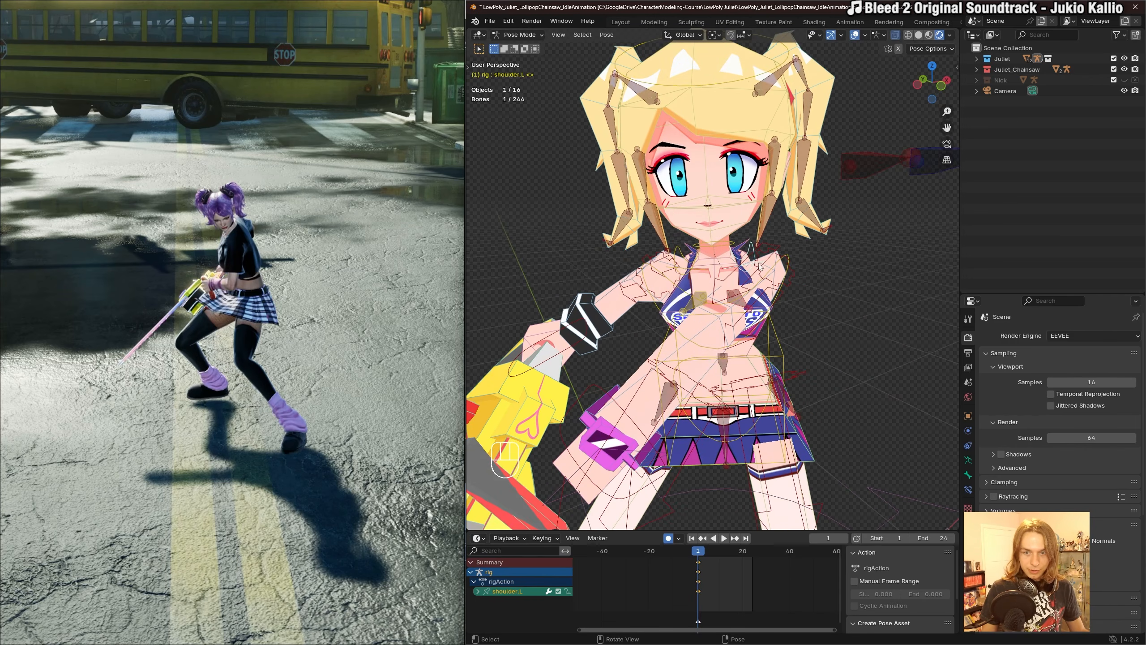
{"action": "key", "text": "r"}
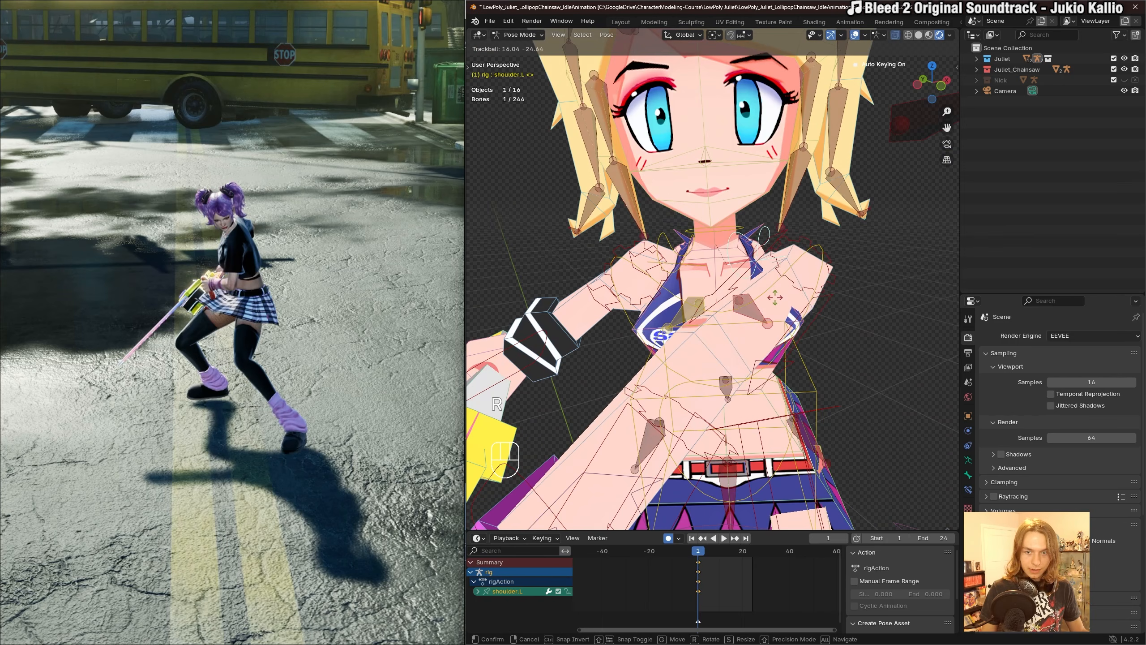
{"action": "left_click", "coordinate": [751, 317]}
Rotate the left hand IK control and move it about 0.12 m along global Y to the chainsaw handle, undoing the extra rotation.
{"action": "scroll", "coordinate": [785, 315], "scroll_direction": "down", "scroll_amount": 3}
{"action": "middle_click_drag", "start_coordinate": [795, 315], "coordinate": [724, 372], "text": "shift"}
{"action": "key", "text": "r"}
{"action": "key", "text": "r"}
{"action": "left_click", "coordinate": [706, 248]}
{"action": "key", "text": "g"}
{"action": "left_click", "coordinate": [697, 293]}
{"action": "scroll", "coordinate": [731, 326], "scroll_direction": "up", "scroll_amount": 2}
{"action": "key", "text": "r"}
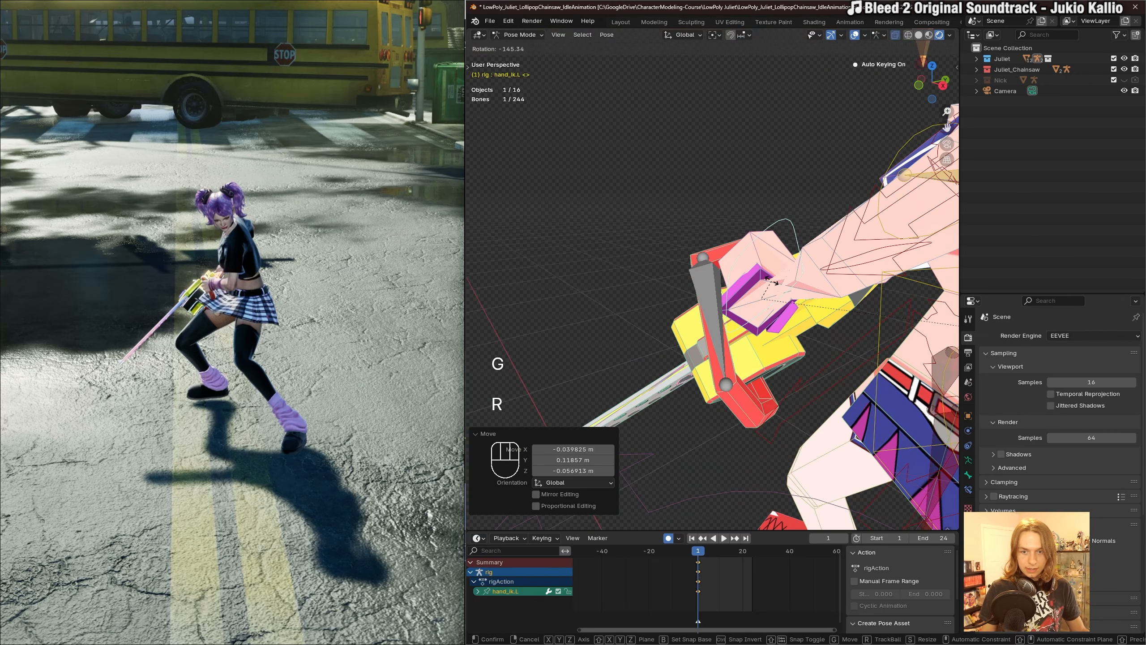
{"action": "key", "text": "ctrl+z"}
Rotate the left hand IK control to align with the chainsaw's front handle and move the hand onto it.
{"action": "key", "text": "r"}
{"action": "left_click", "coordinate": [807, 286]}
{"action": "mouse_move", "coordinate": [795, 280]}
{"action": "middle_mouse_down"}
{"action": "mouse_move", "coordinate": [800, 307]}
{"action": "mouse_move", "coordinate": [793, 296]}
{"action": "middle_mouse_up"}
{"action": "key", "text": "r"}
{"action": "key", "text": "r"}
{"action": "left_click", "coordinate": [826, 296]}
{"action": "key", "text": "g"}
{"action": "left_click", "coordinate": [762, 343]}
{"action": "middle_click_drag", "start_coordinate": [762, 344], "coordinate": [708, 369]}
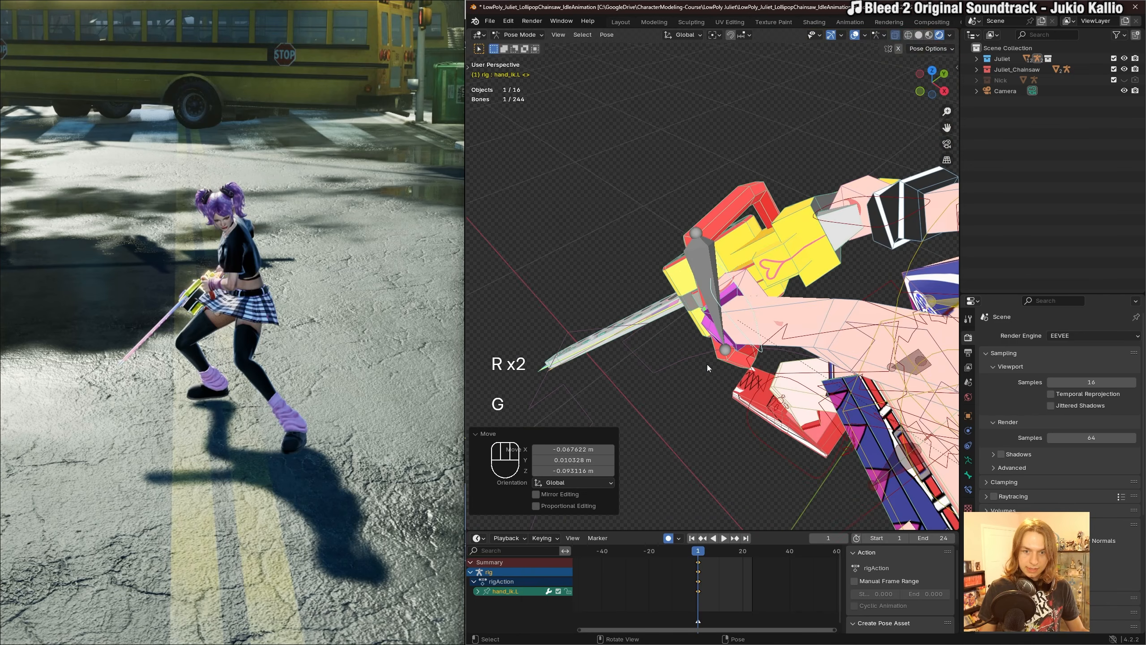
{"action": "key", "text": "g"}
{"action": "left_click", "coordinate": [729, 331]}
{"action": "middle_click_drag", "start_coordinate": [729, 332], "coordinate": [783, 291]}
Hide the chainsaw's armature and return to Pose Mode on the character rig.
{"action": "left_click", "coordinate": [663, 280]}
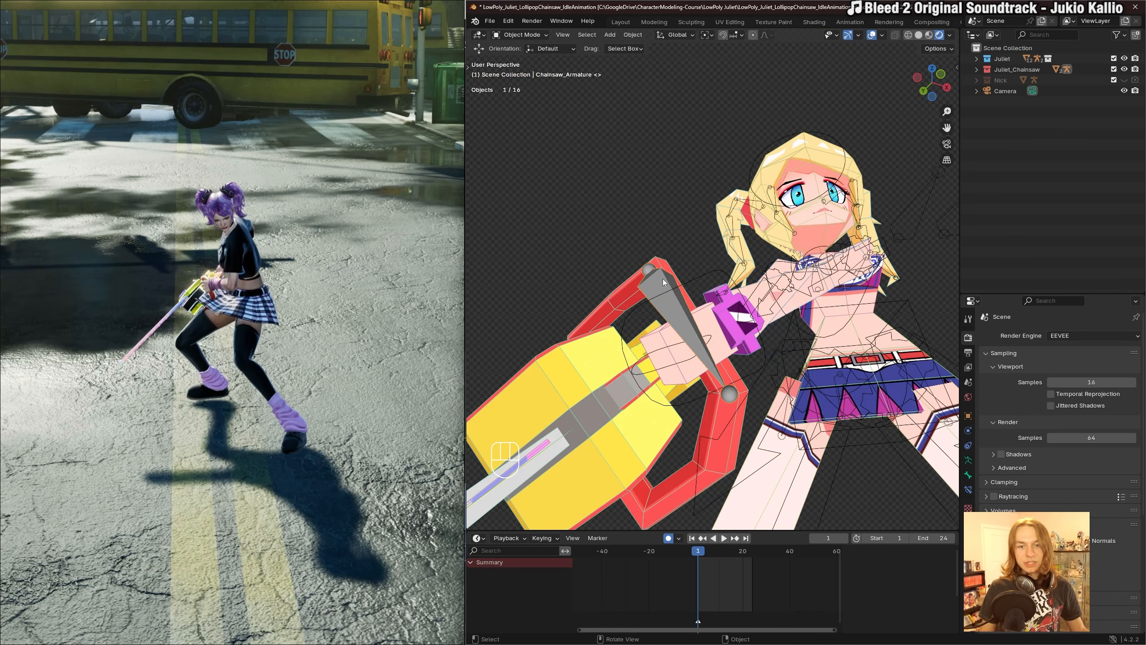
{"action": "left_click", "coordinate": [702, 259]}
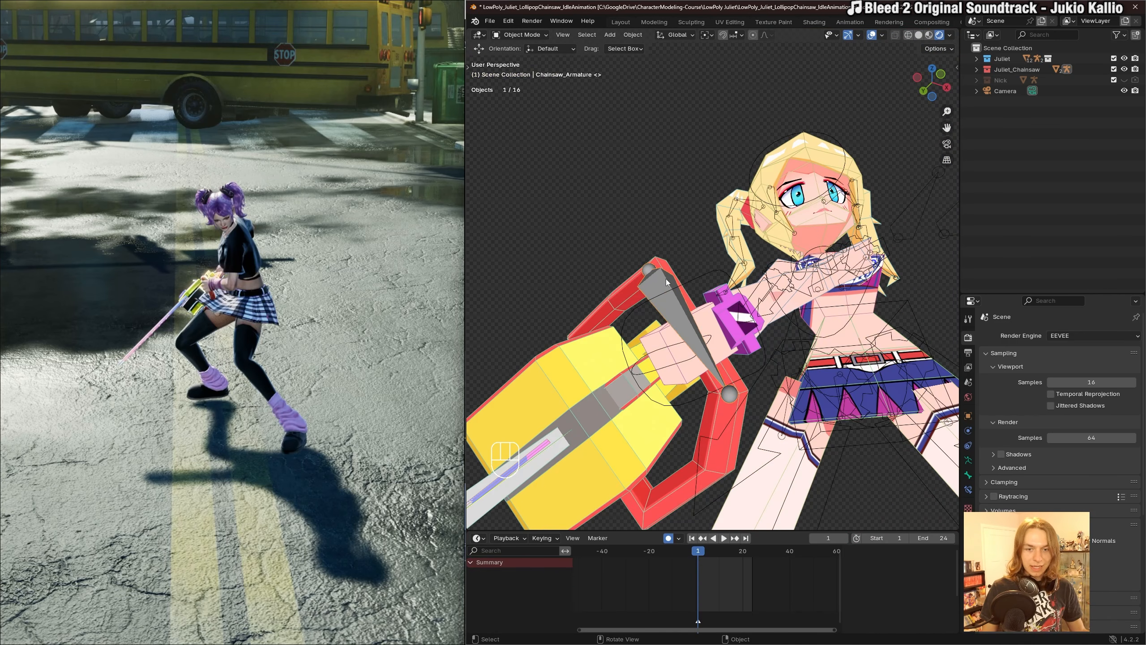
{"action": "key", "text": "h"}
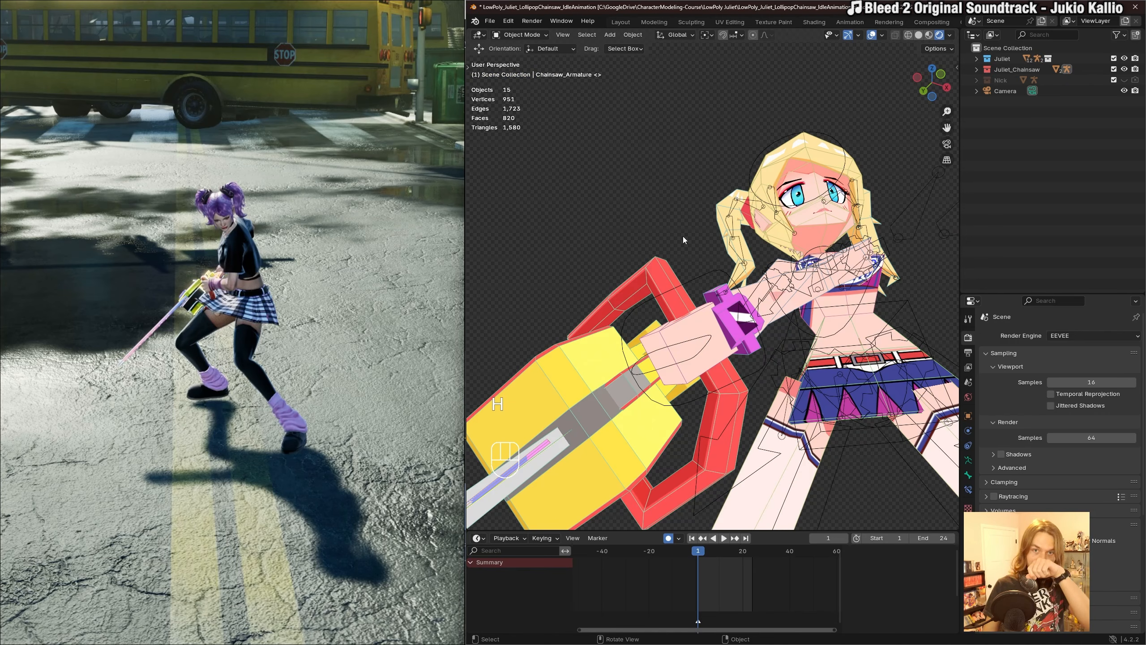
{"action": "middle_click_drag", "start_coordinate": [682, 236], "coordinate": [750, 353]}
{"action": "left_click", "coordinate": [703, 312]}
{"action": "key", "text": "ctrl+Tab"}
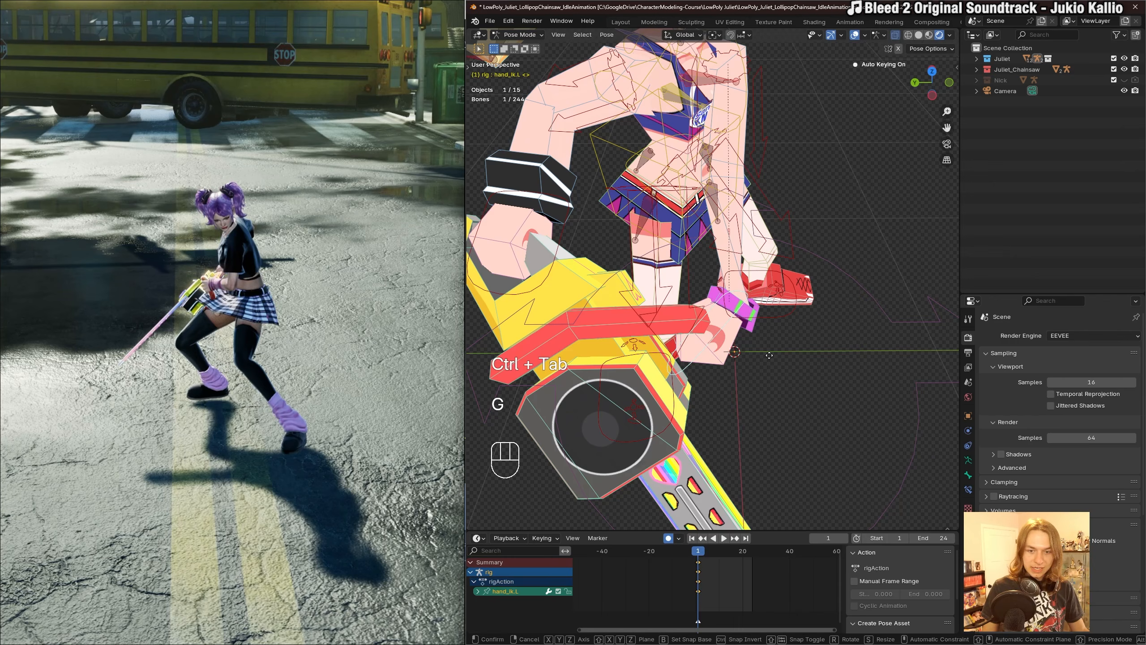
Fine-tune the left hand IK control's rotation and position so the hand grips the chainsaw's front handle.
{"action": "key", "text": "r"}
{"action": "key", "text": "r"}
{"action": "left_click", "coordinate": [754, 342]}
{"action": "key", "text": "g"}
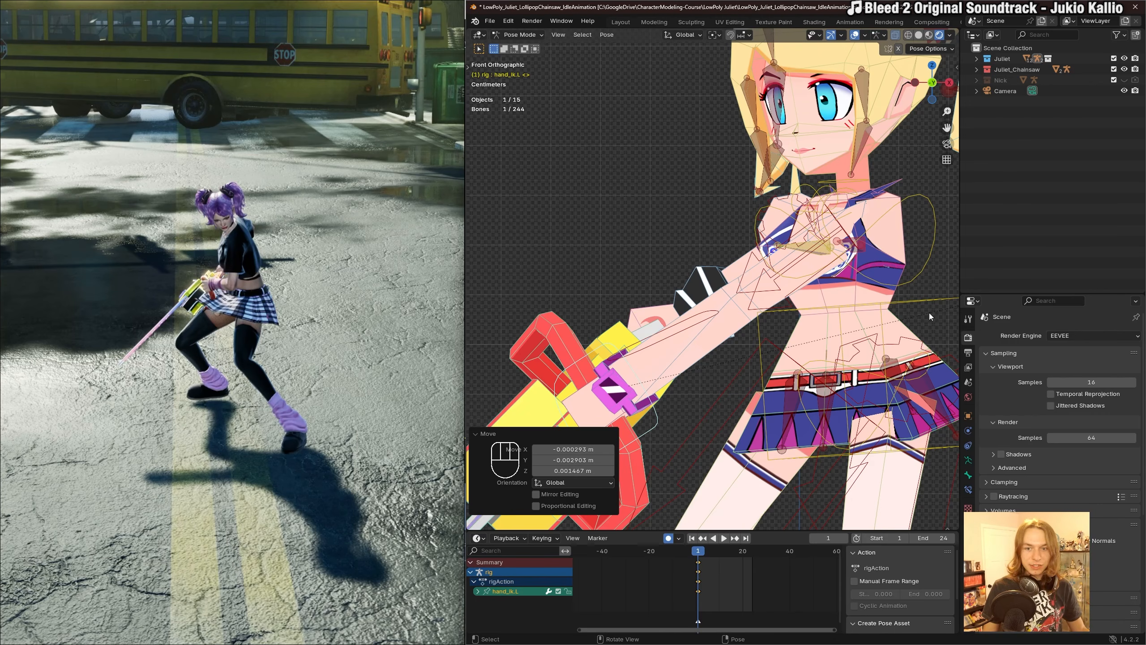
Rotate the chest control with trackball rotation by about 7° and -49°, and tilt it by -15° in the front view.
{"action": "left_click", "coordinate": [933, 260]}
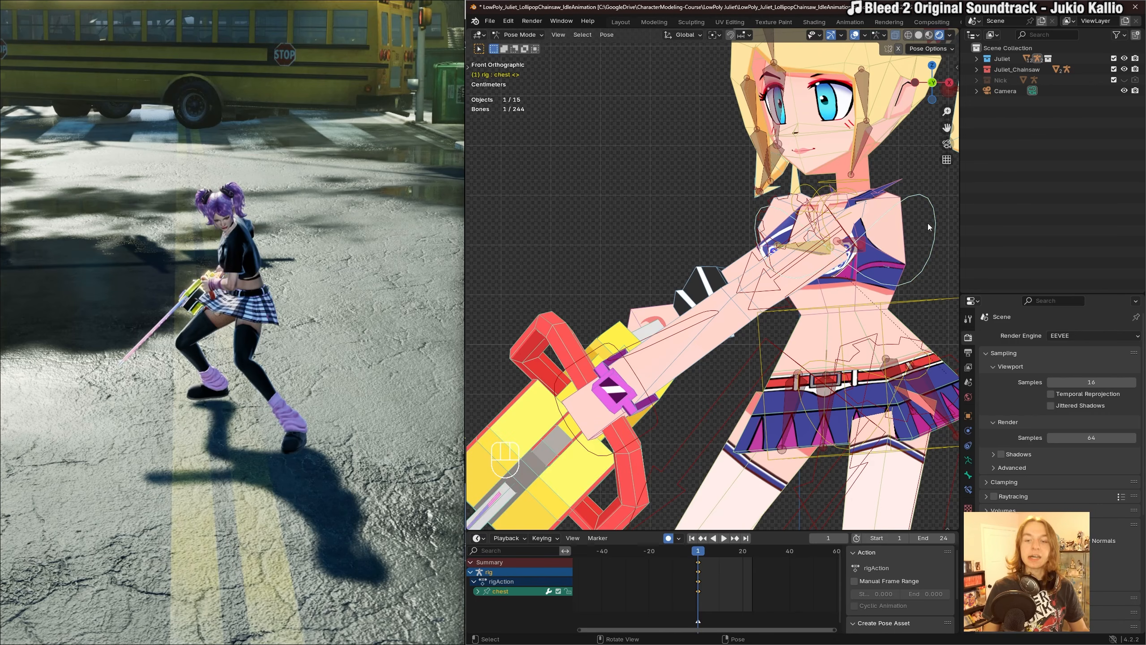
{"action": "key", "text": "r"}
{"action": "key", "text": "r"}
{"action": "left_click", "coordinate": [889, 226]}
{"action": "middle_click_drag", "start_coordinate": [940, 244], "coordinate": [892, 241], "text": "shift"}
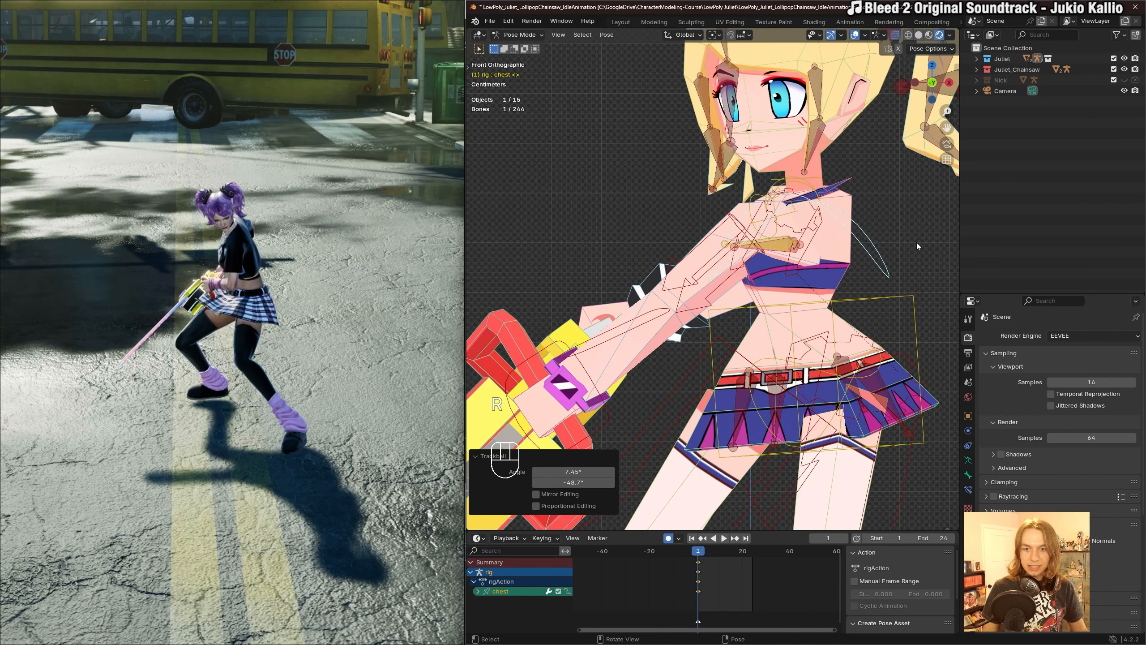
{"action": "key", "text": "r"}
{"action": "left_click", "coordinate": [898, 217]}
Try to move the chest control and twist it further, undoing these changes.
{"action": "key", "text": "g"}
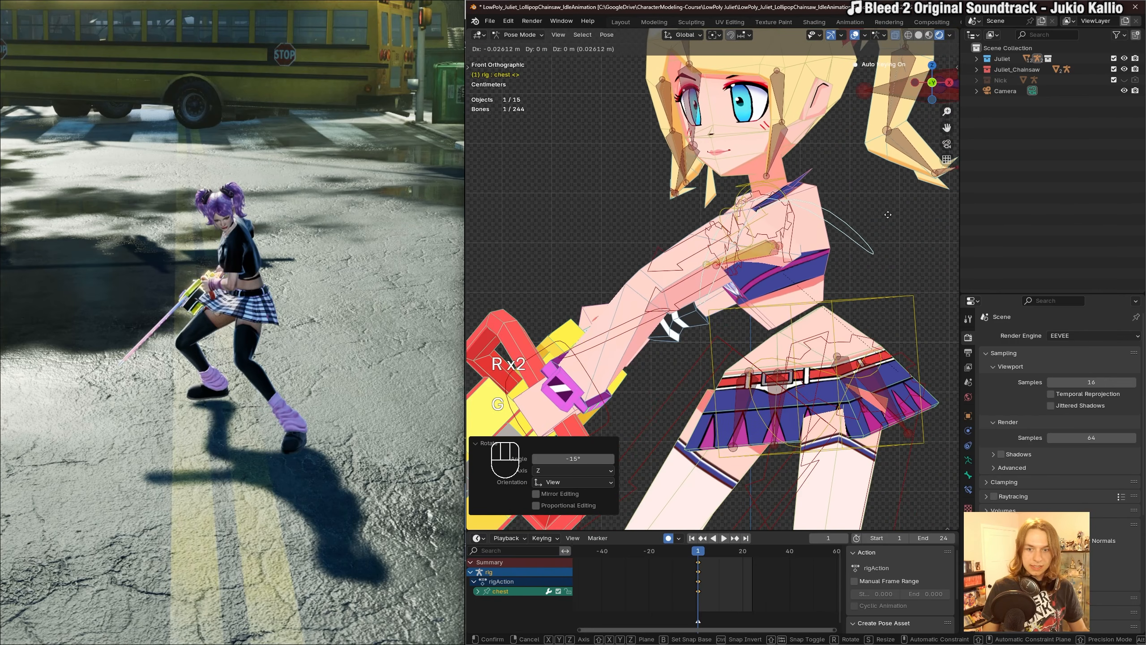
{"action": "key", "text": "ctrl+z"}
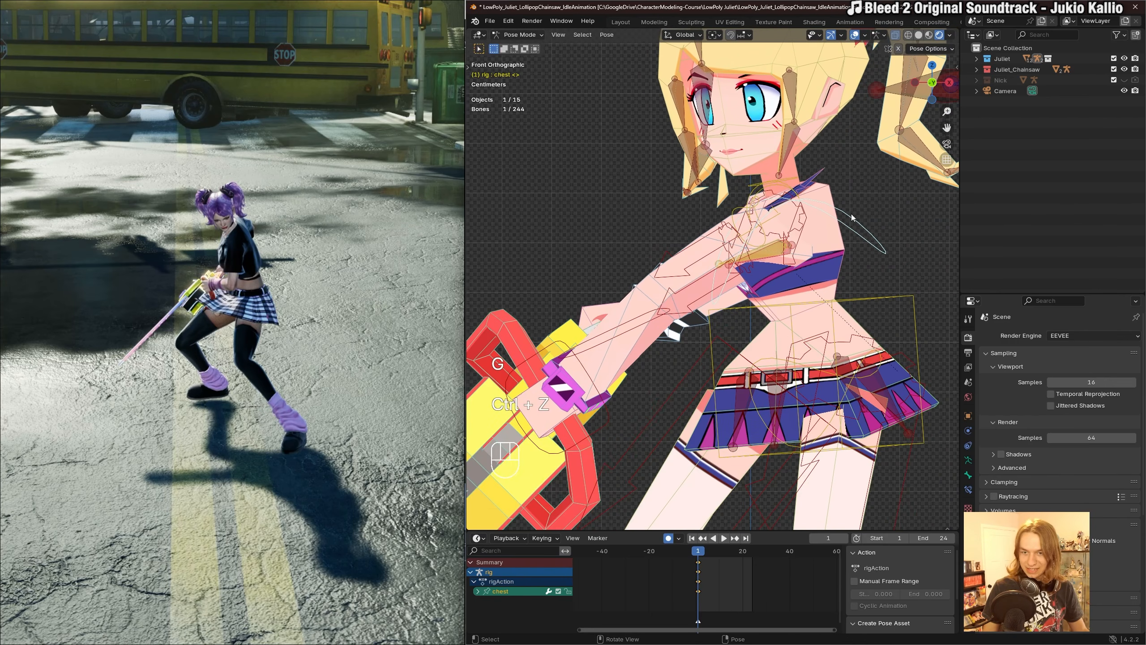
{"action": "key", "text": "r"}
{"action": "key", "text": "r"}
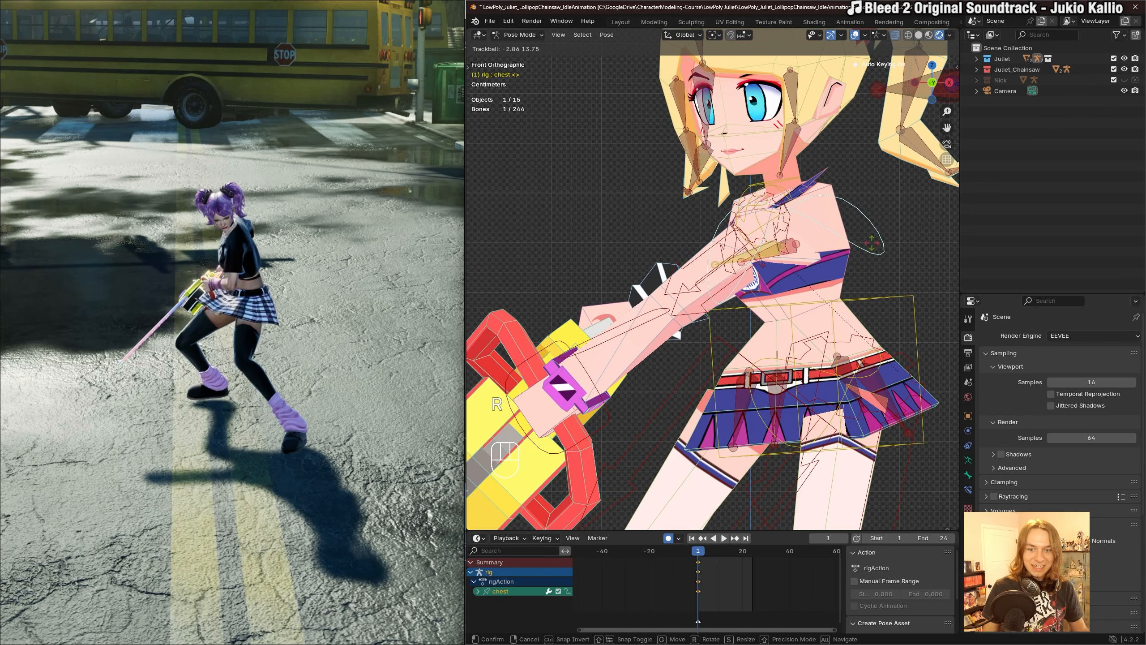
{"action": "left_click", "coordinate": [875, 247]}
{"action": "key", "text": "ctrl+z"}
Rotate the torso control with trackball rotation by about 1° and -19° in the front view.
{"action": "scroll", "coordinate": [871, 311], "scroll_direction": "down", "scroll_amount": 1}
{"action": "left_click", "coordinate": [863, 292]}
{"action": "key", "text": "r"}
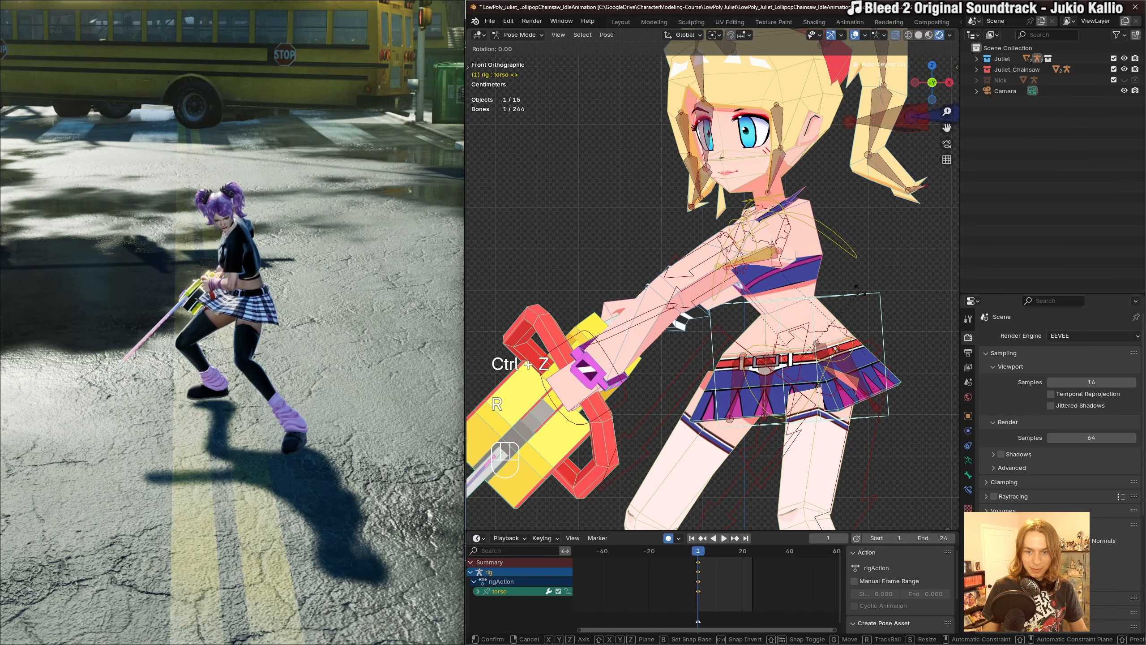
{"action": "key", "text": "r"}
{"action": "left_click", "coordinate": [832, 256]}
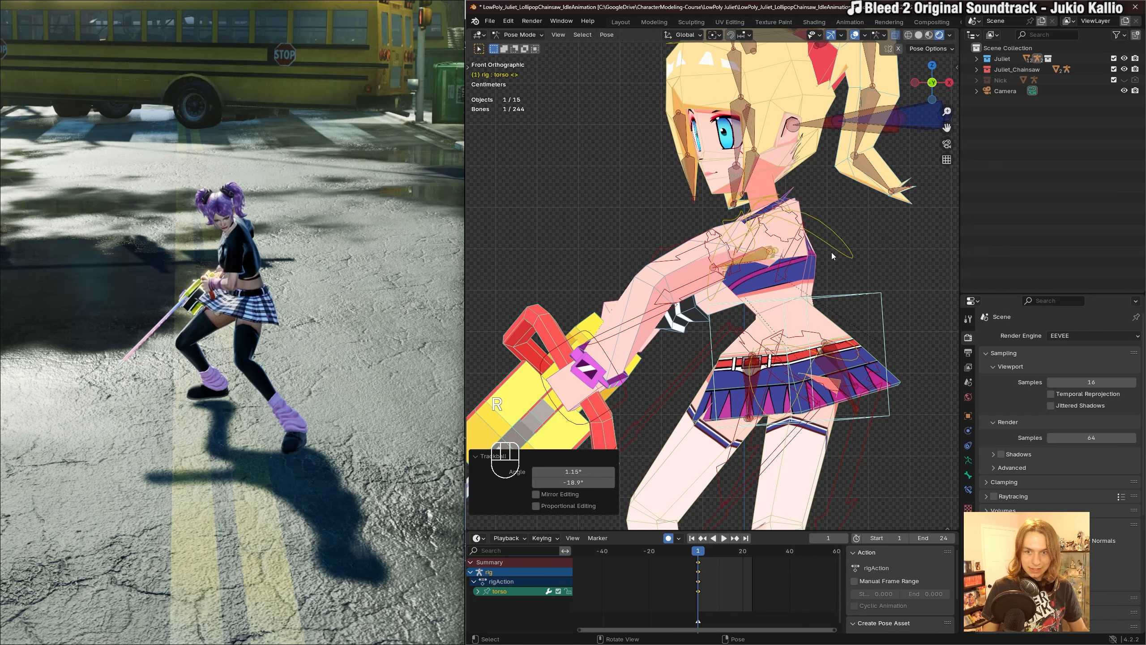
Twist the chest control with trackball rotation by about -5° and 34°, and adjust its tilt in the front view.
{"action": "left_click", "coordinate": [837, 253]}
{"action": "key", "text": "r"}
{"action": "key", "text": "r"}
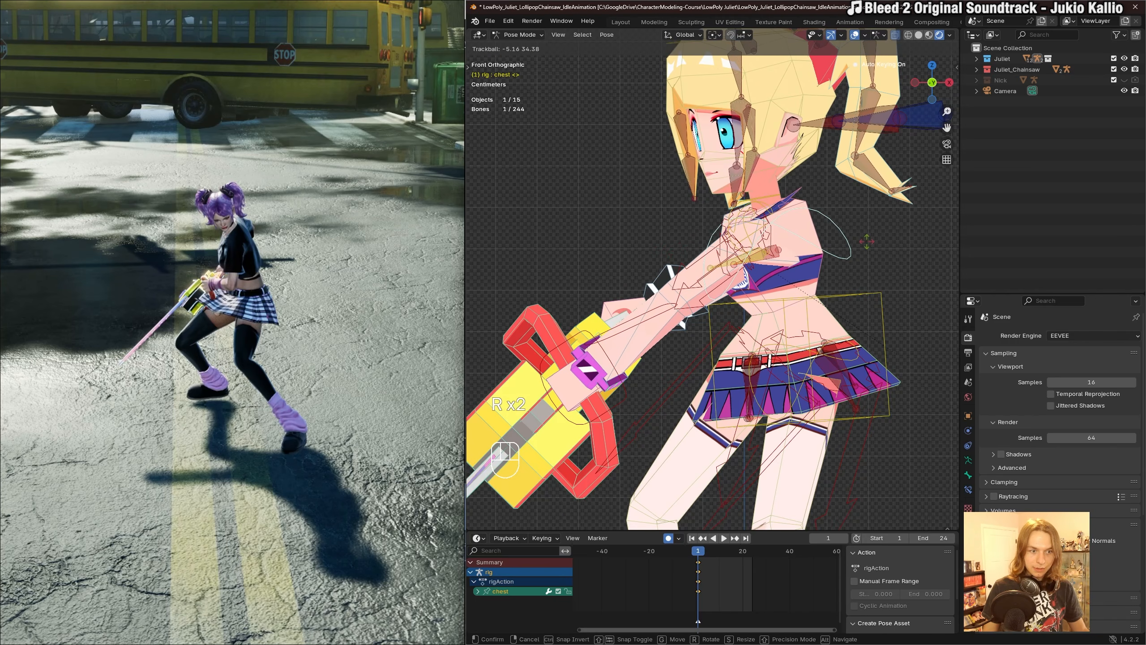
{"action": "left_click", "coordinate": [868, 241]}
{"action": "key", "text": "r"}
{"action": "left_click", "coordinate": [883, 233]}
Turn the head control with trackball rotation by about 0° and 33° so the face points toward the front.
{"action": "left_click", "coordinate": [752, 199]}
{"action": "scroll", "coordinate": [765, 184], "scroll_direction": "down", "scroll_amount": 2}
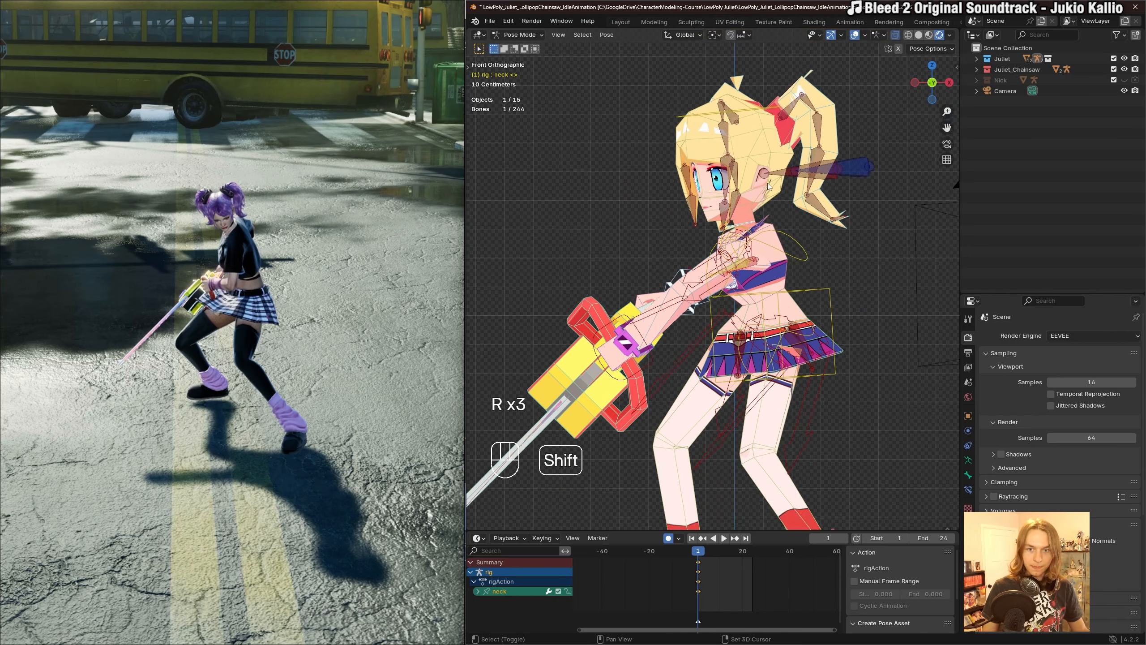
{"action": "middle_click_drag", "start_coordinate": [767, 185], "coordinate": [783, 175], "text": "shift"}
{"action": "key", "text": "r"}
{"action": "key", "text": "r"}
{"action": "left_click", "coordinate": [860, 231]}
{"action": "key", "text": "r"}
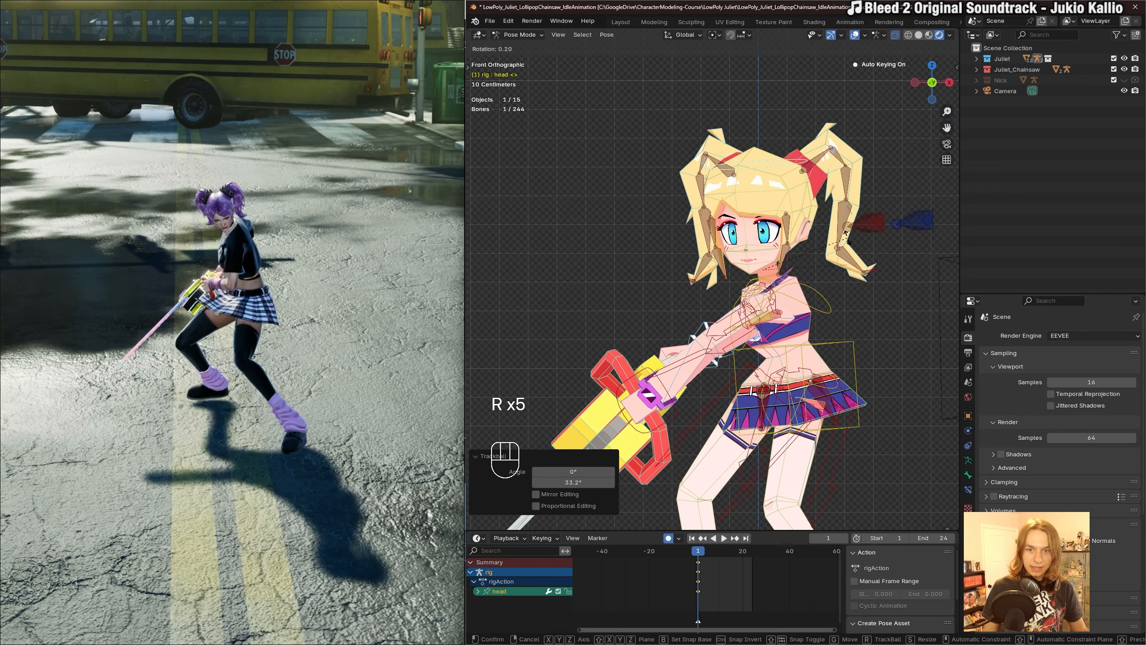
{"action": "left_click", "coordinate": [861, 229]}
Tilt the head control by -7.75° and refine it with trackball rotations of about 3° and 10°, and 6° and -20°.
{"action": "key", "text": "r"}
{"action": "key", "text": "r"}
{"action": "left_click", "coordinate": [859, 250]}
{"action": "key", "text": "r"}
{"action": "left_click", "coordinate": [854, 248]}
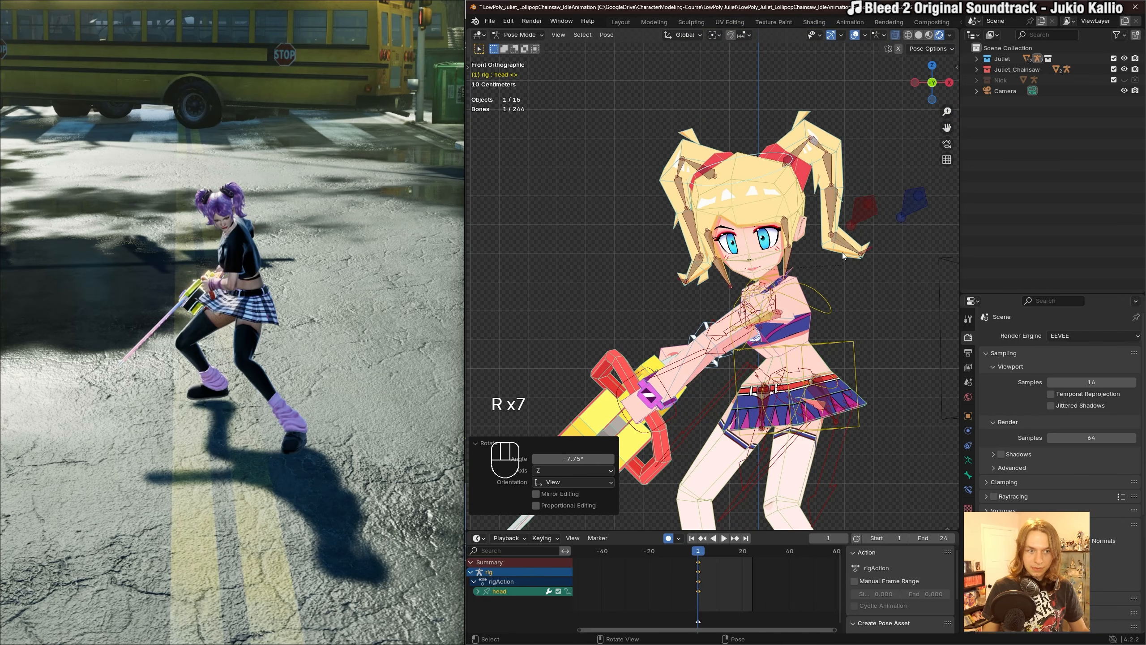
{"action": "key", "text": "r"}
{"action": "key", "text": "r"}
{"action": "left_click", "coordinate": [846, 252]}
{"action": "key", "text": "r"}
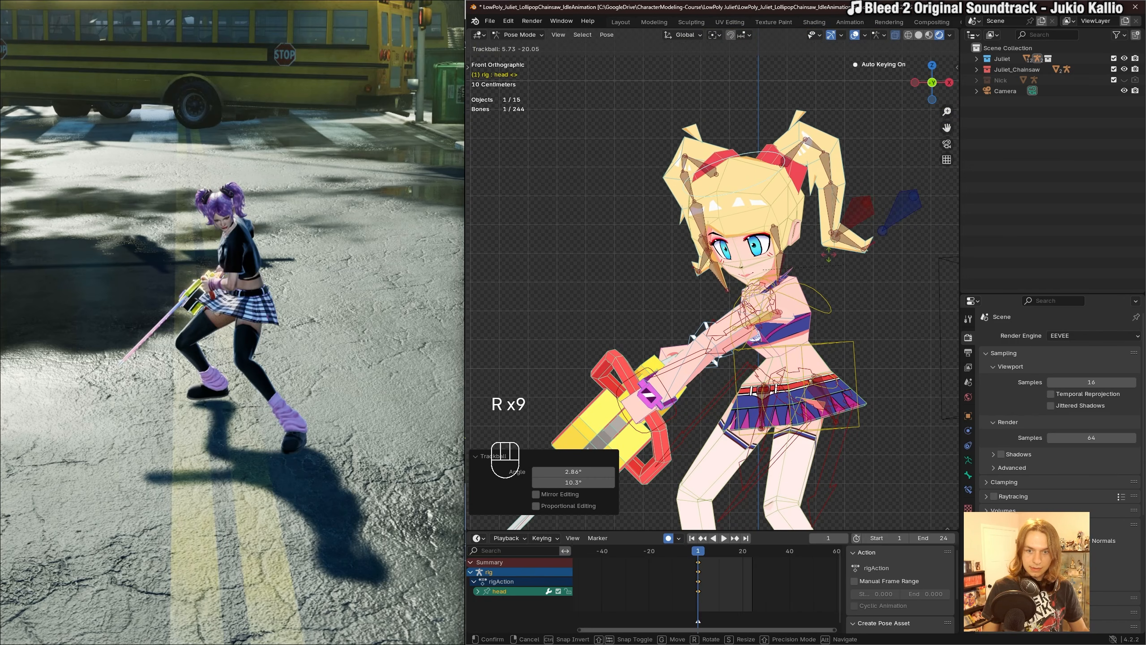
{"action": "left_click", "coordinate": [827, 257]}
Rotate the neck control, and refine the head control with a -10.3° and 12° trackball rotation and a -2.52° tilt.
{"action": "left_click", "coordinate": [786, 276]}
{"action": "key", "text": "r"}
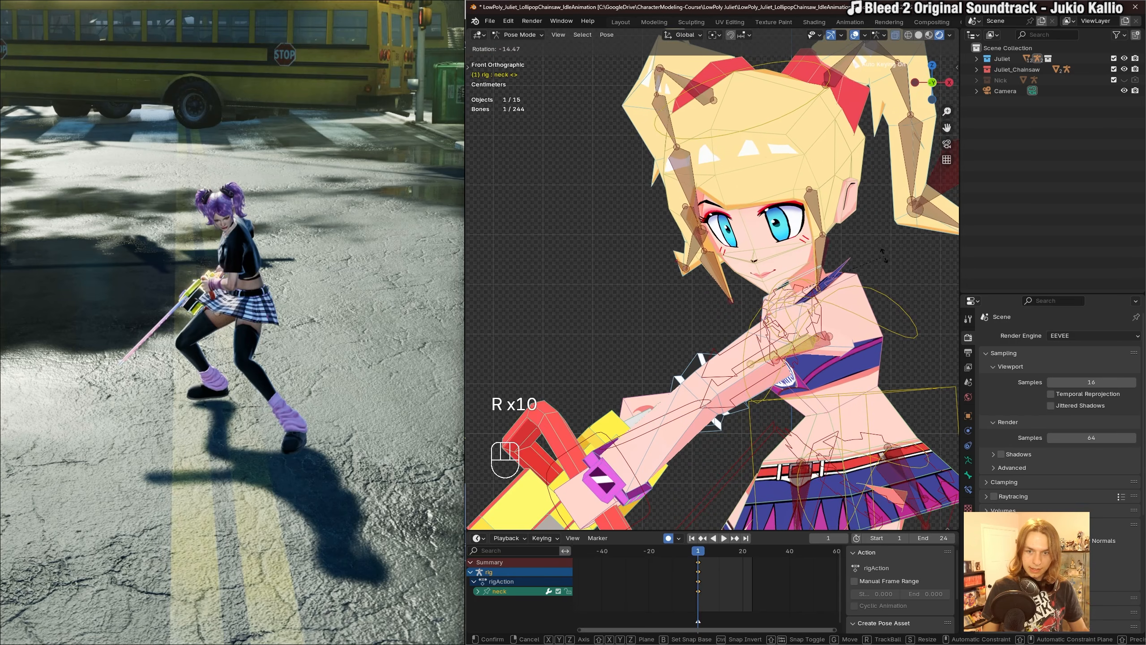
{"action": "left_click", "coordinate": [756, 202]}
{"action": "left_click", "coordinate": [756, 199]}
{"action": "key", "text": "r"}
{"action": "key", "text": "r"}
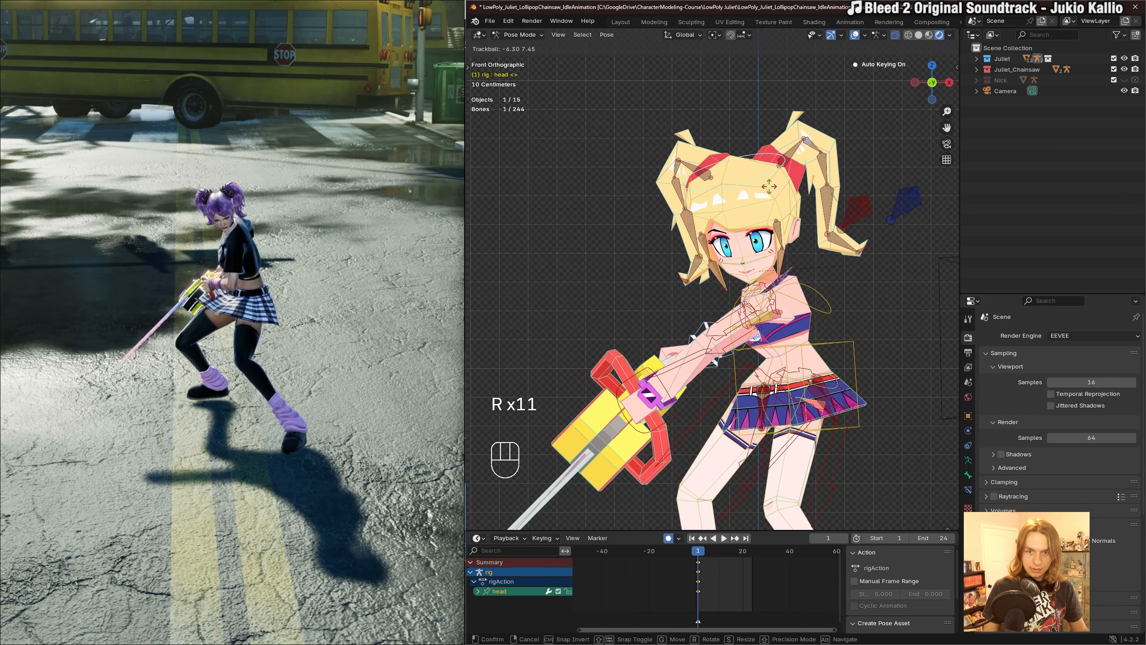
{"action": "left_click", "coordinate": [766, 189]}
{"action": "key", "text": "r"}
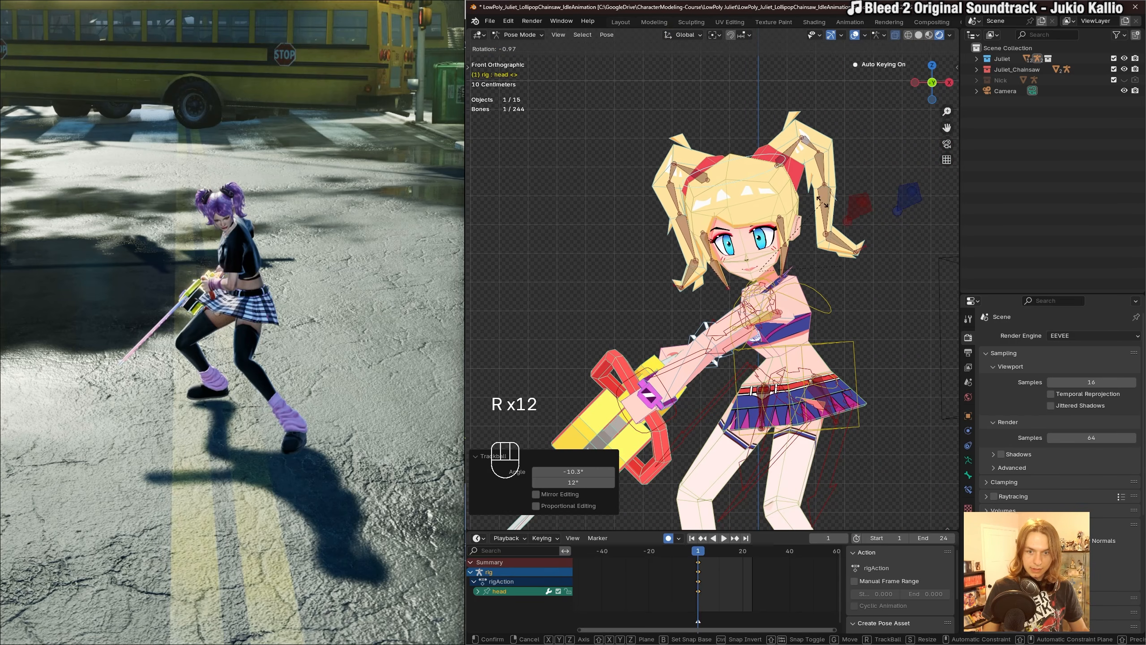
{"action": "left_click", "coordinate": [773, 225]}
Move both hand IK controls together closer to the body, about 0.11 m in X and 0.04 m in Z.
{"action": "middle_click_drag", "start_coordinate": [784, 332], "coordinate": [816, 268], "text": "shift"}
{"action": "scroll", "coordinate": [816, 268], "scroll_direction": "up", "scroll_amount": 1}
{"action": "scroll", "coordinate": [816, 267], "scroll_direction": "up", "scroll_amount": 3}
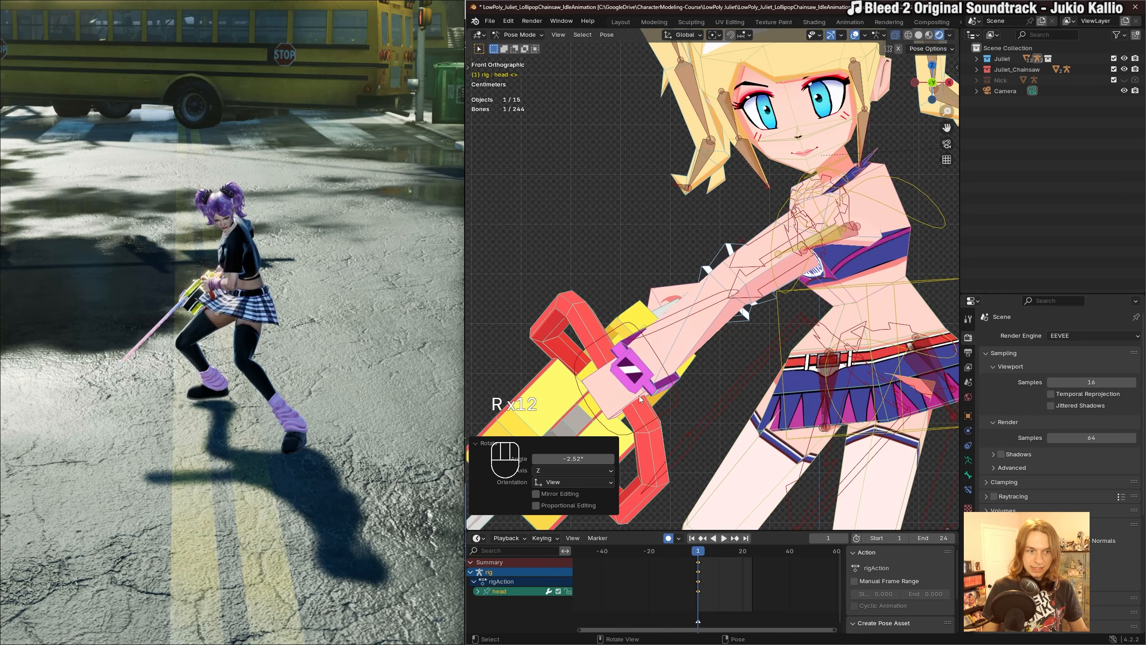
{"action": "middle_click_drag", "start_coordinate": [737, 314], "coordinate": [788, 319]}
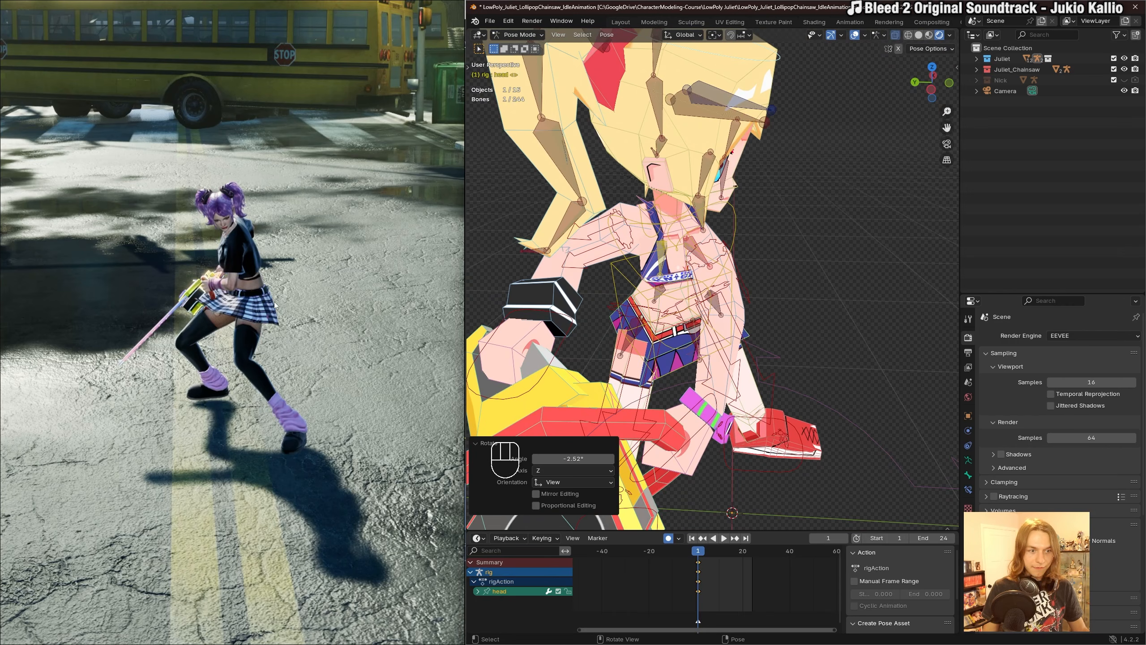
{"action": "middle_click_drag", "start_coordinate": [573, 320], "coordinate": [650, 291], "text": "shift"}
{"action": "left_click", "coordinate": [651, 291]}
{"action": "middle_click_drag", "start_coordinate": [745, 361], "coordinate": [698, 373]}
{"action": "middle_click_drag", "start_coordinate": [766, 356], "coordinate": [745, 340]}
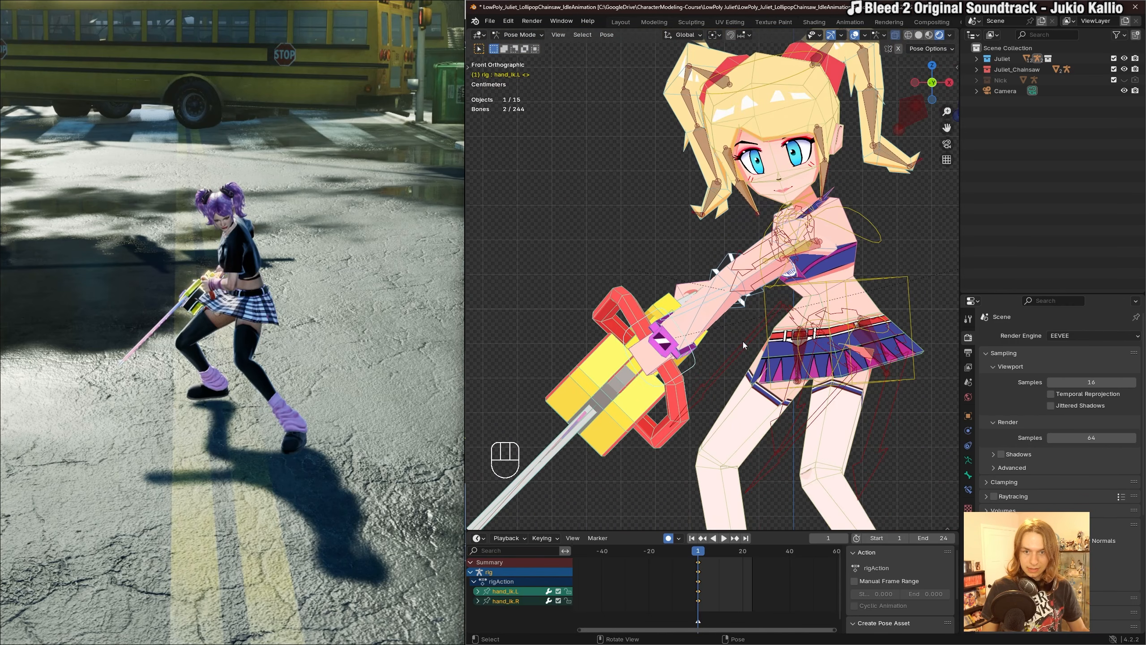
{"action": "key", "text": "g"}
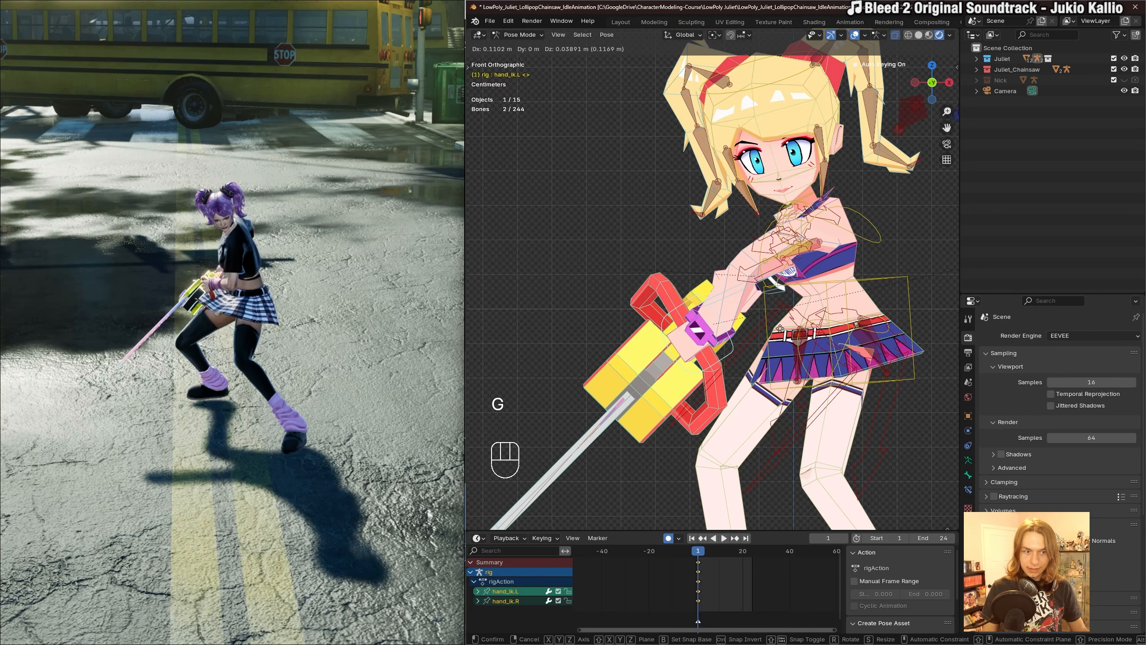
{"action": "left_click", "coordinate": [787, 327]}
Rotate the left upper arm IK control by about 84° so the left elbow swings down beside the body.
{"action": "middle_click_drag", "start_coordinate": [787, 327], "coordinate": [872, 335]}
{"action": "left_click", "coordinate": [833, 255]}
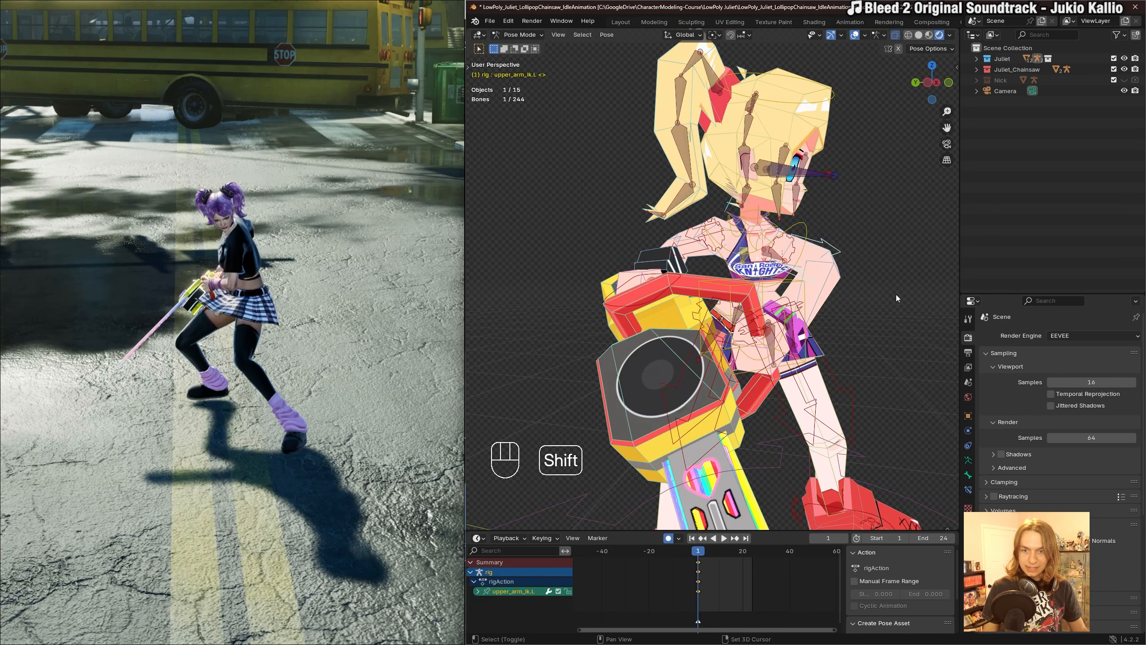
{"action": "middle_click_drag", "start_coordinate": [833, 255], "coordinate": [791, 231], "text": "shift"}
{"action": "key", "text": "r"}
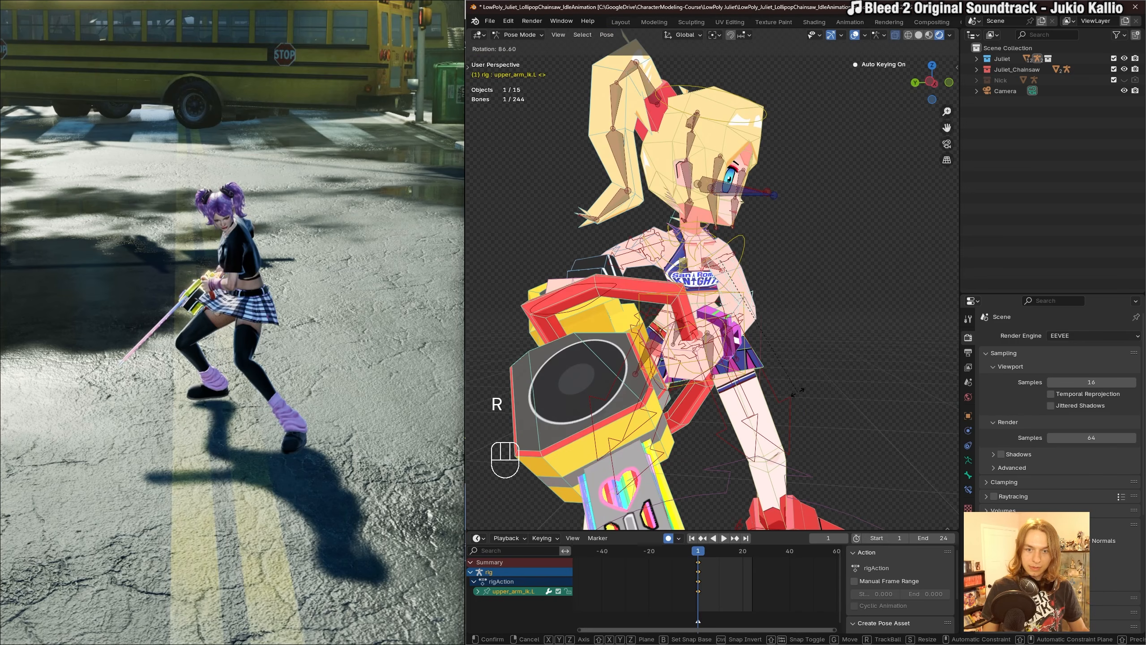
{"action": "left_click", "coordinate": [797, 391]}
{"action": "key", "text": "KP_1"}
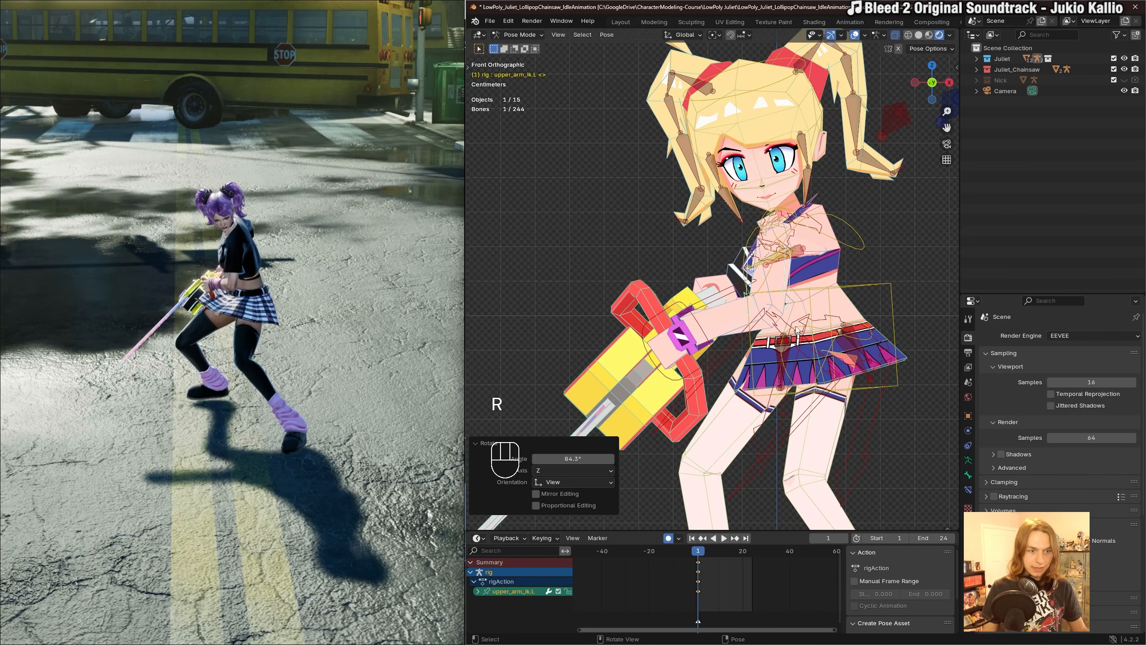
Readjust the left upper arm IK control's rotation in the front view, undoing the first attempt.
{"action": "key", "text": "r"}
{"action": "left_click", "coordinate": [787, 311]}
{"action": "key", "text": "ctrl+z"}
{"action": "key", "text": "r"}
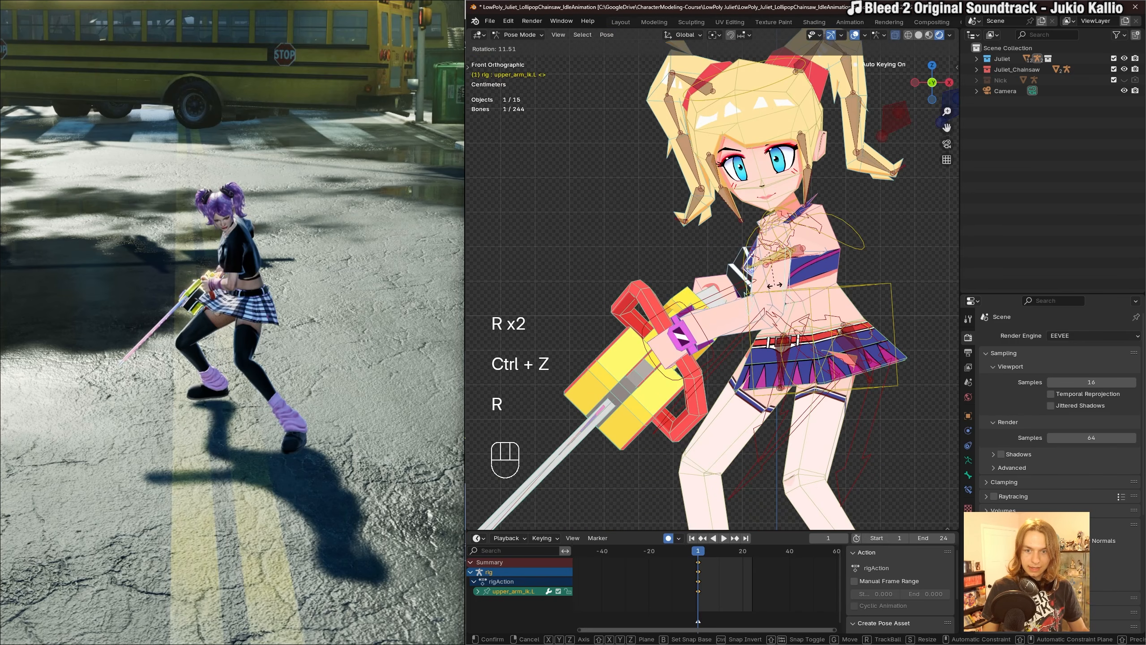
{"action": "left_click", "coordinate": [775, 285]}
Move the left shoulder control about 0.076 m in X and 0.007 m in Z in the front view.
{"action": "middle_click_drag", "start_coordinate": [774, 285], "coordinate": [747, 324], "text": "shift"}
{"action": "scroll", "coordinate": [747, 324], "scroll_direction": "up", "scroll_amount": 3}
{"action": "left_click", "coordinate": [722, 265]}
{"action": "middle_click_drag", "start_coordinate": [718, 255], "coordinate": [760, 287]}
{"action": "left_click", "coordinate": [729, 290]}
{"action": "middle_click_drag", "start_coordinate": [821, 309], "coordinate": [772, 285]}
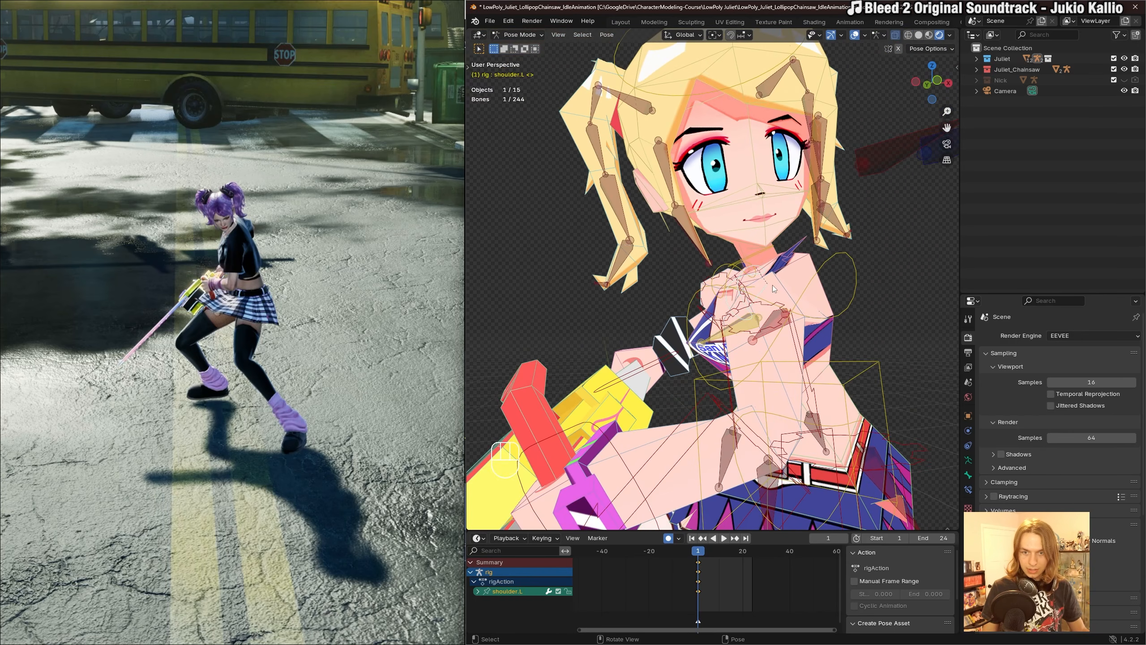
{"action": "key", "text": "KP_1"}
{"action": "key", "text": "g"}
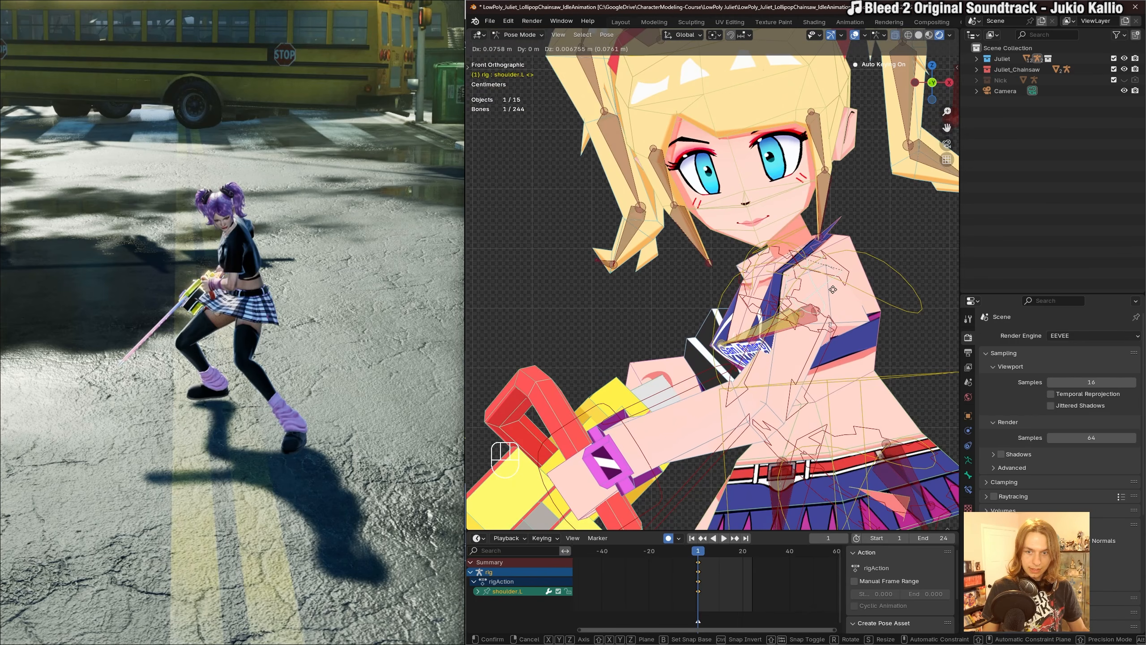
{"action": "left_click", "coordinate": [833, 289]}
Try to move the left shoulder control further from an angled view, undoing the move.
{"action": "middle_click_drag", "start_coordinate": [825, 303], "coordinate": [778, 327]}
{"action": "middle_click_drag", "start_coordinate": [778, 327], "coordinate": [855, 301]}
{"action": "key", "text": "g"}
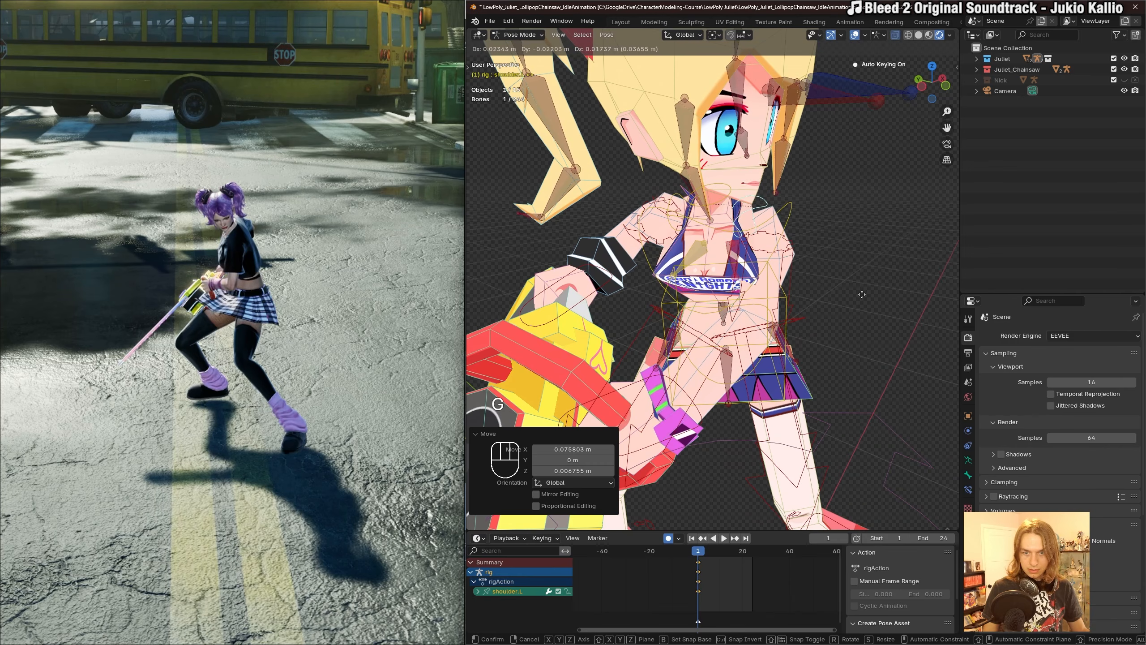
{"action": "left_click", "coordinate": [861, 295]}
{"action": "scroll", "coordinate": [818, 341], "scroll_direction": "down", "scroll_amount": 2}
{"action": "middle_click_drag", "start_coordinate": [817, 343], "coordinate": [781, 334]}
{"action": "key", "text": "ctrl+z"}
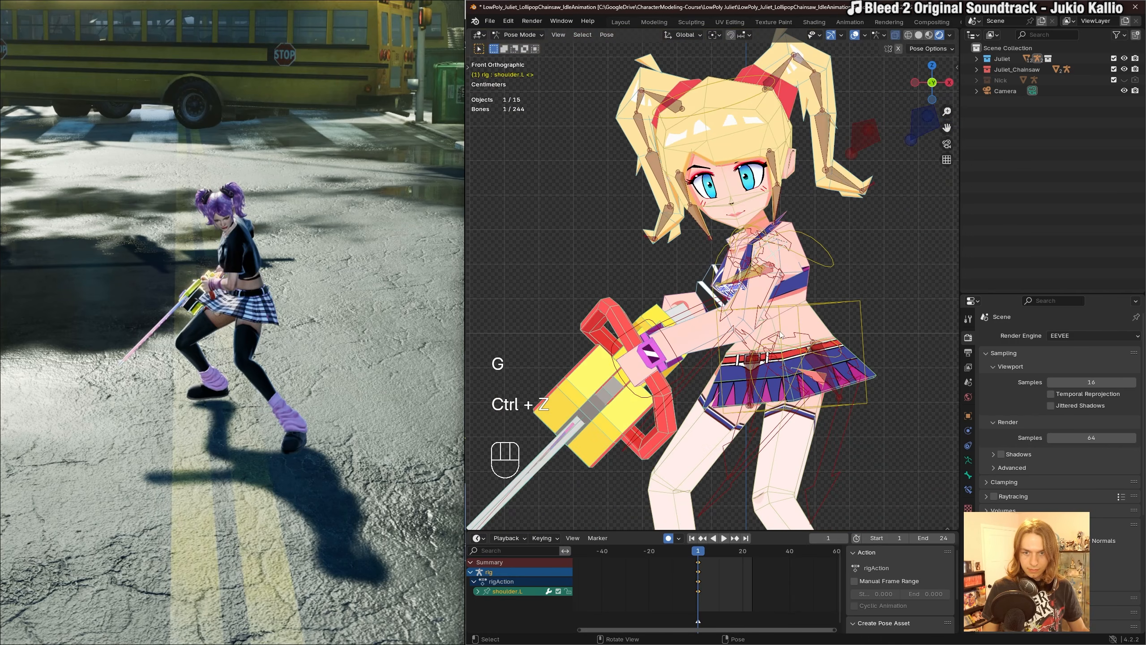
Move both hand IK controls together with the chainsaw about 0.058 m in X and 0.006 m in Z.
{"action": "key", "text": "g"}
{"action": "left_click", "coordinate": [645, 370]}
{"action": "left_click", "coordinate": [656, 340]}
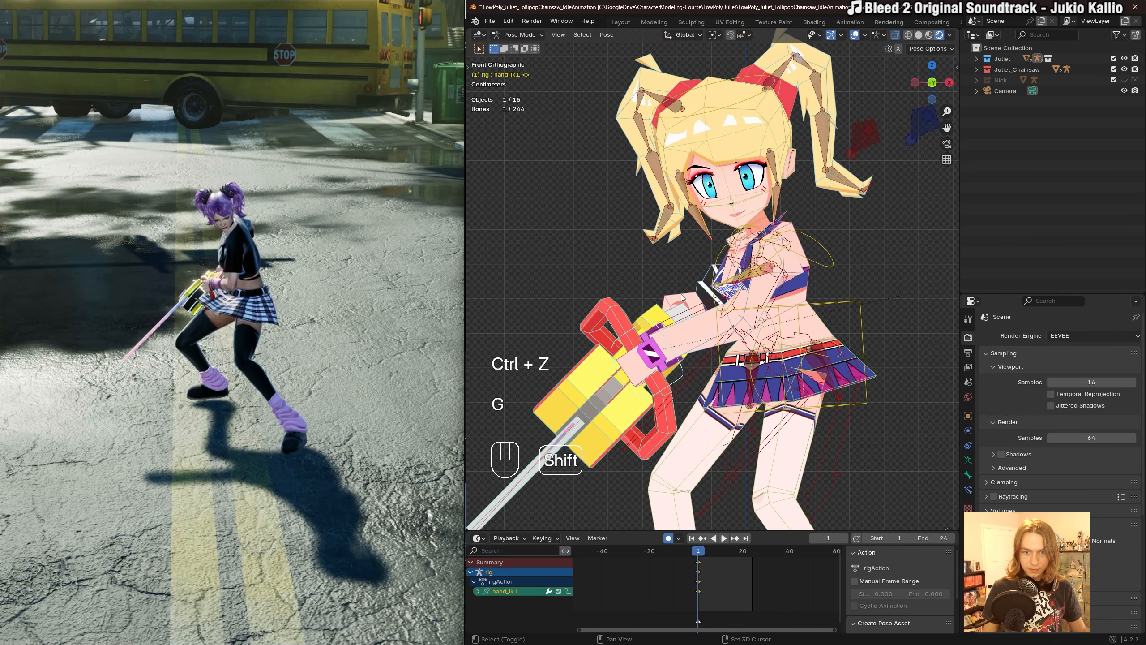
{"action": "key", "text": "g"}
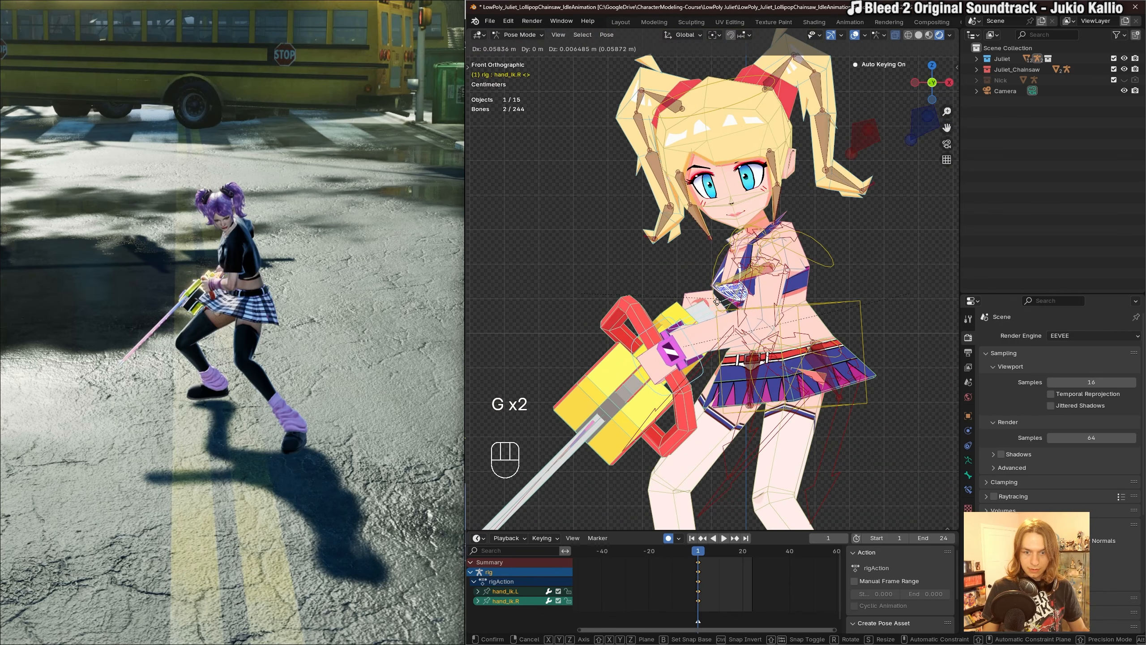
{"action": "left_click", "coordinate": [785, 324]}
{"action": "scroll", "coordinate": [785, 324], "scroll_direction": "down", "scroll_amount": 2}
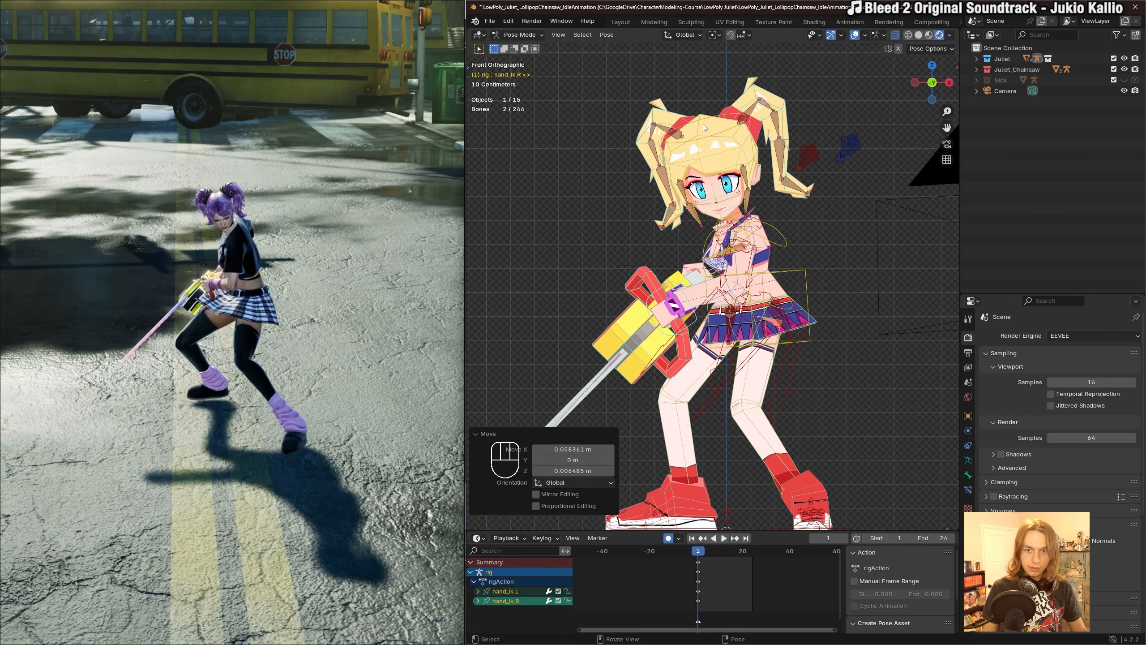
Tilt the chest control by -4.29° in the front view.
{"action": "left_click", "coordinate": [703, 124]}
{"action": "middle_click_drag", "start_coordinate": [768, 244], "coordinate": [809, 250], "text": "shift"}
{"action": "key", "text": "r"}
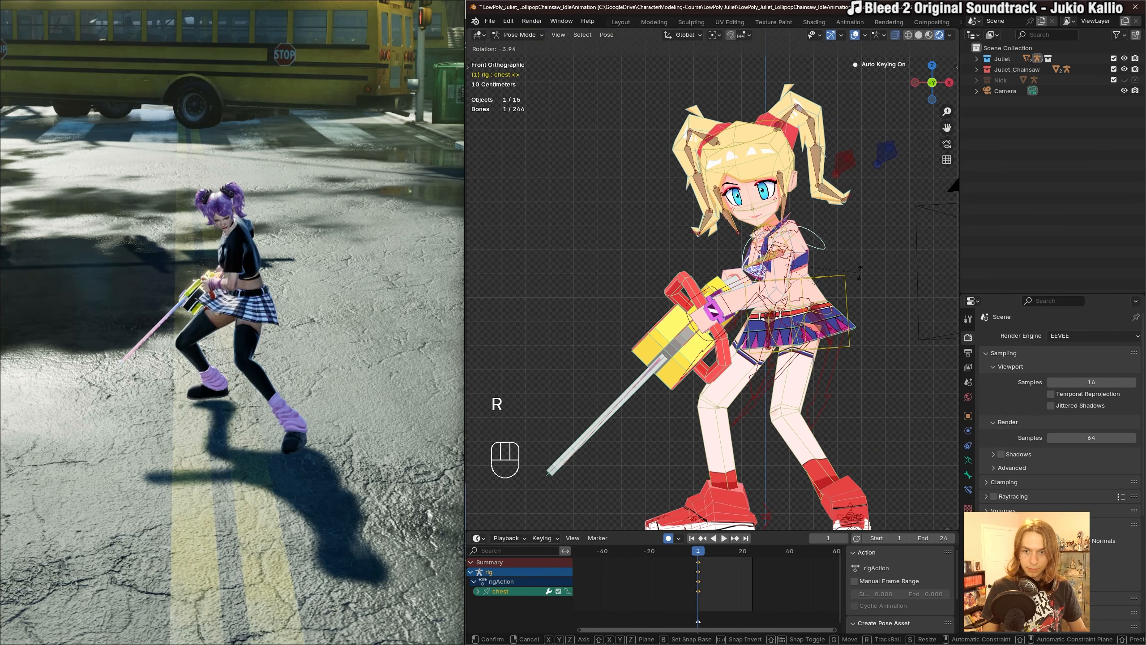
{"action": "left_click", "coordinate": [860, 276]}
{"action": "scroll", "coordinate": [812, 272], "scroll_direction": "up", "scroll_amount": 3}
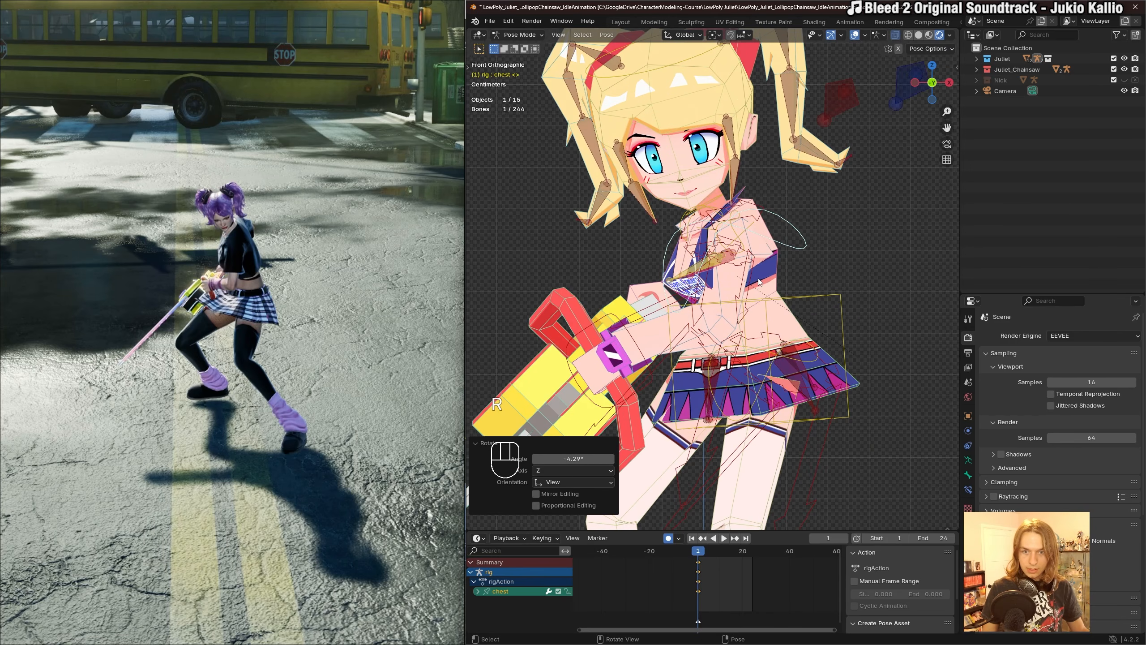
Show the rig's spine FK controls and try moving and rotating the torso and lower spine controls, undoing these attempts.
{"action": "key", "text": "n"}
{"action": "key", "text": "n"}
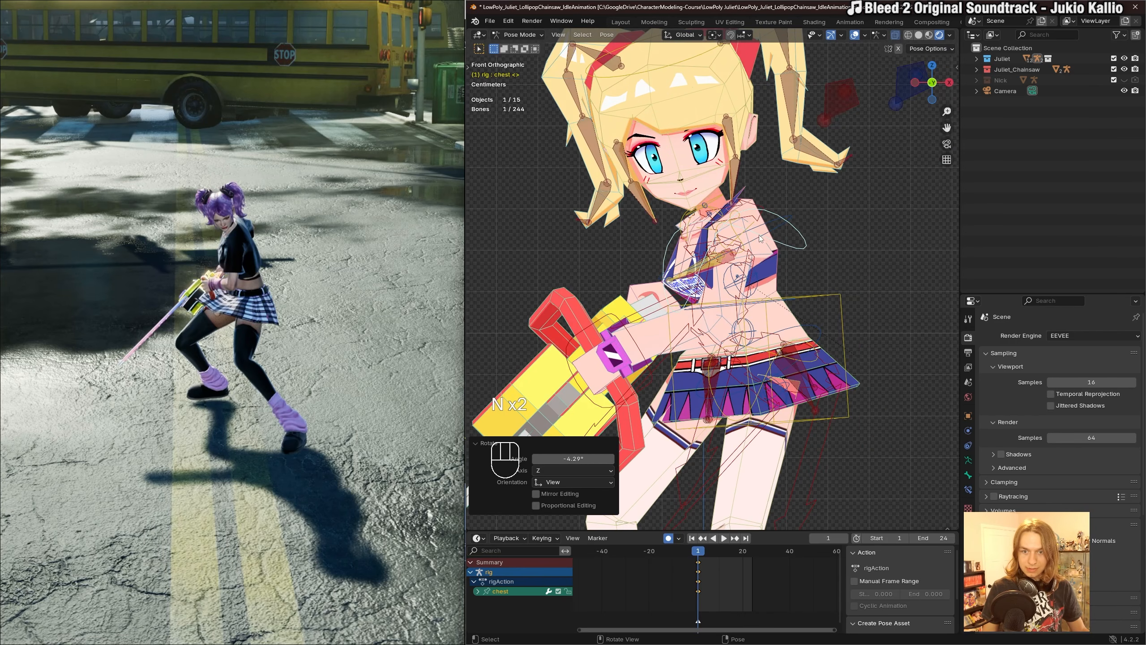
{"action": "key", "text": "g"}
{"action": "key", "text": "ctrl+z"}
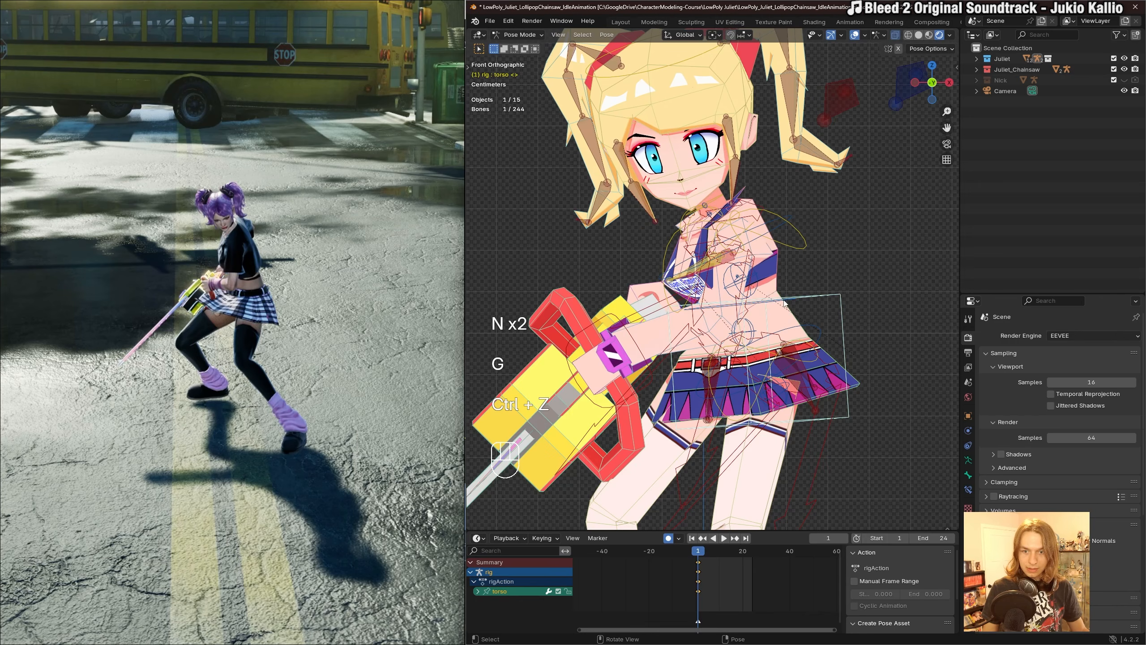
{"action": "key", "text": "r"}
{"action": "key", "text": "ctrl+z"}
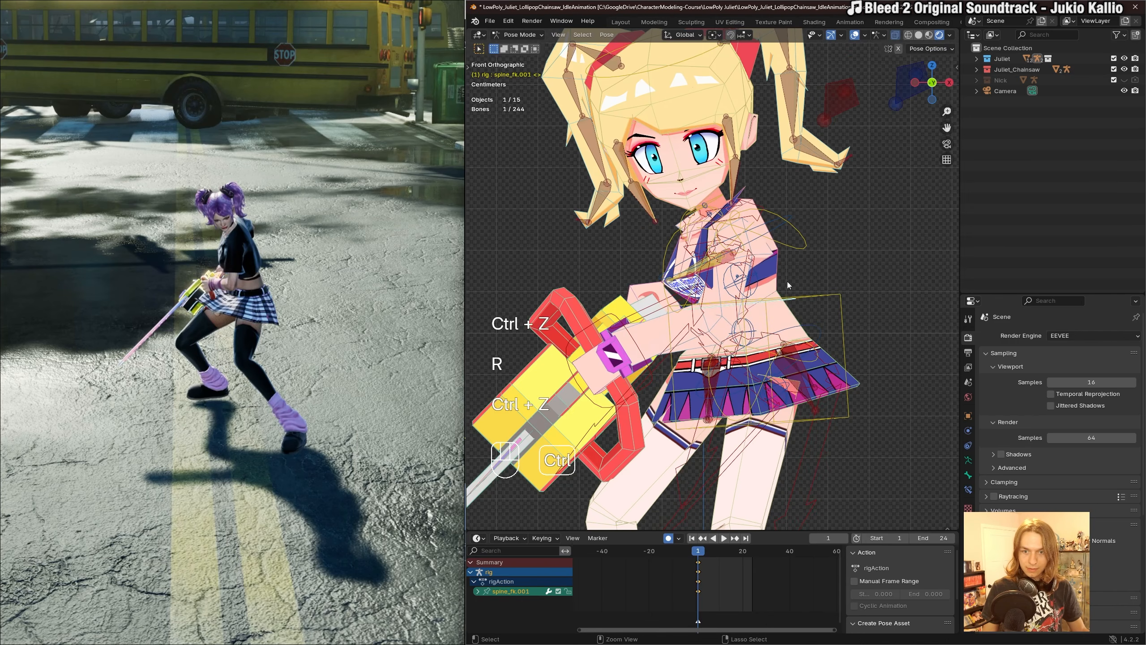
Rotate the upper spine FK control spine_fk.003 by -1.68° in the front view, undoing the first attempt.
{"action": "left_click", "coordinate": [772, 226]}
{"action": "key", "text": "r"}
{"action": "left_click", "coordinate": [818, 237]}
{"action": "key", "text": "ctrl+z"}
{"action": "key", "text": "r"}
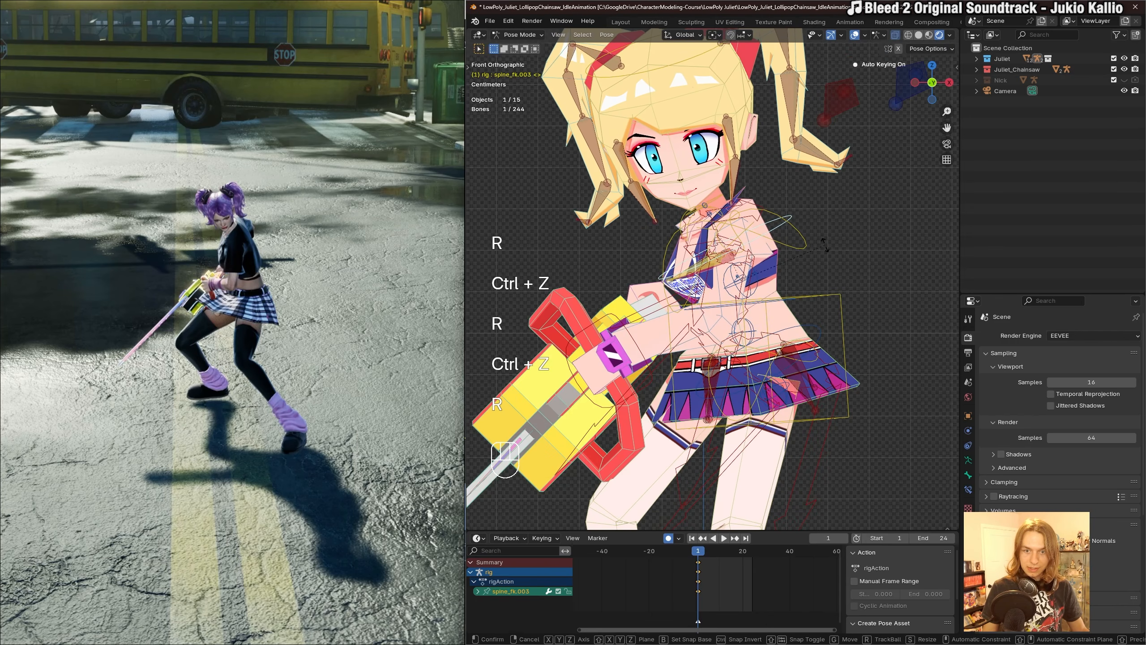
{"action": "left_click", "coordinate": [821, 241]}
Adjust the neck control's rotation slightly in the front view.
{"action": "scroll", "coordinate": [753, 221], "scroll_direction": "down", "scroll_amount": 3}
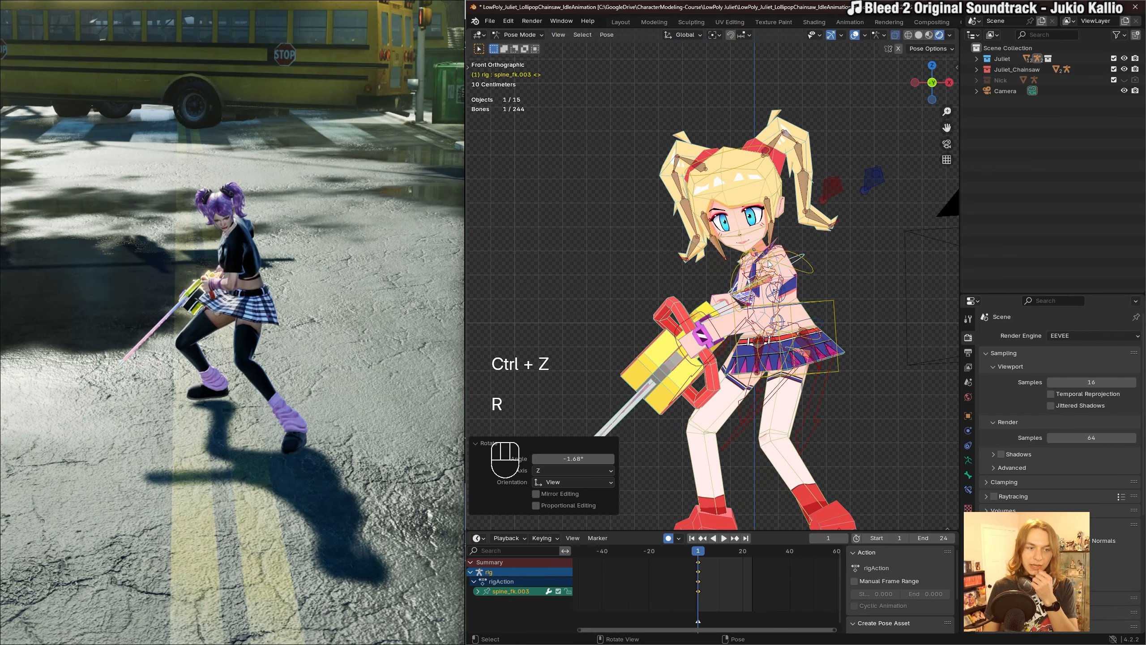
{"action": "left_click", "coordinate": [732, 175]}
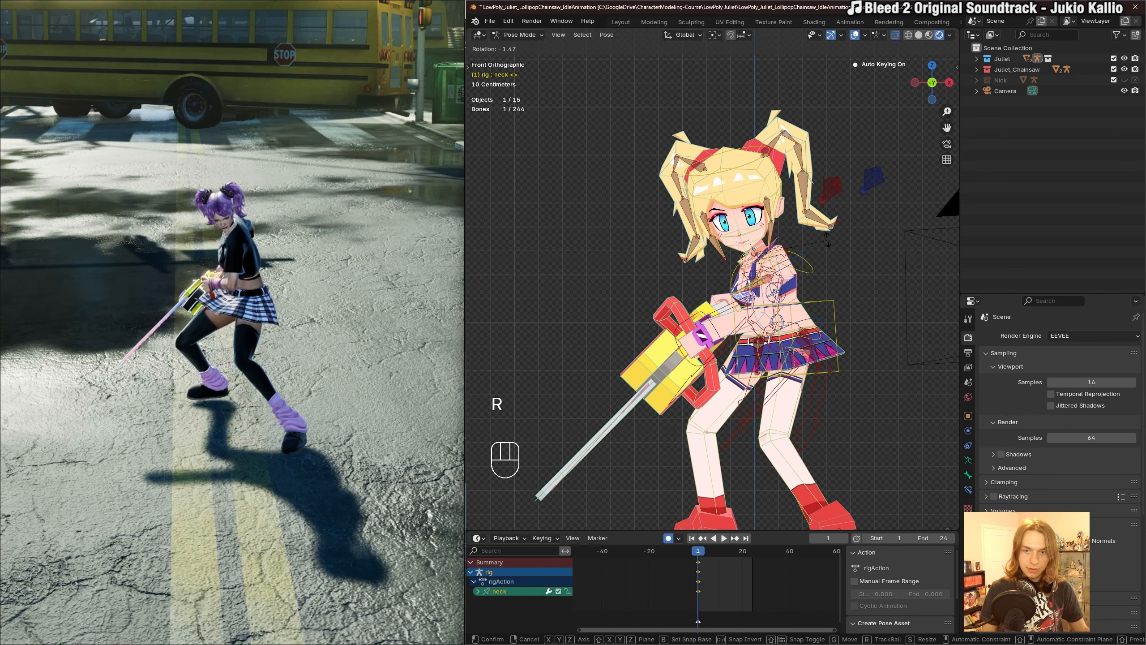
{"action": "key", "text": "r"}
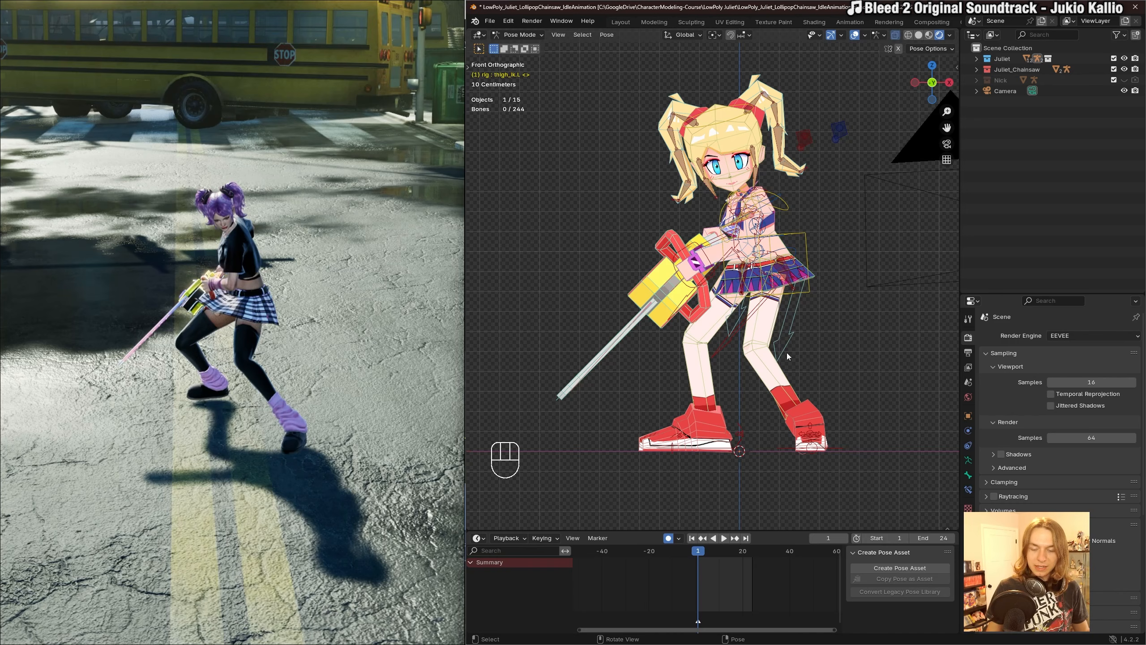
Select the left thigh IK control and insert a keyframe for it at frame 1.
{"action": "left_click", "coordinate": [787, 357]}
{"action": "key", "text": "i"}
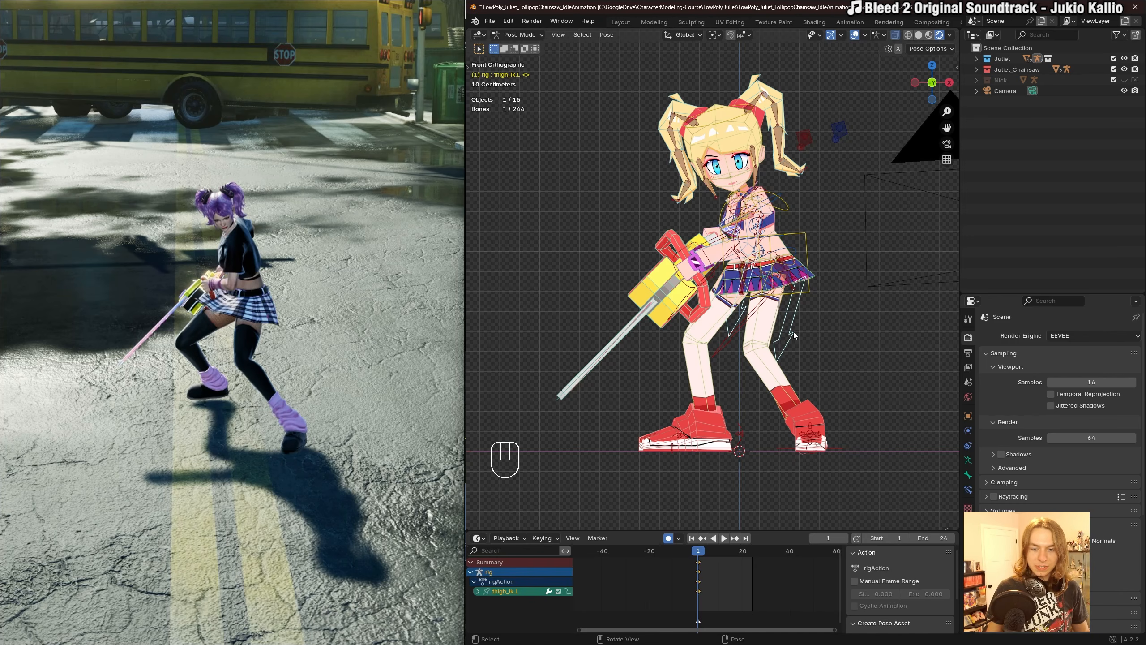
Trackball-rotate the left thigh IK control, then the right one, in the front view to adjust the knee directions.
{"action": "key", "text": "r"}
{"action": "key", "text": "r"}
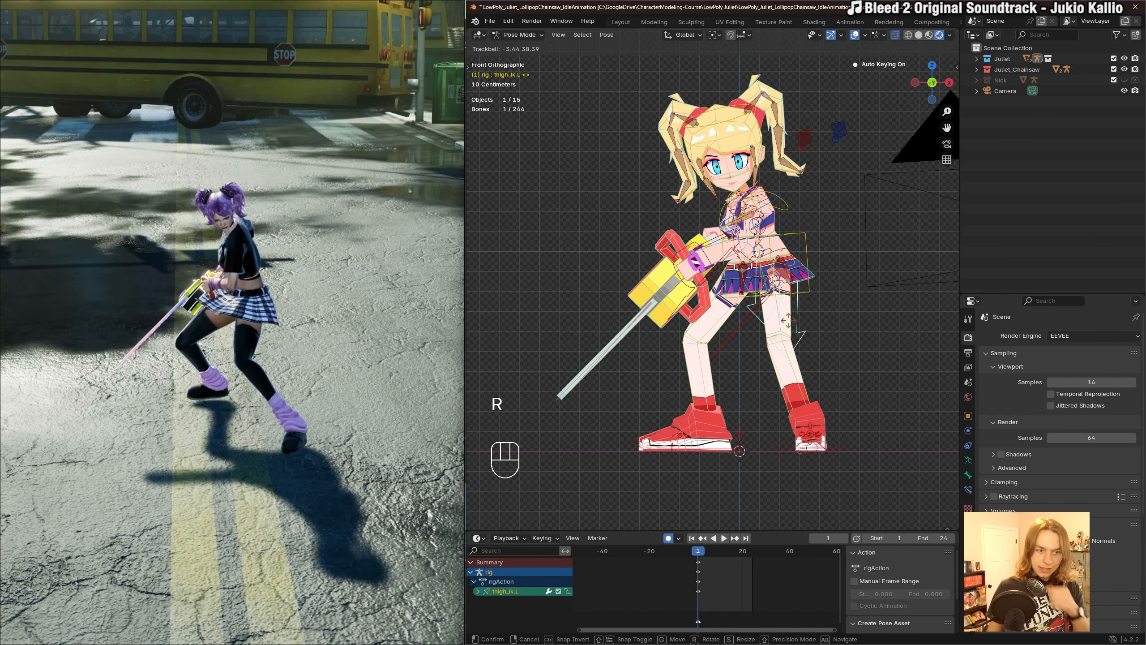
{"action": "left_click", "coordinate": [789, 319]}
{"action": "left_click", "coordinate": [723, 345]}
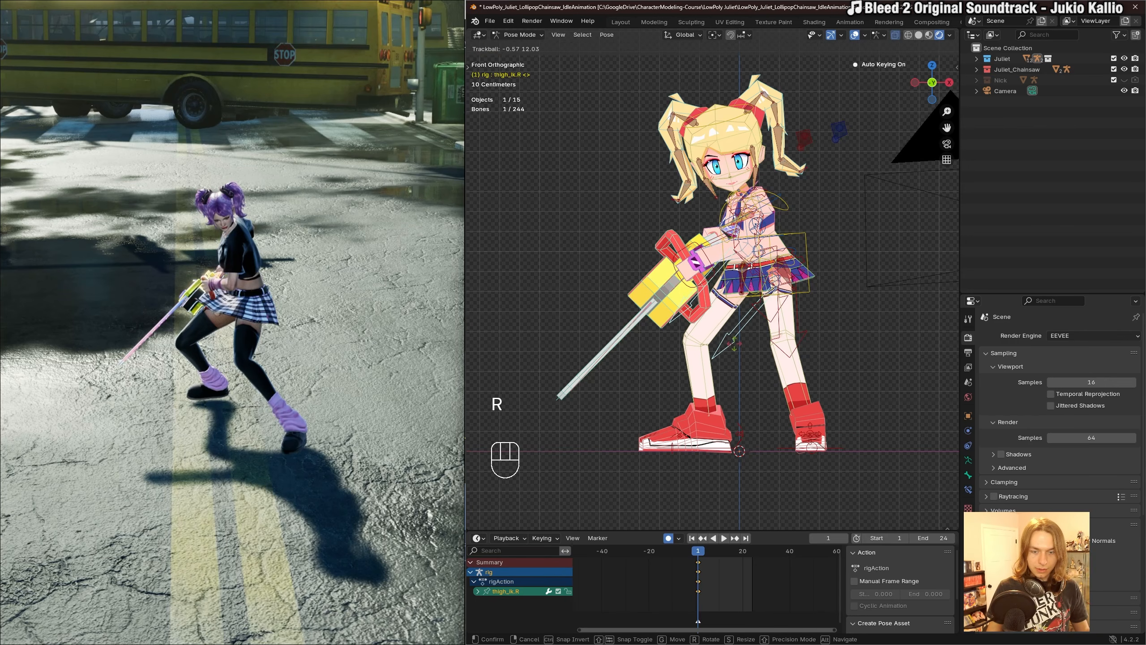
{"action": "left_click", "coordinate": [722, 436]}
Move the torso and both hand IK controls together by about -0.07 m in X and -0.13 m in Z in the front view.
{"action": "scroll", "coordinate": [722, 436], "scroll_direction": "down", "scroll_amount": 1}
{"action": "left_click", "coordinate": [792, 277]}
{"action": "left_click", "coordinate": [835, 311]}
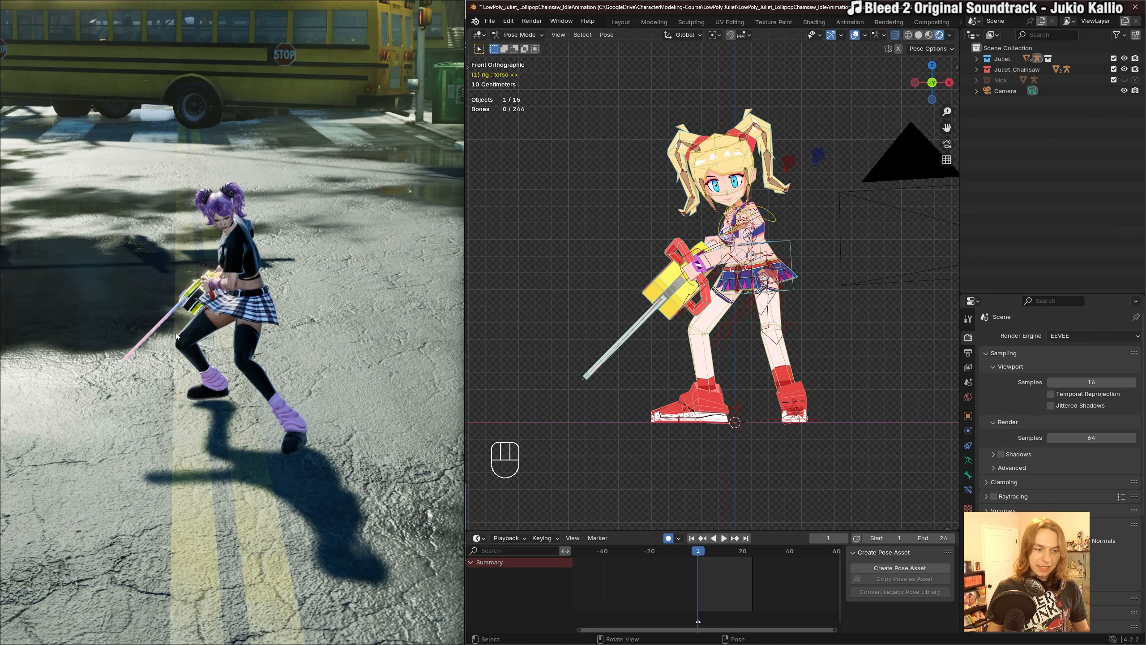
{"action": "left_click", "coordinate": [792, 258]}
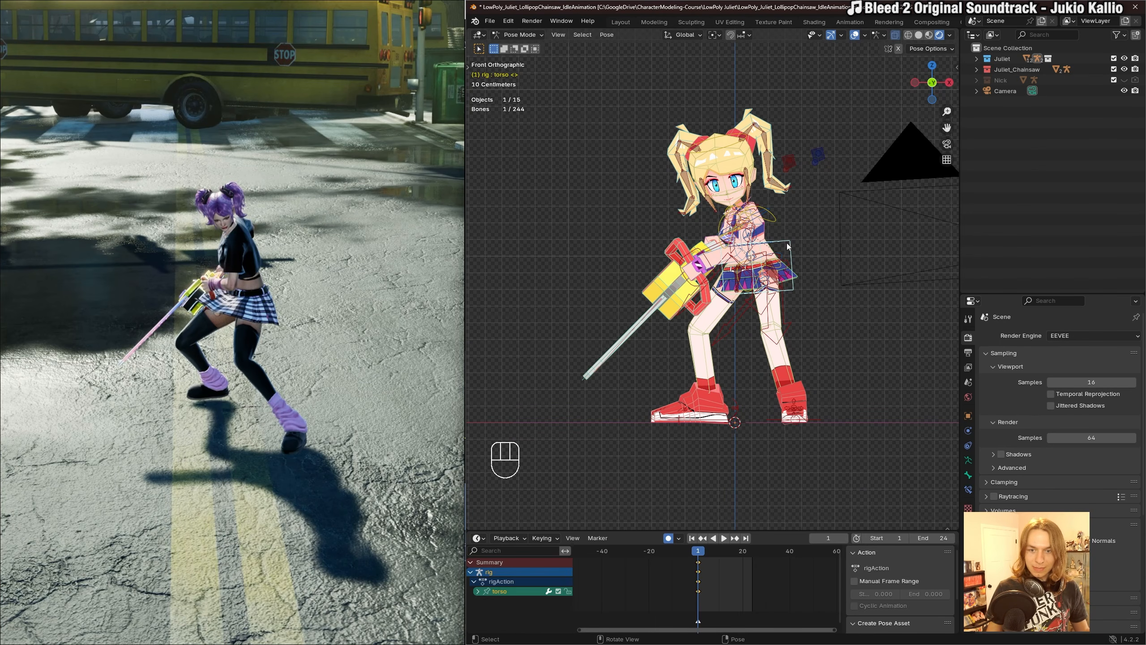
{"action": "scroll", "coordinate": [848, 216], "scroll_direction": "up", "scroll_amount": 4}
{"action": "middle_click_drag", "start_coordinate": [860, 207], "coordinate": [668, 269], "text": "shift"}
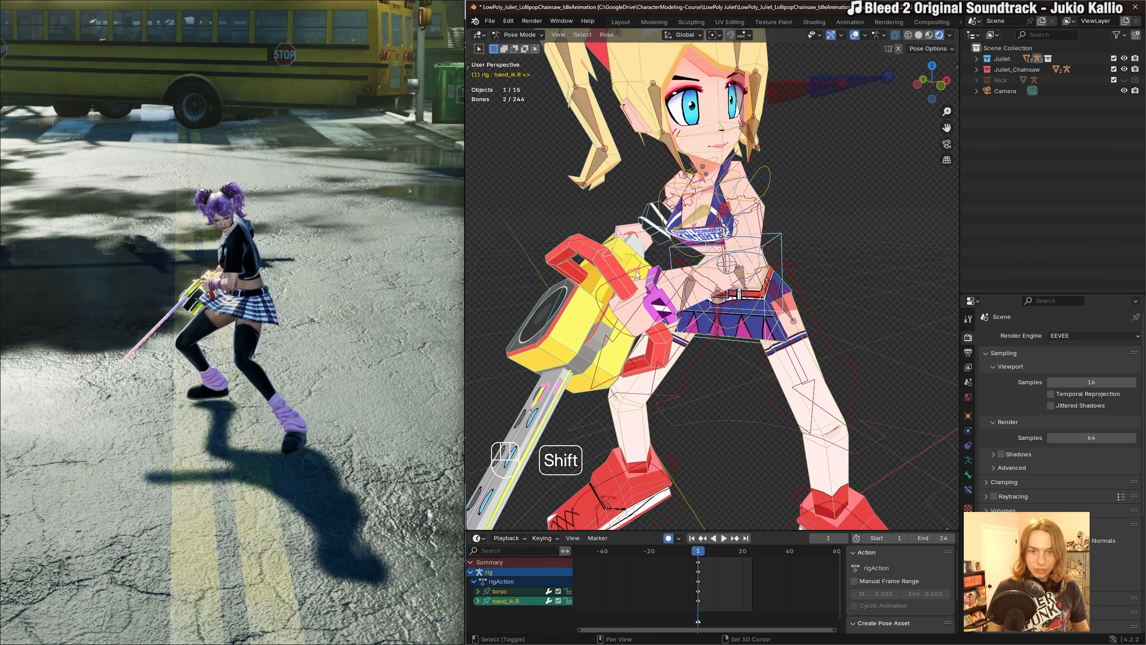
{"action": "middle_click_drag", "start_coordinate": [676, 264], "coordinate": [807, 272]}
{"action": "scroll", "coordinate": [799, 284], "scroll_direction": "down", "scroll_amount": 2}
{"action": "key", "text": "g"}
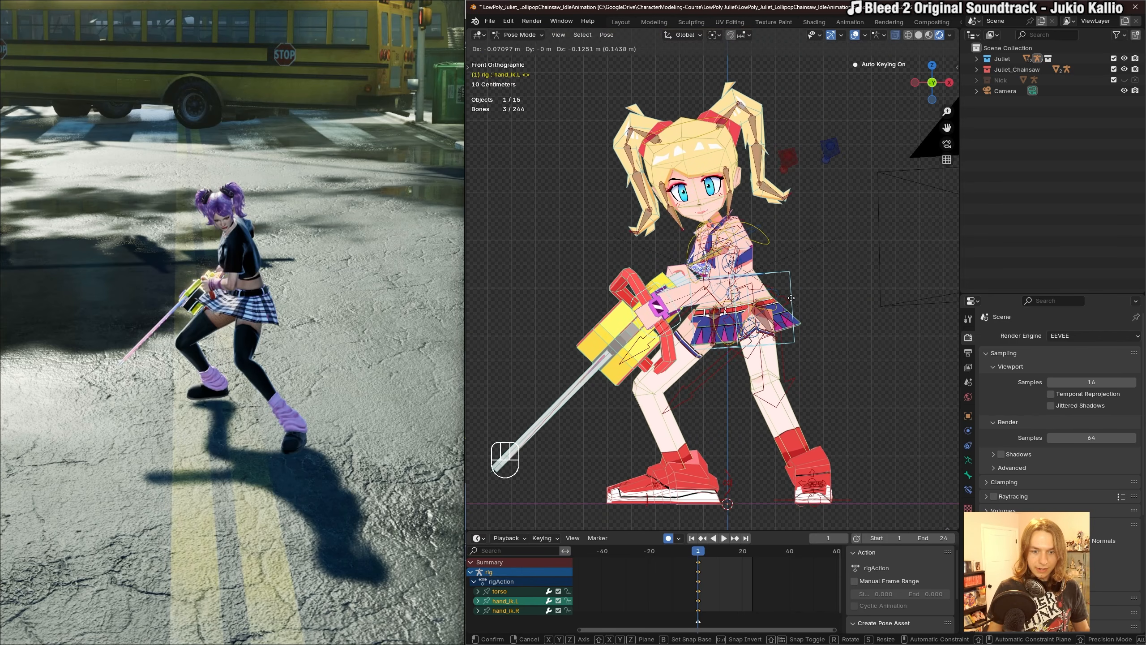
{"action": "left_click", "coordinate": [791, 299]}
Nudge the torso and both hand IK controls by -0.005379 m in X and 0.026893 m in Z.
{"action": "scroll", "coordinate": [765, 302], "scroll_direction": "down", "scroll_amount": 2}
{"action": "key", "text": "g"}
{"action": "left_click", "coordinate": [764, 299]}
Switch the model to the left orthographic view and bring up the side-view chainsaw stance on the reference board.
{"action": "middle_click_drag", "start_coordinate": [764, 298], "coordinate": [872, 314]}
{"action": "scroll", "coordinate": [192, 272], "scroll_direction": "down", "scroll_amount": 8}
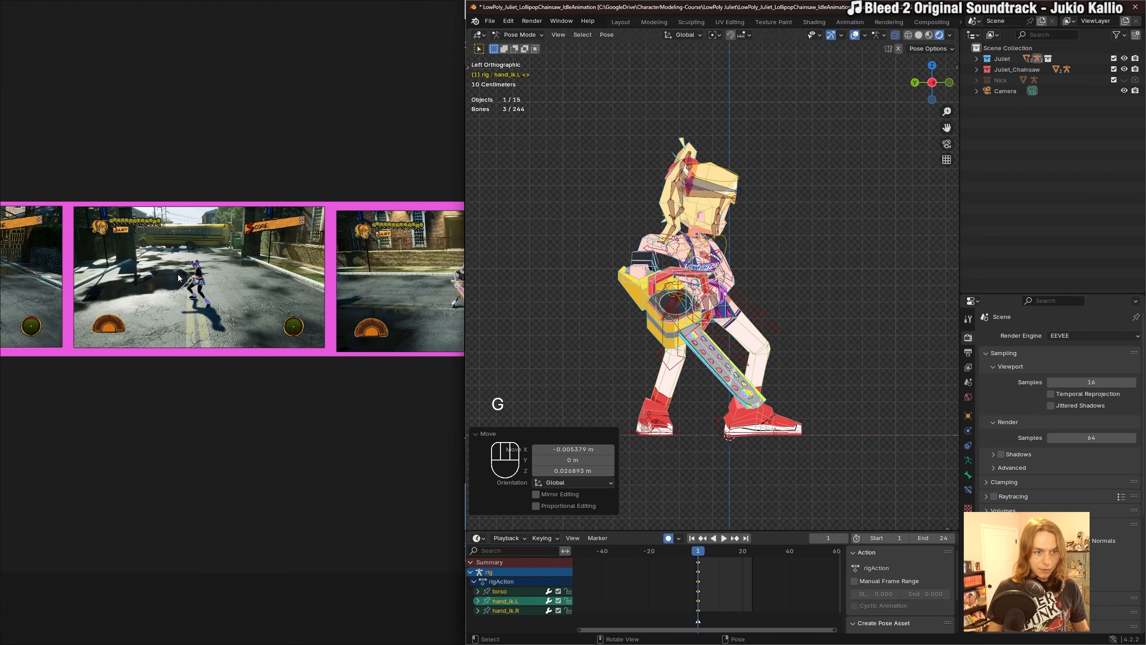
{"action": "middle_click_drag", "start_coordinate": [192, 278], "coordinate": [294, 295]}
{"action": "middle_click_drag", "start_coordinate": [406, 300], "coordinate": [109, 282]}
{"action": "scroll", "coordinate": [270, 285], "scroll_direction": "up", "scroll_amount": 6}
{"action": "middle_click_drag", "start_coordinate": [296, 286], "coordinate": [273, 285]}
{"action": "scroll", "coordinate": [272, 284], "scroll_direction": "up", "scroll_amount": 1}
{"action": "scroll", "coordinate": [704, 291], "scroll_direction": "up", "scroll_amount": 2}
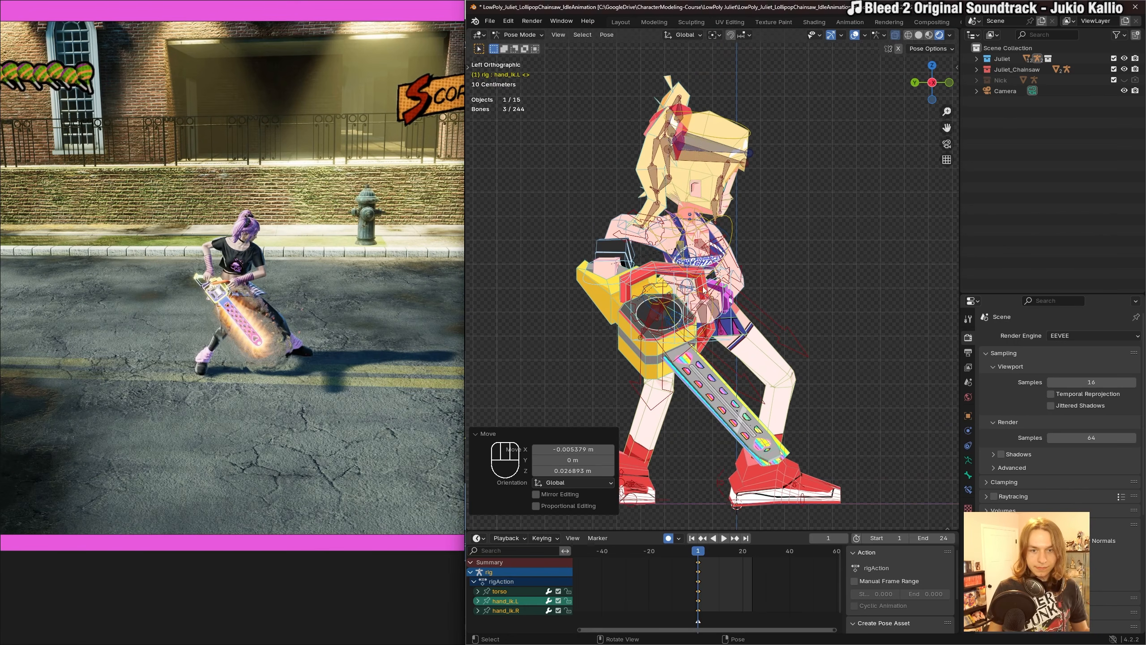
Deselect the torso and move both hand IK controls by -0.072834 m in Y and -0.052291 m in Z.
{"action": "middle_click_drag", "start_coordinate": [699, 285], "coordinate": [701, 281], "text": "shift"}
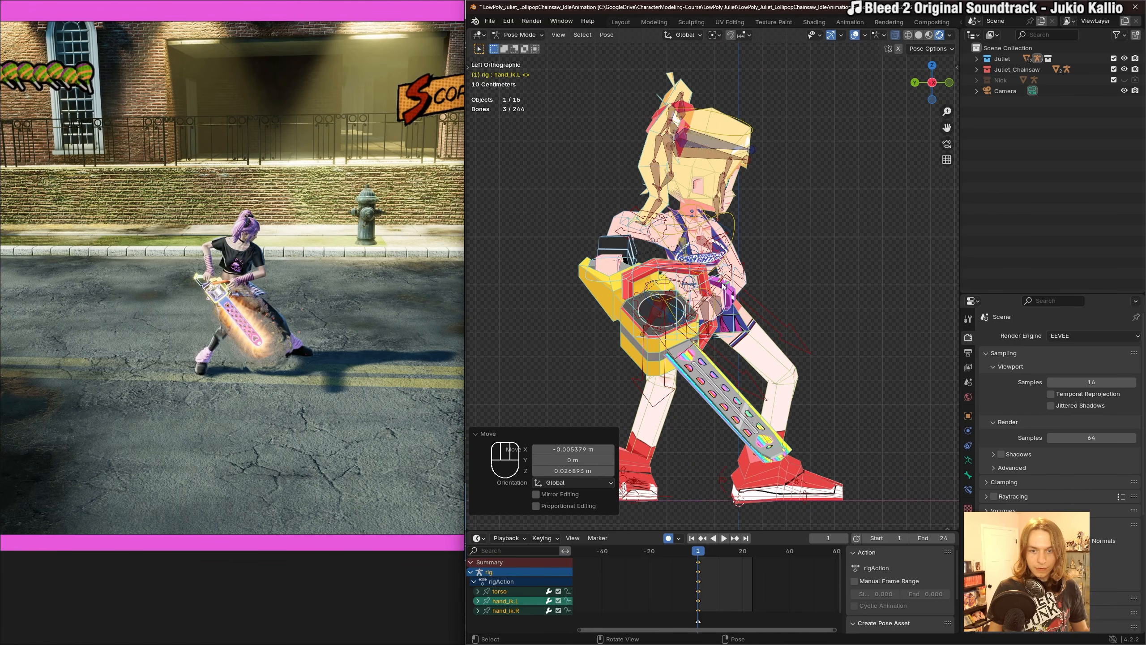
{"action": "left_click", "coordinate": [724, 285]}
{"action": "key", "text": "g"}
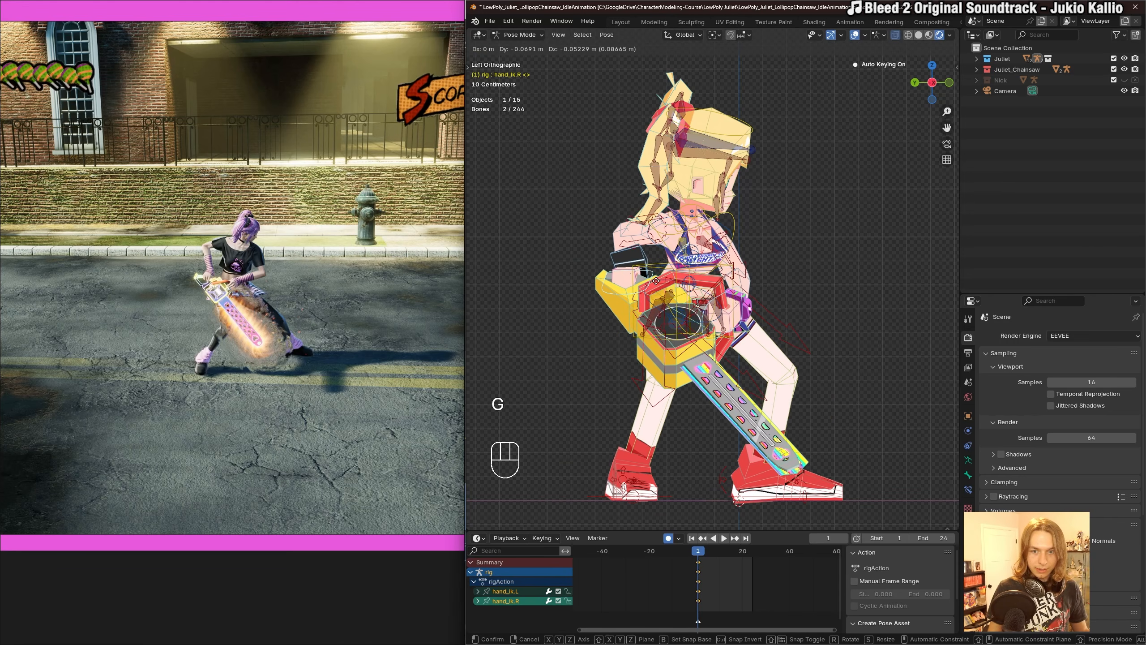
{"action": "left_click", "coordinate": [658, 285]}
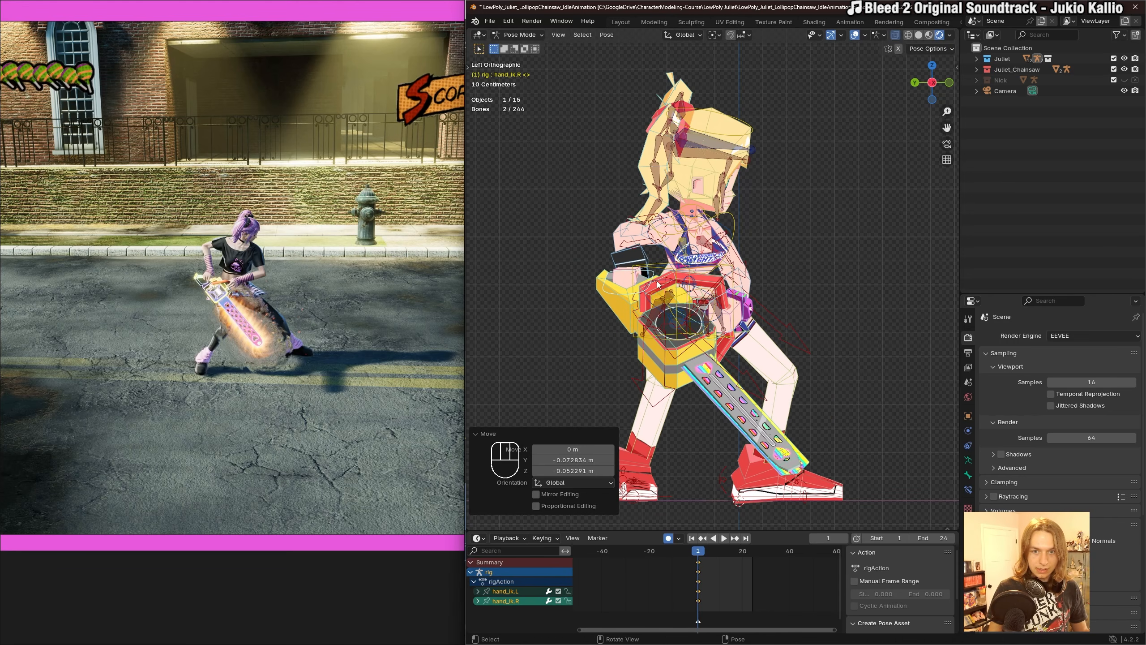
Rotate the chest control by about 12° in the left view, following the side-view reference.
{"action": "left_click", "coordinate": [700, 211]}
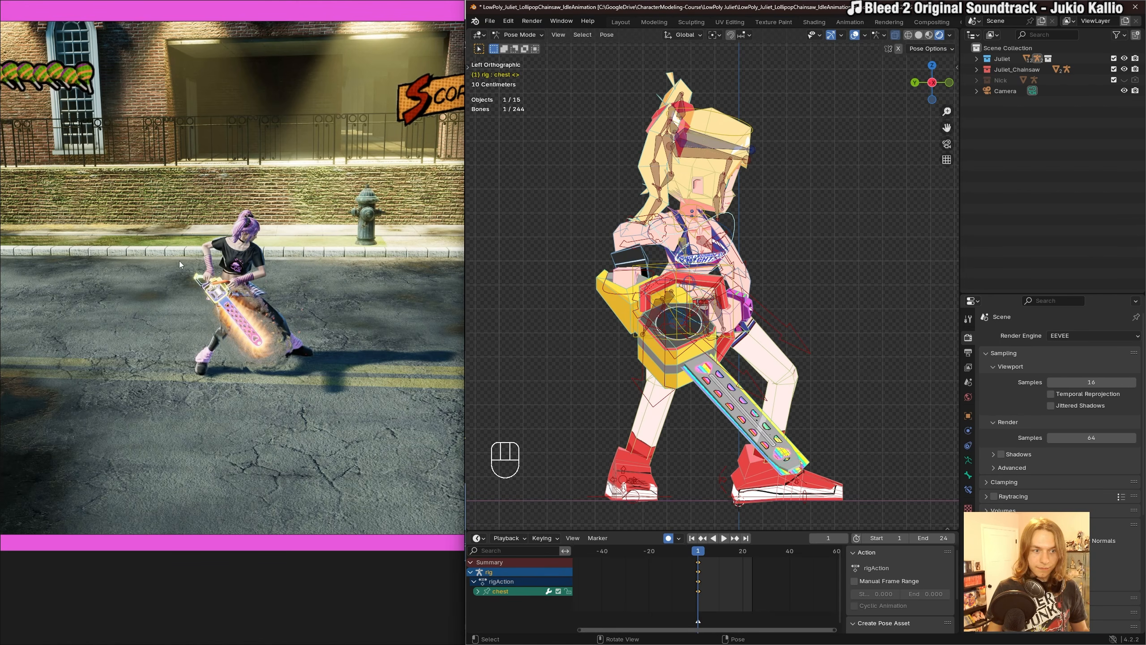
{"action": "scroll", "coordinate": [233, 231], "scroll_direction": "up", "scroll_amount": 2}
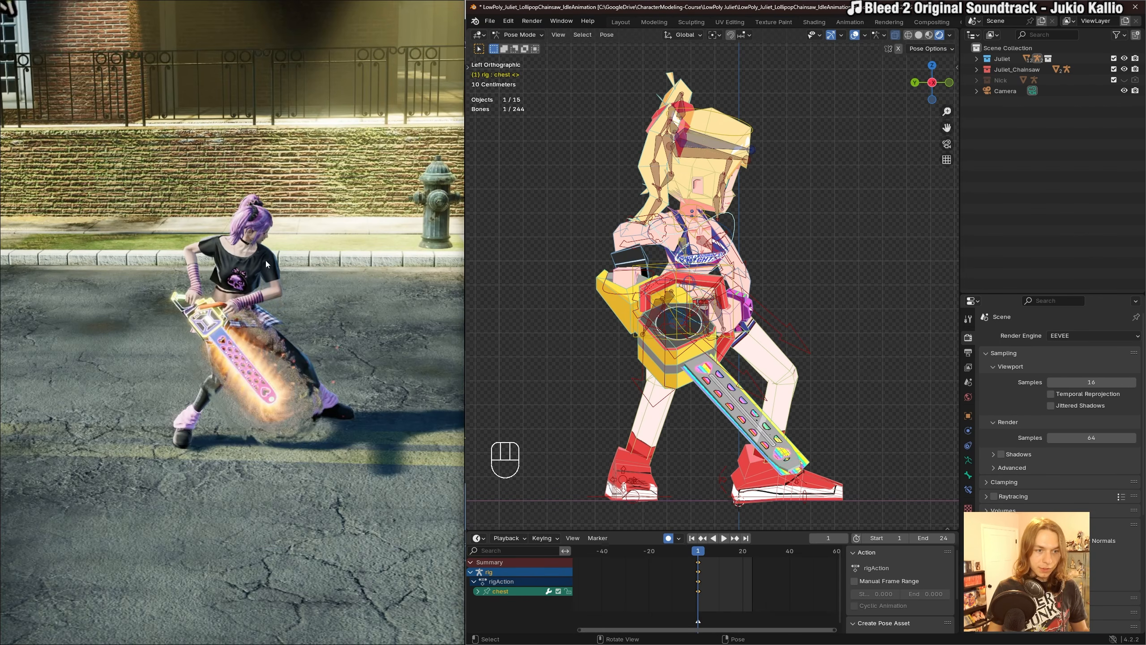
{"action": "scroll", "coordinate": [774, 208], "scroll_direction": "up", "scroll_amount": 3}
{"action": "key", "text": "r"}
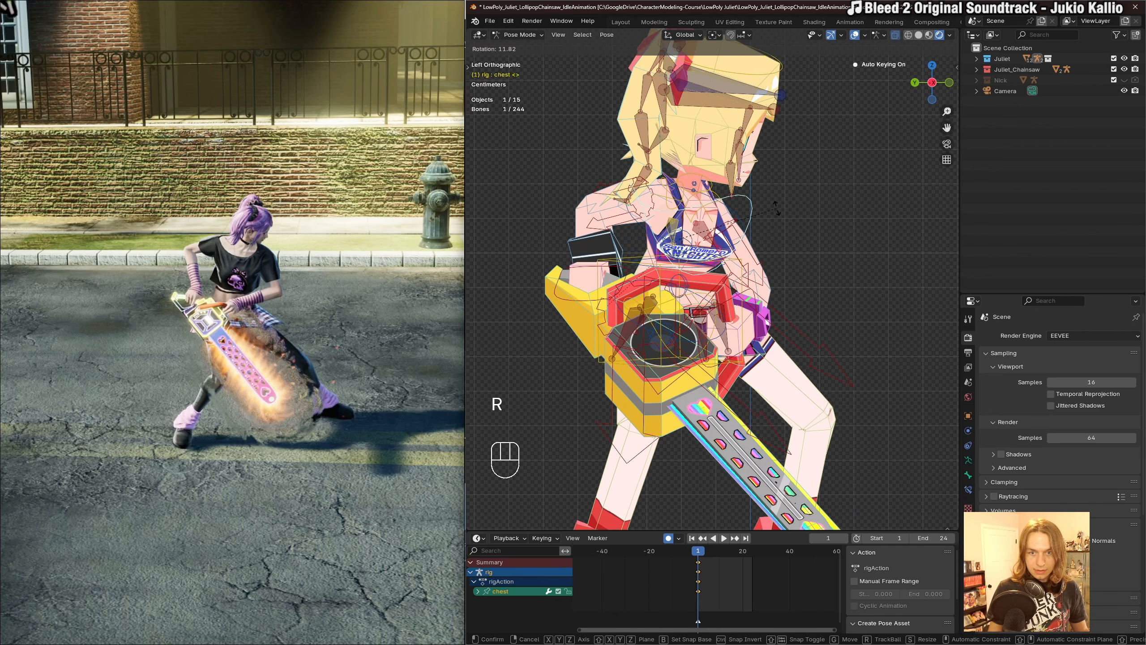
{"action": "left_click", "coordinate": [775, 208]}
Rotate the neck control by about 18° and the head control by 4.31° in the left view.
{"action": "left_click", "coordinate": [711, 183]}
{"action": "key", "text": "r"}
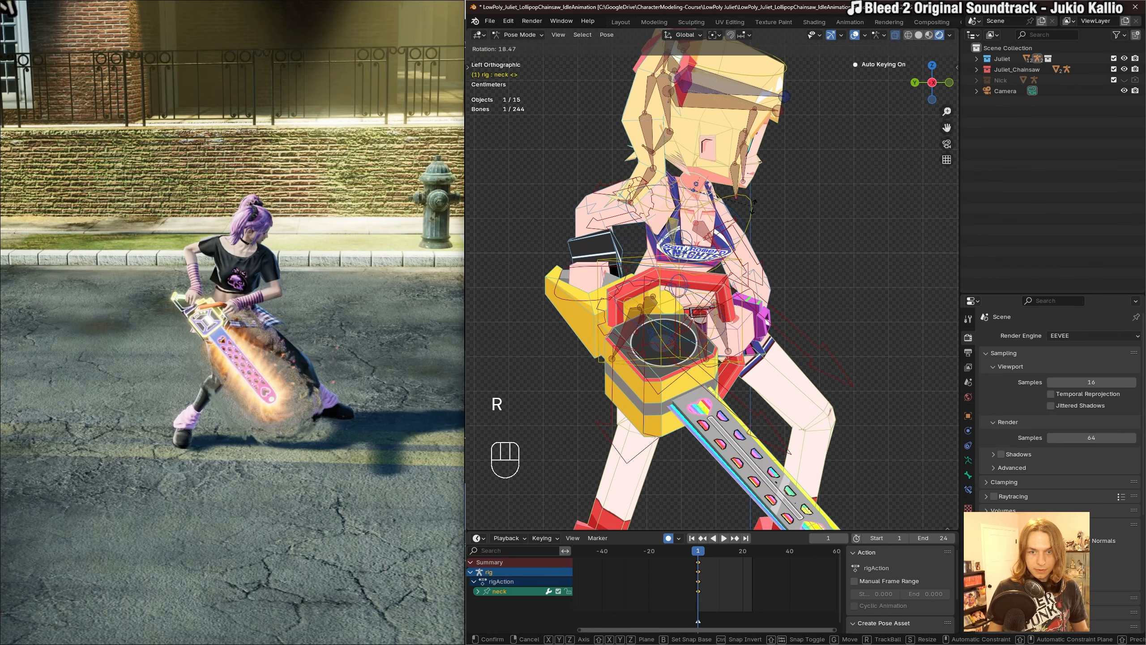
{"action": "left_click", "coordinate": [754, 205]}
{"action": "scroll", "coordinate": [754, 205], "scroll_direction": "down", "scroll_amount": 3}
{"action": "left_click", "coordinate": [753, 154]}
{"action": "key", "text": "r"}
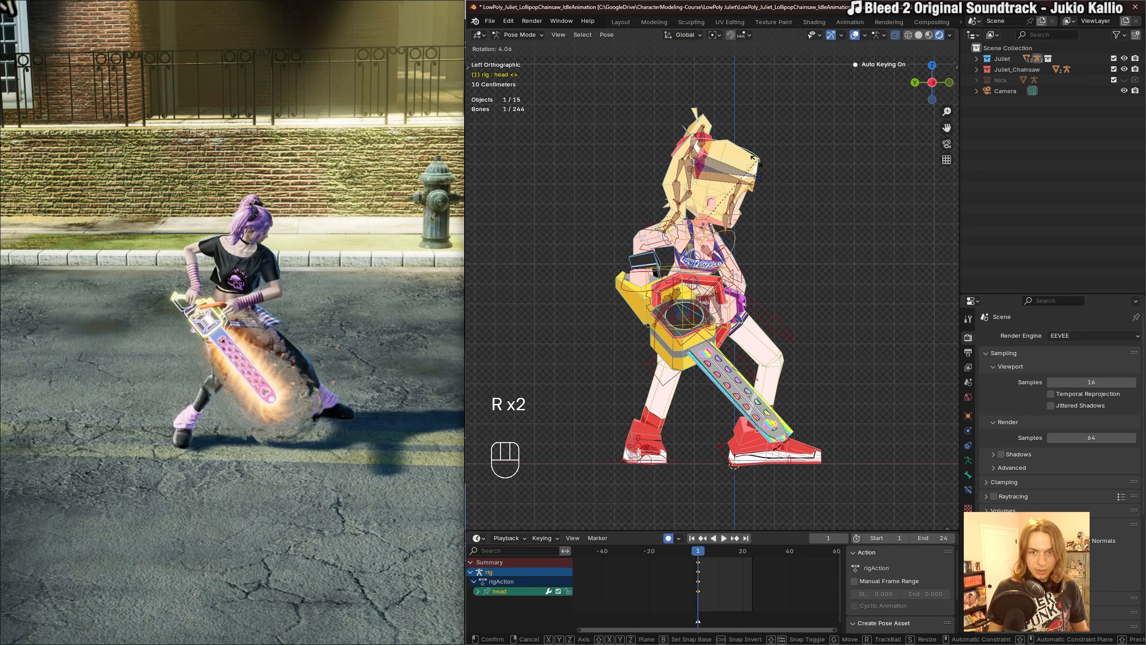
{"action": "left_click", "coordinate": [754, 159]}
Rotate the left upper arm IK control by -59.1° in the left view to redirect the elbow.
{"action": "middle_click_drag", "start_coordinate": [773, 227], "coordinate": [762, 227], "text": "shift"}
{"action": "scroll", "coordinate": [750, 266], "scroll_direction": "up", "scroll_amount": 1}
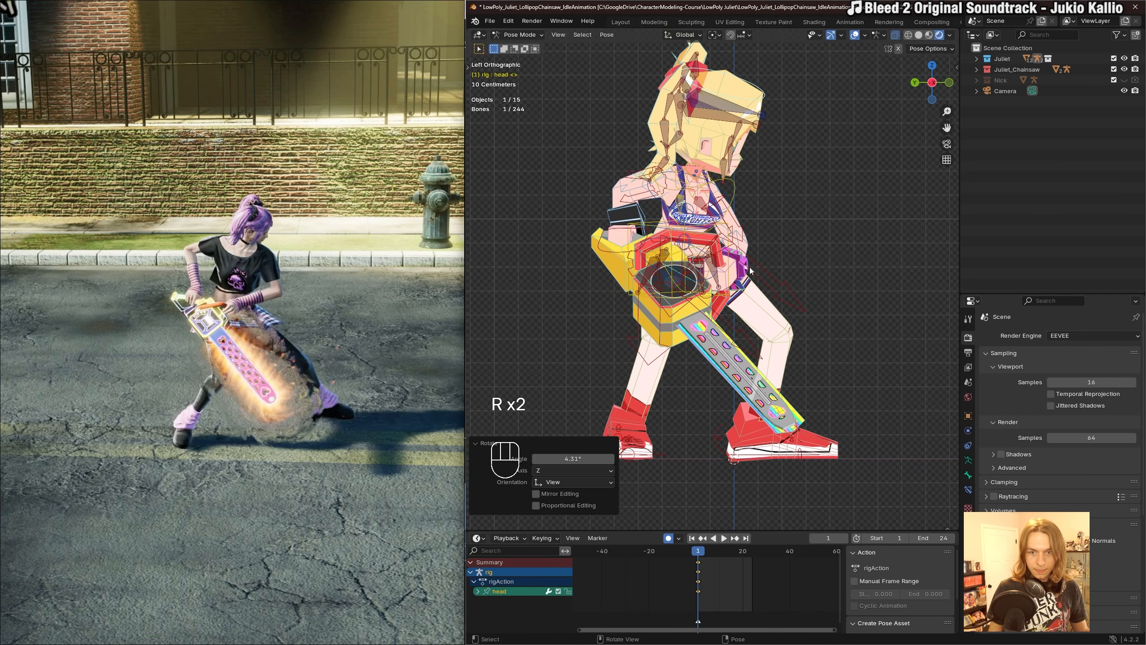
{"action": "left_click", "coordinate": [743, 232]}
{"action": "key", "text": "r"}
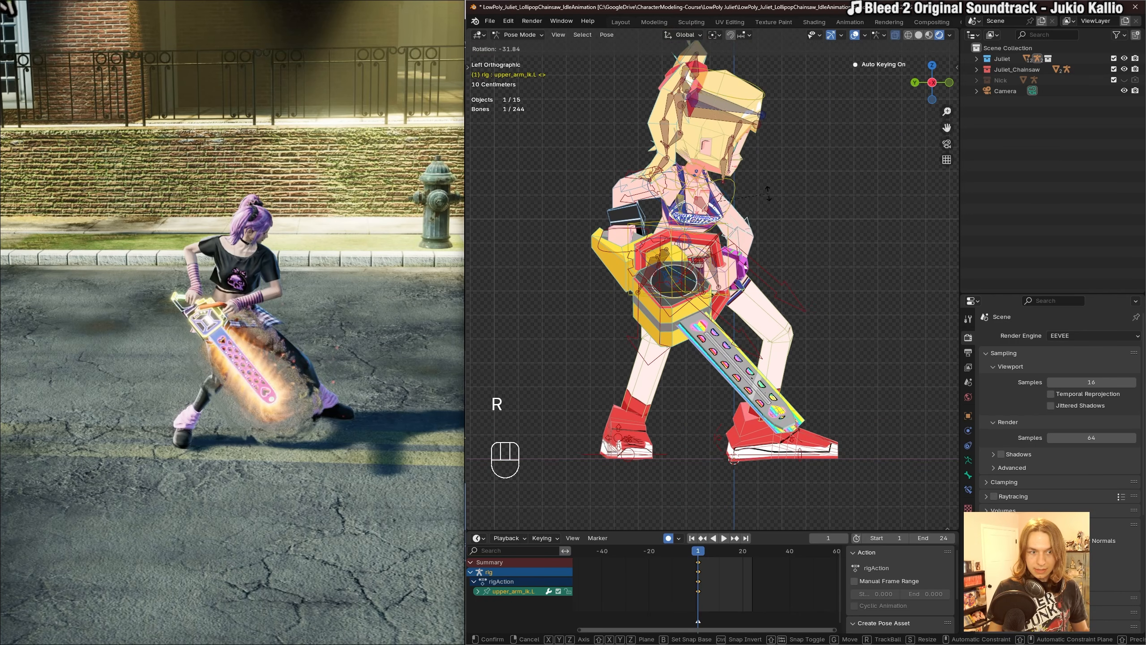
{"action": "left_click", "coordinate": [751, 202]}
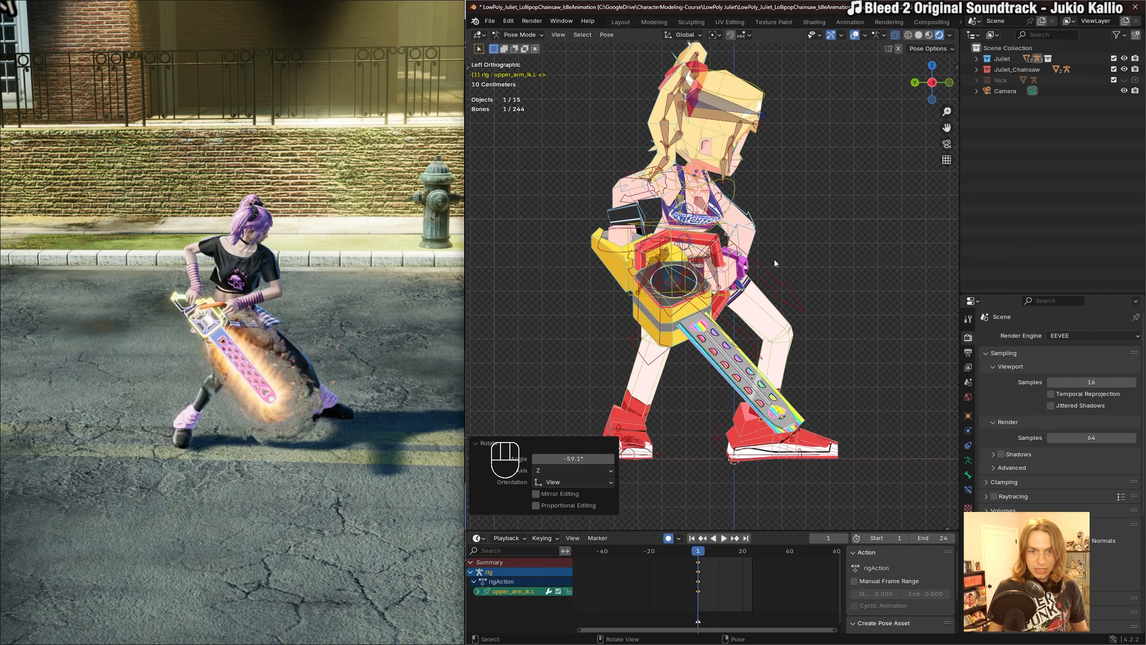
Rotate the right thigh IK control in the left view.
{"action": "left_click", "coordinate": [688, 302]}
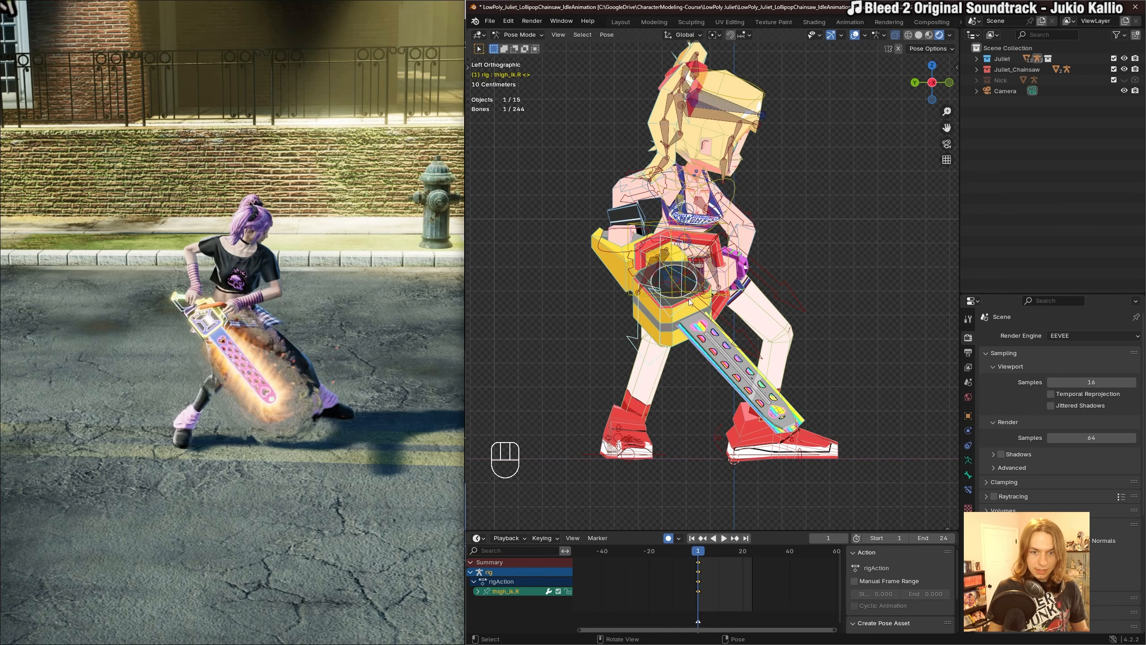
{"action": "key", "text": "r"}
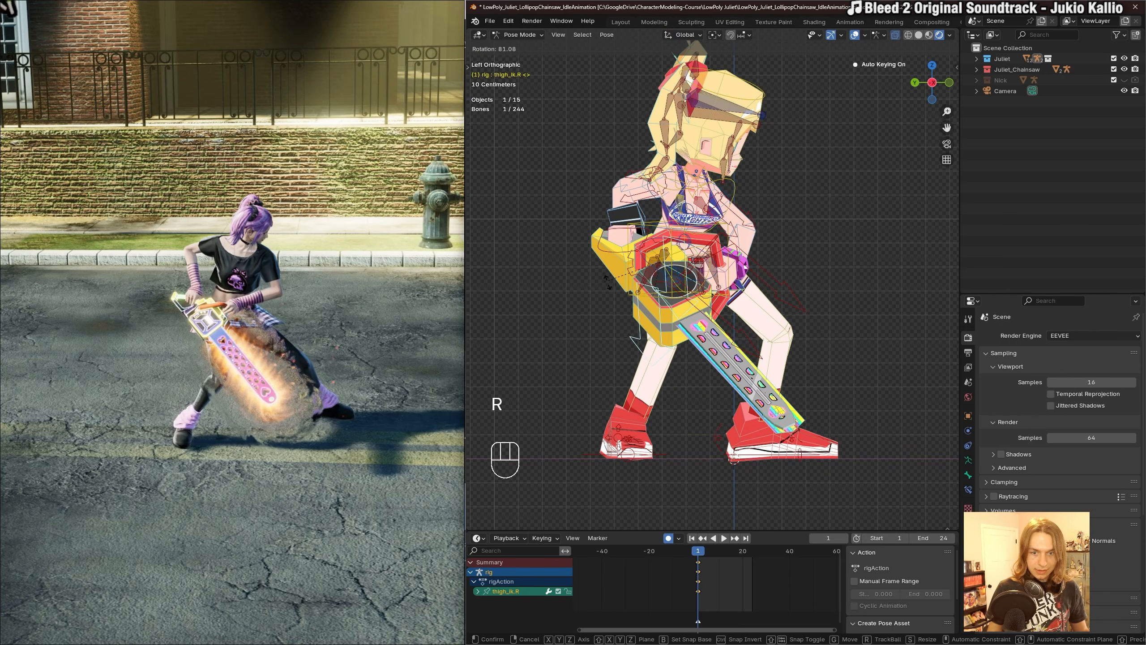
{"action": "left_click", "coordinate": [632, 285]}
Move the left foot IK control forward along the global Y axis to widen the stance.
{"action": "left_click", "coordinate": [815, 457]}
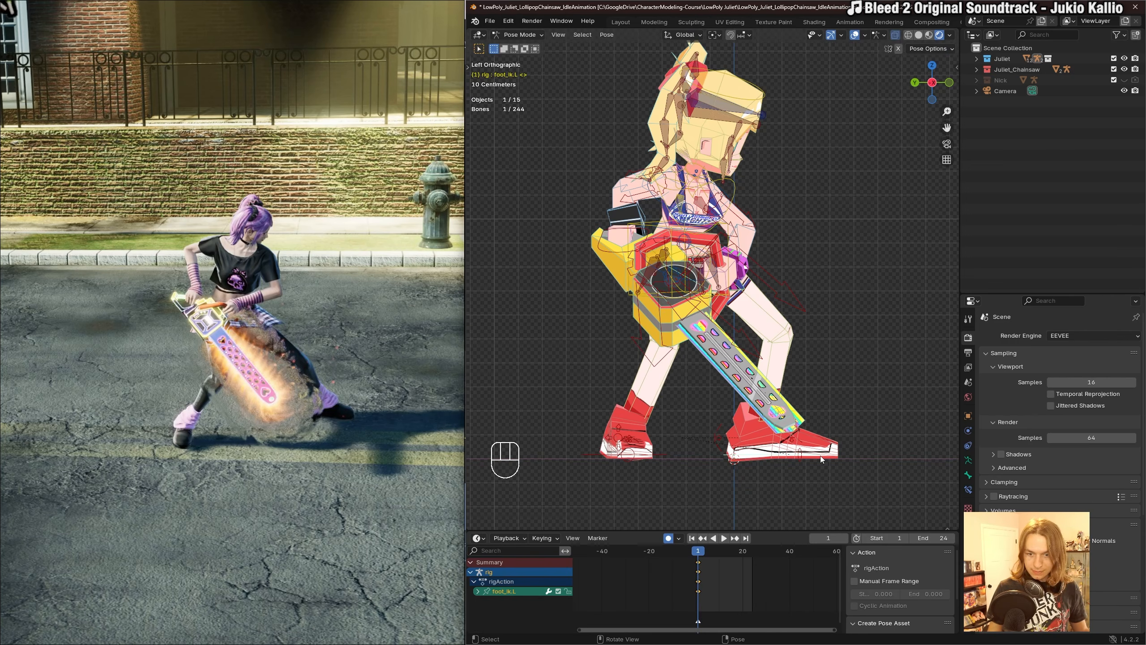
{"action": "key", "text": "g"}
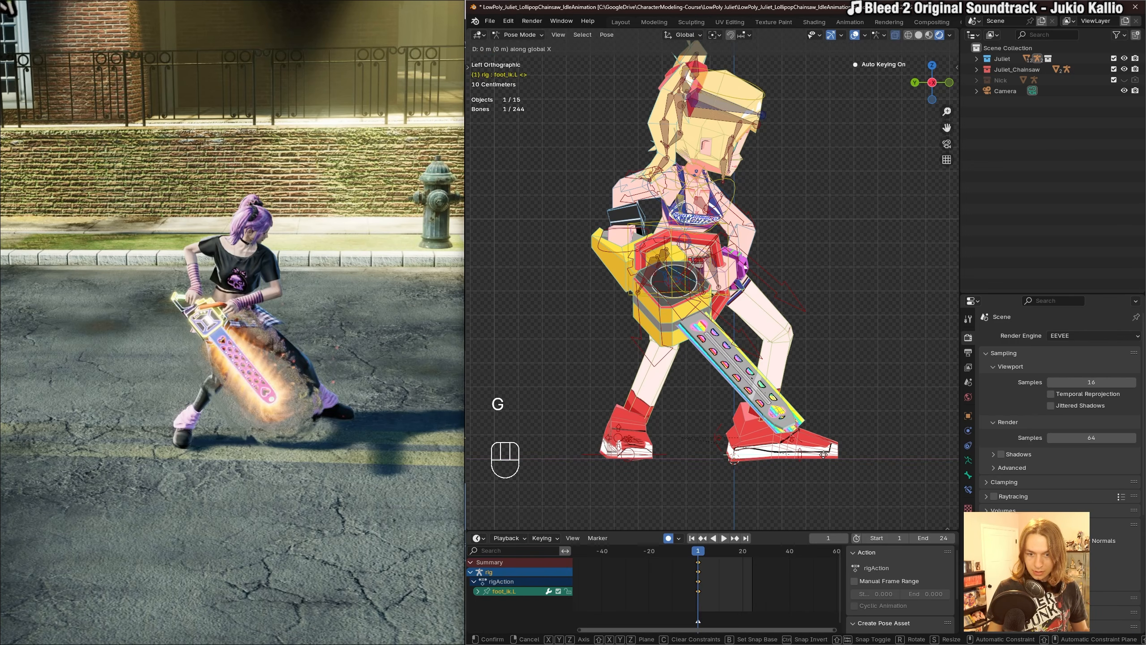
{"action": "key", "text": "y"}
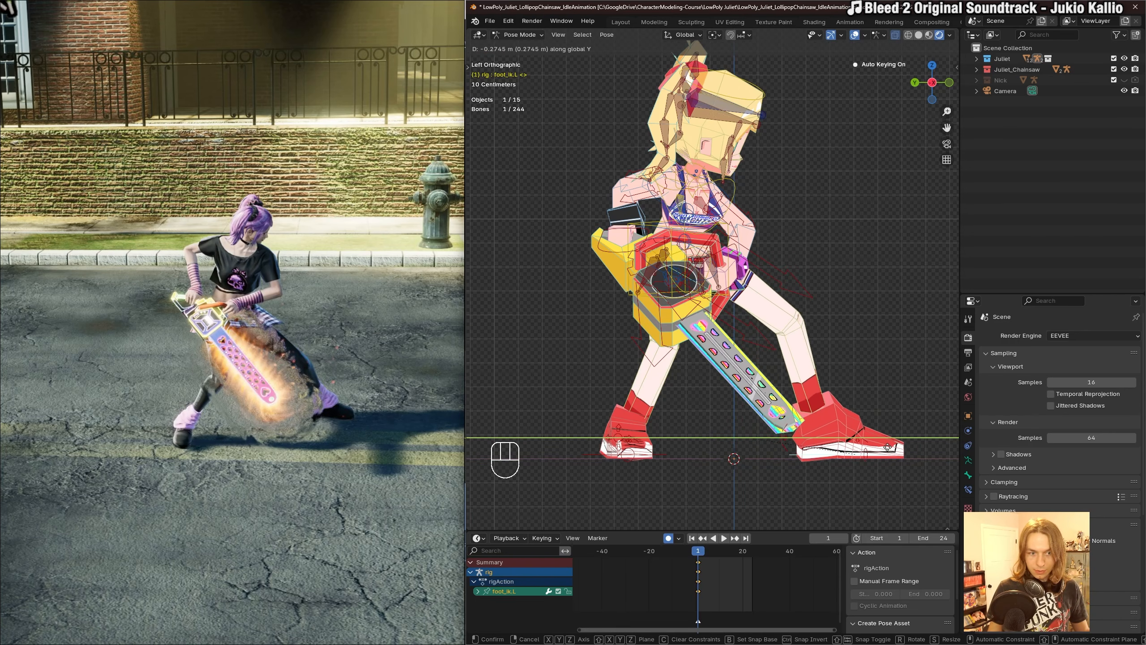
{"action": "left_click", "coordinate": [779, 444]}
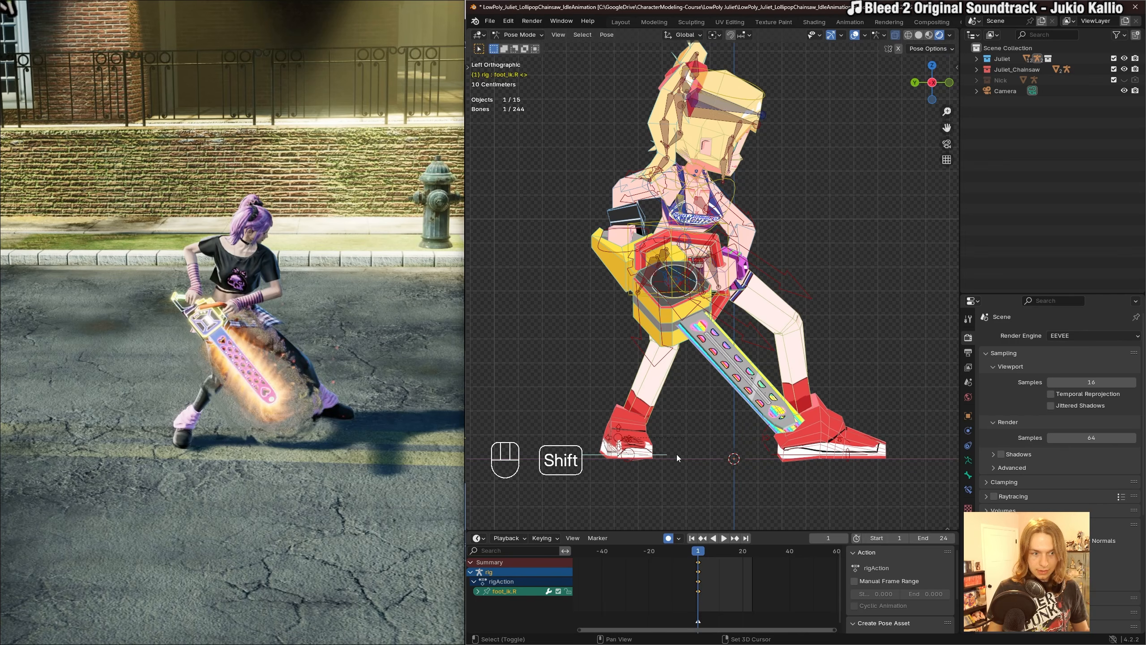
Move the right foot IK control back 0.070967 m along Y and rotate it -2.89° about global Z.
{"action": "middle_click_drag", "start_coordinate": [677, 454], "coordinate": [722, 440], "text": "shift"}
{"action": "left_click", "coordinate": [721, 440]}
{"action": "key", "text": "g"}
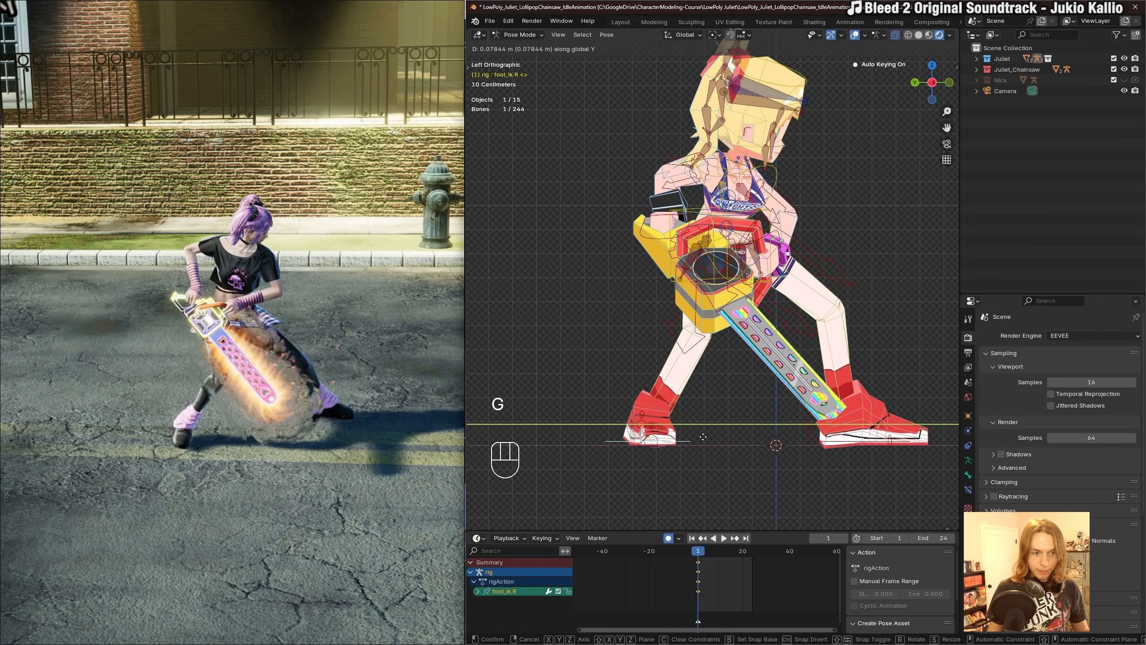
{"action": "left_click", "coordinate": [705, 435]}
{"action": "key", "text": "r"}
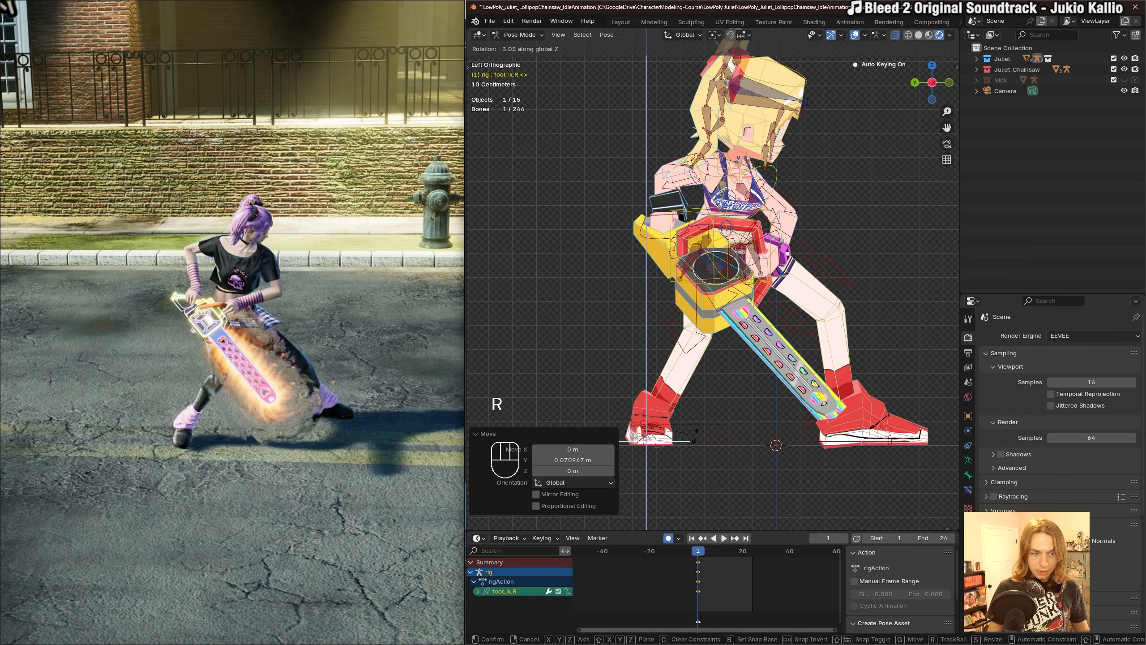
{"action": "left_click", "coordinate": [705, 439]}
Review the whole pose from the front and in perspective with overlays temporarily hidden, and save the file.
{"action": "middle_click_drag", "start_coordinate": [789, 424], "coordinate": [736, 417], "text": "alt"}
{"action": "scroll", "coordinate": [781, 383], "scroll_direction": "down", "scroll_amount": 1}
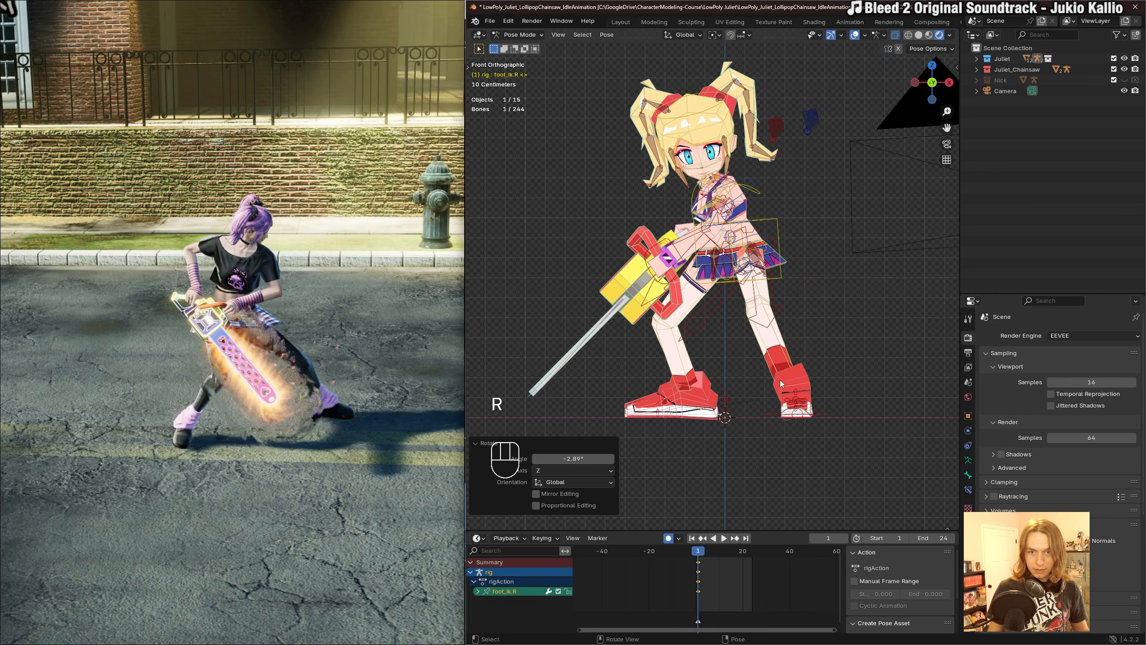
{"action": "middle_click_drag", "start_coordinate": [783, 310], "coordinate": [826, 376], "text": "shift"}
{"action": "scroll", "coordinate": [795, 359], "scroll_direction": "up", "scroll_amount": 1}
{"action": "scroll", "coordinate": [826, 376], "scroll_direction": "up", "scroll_amount": 1}
{"action": "middle_click_drag", "start_coordinate": [826, 375], "coordinate": [821, 340], "text": "shift"}
{"action": "scroll", "coordinate": [820, 355], "scroll_direction": "down", "scroll_amount": 1}
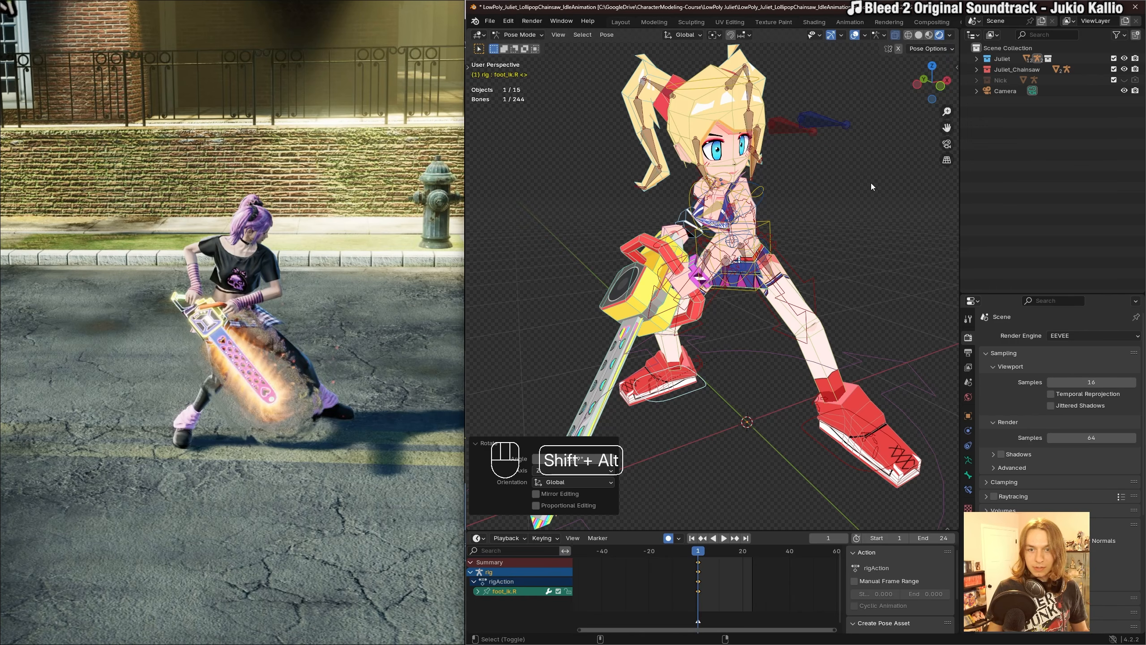
{"action": "key", "text": "shift+alt+z"}
{"action": "middle_click_drag", "start_coordinate": [828, 229], "coordinate": [795, 203]}
{"action": "key", "text": "shift+alt+z"}
{"action": "scroll", "coordinate": [760, 230], "scroll_direction": "up", "scroll_amount": 3}
{"action": "key", "text": "ctrl+s"}
Move the Eye_Control bone by -0.53598 m in X and 1.6528 m in Z in the front view.
{"action": "left_click", "coordinate": [784, 181]}
{"action": "scroll", "coordinate": [803, 207], "scroll_direction": "up", "scroll_amount": 1}
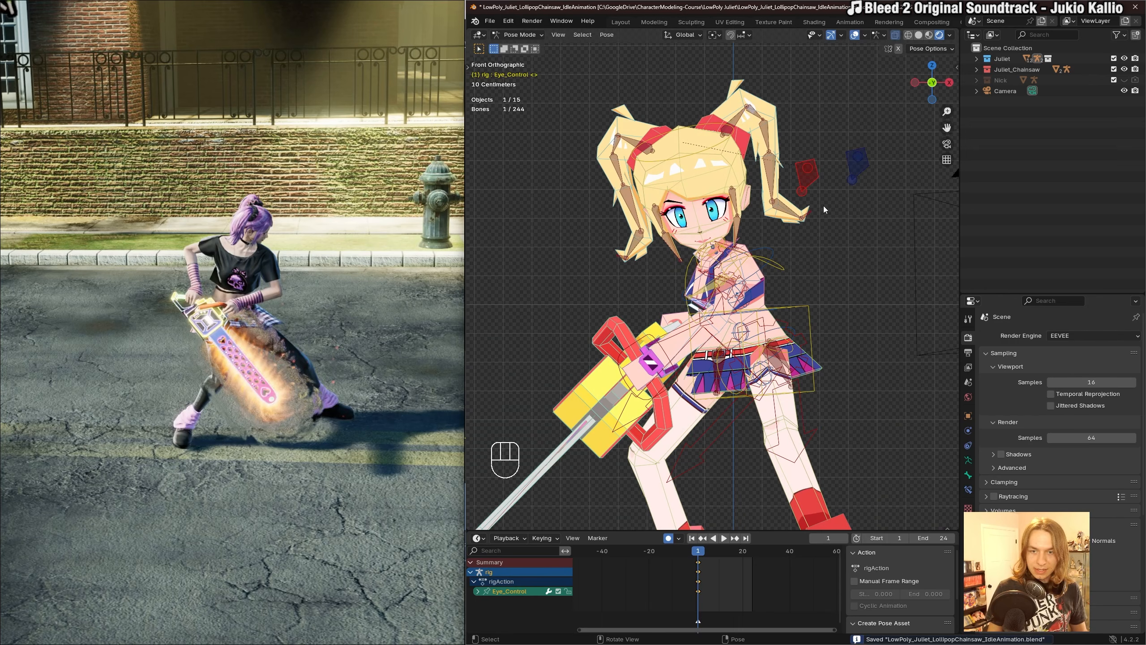
{"action": "middle_click_drag", "start_coordinate": [827, 216], "coordinate": [846, 238], "text": "shift"}
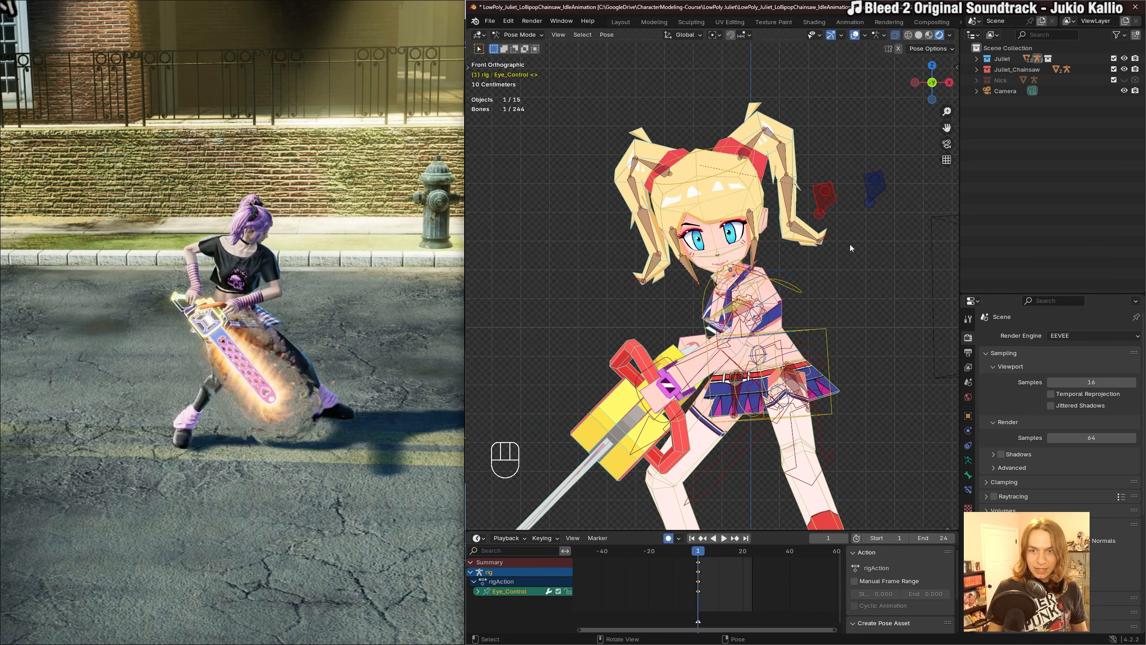
{"action": "scroll", "coordinate": [851, 254], "scroll_direction": "down", "scroll_amount": 1}
{"action": "key", "text": "g"}
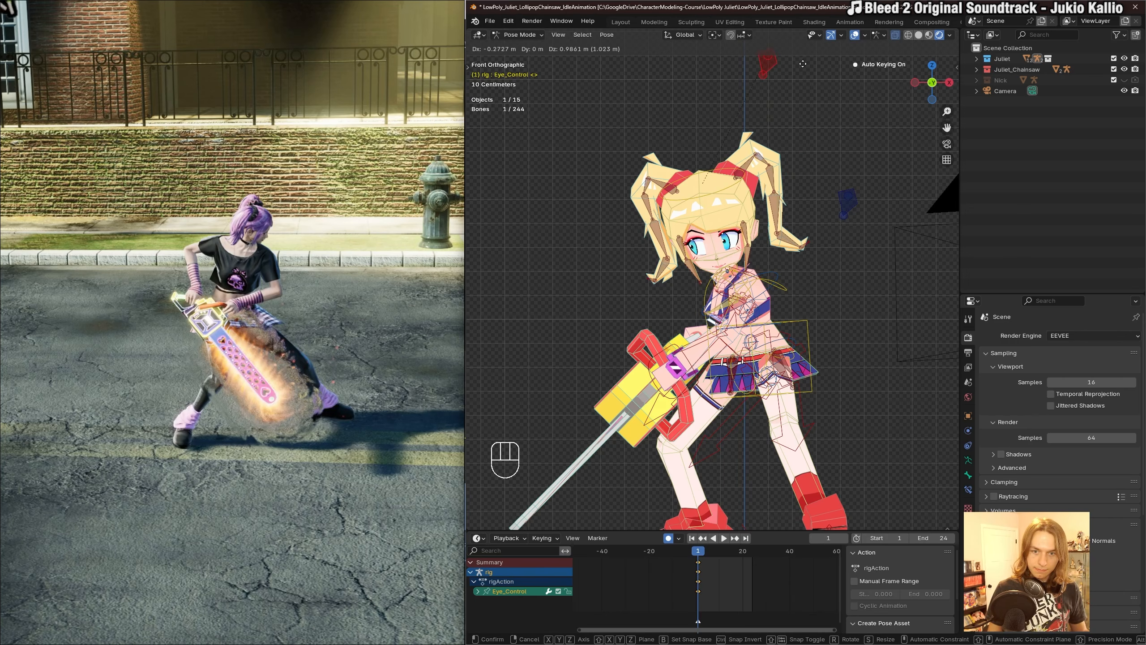
{"action": "left_click", "coordinate": [740, 406]}
Rotate the head bone by trackball about -10.3° and 1.15°, followed by a fine -0.573° adjustment.
{"action": "scroll", "coordinate": [741, 247], "scroll_direction": "up", "scroll_amount": 2}
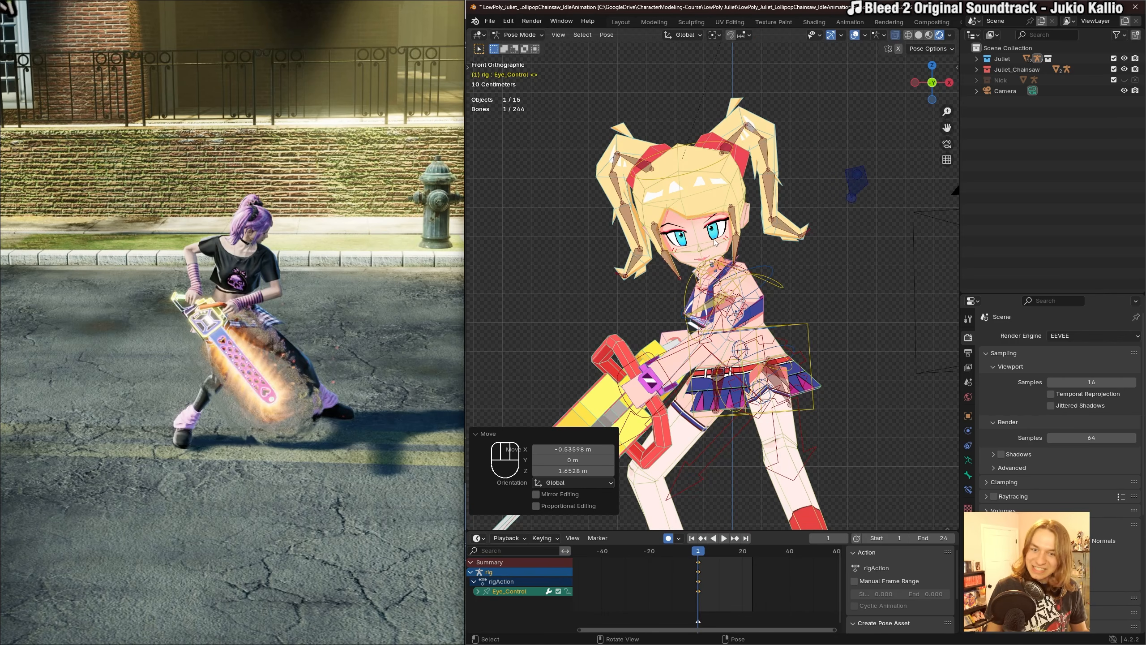
{"action": "left_click", "coordinate": [689, 172]}
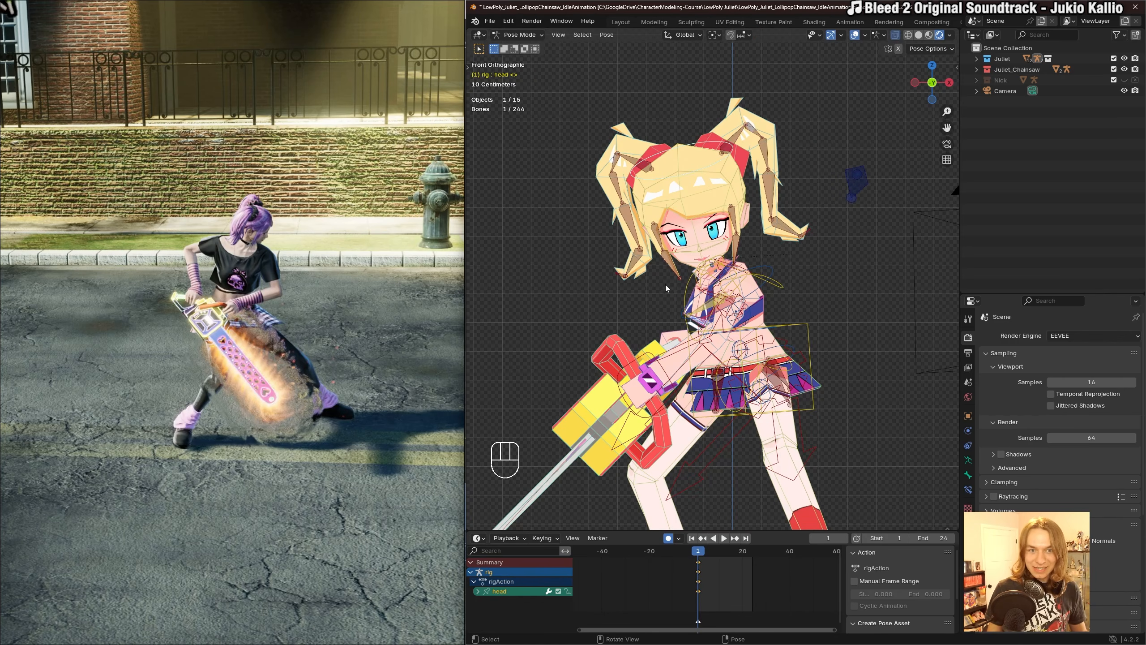
{"action": "key", "text": "r"}
{"action": "key", "text": "r"}
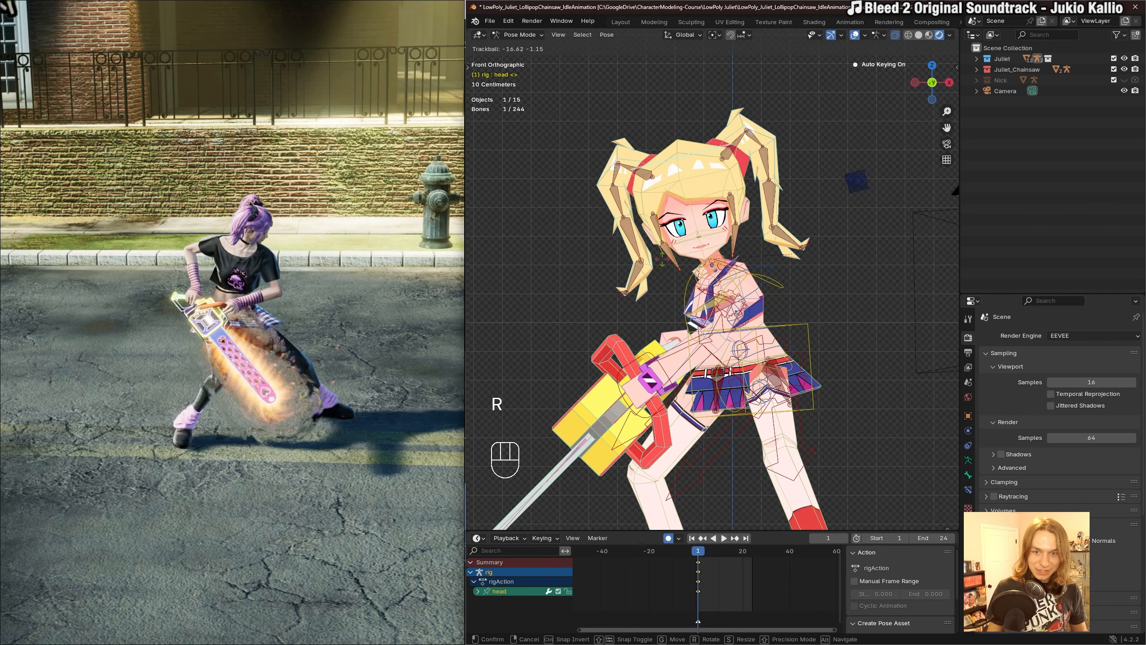
{"action": "left_click", "coordinate": [675, 266]}
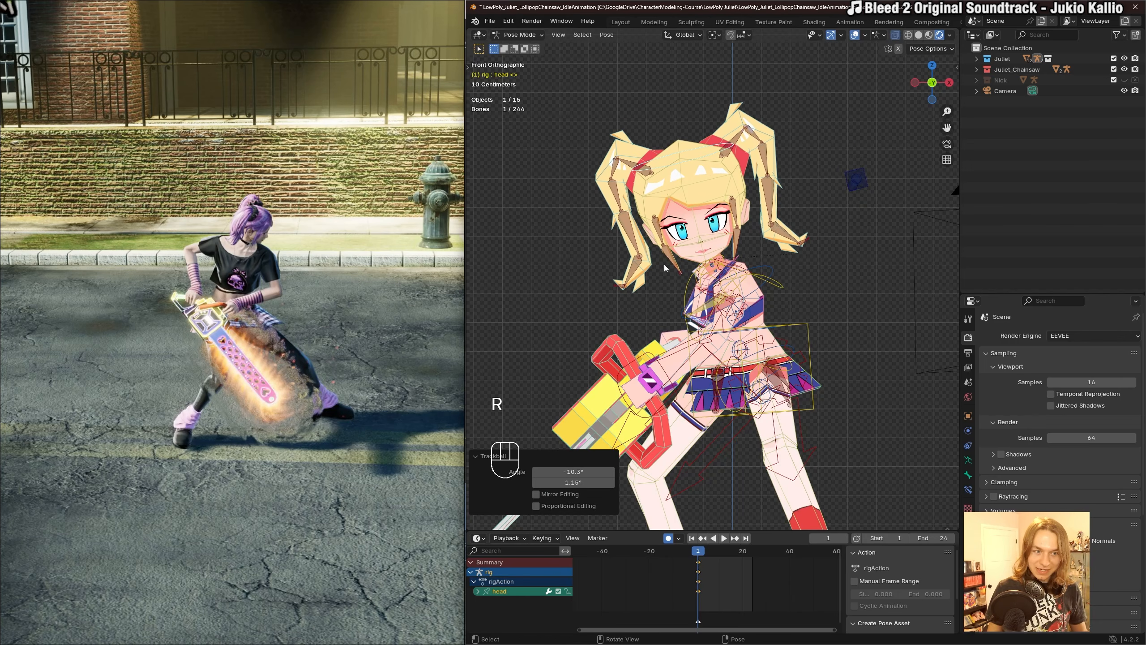
{"action": "left_click", "coordinate": [685, 273]}
{"action": "left_click", "coordinate": [723, 259]}
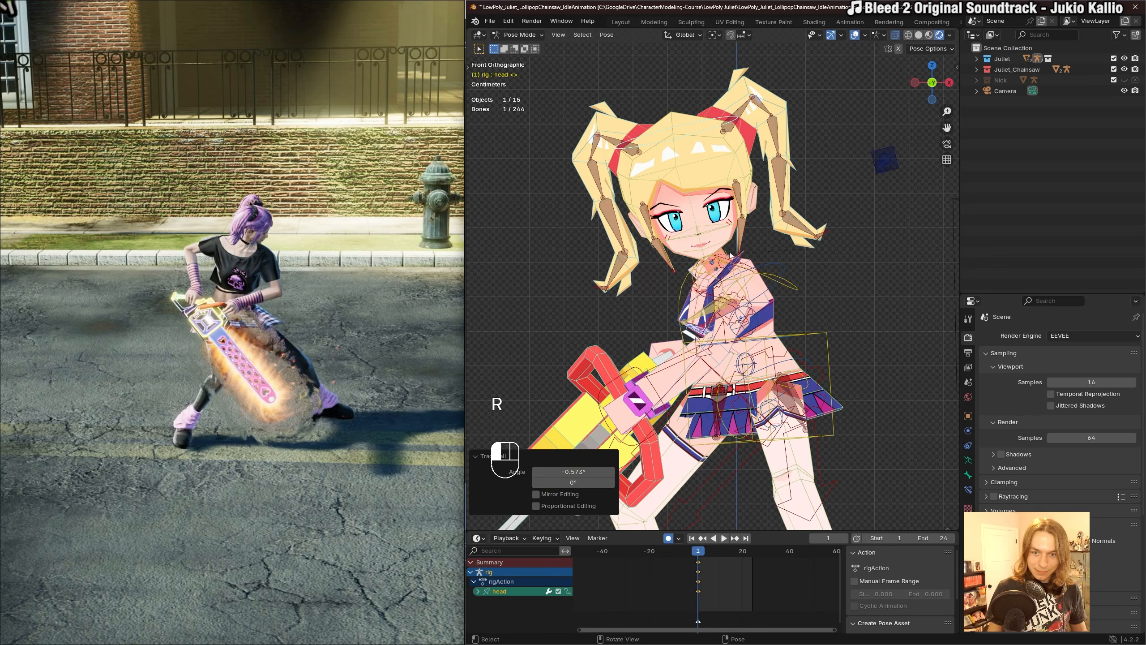
{"action": "scroll", "coordinate": [759, 264], "scroll_direction": "up", "scroll_amount": 5}
{"action": "key", "text": "g"}
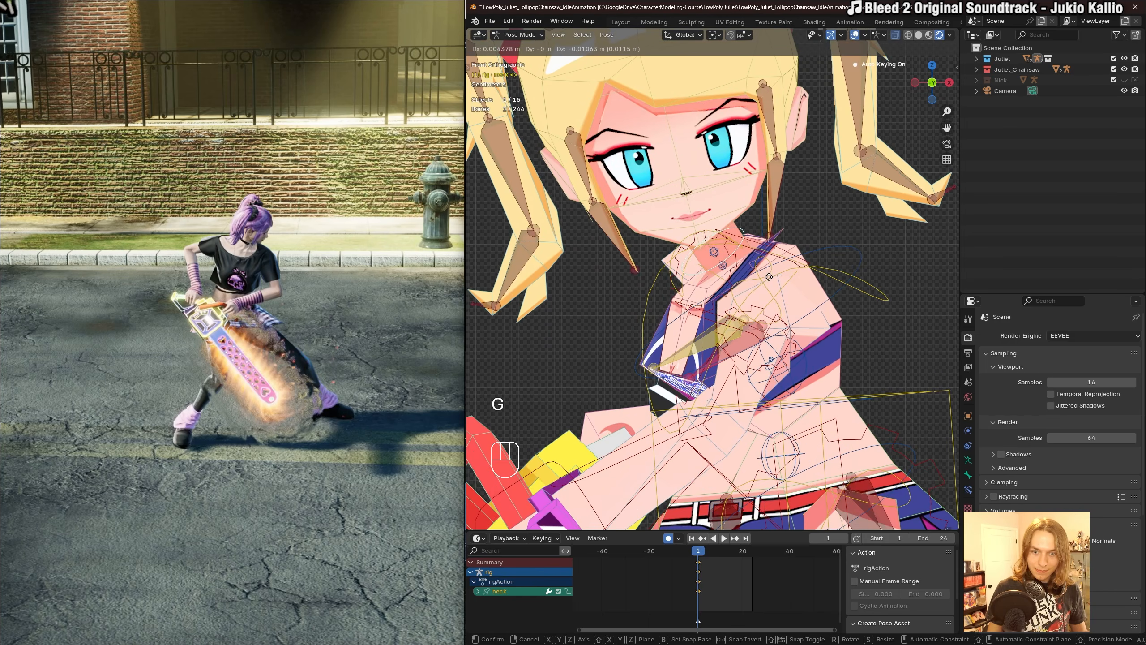
{"action": "left_click", "coordinate": [766, 273]}
{"action": "key", "text": "ctrl+z"}
Move the head bone by 0.008646 m in X and 0.002162 m in Z.
{"action": "scroll", "coordinate": [726, 233], "scroll_direction": "down", "scroll_amount": 3}
{"action": "left_click", "coordinate": [692, 103]}
{"action": "key", "text": "g"}
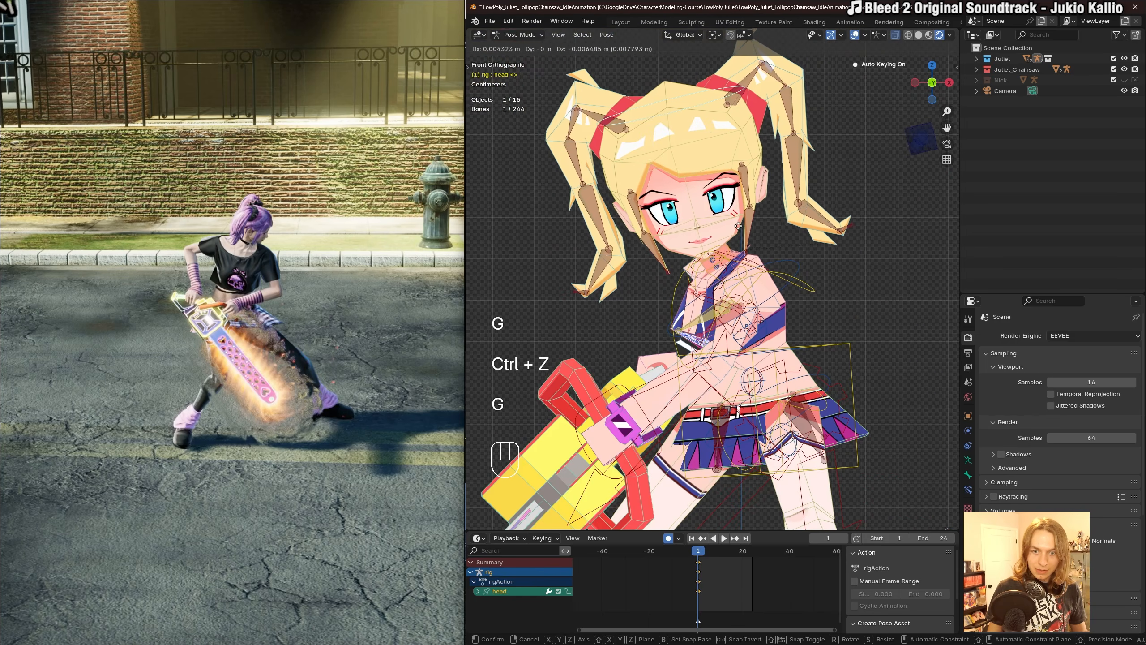
{"action": "left_click", "coordinate": [740, 224]}
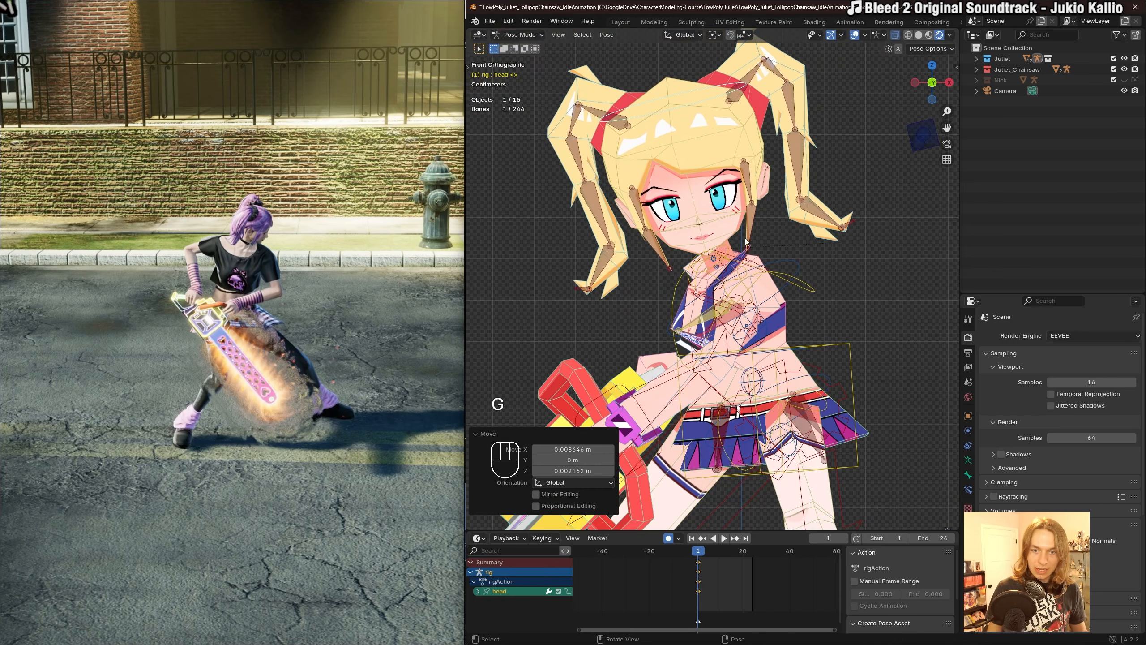
Rotate the head bone slightly in the front view and save the file.
{"action": "middle_click_drag", "start_coordinate": [743, 225], "coordinate": [760, 290]}
{"action": "key", "text": "r"}
{"action": "left_click", "coordinate": [881, 279]}
{"action": "key", "text": "ctrl+s"}
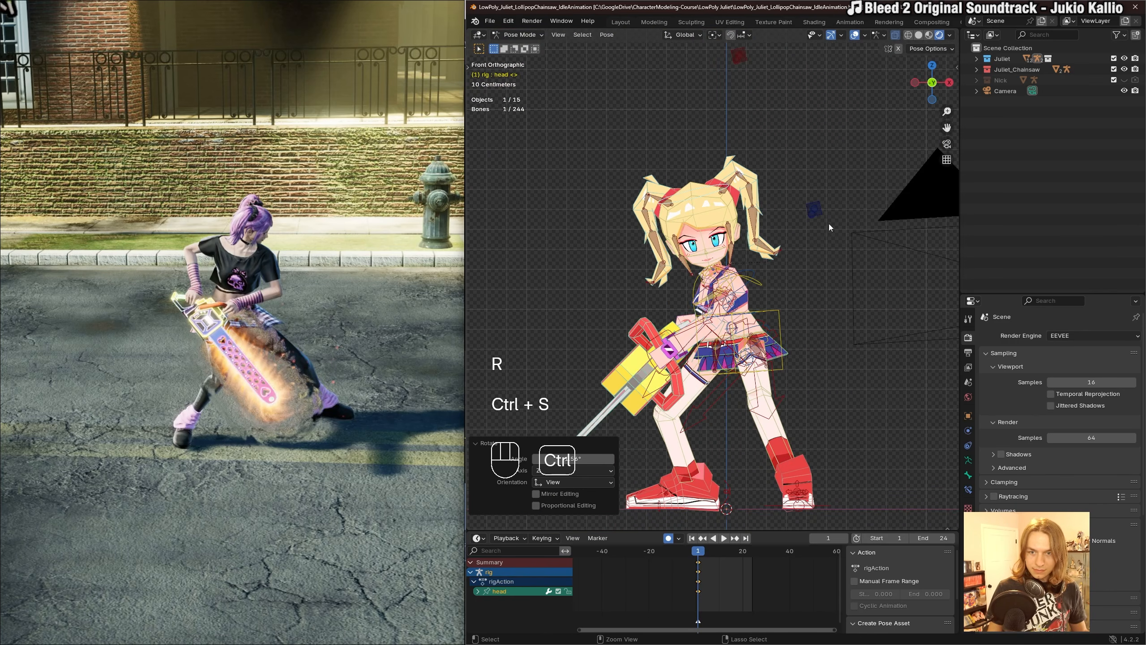
Move the Mouth_Control bone by -0.093377 m in X and 0.82794 m in Z in the front view.
{"action": "left_click", "coordinate": [823, 232]}
{"action": "scroll", "coordinate": [819, 209], "scroll_direction": "up", "scroll_amount": 2}
{"action": "key", "text": "g"}
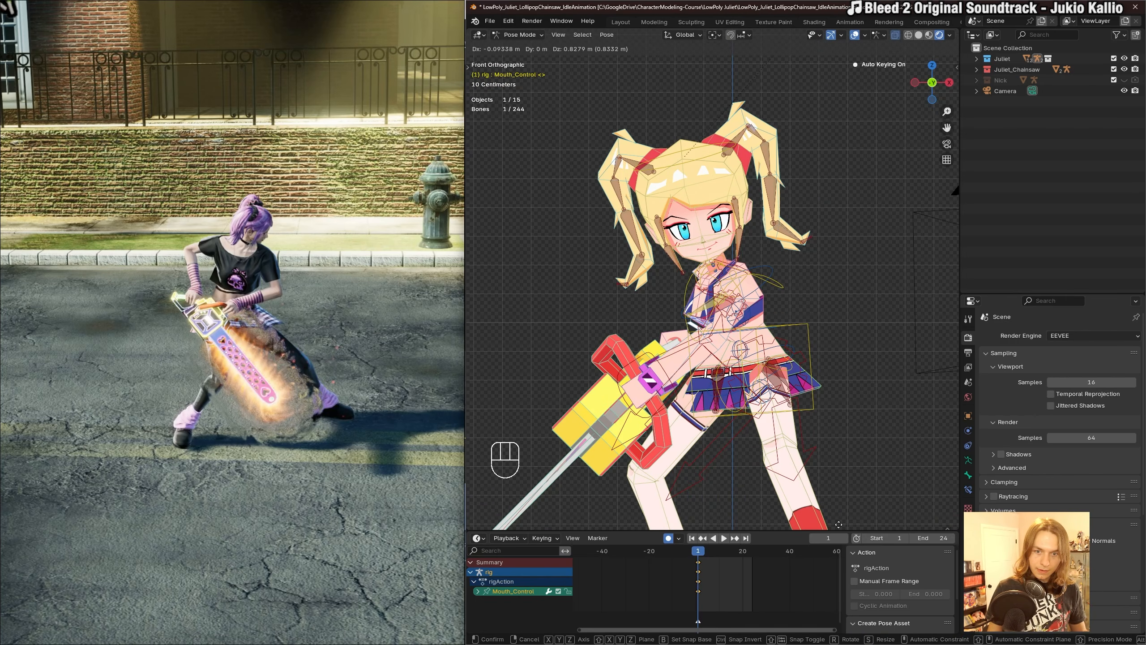
{"action": "left_click", "coordinate": [838, 525]}
{"action": "scroll", "coordinate": [818, 243], "scroll_direction": "up", "scroll_amount": 3}
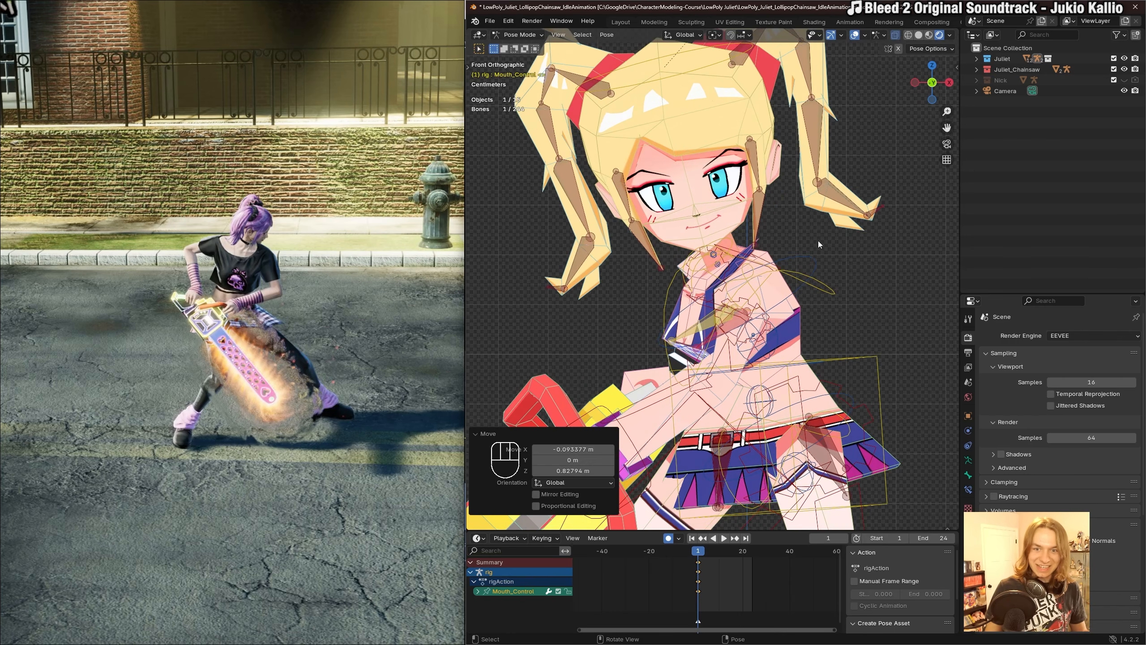
Move the Mouth_Control bone back down to change the mouth expression, and save the file.
{"action": "scroll", "coordinate": [816, 255], "scroll_direction": "down", "scroll_amount": 2}
{"action": "key", "text": "g"}
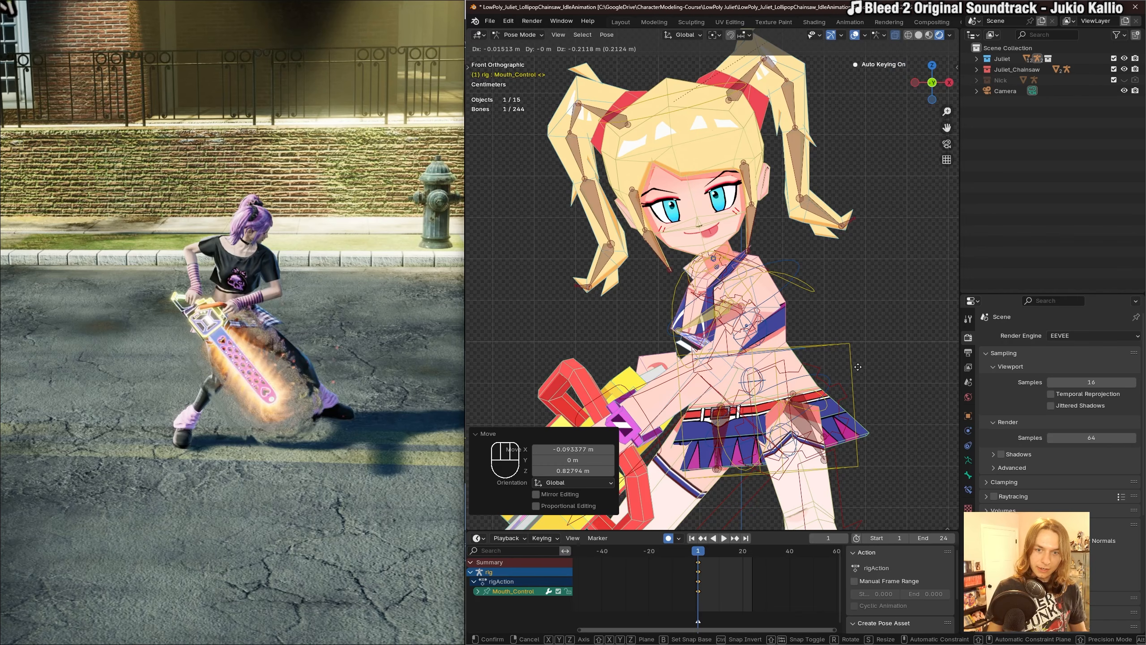
{"action": "left_click", "coordinate": [858, 367]}
{"action": "scroll", "coordinate": [768, 252], "scroll_direction": "down", "scroll_amount": 3}
{"action": "key", "text": "ctrl+s"}
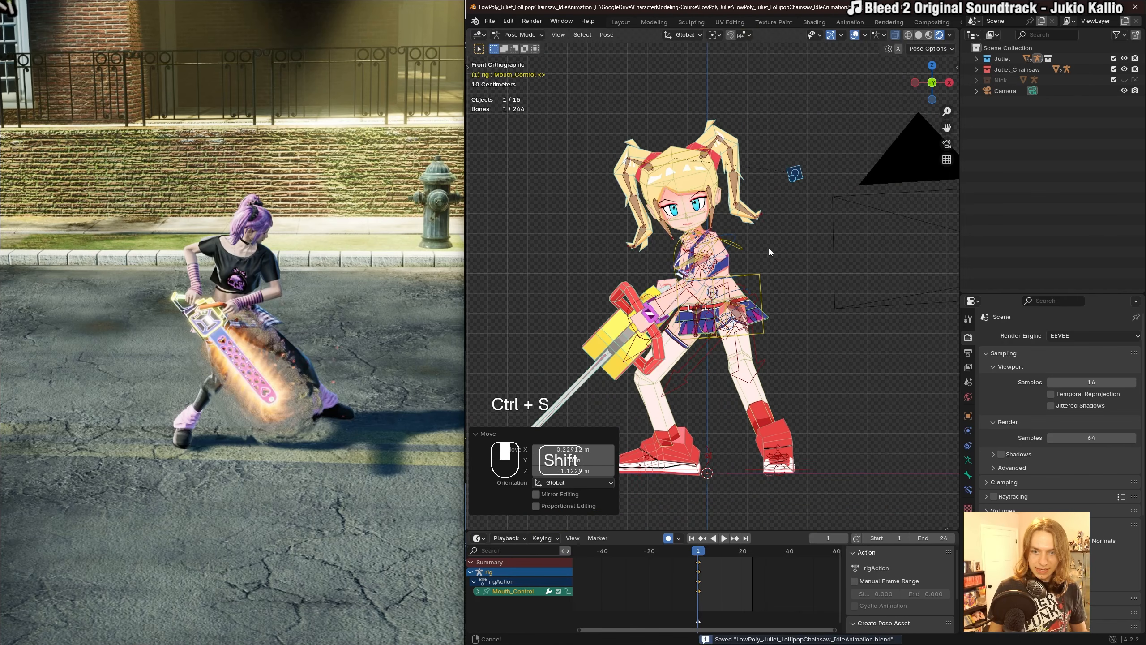
{"action": "middle_click_drag", "start_coordinate": [752, 251], "coordinate": [734, 239]}
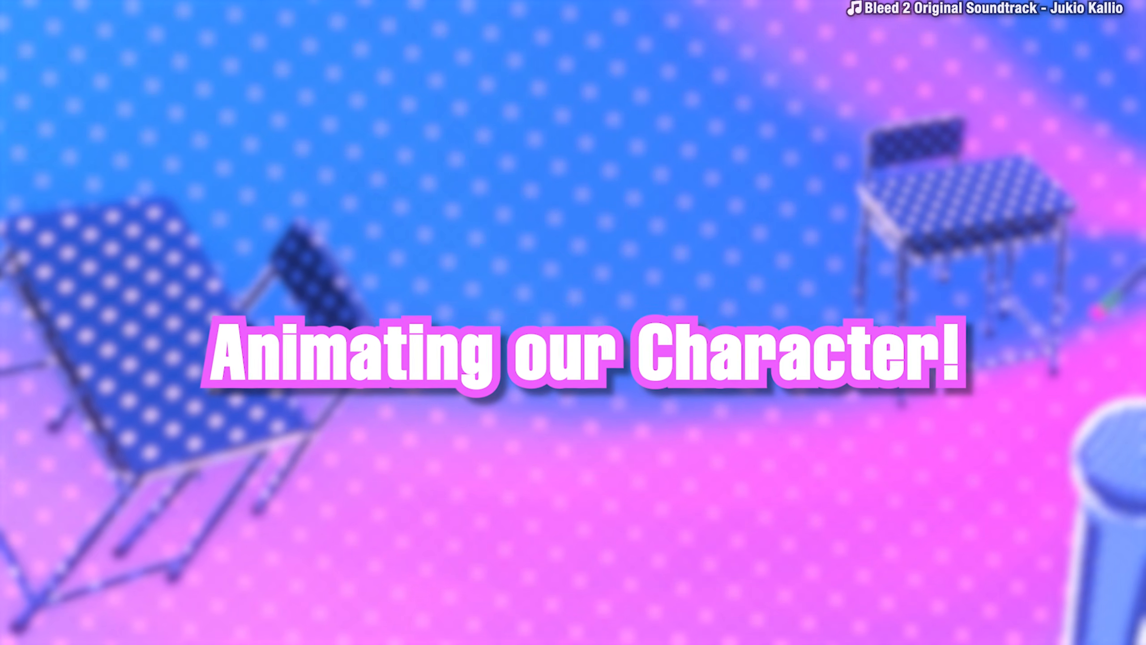
{"action": "key", "text": "ctrl+s"}
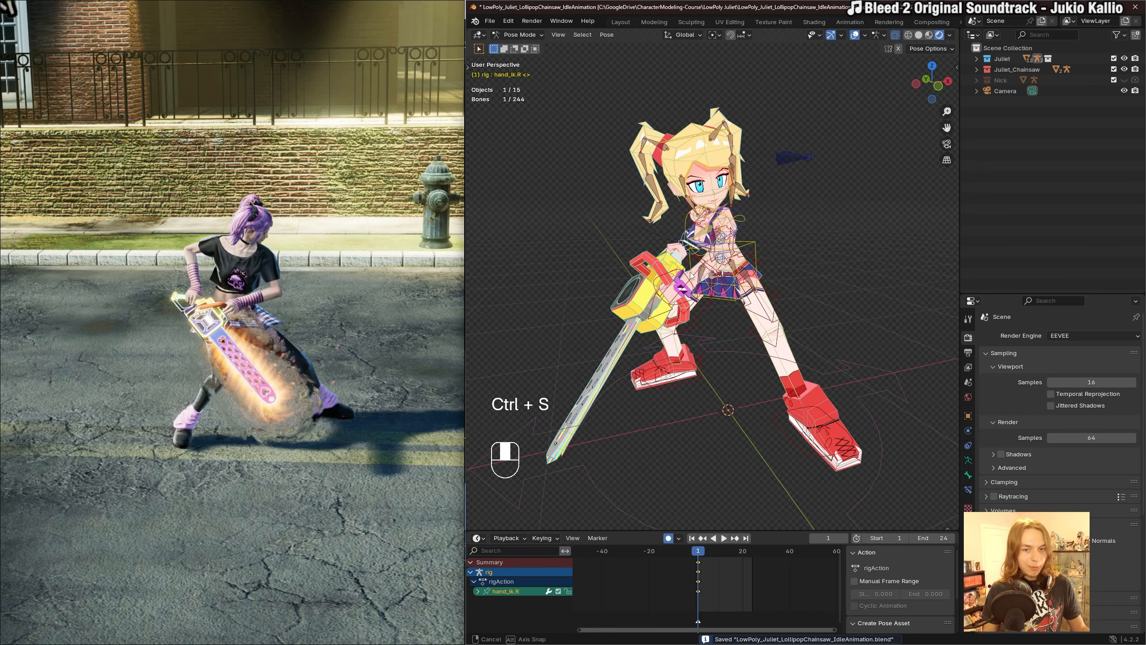
Try moving the right hand IK control to test how the chainsaw follows, undo it, and save the file.
{"action": "scroll", "coordinate": [693, 275], "scroll_direction": "up", "scroll_amount": 4}
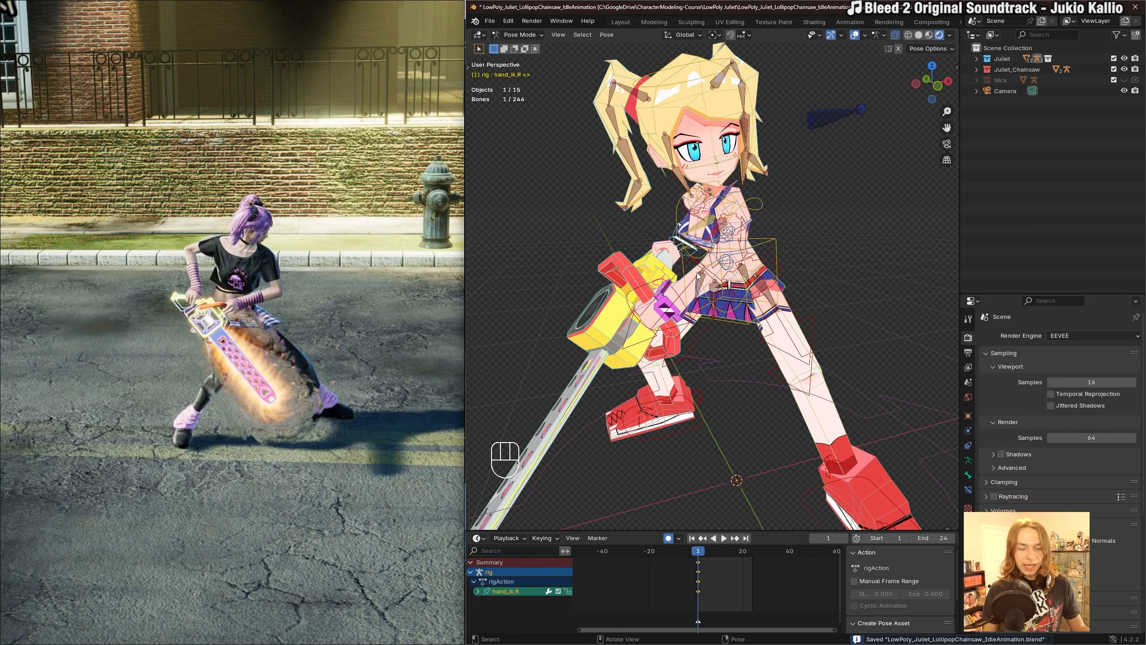
{"action": "key", "text": "g"}
{"action": "key", "text": "ctrl+z"}
{"action": "middle_click_drag", "start_coordinate": [665, 275], "coordinate": [667, 271], "text": "shift"}
{"action": "middle_click_drag", "start_coordinate": [668, 270], "coordinate": [707, 267], "text": "ctrl"}
{"action": "key", "text": "ctrl+s"}
Try moving the left and right hand IK controls separately, undo each move, and save the file.
{"action": "left_click", "coordinate": [707, 266]}
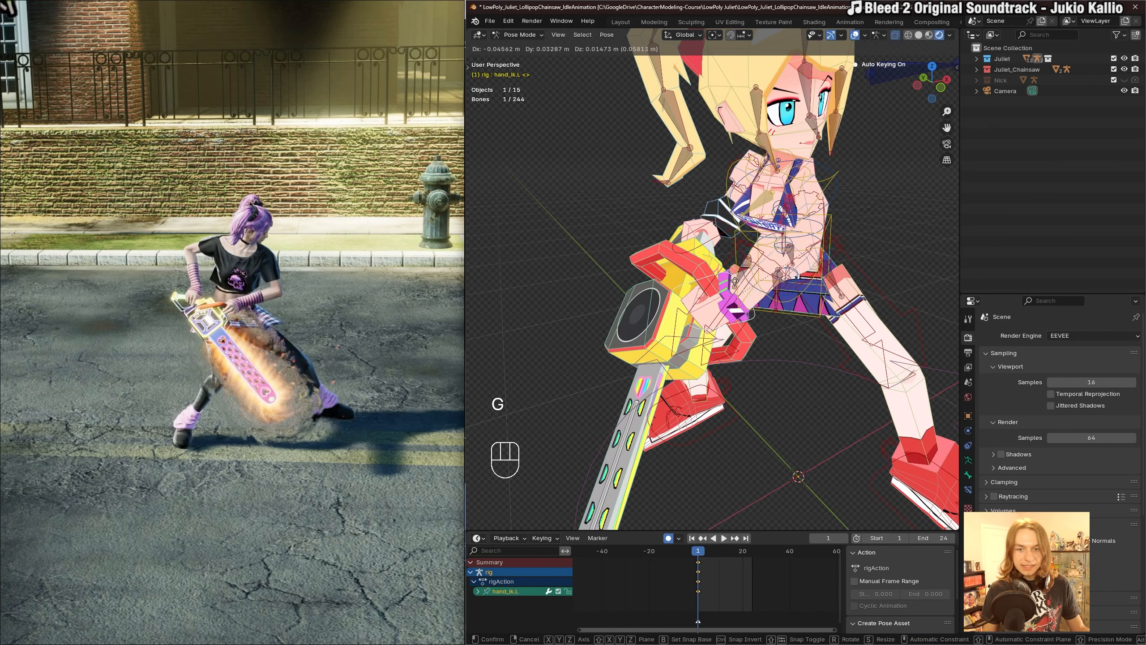
{"action": "key", "text": "g"}
{"action": "key", "text": "ctrl+z"}
{"action": "key", "text": "g"}
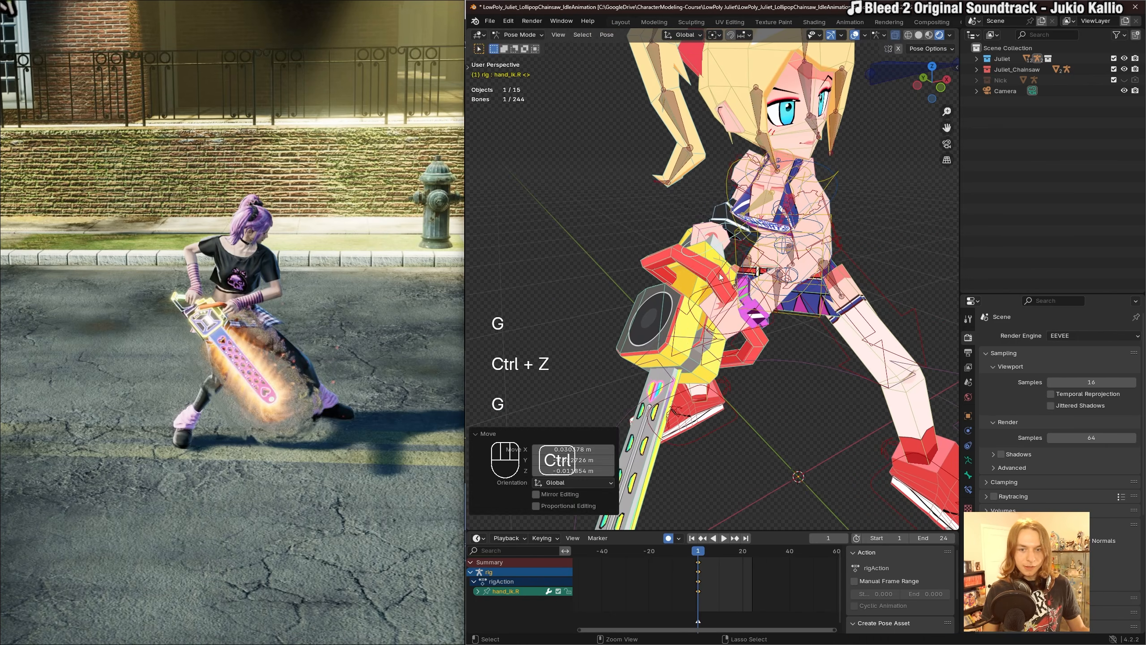
{"action": "key", "text": "ctrl+z"}
{"action": "key", "text": "g"}
{"action": "key", "text": "ctrl+z"}
{"action": "key", "text": "ctrl+s"}
{"action": "middle_click_drag", "start_coordinate": [717, 258], "coordinate": [726, 279], "text": "ctrl"}
{"action": "scroll", "coordinate": [716, 275], "scroll_direction": "up", "scroll_amount": 2}
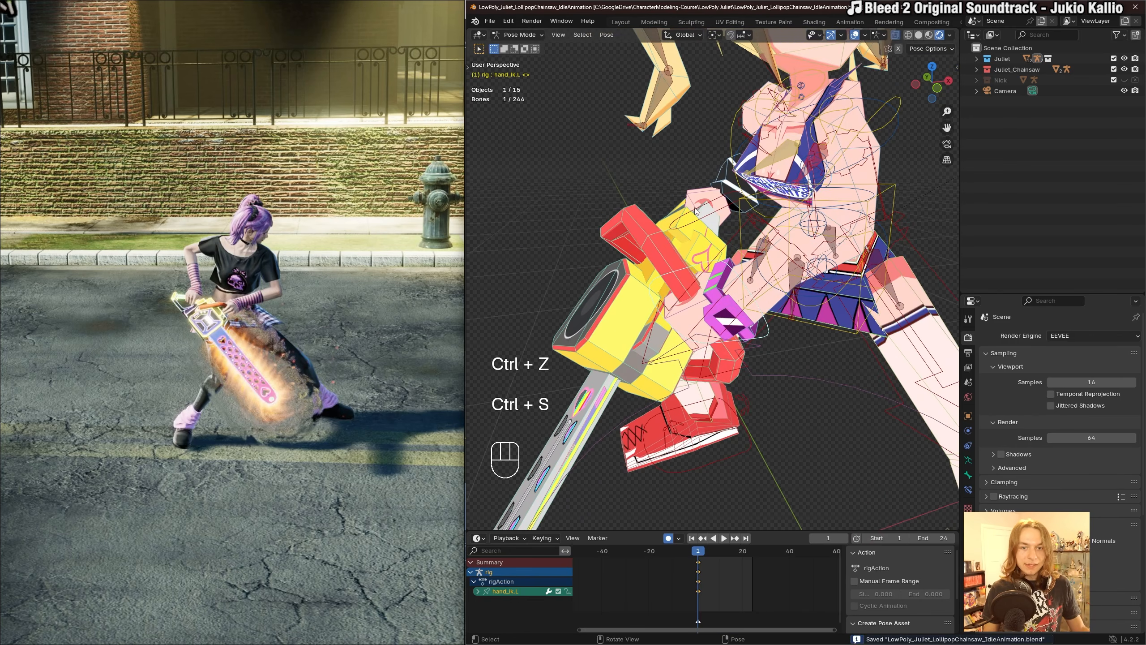
Compare further test moves of both hand IK controls against the chainsaw, undo them, and save the file.
{"action": "key", "text": "g"}
{"action": "right_click", "coordinate": [688, 258]}
{"action": "key", "text": "ctrl+z"}
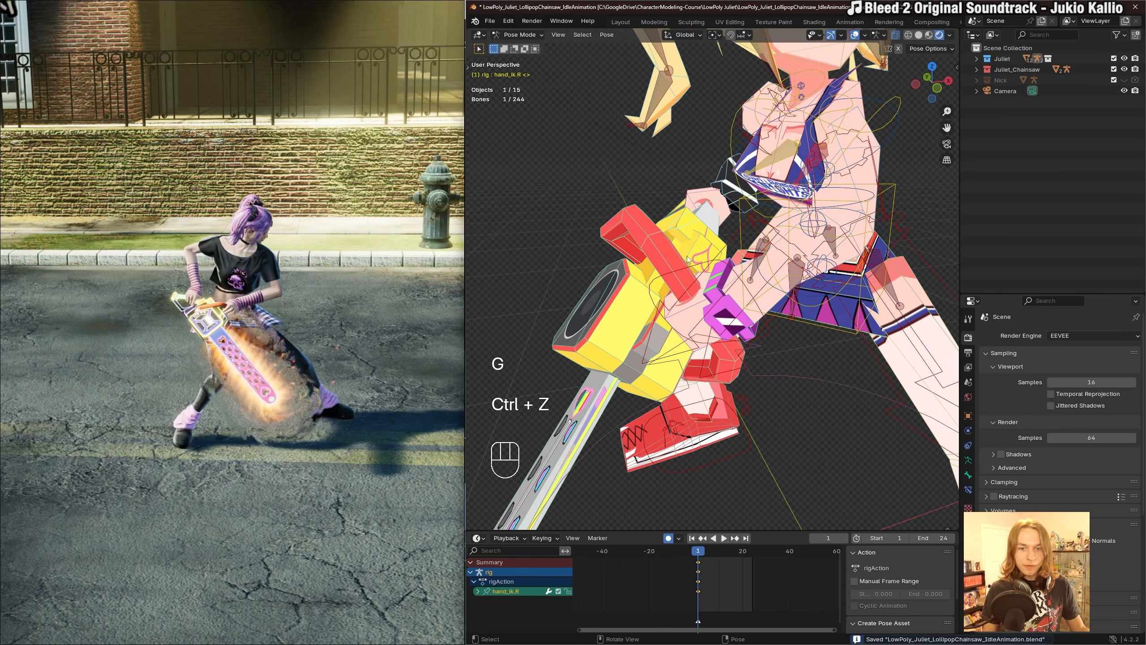
{"action": "key", "text": "g"}
{"action": "key", "text": "ctrl+z"}
{"action": "middle_click_drag", "start_coordinate": [708, 232], "coordinate": [797, 245]}
{"action": "key", "text": "g"}
{"action": "key", "text": "ctrl+z"}
{"action": "key", "text": "ctrl+s"}
{"action": "key", "text": "ctrl+s"}
{"action": "key", "text": "ctrl+s"}
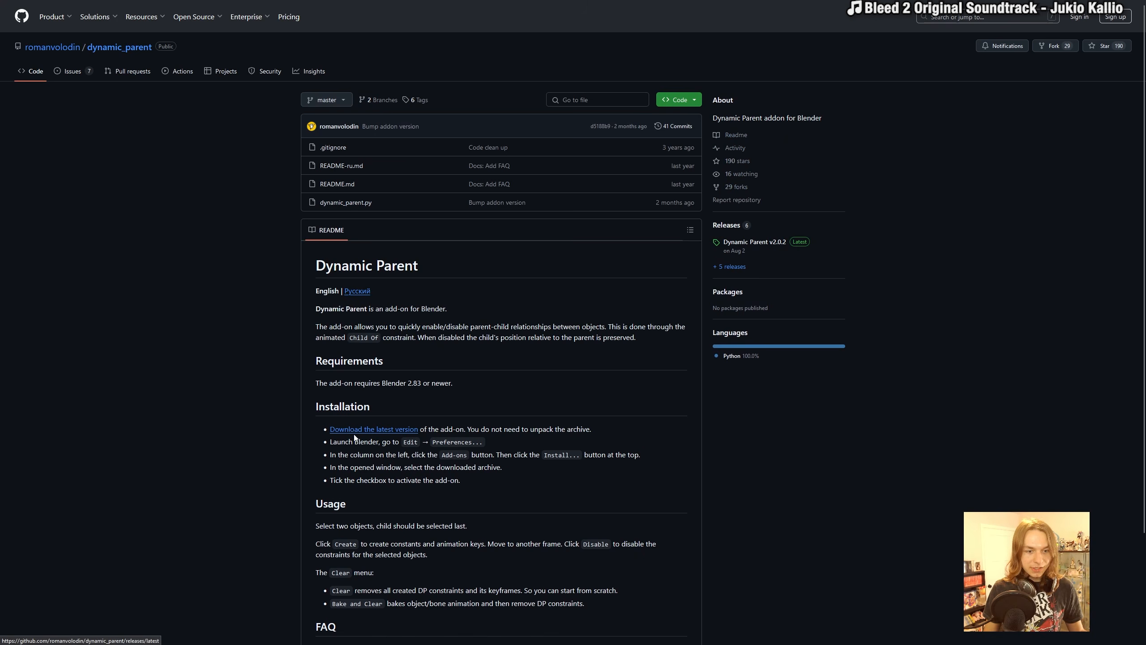
In the browser, download dynamic_parent_v2.0.2.zip from the latest Dynamic Parent release on GitHub.
{"action": "left_click", "coordinate": [376, 431]}
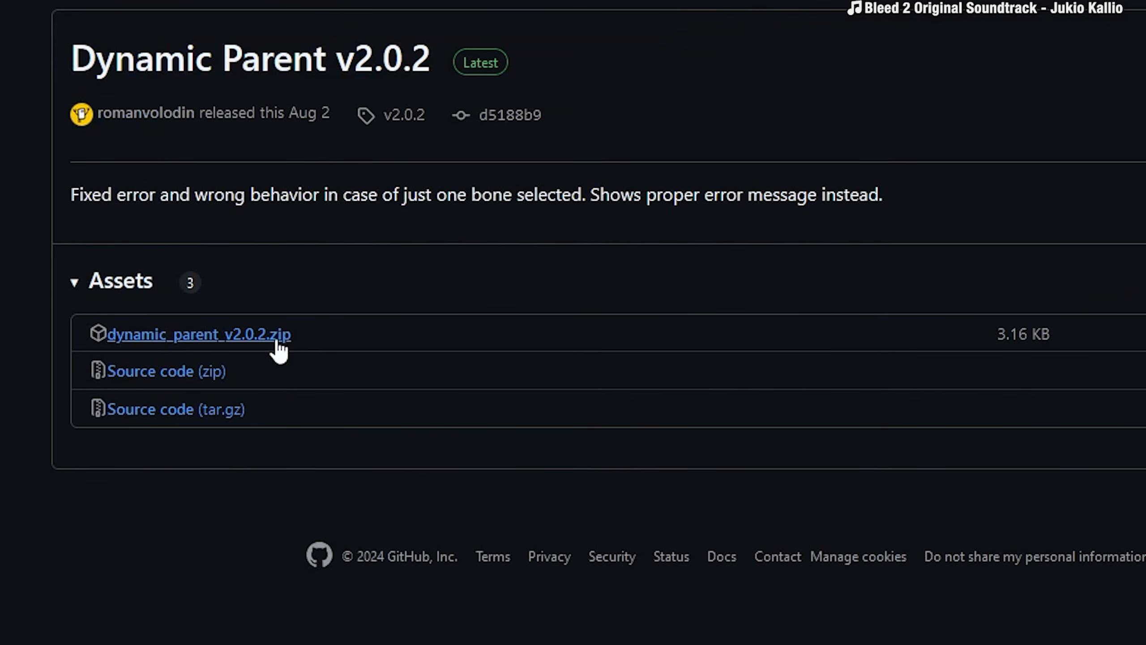
{"action": "left_click", "coordinate": [278, 342]}
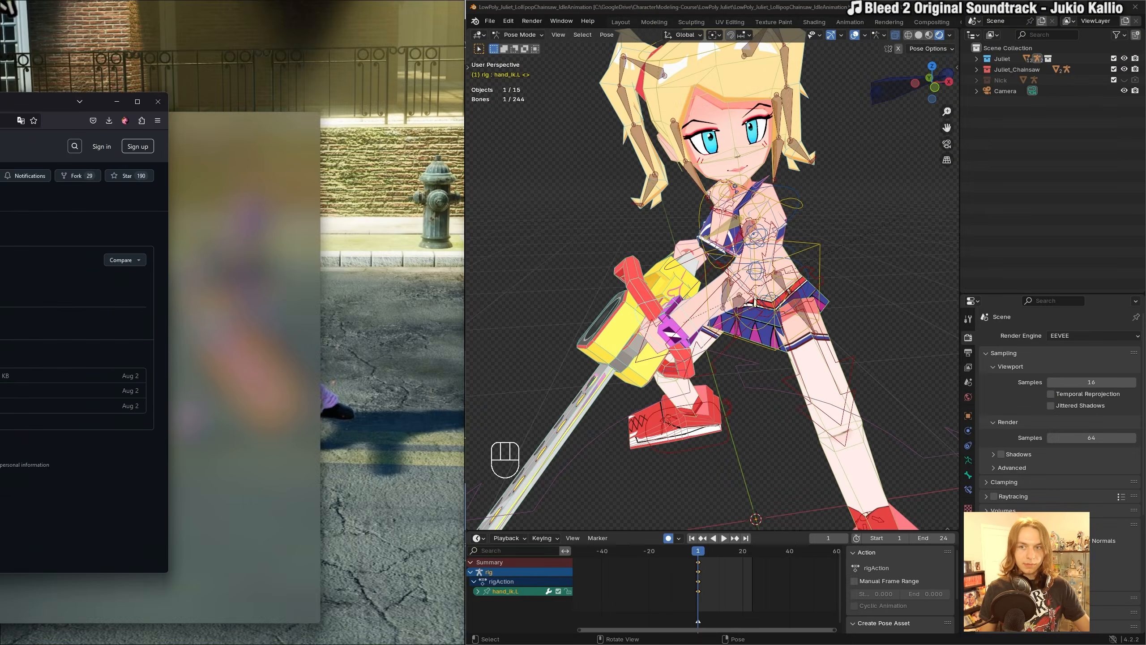
In Blender's add-on preferences, install dynamic_parent_v2.0.2.zip from disk.
{"action": "left_click", "coordinate": [508, 20]}
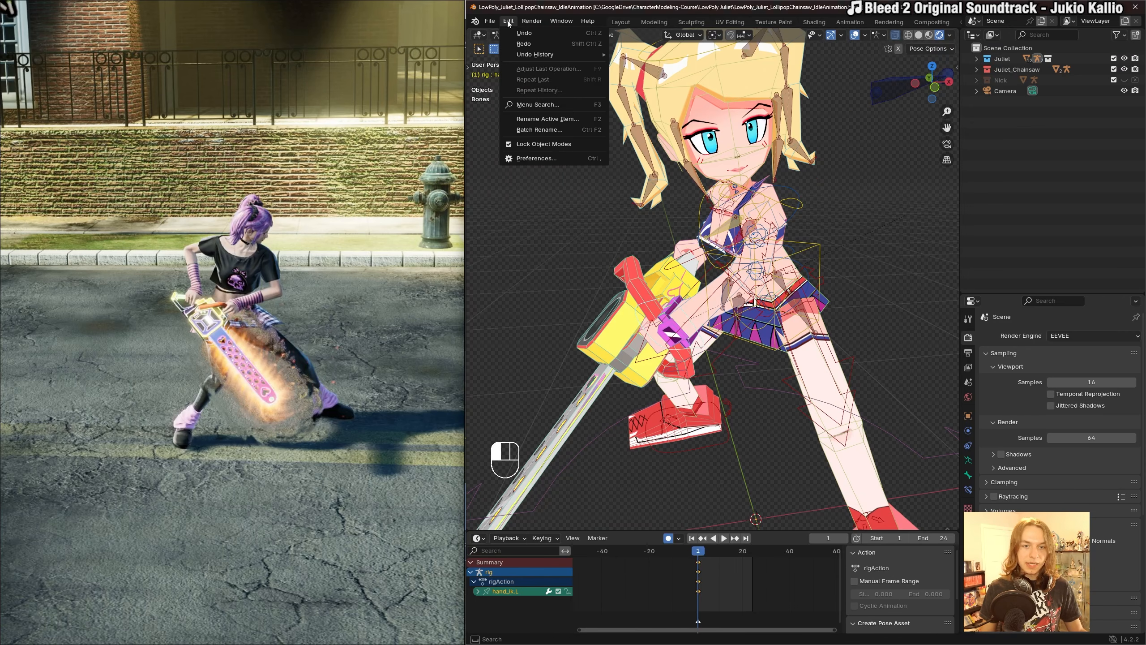
{"action": "left_click", "coordinate": [538, 159]}
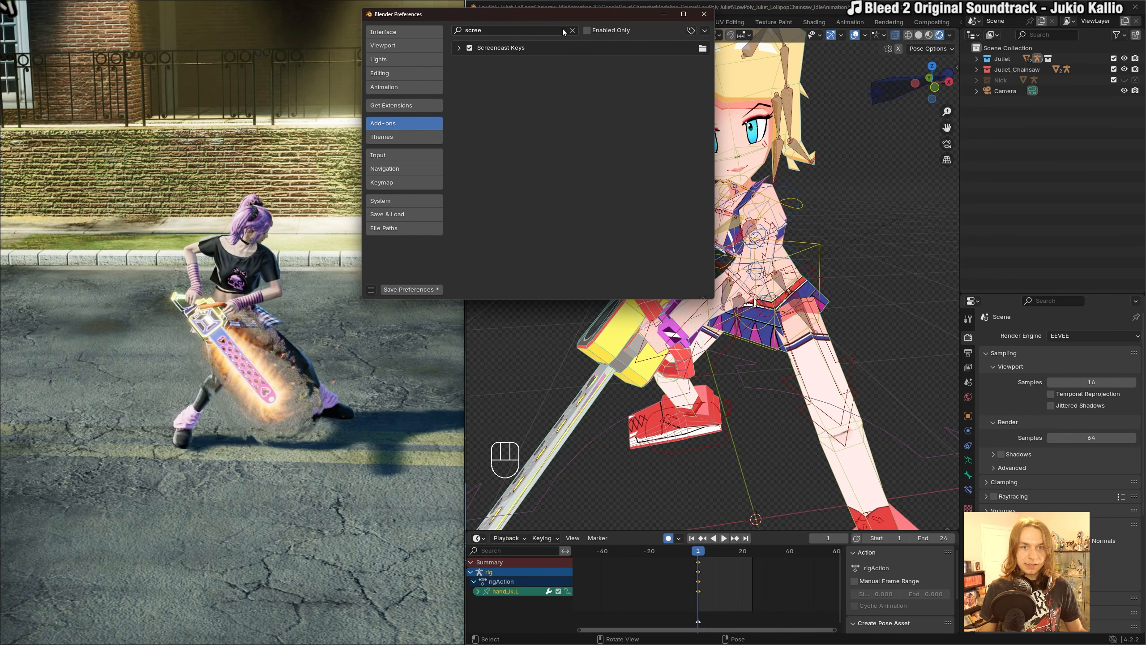
{"action": "left_click", "coordinate": [572, 30]}
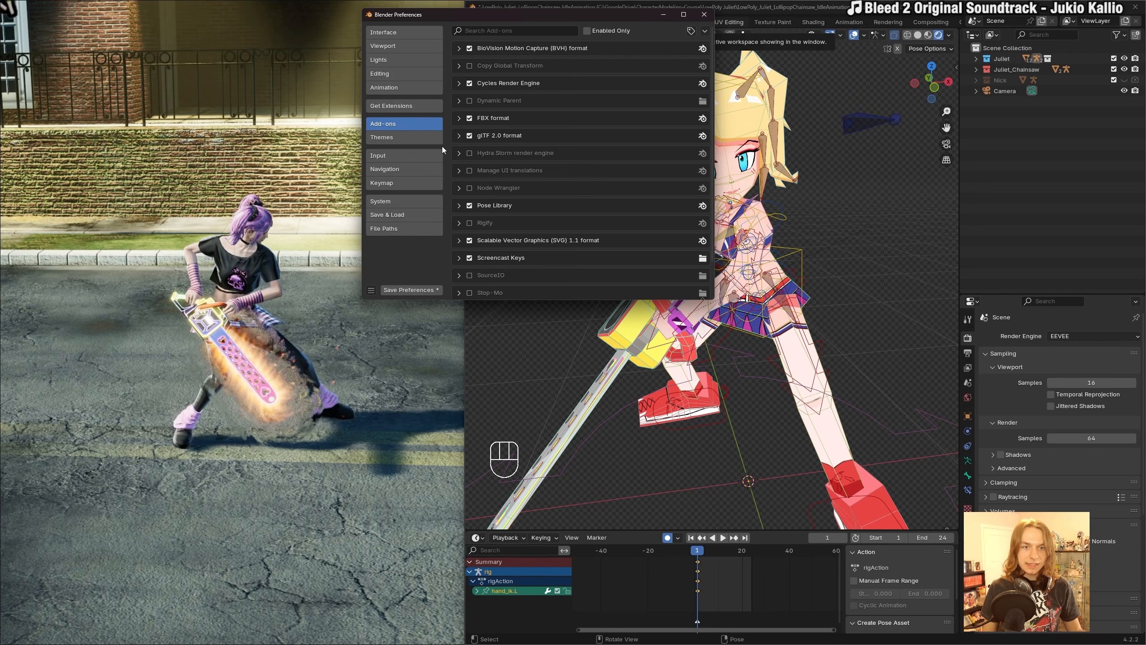
{"action": "left_click", "coordinate": [705, 30]}
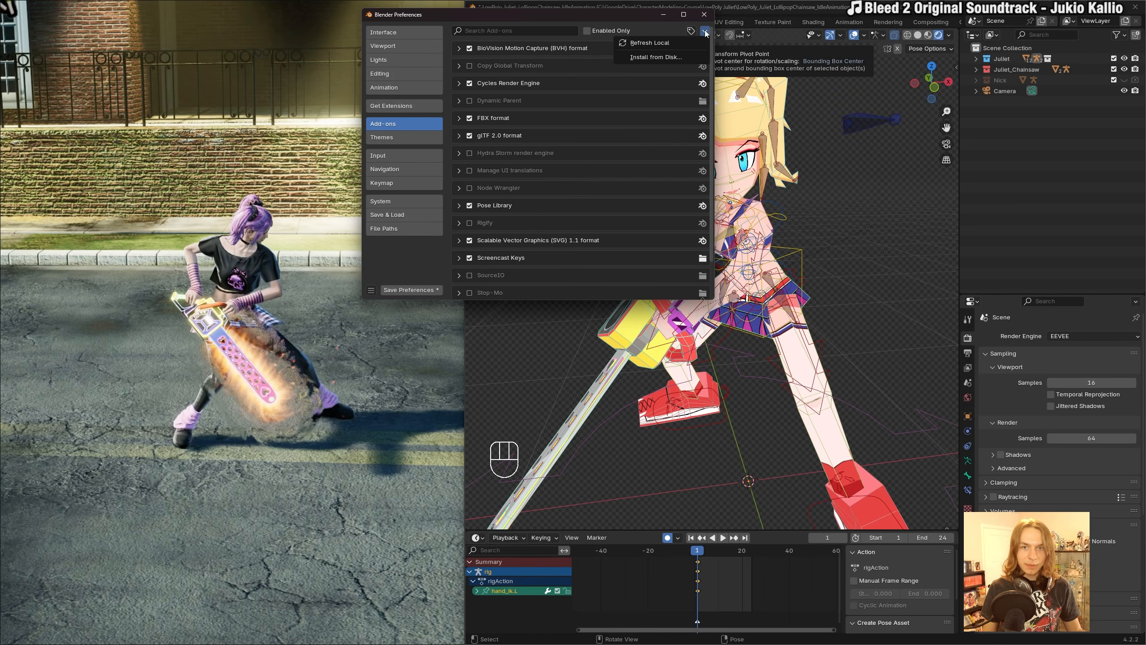
{"action": "left_click", "coordinate": [682, 56]}
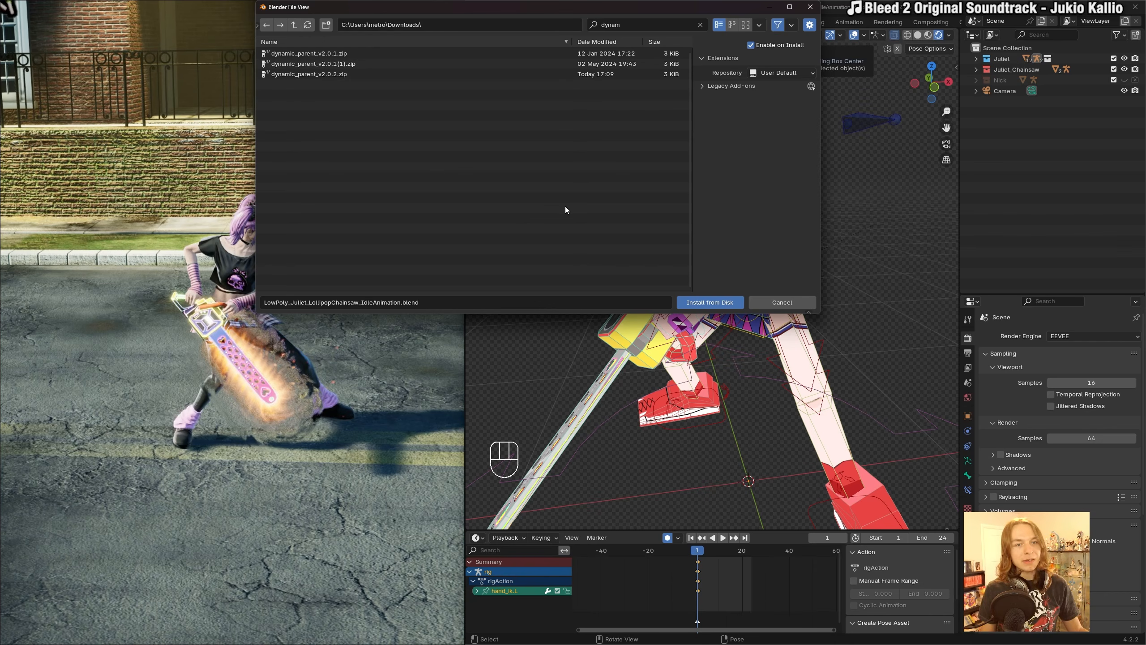
{"action": "double_click", "coordinate": [336, 75]}
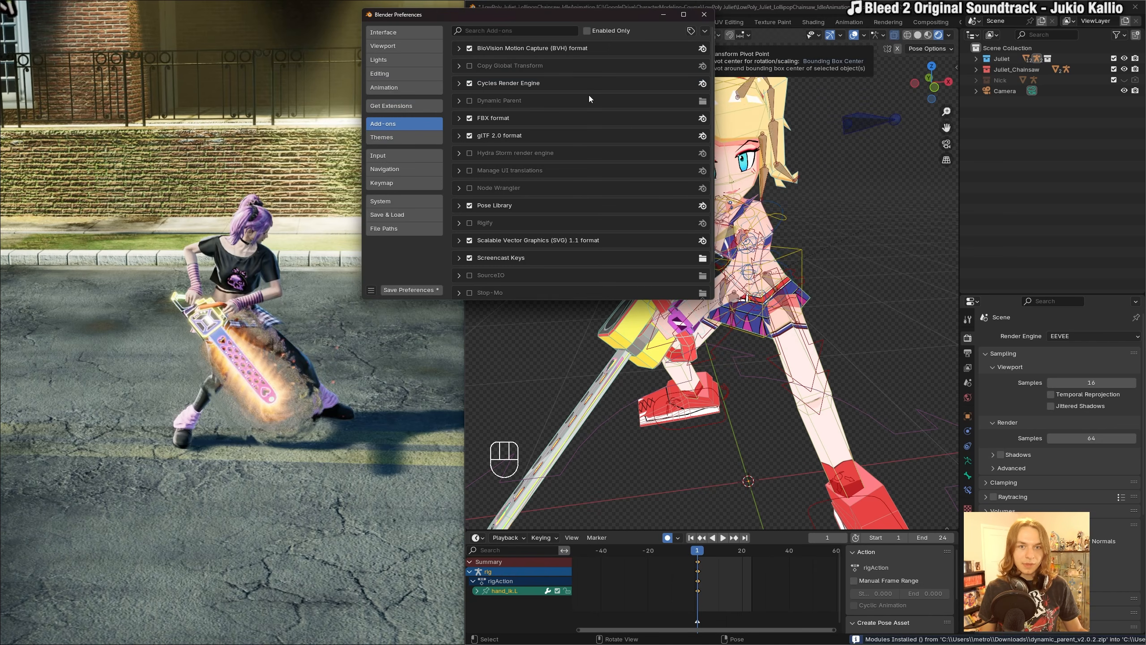
Find the Dynamic Parent add-on by searching for "dynam", enable it, and save the preferences before closing them.
{"action": "left_click", "coordinate": [504, 32]}
{"action": "type", "text": "dynam"}
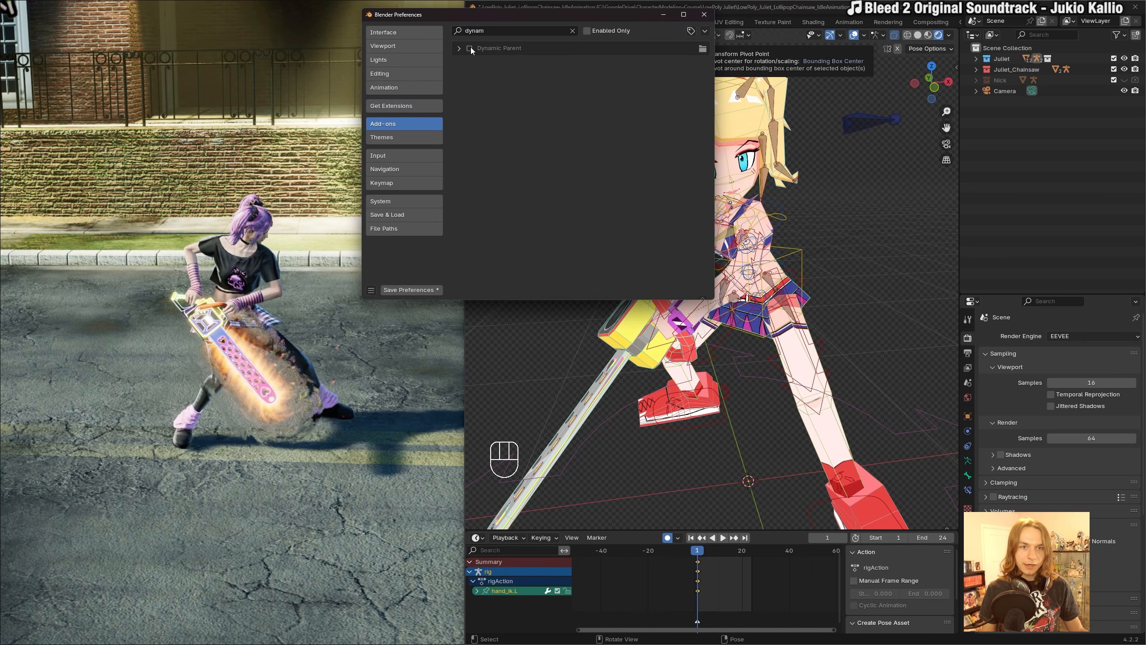
{"action": "left_click", "coordinate": [471, 47]}
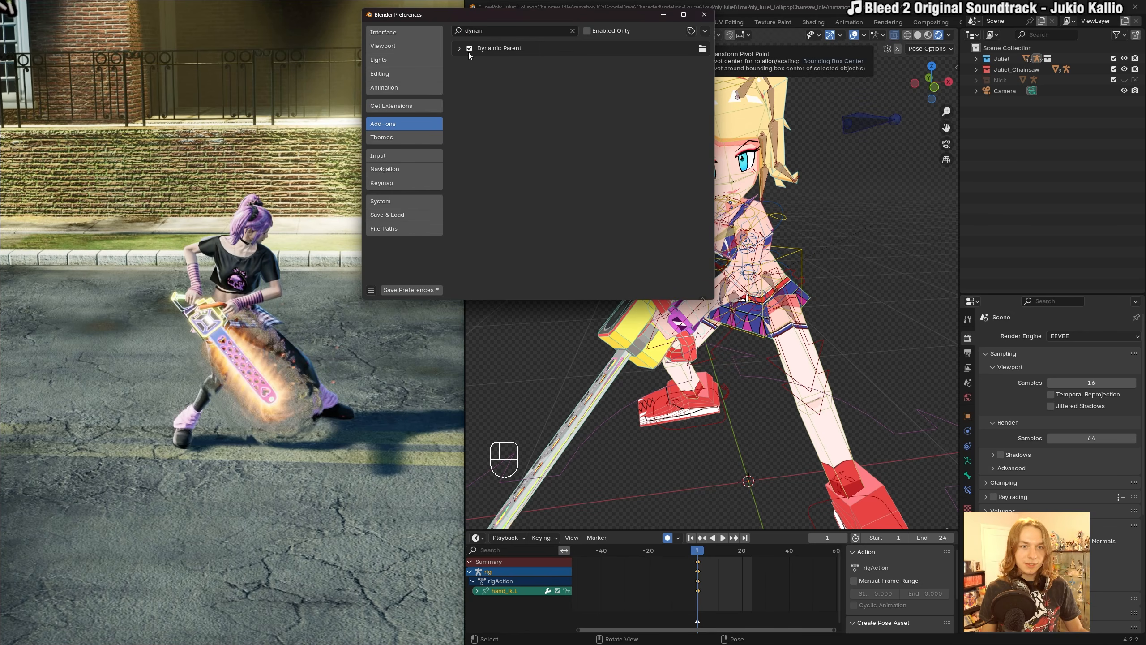
{"action": "left_click", "coordinate": [411, 289]}
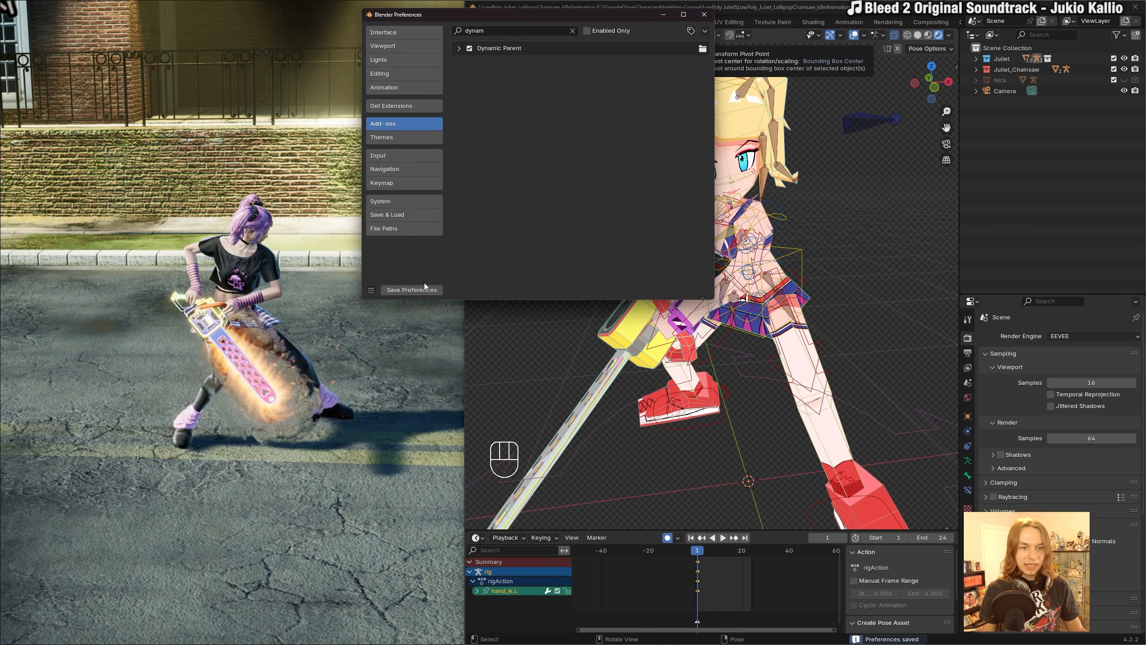
{"action": "left_click", "coordinate": [704, 14]}
Test-move the right-hand IK control against the chainsaw and undo each move.
{"action": "middle_click_drag", "start_coordinate": [789, 187], "coordinate": [813, 157], "text": "shift"}
{"action": "scroll", "coordinate": [736, 215], "scroll_direction": "up", "scroll_amount": 2}
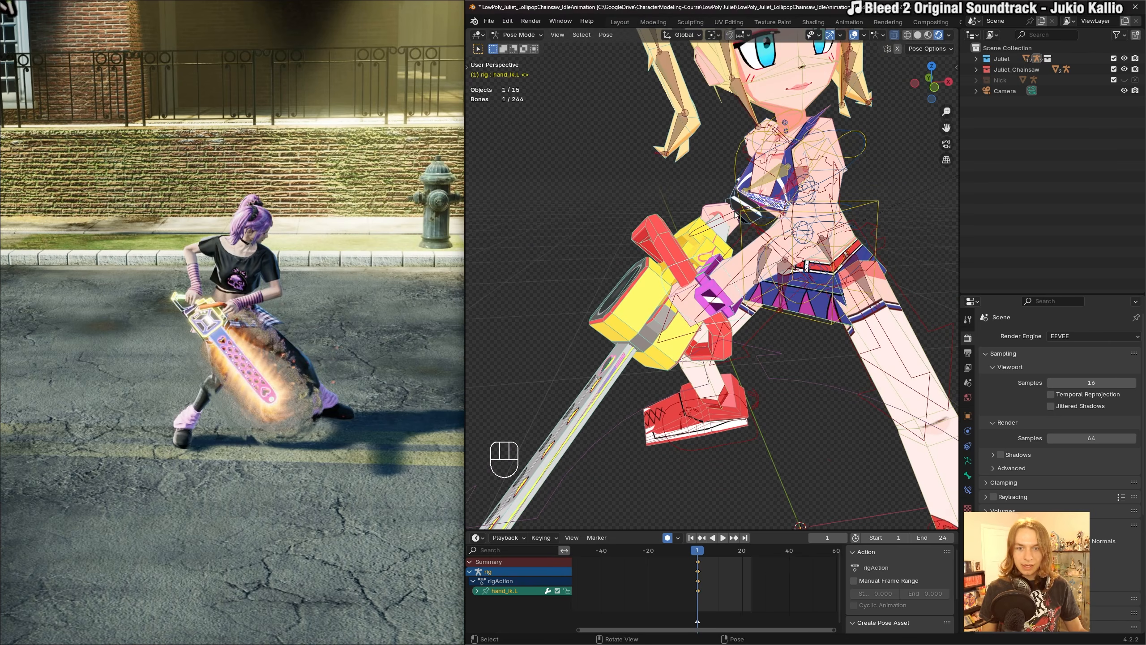
{"action": "left_click", "coordinate": [724, 230]}
{"action": "middle_click_drag", "start_coordinate": [724, 230], "coordinate": [776, 198]}
{"action": "scroll", "coordinate": [776, 199], "scroll_direction": "down", "scroll_amount": 1}
{"action": "key", "text": "g"}
{"action": "key", "text": "ctrl+z"}
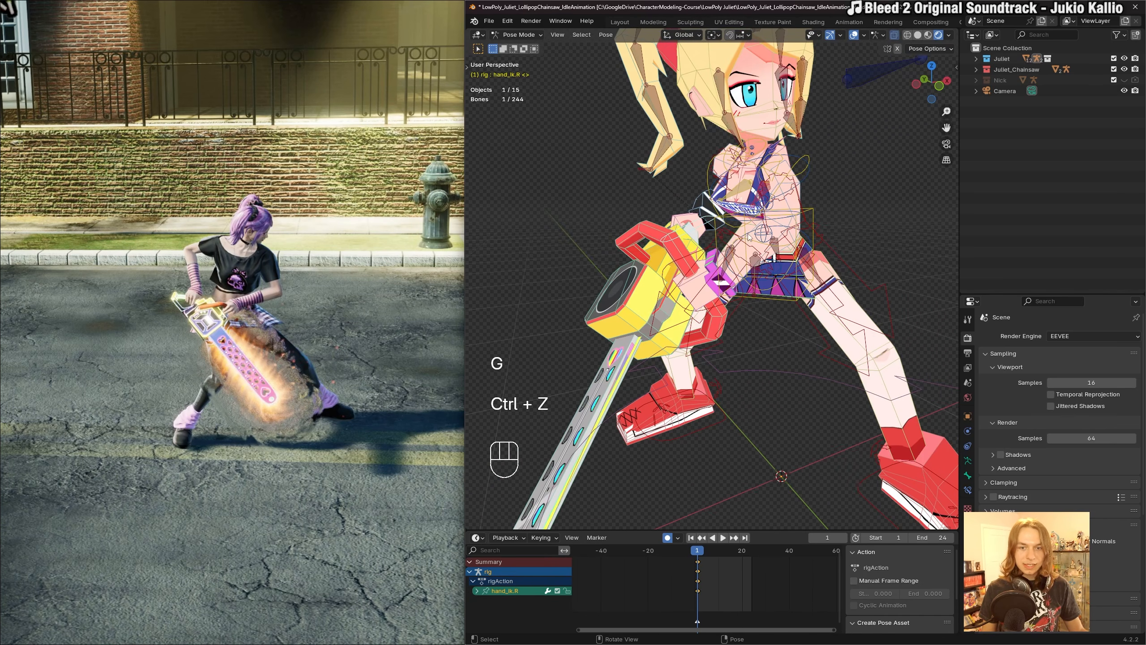
{"action": "key", "text": "g"}
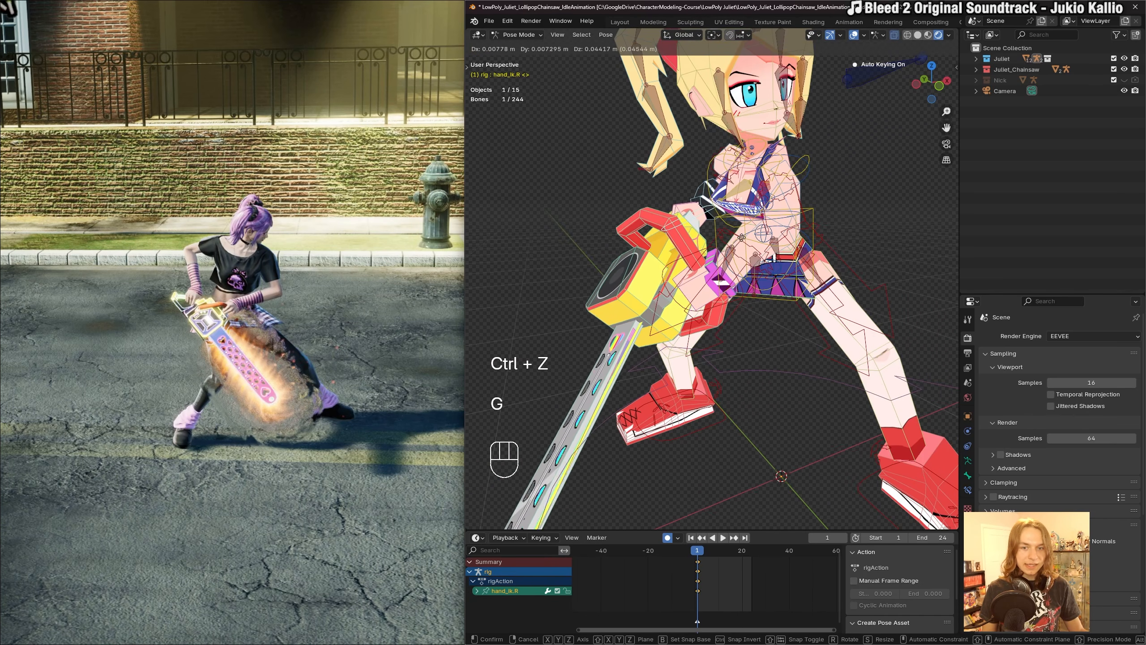
{"action": "left_click", "coordinate": [723, 248]}
{"action": "key", "text": "ctrl+z"}
Test further moves of the right-hand and left-hand IK controls from another angle, undoing each one.
{"action": "middle_click_drag", "start_coordinate": [731, 254], "coordinate": [694, 238]}
{"action": "key", "text": "n"}
{"action": "key", "text": "n"}
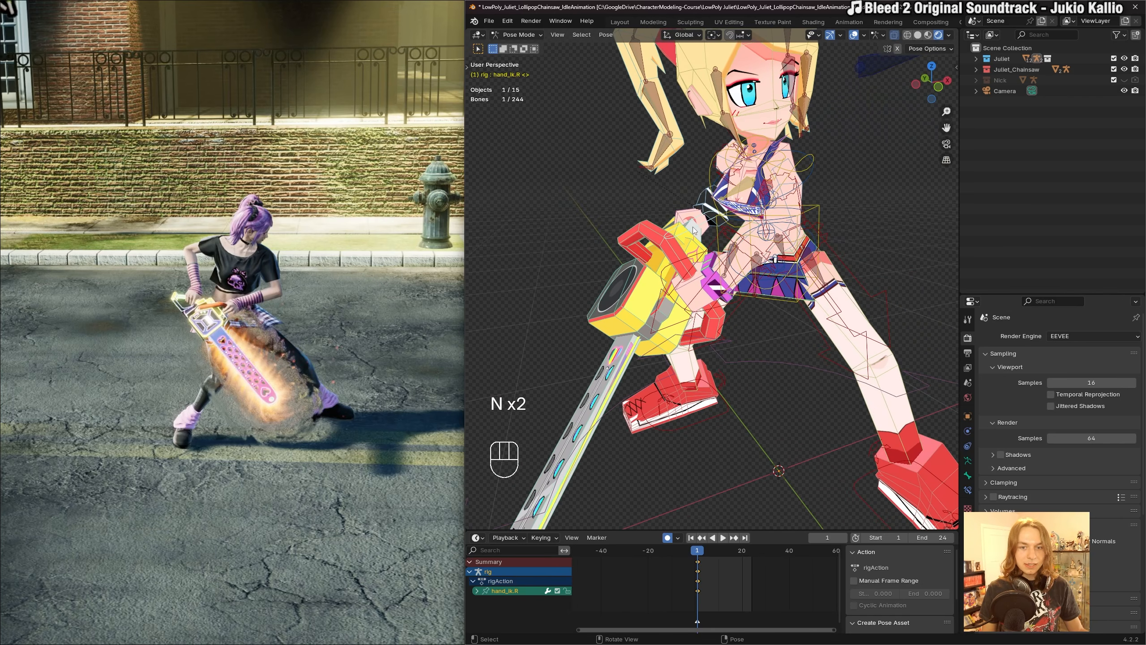
{"action": "key", "text": "g"}
{"action": "left_click", "coordinate": [700, 253]}
{"action": "key", "text": "ctrl+z"}
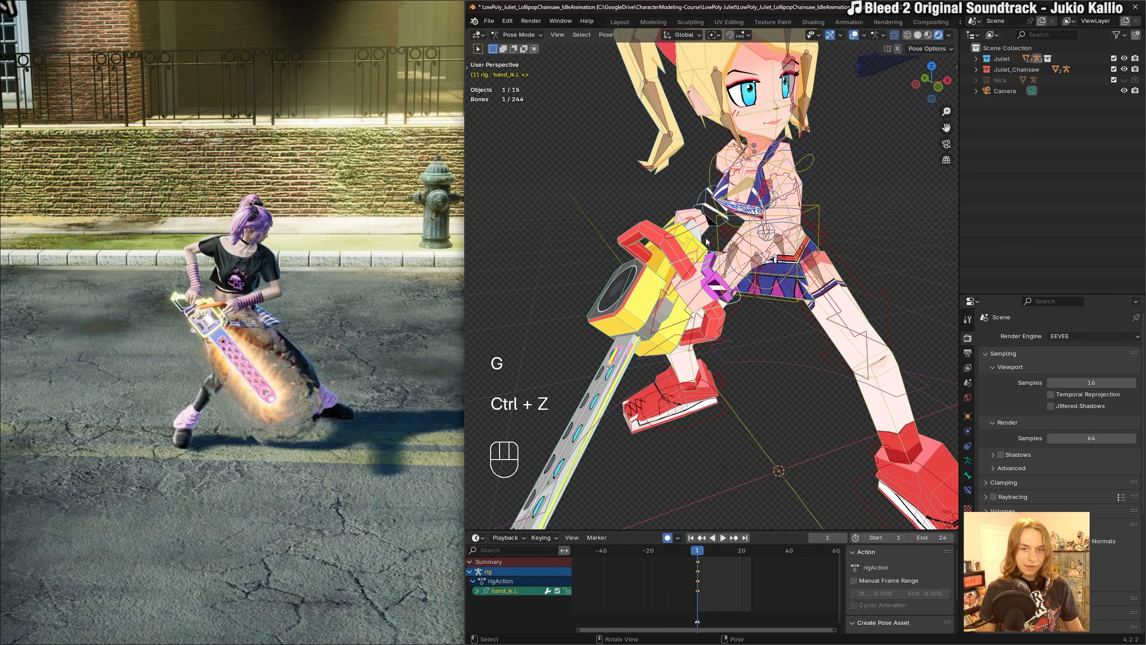
{"action": "key", "text": "g"}
{"action": "left_click", "coordinate": [706, 224]}
{"action": "key", "text": "ctrl+z"}
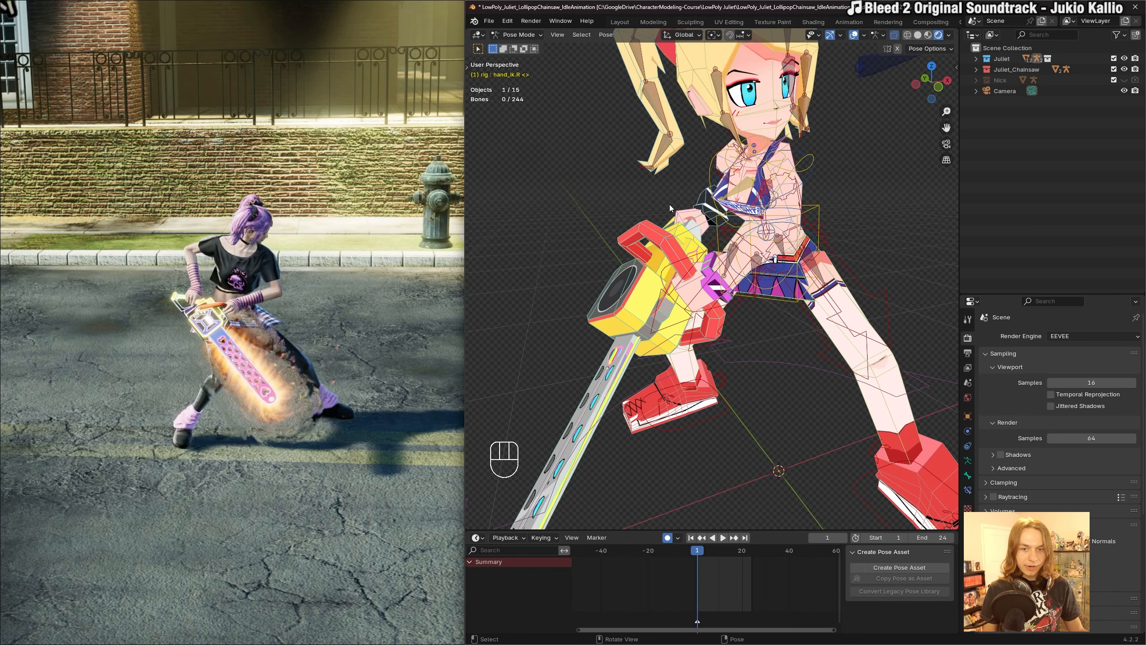
Select both hand IK controls with hand_ik.L active and create a dynamic parent that attaches it to hand_ik.R.
{"action": "middle_click_drag", "start_coordinate": [697, 230], "coordinate": [777, 253]}
{"action": "left_click", "coordinate": [688, 270], "text": "shift"}
{"action": "key", "text": "n"}
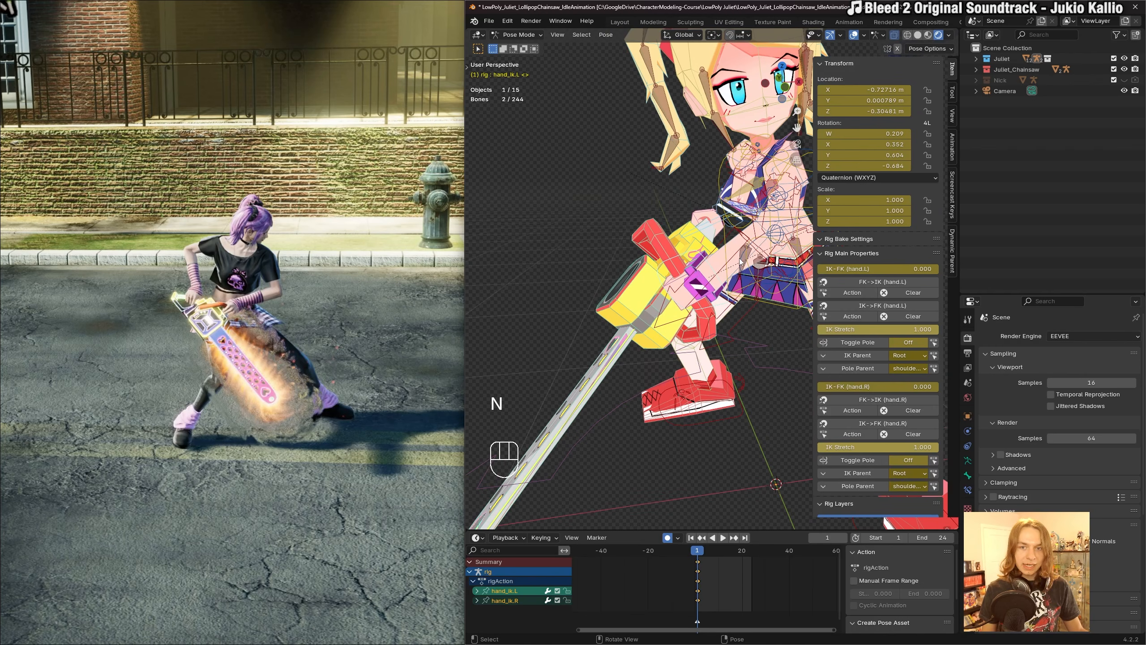
{"action": "left_click", "coordinate": [953, 246]}
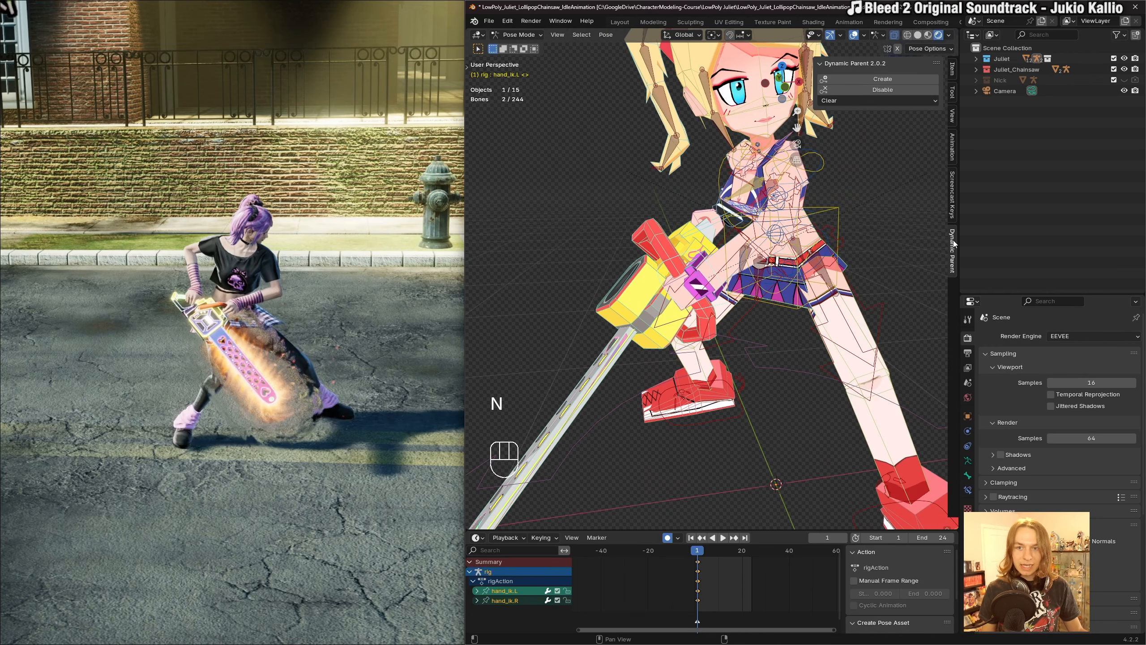
{"action": "left_click", "coordinate": [884, 79]}
{"action": "key", "text": "n"}
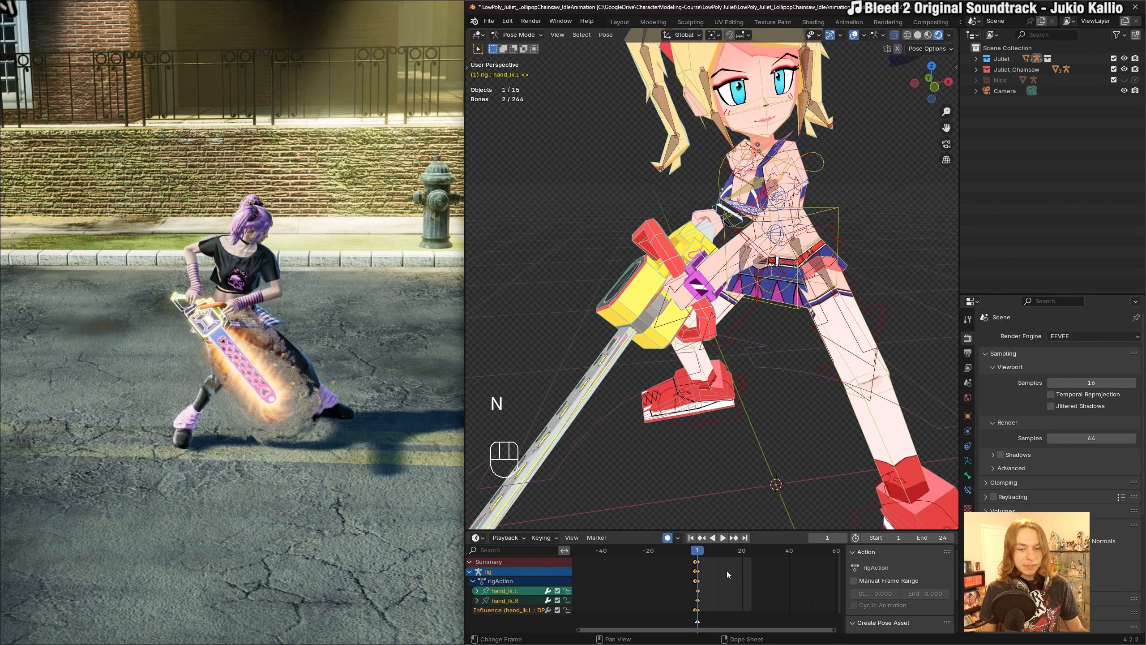
Inspect the dynamic parent keyframes around frame 1 by moving through the timeline and playing the animation.
{"action": "scroll", "coordinate": [724, 572], "scroll_direction": "up", "scroll_amount": 3}
{"action": "scroll", "coordinate": [707, 574], "scroll_direction": "up", "scroll_amount": 8}
{"action": "left_click", "coordinate": [695, 572]}
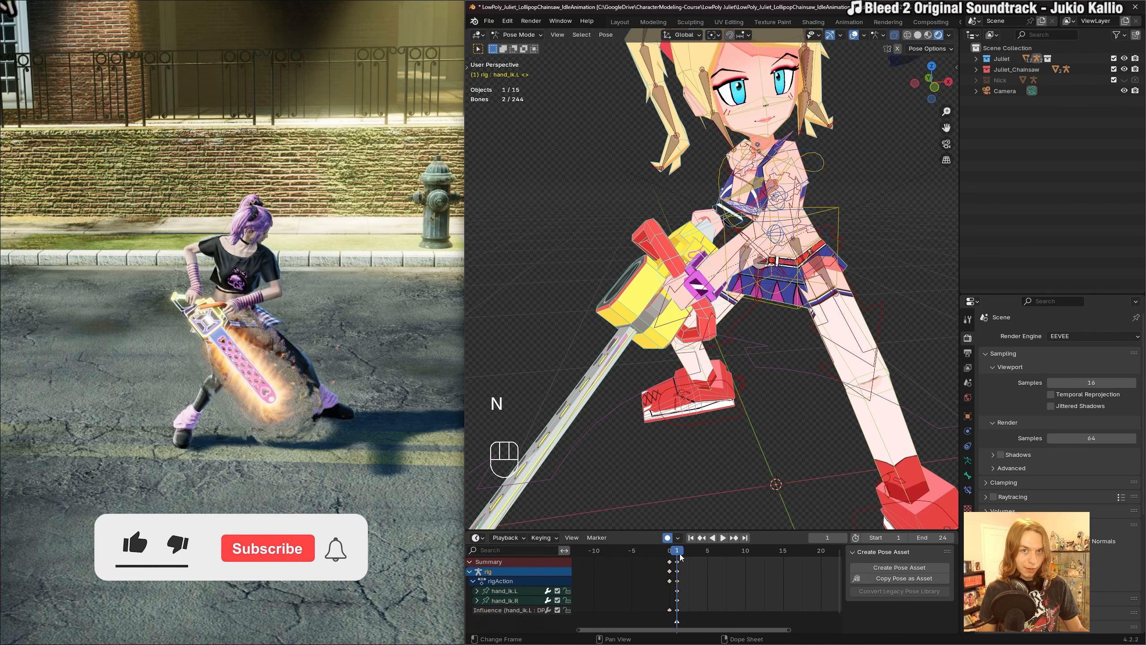
{"action": "scroll", "coordinate": [665, 555], "scroll_direction": "down", "scroll_amount": 3}
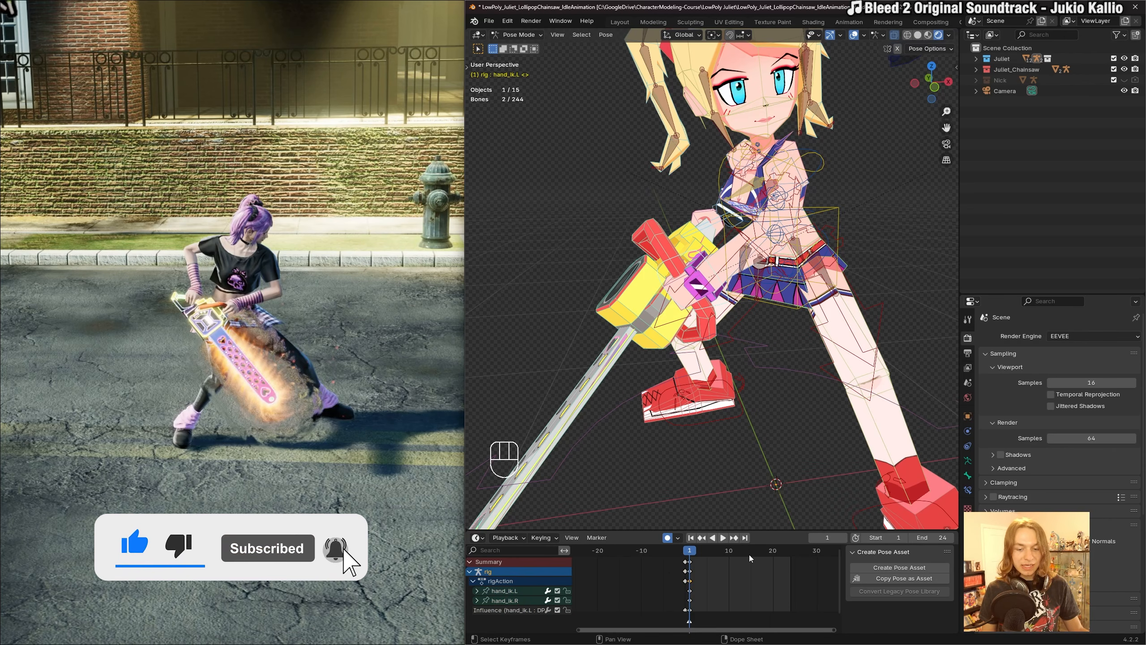
{"action": "left_click", "coordinate": [729, 551]}
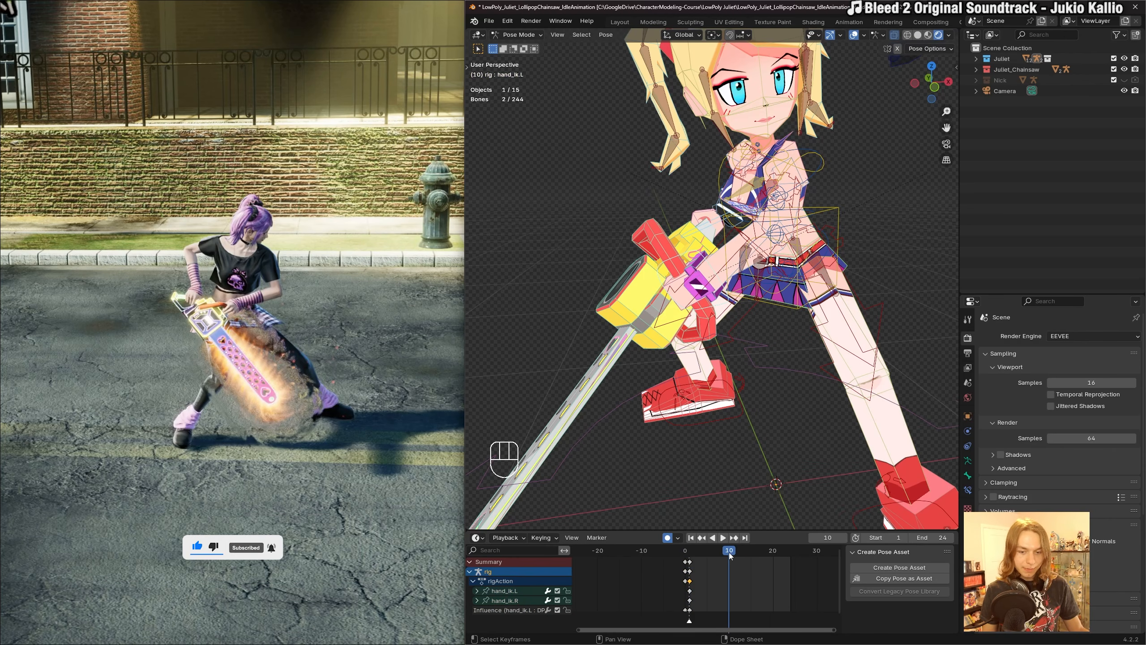
{"action": "left_click", "coordinate": [691, 538]}
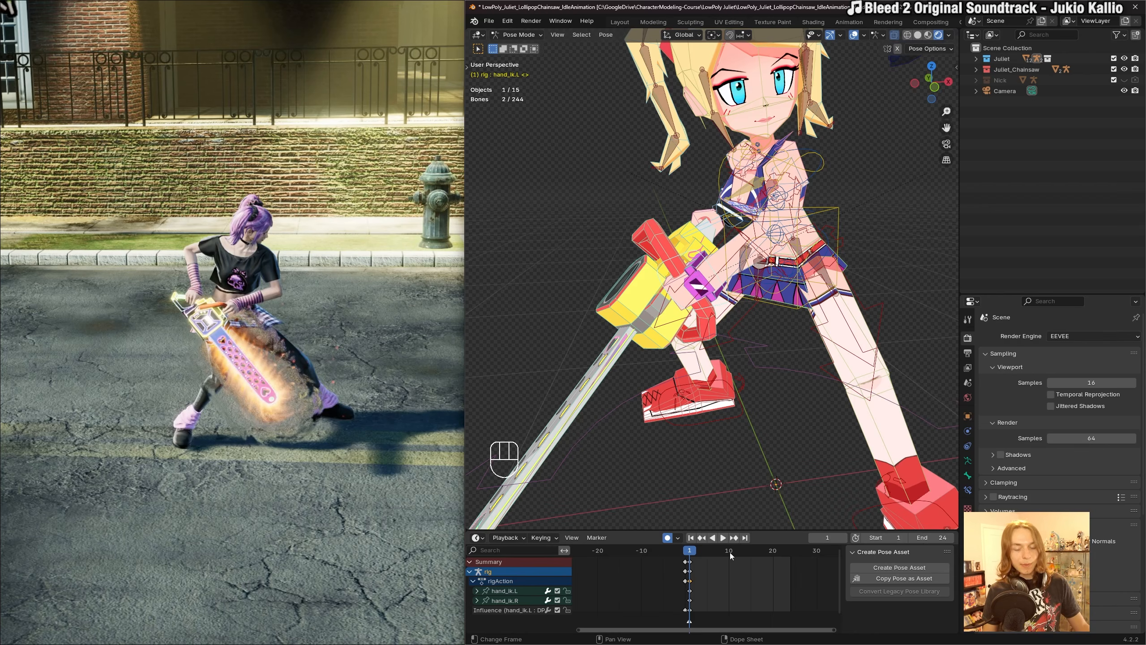
{"action": "key", "text": "space"}
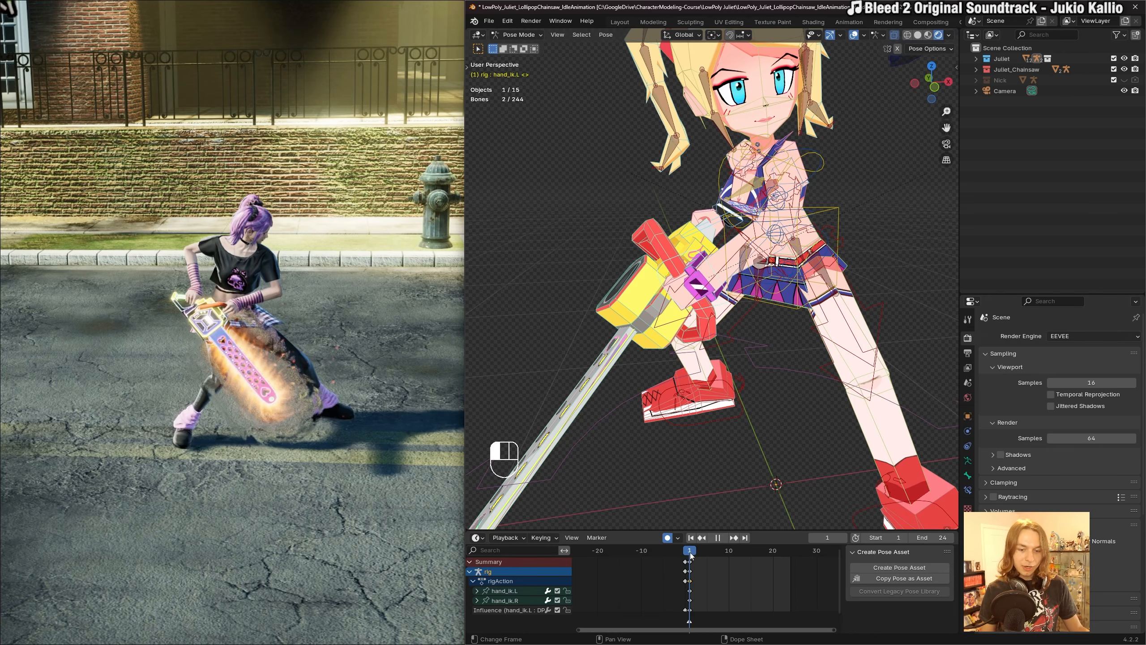
{"action": "left_click", "coordinate": [690, 555]}
{"action": "scroll", "coordinate": [707, 569], "scroll_direction": "up", "scroll_amount": 3}
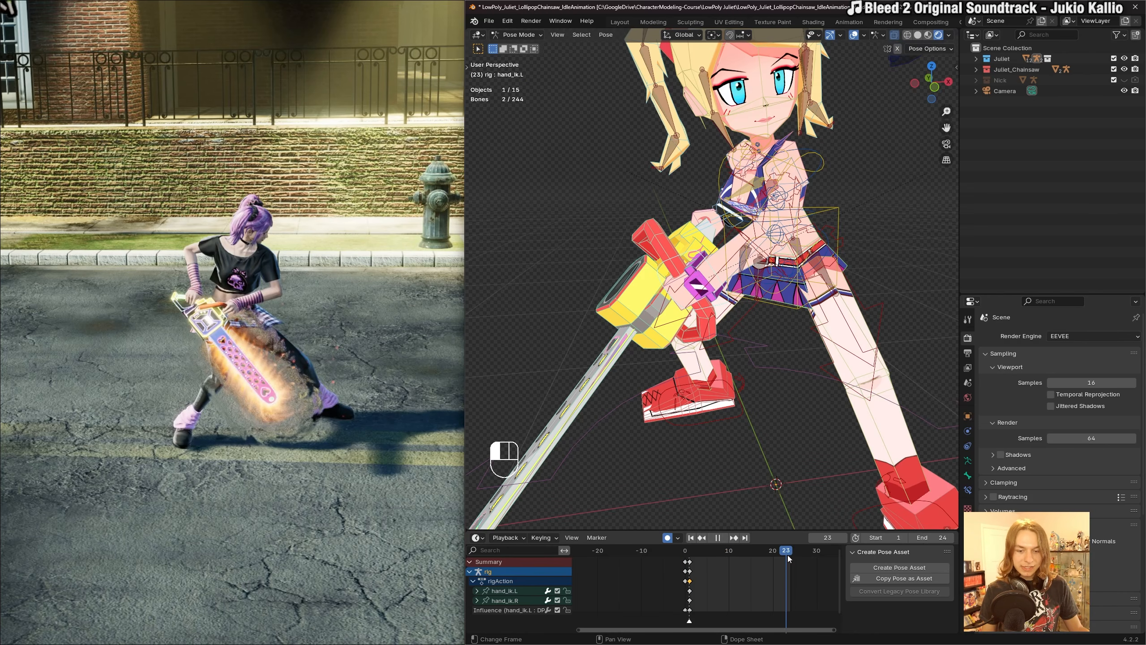
{"action": "scroll", "coordinate": [709, 572], "scroll_direction": "up", "scroll_amount": 1}
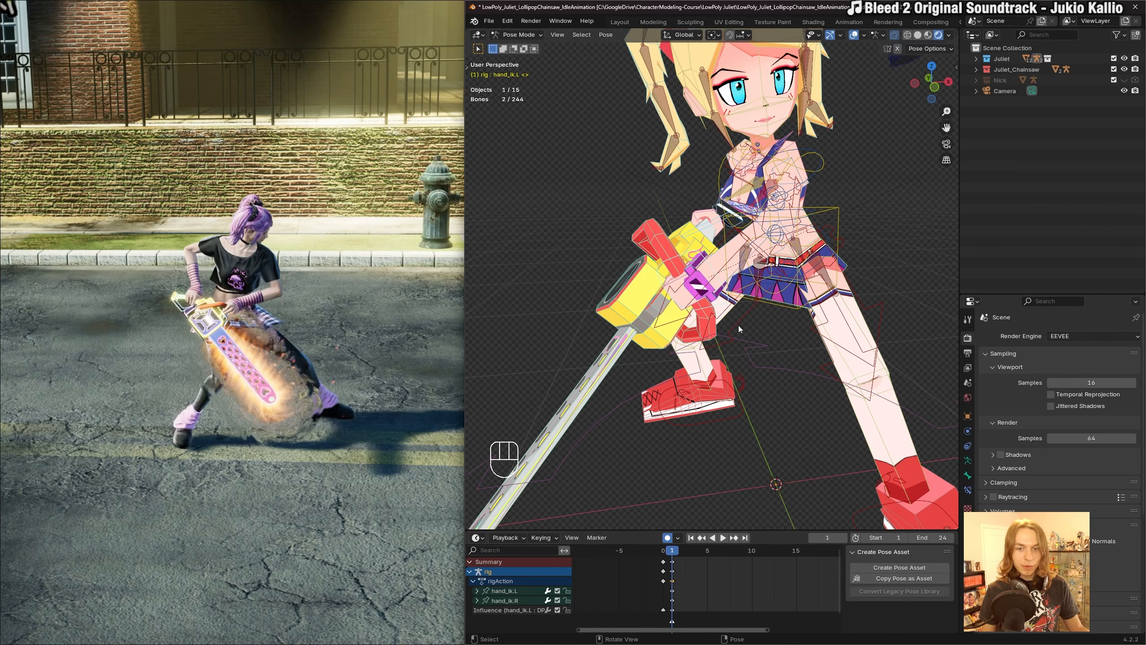
Try moving the right-hand IK control with the dynamic parent in place, and undo the move.
{"action": "mouse_move", "coordinate": [712, 239]}
{"action": "middle_mouse_down"}
{"action": "mouse_move", "coordinate": [700, 222]}
{"action": "mouse_move", "coordinate": [721, 226]}
{"action": "middle_mouse_up"}
{"action": "left_click", "coordinate": [701, 221]}
{"action": "key", "text": "g"}
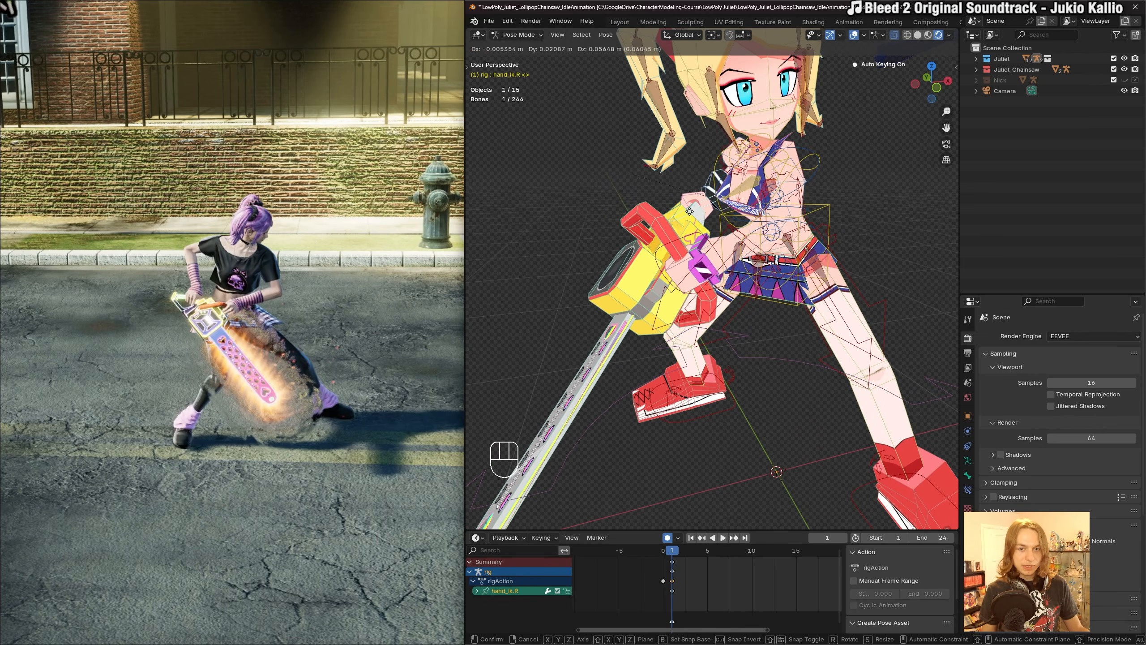
{"action": "key", "text": "ctrl+z"}
Review the Dynamic Parent add-on's options with the right-hand IK control selected.
{"action": "key", "text": "n"}
{"action": "key", "text": "n"}
{"action": "key", "text": "n"}
{"action": "key", "text": "n"}
{"action": "key", "text": "n"}
{"action": "key", "text": "n"}
{"action": "key", "text": "n"}
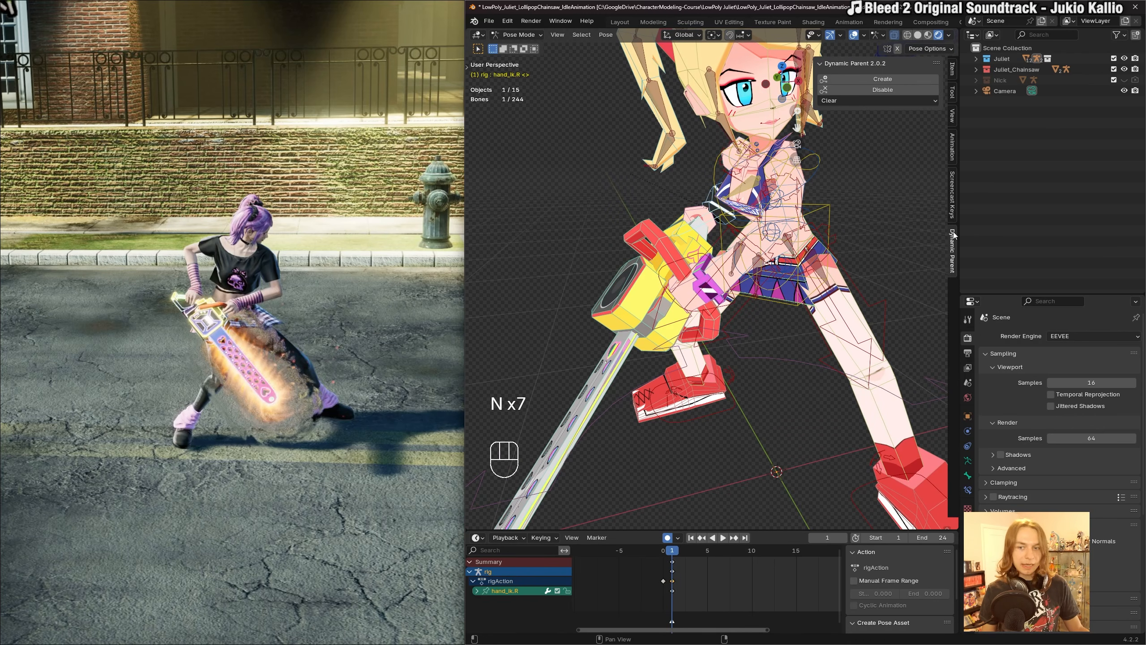
{"action": "mouse_move", "coordinate": [852, 220]}
{"action": "middle_mouse_down", "text": "shift"}
{"action": "mouse_move", "coordinate": [845, 244]}
{"action": "mouse_move", "coordinate": [847, 234]}
{"action": "middle_mouse_up", "text": "shift"}
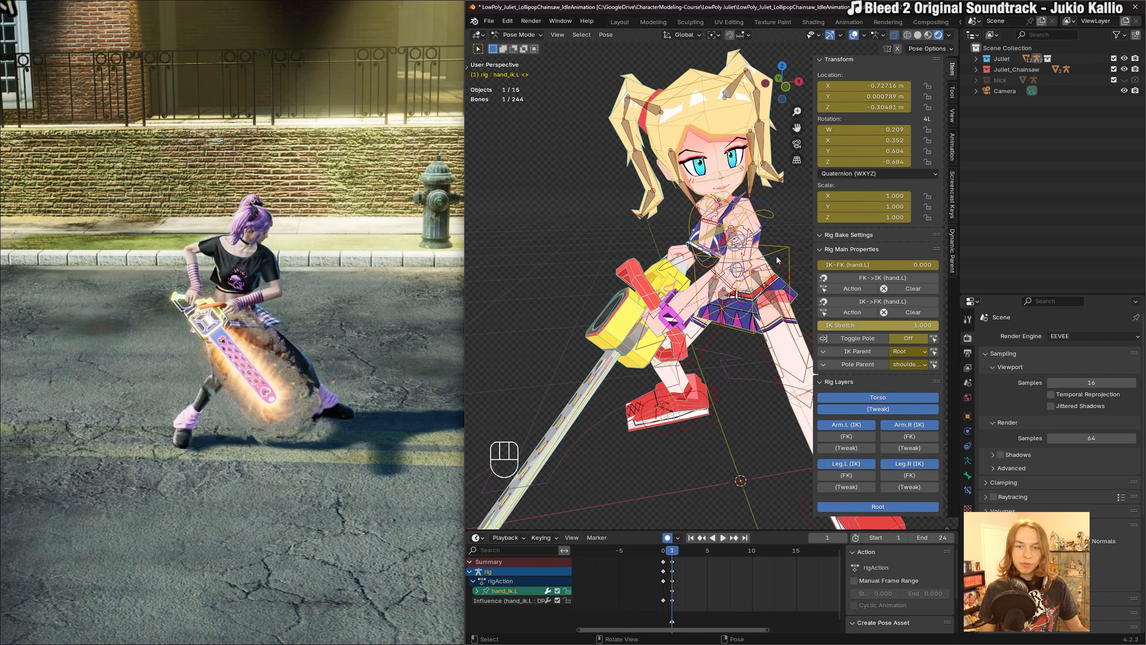
Examine the left-hand IK control's rig properties, including its IK Parent choices.
{"action": "middle_click_drag", "start_coordinate": [765, 289], "coordinate": [754, 273], "text": "shift"}
{"action": "key", "text": "n"}
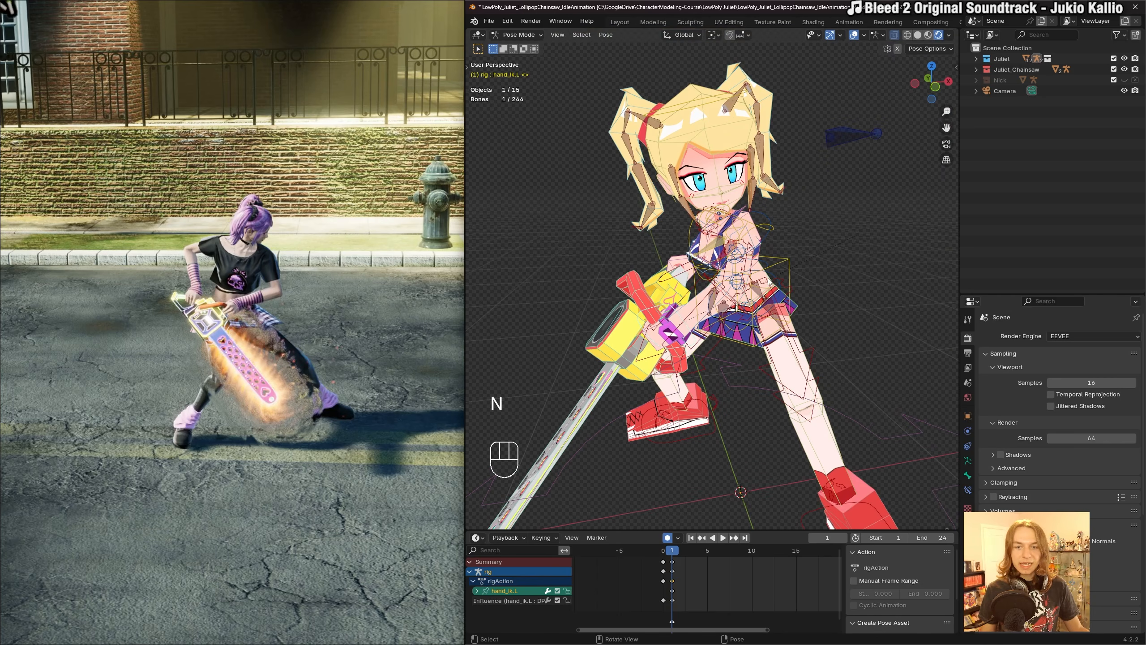
{"action": "key", "text": "n"}
{"action": "scroll", "coordinate": [769, 282], "scroll_direction": "up", "scroll_amount": 1}
{"action": "scroll", "coordinate": [674, 317], "scroll_direction": "up", "scroll_amount": 2}
{"action": "scroll", "coordinate": [636, 342], "scroll_direction": "down", "scroll_amount": 1}
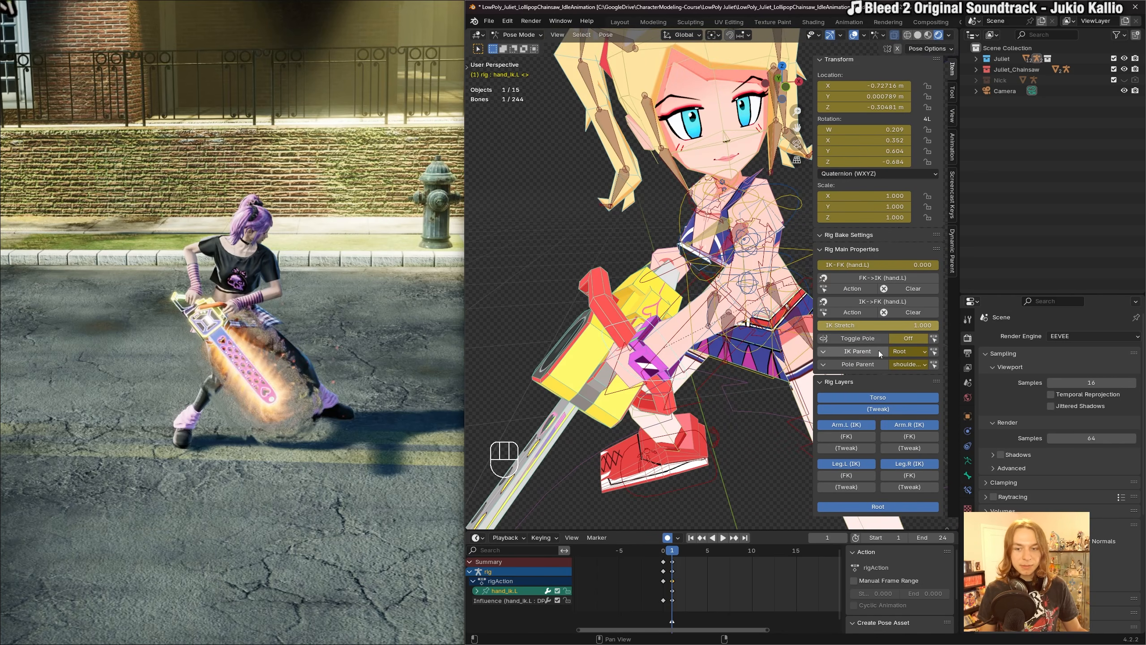
{"action": "left_click", "coordinate": [901, 352]}
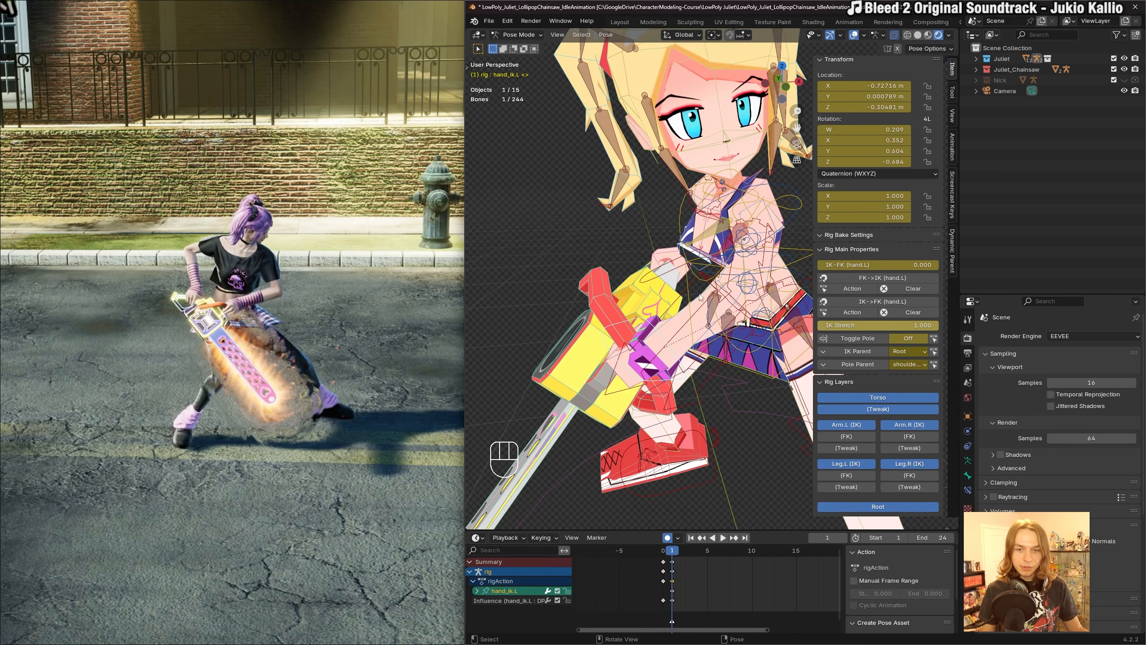
{"action": "key", "text": "n"}
{"action": "scroll", "coordinate": [787, 264], "scroll_direction": "down", "scroll_amount": 1}
{"action": "middle_click_drag", "start_coordinate": [788, 264], "coordinate": [768, 257], "text": "shift"}
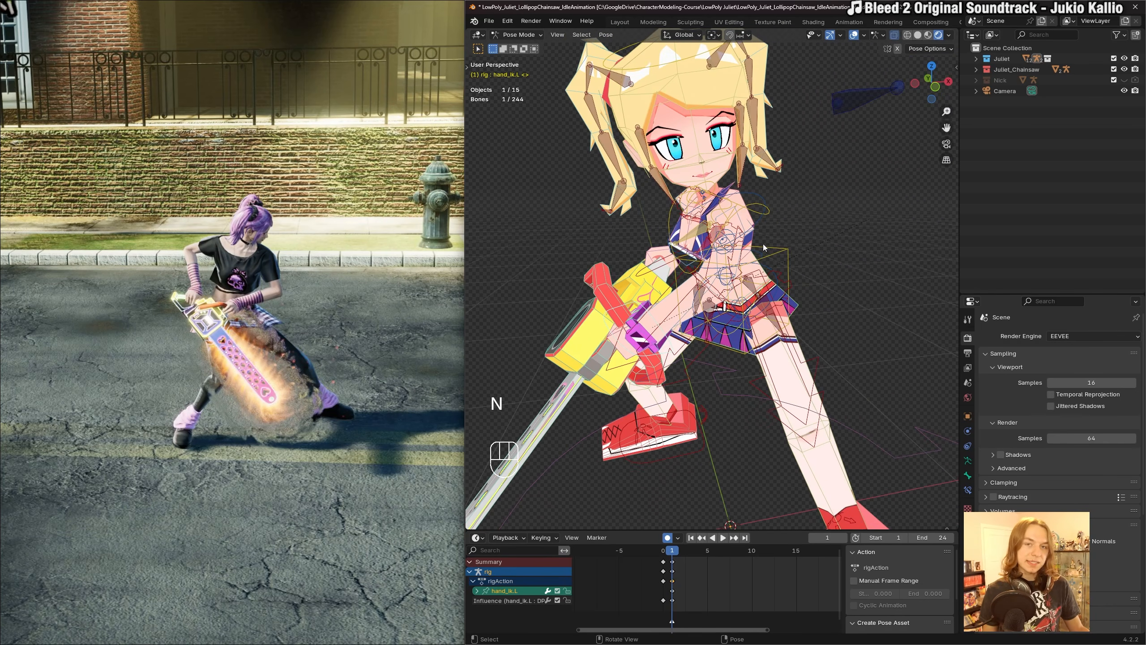
{"action": "middle_click_drag", "start_coordinate": [791, 211], "coordinate": [794, 201], "text": "shift"}
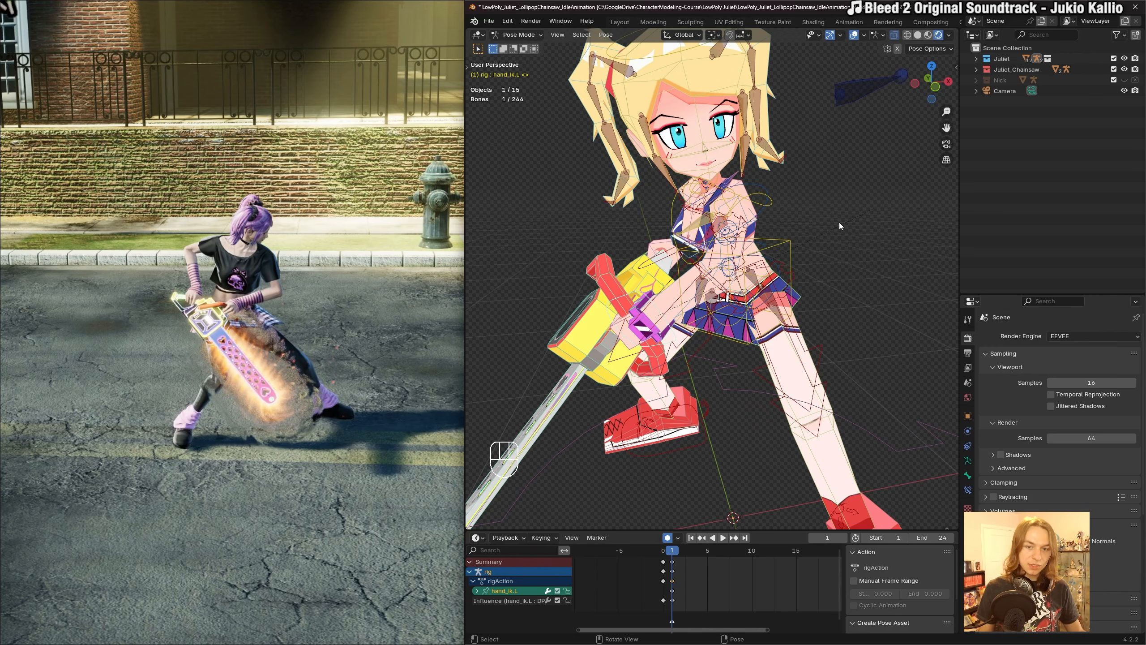
Try moving the left-hand IK control on its own, and undo the move.
{"action": "middle_click_drag", "start_coordinate": [839, 222], "coordinate": [833, 223]}
{"action": "scroll", "coordinate": [812, 235], "scroll_direction": "down", "scroll_amount": 2}
{"action": "middle_click_drag", "start_coordinate": [786, 254], "coordinate": [754, 215], "text": "shift"}
{"action": "key", "text": "g"}
{"action": "left_click", "coordinate": [784, 201]}
{"action": "key", "text": "ctrl+z"}
Test-move the right-hand IK control again, undo the move, and save the file.
{"action": "left_click", "coordinate": [667, 239]}
{"action": "key", "text": "g"}
{"action": "left_click", "coordinate": [678, 228]}
{"action": "key", "text": "ctrl+z"}
{"action": "key", "text": "ctrl+s"}
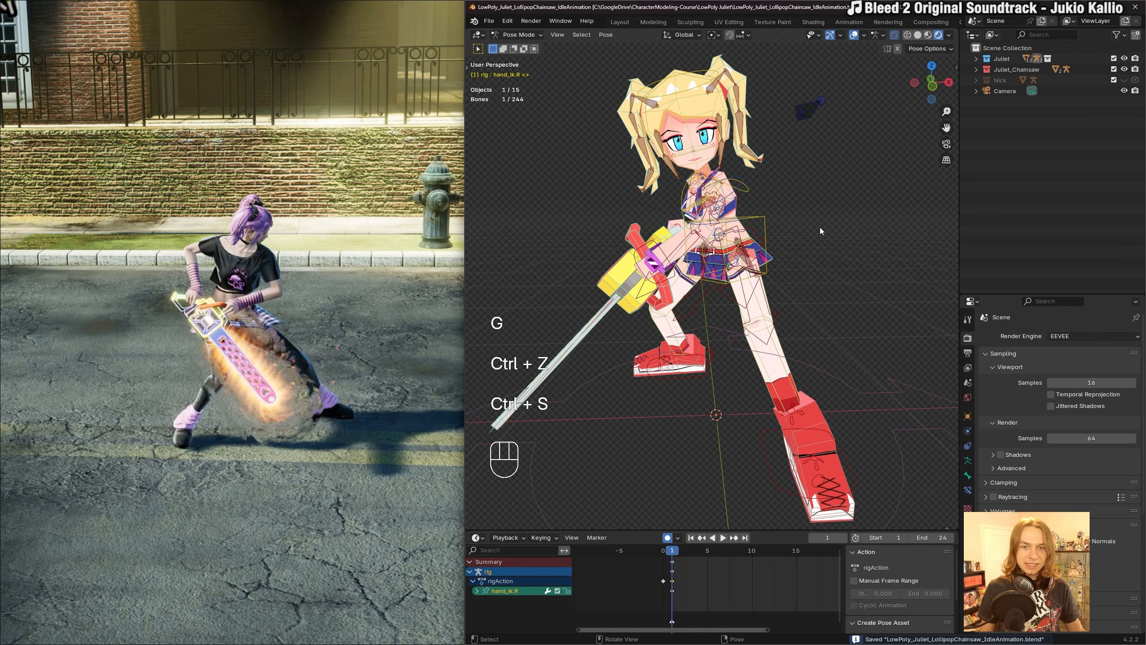
Display the scene's output settings, set the animation's end frame to 25, and save the file.
{"action": "middle_click_drag", "start_coordinate": [820, 228], "coordinate": [802, 234]}
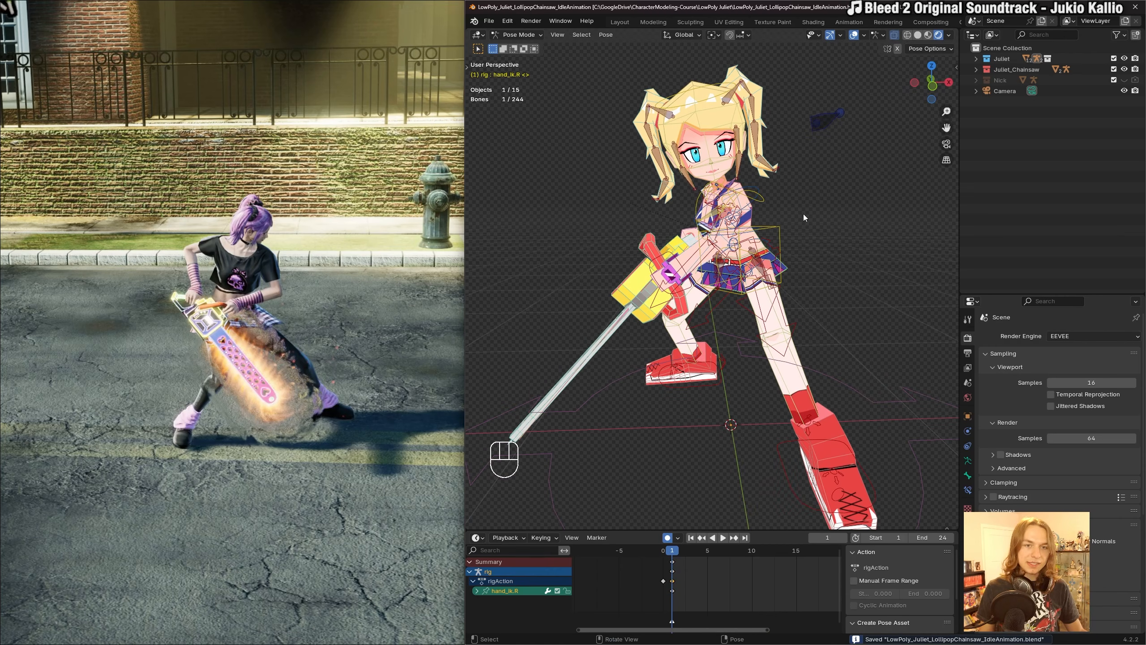
{"action": "scroll", "coordinate": [747, 568], "scroll_direction": "down", "scroll_amount": 6}
{"action": "middle_click_drag", "start_coordinate": [798, 235], "coordinate": [832, 247], "text": "shift"}
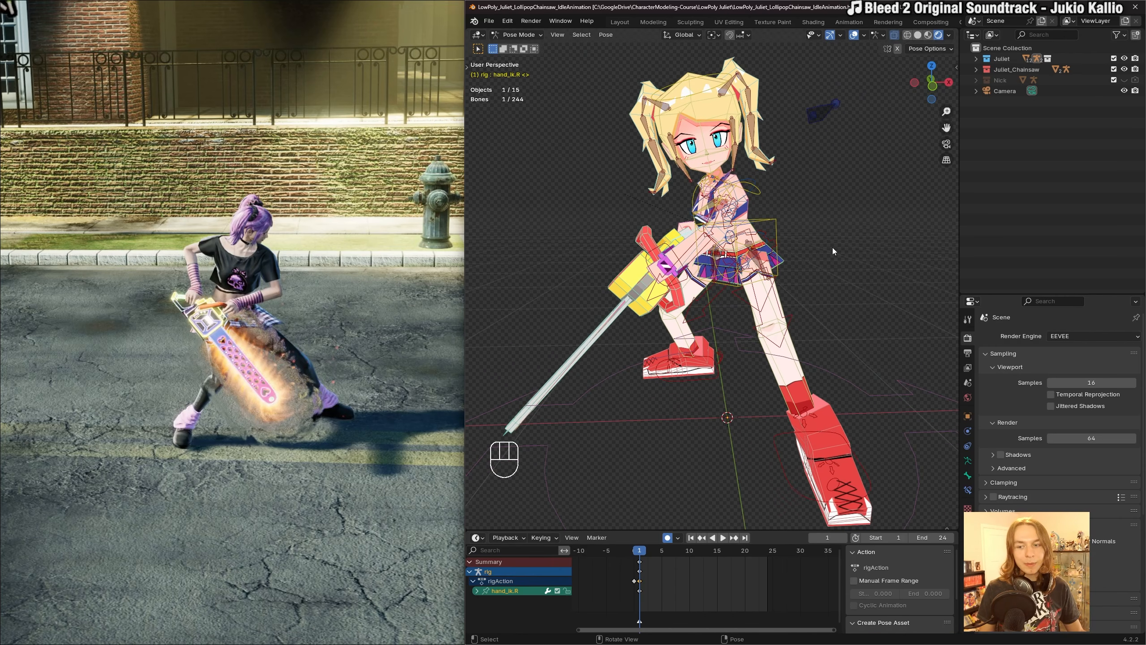
{"action": "left_click", "coordinate": [966, 354]}
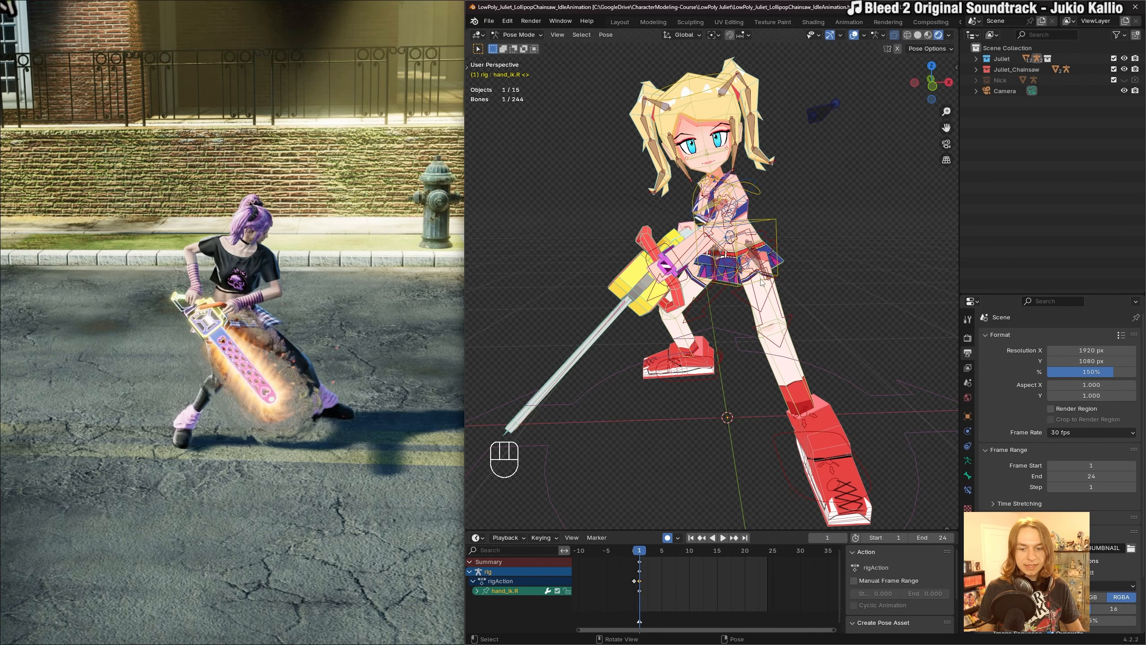
{"action": "middle_click_drag", "start_coordinate": [807, 355], "coordinate": [816, 347]}
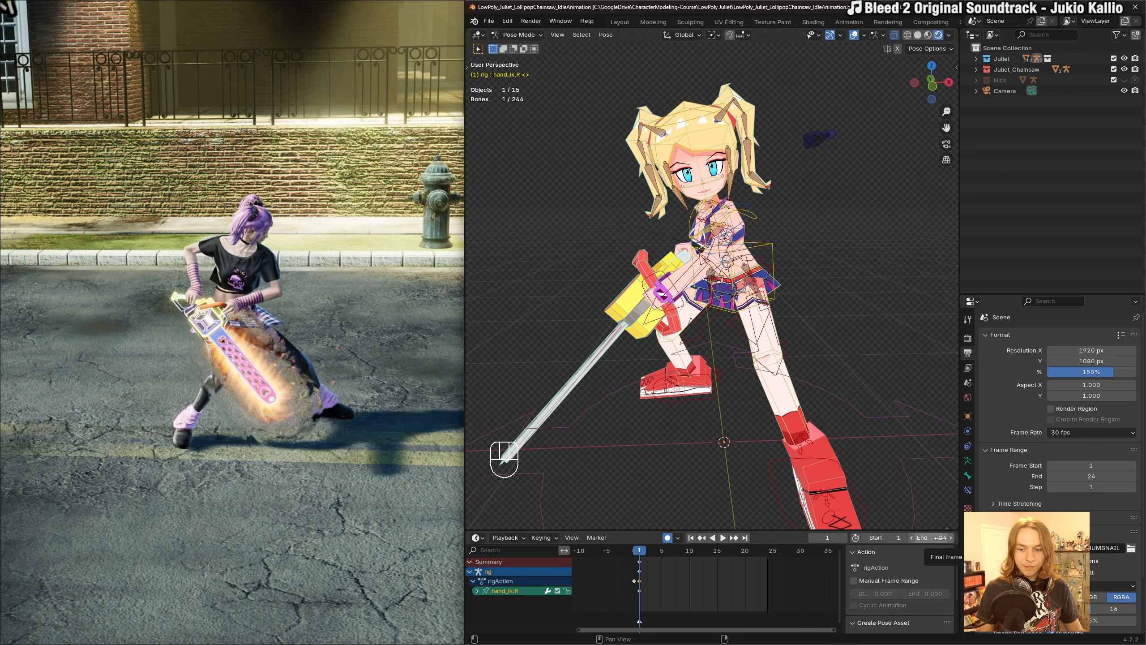
{"action": "left_click", "coordinate": [478, 538]}
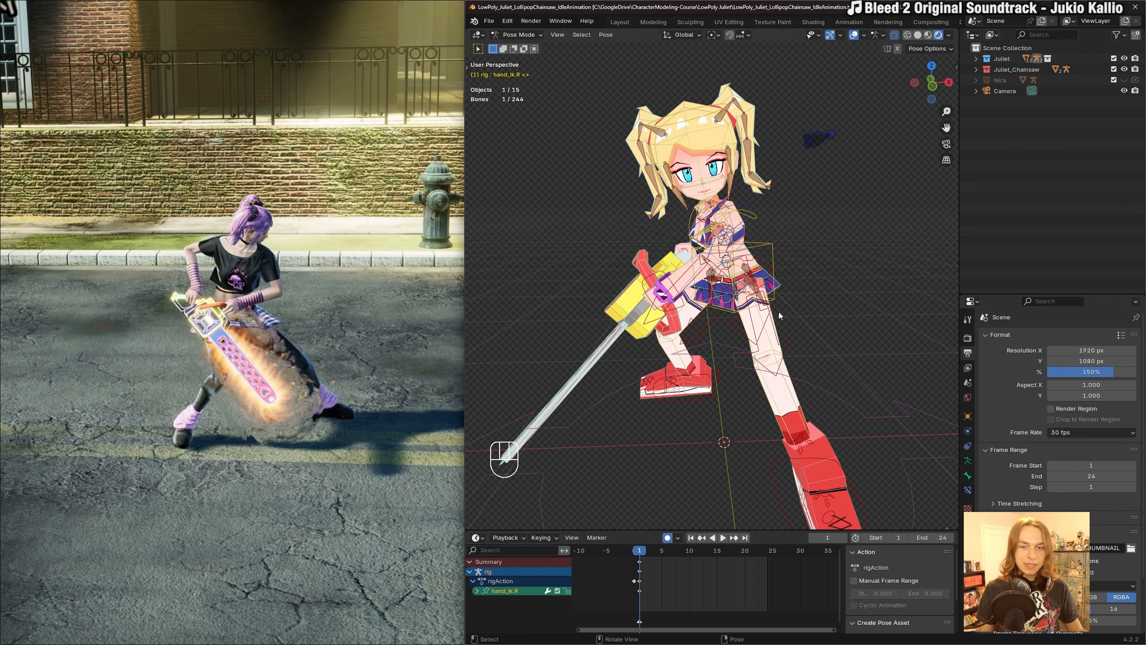
{"action": "middle_click_drag", "start_coordinate": [779, 312], "coordinate": [792, 321]}
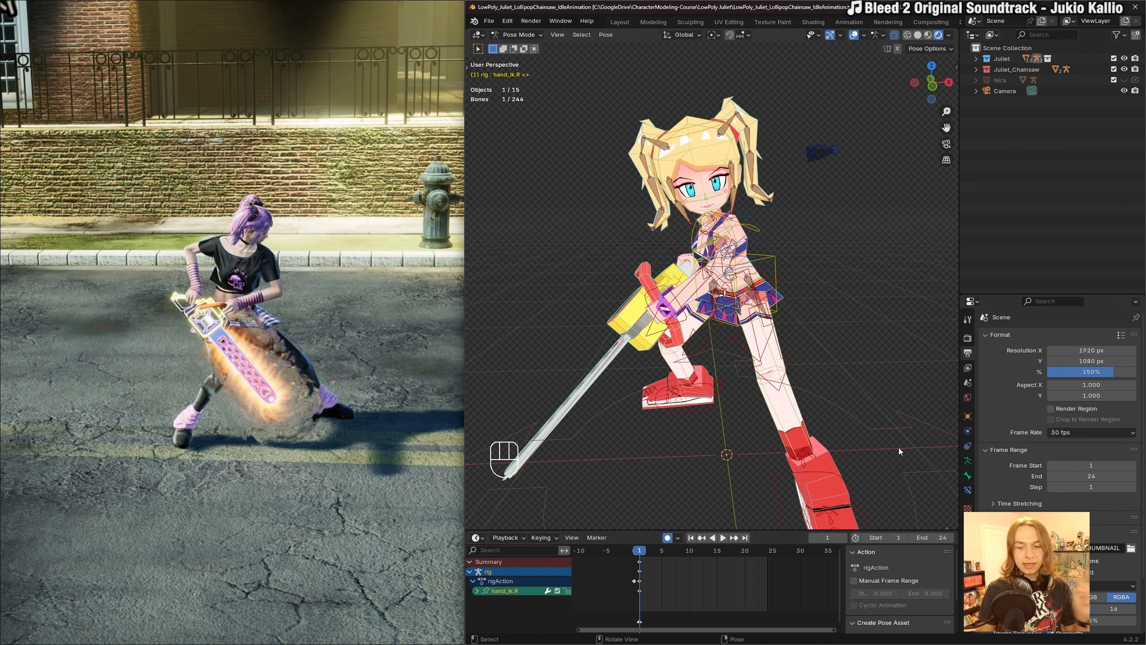
{"action": "left_click", "coordinate": [929, 538]}
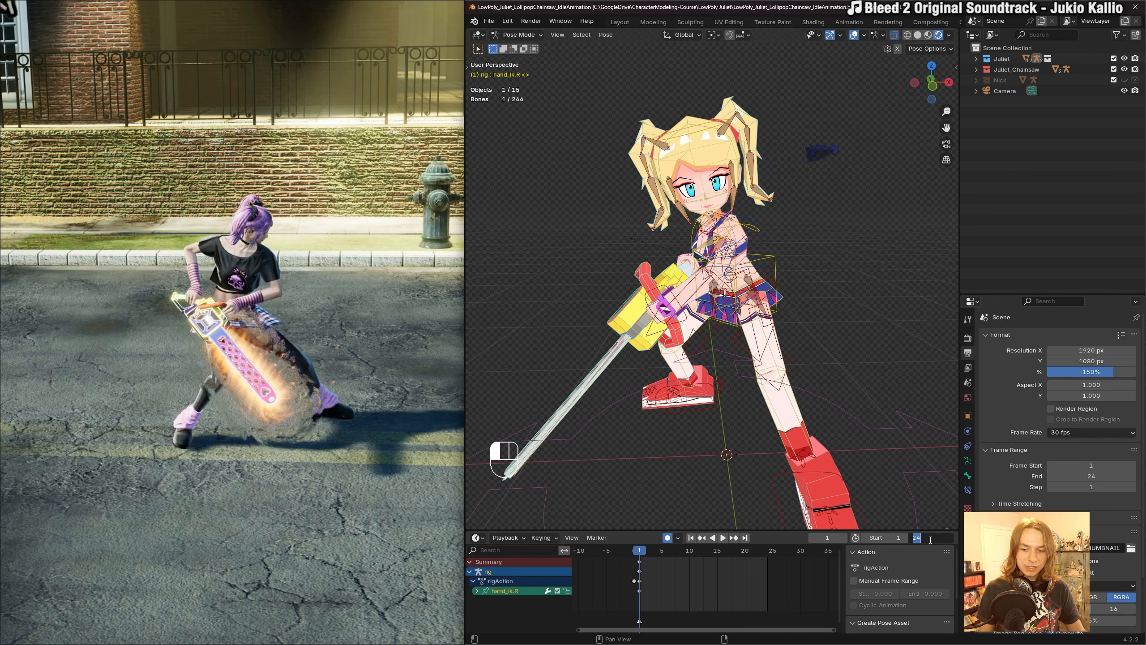
{"action": "type", "text": "25"}
{"action": "key", "text": "Return"}
{"action": "middle_click_drag", "start_coordinate": [815, 397], "coordinate": [814, 407], "text": "shift"}
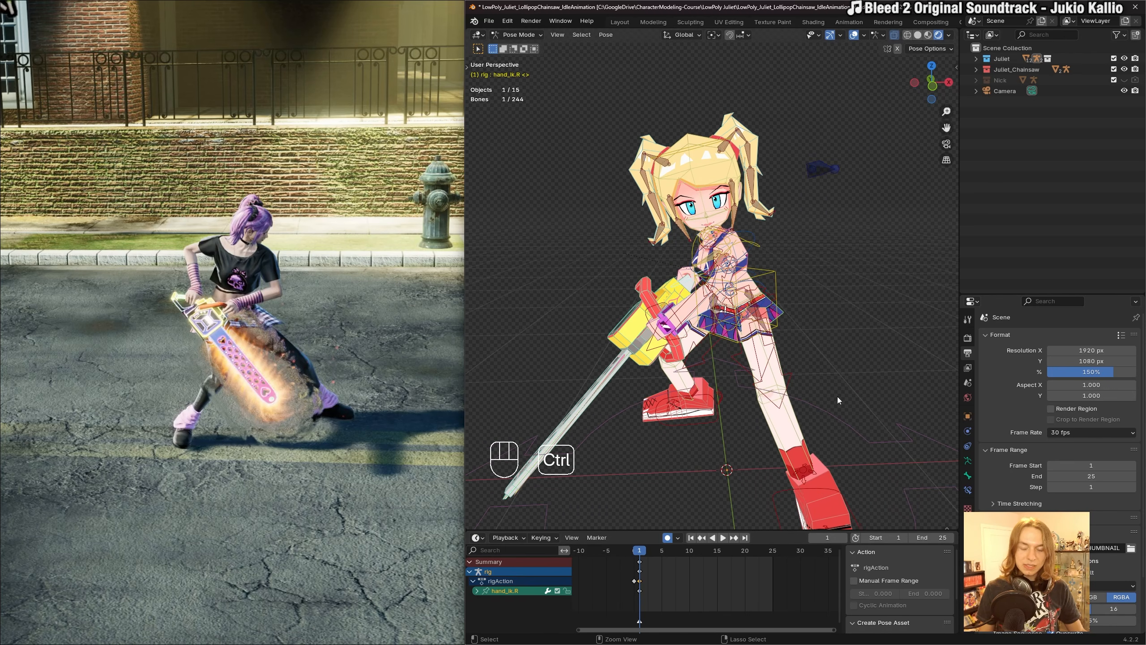
{"action": "key", "text": "ctrl+s"}
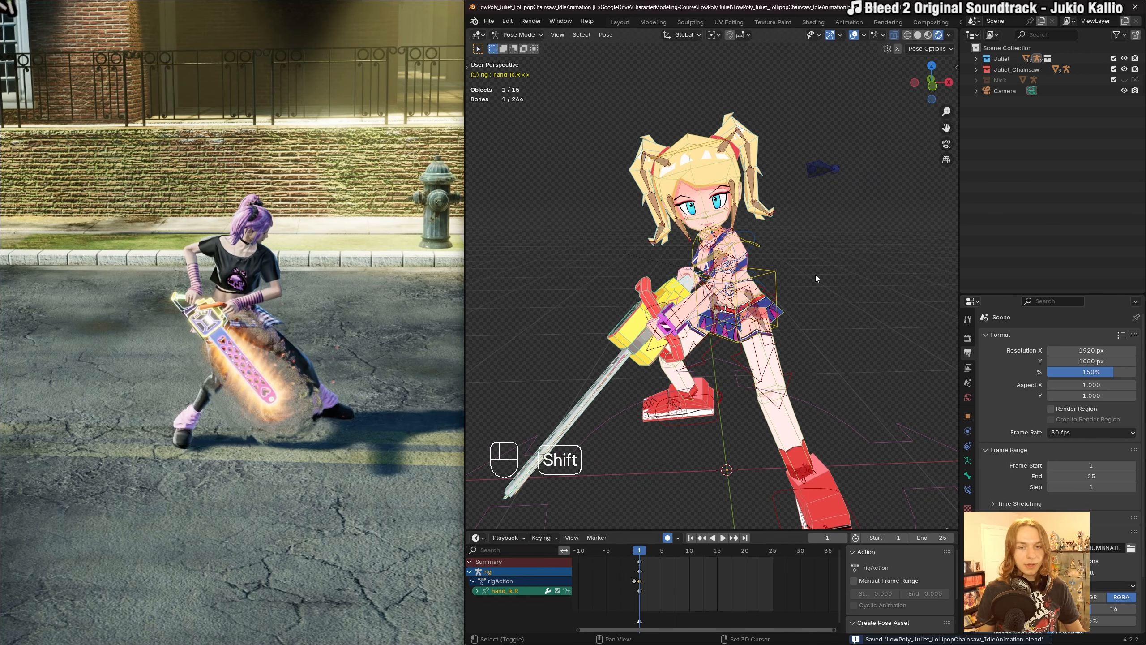
Select all of the rig's pose bones and clear the selection.
{"action": "middle_click_drag", "start_coordinate": [815, 273], "coordinate": [856, 279], "text": "shift"}
{"action": "left_click", "coordinate": [782, 288]}
{"action": "key", "text": "a"}
{"action": "left_click", "coordinate": [820, 252]}
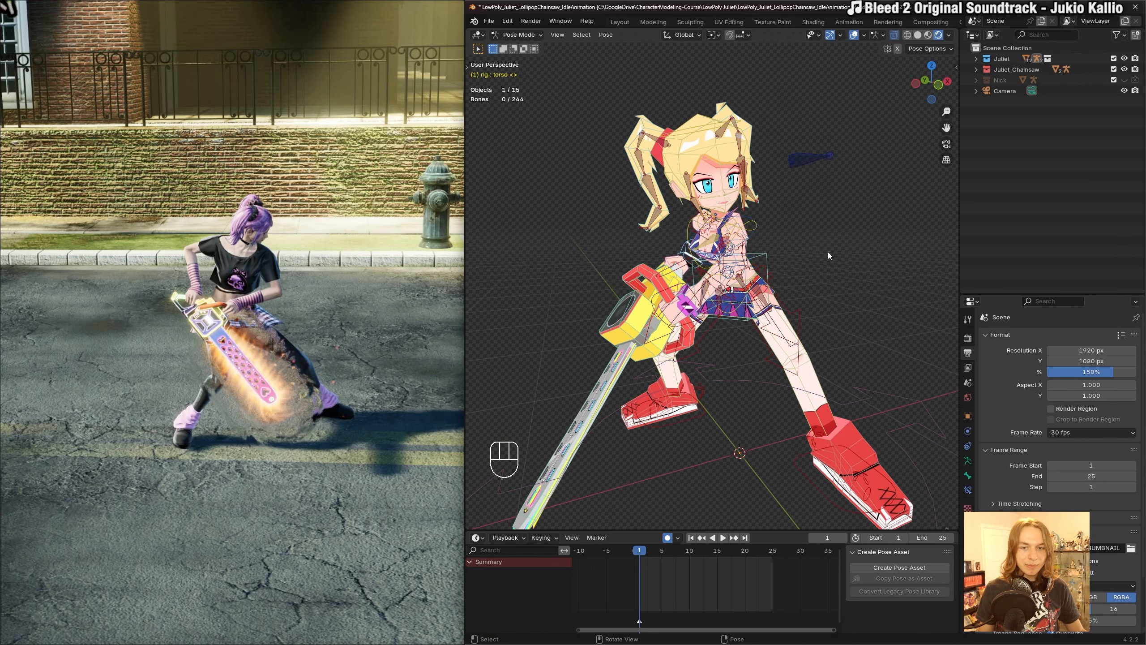
Select all of the rig's pose bones and insert a keyframe for them at frame 1.
{"action": "key", "text": "a"}
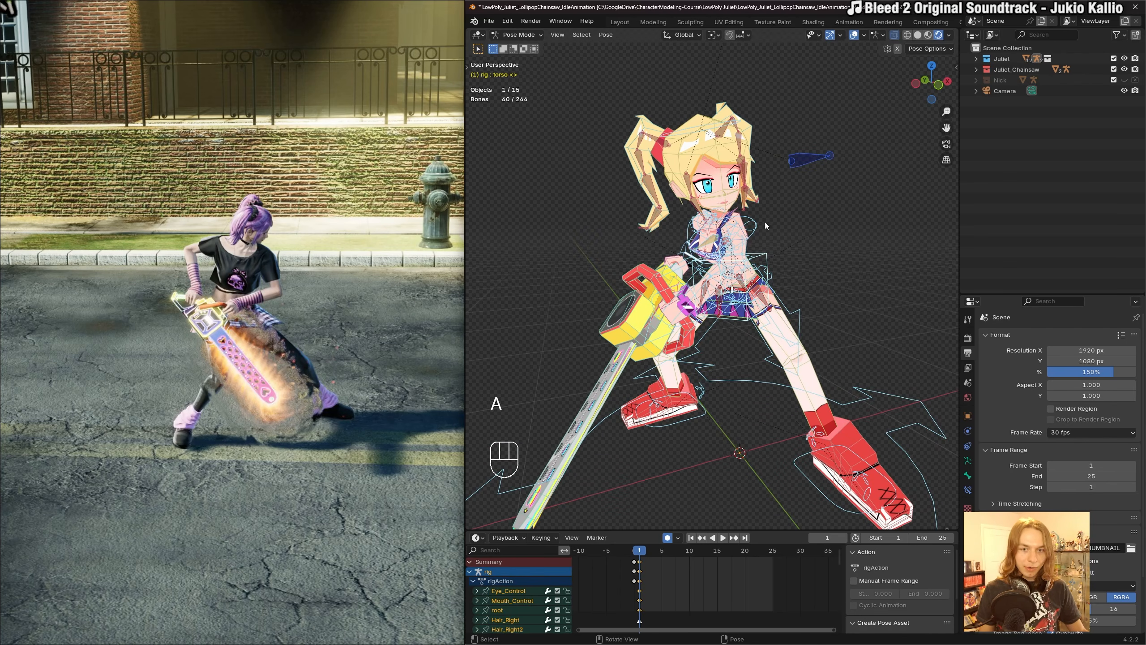
{"action": "middle_click_drag", "start_coordinate": [871, 252], "coordinate": [851, 253]}
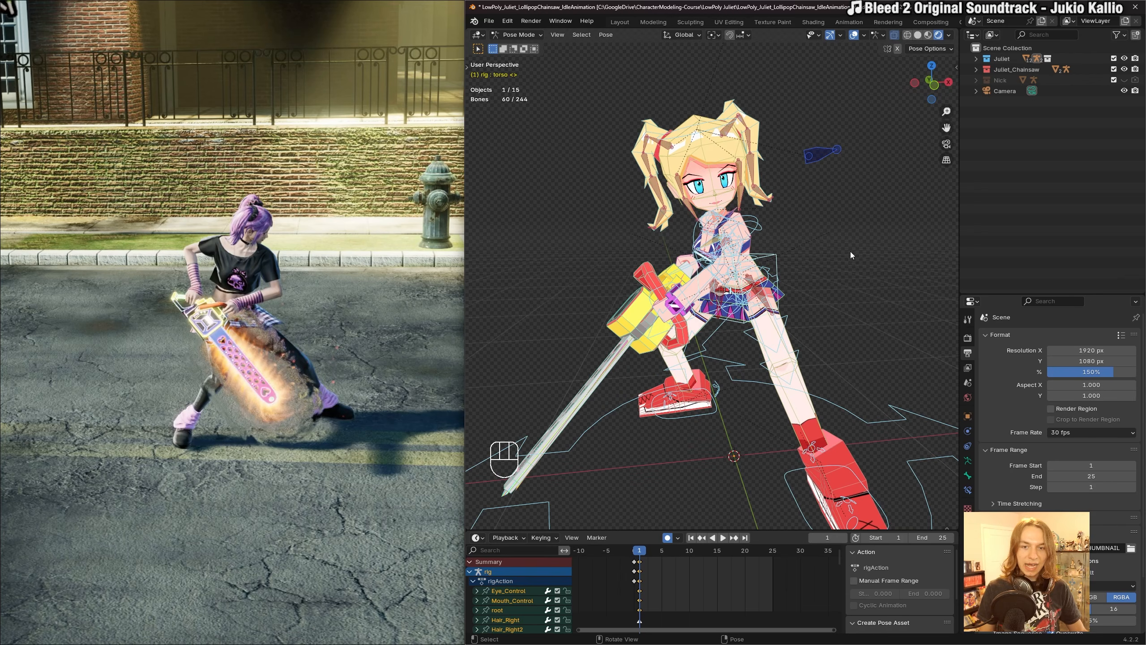
{"action": "key", "text": "i"}
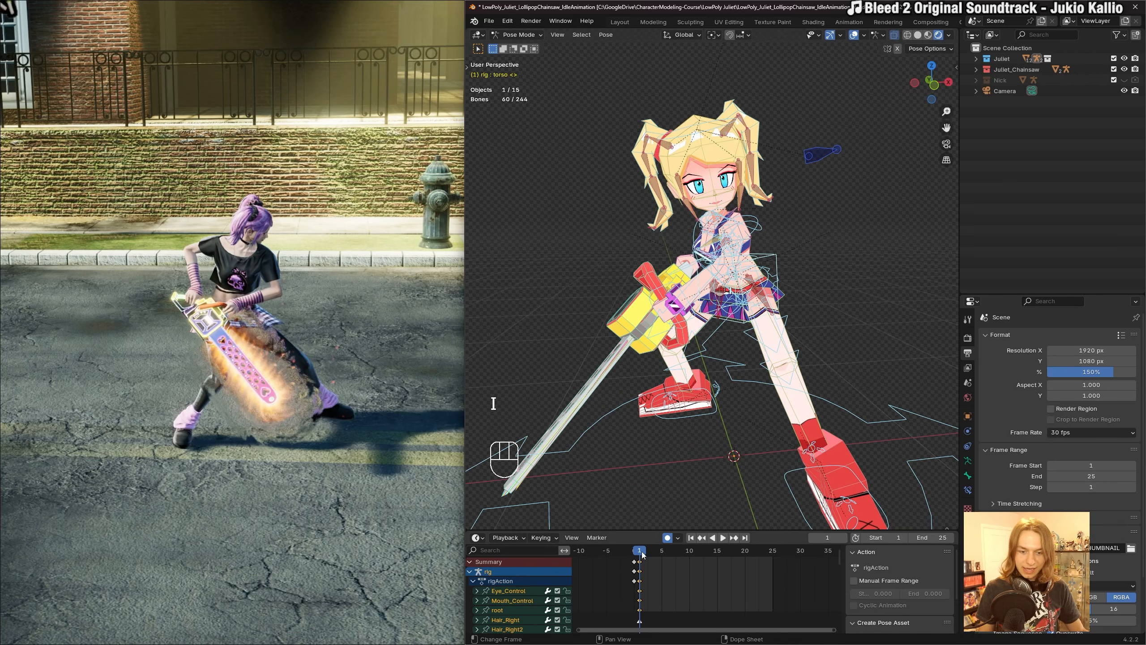
Copy the rig's keyframes at frame 1 and paste them at frame 26.
{"action": "scroll", "coordinate": [667, 564], "scroll_direction": "up", "scroll_amount": 3}
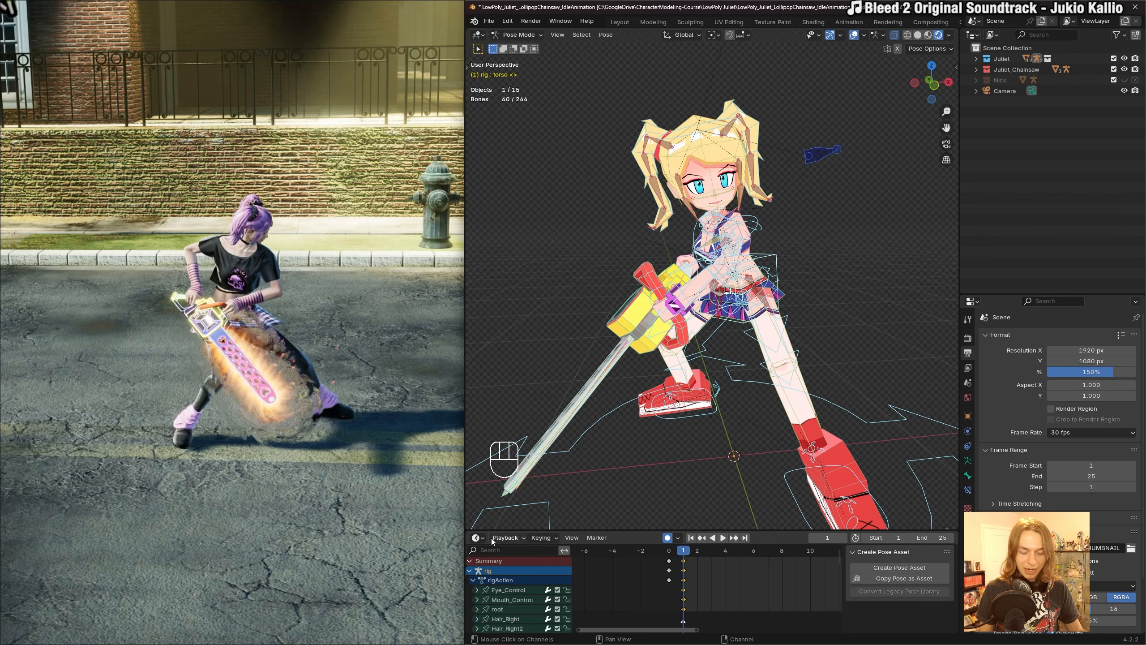
{"action": "scroll", "coordinate": [702, 573], "scroll_direction": "up", "scroll_amount": 1}
{"action": "scroll", "coordinate": [702, 573], "scroll_direction": "up", "scroll_amount": 1}
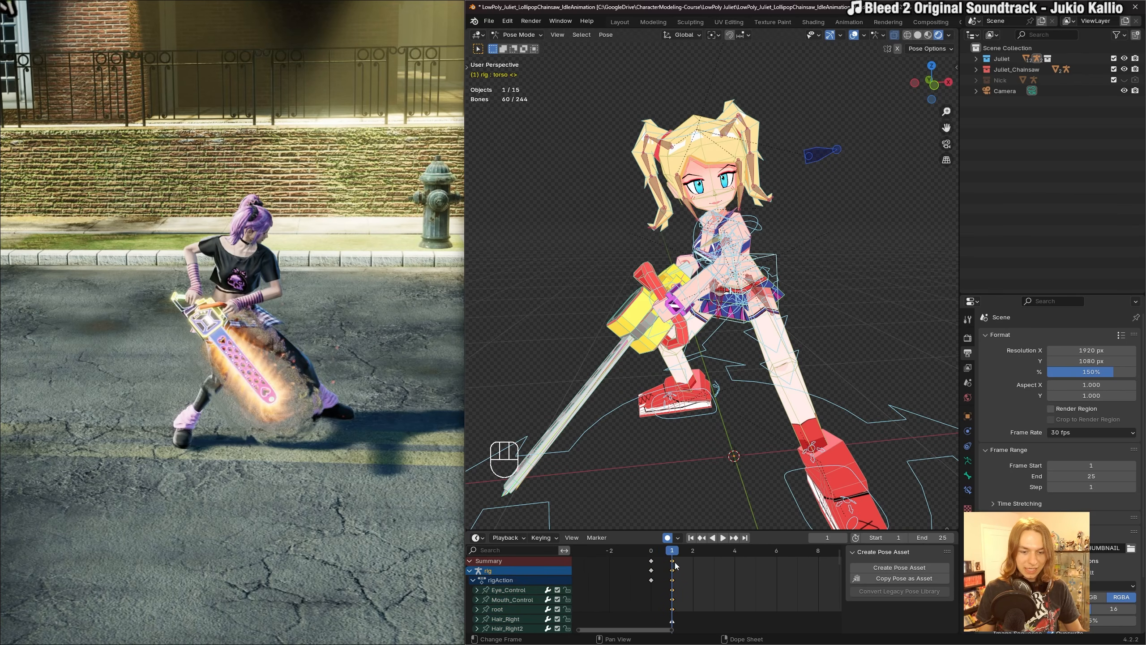
{"action": "key", "text": "ctrl+c"}
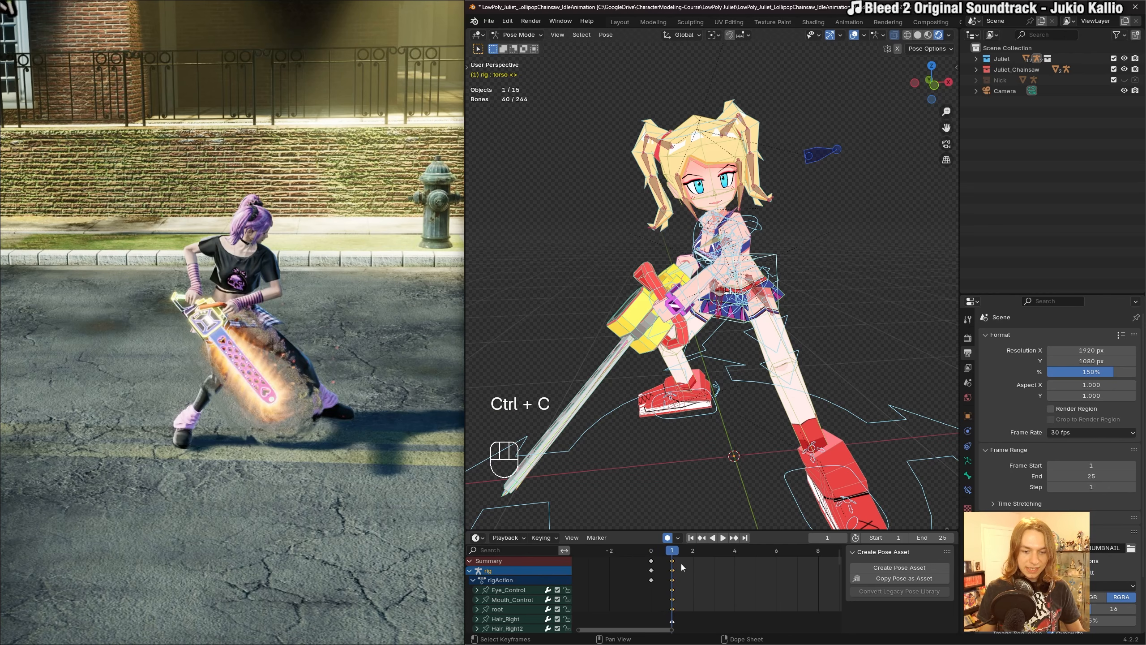
{"action": "scroll", "coordinate": [744, 571], "scroll_direction": "down", "scroll_amount": 16}
{"action": "middle_click_drag", "start_coordinate": [744, 570], "coordinate": [618, 570]}
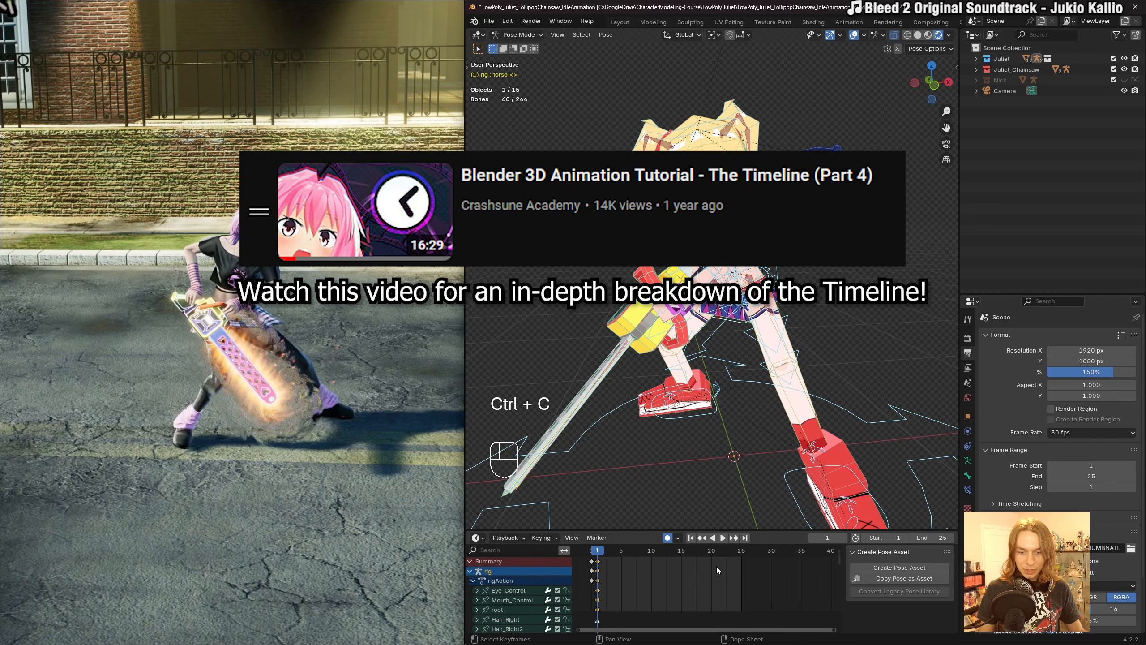
{"action": "left_click", "coordinate": [741, 550]}
{"action": "left_click_drag", "start_coordinate": [742, 553], "coordinate": [748, 558]}
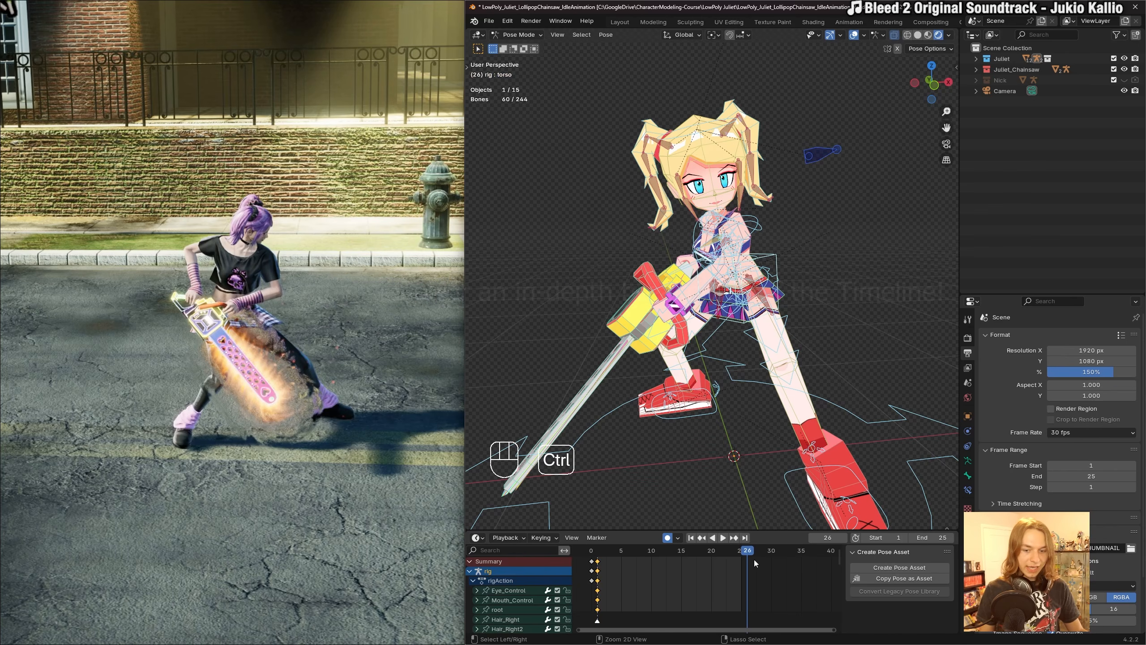
{"action": "key", "text": "ctrl+v"}
Shift the pasted end keyframes to frame 25 and play the animation loop.
{"action": "scroll", "coordinate": [752, 559], "scroll_direction": "up", "scroll_amount": 4}
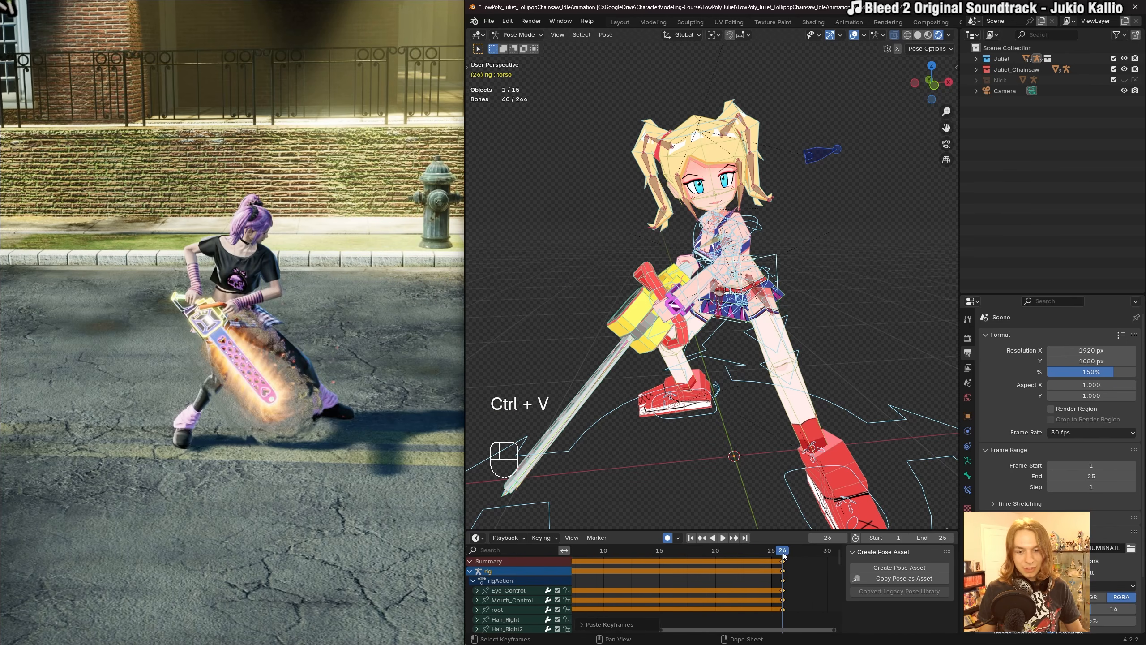
{"action": "left_click_drag", "start_coordinate": [783, 556], "coordinate": [768, 553]}
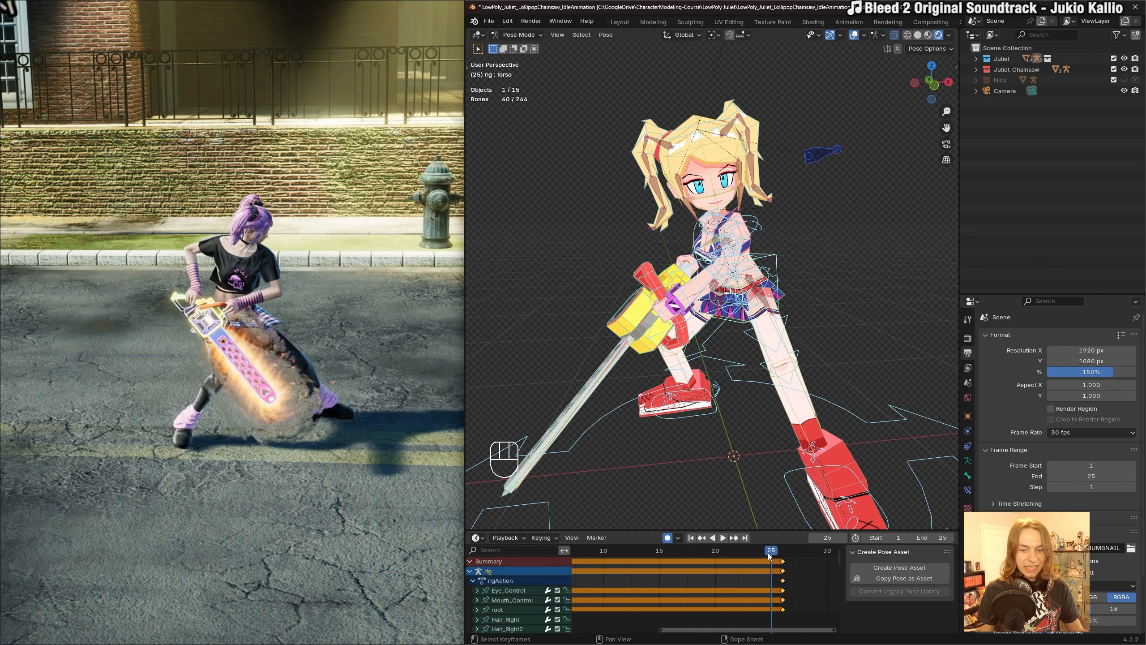
{"action": "scroll", "coordinate": [768, 552], "scroll_direction": "down", "scroll_amount": 3}
{"action": "middle_click_drag", "start_coordinate": [580, 565], "coordinate": [618, 565]}
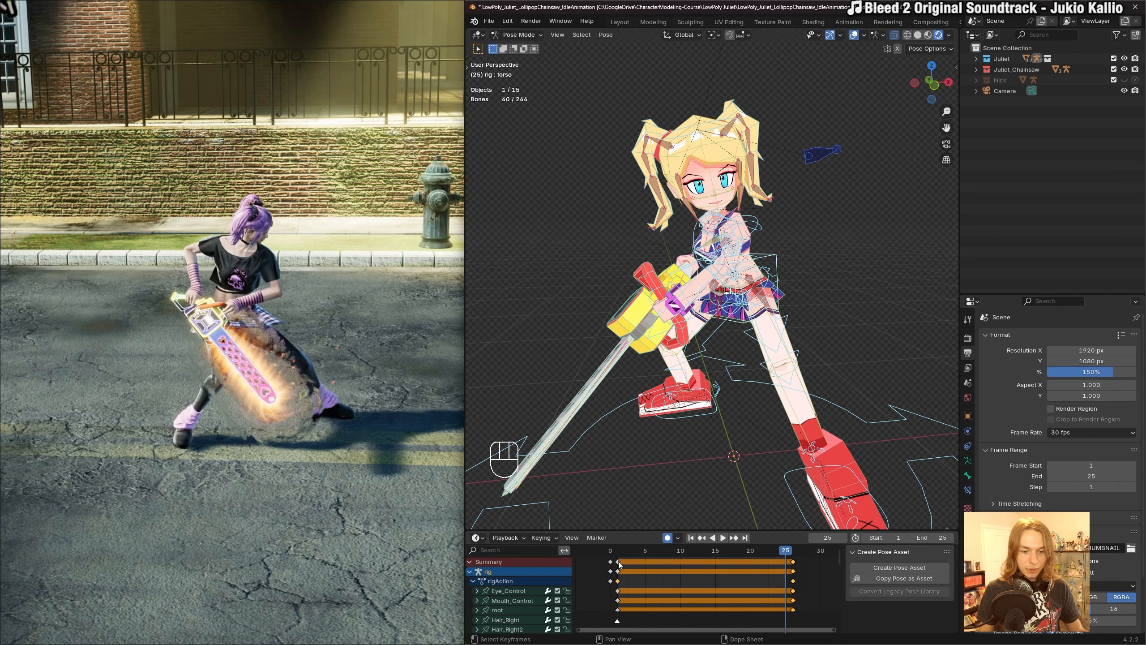
{"action": "key", "text": "g"}
{"action": "left_click", "coordinate": [783, 570]}
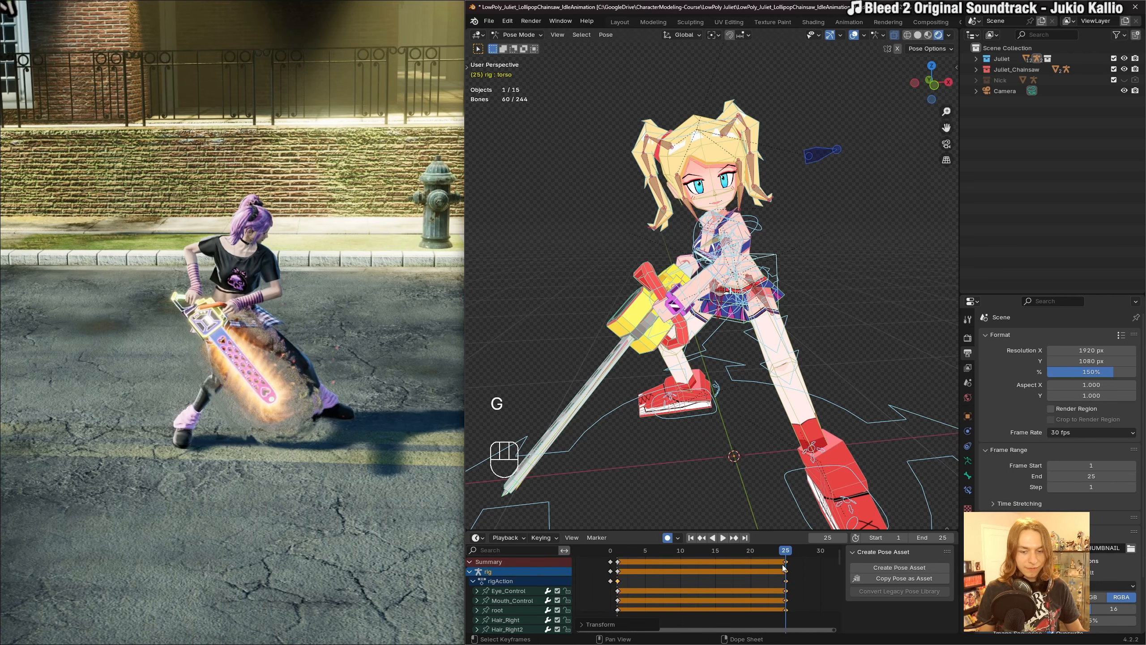
{"action": "key", "text": "space"}
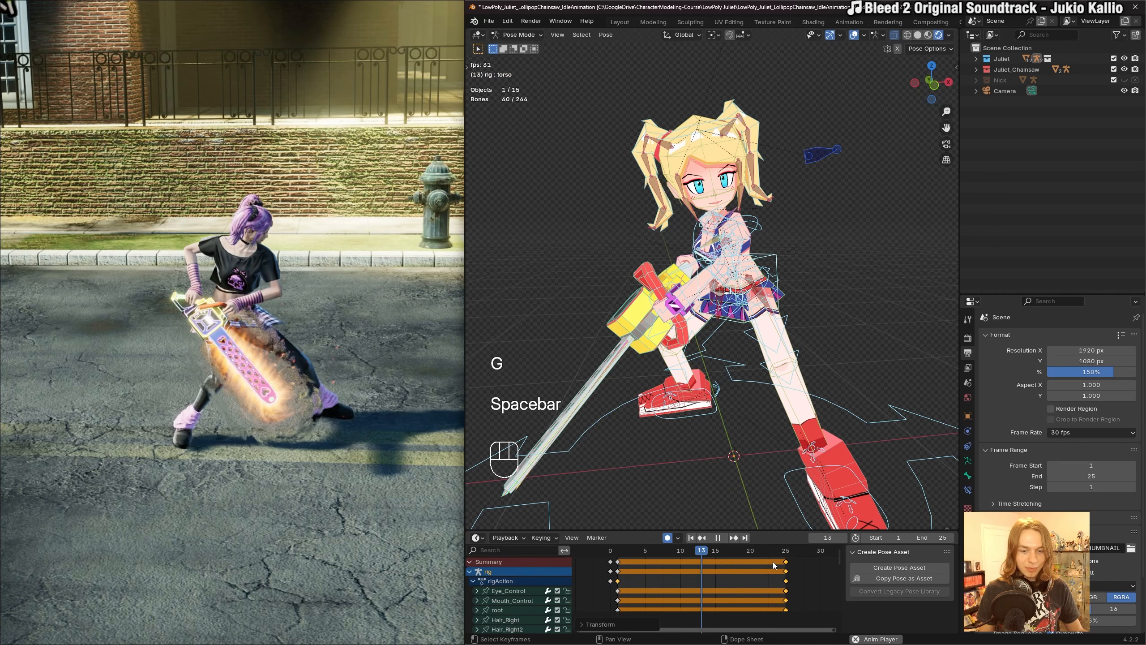
{"action": "key", "text": "space"}
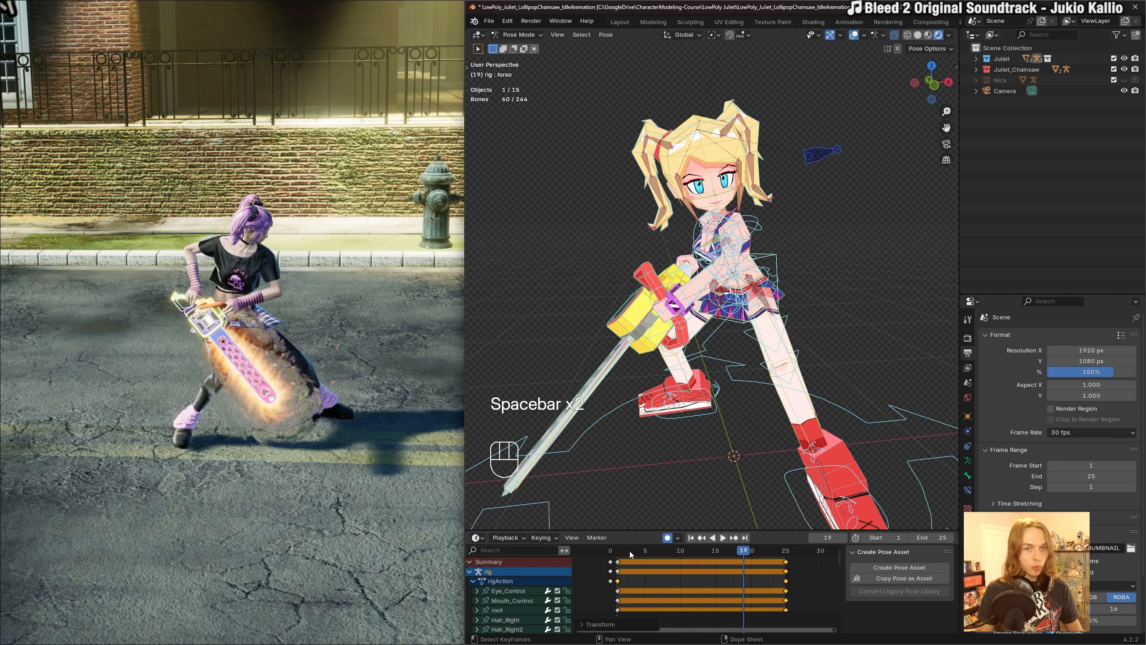
Move the end keyframes back to frame 26 and play the loop again.
{"action": "scroll", "coordinate": [630, 554], "scroll_direction": "down", "scroll_amount": 6, "text": "alt"}
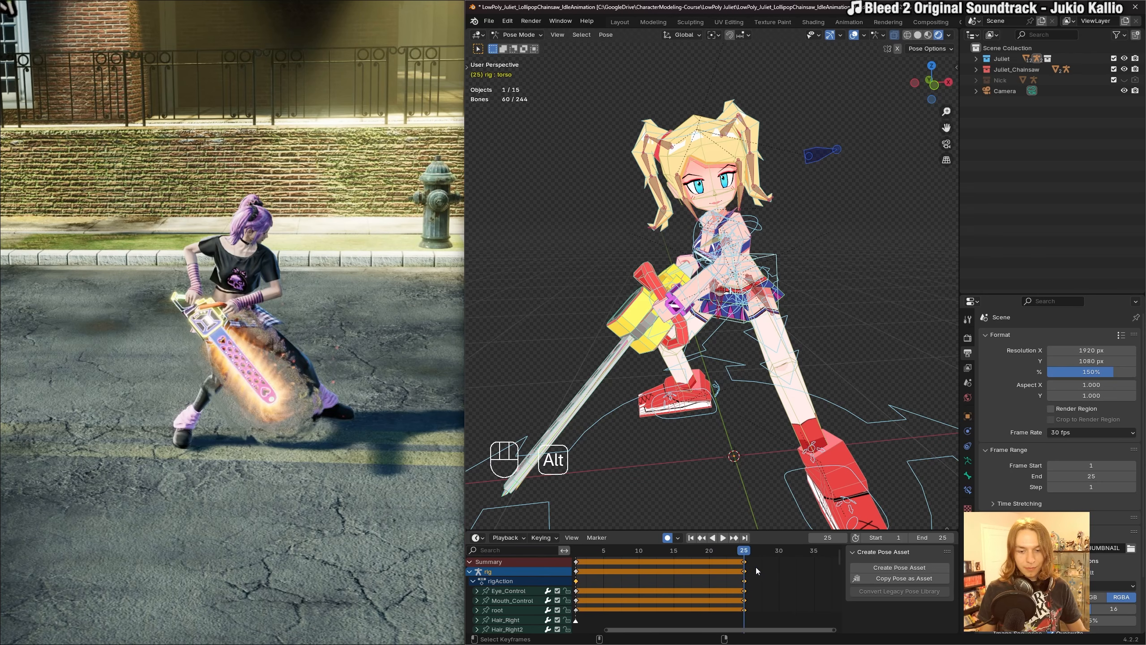
{"action": "key", "text": "g"}
{"action": "left_click", "coordinate": [753, 567]}
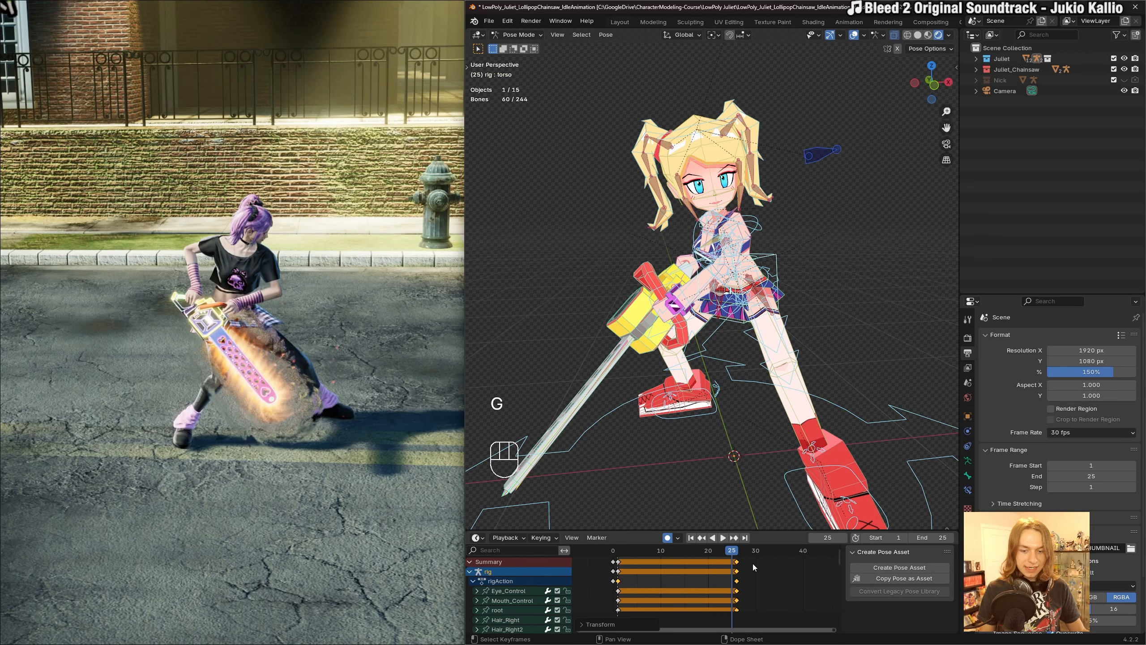
{"action": "key", "text": "space"}
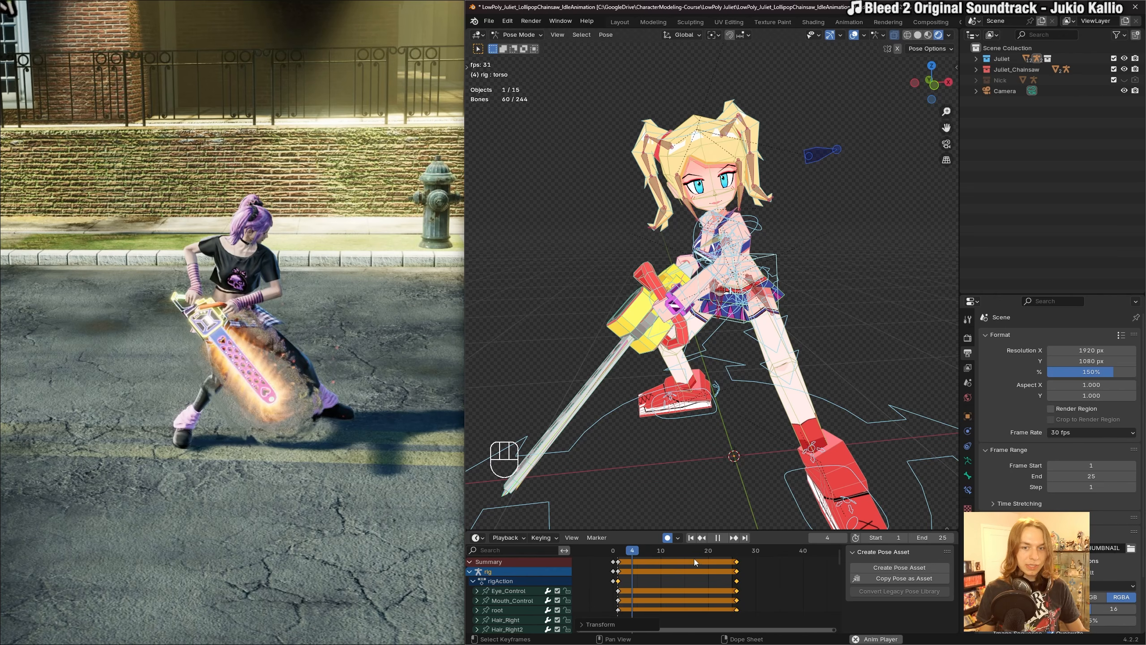
{"action": "key", "text": "space"}
Return the playhead to frame 1 and save the file.
{"action": "key", "text": "ctrl+s"}
{"action": "left_click", "coordinate": [690, 537]}
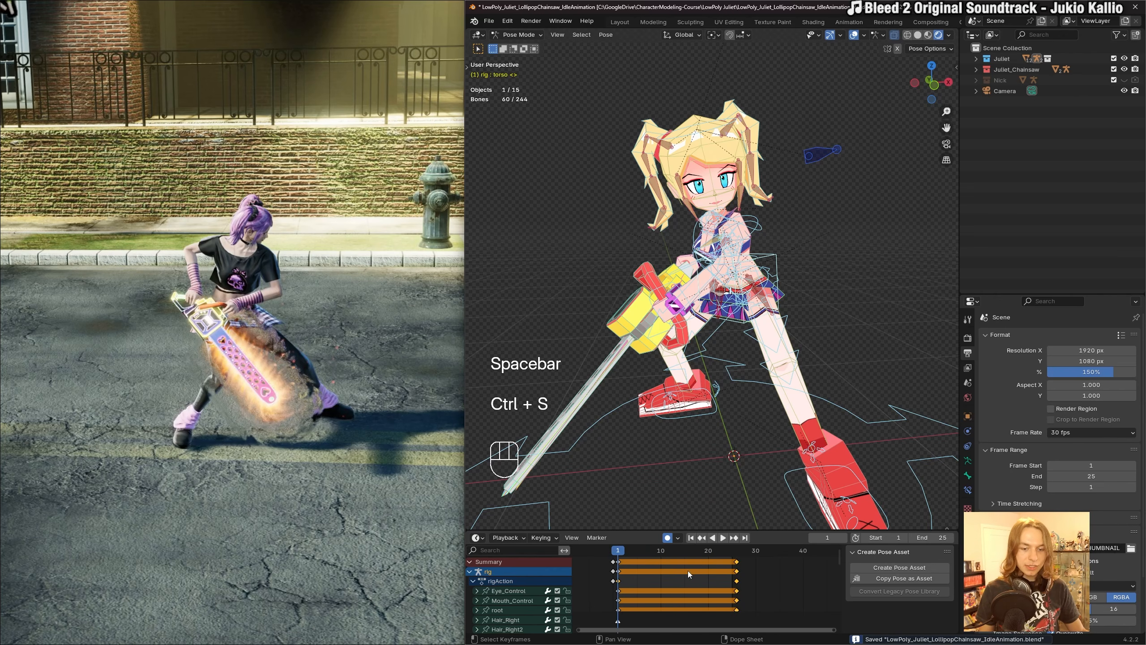
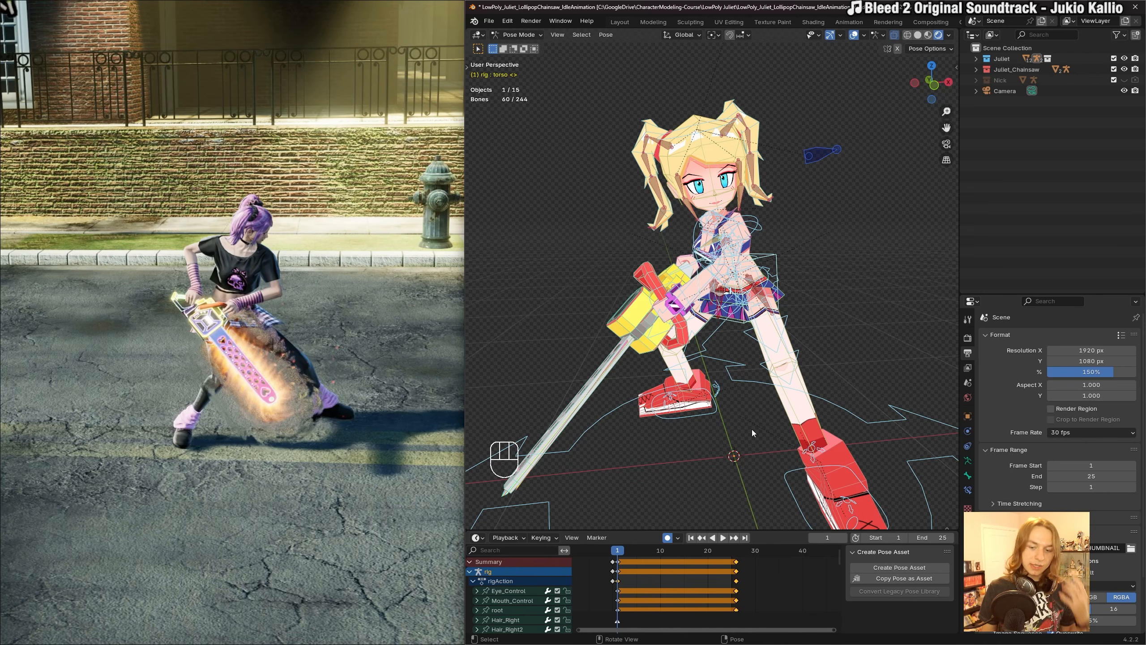
{"action": "scroll", "coordinate": [745, 578], "scroll_direction": "up", "scroll_amount": 4}
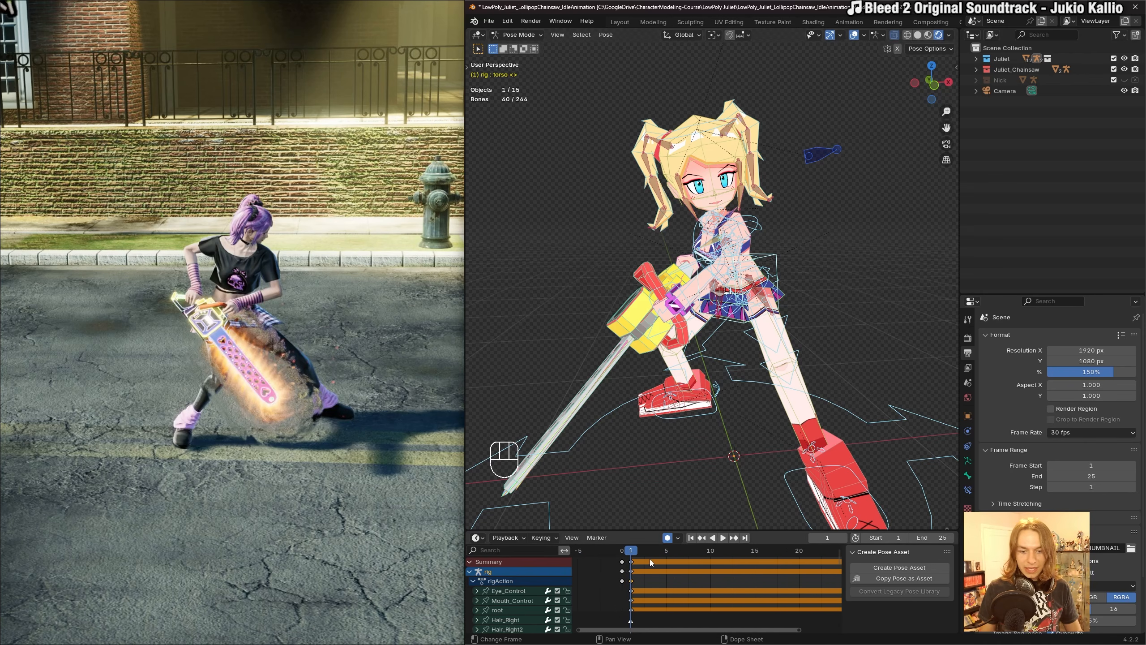
{"action": "scroll", "coordinate": [650, 559], "scroll_direction": "down", "scroll_amount": 2}
{"action": "key", "text": "ctrl+s"}
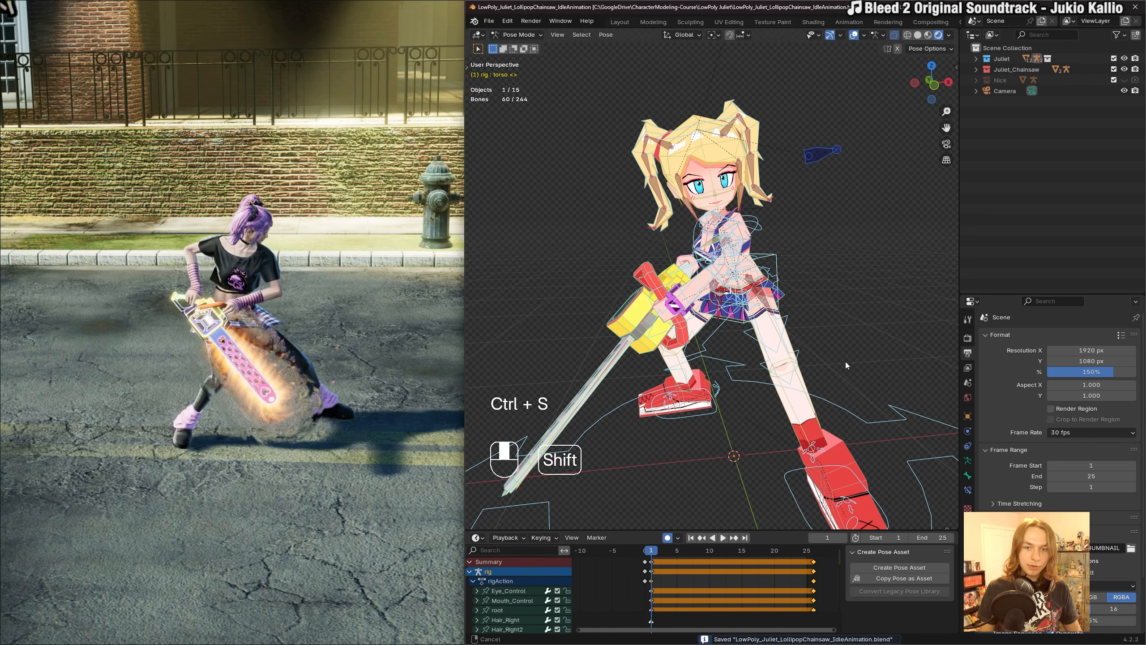
Insert a keyframe for all of the rig's bones at frame 14.
{"action": "middle_click_drag", "start_coordinate": [845, 362], "coordinate": [843, 363], "text": "shift"}
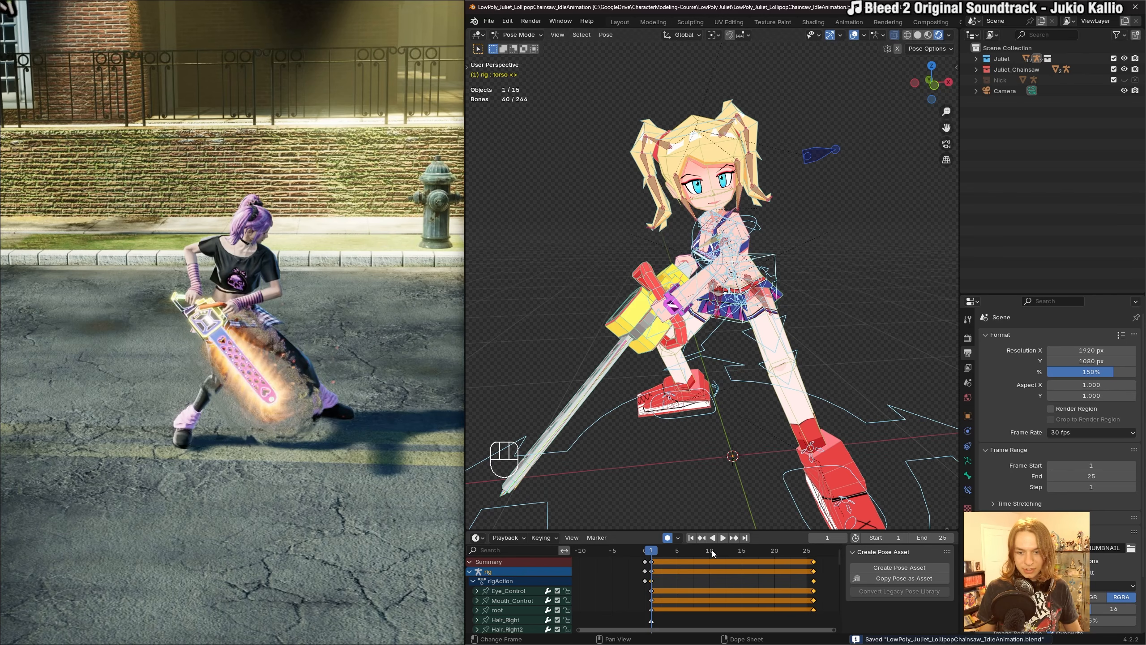
{"action": "left_click_drag", "start_coordinate": [712, 550], "coordinate": [734, 553]}
{"action": "left_click", "coordinate": [777, 566]}
{"action": "middle_click_drag", "start_coordinate": [730, 566], "coordinate": [712, 564]}
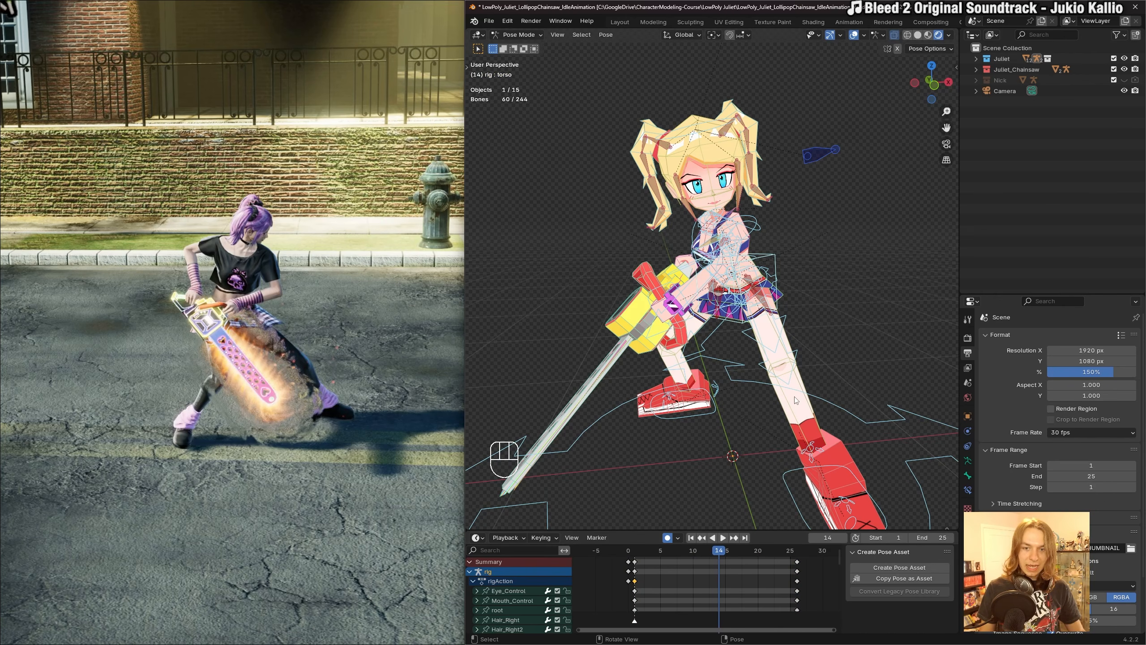
{"action": "key", "text": "a"}
{"action": "left_click", "coordinate": [811, 292]}
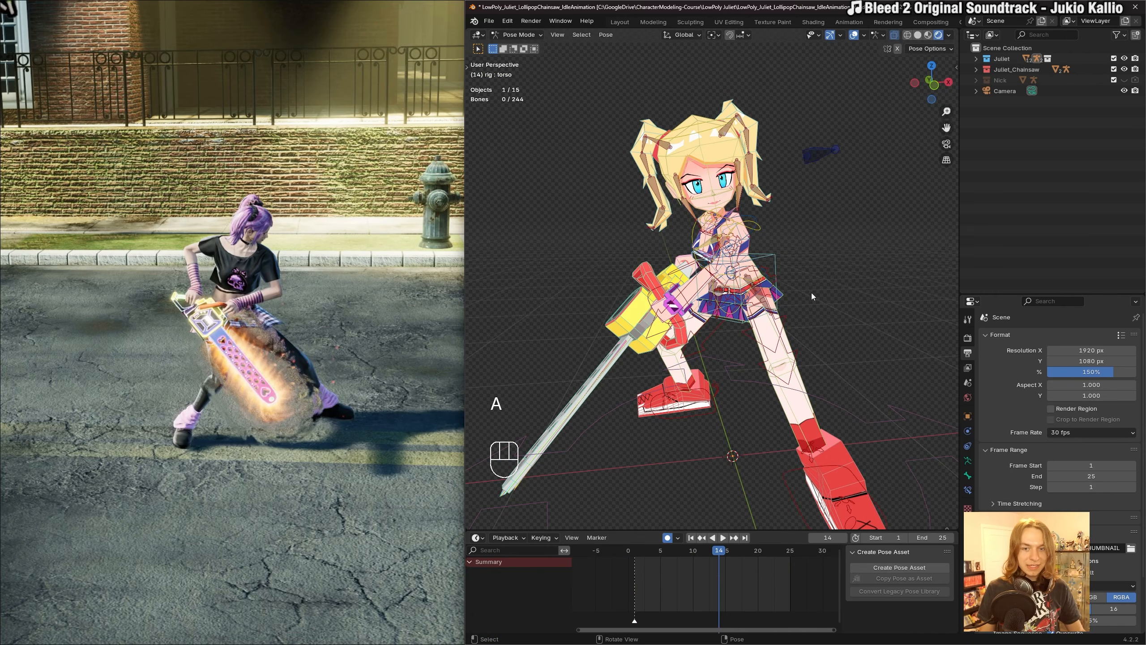
{"action": "key", "text": "a"}
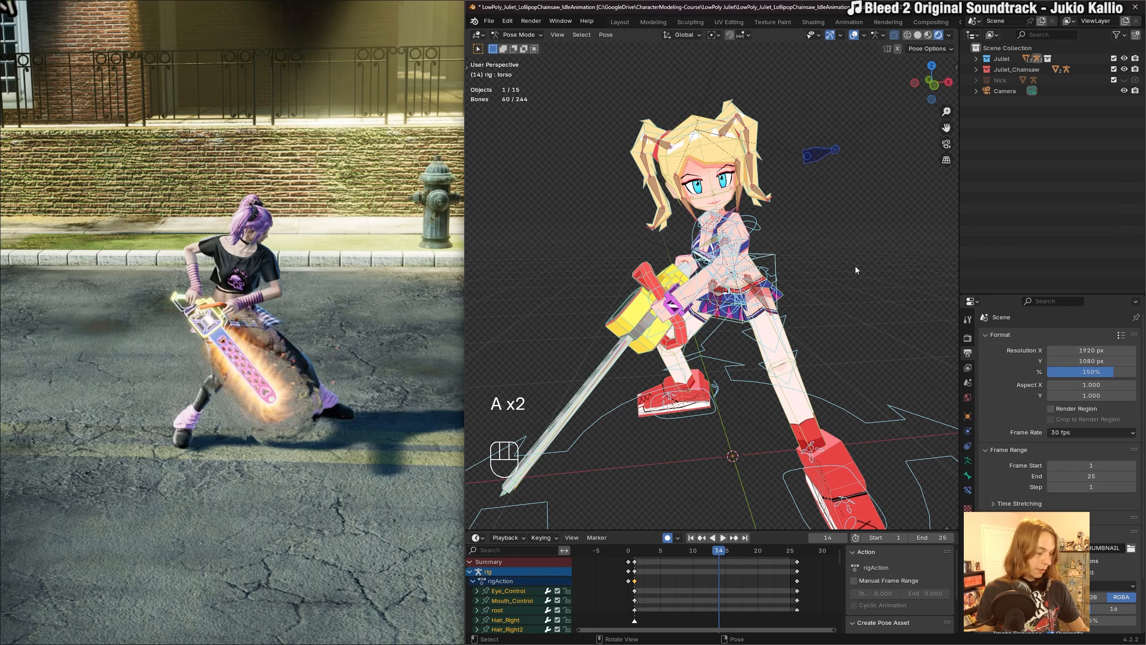
{"action": "left_click", "coordinate": [803, 254]}
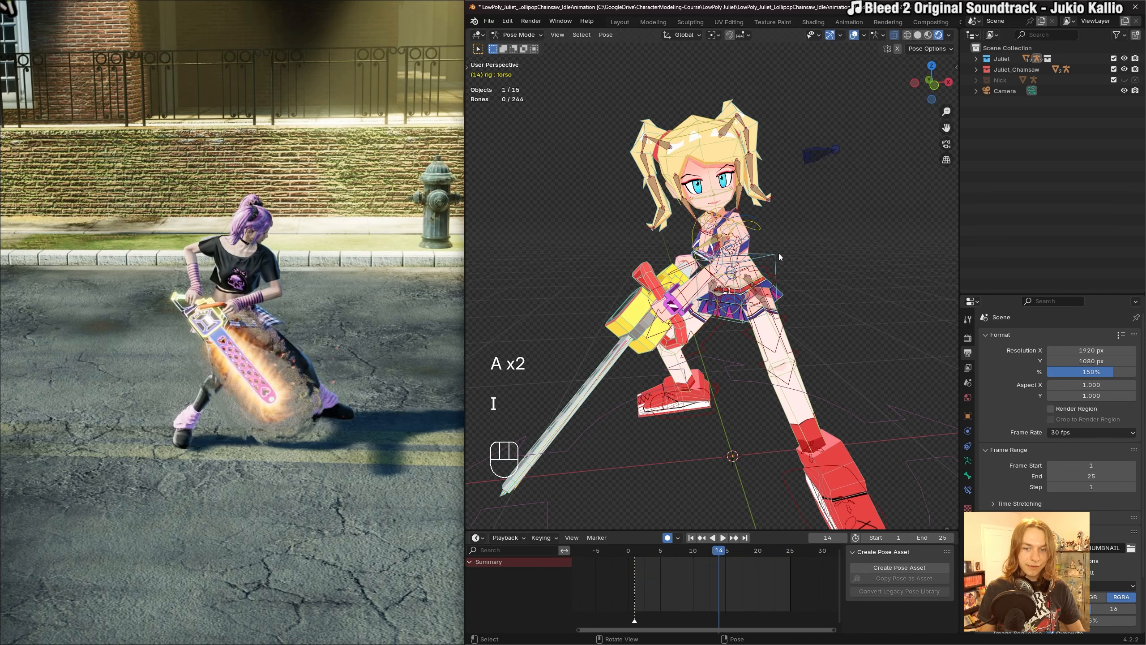
Try moving the torso control bone slightly at frame 14.
{"action": "left_click", "coordinate": [780, 259]}
{"action": "middle_click_drag", "start_coordinate": [807, 292], "coordinate": [800, 263], "text": "shift"}
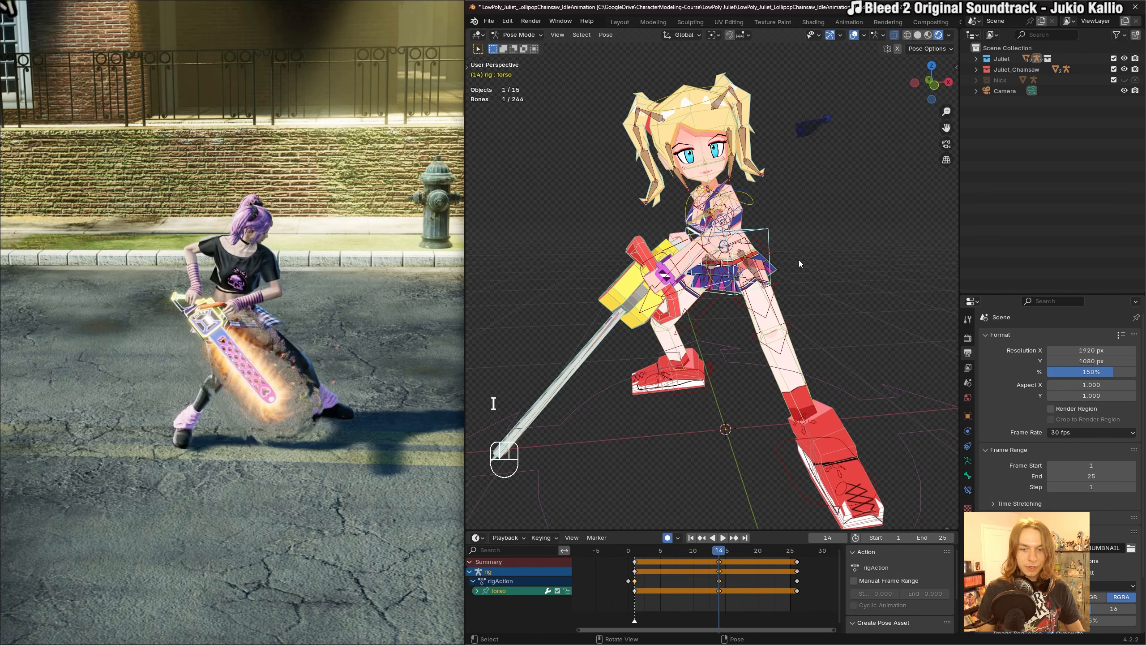
{"action": "key", "text": "g"}
{"action": "left_click", "coordinate": [799, 266]}
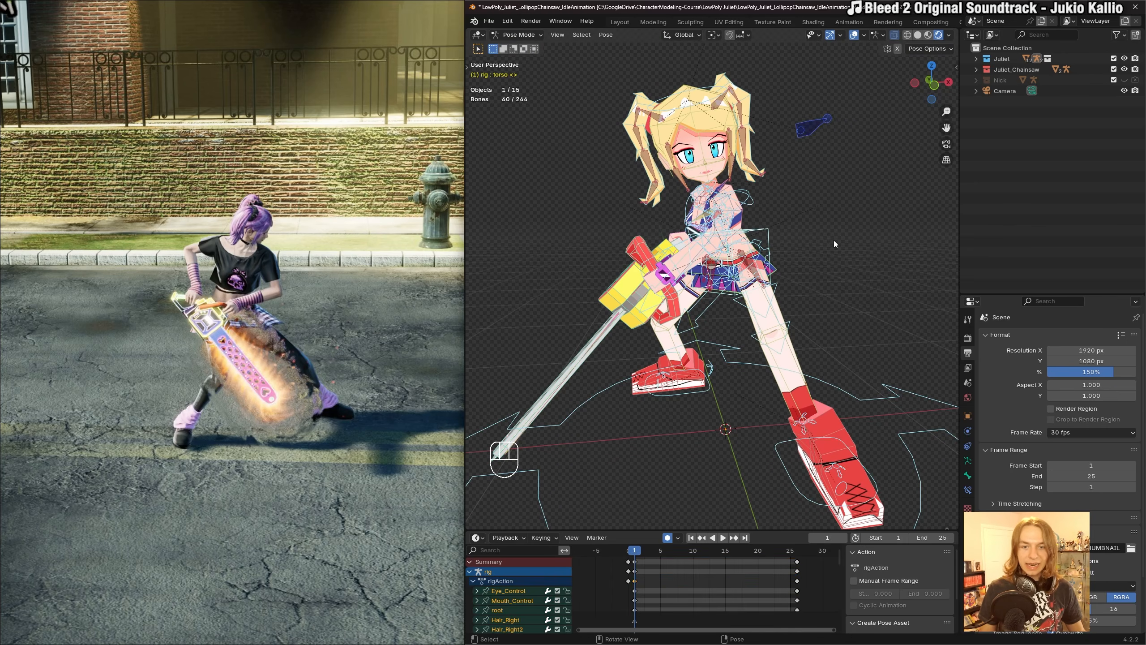
Inspect where the character's left thigh meets the skirt at frame 1, with the overlays hidden for a clean view.
{"action": "left_click", "coordinate": [833, 240]}
{"action": "middle_click_drag", "start_coordinate": [836, 233], "coordinate": [834, 247], "text": "shift"}
{"action": "scroll", "coordinate": [839, 260], "scroll_direction": "up", "scroll_amount": 2}
{"action": "scroll", "coordinate": [843, 268], "scroll_direction": "up", "scroll_amount": 2}
{"action": "scroll", "coordinate": [844, 280], "scroll_direction": "down", "scroll_amount": 2}
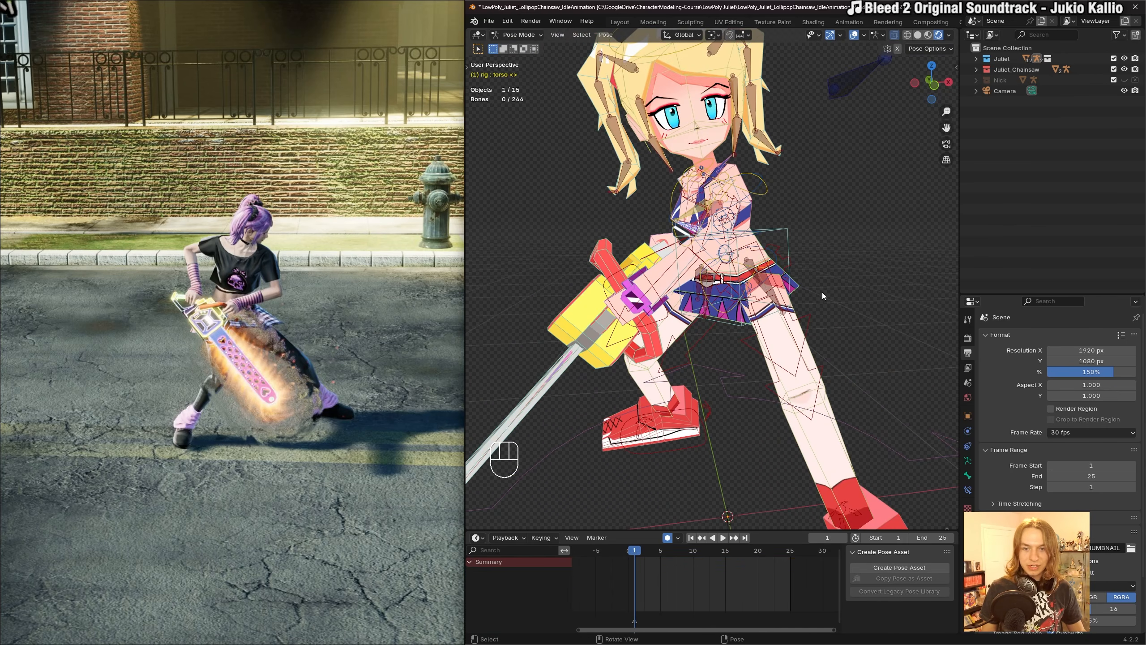
{"action": "middle_click_drag", "start_coordinate": [820, 293], "coordinate": [810, 284], "text": "shift"}
{"action": "scroll", "coordinate": [762, 351], "scroll_direction": "up", "scroll_amount": 4}
{"action": "middle_click_drag", "start_coordinate": [792, 327], "coordinate": [817, 319], "text": "shift"}
{"action": "left_click", "coordinate": [740, 307]}
{"action": "scroll", "coordinate": [767, 320], "scroll_direction": "down", "scroll_amount": 3}
{"action": "key", "text": "shift+alt+z"}
{"action": "scroll", "coordinate": [752, 324], "scroll_direction": "up", "scroll_amount": 2}
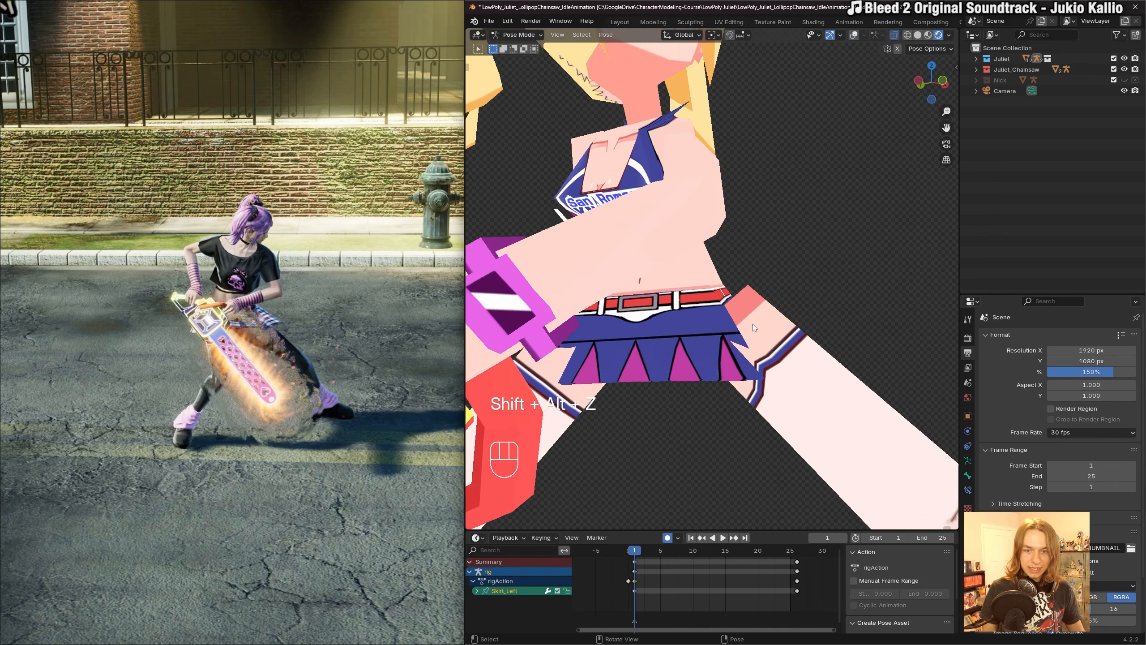
{"action": "middle_click_drag", "start_coordinate": [762, 307], "coordinate": [817, 315]}
{"action": "key", "text": "shift+alt+z"}
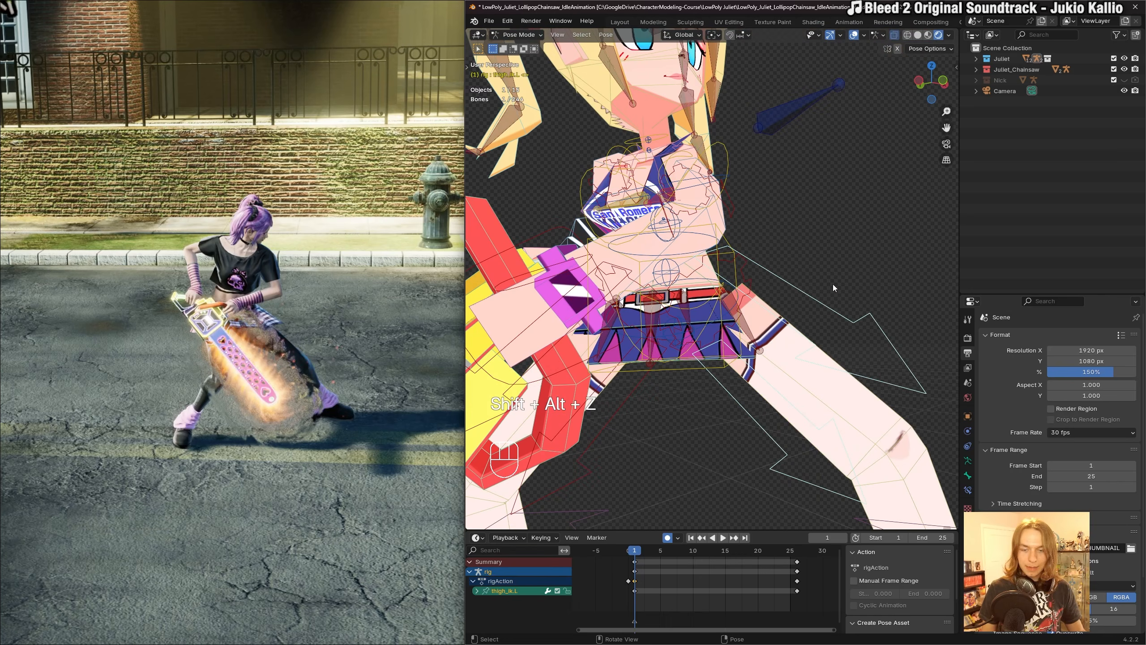
Move the left thigh IK control at frame 1 to reposition the upper leg beneath the skirt.
{"action": "scroll", "coordinate": [821, 294], "scroll_direction": "down", "scroll_amount": 5}
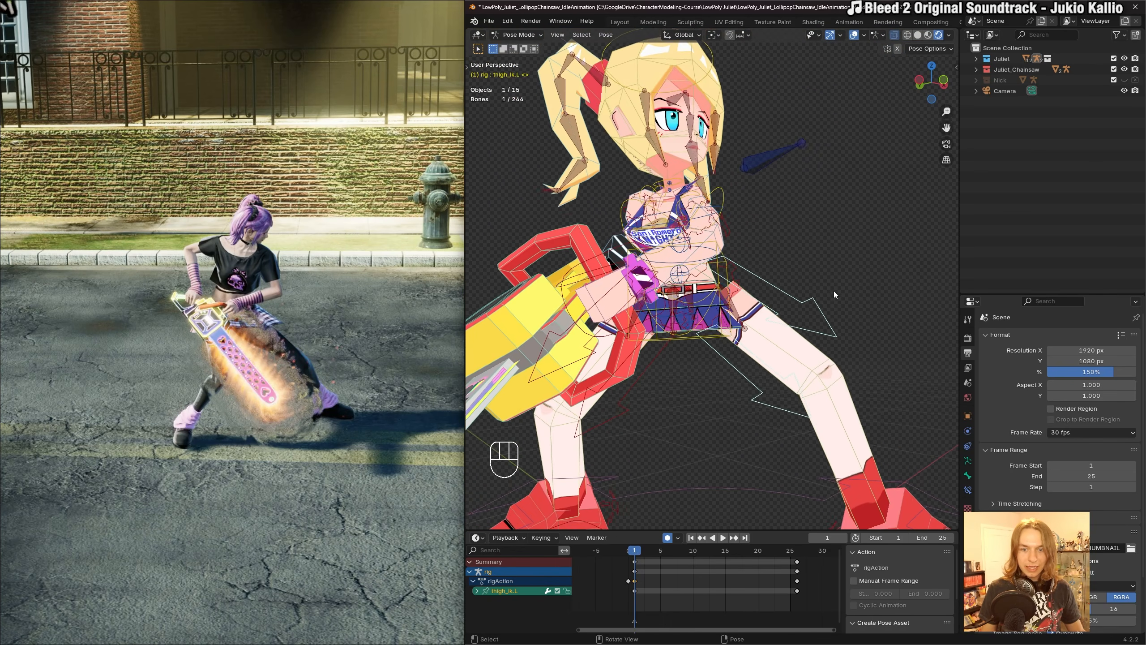
{"action": "scroll", "coordinate": [834, 290], "scroll_direction": "up", "scroll_amount": 5}
{"action": "key", "text": "g"}
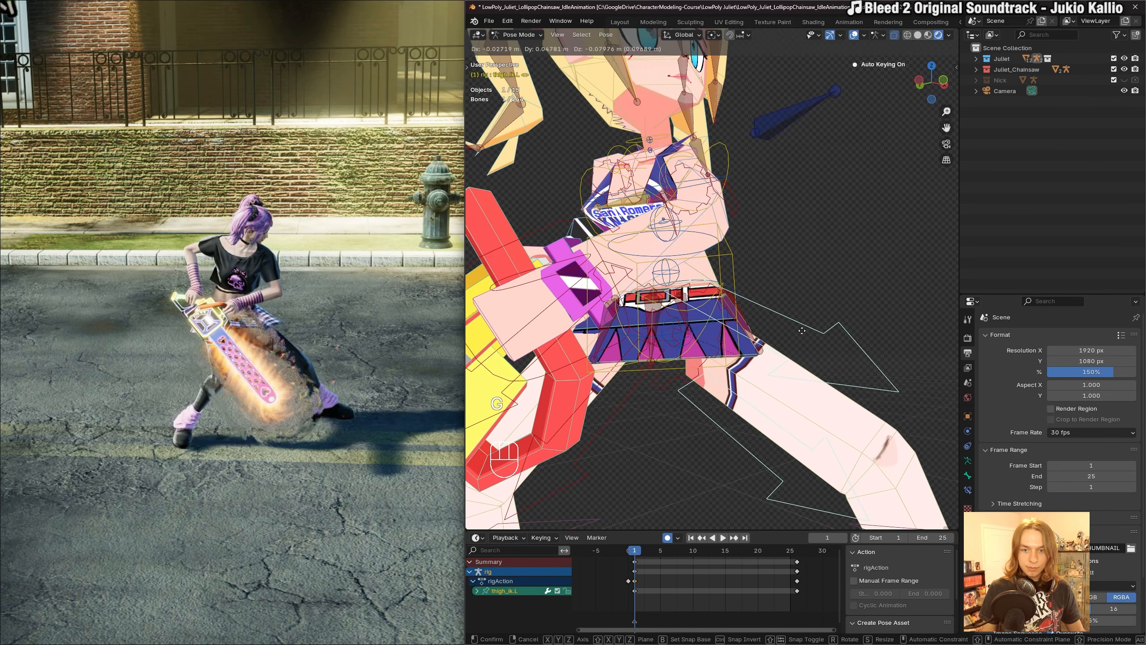
{"action": "left_click", "coordinate": [803, 326]}
{"action": "middle_click_drag", "start_coordinate": [804, 326], "coordinate": [847, 319]}
{"action": "key", "text": "g"}
{"action": "left_click", "coordinate": [739, 333]}
Move the right thigh IK control by about 0.055 m in X, -0.014 m in Y and -0.036 m in Z.
{"action": "left_click", "coordinate": [821, 325]}
{"action": "middle_click_drag", "start_coordinate": [847, 320], "coordinate": [744, 265]}
{"action": "key", "text": "g"}
{"action": "left_click", "coordinate": [821, 329]}
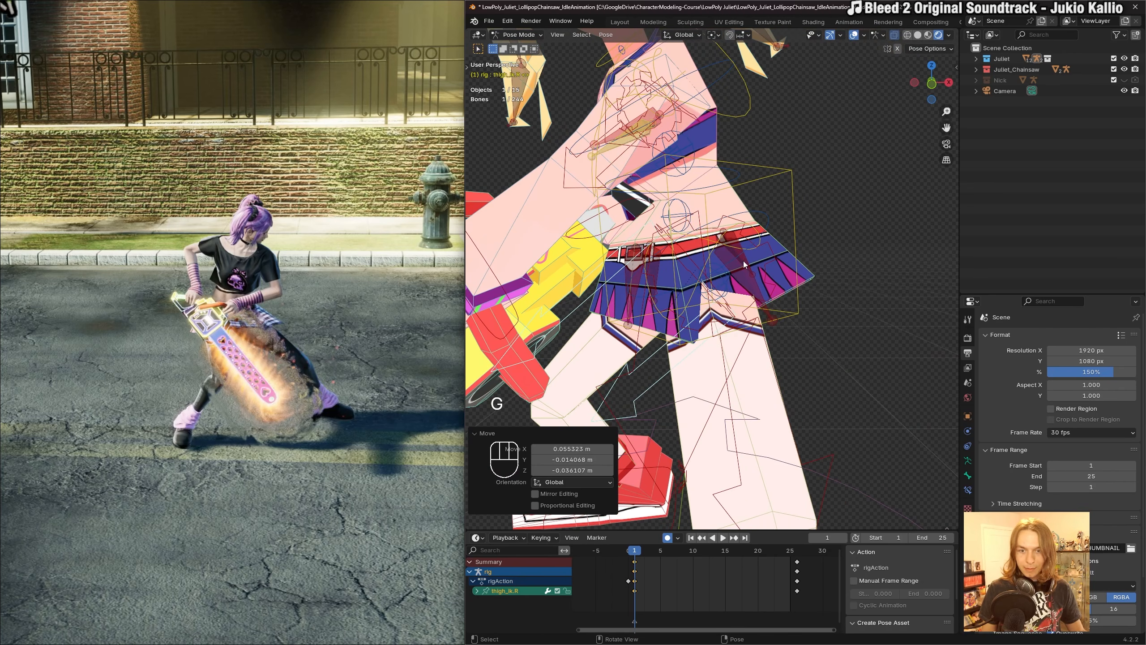
Select the left skirt bone and check which bones belong to the Skirt (Tweak) collection by hiding and showing it in the armature data.
{"action": "left_click", "coordinate": [733, 263]}
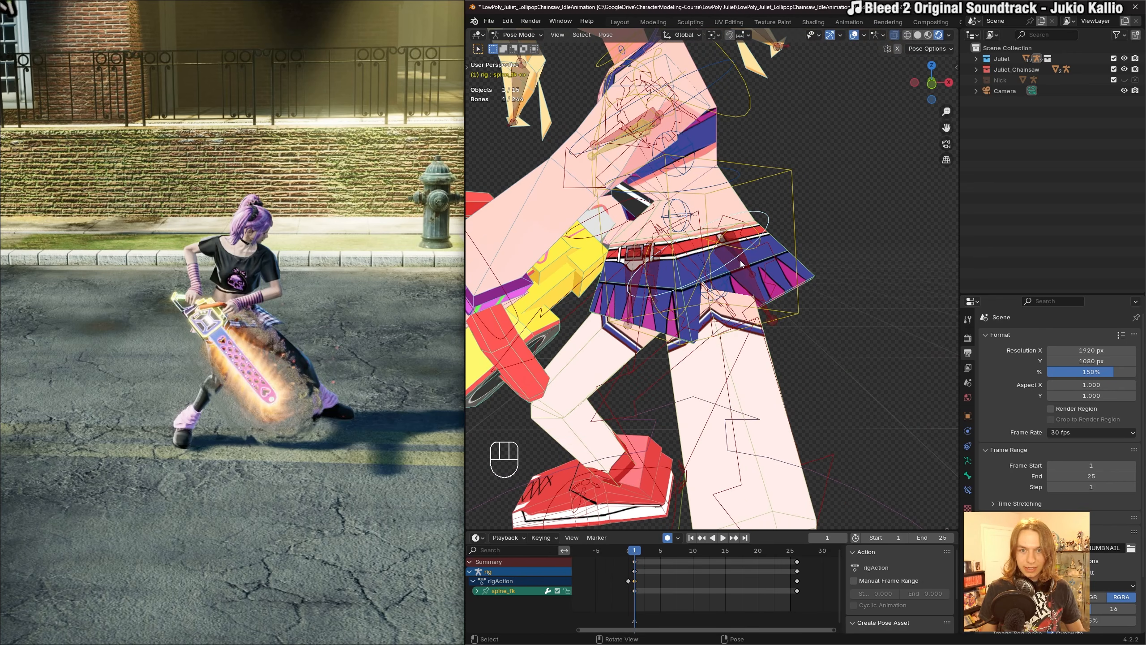
{"action": "left_click", "coordinate": [968, 475]}
{"action": "left_click", "coordinate": [967, 460]}
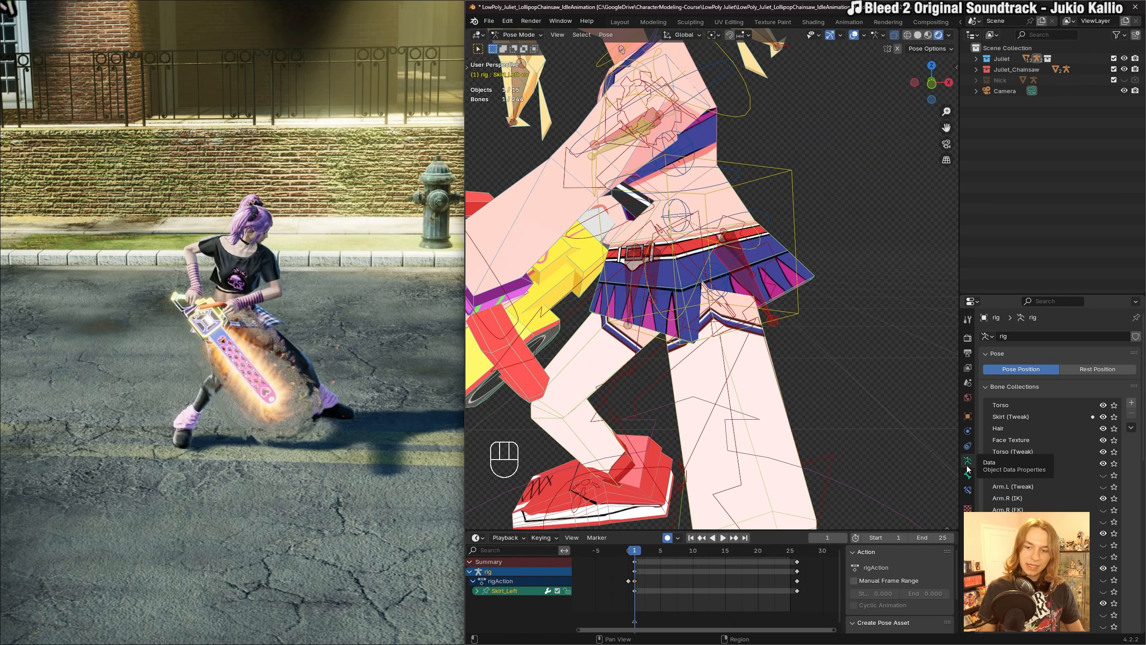
{"action": "middle_click_drag", "start_coordinate": [834, 377], "coordinate": [843, 384], "text": "shift"}
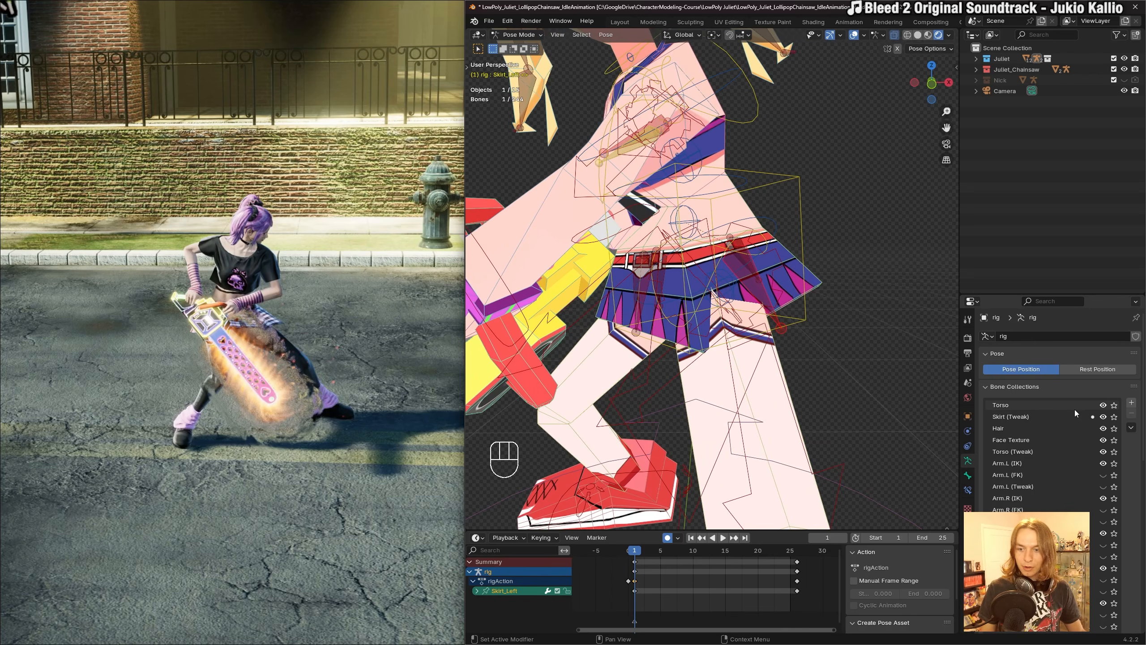
{"action": "left_click", "coordinate": [1105, 417]}
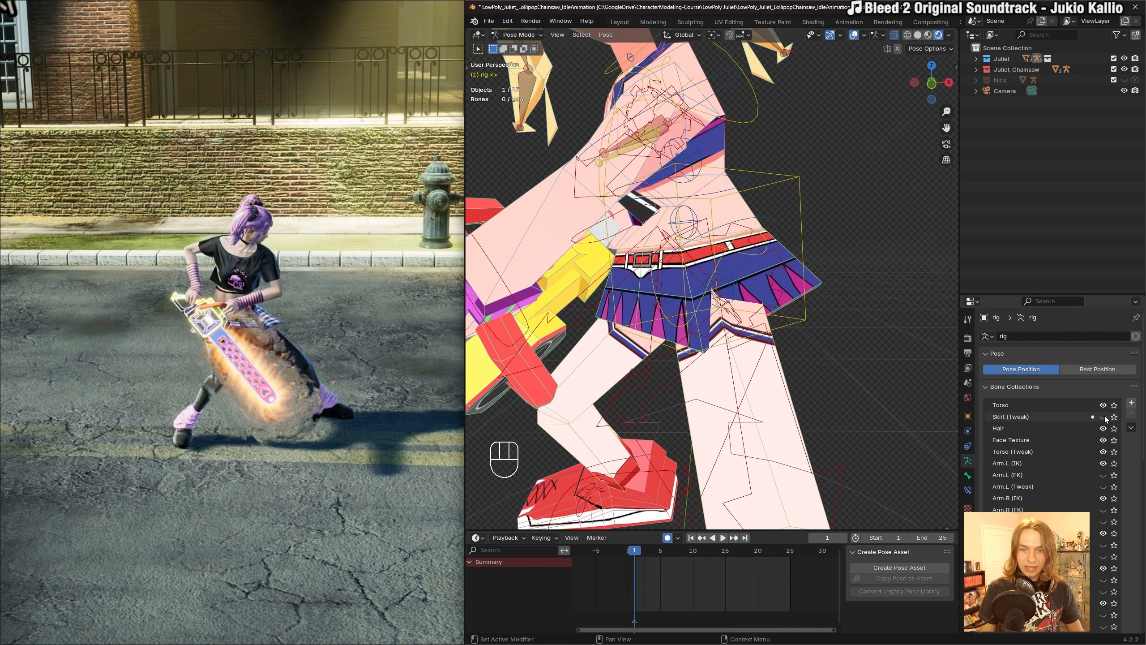
{"action": "left_click", "coordinate": [1104, 417]}
{"action": "mouse_move", "coordinate": [880, 379]}
{"action": "middle_mouse_down"}
{"action": "mouse_move", "coordinate": [843, 382]}
{"action": "mouse_move", "coordinate": [859, 381]}
{"action": "middle_mouse_up"}
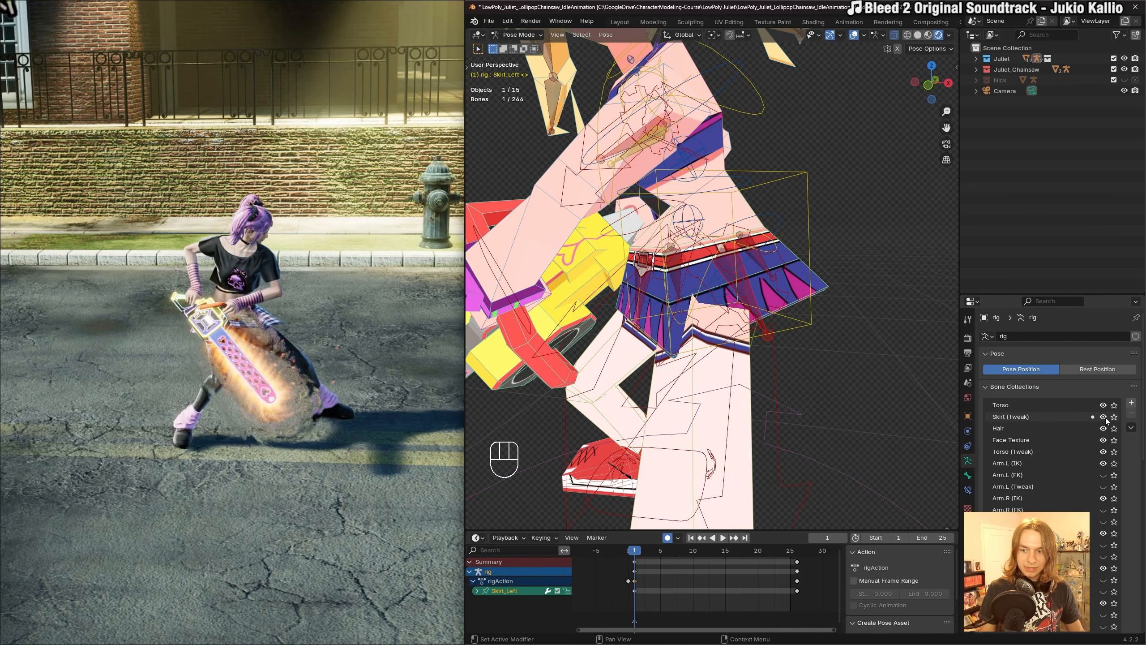
Solo the Skirt (Tweak) bone collection.
{"action": "middle_click_drag", "start_coordinate": [760, 353], "coordinate": [767, 358], "text": "shift"}
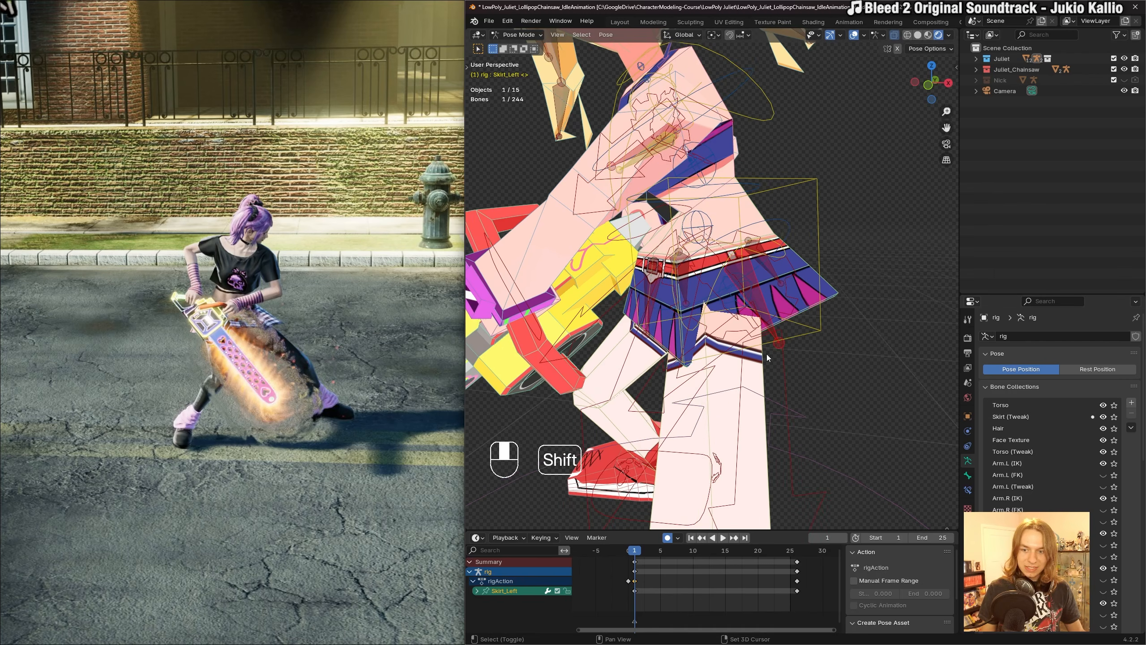
{"action": "left_click", "coordinate": [1114, 418]}
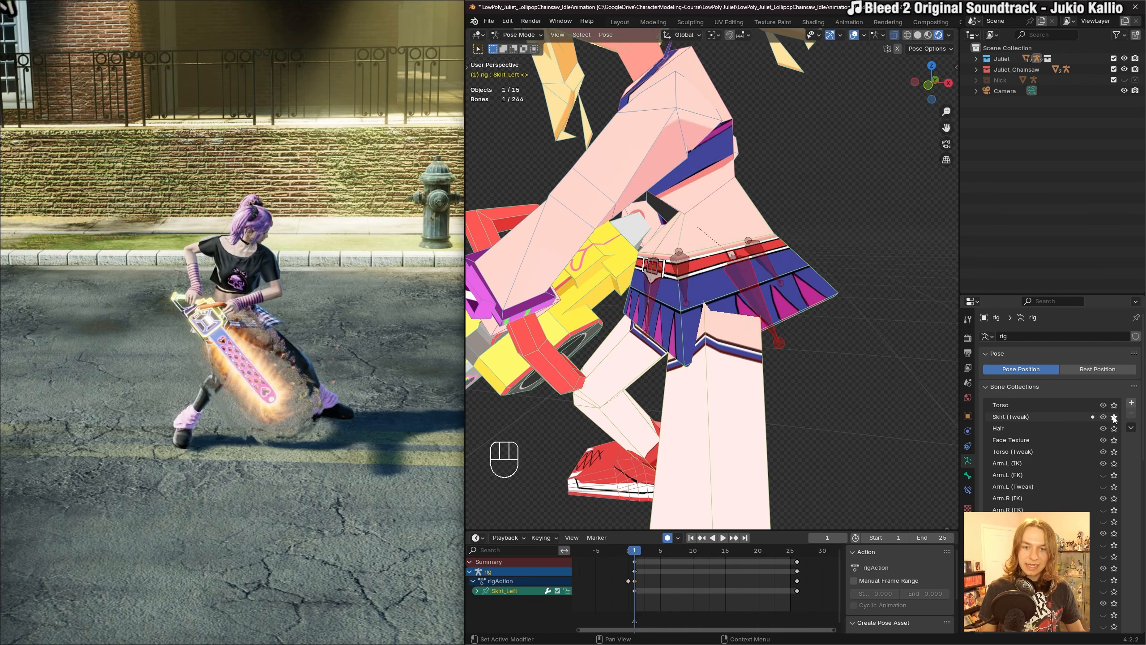
{"action": "left_click", "coordinate": [1114, 417]}
{"action": "left_click", "coordinate": [1114, 418]}
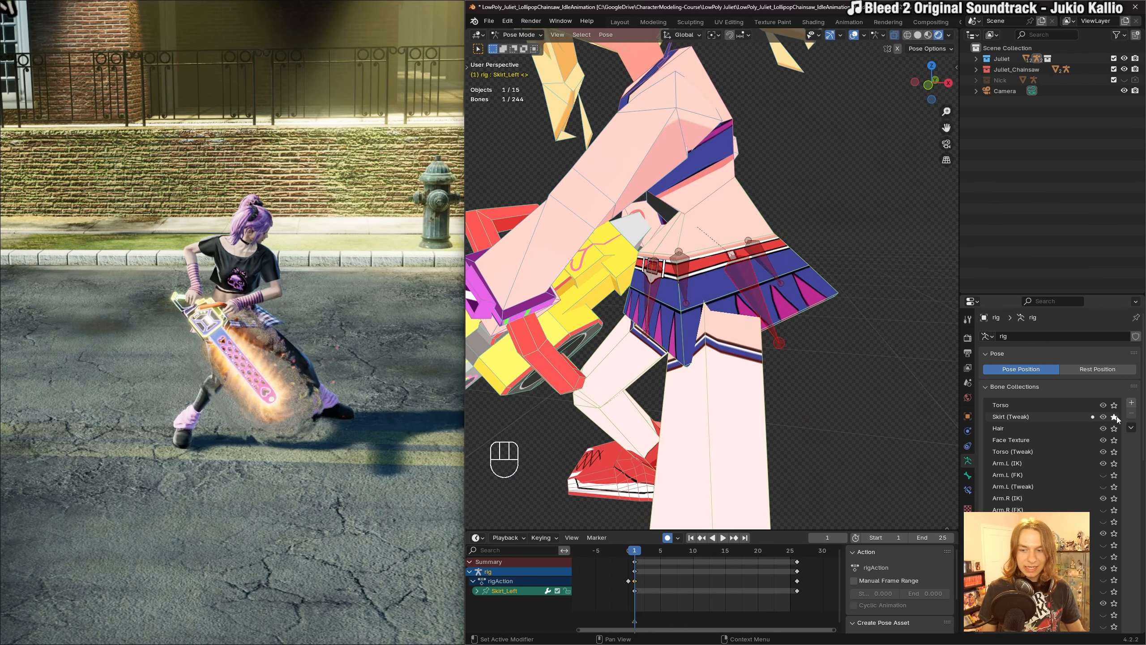
Rotate the skirt bones on the character's left side in several passes to reshape the skirt over the thigh.
{"action": "middle_click_drag", "start_coordinate": [782, 323], "coordinate": [799, 293]}
{"action": "key", "text": "r"}
{"action": "left_click", "coordinate": [779, 321]}
{"action": "key", "text": "r"}
{"action": "left_click", "coordinate": [807, 296]}
{"action": "key", "text": "r"}
{"action": "left_click", "coordinate": [818, 274]}
Rotate the right skirt bone by -5.55° from behind and turn off the solo on the Skirt (Tweak) collection.
{"action": "left_click", "coordinate": [665, 307]}
{"action": "middle_click_drag", "start_coordinate": [665, 307], "coordinate": [645, 266]}
{"action": "left_click", "coordinate": [723, 264]}
{"action": "key", "text": "r"}
{"action": "left_click", "coordinate": [835, 282]}
{"action": "left_click", "coordinate": [1113, 417]}
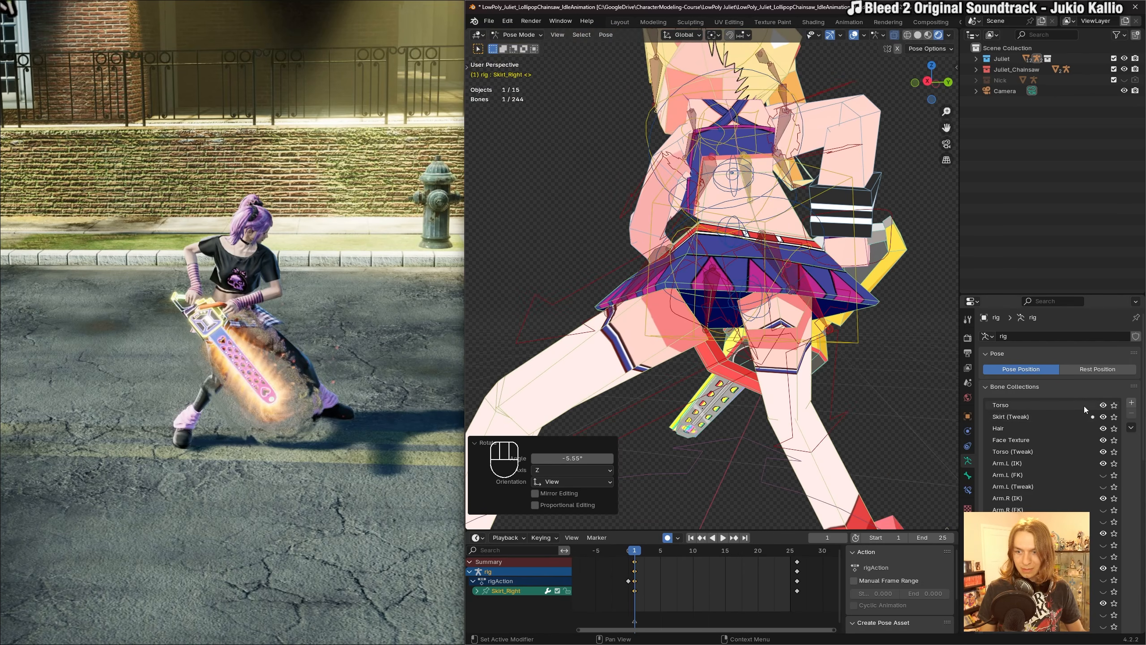
Move the left thigh IK control by about -0.011 m in X, 0.039 m in Y and 0.029 m in Z.
{"action": "middle_click_drag", "start_coordinate": [740, 293], "coordinate": [765, 303]}
{"action": "left_click", "coordinate": [586, 318]}
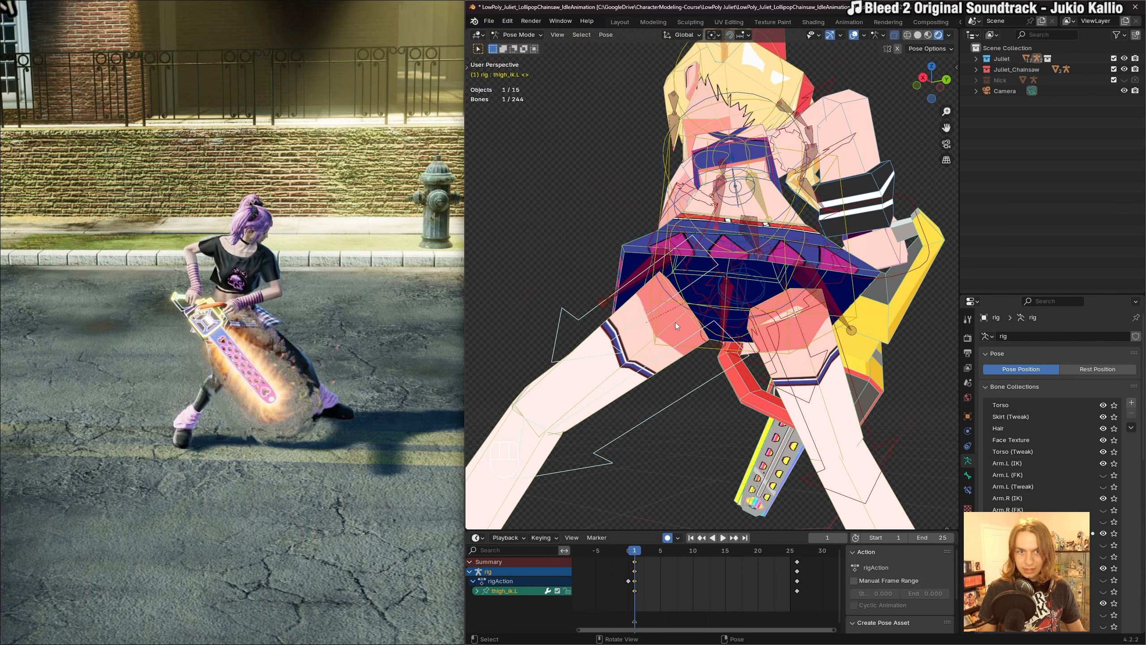
{"action": "key", "text": "g"}
{"action": "left_click", "coordinate": [793, 349]}
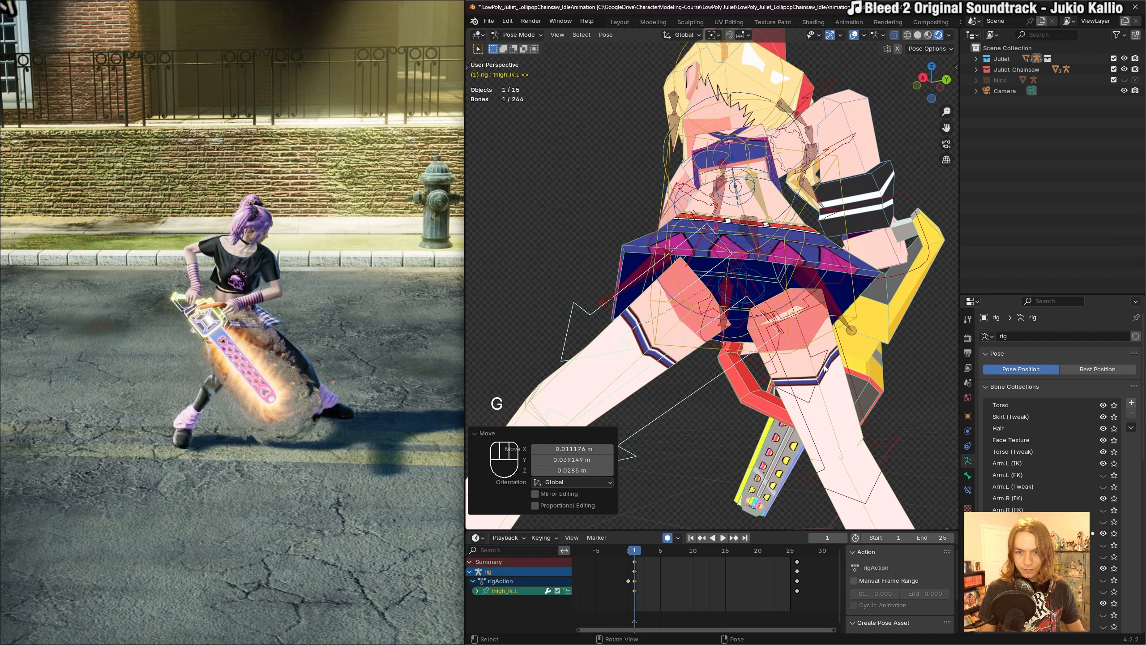
Move the right thigh IK control by about 0.022 m in X, -0.012 m in Y and 0.037 m in Z.
{"action": "left_click", "coordinate": [851, 374]}
{"action": "key", "text": "g"}
{"action": "left_click", "coordinate": [837, 352]}
{"action": "middle_click_drag", "start_coordinate": [649, 348], "coordinate": [793, 343]}
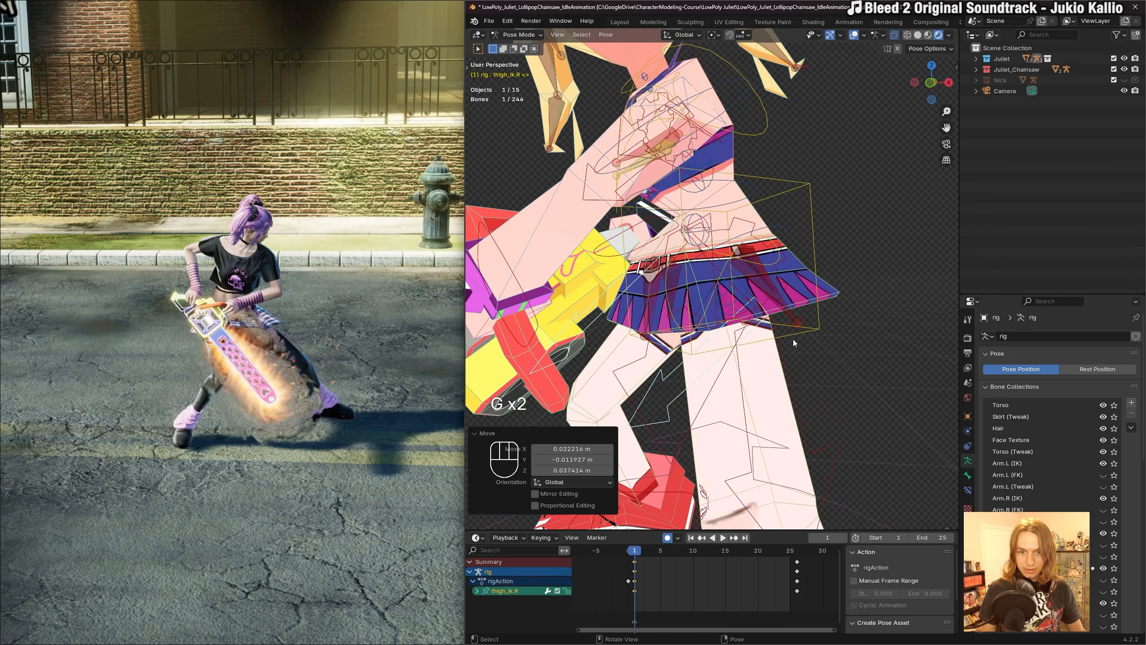
Check the full pose with the overlays hidden, restore them and save the file.
{"action": "scroll", "coordinate": [794, 343], "scroll_direction": "down", "scroll_amount": 6}
{"action": "key", "text": "shift+alt+z"}
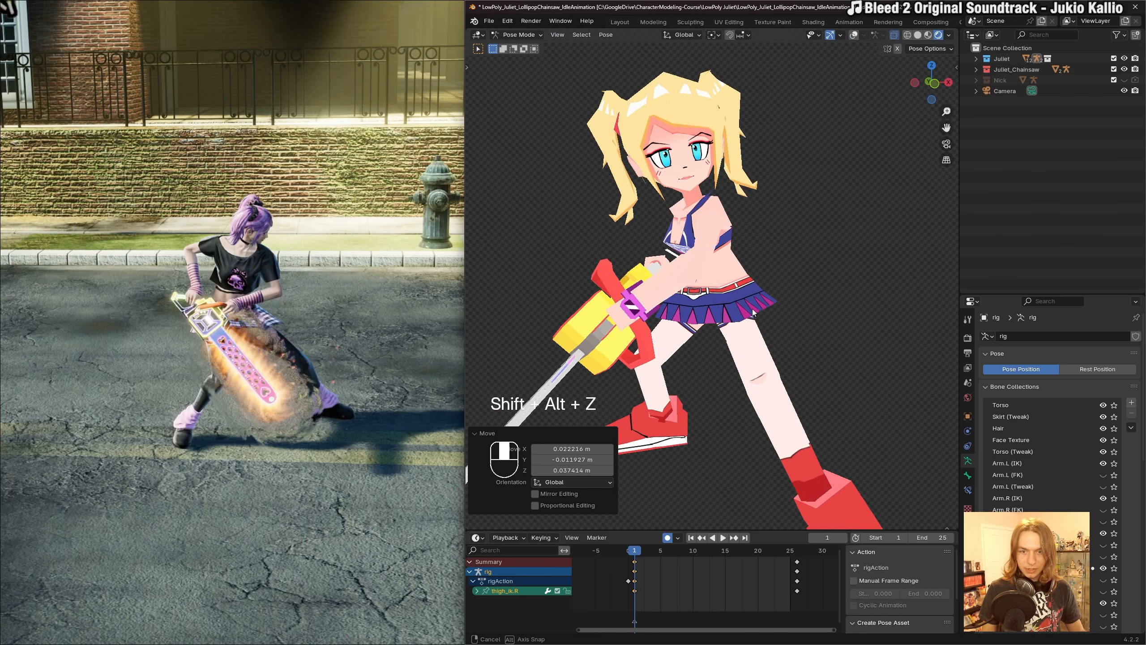
{"action": "middle_click_drag", "start_coordinate": [752, 312], "coordinate": [806, 164]}
{"action": "key", "text": "shift+alt+z"}
{"action": "key", "text": "ctrl+s"}
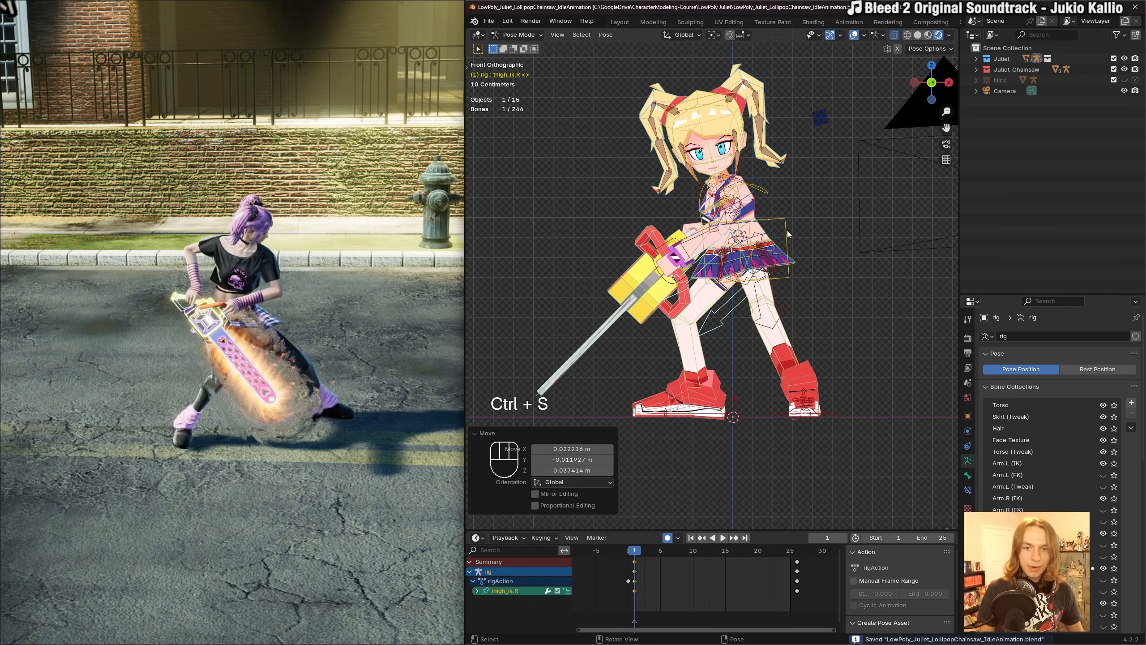
Scrub the animation from frame 25 back to frame 1 and examine the character's pose.
{"action": "middle_click_drag", "start_coordinate": [801, 234], "coordinate": [798, 254], "text": "shift"}
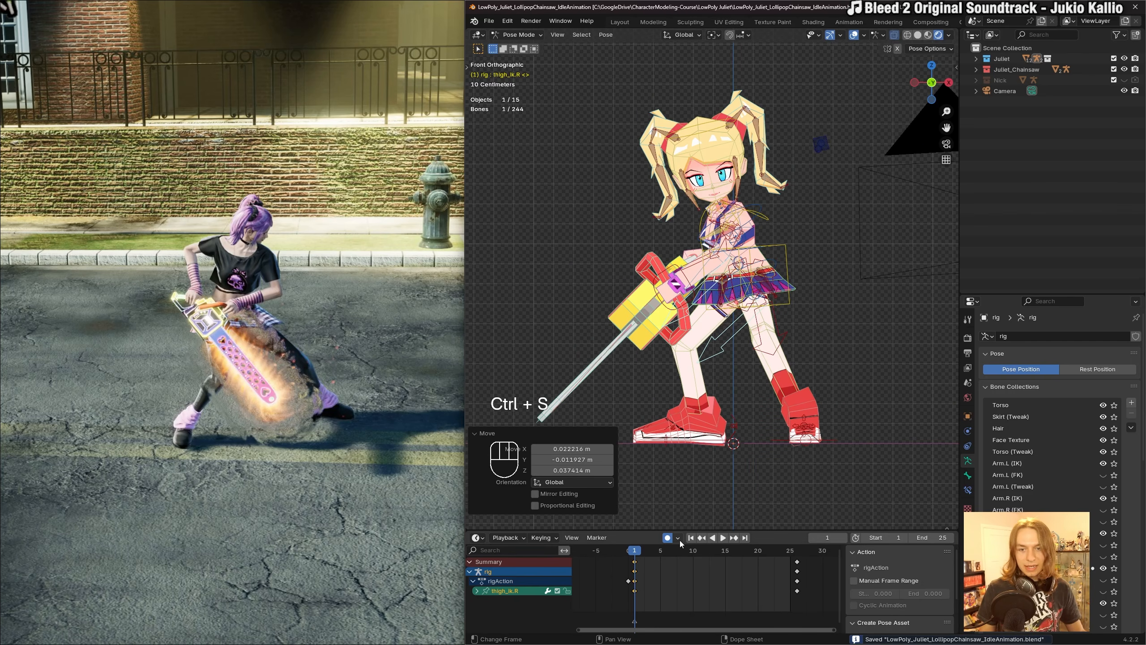
{"action": "scroll", "coordinate": [754, 318], "scroll_direction": "up", "scroll_amount": 3}
{"action": "middle_click_drag", "start_coordinate": [753, 317], "coordinate": [783, 330]}
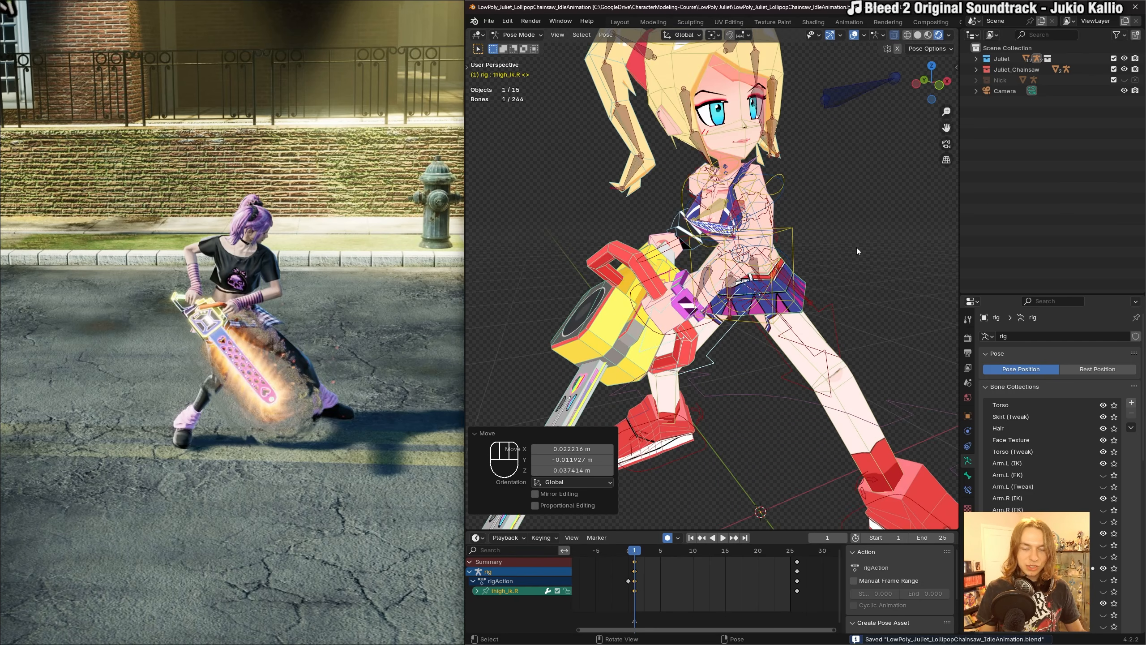
{"action": "middle_click_drag", "start_coordinate": [851, 244], "coordinate": [844, 249], "text": "shift"}
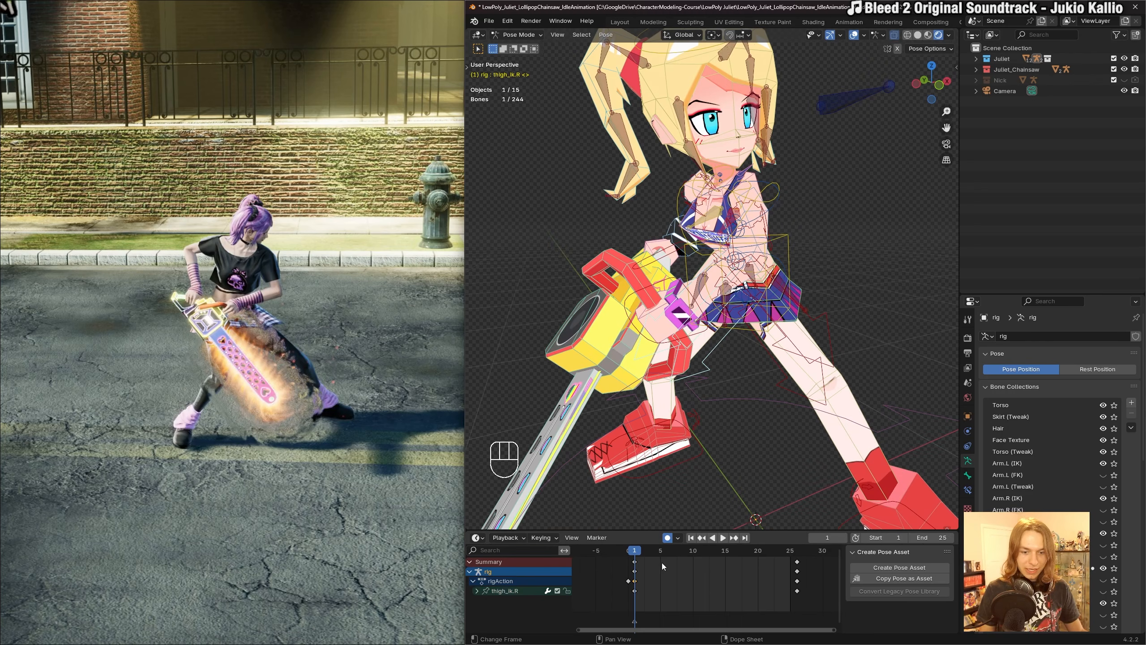
{"action": "left_click_drag", "start_coordinate": [790, 552], "coordinate": [636, 555]}
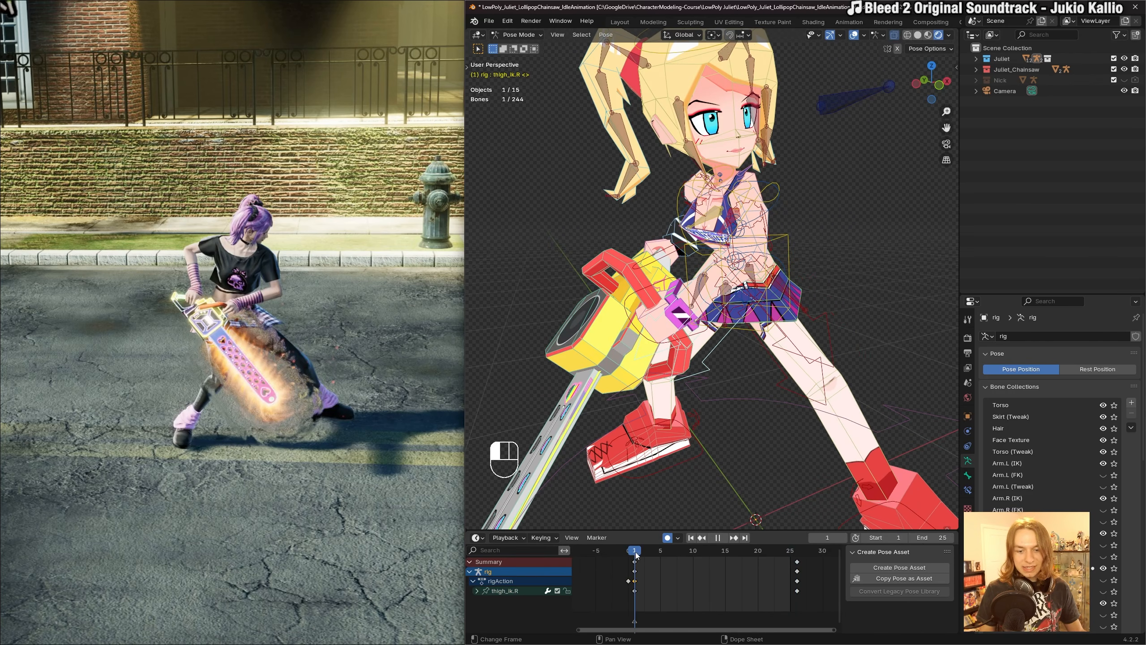
{"action": "scroll", "coordinate": [813, 351], "scroll_direction": "down", "scroll_amount": 2}
{"action": "mouse_move", "coordinate": [835, 334]}
{"action": "middle_mouse_down", "text": "shift"}
{"action": "mouse_move", "coordinate": [816, 324]}
{"action": "mouse_move", "coordinate": [847, 331]}
{"action": "middle_mouse_up", "text": "shift"}
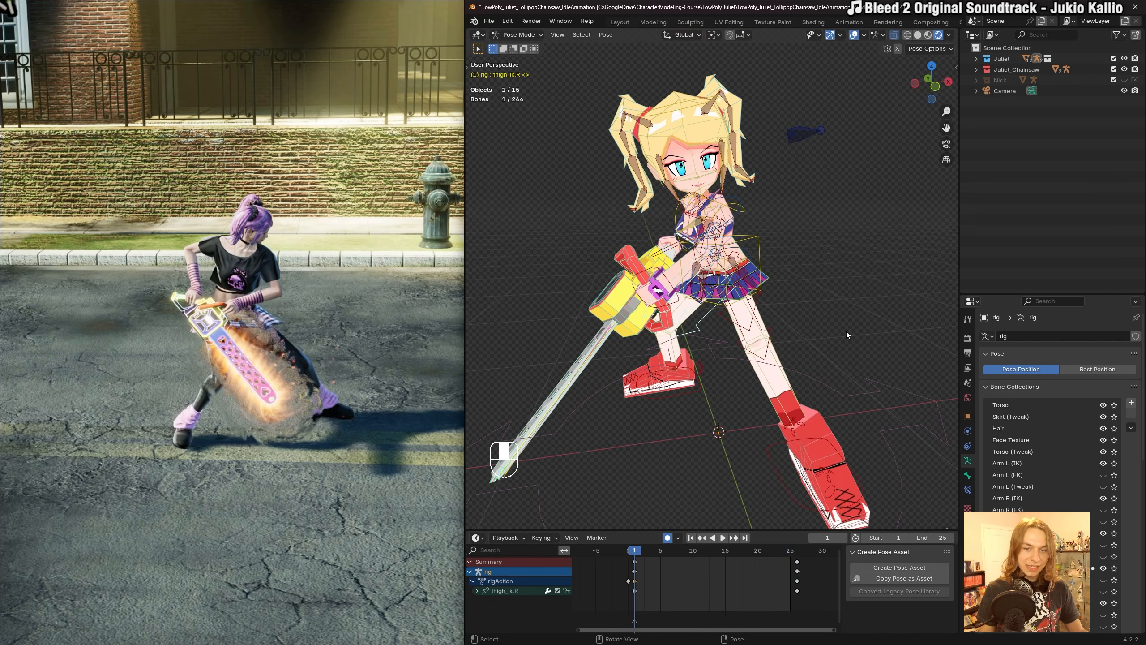
Copy the keyframes of all bones from frame 1 to frame 26 and save the file.
{"action": "key", "text": "a"}
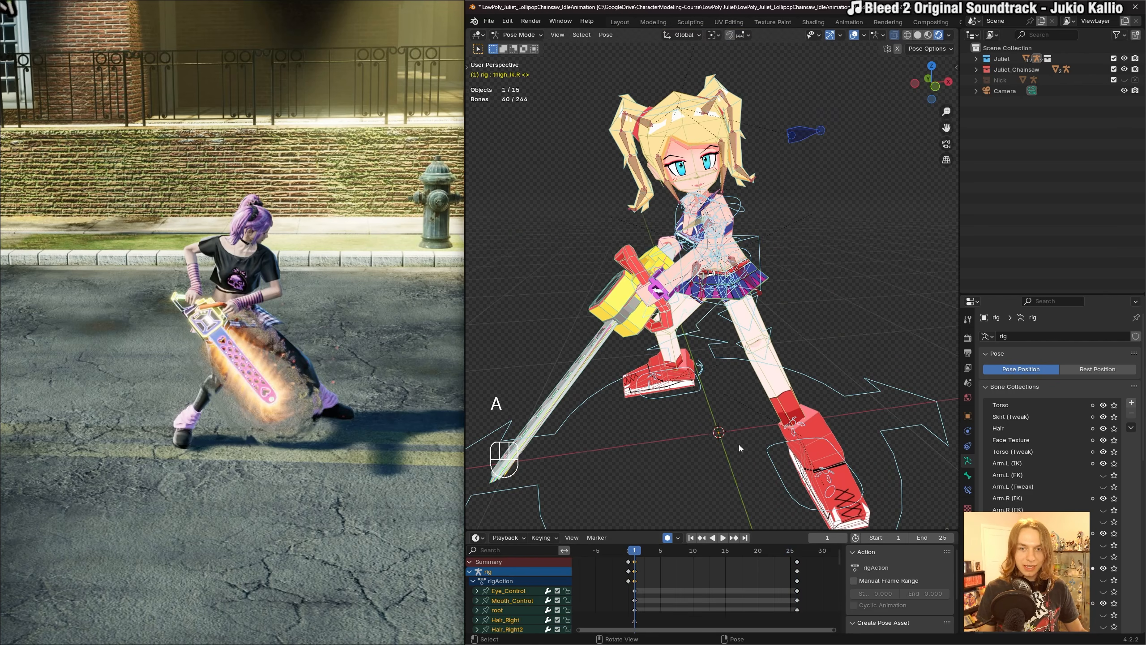
{"action": "key", "text": "ctrl+s"}
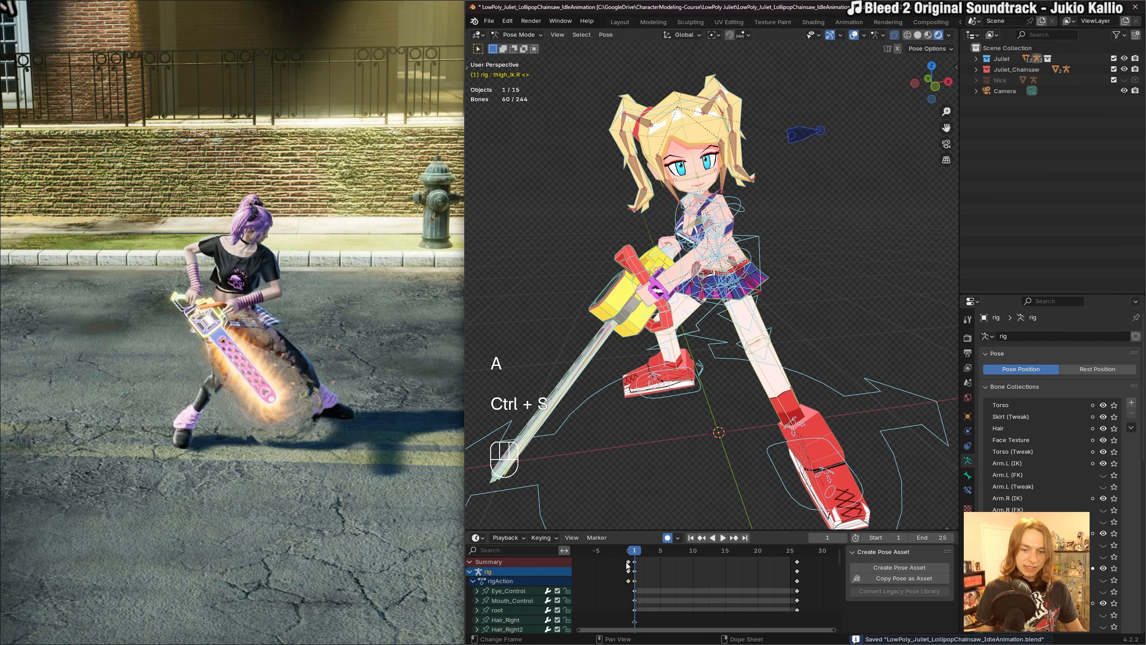
{"action": "left_click", "coordinate": [636, 562]}
{"action": "middle_click_drag", "start_coordinate": [673, 559], "coordinate": [683, 560]}
{"action": "left_click", "coordinate": [676, 561]}
{"action": "left_click", "coordinate": [645, 562]}
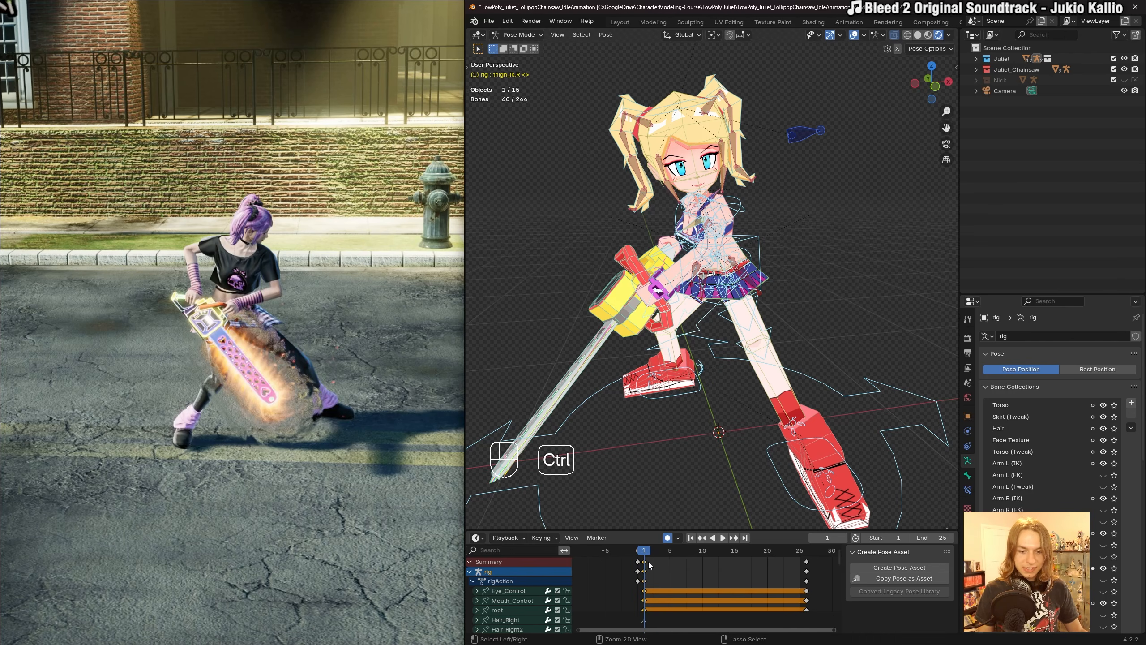
{"action": "key", "text": "ctrl+c"}
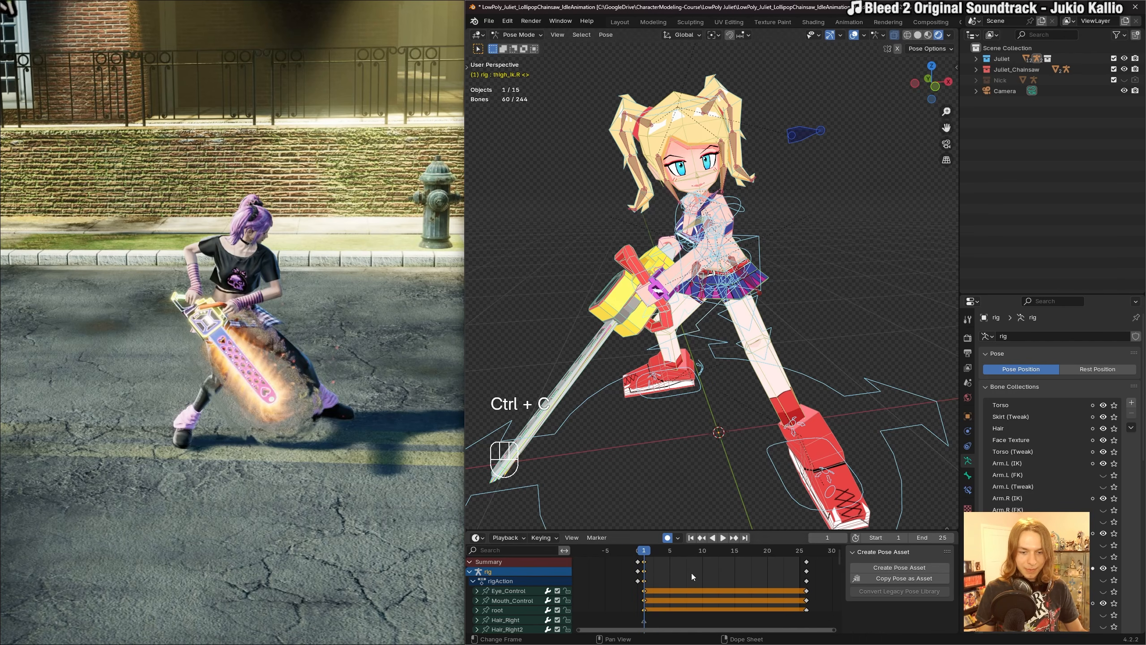
{"action": "left_click_drag", "start_coordinate": [641, 552], "coordinate": [806, 554]}
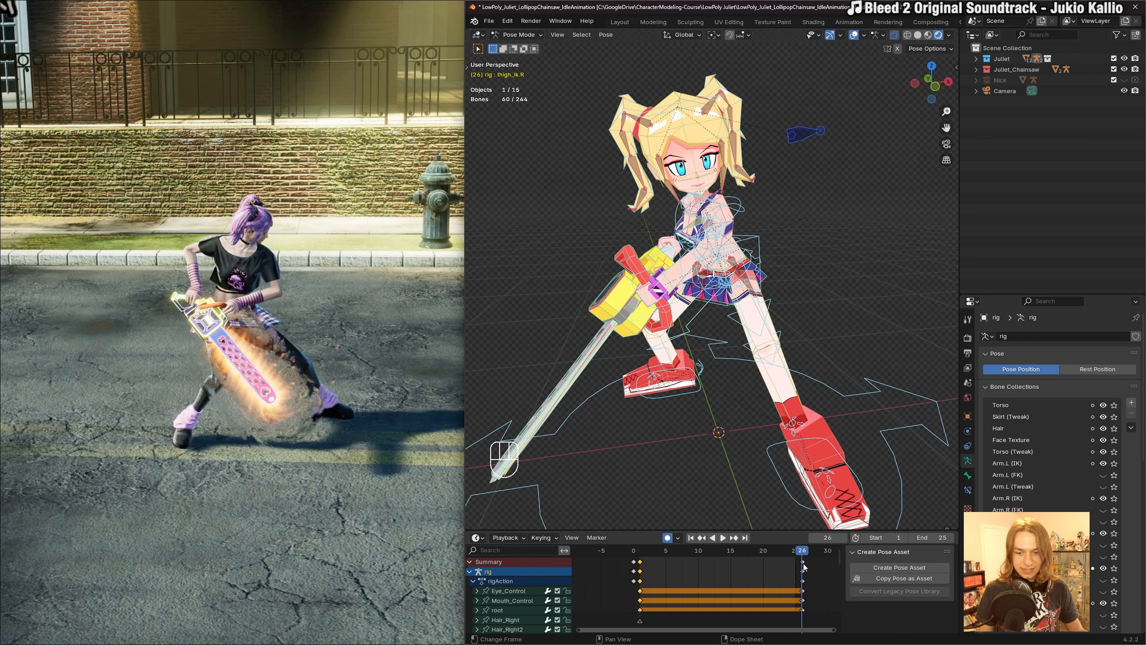
{"action": "key", "text": "ctrl+v"}
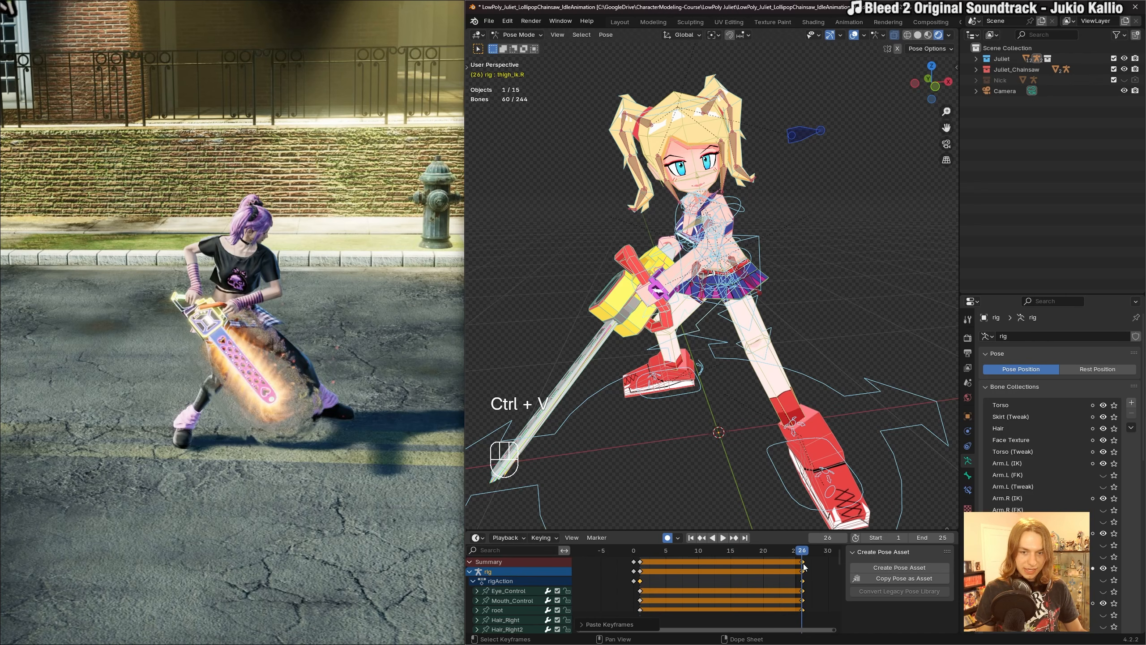
{"action": "key", "text": "ctrl+s"}
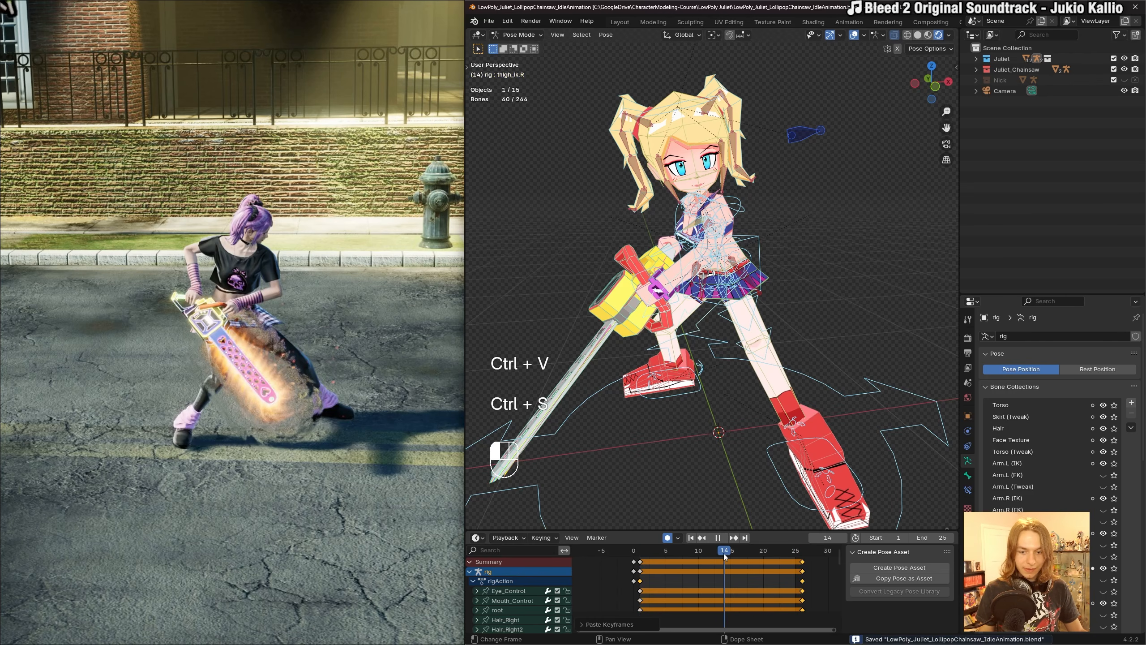
Insert a keyframe for all bones at frame 13.
{"action": "left_click_drag", "start_coordinate": [717, 553], "coordinate": [717, 553]}
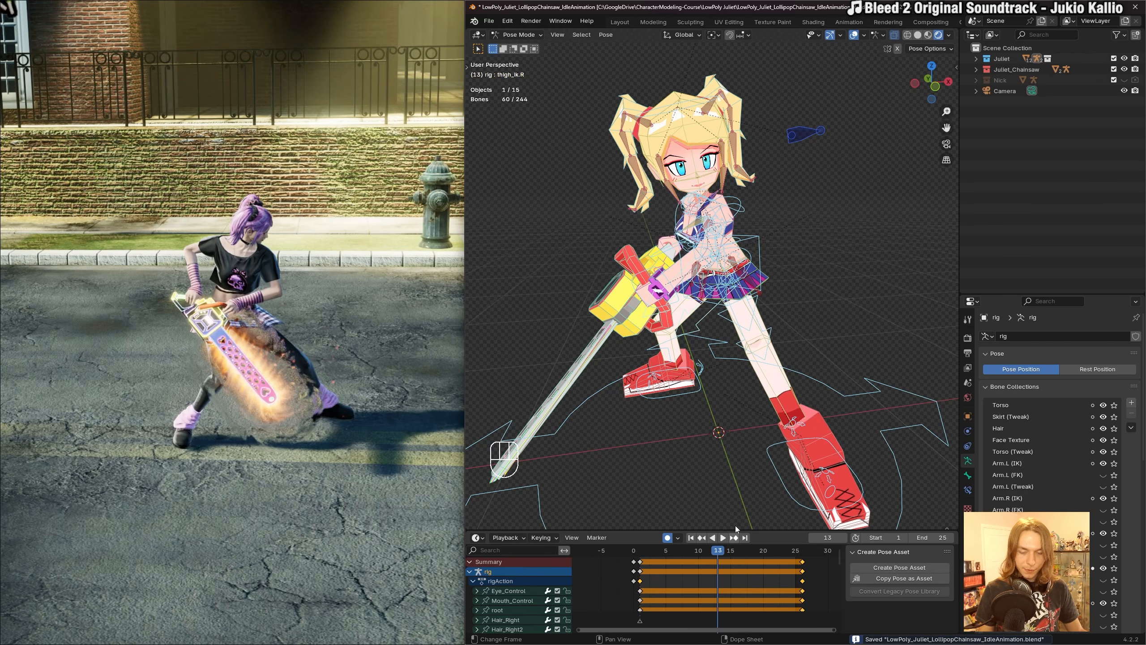
{"action": "middle_click_drag", "start_coordinate": [735, 525], "coordinate": [791, 372]}
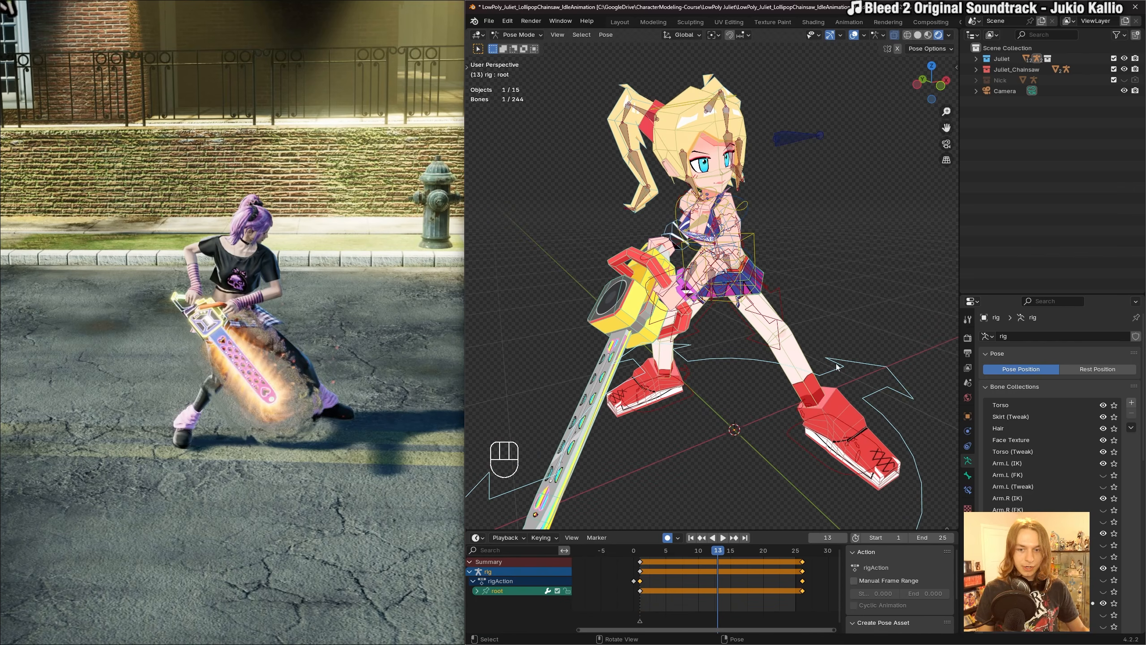
{"action": "key", "text": "a"}
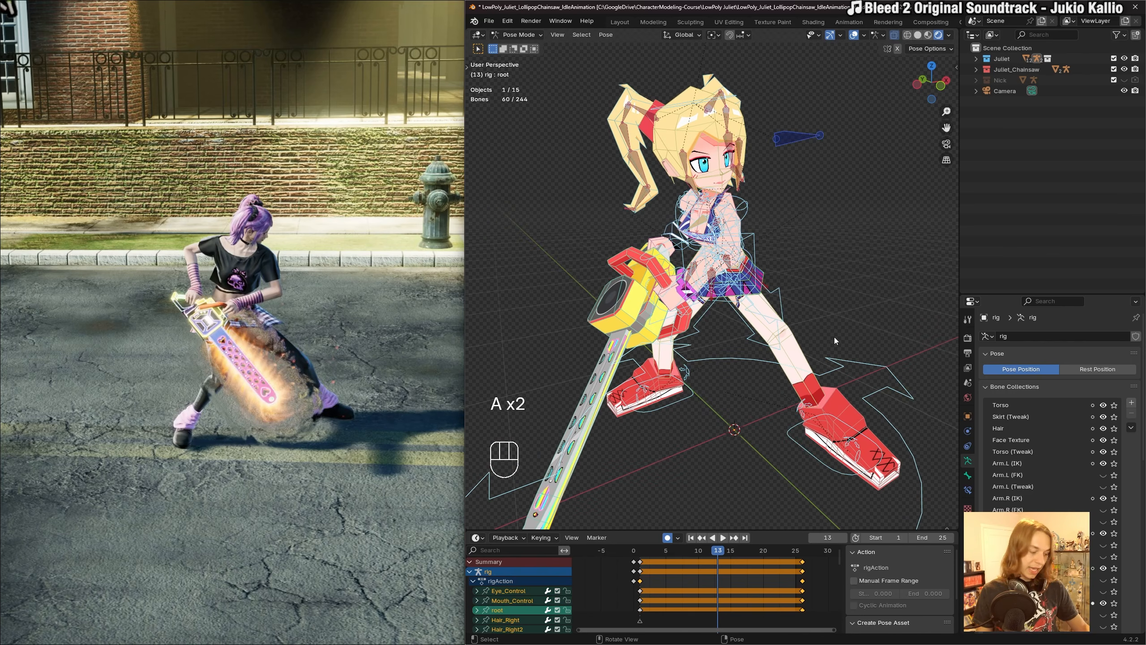
{"action": "middle_click_drag", "start_coordinate": [826, 331], "coordinate": [774, 241]}
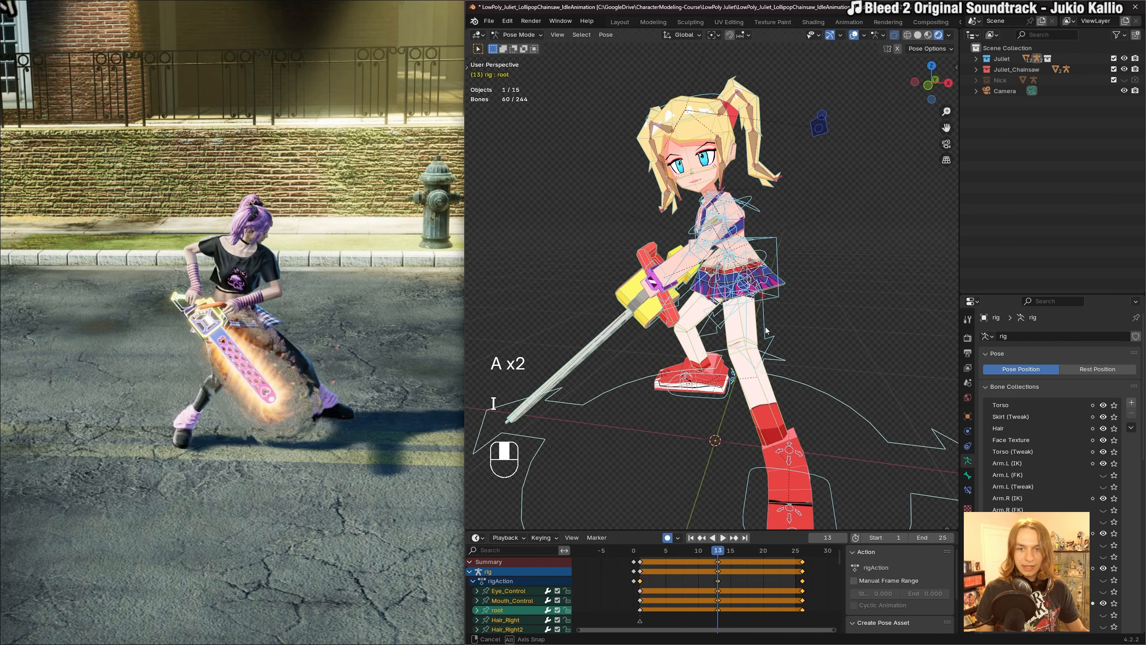
Lower the torso control slightly in the front view at frame 13.
{"action": "left_click", "coordinate": [773, 241]}
{"action": "key", "text": "g"}
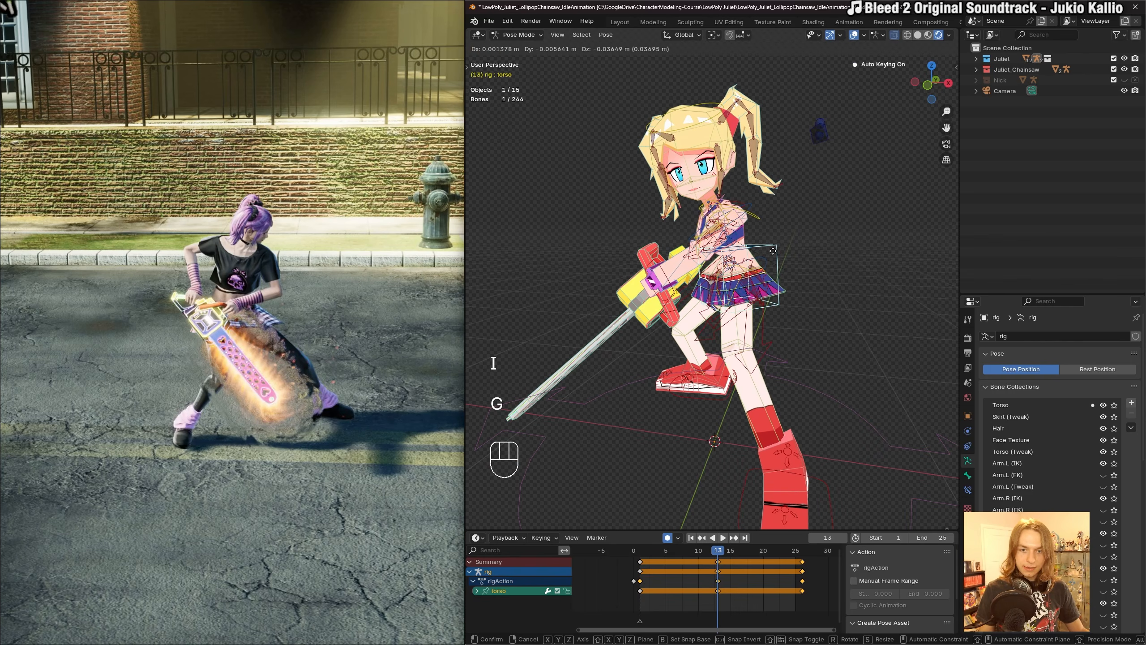
{"action": "key", "text": "ctrl+z"}
{"action": "key", "text": "KP_1"}
{"action": "key", "text": "g"}
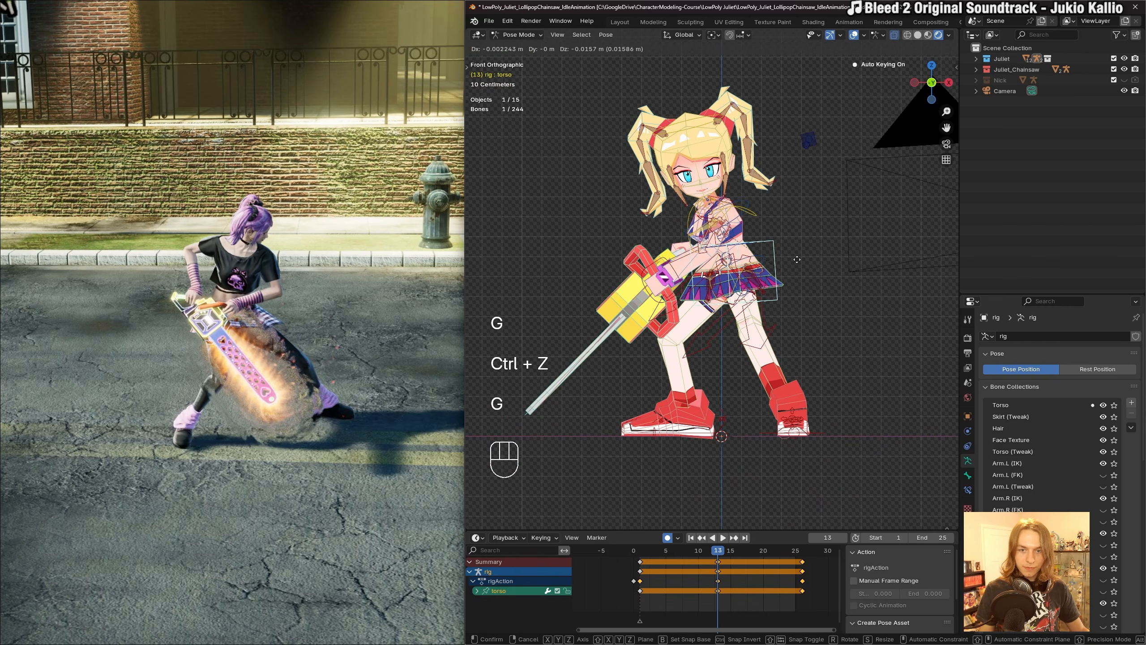
{"action": "left_click", "coordinate": [710, 156]}
Trackball-rotate the head control by about -2.86° at frame 13.
{"action": "left_click", "coordinate": [700, 127]}
{"action": "key", "text": "r"}
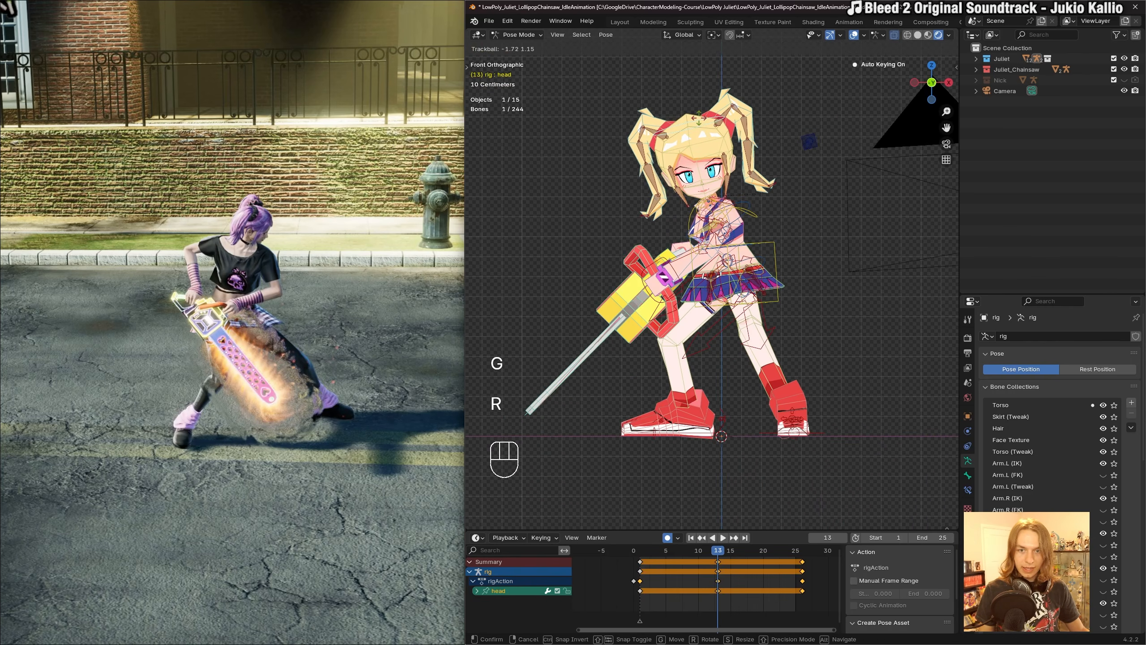
{"action": "left_click", "coordinate": [698, 118]}
{"action": "key", "text": "ctrl+z"}
{"action": "key", "text": "r"}
{"action": "key", "text": "r"}
{"action": "left_click", "coordinate": [698, 115]}
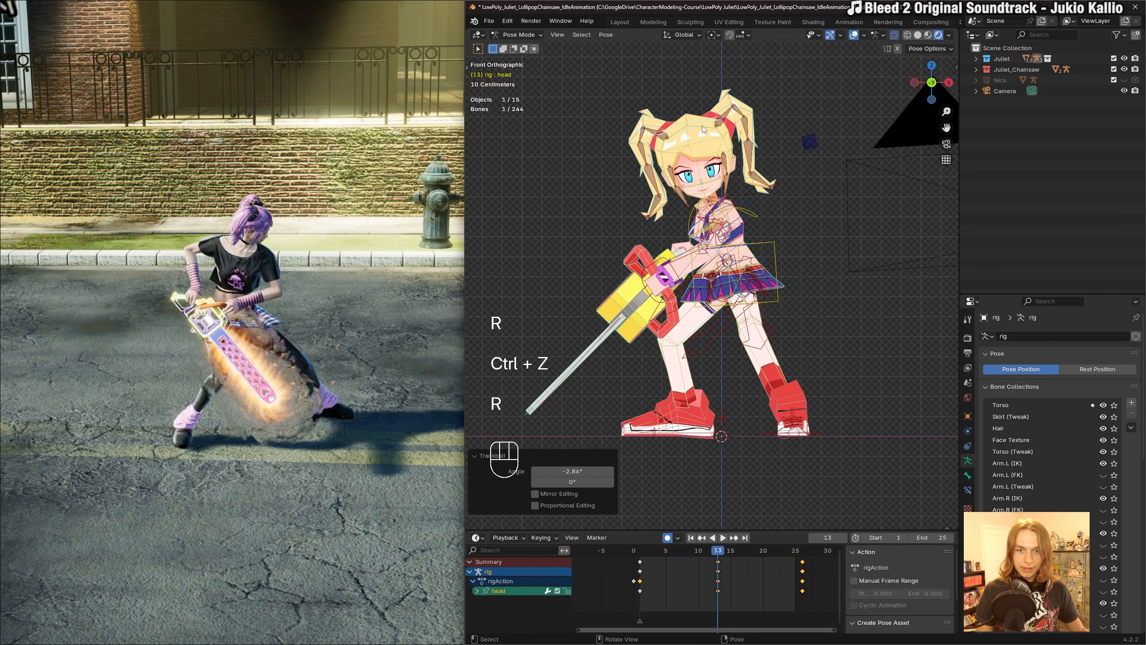
Move both hand IK controls by about -0.031 m in Z at frame 13.
{"action": "middle_click_drag", "start_coordinate": [681, 261], "coordinate": [745, 317], "text": "shift"}
{"action": "scroll", "coordinate": [697, 287], "scroll_direction": "up", "scroll_amount": 3}
{"action": "left_click", "coordinate": [678, 289]}
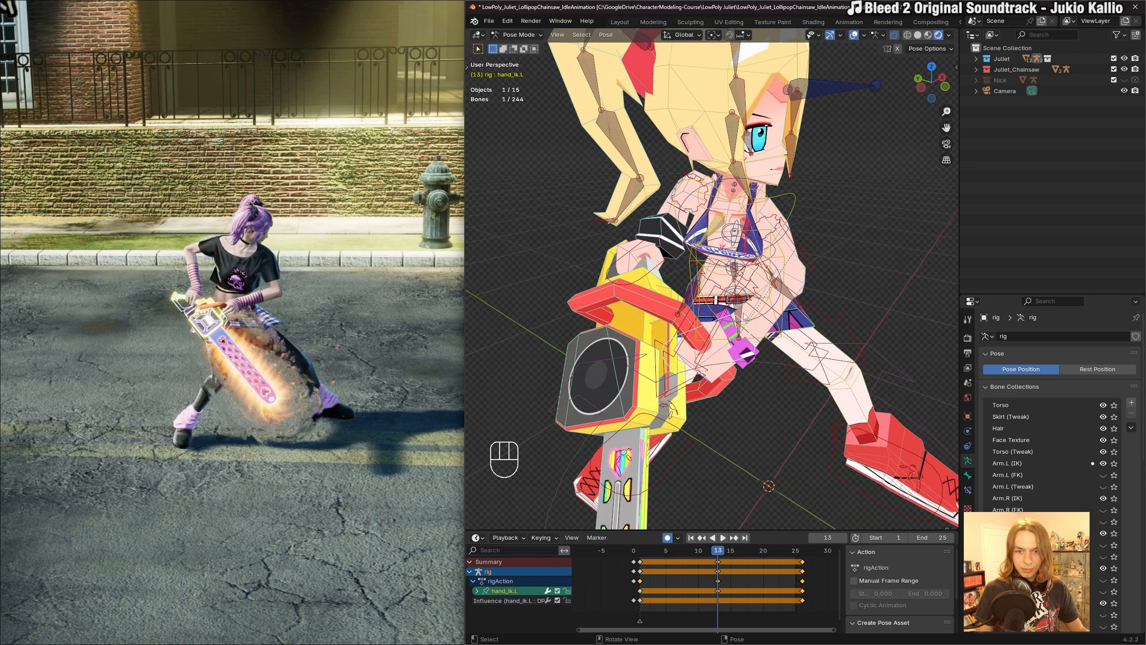
{"action": "left_click", "coordinate": [638, 244], "text": "shift"}
{"action": "middle_click_drag", "start_coordinate": [638, 245], "coordinate": [713, 276], "text": "alt"}
{"action": "key", "text": "g"}
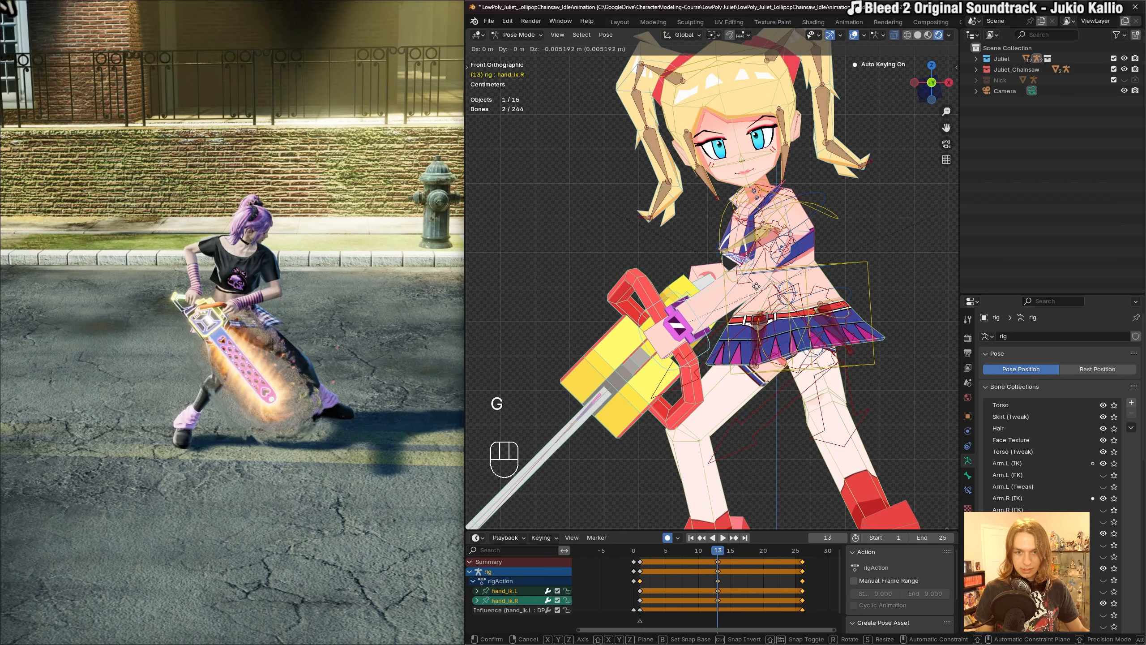
{"action": "left_click", "coordinate": [777, 305]}
Play the animation with the overlays hidden, examine the motion from several angles and restore the overlays.
{"action": "scroll", "coordinate": [777, 306], "scroll_direction": "down", "scroll_amount": 3}
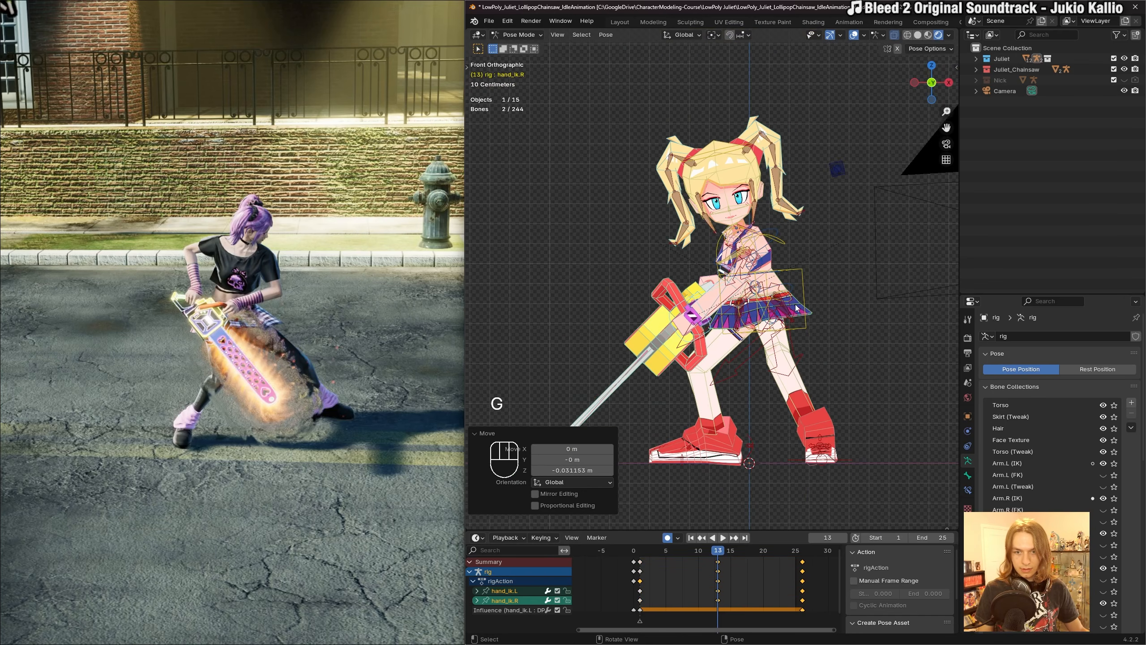
{"action": "middle_click_drag", "start_coordinate": [777, 306], "coordinate": [817, 304]}
{"action": "key", "text": "space"}
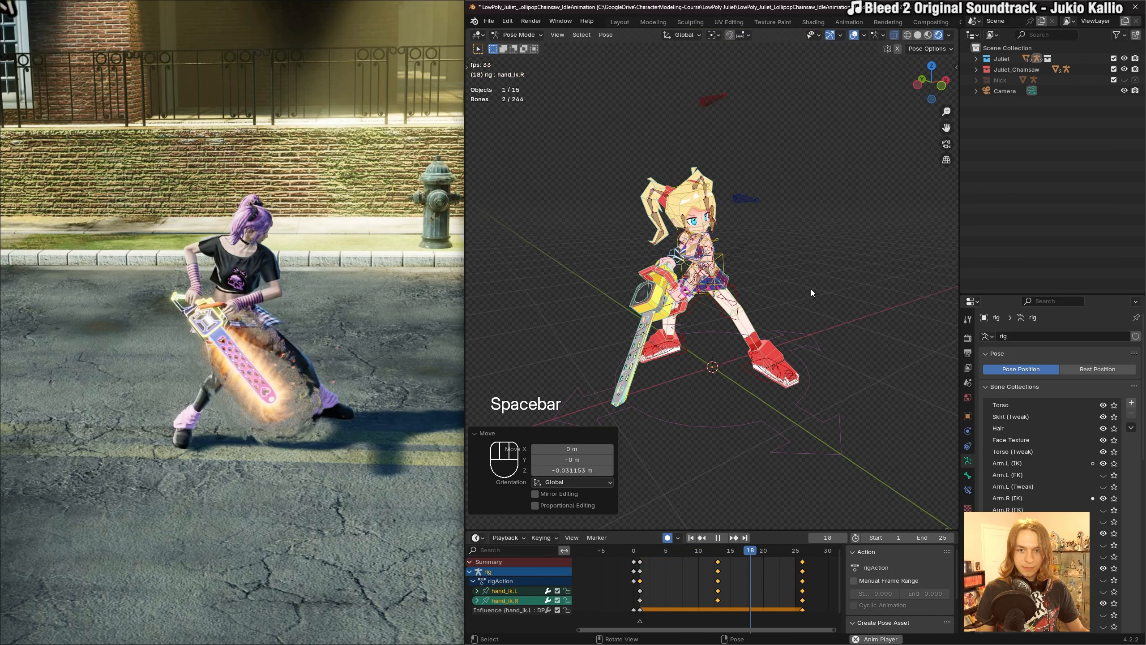
{"action": "scroll", "coordinate": [790, 282], "scroll_direction": "up", "scroll_amount": 2}
{"action": "key", "text": "shift+alt+z"}
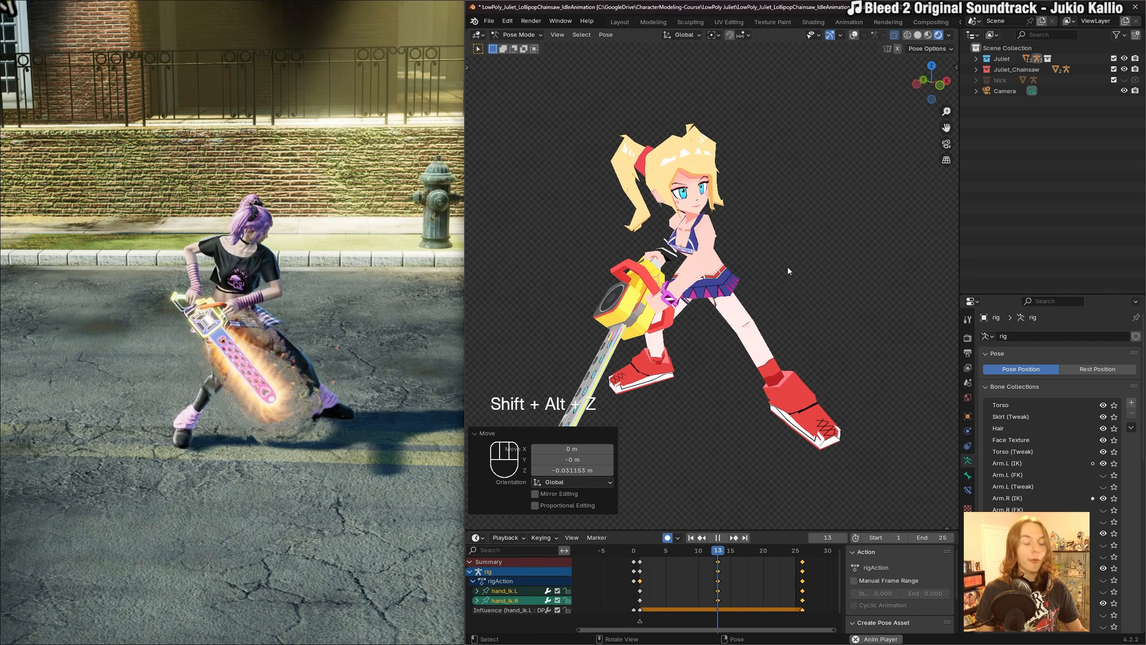
{"action": "mouse_move", "coordinate": [783, 265]}
{"action": "middle_mouse_down"}
{"action": "mouse_move", "coordinate": [739, 265]}
{"action": "mouse_move", "coordinate": [770, 265]}
{"action": "middle_mouse_up"}
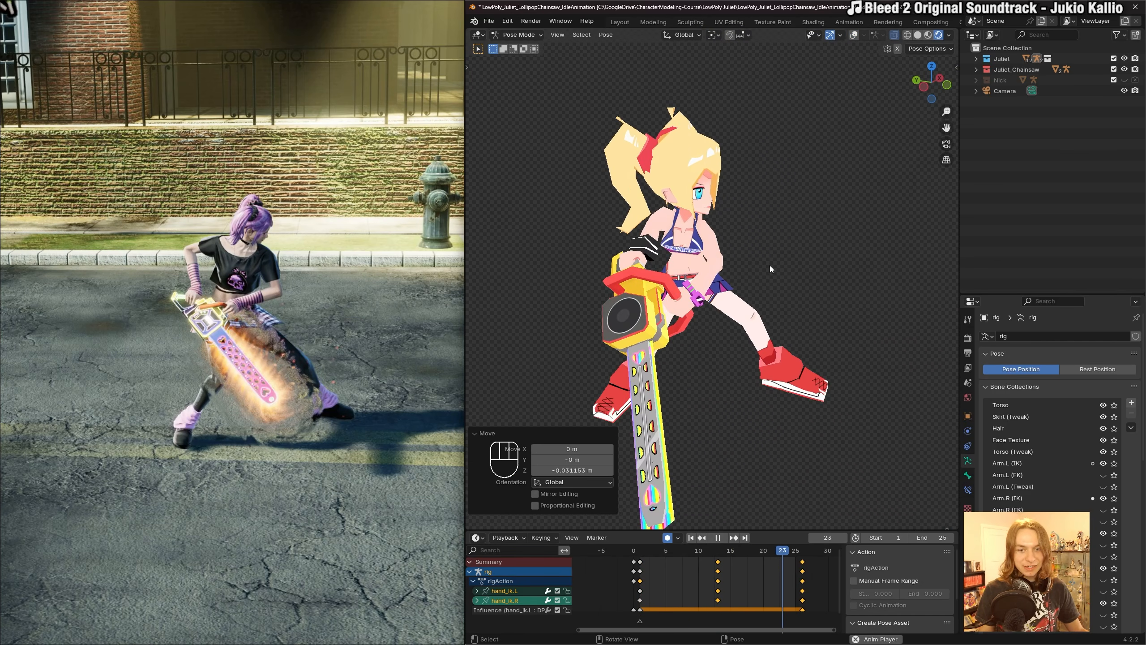
{"action": "key", "text": "shift+alt+z"}
{"action": "key", "text": "space"}
Delete the left hand IK control's keyframe at frame 13.
{"action": "left_click", "coordinate": [719, 553]}
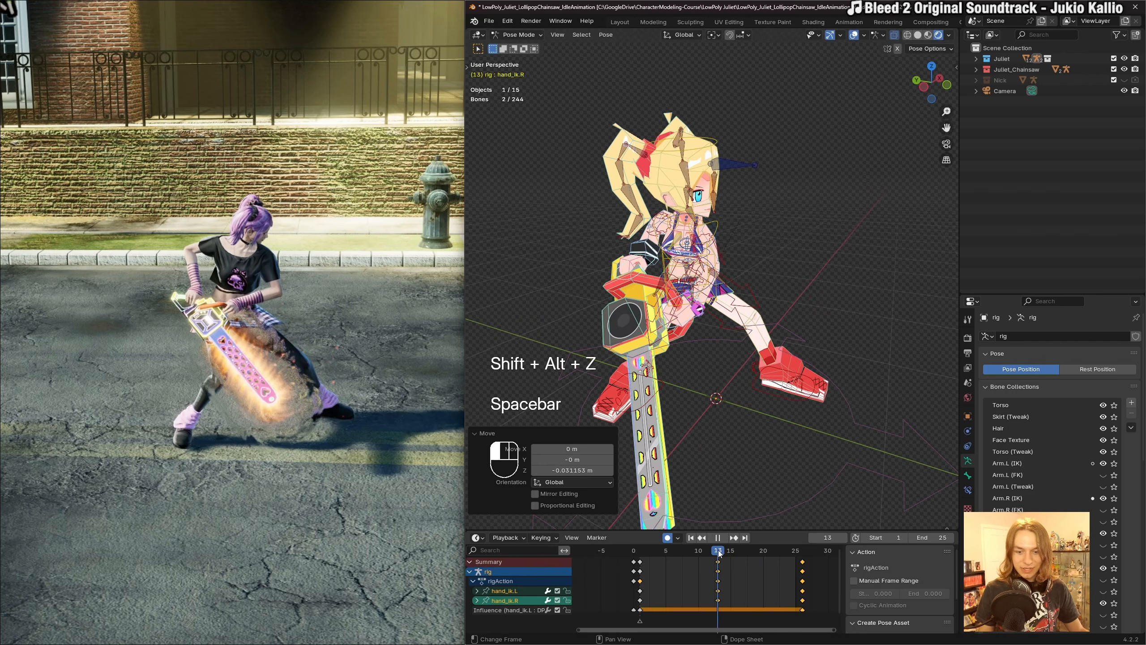
{"action": "scroll", "coordinate": [700, 316], "scroll_direction": "up", "scroll_amount": 3}
{"action": "left_click", "coordinate": [699, 336]}
{"action": "key", "text": "g"}
{"action": "left_click", "coordinate": [726, 375]}
{"action": "key", "text": "ctrl+z"}
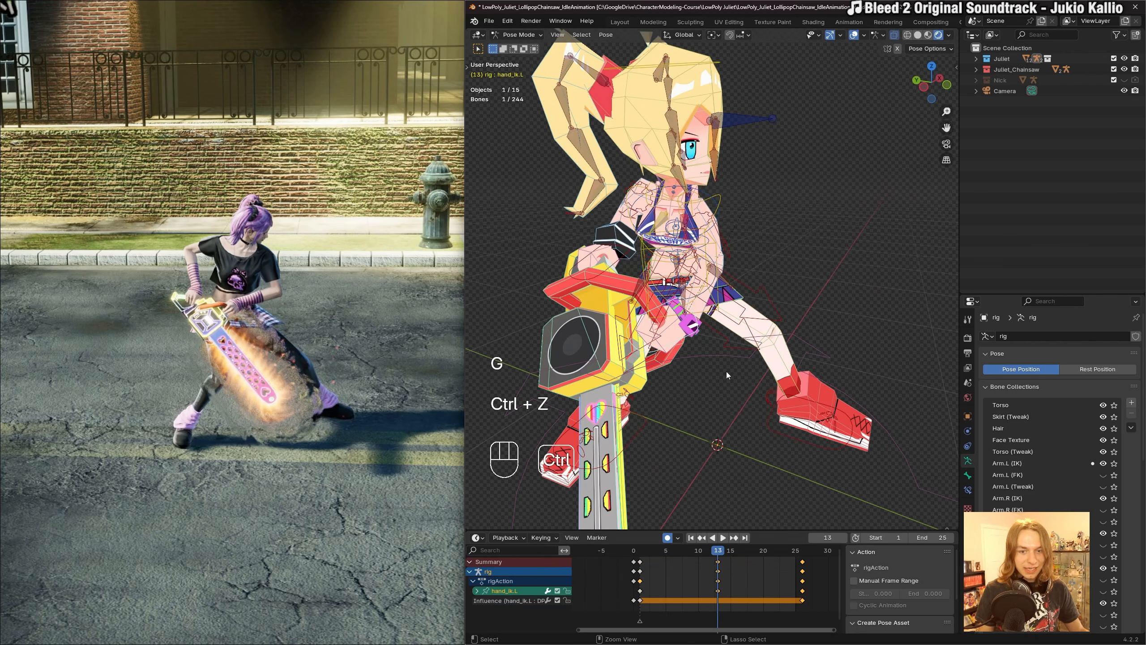
{"action": "left_click", "coordinate": [718, 589]}
{"action": "key", "text": "Delete"}
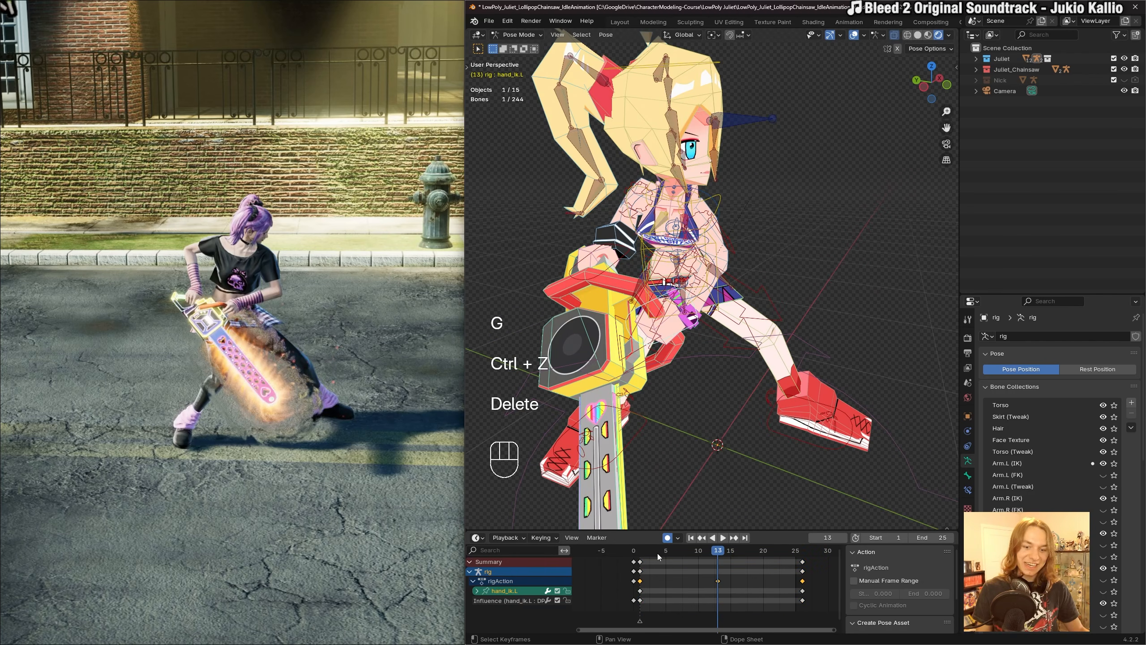
Play the loop with the overlays hidden to check the hand motion, stop playback and save the file.
{"action": "key", "text": "space"}
{"action": "scroll", "coordinate": [814, 310], "scroll_direction": "down", "scroll_amount": 4}
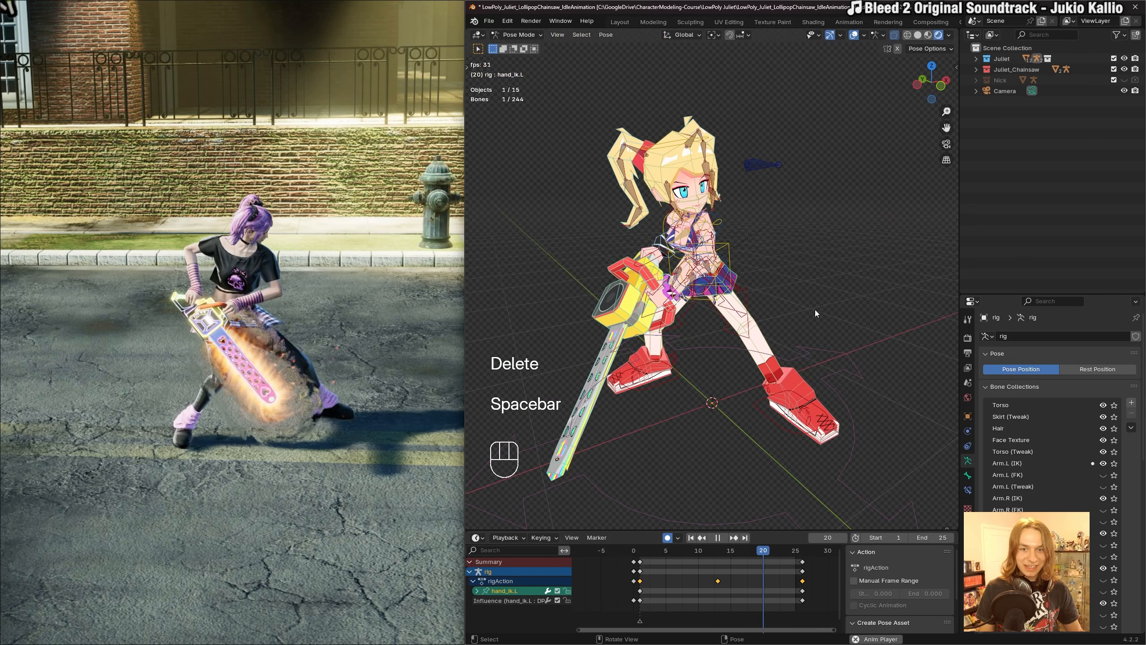
{"action": "key", "text": "shift+alt+z"}
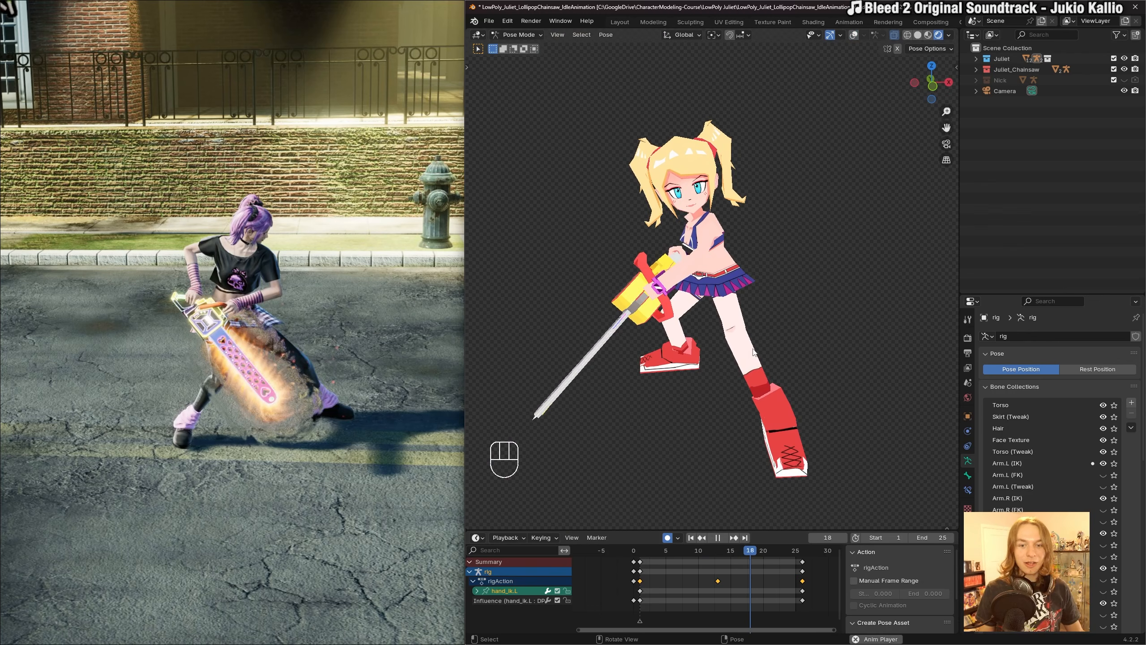
{"action": "scroll", "coordinate": [769, 356], "scroll_direction": "up", "scroll_amount": 4}
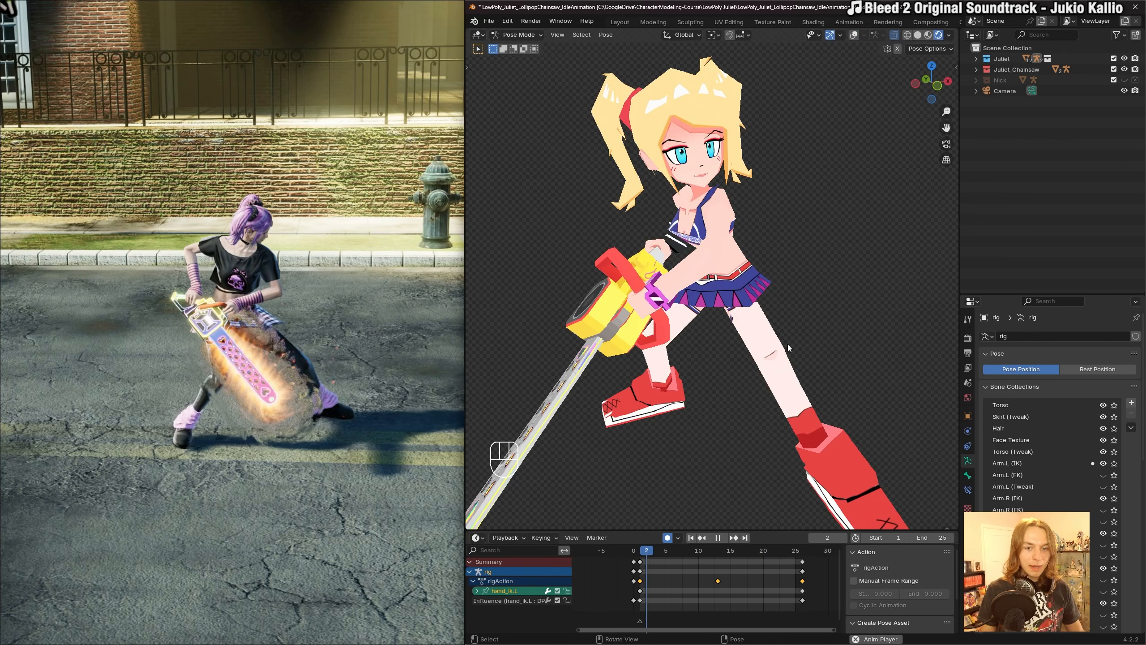
{"action": "key", "text": "space"}
{"action": "key", "text": "ctrl+s"}
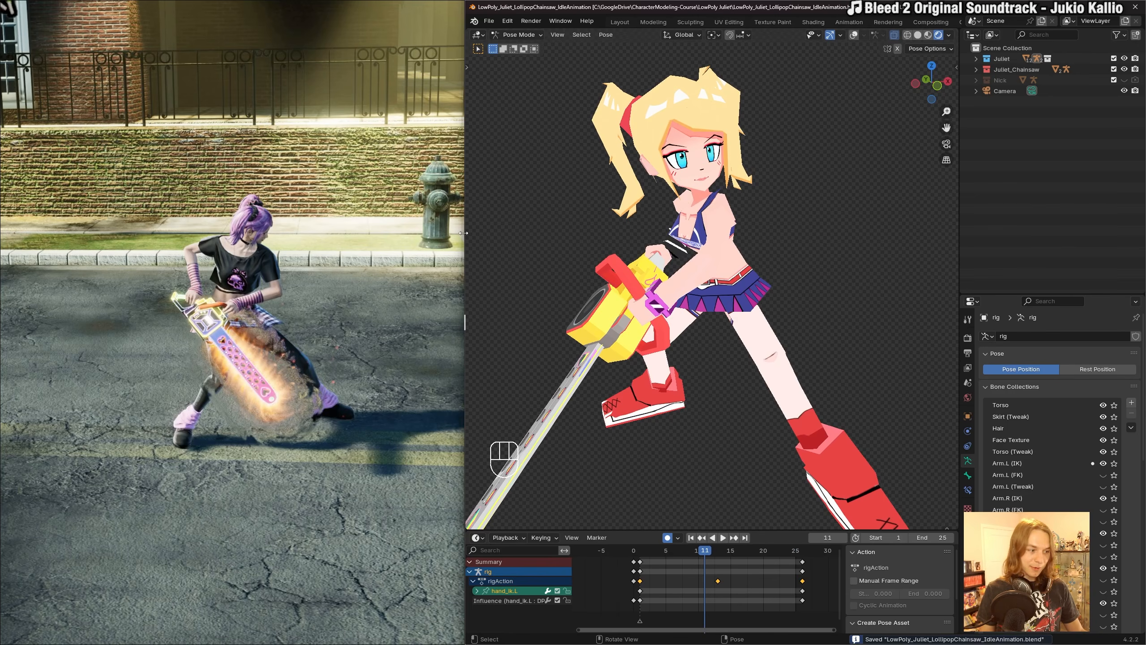
Enlarge the application window over the reference video, widen the 3D viewport and frame the whole character.
{"action": "left_click_drag", "start_coordinate": [463, 232], "coordinate": [3, 240]}
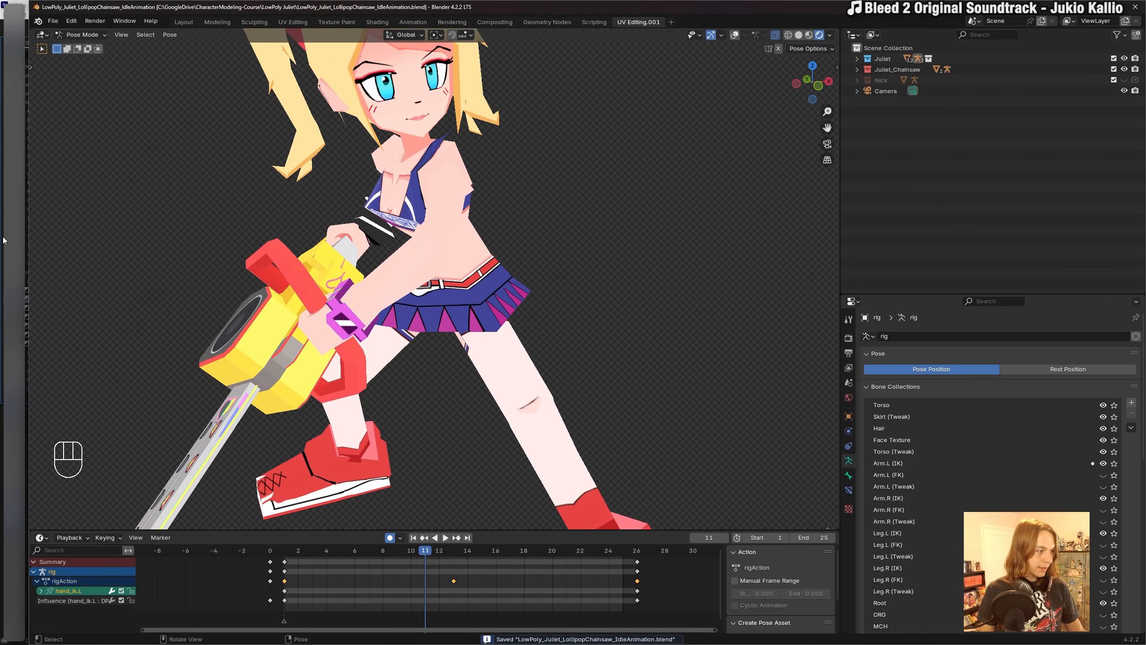
{"action": "left_click_drag", "start_coordinate": [369, 8], "coordinate": [369, 0]}
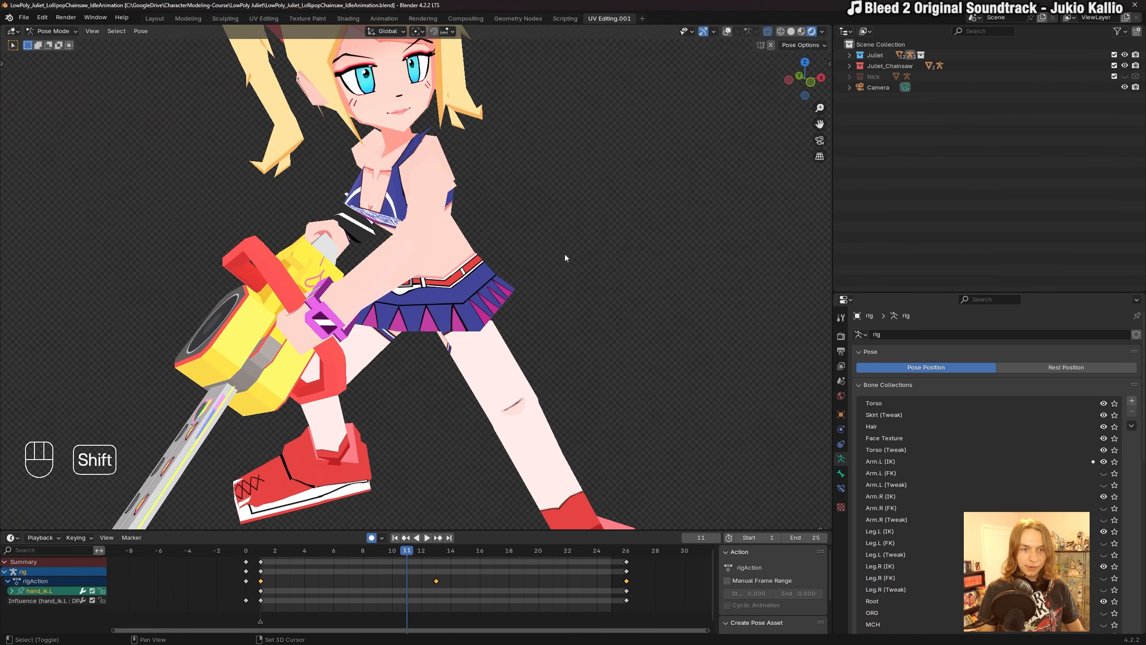
{"action": "scroll", "coordinate": [566, 253], "scroll_direction": "down", "scroll_amount": 2}
{"action": "mouse_move", "coordinate": [566, 255]}
{"action": "middle_mouse_down", "text": "shift"}
{"action": "mouse_move", "coordinate": [582, 253]}
{"action": "mouse_move", "coordinate": [551, 243]}
{"action": "middle_mouse_up", "text": "shift"}
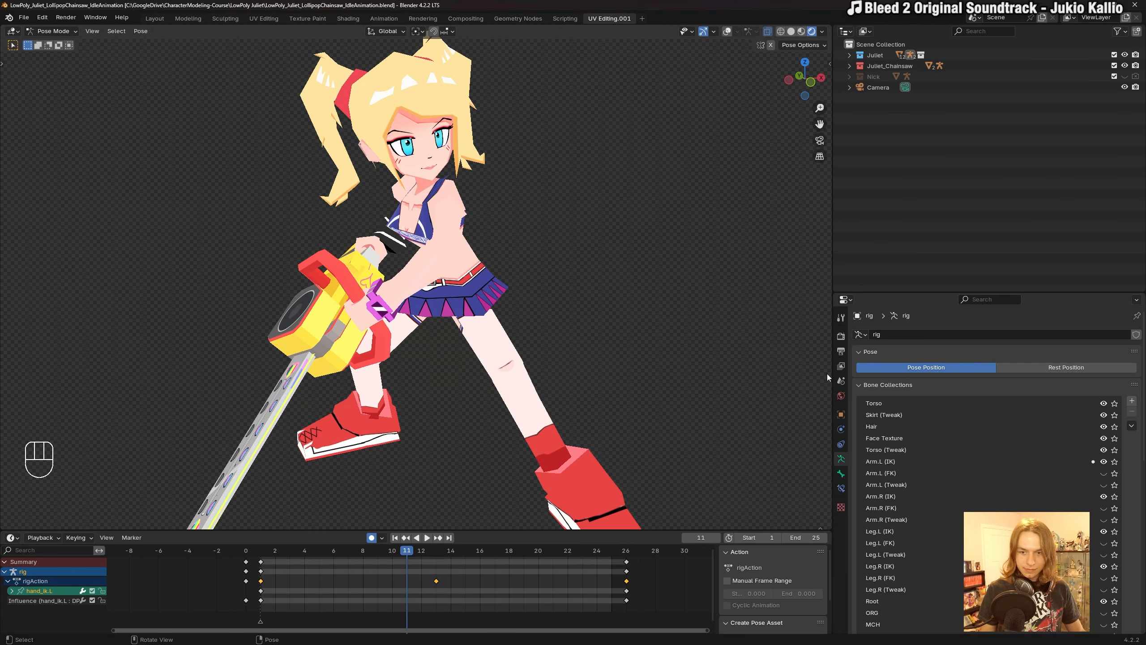
{"action": "left_click_drag", "start_coordinate": [831, 372], "coordinate": [937, 367]}
{"action": "scroll", "coordinate": [672, 300], "scroll_direction": "down", "scroll_amount": 1}
{"action": "mouse_move", "coordinate": [669, 300]}
{"action": "middle_mouse_down", "text": "shift"}
{"action": "mouse_move", "coordinate": [714, 298]}
{"action": "mouse_move", "coordinate": [663, 296]}
{"action": "middle_mouse_up", "text": "shift"}
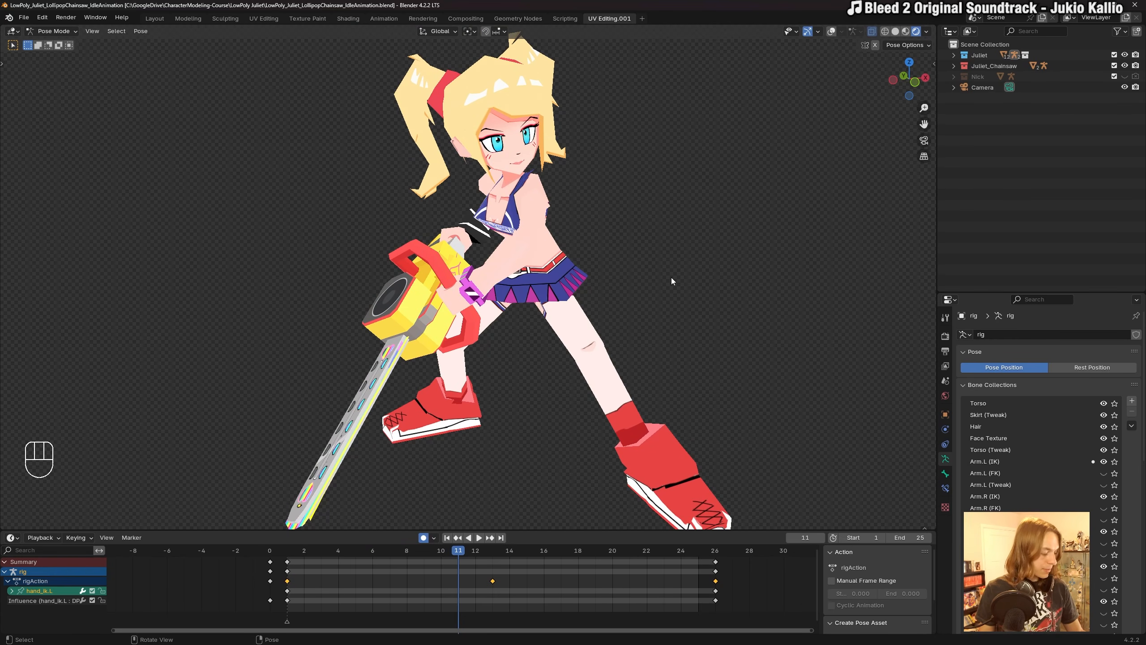
Show the overlays, select the right hand IK control and save the file.
{"action": "key", "text": "shift+alt+z"}
{"action": "scroll", "coordinate": [453, 244], "scroll_direction": "up", "scroll_amount": 1}
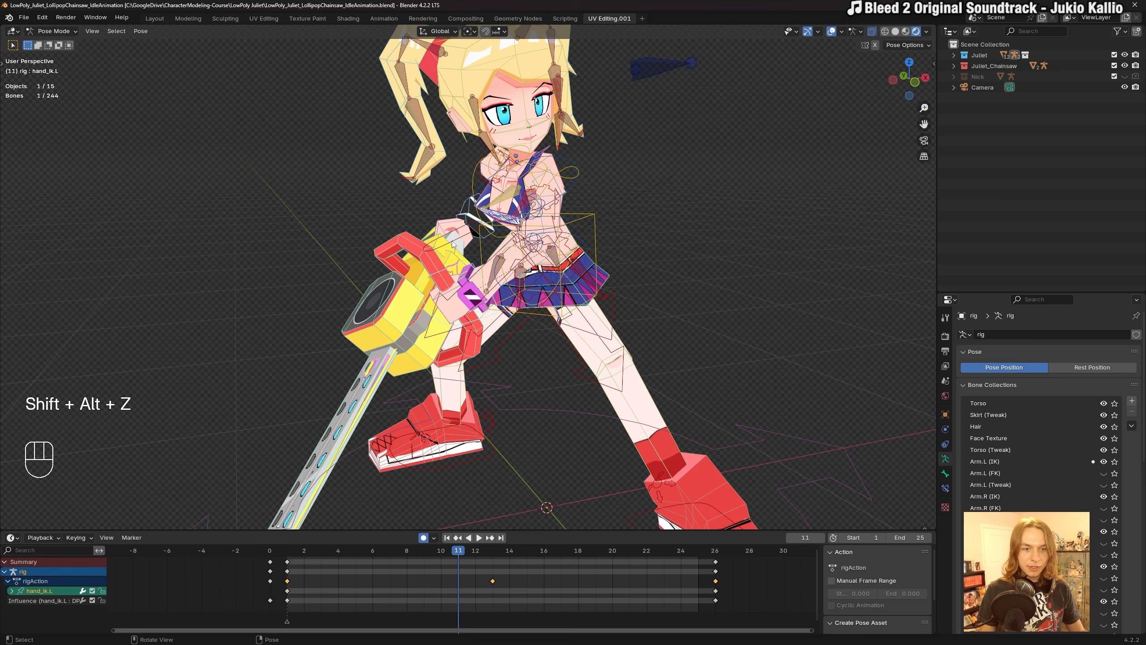
{"action": "left_click", "coordinate": [467, 272]}
{"action": "left_click", "coordinate": [466, 266], "text": "shift"}
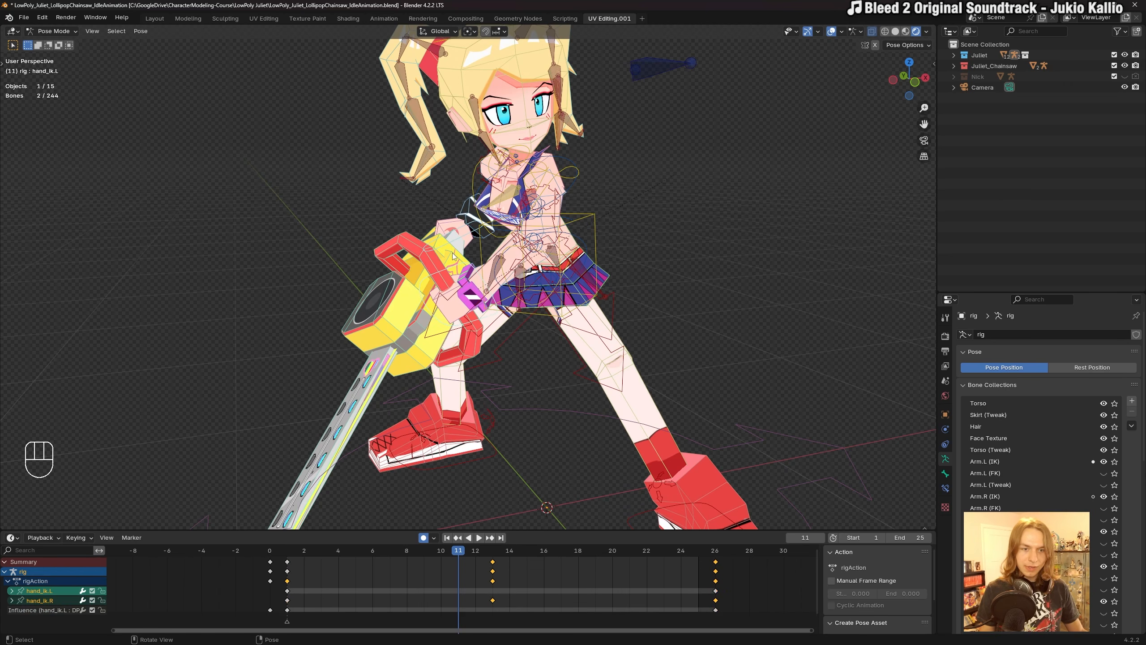
{"action": "left_click", "coordinate": [459, 239]}
{"action": "key", "text": "ctrl+s"}
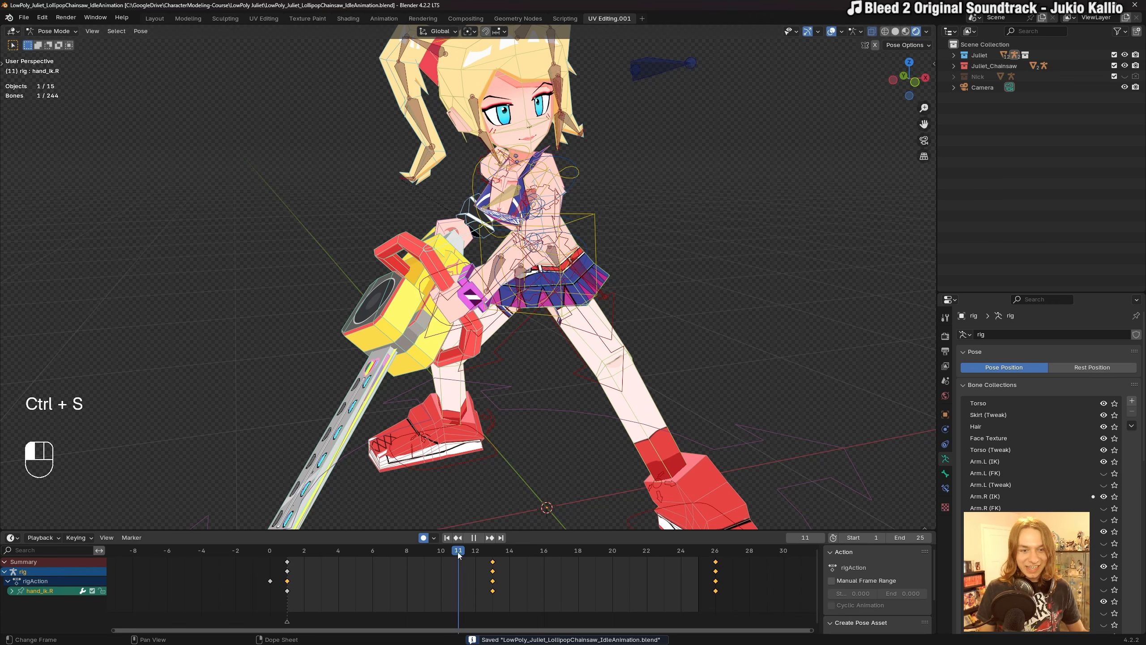
Move the right hand IK control's frame 13 keyframe to frame 17.
{"action": "left_click_drag", "start_coordinate": [458, 555], "coordinate": [515, 555]}
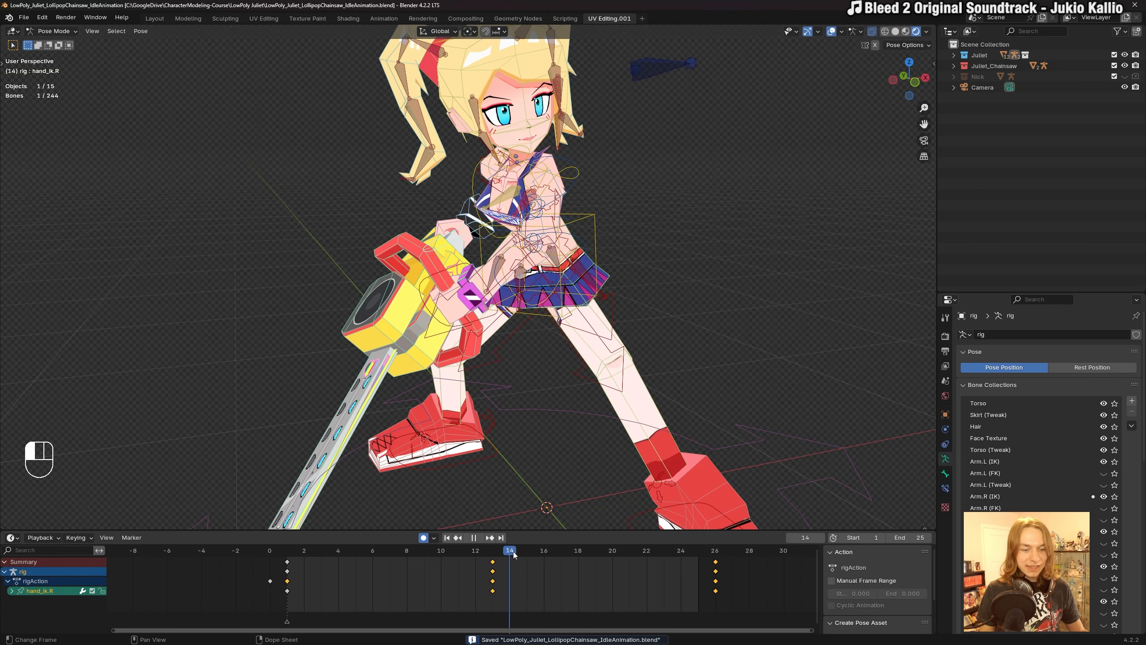
{"action": "key", "text": "ctrl+s"}
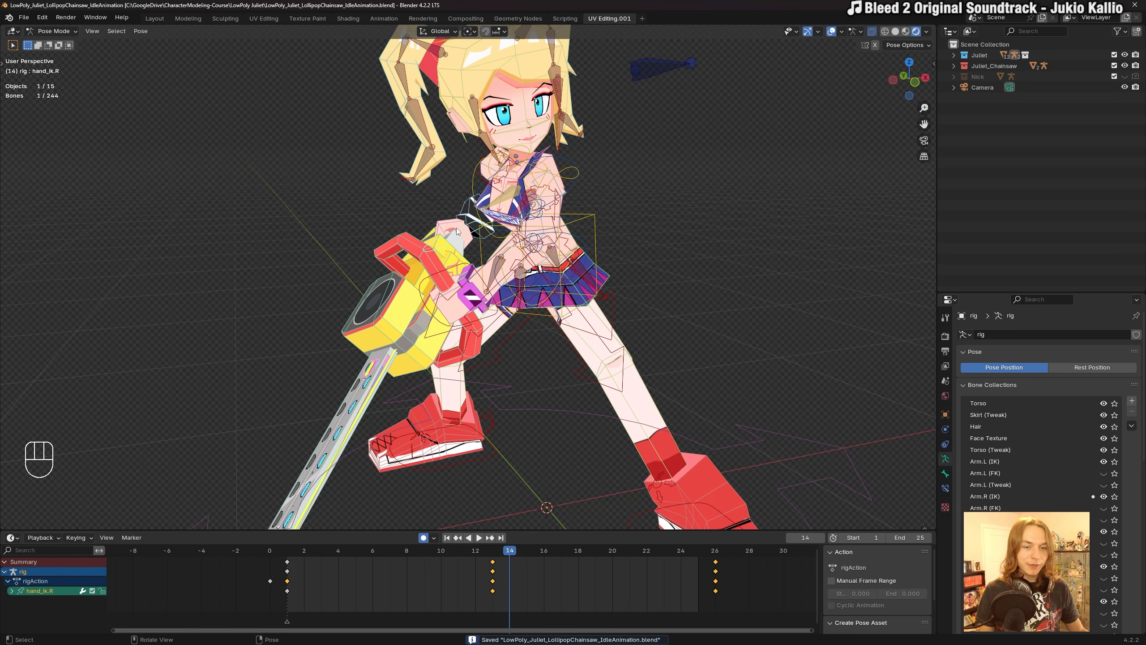
{"action": "left_click", "coordinate": [573, 585]}
{"action": "left_click", "coordinate": [495, 555]}
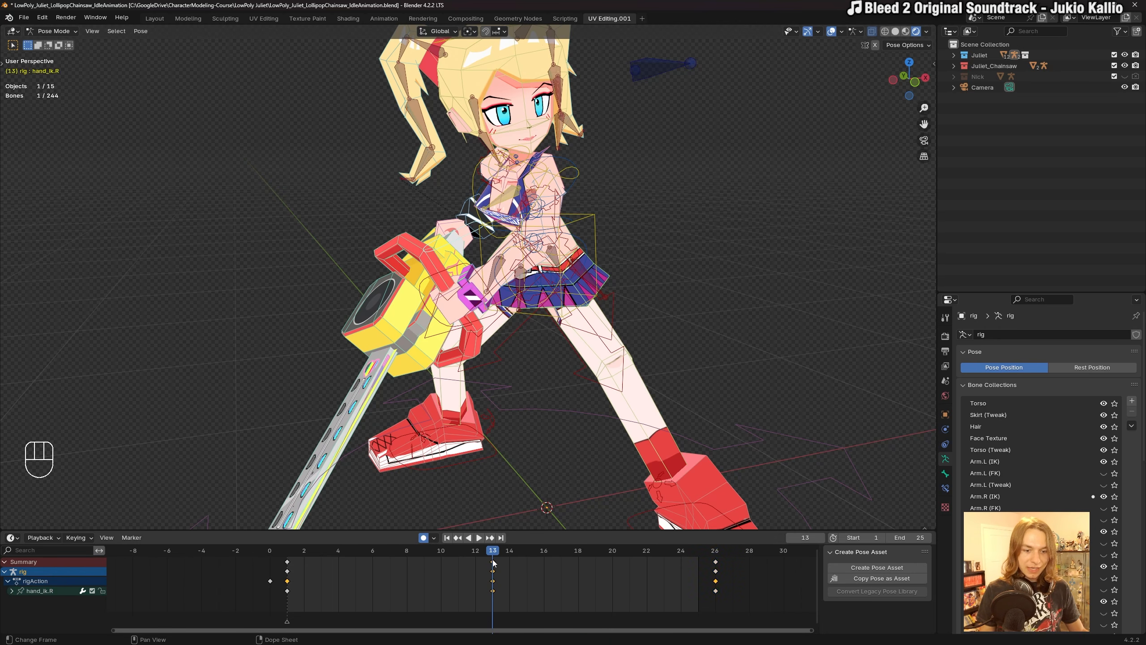
{"action": "key", "text": "g"}
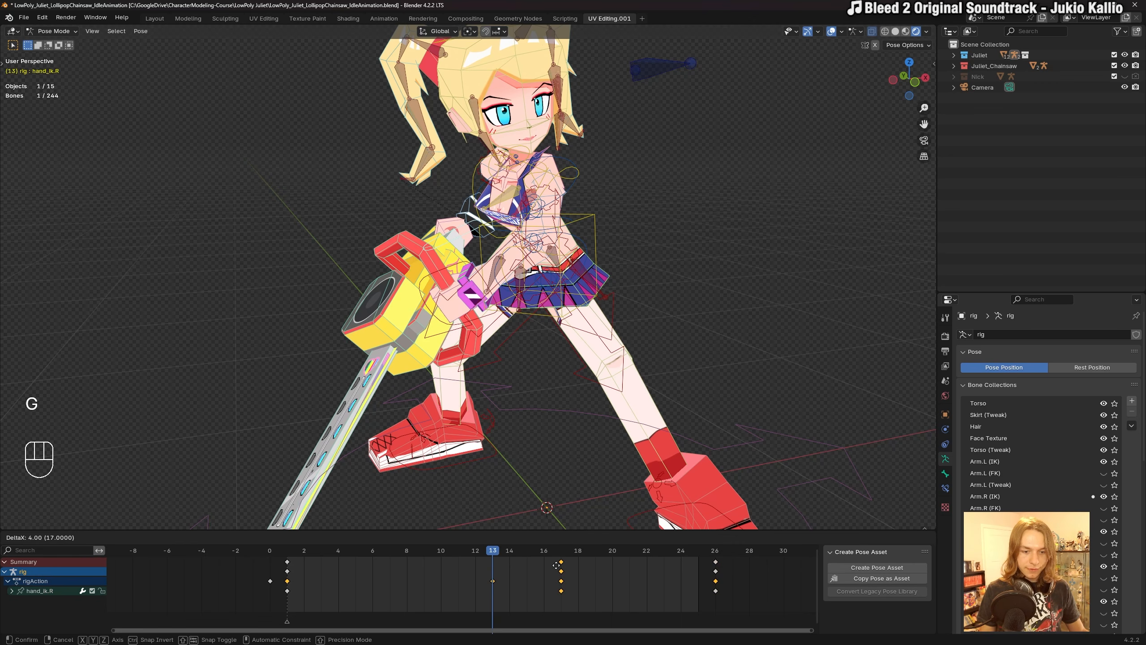
{"action": "left_click", "coordinate": [557, 565]}
{"action": "left_click", "coordinate": [563, 555]}
Preview the loop with the overlays hidden, stop it and move the right hand IK control's middle keyframe to frame 16.
{"action": "key", "text": "space"}
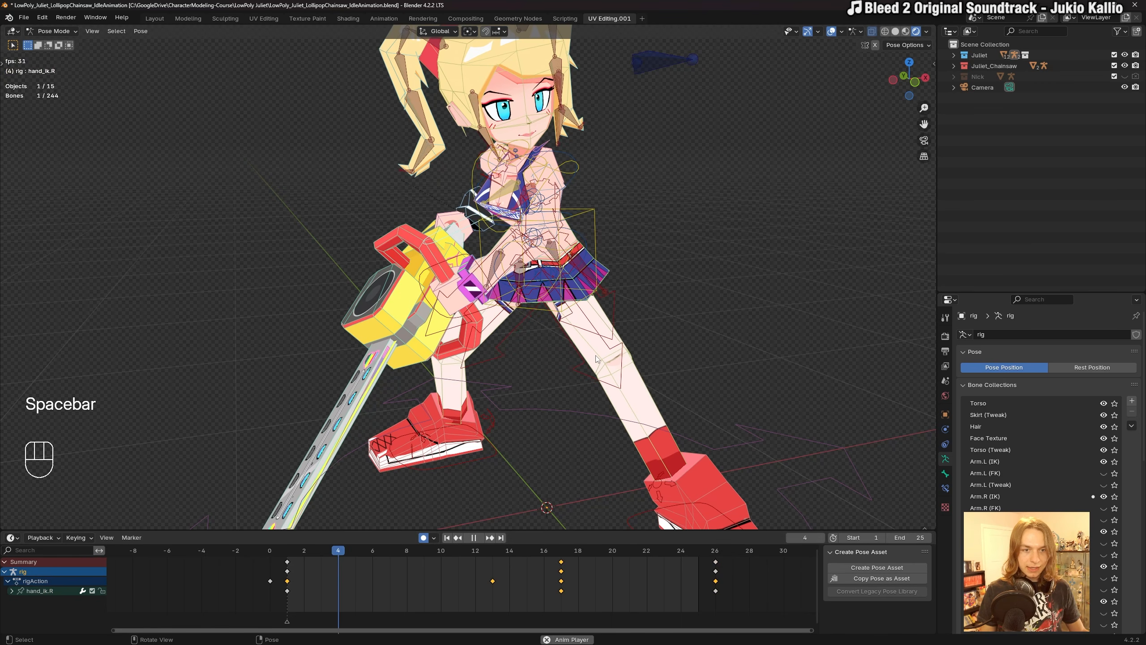
{"action": "key", "text": "shift+alt+z"}
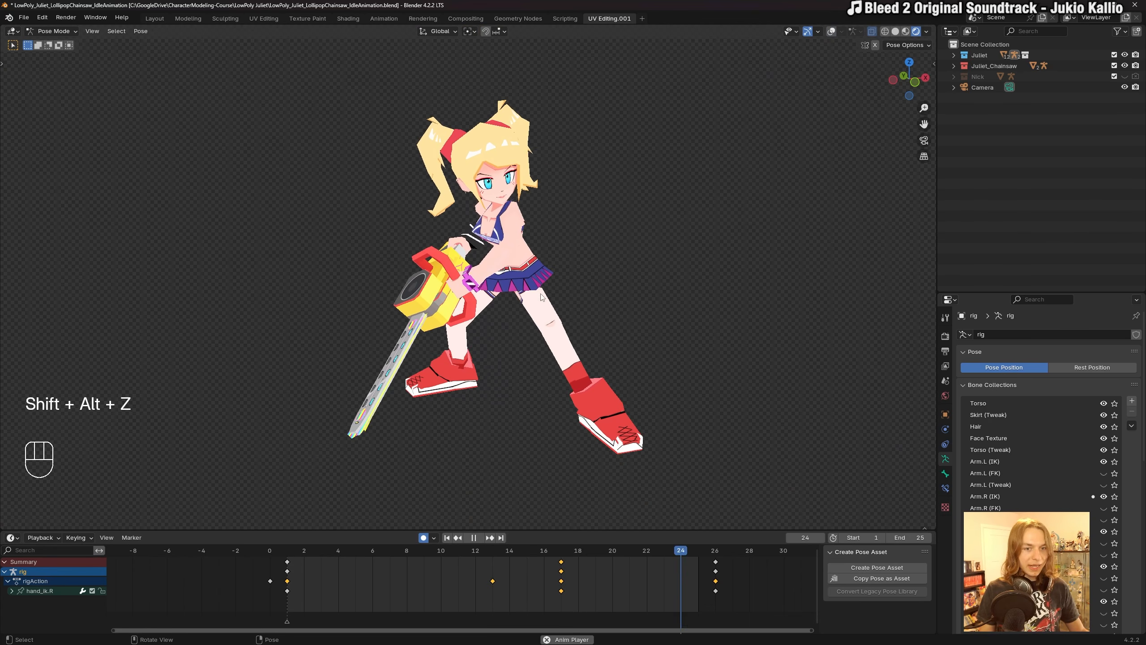
{"action": "key", "text": "space"}
{"action": "key", "text": "g"}
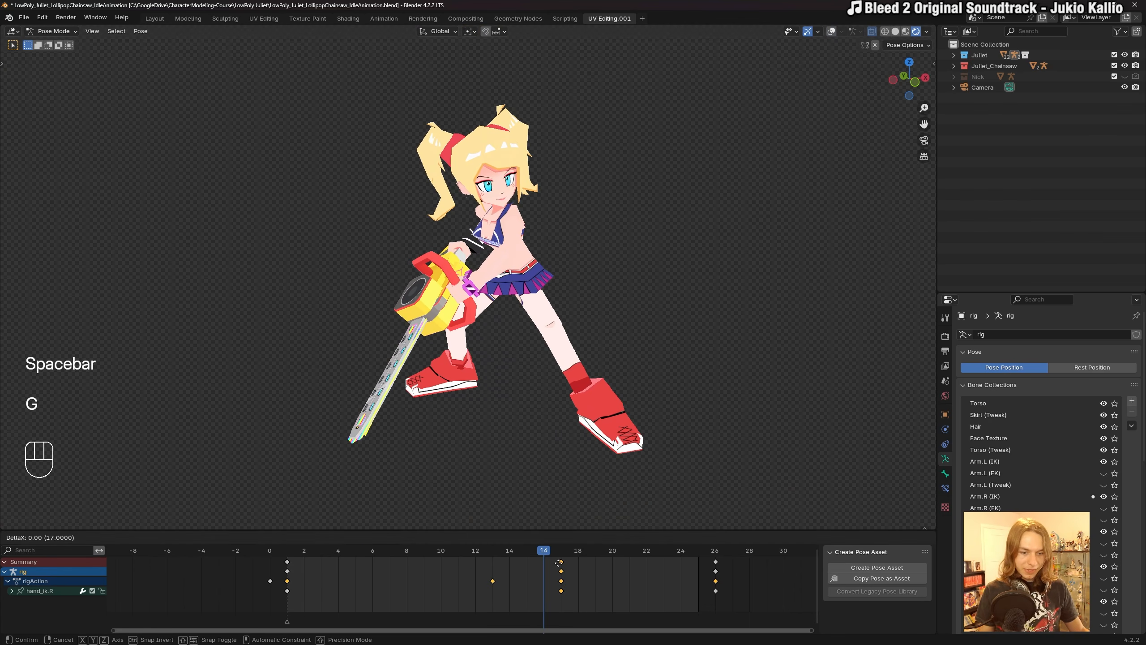
{"action": "left_click", "coordinate": [541, 562]}
Play the loop to check the delayed hand motion, stop playback and show the overlays again.
{"action": "key", "text": "space"}
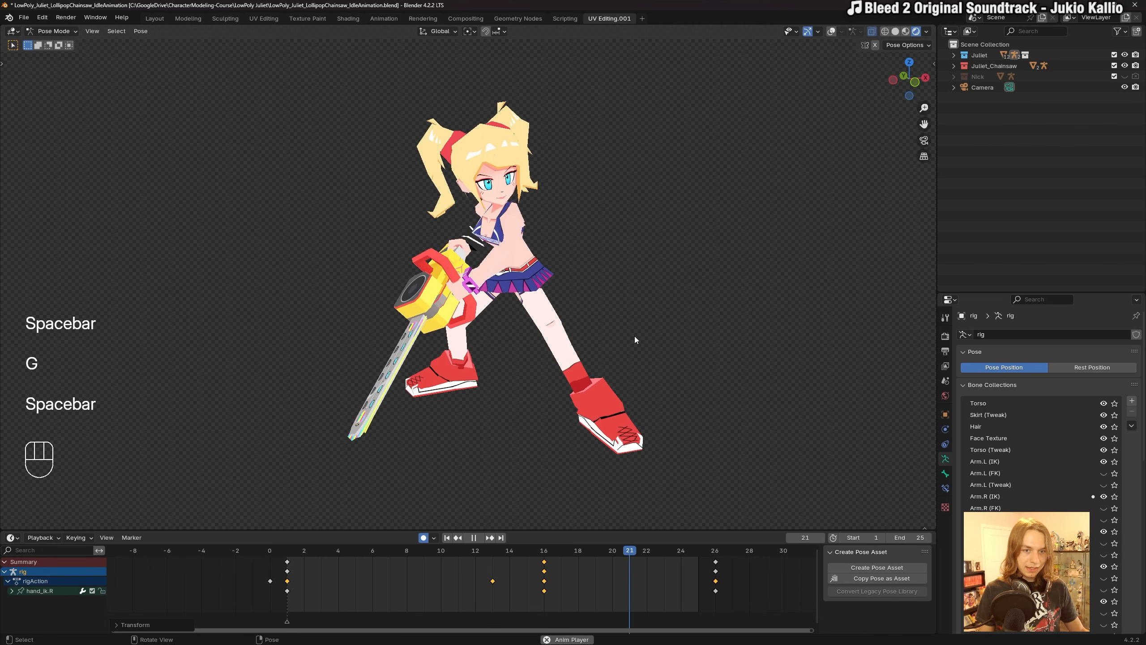
{"action": "middle_click_drag", "start_coordinate": [663, 326], "coordinate": [655, 319], "text": "shift"}
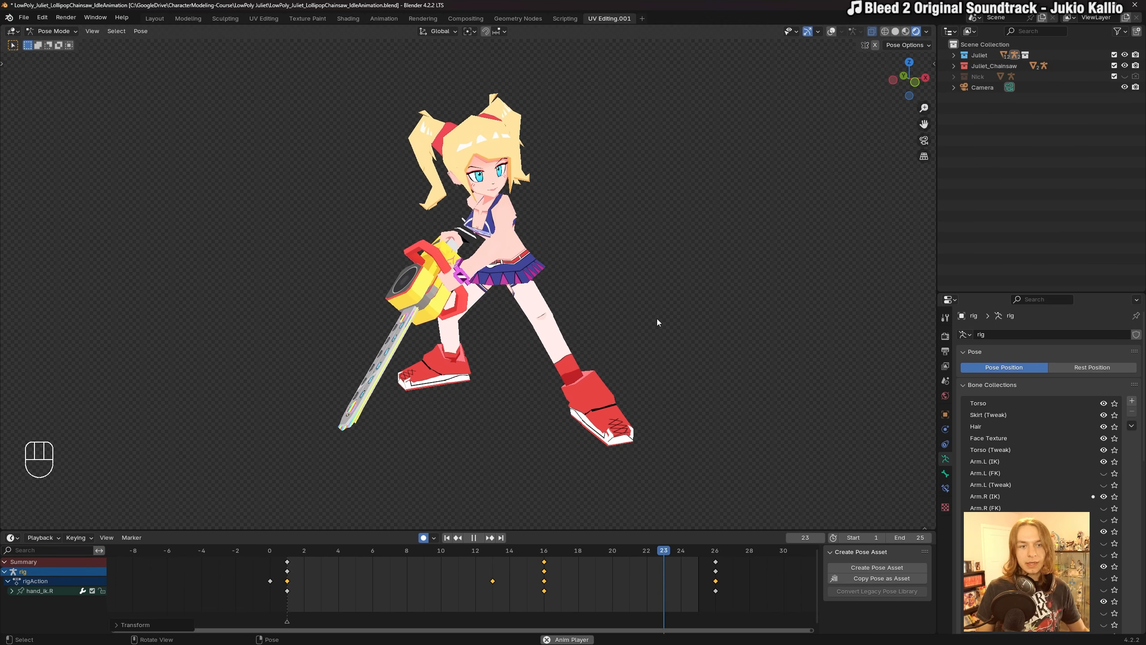
{"action": "key", "text": "space"}
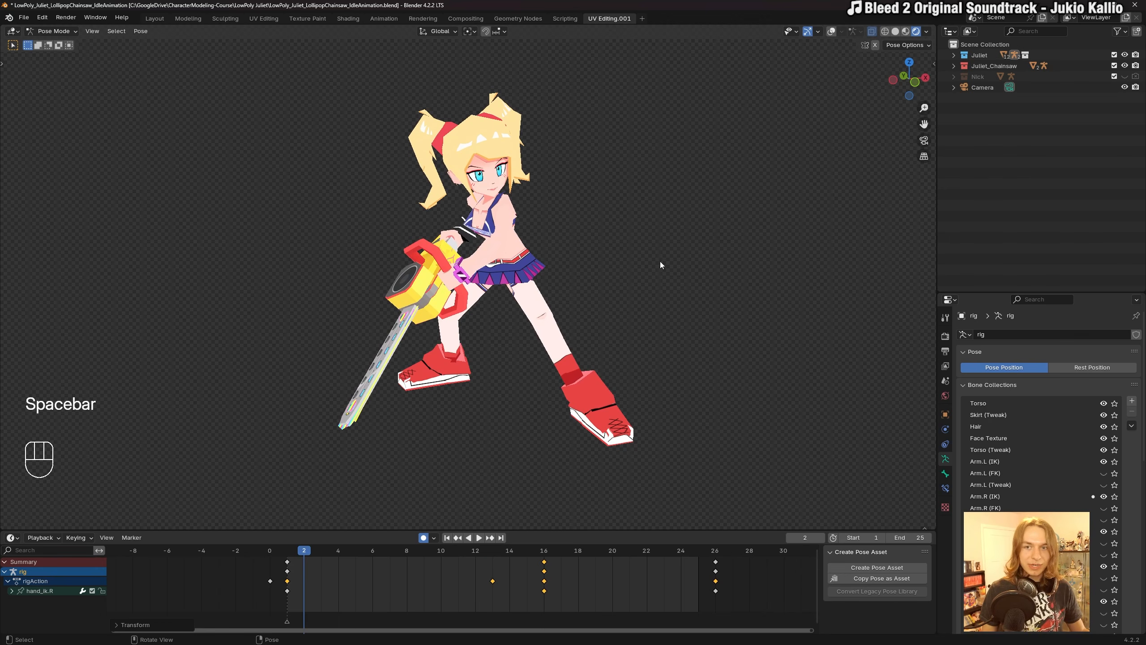
{"action": "key", "text": "shift+alt+z"}
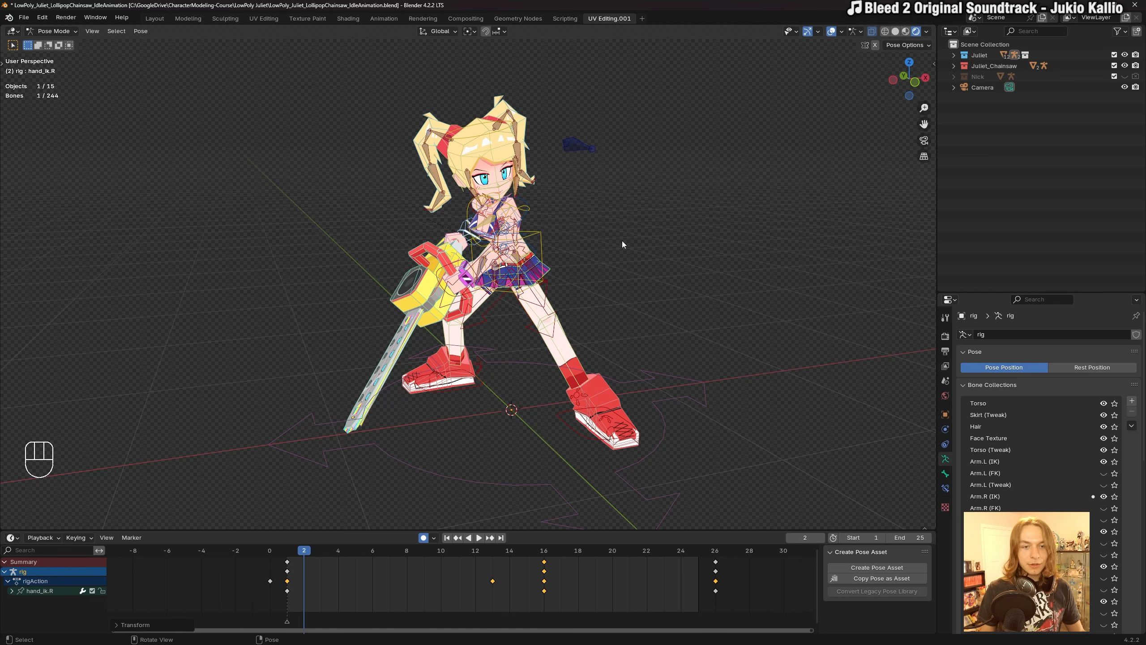
Select all of the rig's bones and their keyframes and set the F-curve extrapolation to Make Cyclic.
{"action": "key", "text": "a"}
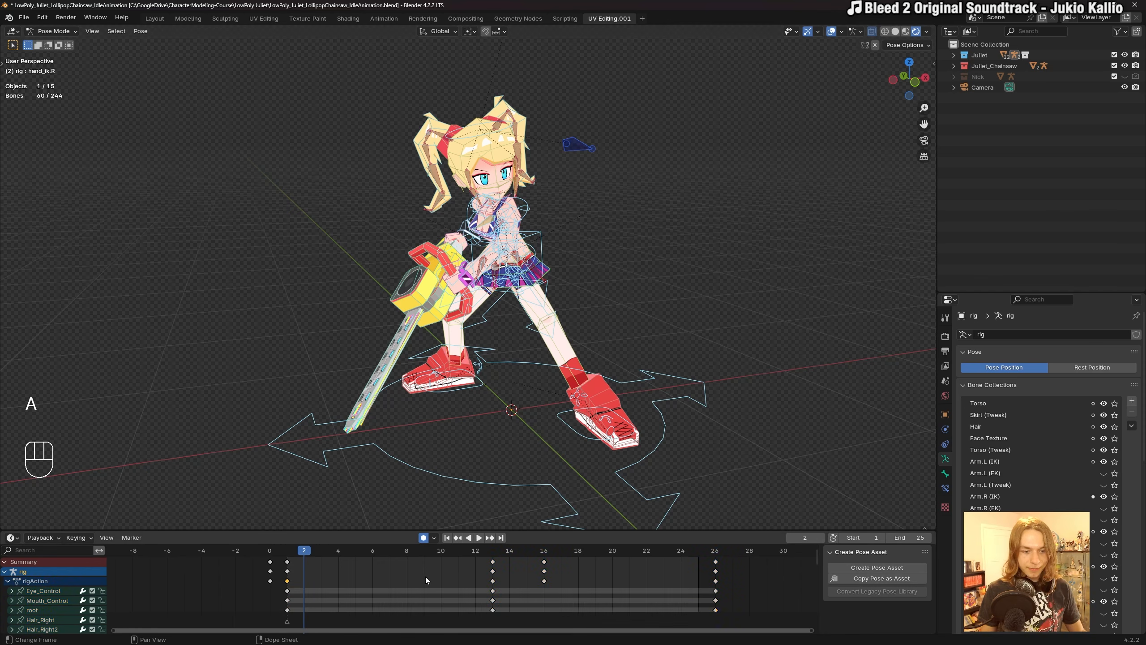
{"action": "scroll", "coordinate": [425, 565], "scroll_direction": "down", "scroll_amount": 4}
{"action": "left_click_drag", "start_coordinate": [748, 575], "coordinate": [246, 559]}
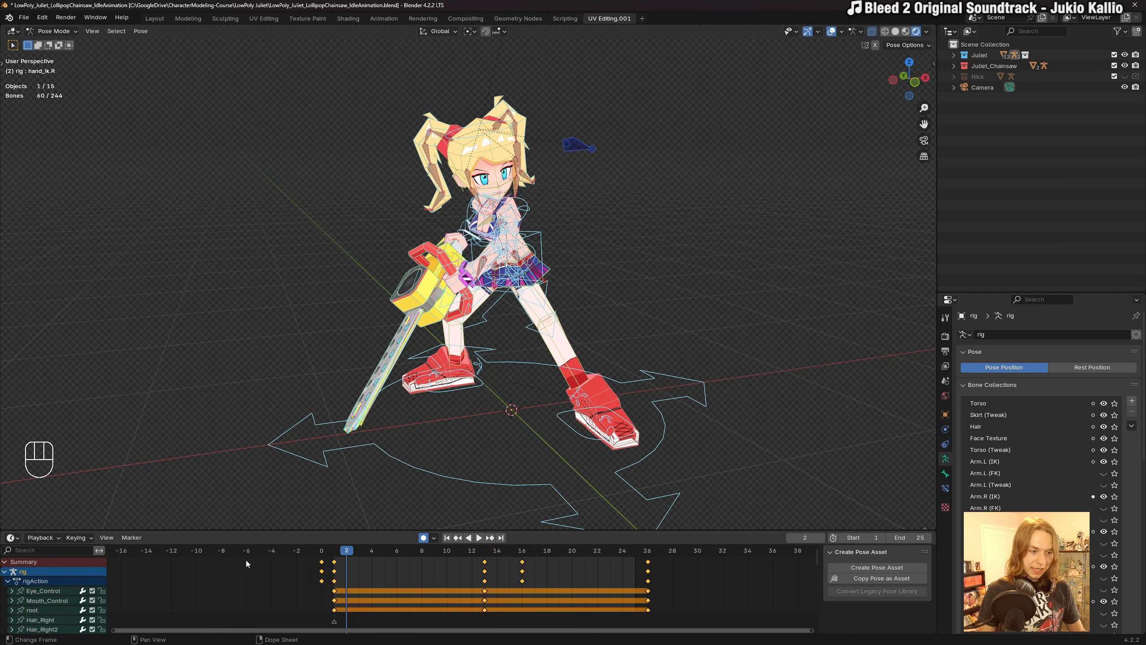
{"action": "scroll", "coordinate": [435, 575], "scroll_direction": "left", "scroll_amount": 1, "text": "ctrl"}
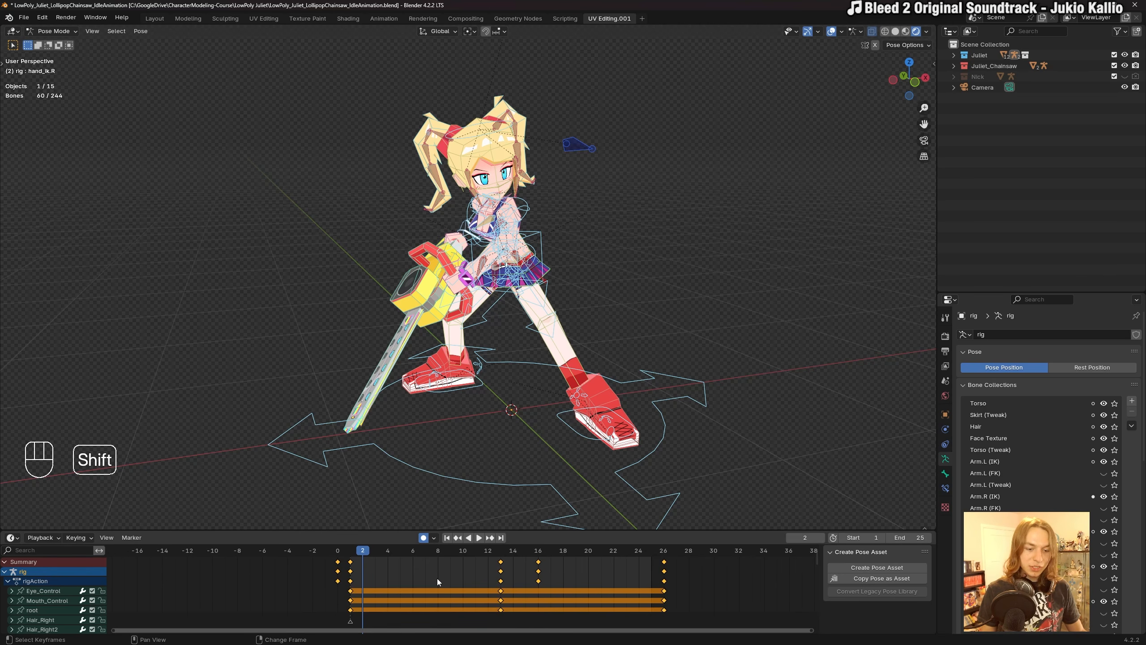
{"action": "key", "text": "shift+e"}
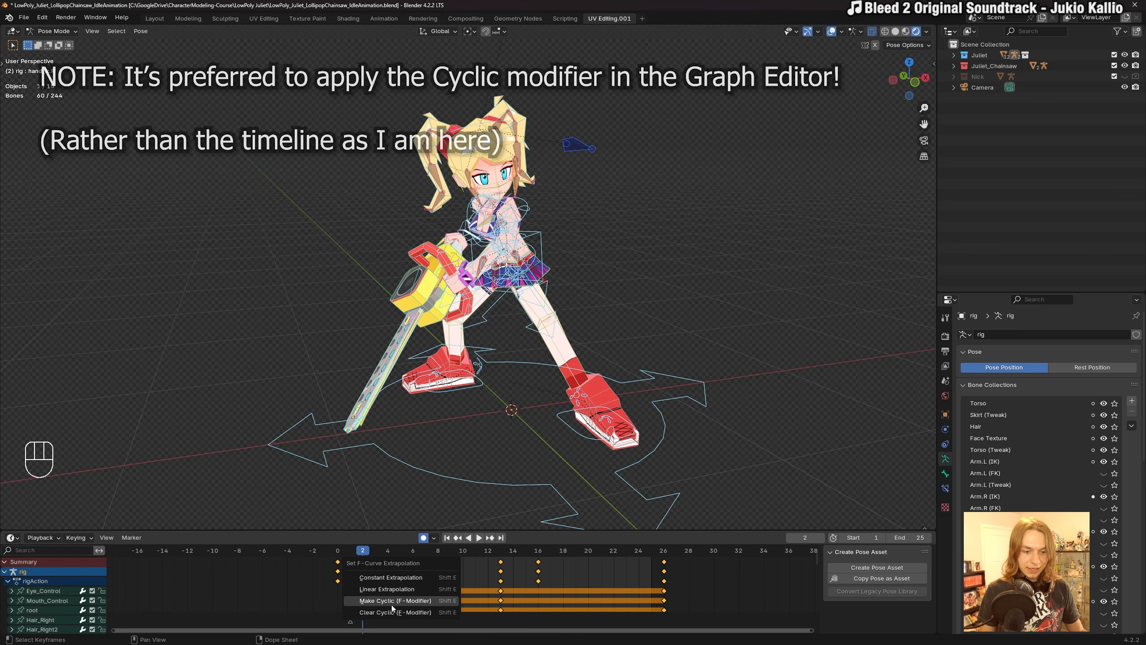
{"action": "left_click", "coordinate": [431, 601]}
Play the cyclic loop with the overlays hidden, bring the overlays back and stop playback.
{"action": "key", "text": "space"}
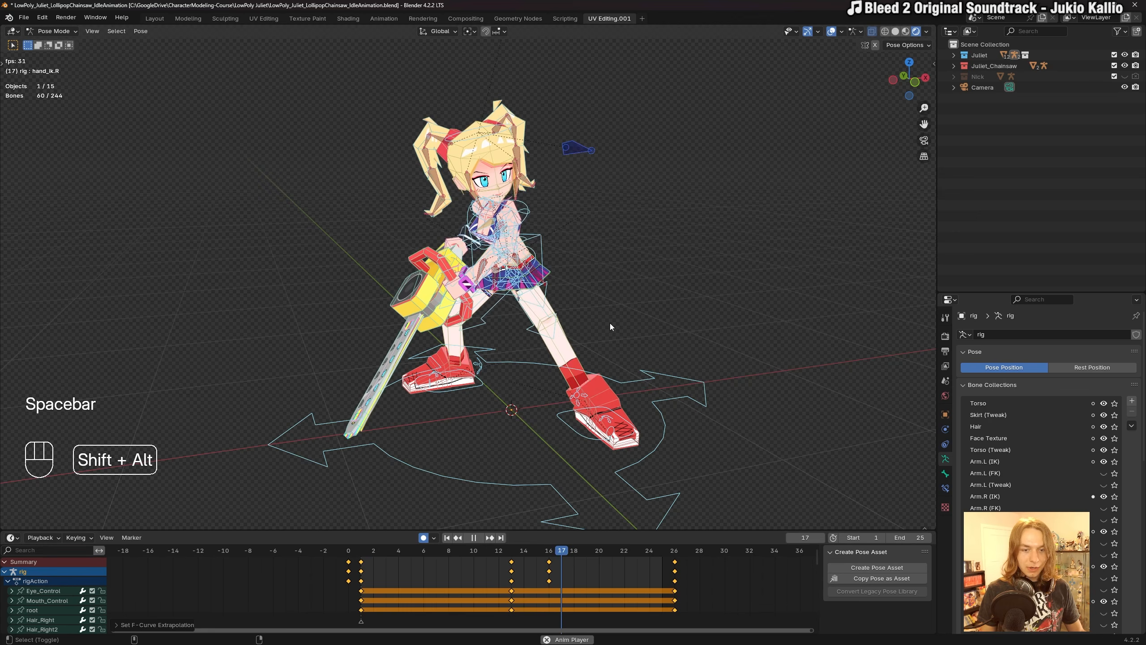
{"action": "key", "text": "shift+alt+z"}
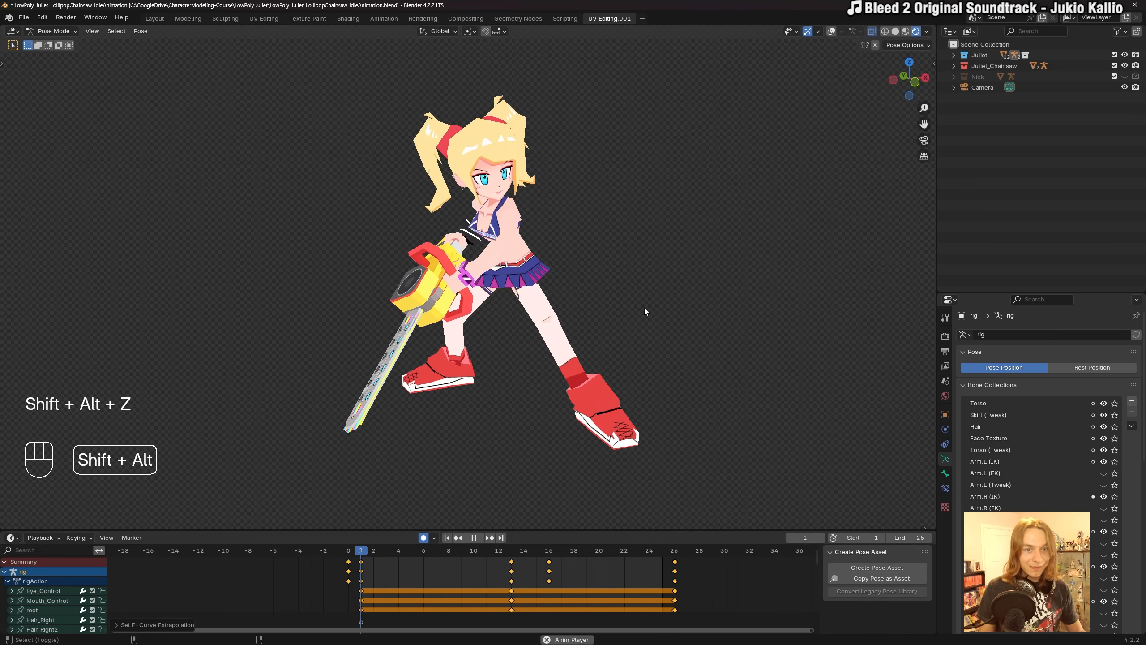
{"action": "key", "text": "shift+alt+z"}
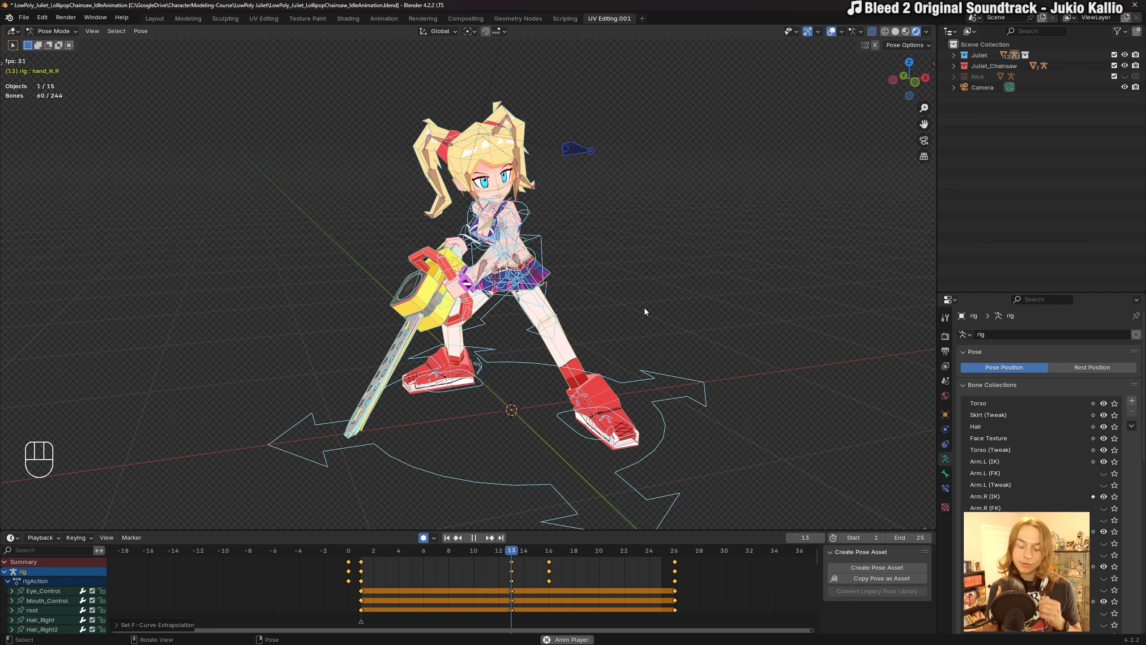
{"action": "key", "text": "space"}
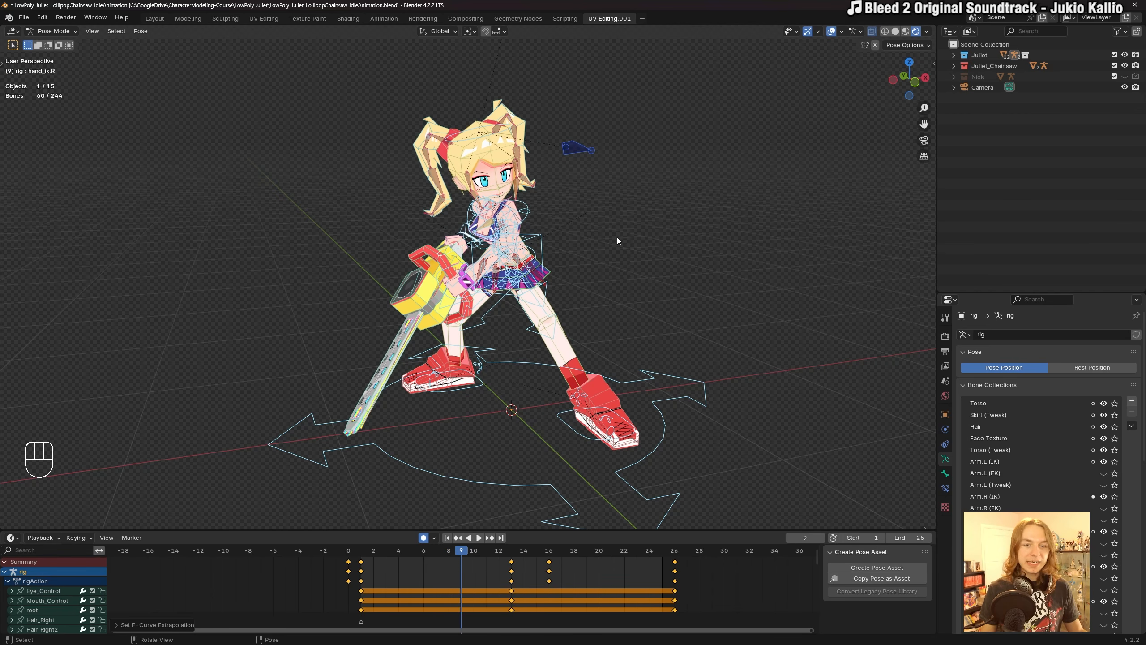
Go to frame 13 and select the chest control in a close front view.
{"action": "middle_click_drag", "start_coordinate": [616, 236], "coordinate": [618, 246], "text": "shift"}
{"action": "left_click", "coordinate": [503, 549]}
{"action": "left_click", "coordinate": [507, 549]}
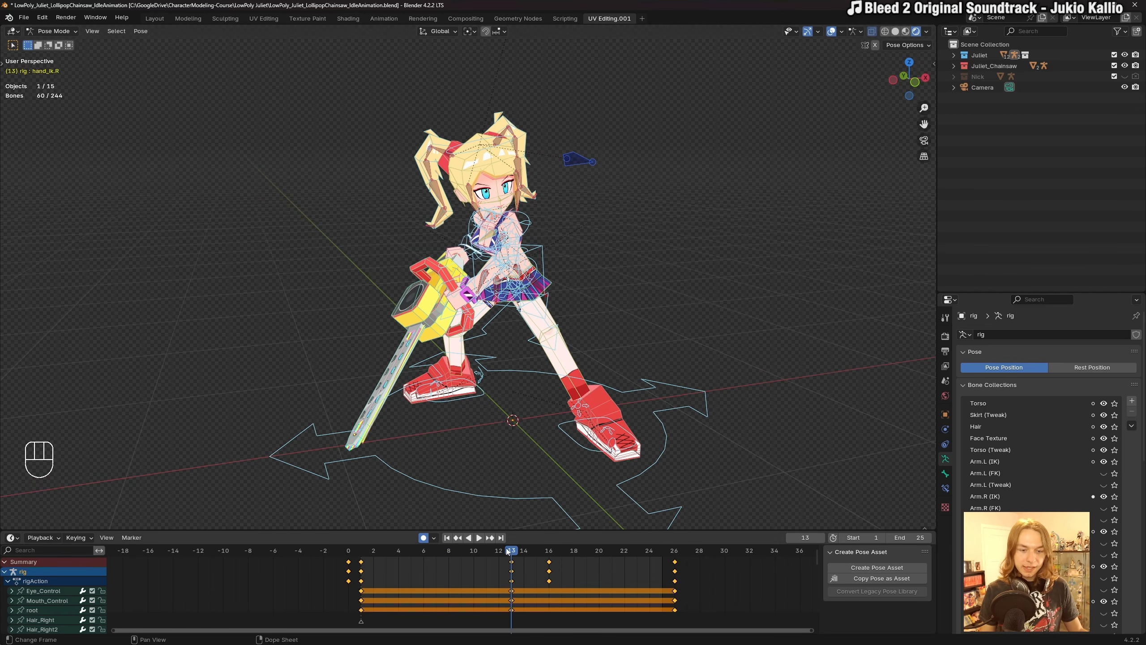
{"action": "left_click", "coordinate": [604, 240]}
{"action": "scroll", "coordinate": [507, 228], "scroll_direction": "up", "scroll_amount": 4}
{"action": "mouse_move", "coordinate": [507, 228]}
{"action": "middle_mouse_down"}
{"action": "mouse_move", "coordinate": [479, 226]}
{"action": "mouse_move", "coordinate": [506, 236]}
{"action": "middle_mouse_up"}
{"action": "left_click", "coordinate": [435, 222]}
{"action": "middle_click_drag", "start_coordinate": [668, 237], "coordinate": [635, 248]}
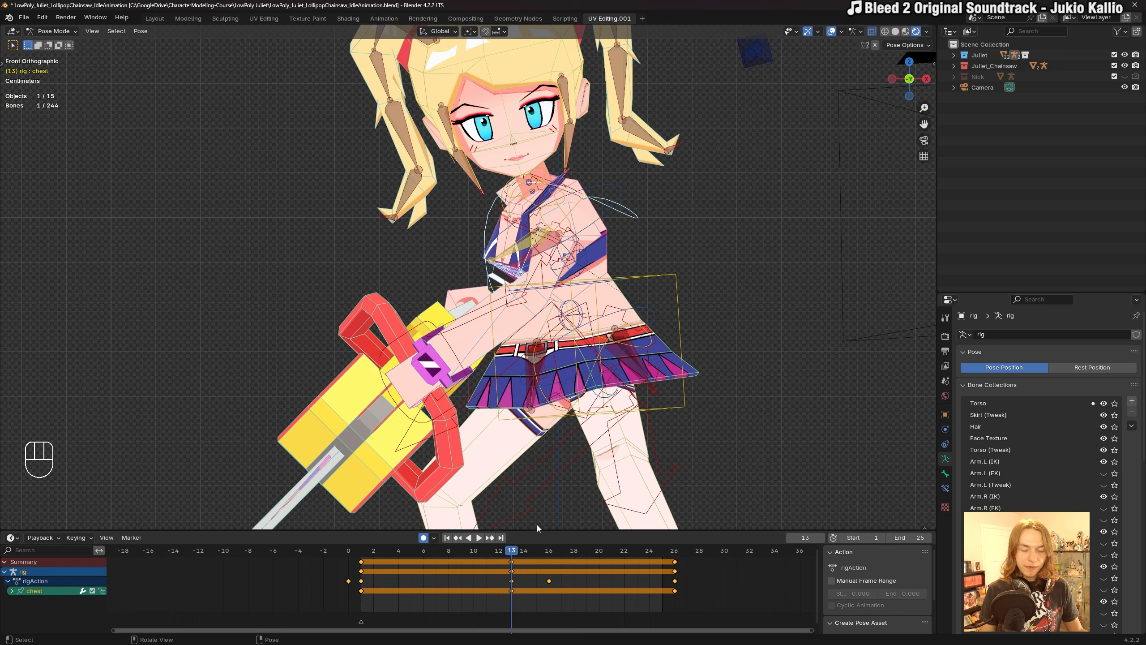
Rotate the chest control about -1.65° at frame 15 to key a delayed chest pose.
{"action": "left_click_drag", "start_coordinate": [366, 558], "coordinate": [542, 555]}
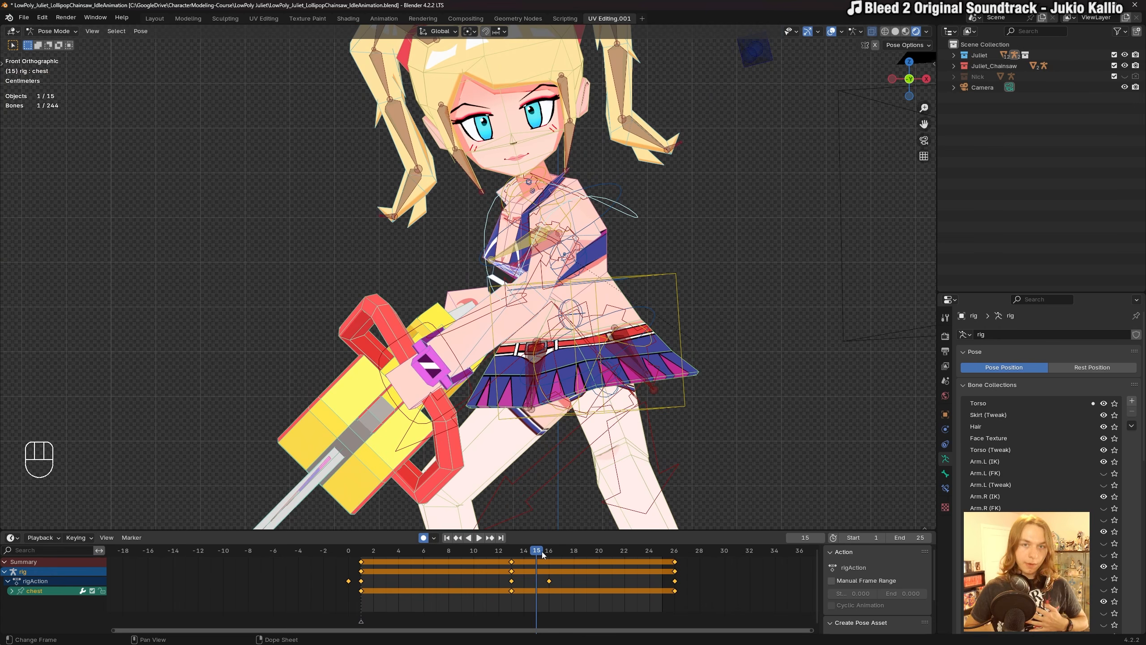
{"action": "key", "text": "r"}
{"action": "left_click", "coordinate": [705, 260]}
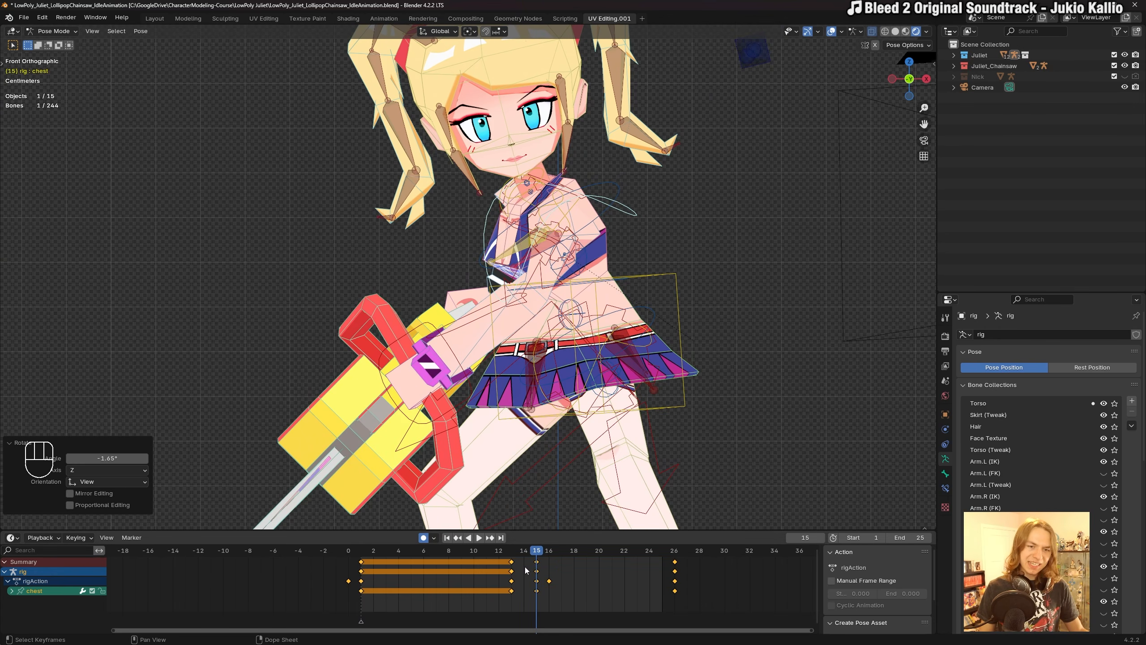
Delete the chest control's keyframe at frame 13 and scrub through the first half of the loop.
{"action": "left_click", "coordinate": [511, 571]}
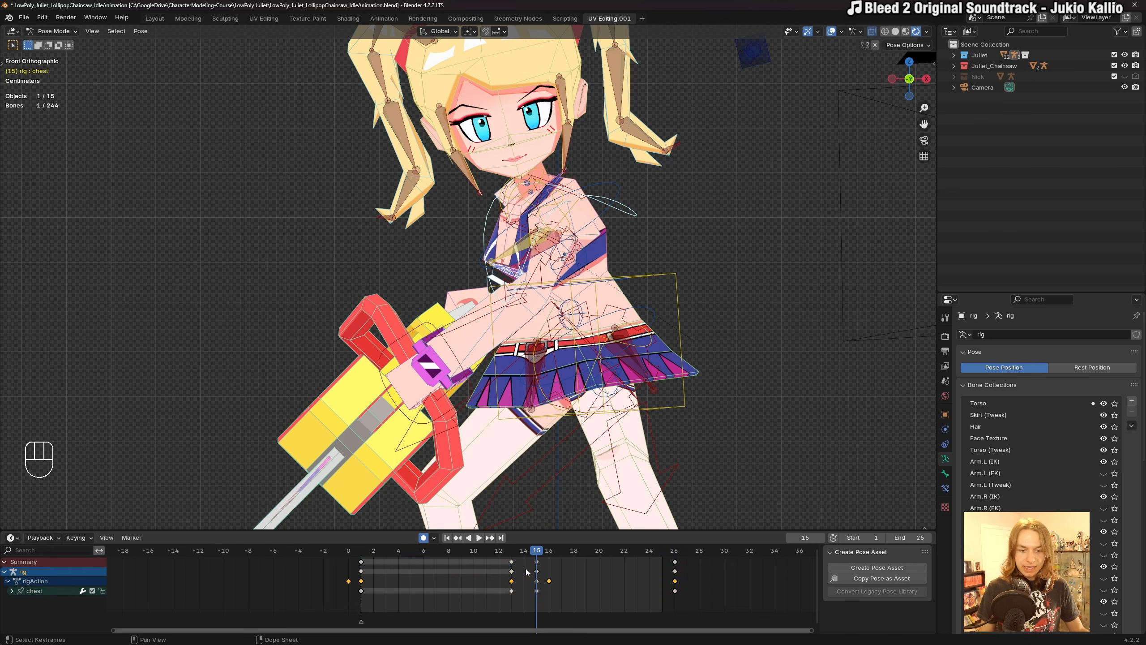
{"action": "key", "text": "Delete"}
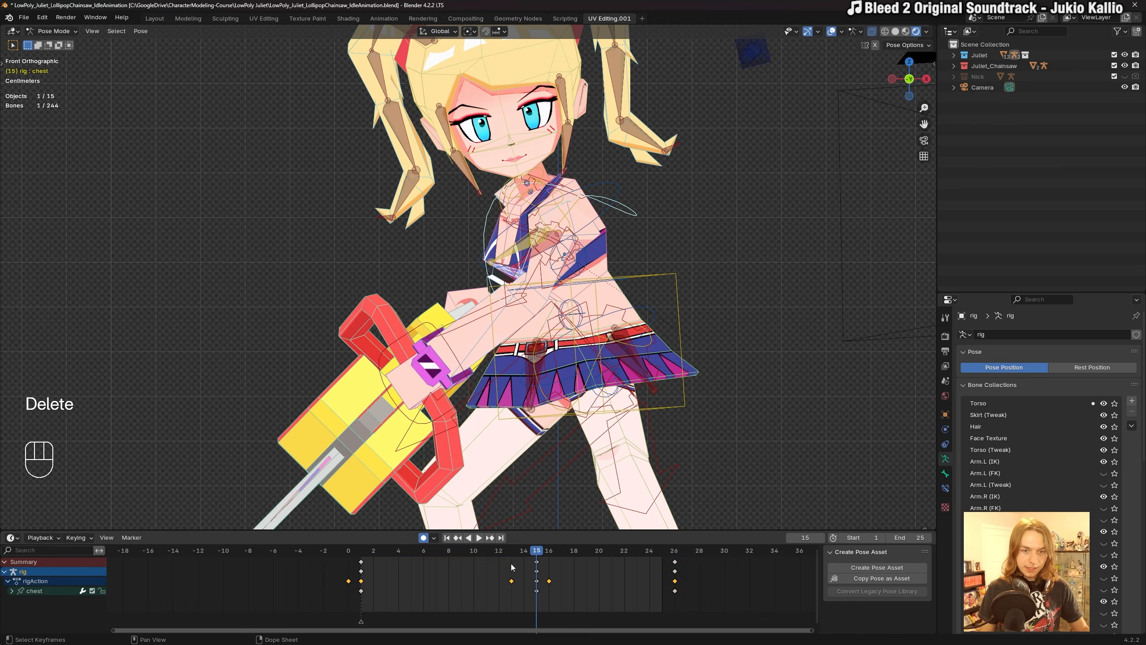
{"action": "left_click", "coordinate": [365, 553]}
{"action": "left_click", "coordinate": [522, 553]}
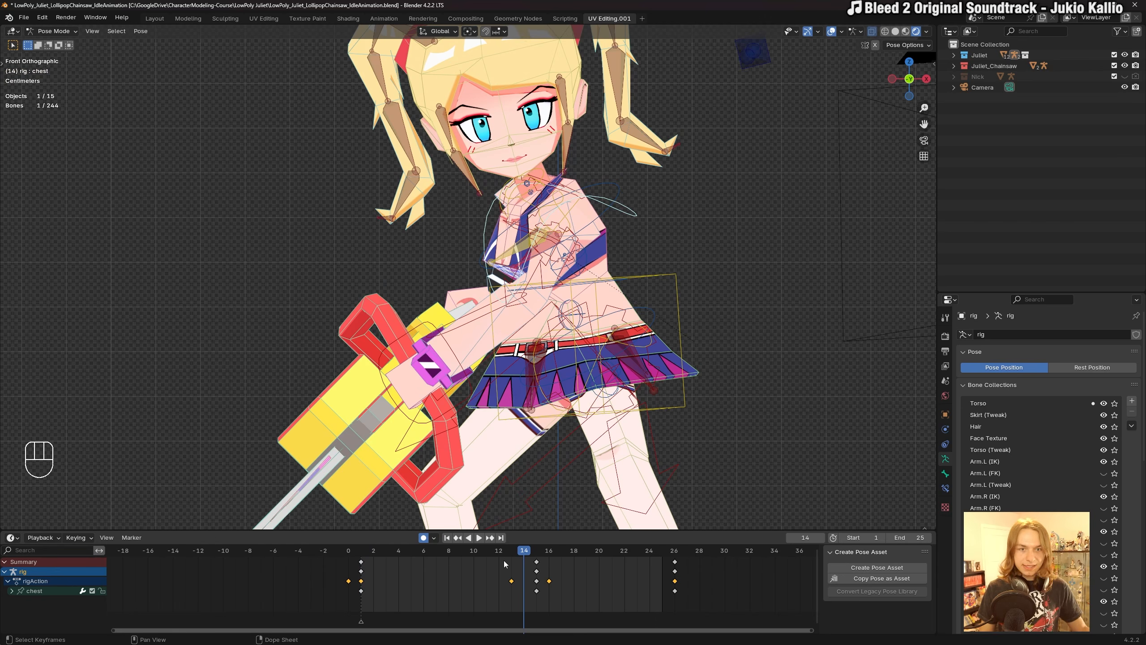
Play the loop in front view to check the chest's delayed motion, then stop playback.
{"action": "key", "text": "space"}
{"action": "scroll", "coordinate": [628, 351], "scroll_direction": "down", "scroll_amount": 2}
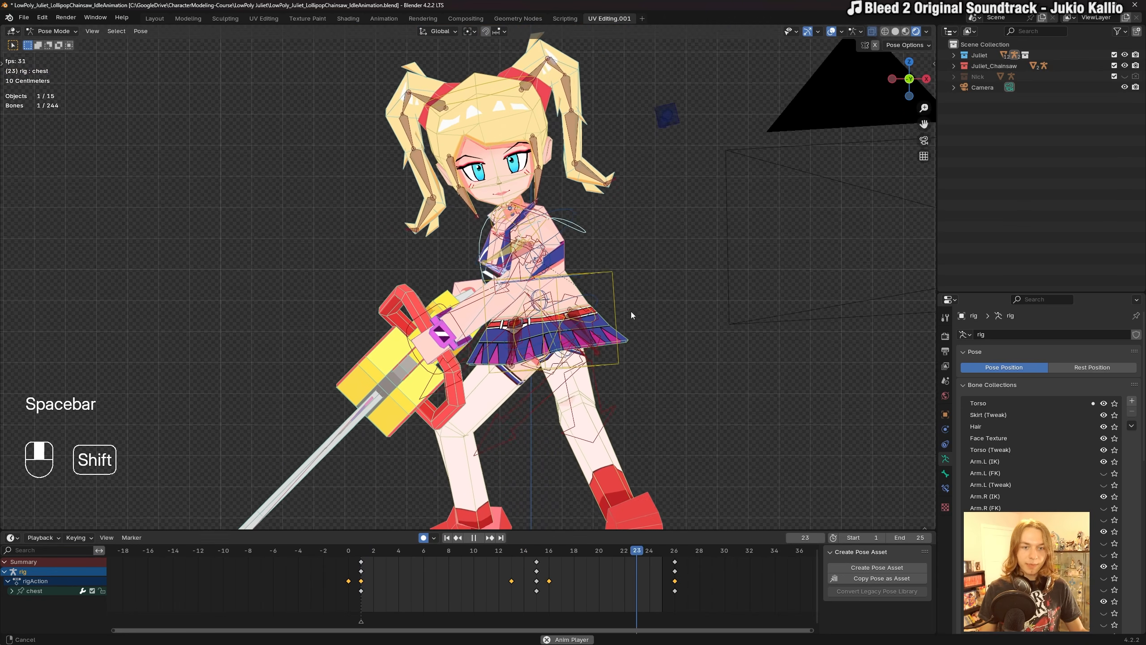
{"action": "middle_click_drag", "start_coordinate": [631, 312], "coordinate": [631, 317], "text": "shift"}
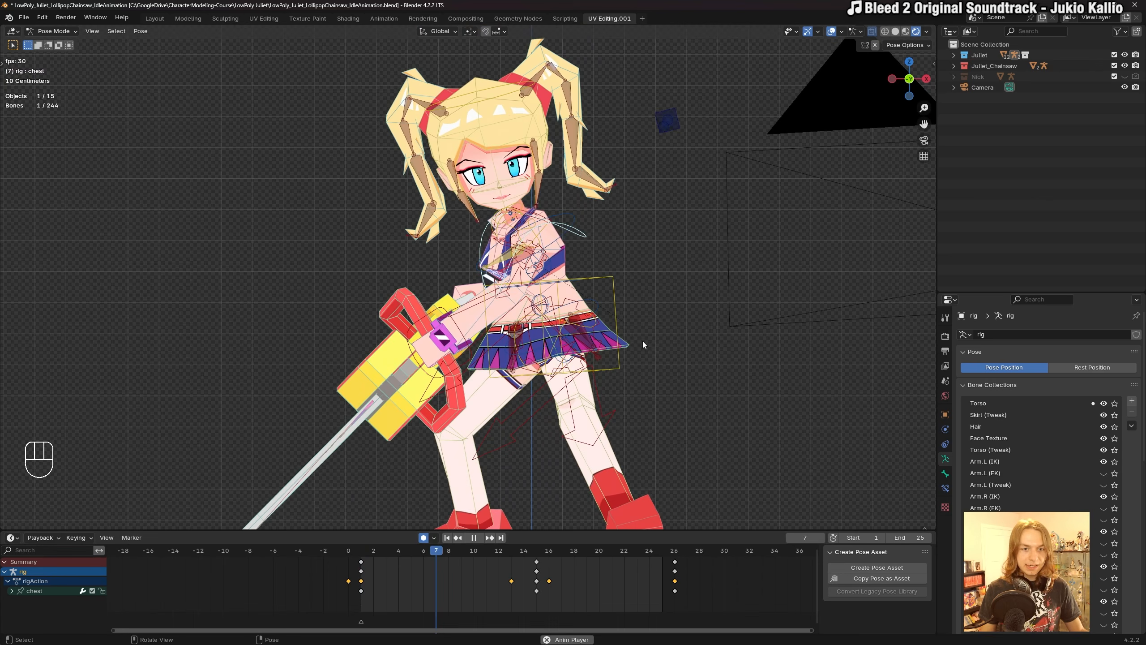
{"action": "key", "text": "space"}
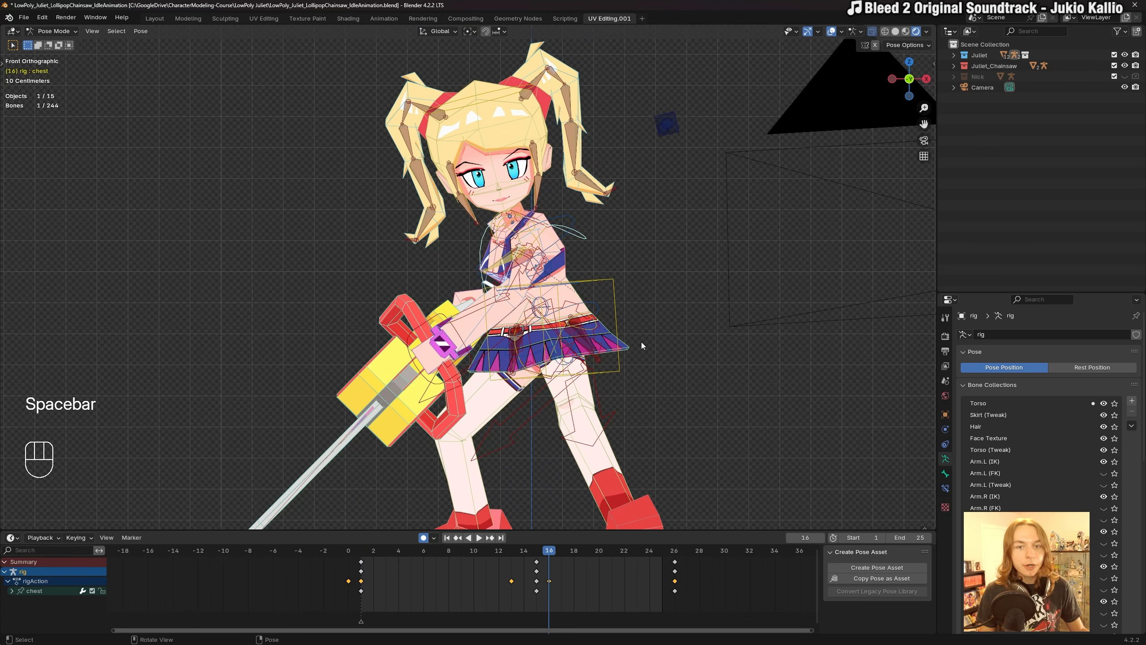
Select every bone of the rig and set the handle type of all its keyframes to Automatic.
{"action": "mouse_move", "coordinate": [642, 344]}
{"action": "middle_mouse_down"}
{"action": "mouse_move", "coordinate": [669, 354]}
{"action": "mouse_move", "coordinate": [650, 353]}
{"action": "middle_mouse_up"}
{"action": "key", "text": "a"}
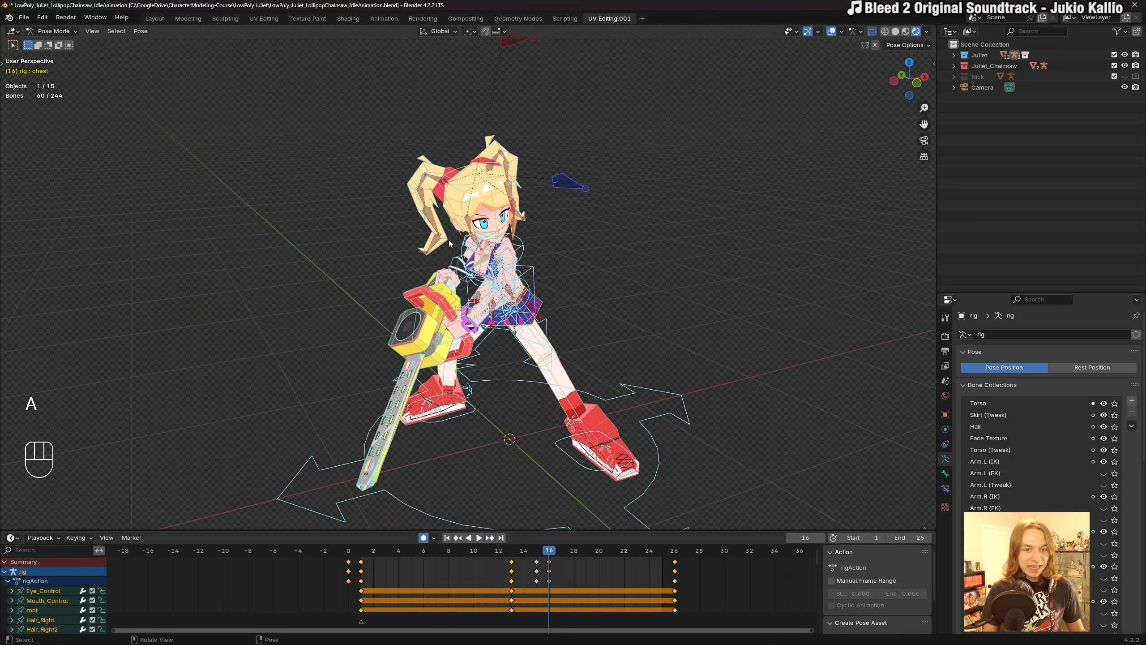
{"action": "middle_click_drag", "start_coordinate": [578, 323], "coordinate": [578, 308], "text": "shift"}
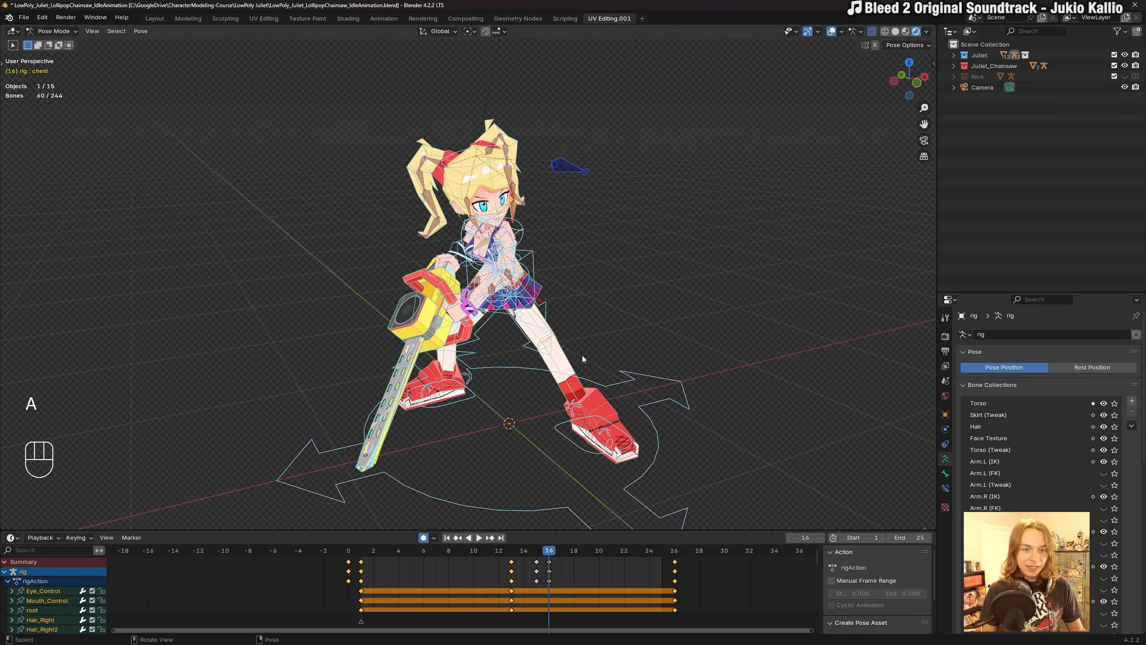
{"action": "left_click", "coordinate": [743, 585]}
{"action": "left_click_drag", "start_coordinate": [743, 583], "coordinate": [306, 550]}
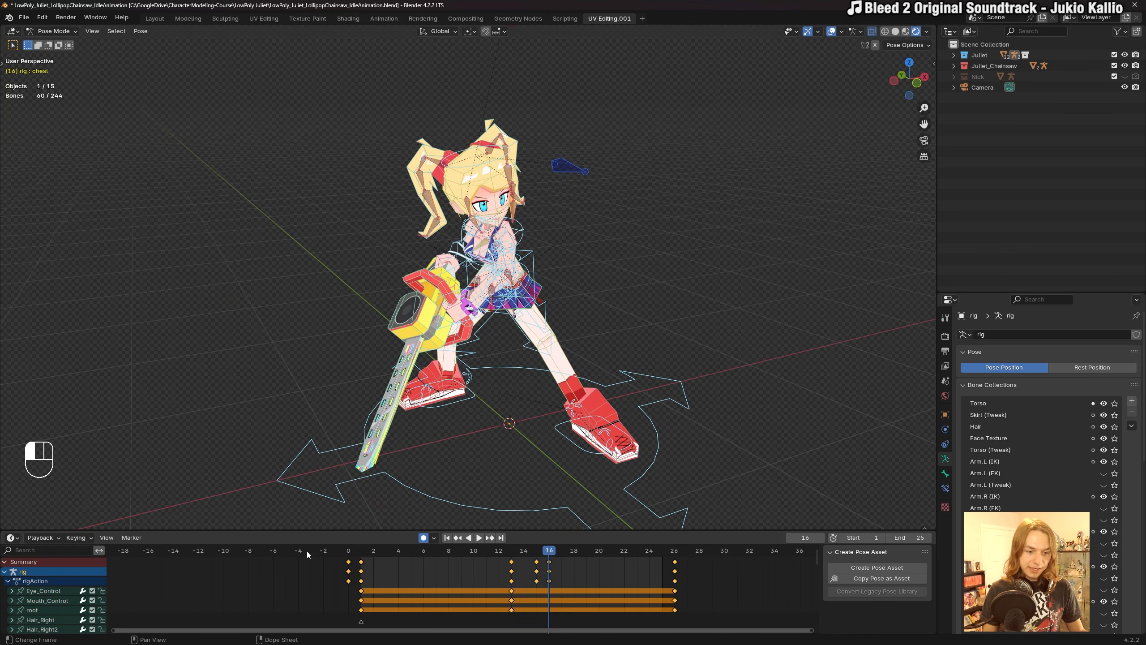
{"action": "middle_click_drag", "start_coordinate": [489, 579], "coordinate": [466, 576]}
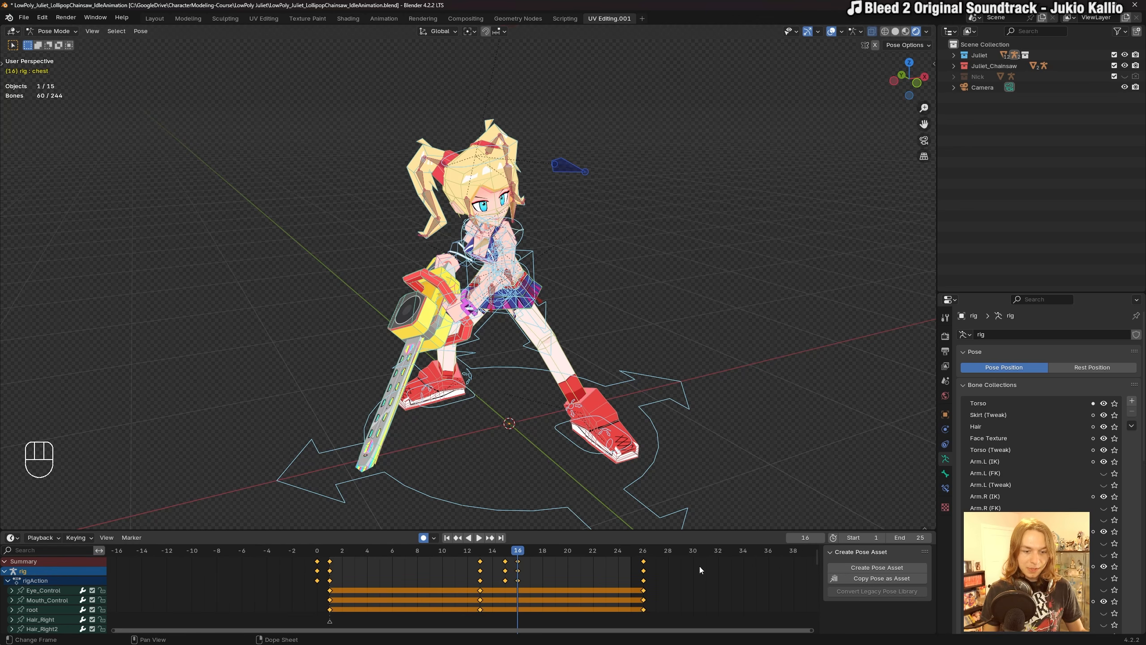
{"action": "middle_click_drag", "start_coordinate": [585, 333], "coordinate": [591, 338], "text": "shift"}
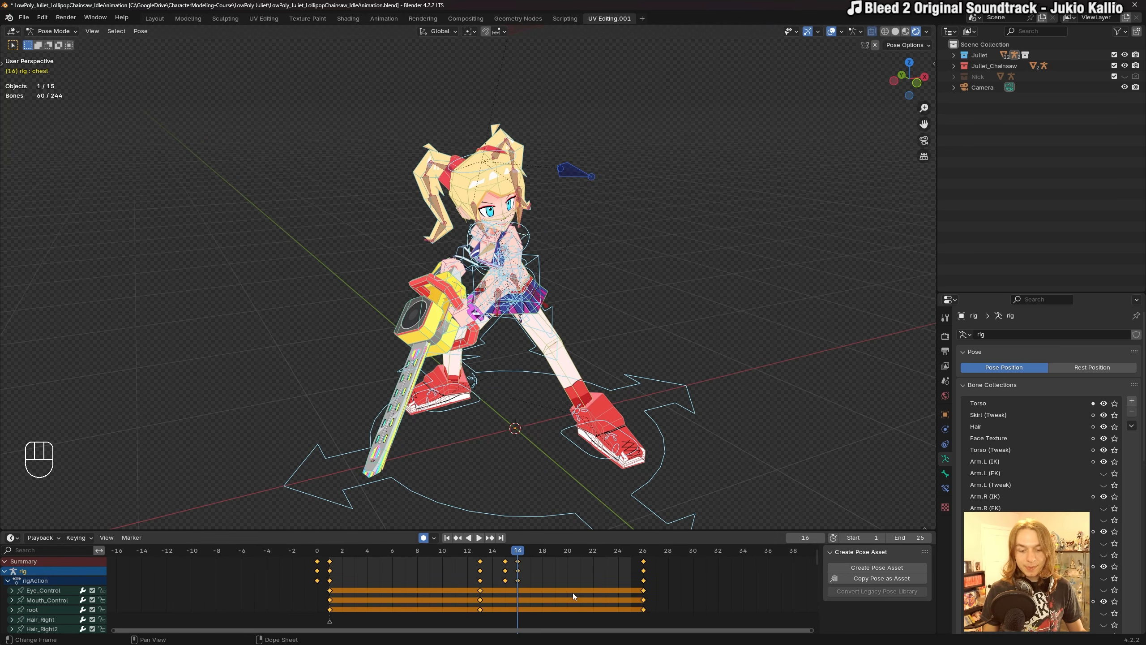
{"action": "middle_click_drag", "start_coordinate": [546, 583], "coordinate": [564, 583]}
{"action": "left_click_drag", "start_coordinate": [748, 583], "coordinate": [240, 559]}
{"action": "middle_click_drag", "start_coordinate": [484, 592], "coordinate": [465, 592]}
{"action": "key", "text": "a"}
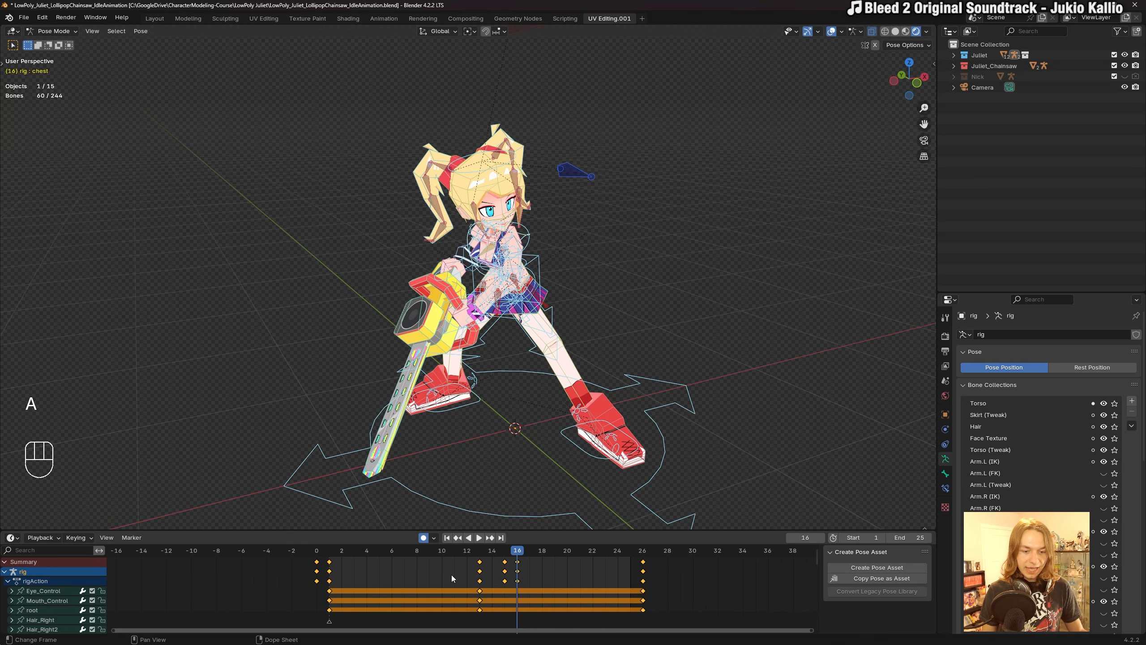
{"action": "middle_click_drag", "start_coordinate": [623, 599], "coordinate": [597, 585]}
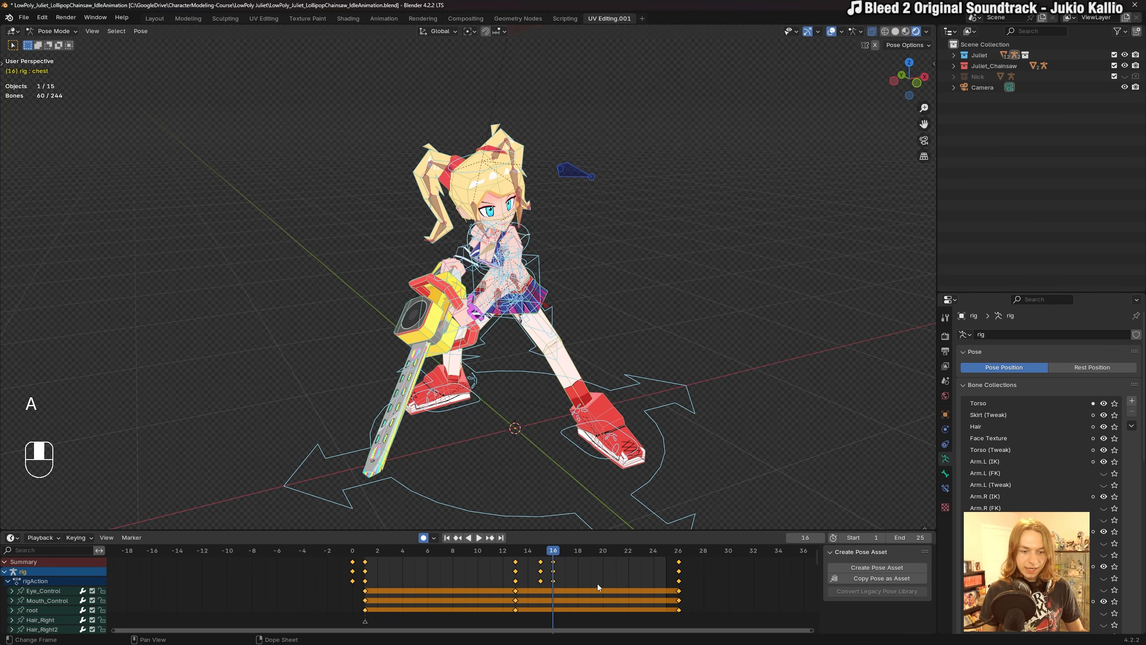
{"action": "key", "text": "v"}
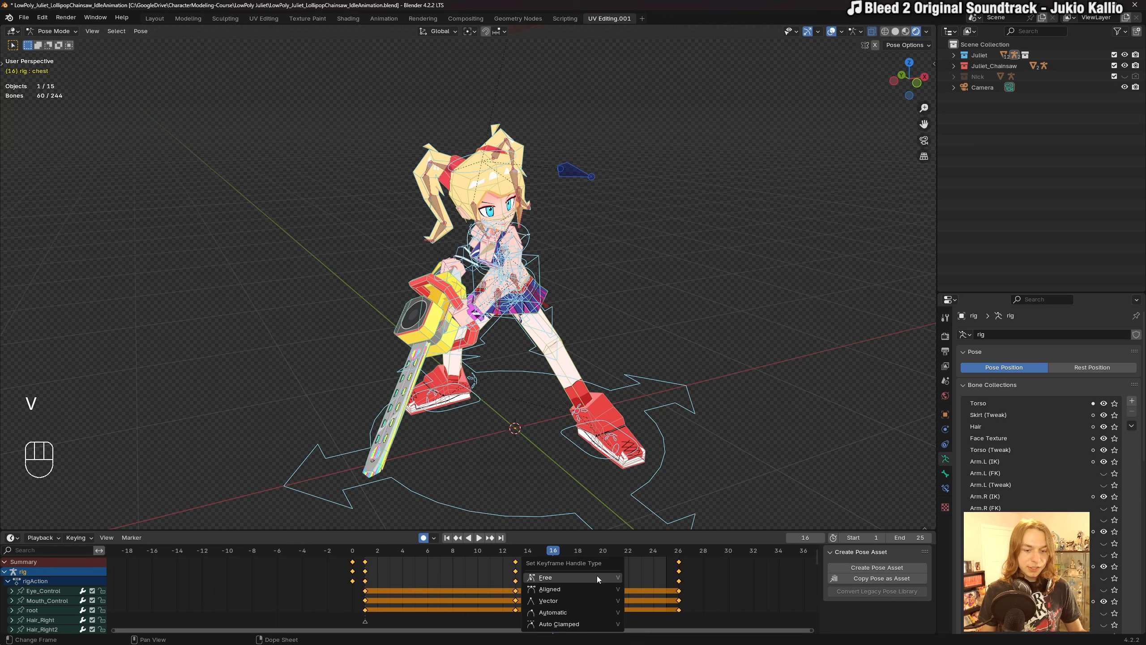
{"action": "left_click", "coordinate": [579, 613]}
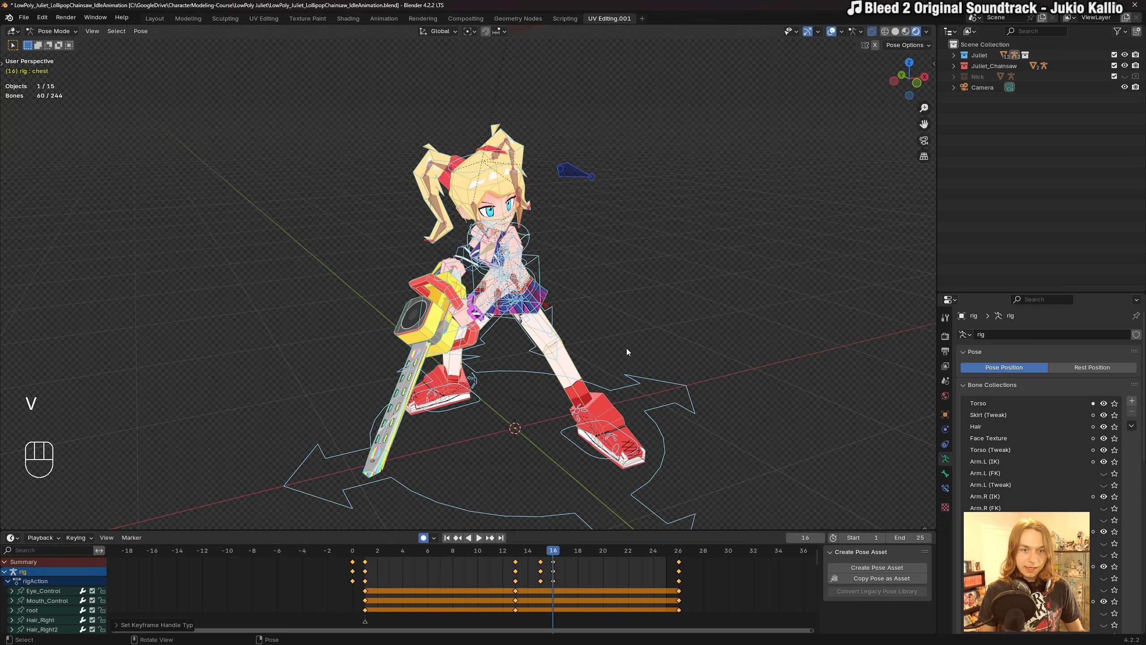
Play the loop with the viewport overlays hidden to check the motion, then stop and restore the overlays.
{"action": "key", "text": "space"}
{"action": "key", "text": "shift+alt+z"}
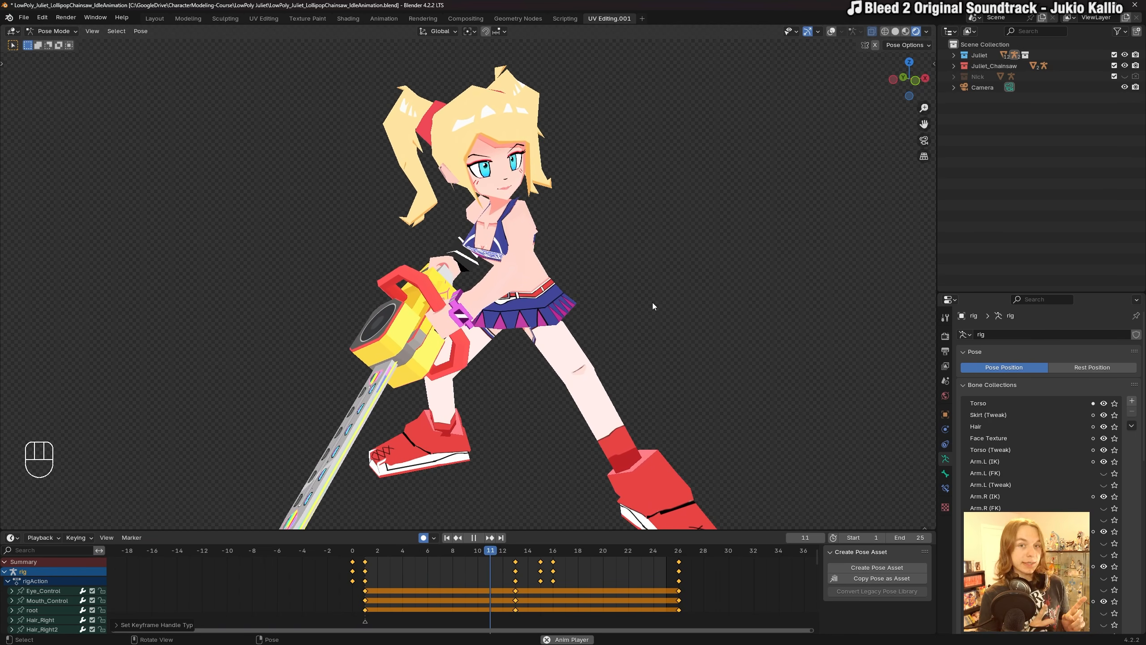
{"action": "key", "text": "space"}
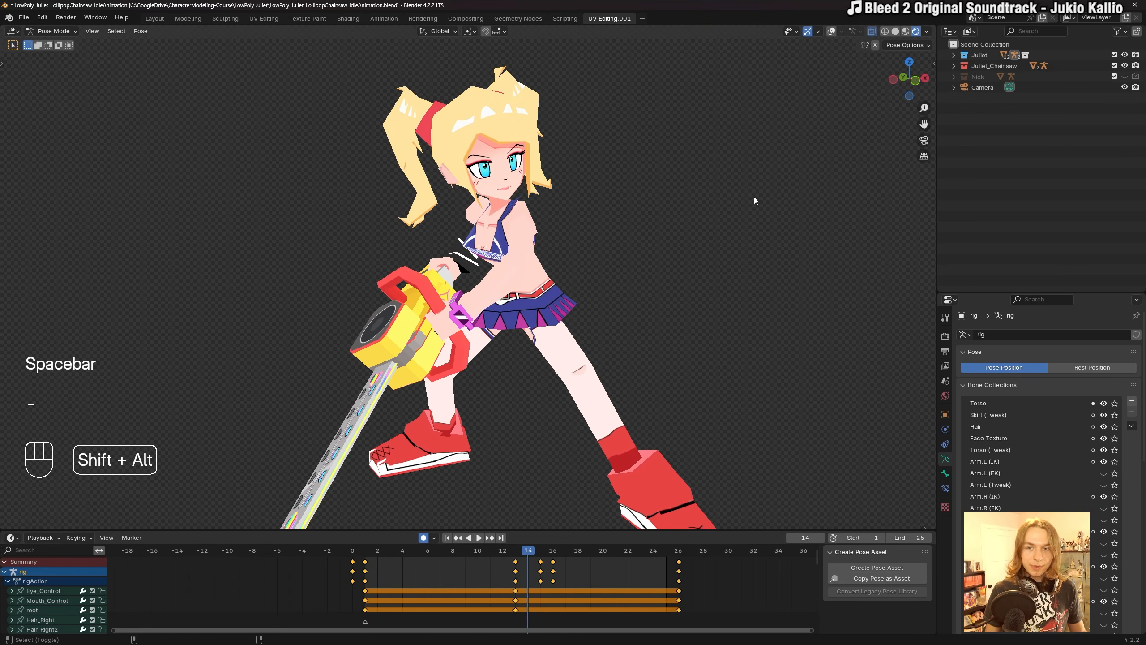
{"action": "key", "text": "shift+alt+z"}
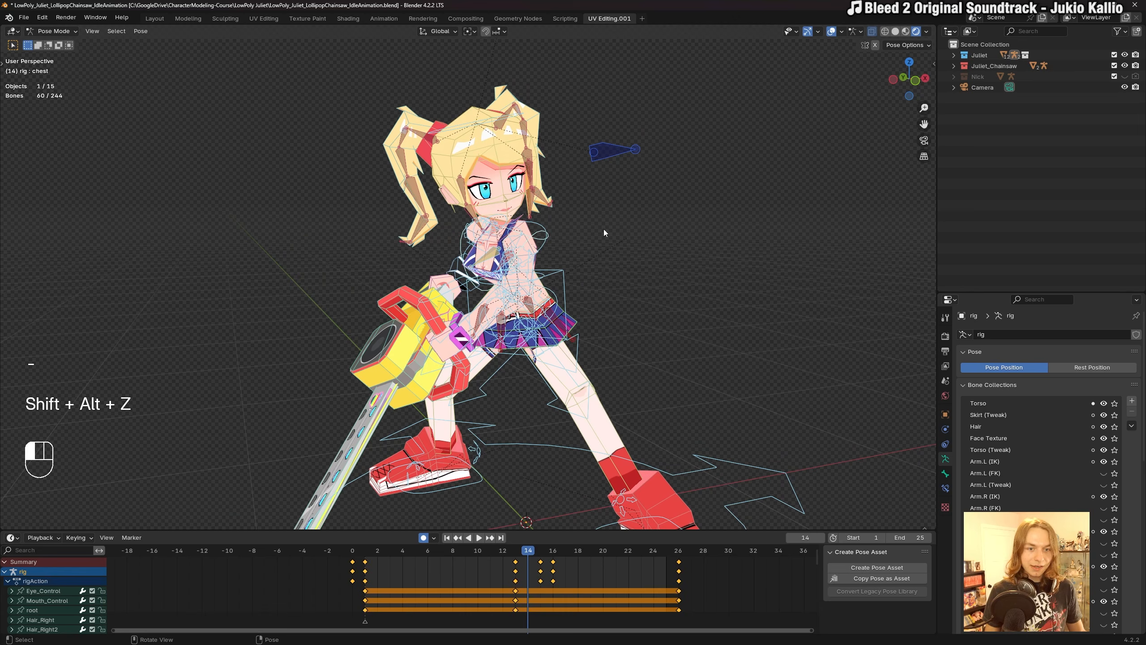
Deselect all bones and play the loop in a closer view of the upper body and chainsaw, then stop playback.
{"action": "left_click", "coordinate": [603, 229]}
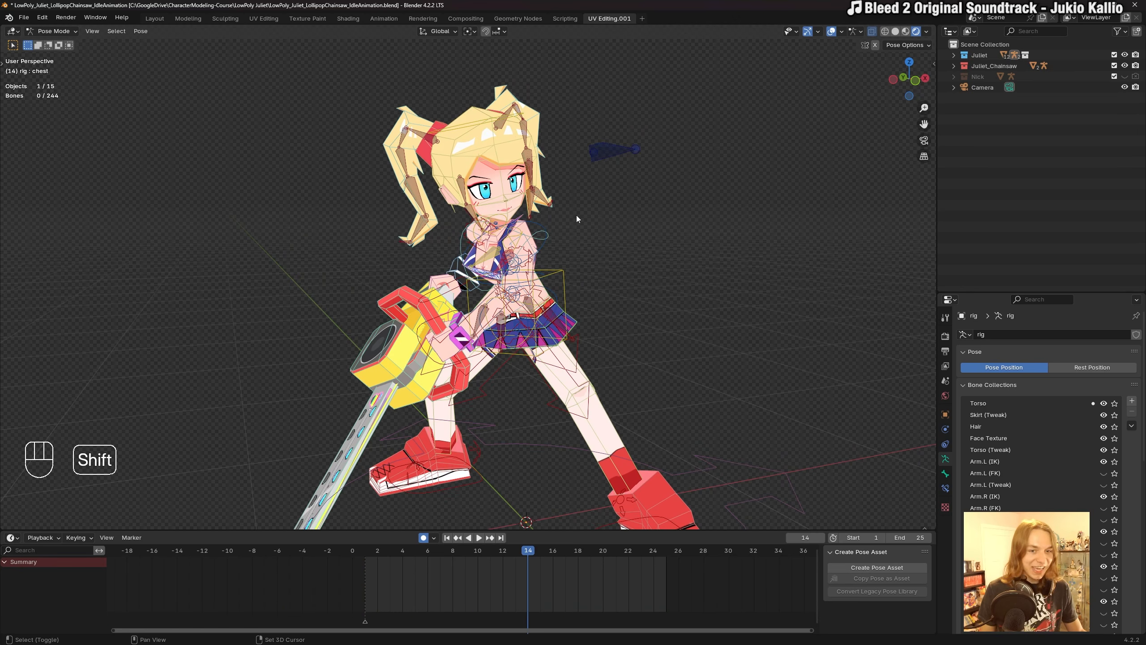
{"action": "scroll", "coordinate": [586, 253], "scroll_direction": "up", "scroll_amount": 1}
{"action": "middle_click_drag", "start_coordinate": [586, 216], "coordinate": [546, 251], "text": "shift"}
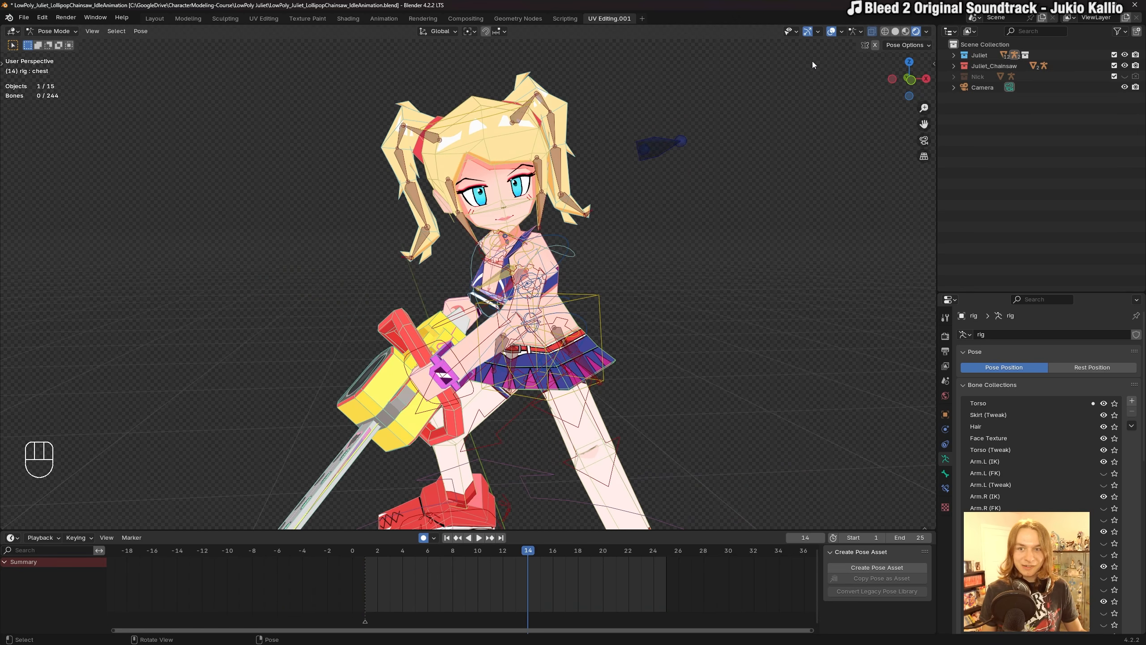
{"action": "mouse_move", "coordinate": [610, 271]}
{"action": "middle_mouse_down"}
{"action": "mouse_move", "coordinate": [629, 275]}
{"action": "mouse_move", "coordinate": [629, 262]}
{"action": "middle_mouse_up"}
{"action": "middle_click_drag", "start_coordinate": [606, 339], "coordinate": [607, 280], "text": "shift"}
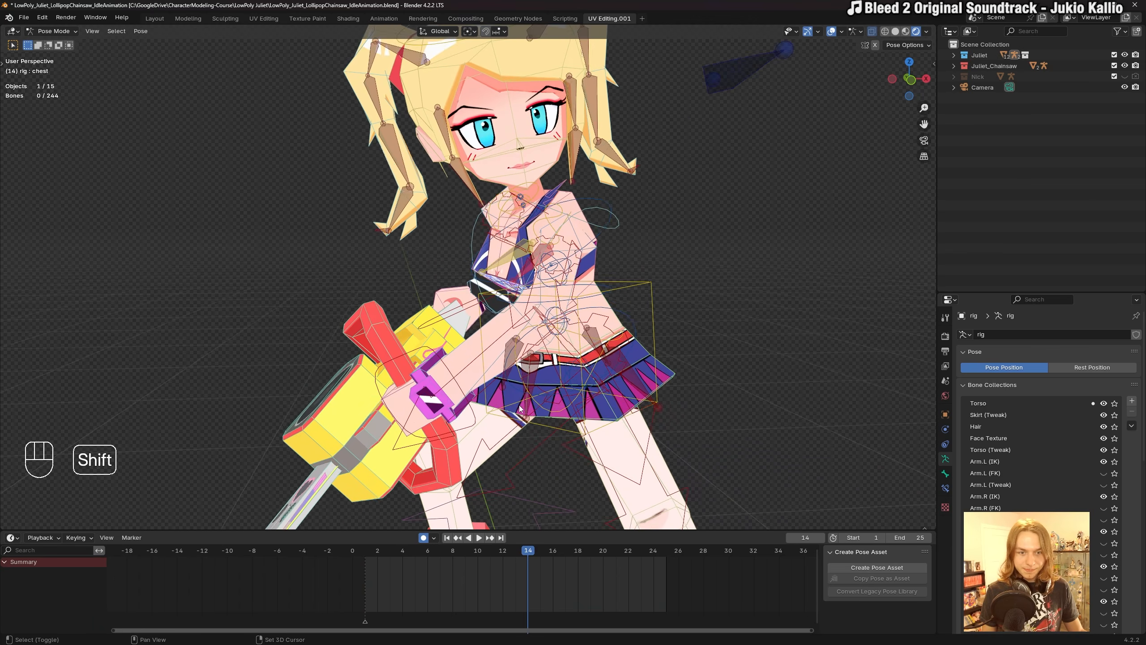
{"action": "key", "text": "space"}
{"action": "scroll", "coordinate": [501, 244], "scroll_direction": "up", "scroll_amount": 2}
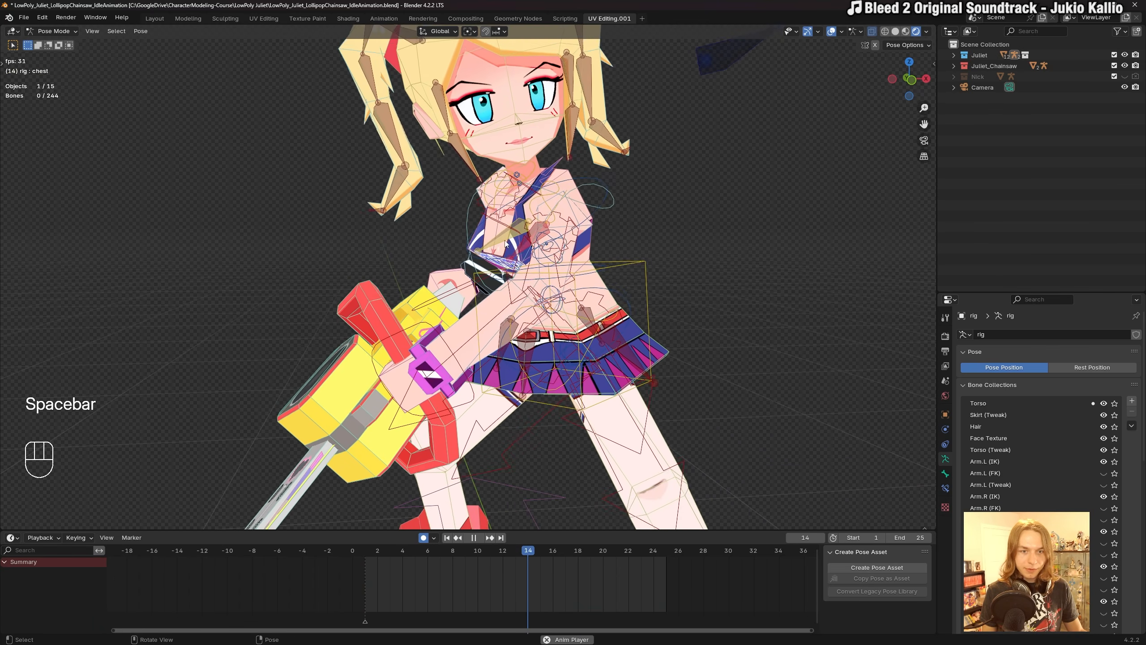
{"action": "scroll", "coordinate": [589, 361], "scroll_direction": "down", "scroll_amount": 1}
{"action": "middle_click_drag", "start_coordinate": [590, 365], "coordinate": [585, 341], "text": "shift"}
{"action": "scroll", "coordinate": [585, 342], "scroll_direction": "down", "scroll_amount": 1}
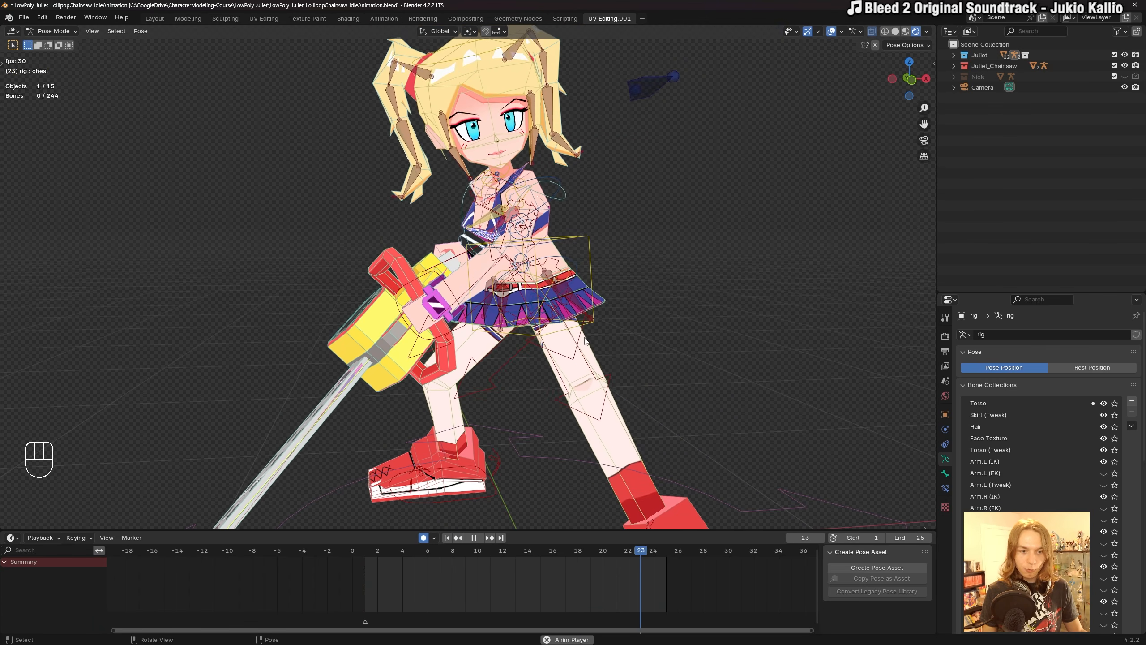
{"action": "key", "text": "space"}
Rotate the right hand IK control about -1.24° in front view at frame 16, then save the file.
{"action": "left_click", "coordinate": [439, 270]}
{"action": "key", "text": "r"}
{"action": "left_click", "coordinate": [537, 347]}
{"action": "key", "text": "ctrl+z"}
{"action": "mouse_move", "coordinate": [532, 345]}
{"action": "middle_mouse_down"}
{"action": "mouse_move", "coordinate": [506, 339]}
{"action": "mouse_move", "coordinate": [526, 343]}
{"action": "middle_mouse_up"}
{"action": "left_click_drag", "start_coordinate": [529, 552], "coordinate": [553, 553]}
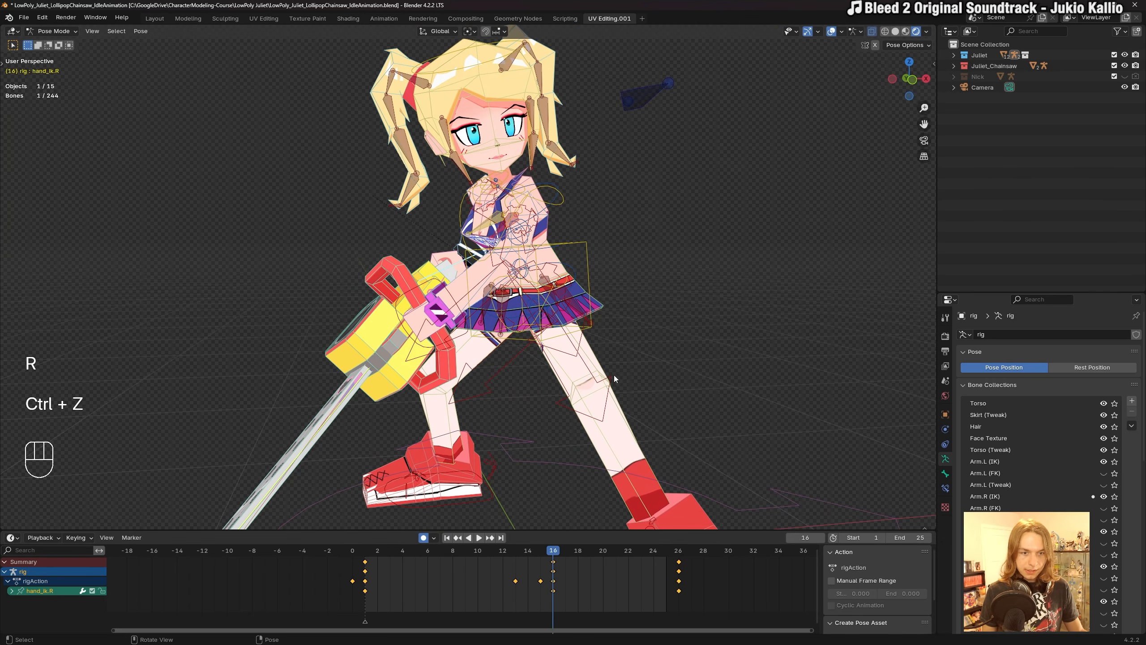
{"action": "middle_click_drag", "start_coordinate": [582, 485], "coordinate": [610, 476]}
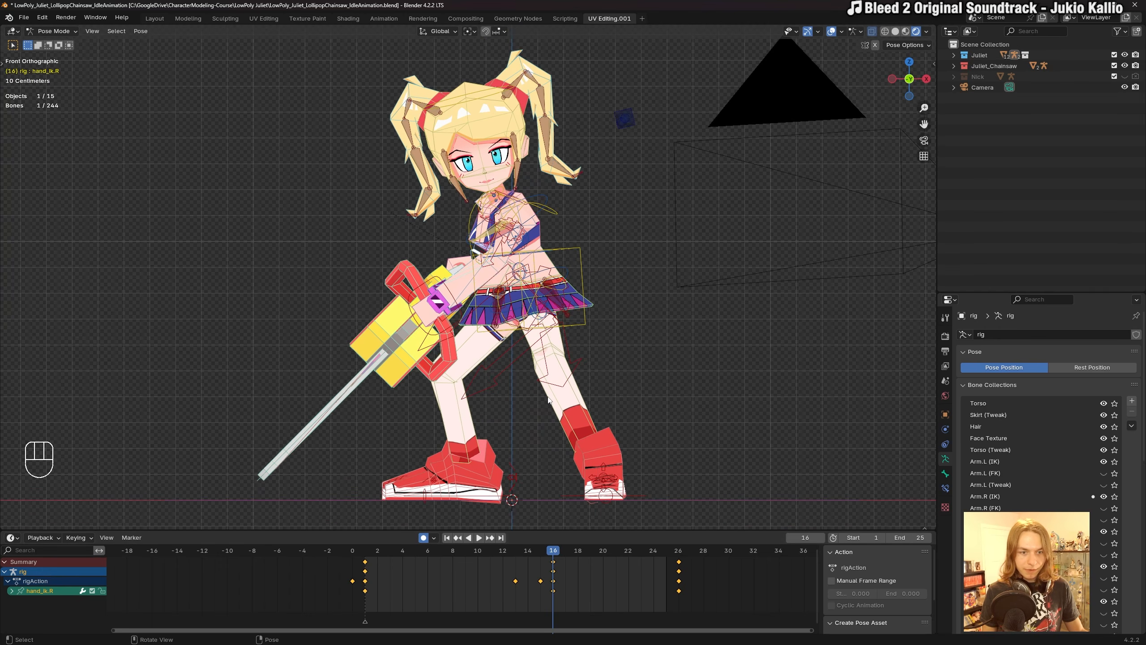
{"action": "key", "text": "r"}
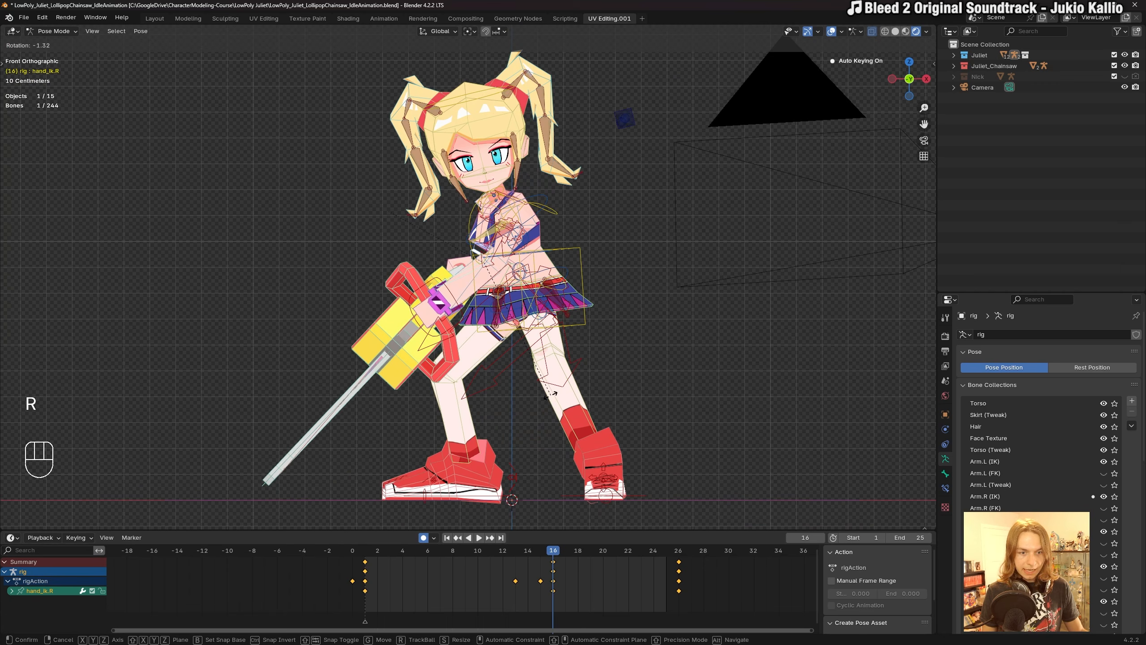
{"action": "left_click", "coordinate": [552, 399]}
{"action": "key", "text": "ctrl+s"}
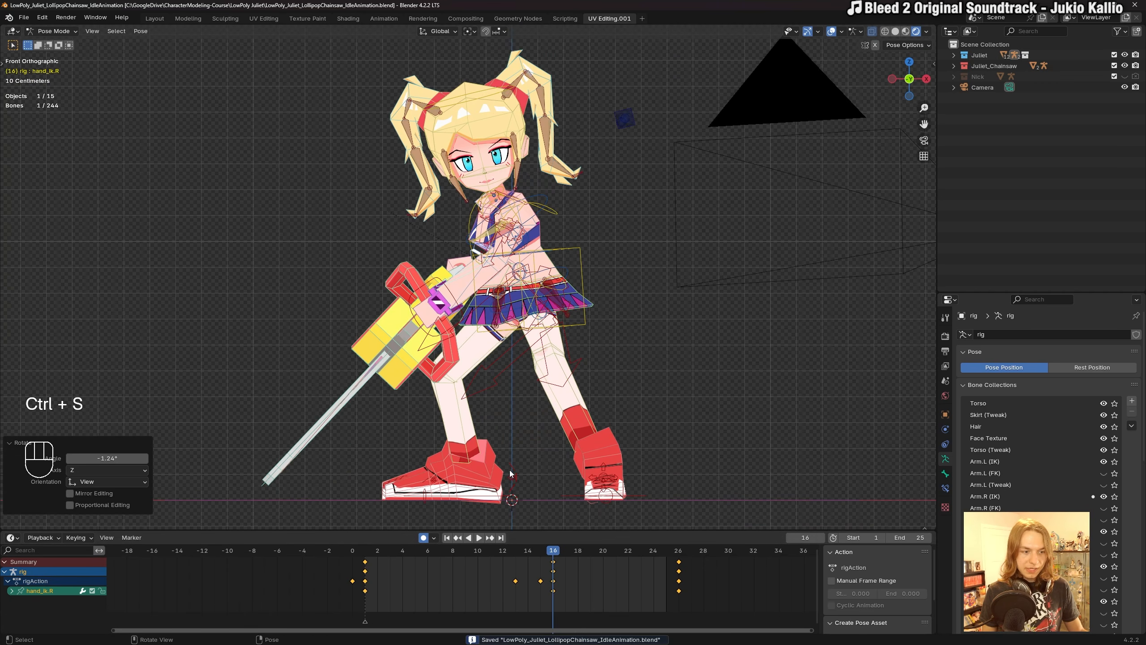
Switch the timeline to an enlarged Graph Editor with the right hand control's individual channels expanded.
{"action": "left_click", "coordinate": [280, 582]}
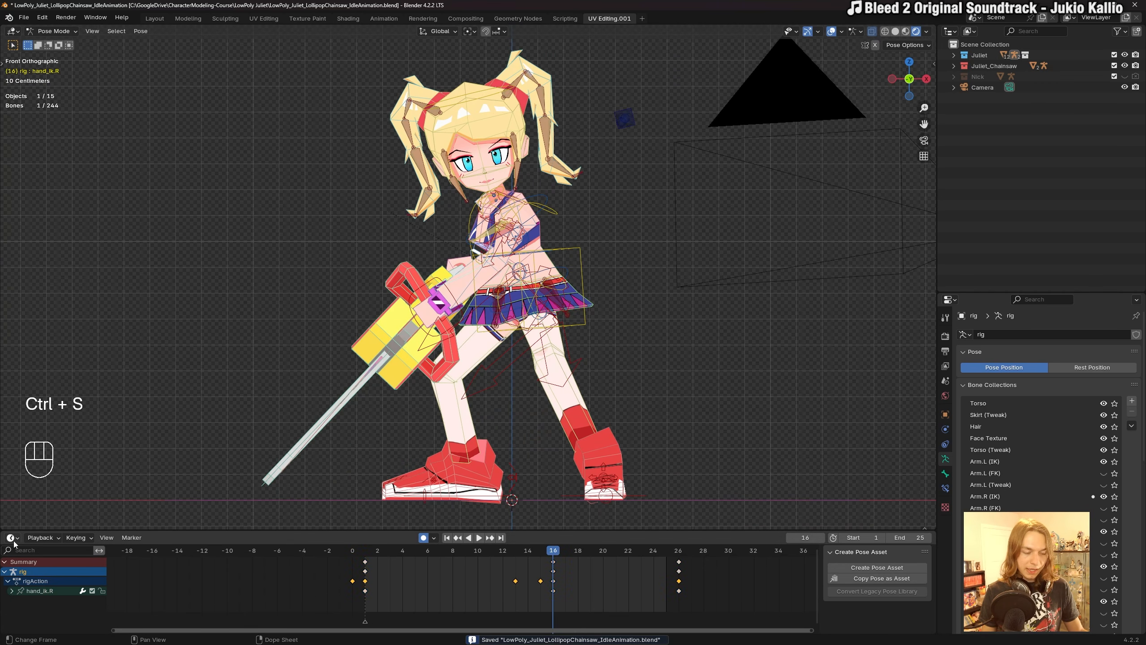
{"action": "middle_click_drag", "start_coordinate": [481, 603], "coordinate": [485, 603]}
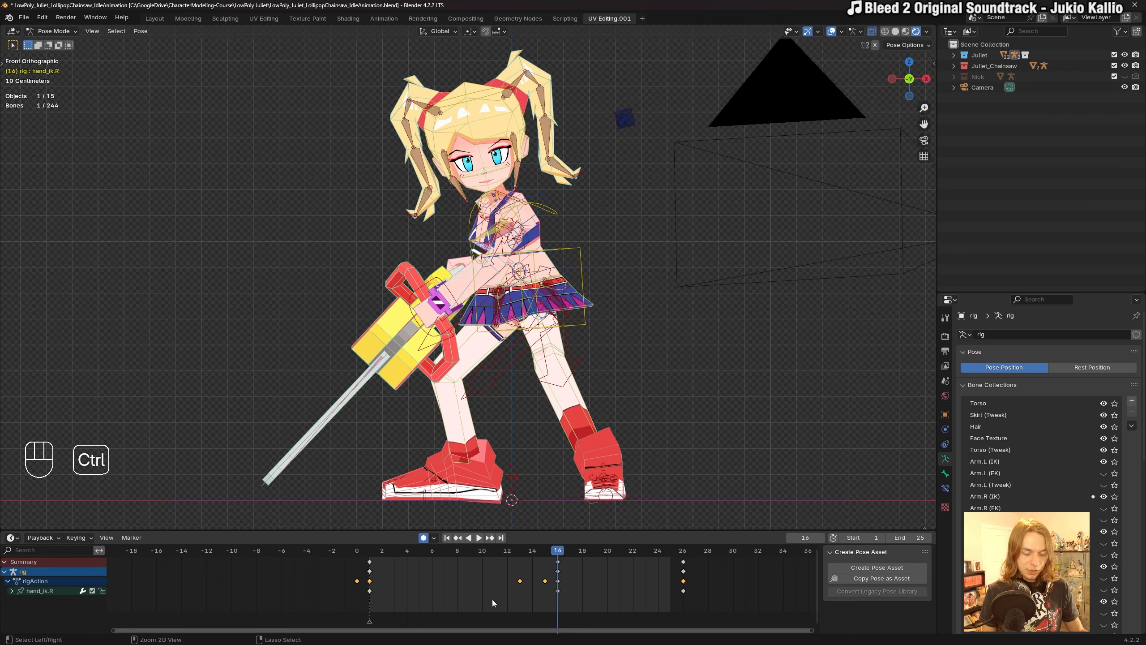
{"action": "key", "text": "ctrl+Tab"}
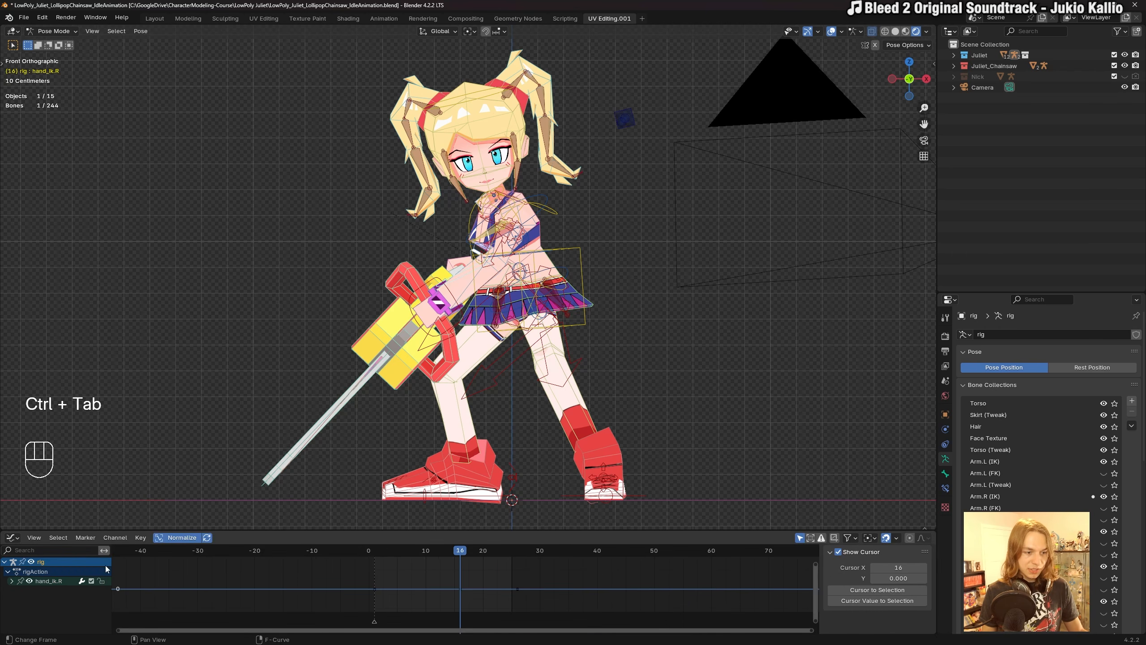
{"action": "left_click", "coordinate": [11, 538]}
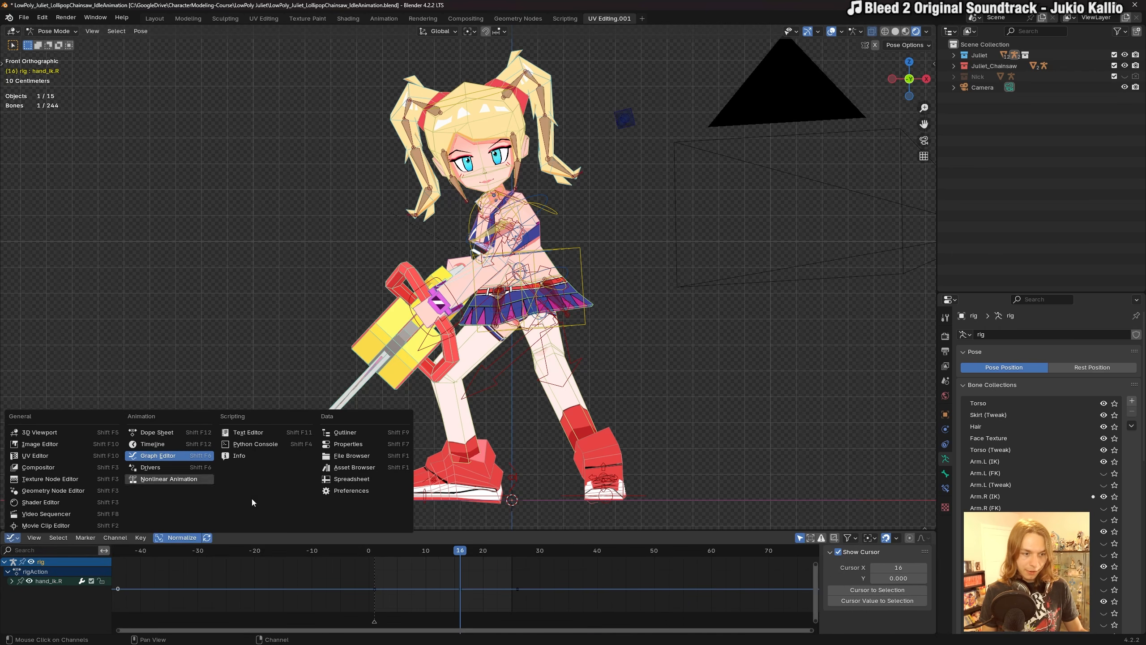
{"action": "left_click", "coordinate": [11, 581]}
{"action": "scroll", "coordinate": [59, 609], "scroll_direction": "down", "scroll_amount": 2}
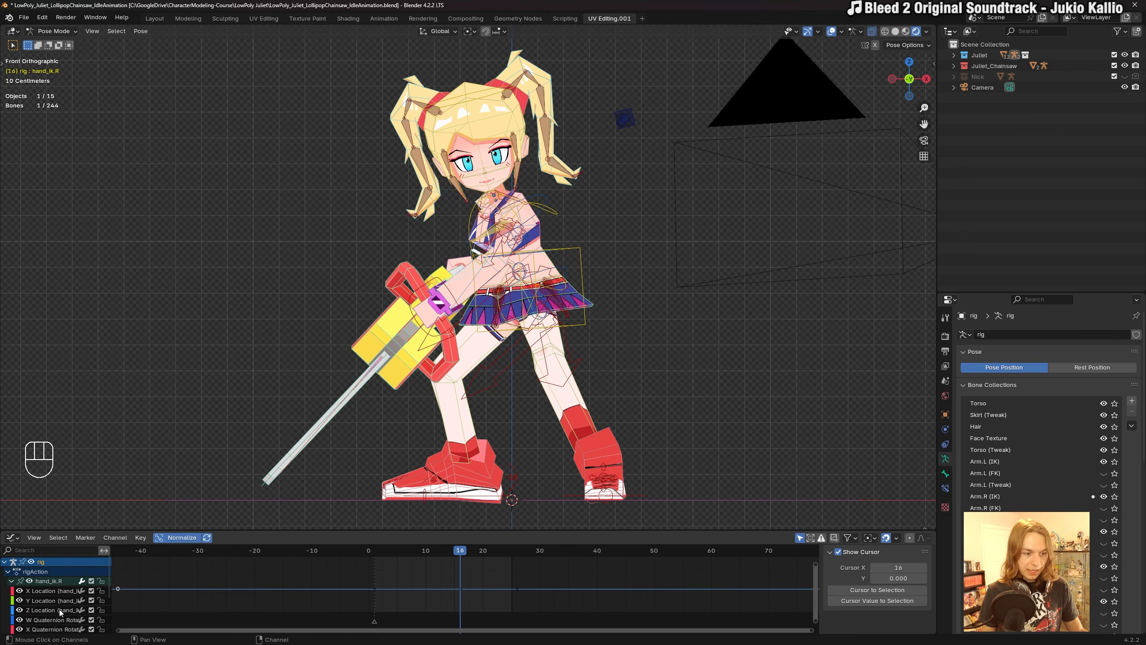
{"action": "left_click", "coordinate": [61, 599]}
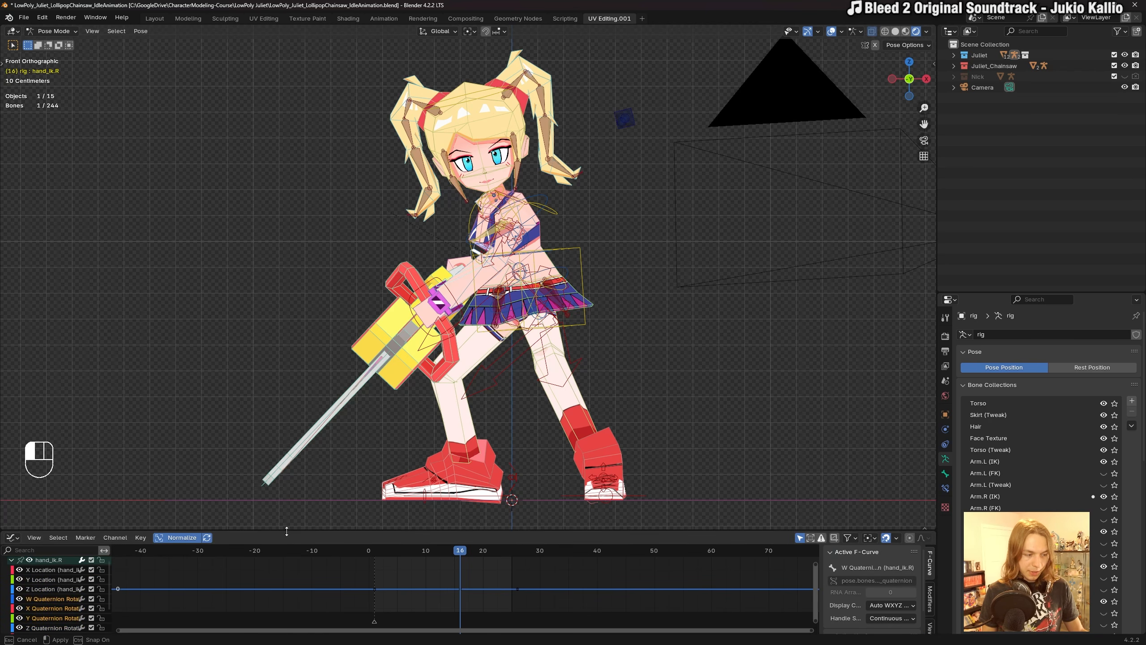
{"action": "left_click_drag", "start_coordinate": [286, 531], "coordinate": [286, 459]}
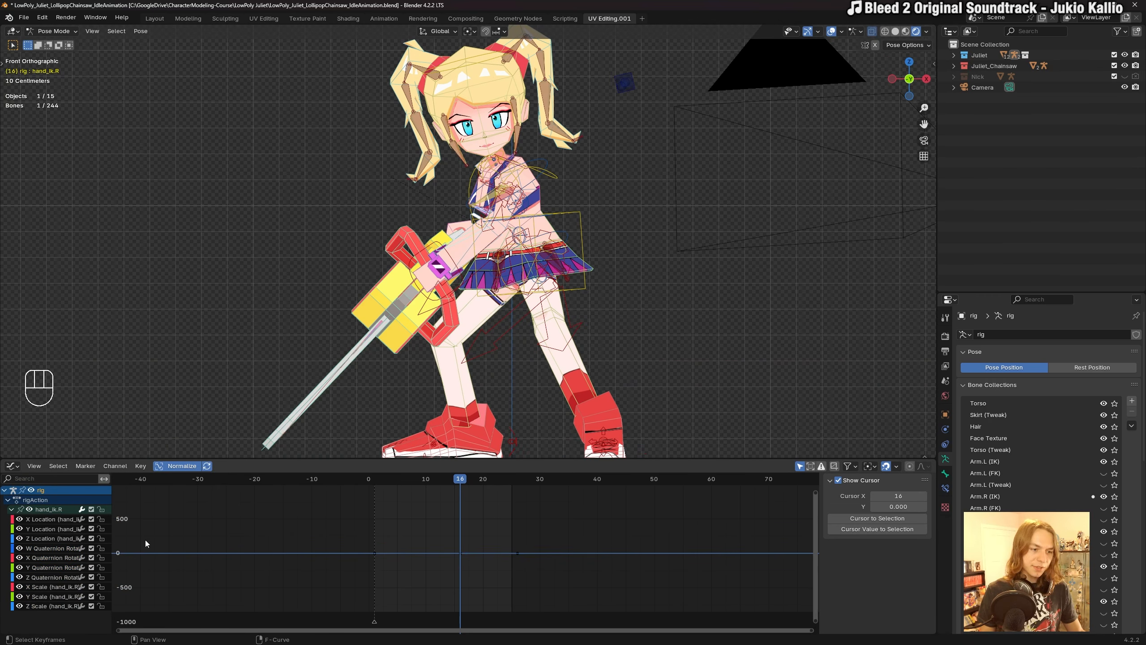
Isolate the right hand control's W, X, Y and Z Quaternion Rotation curves and frame them all.
{"action": "left_click", "coordinate": [58, 547]}
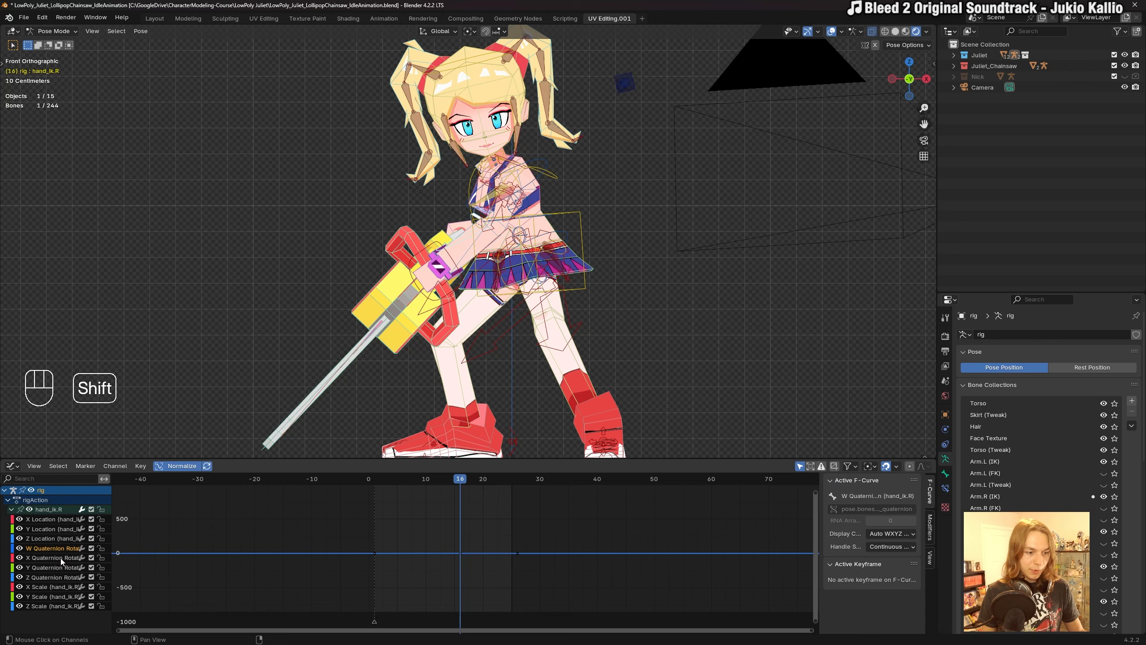
{"action": "left_click", "coordinate": [59, 577], "text": "shift"}
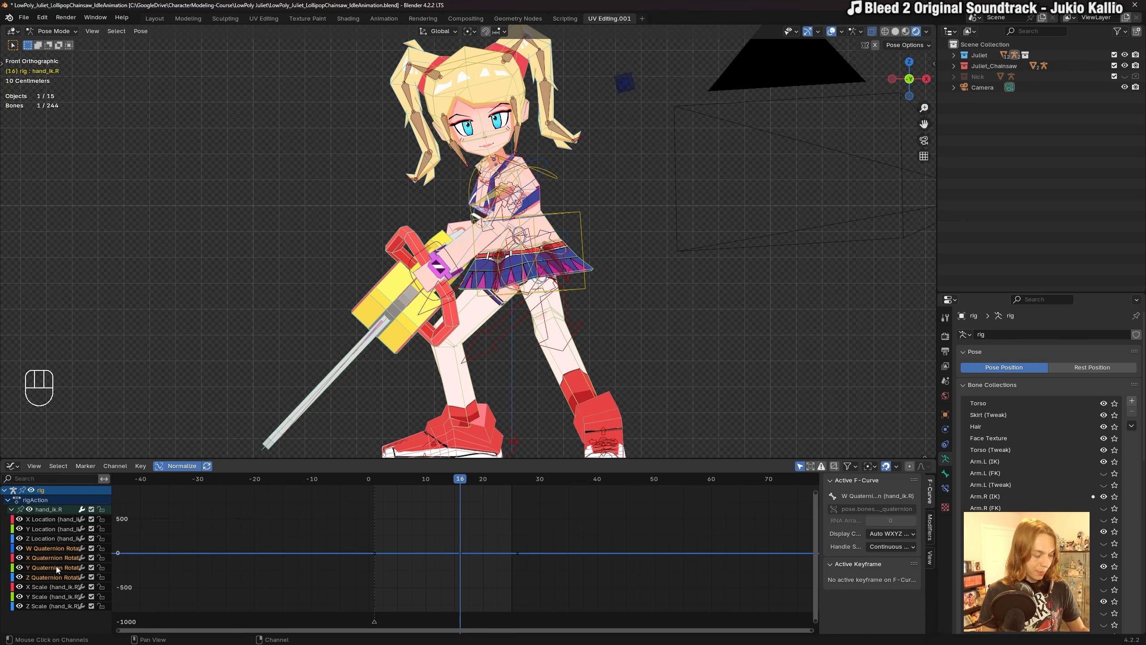
{"action": "key", "text": "shift+h"}
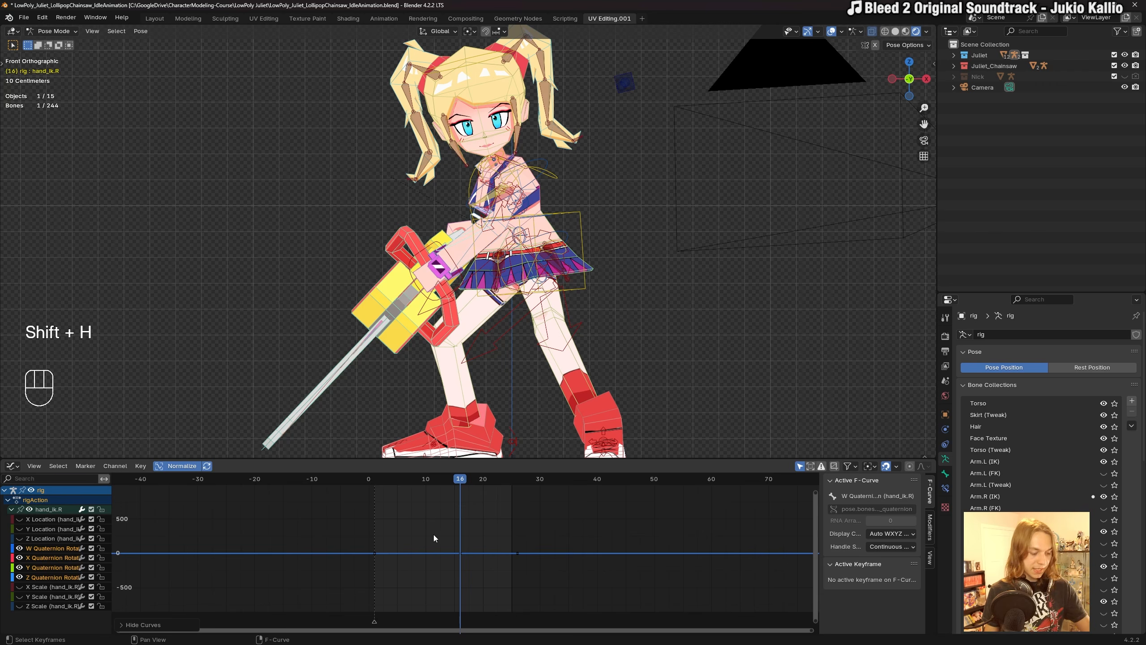
{"action": "key", "text": "Home"}
Examine the right hand control's rotation curves around frame 16 and the Graph Editor's handle display option.
{"action": "left_click", "coordinate": [504, 535]}
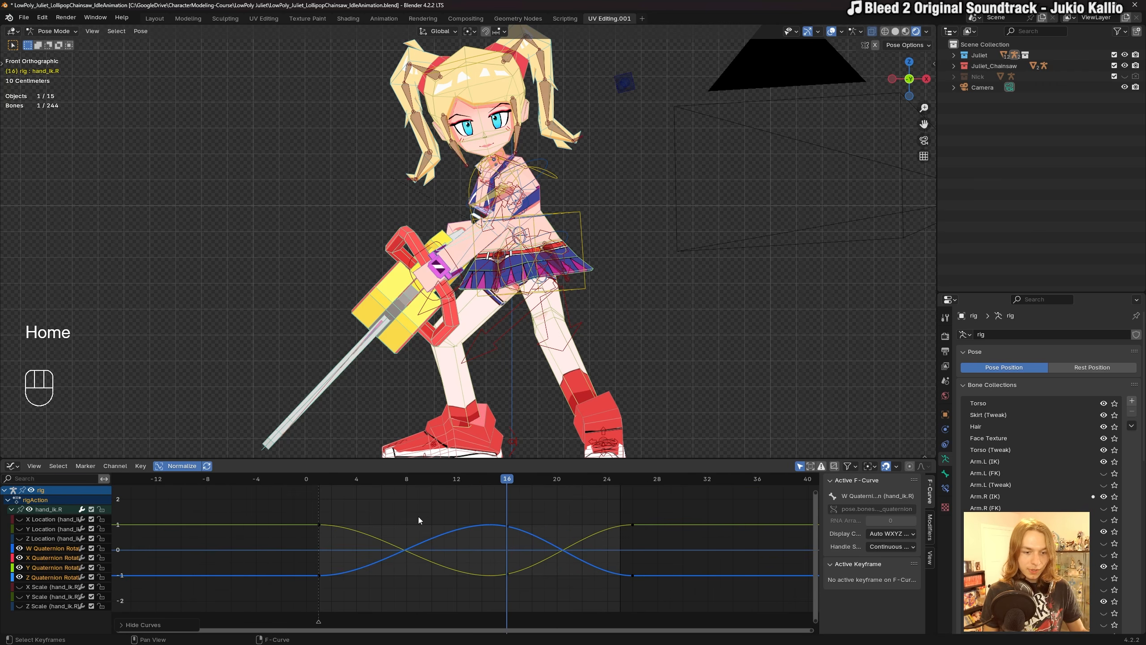
{"action": "scroll", "coordinate": [441, 525], "scroll_direction": "down", "scroll_amount": 4}
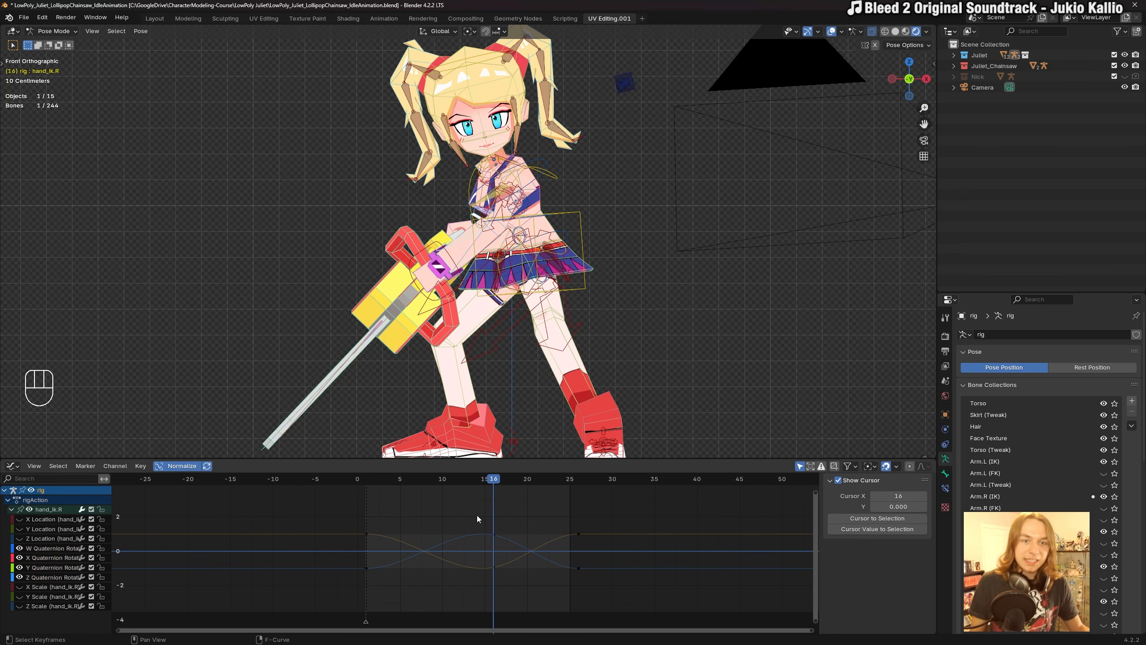
{"action": "left_click_drag", "start_coordinate": [474, 514], "coordinate": [505, 545]}
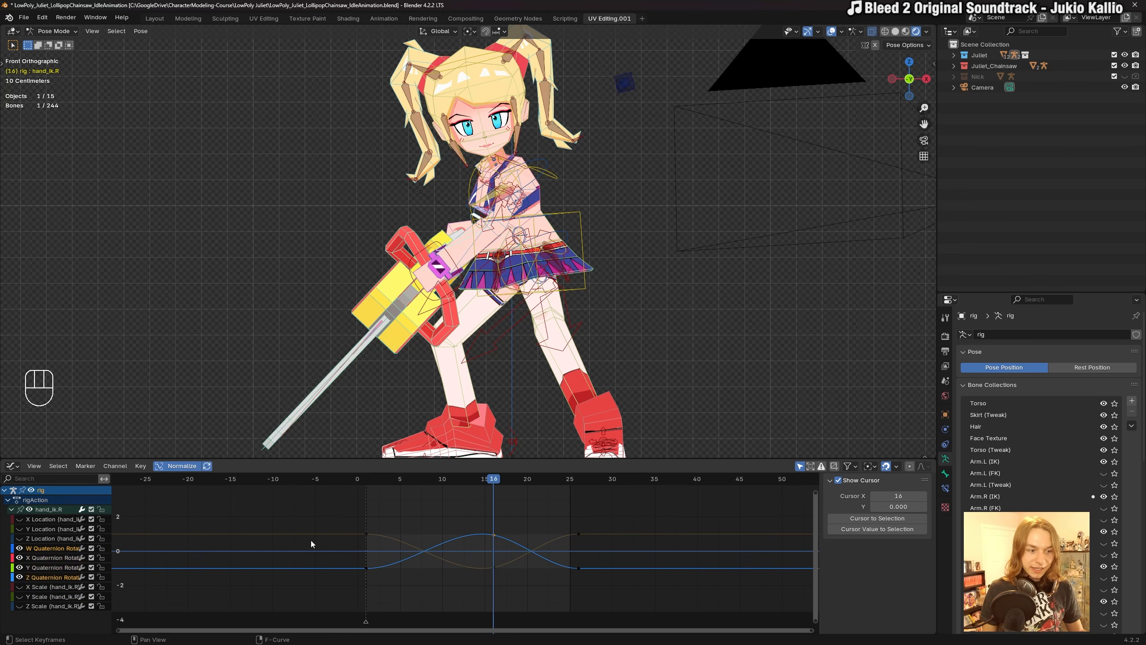
{"action": "left_click", "coordinate": [34, 466]}
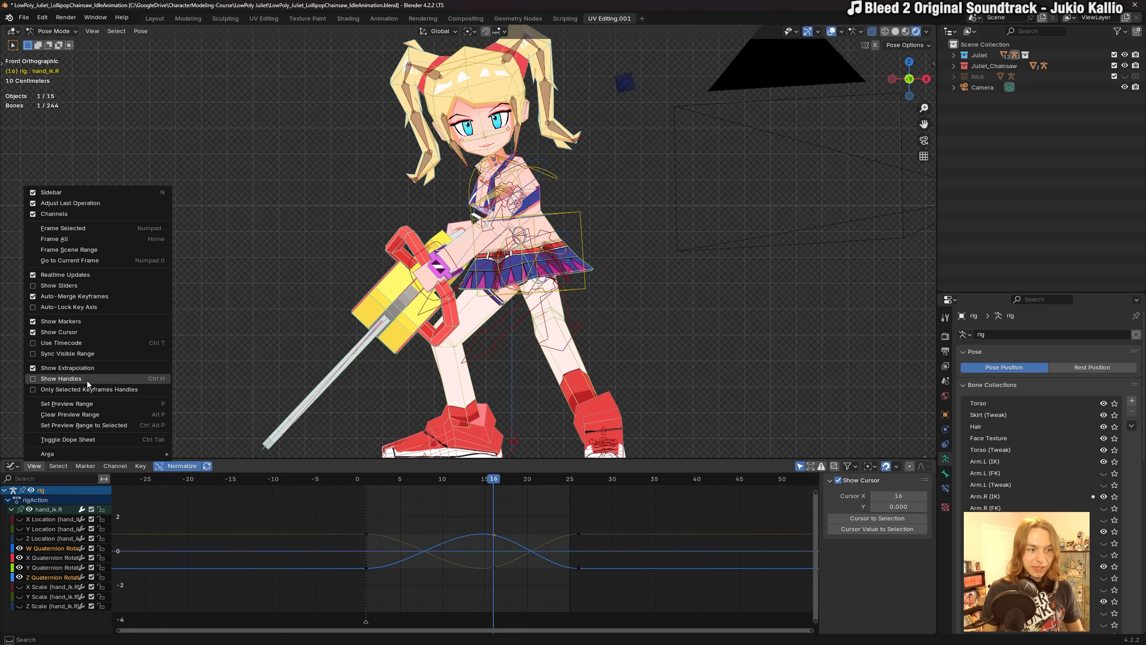
{"action": "left_click", "coordinate": [516, 516]}
{"action": "scroll", "coordinate": [501, 522], "scroll_direction": "up", "scroll_amount": 2}
{"action": "scroll", "coordinate": [502, 521], "scroll_direction": "down", "scroll_amount": 1}
{"action": "mouse_move", "coordinate": [540, 522]}
{"action": "middle_mouse_down"}
{"action": "mouse_move", "coordinate": [555, 515]}
{"action": "mouse_move", "coordinate": [542, 521]}
{"action": "middle_mouse_up"}
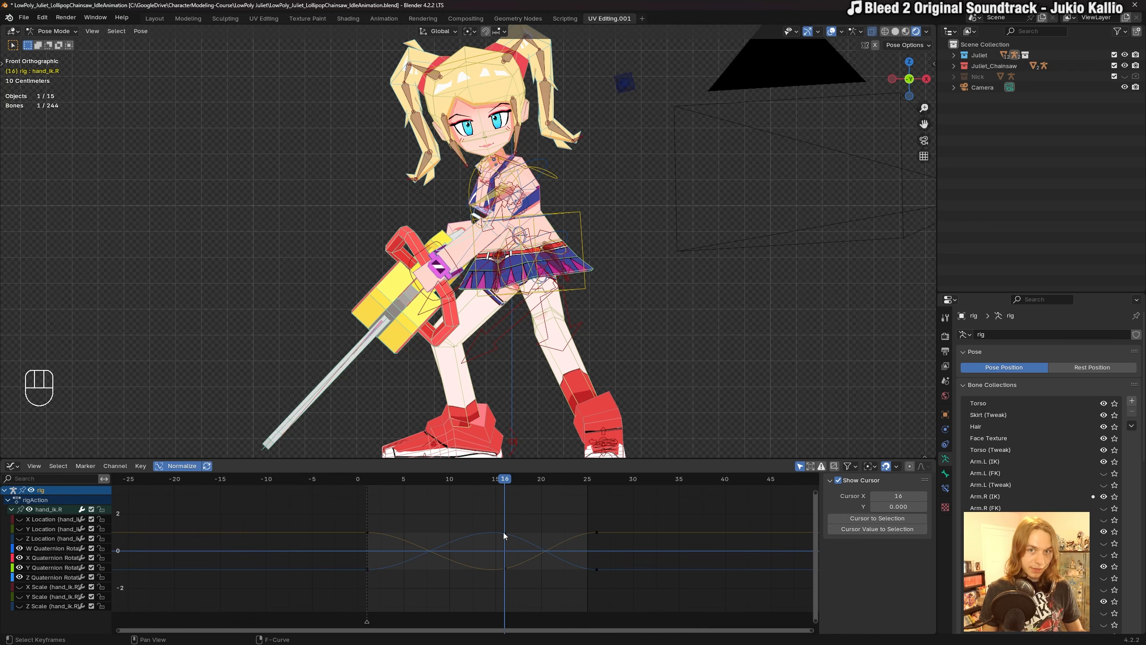
Move the right hand control's rotation keys from frame 16 to frame 18, then save the file.
{"action": "left_click_drag", "start_coordinate": [511, 484], "coordinate": [538, 586]}
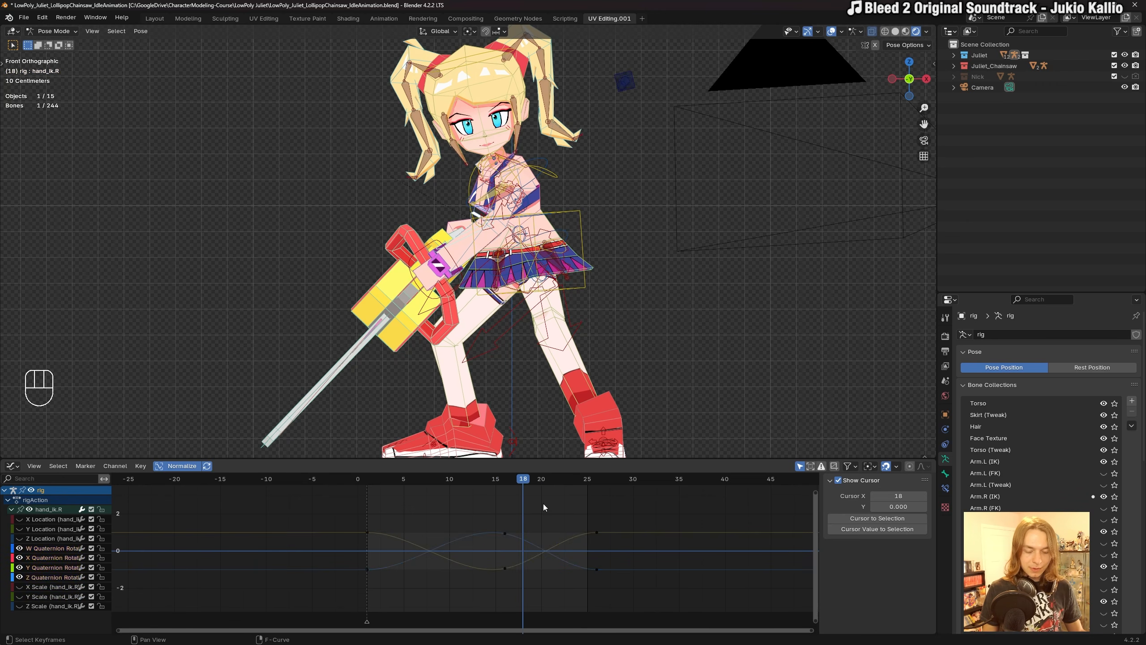
{"action": "key", "text": "g"}
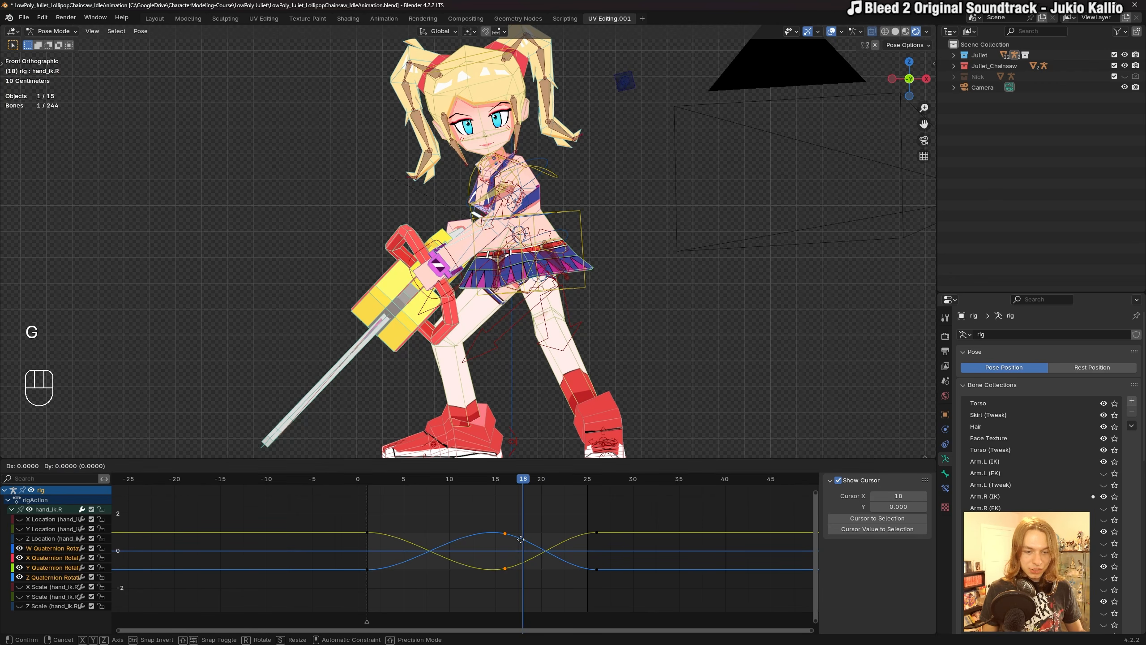
{"action": "left_click", "coordinate": [539, 539]}
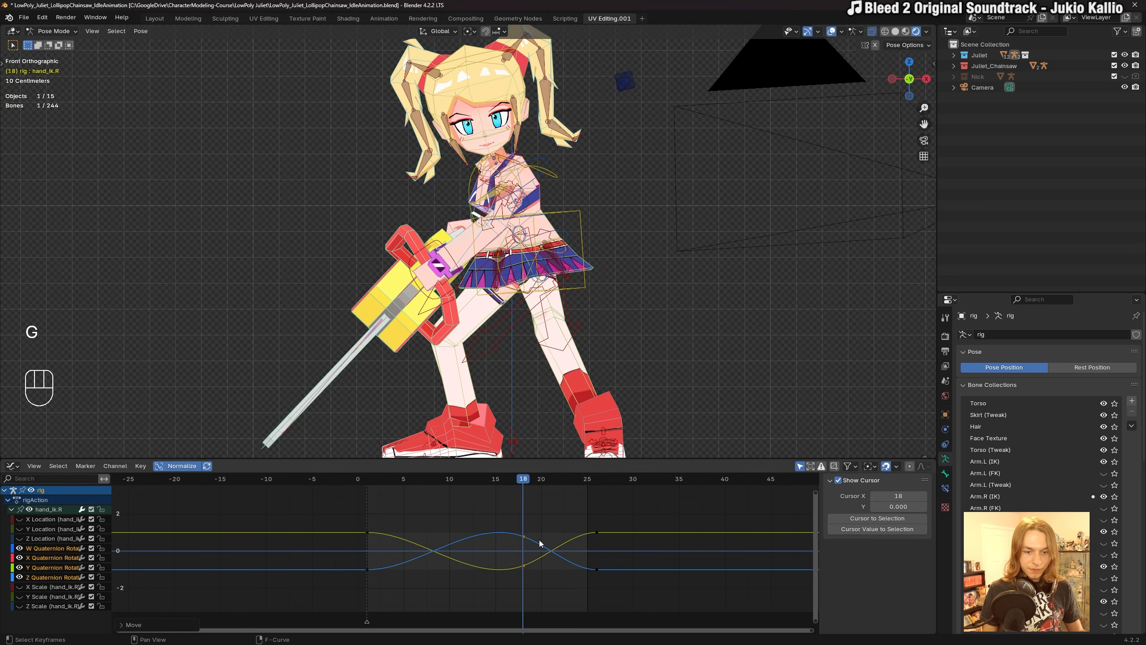
{"action": "key", "text": "ctrl+z"}
{"action": "key", "text": "g"}
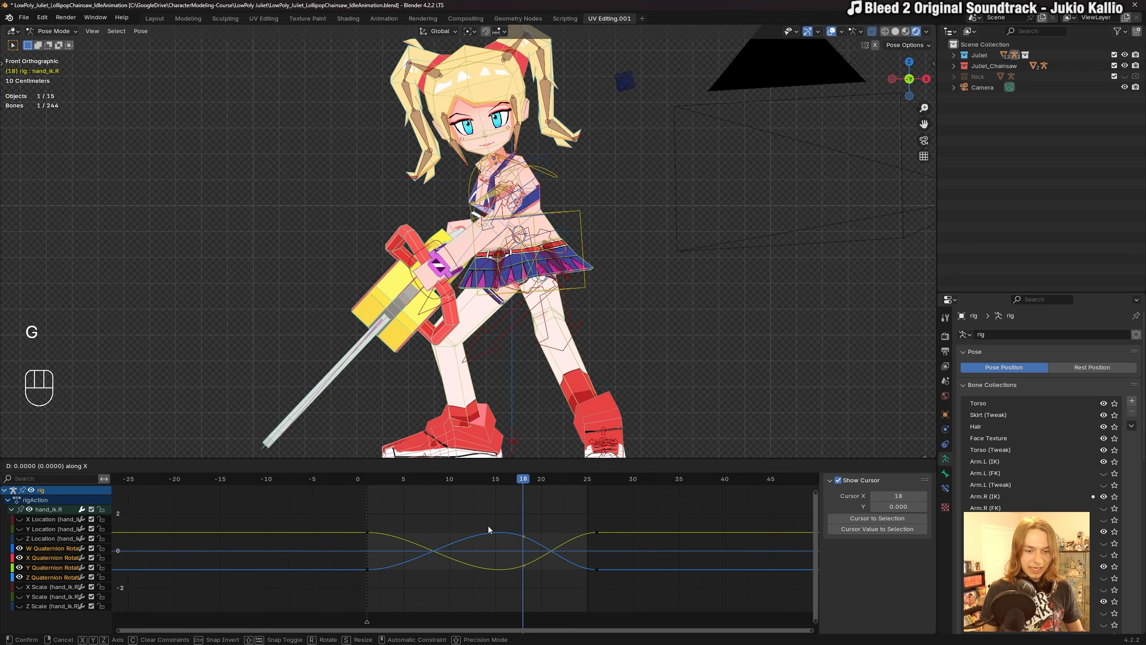
{"action": "left_click", "coordinate": [486, 528]}
{"action": "key", "text": "ctrl+s"}
{"action": "key", "text": "space"}
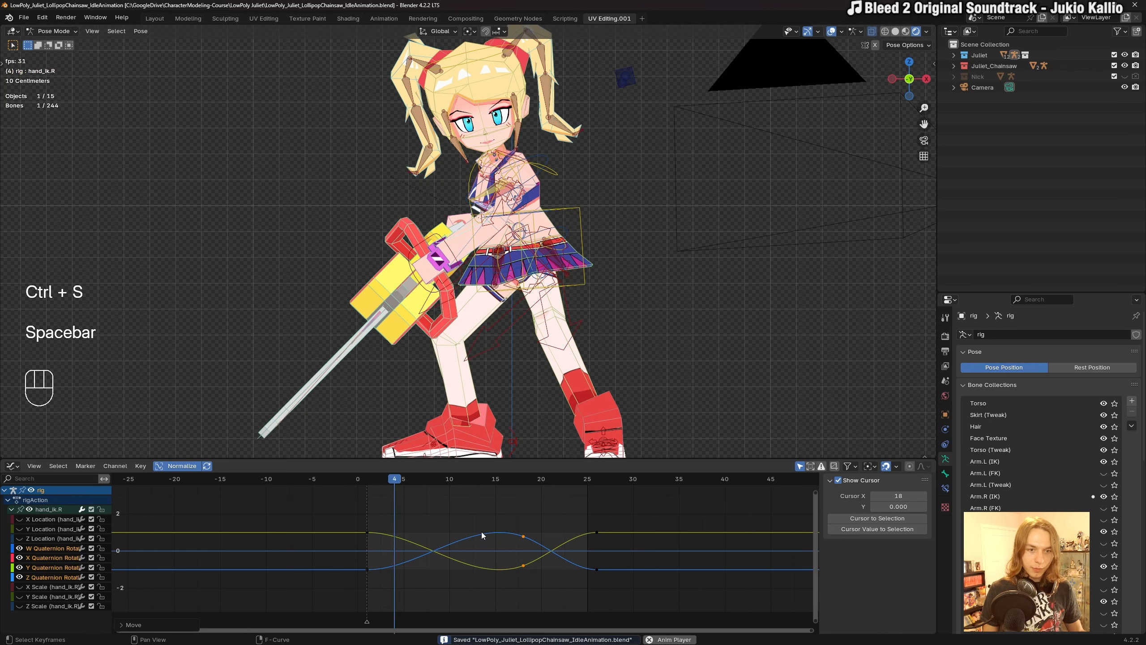
{"action": "key", "text": "space"}
Shift the right hand's rotation keys at frames 1 and 26 together along Y to raise the chainsaw, then preview the loop.
{"action": "left_click", "coordinate": [381, 501]}
{"action": "left_click", "coordinate": [369, 480]}
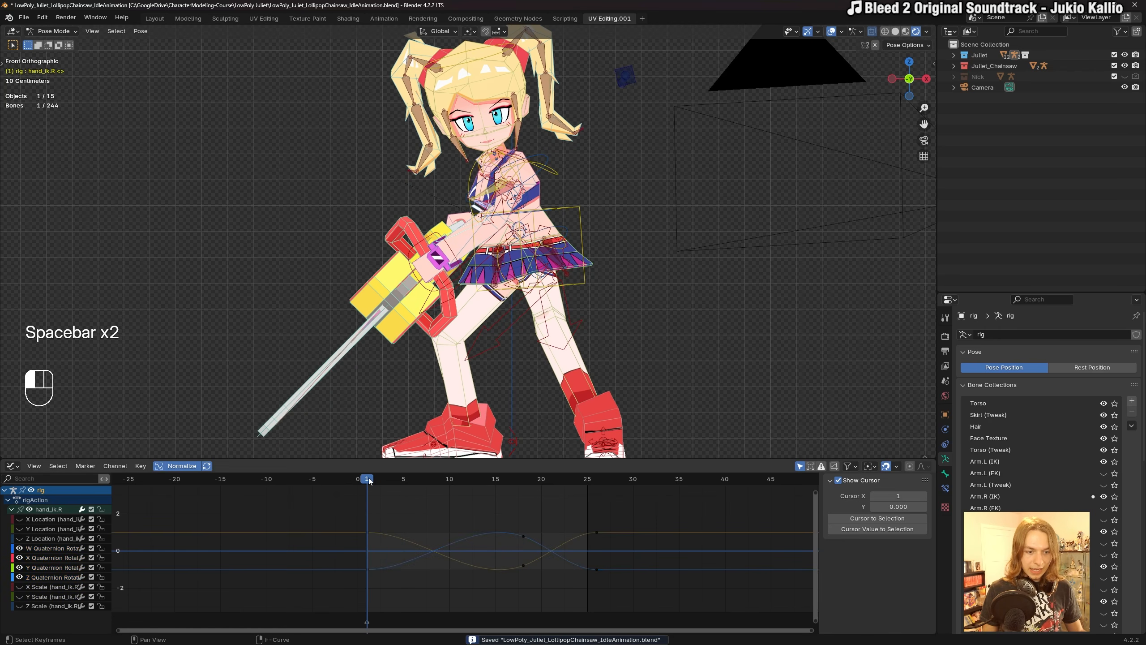
{"action": "left_click_drag", "start_coordinate": [352, 503], "coordinate": [400, 558]}
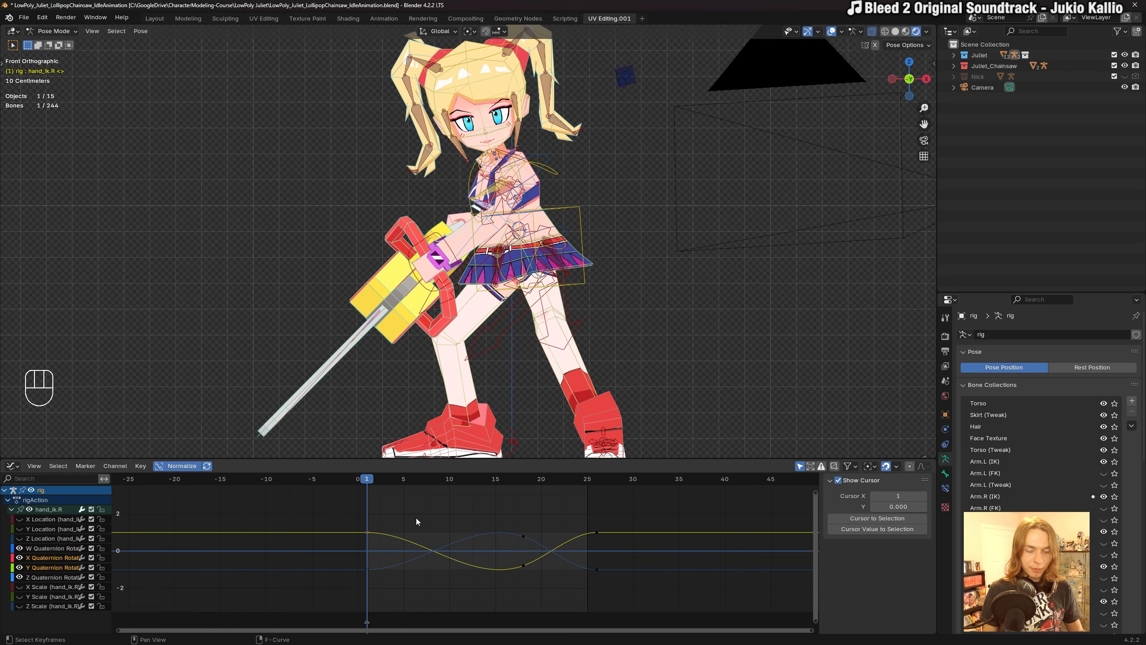
{"action": "key", "text": "ctrl+s"}
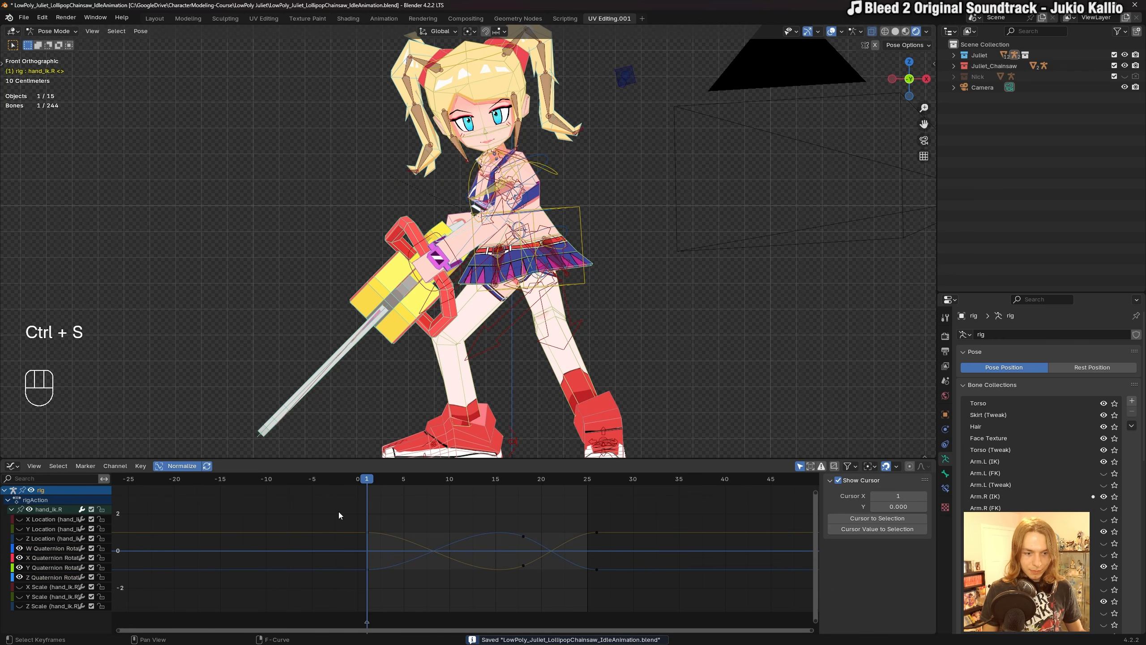
{"action": "left_click_drag", "start_coordinate": [404, 605], "coordinate": [404, 605]}
{"action": "left_click_drag", "start_coordinate": [564, 496], "coordinate": [623, 599], "text": "shift"}
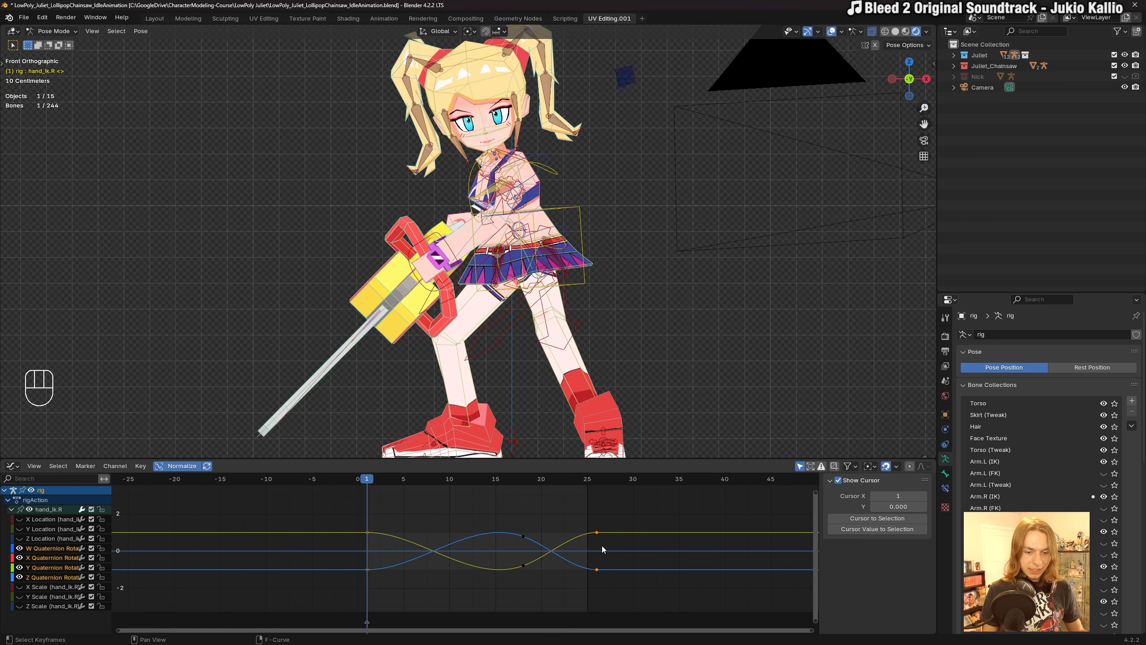
{"action": "key", "text": "g"}
{"action": "key", "text": "y"}
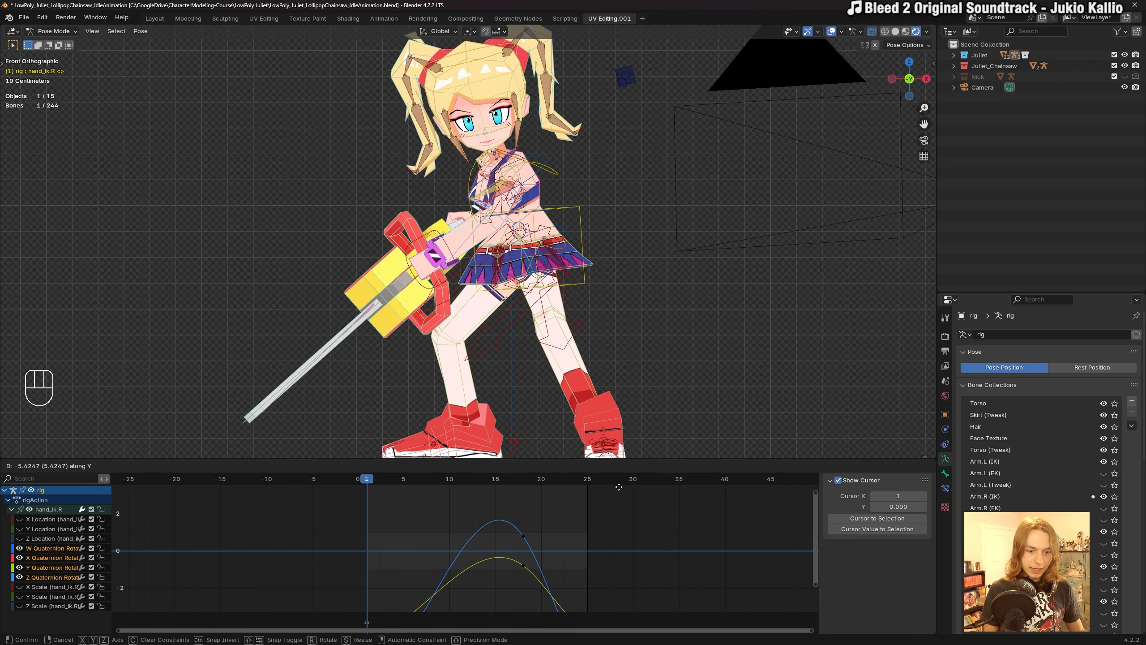
{"action": "left_click", "coordinate": [602, 498]}
{"action": "key", "text": "space"}
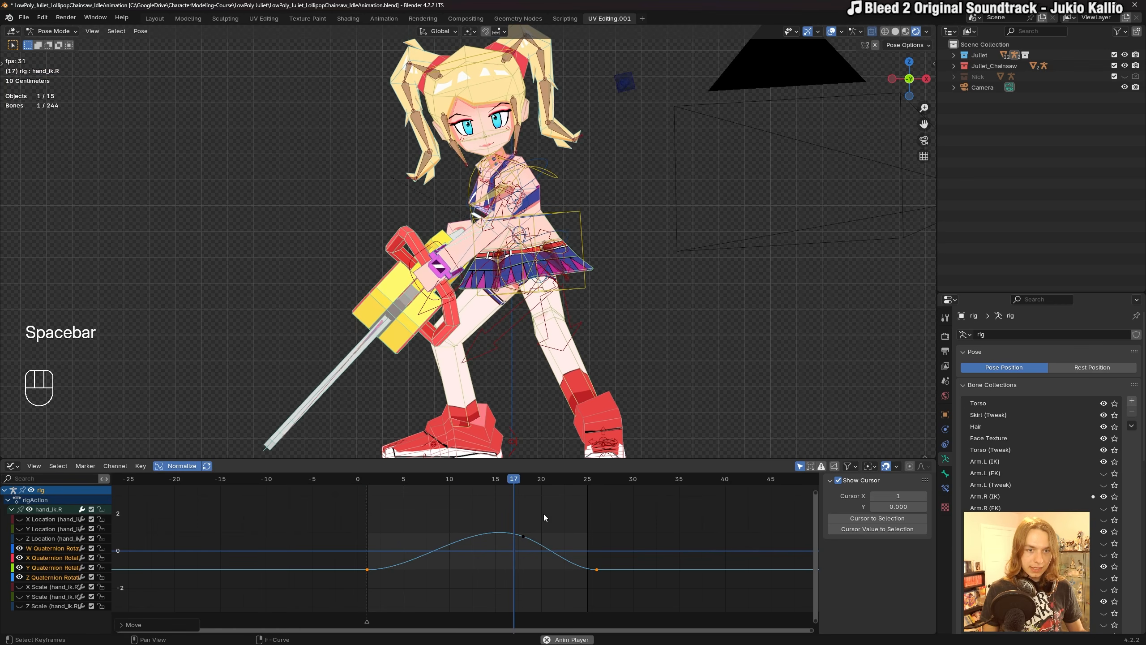
{"action": "middle_click_drag", "start_coordinate": [455, 495], "coordinate": [471, 520], "text": "ctrl"}
{"action": "key", "text": "space"}
Shift the right hand's rotation keys at frame 18 along Y to raise the chainsaw in that pose.
{"action": "left_click_drag", "start_coordinate": [434, 481], "coordinate": [542, 580]}
{"action": "scroll", "coordinate": [537, 537], "scroll_direction": "down", "scroll_amount": 4}
{"action": "left_click_drag", "start_coordinate": [537, 513], "coordinate": [488, 567]}
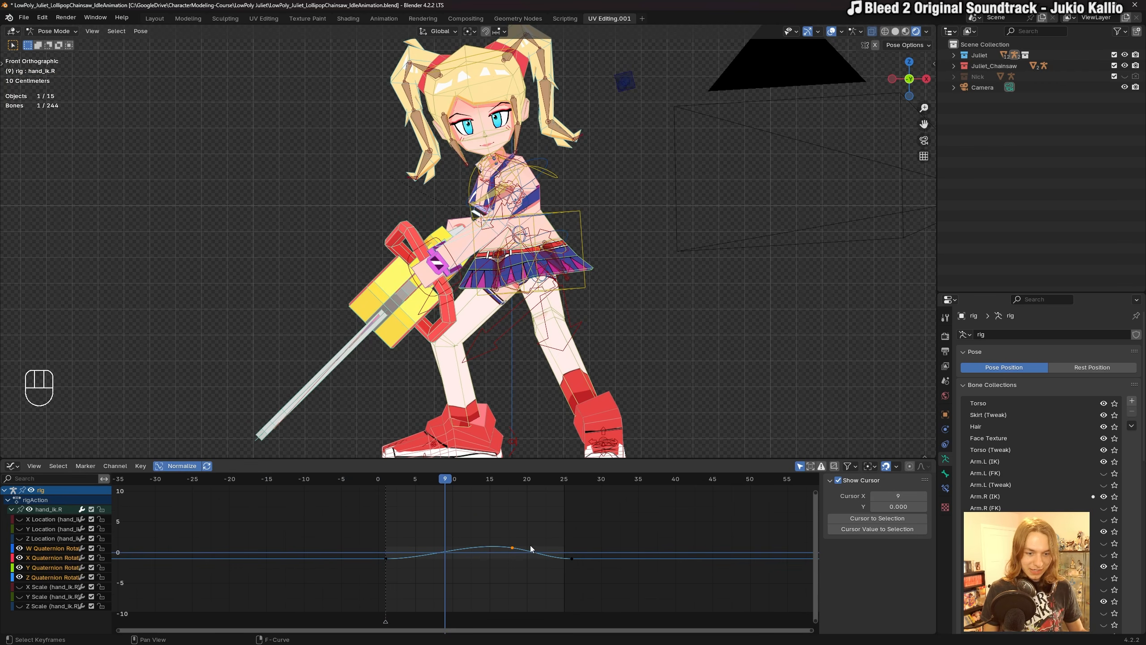
{"action": "key", "text": "g"}
{"action": "left_click", "coordinate": [531, 547]}
{"action": "left_click_drag", "start_coordinate": [501, 479], "coordinate": [512, 482]}
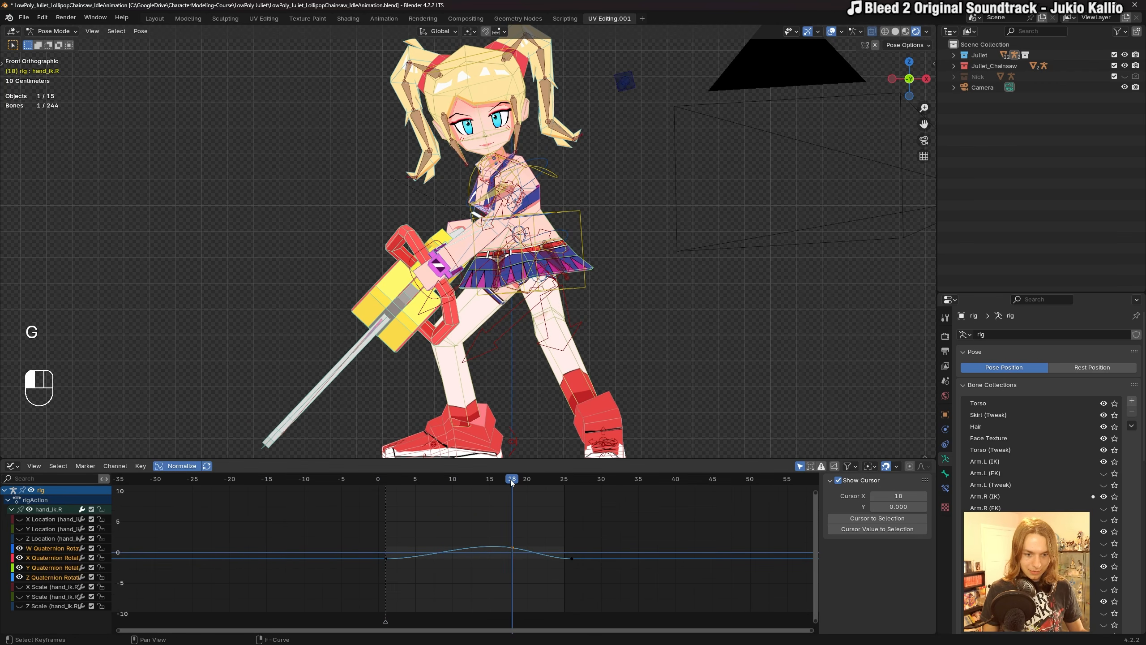
{"action": "key", "text": "g"}
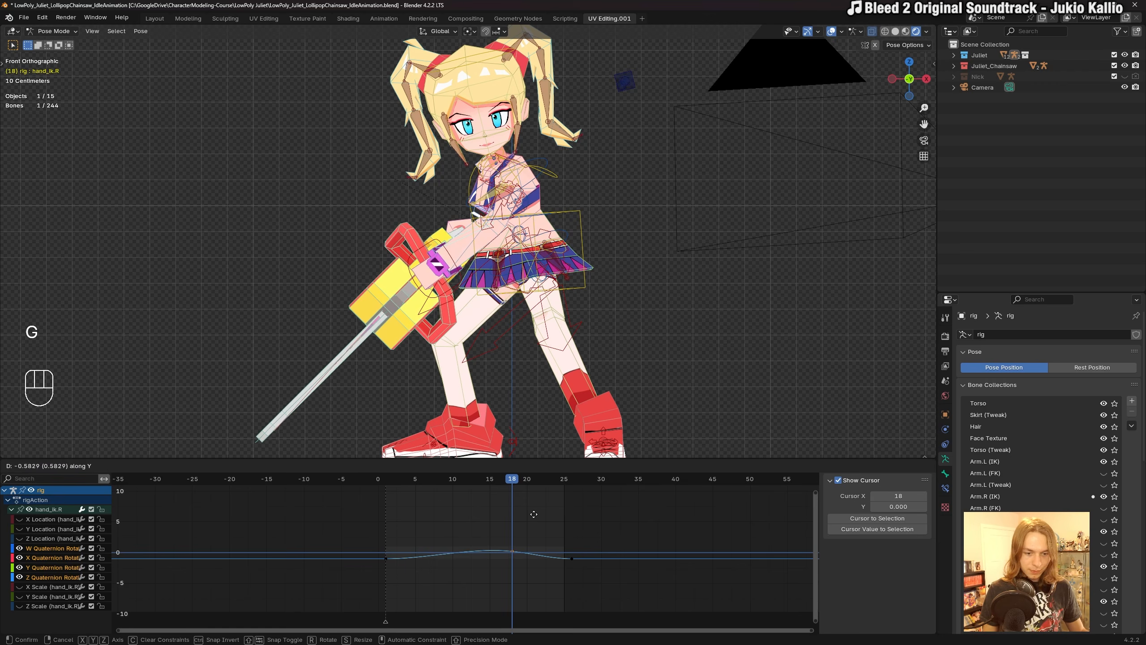
{"action": "left_click", "coordinate": [535, 518]}
{"action": "left_click_drag", "start_coordinate": [403, 481], "coordinate": [510, 489]}
{"action": "key", "text": "g"}
{"action": "left_click", "coordinate": [526, 518]}
Play the loop, readjust the value of the rotation keys at frame 18 along Y, and replay it.
{"action": "key", "text": "space"}
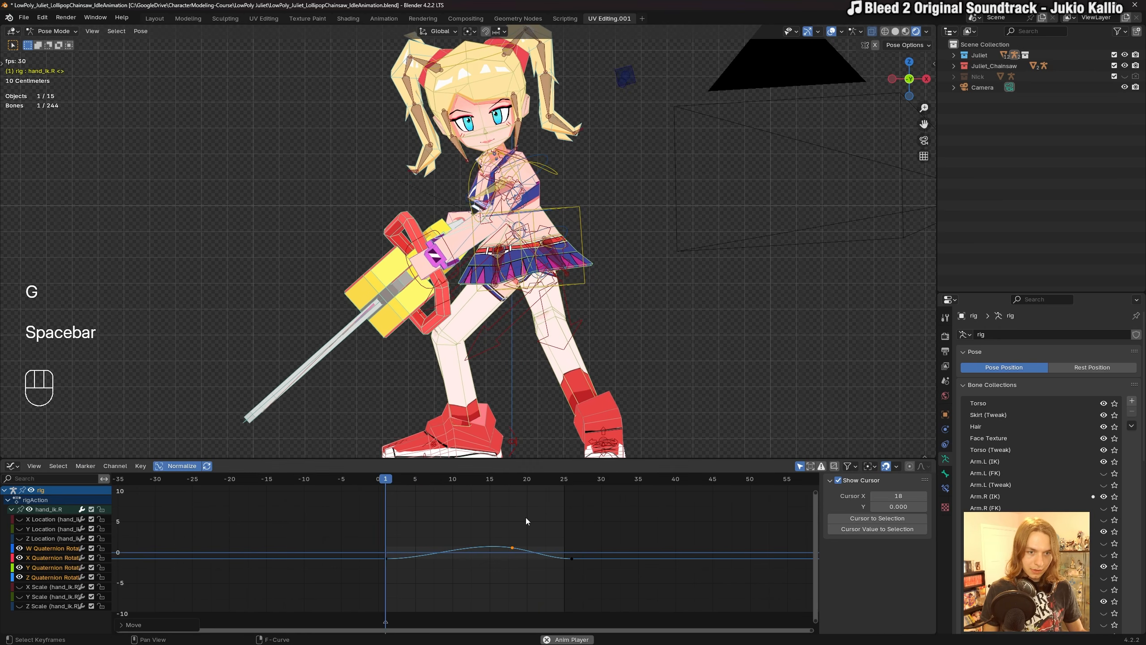
{"action": "key", "text": "space"}
{"action": "left_click", "coordinate": [512, 478]}
{"action": "key", "text": "g"}
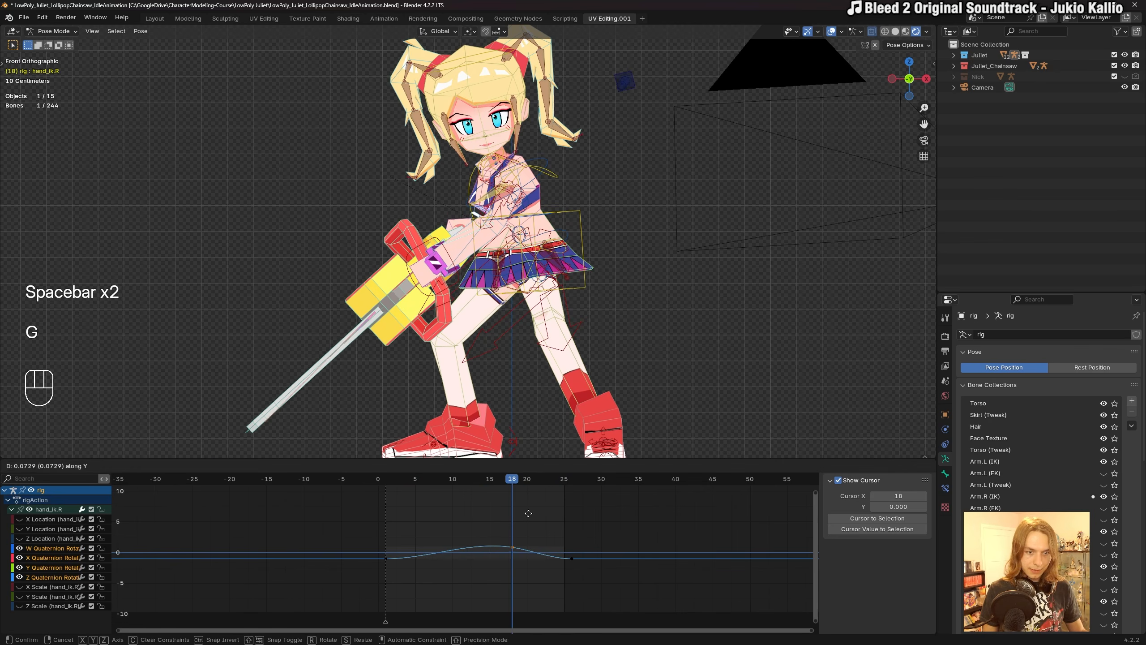
{"action": "left_click", "coordinate": [527, 494]}
{"action": "key", "text": "space"}
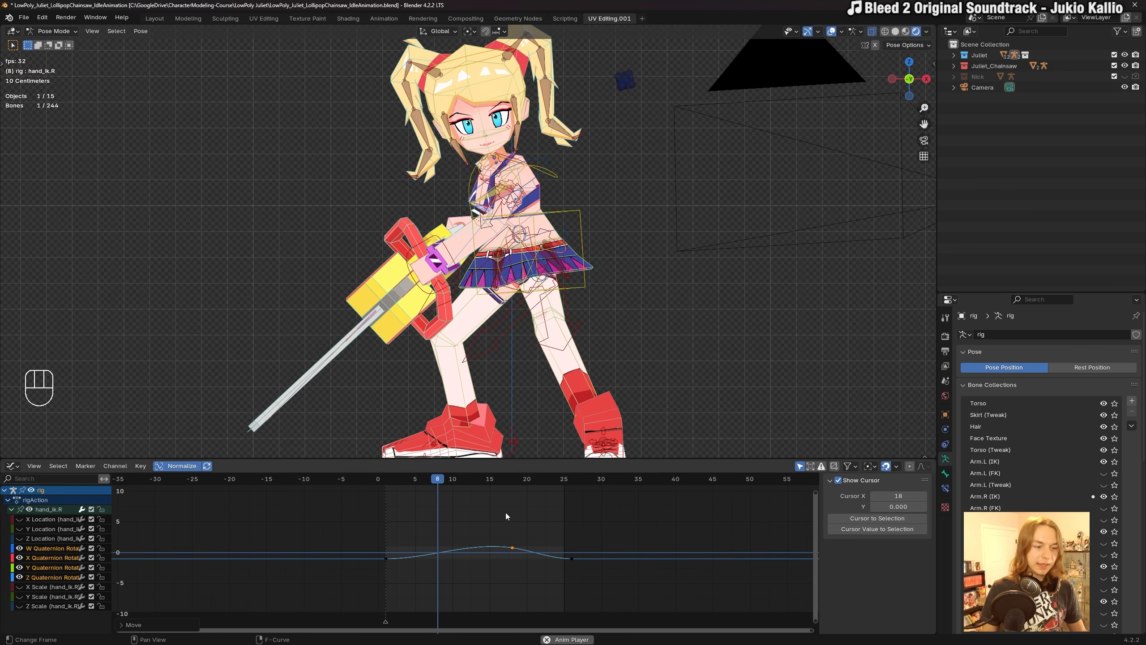
{"action": "key", "text": "space"}
Isolate the right hand control's X, Y and Z Location curves.
{"action": "left_click", "coordinate": [59, 521]}
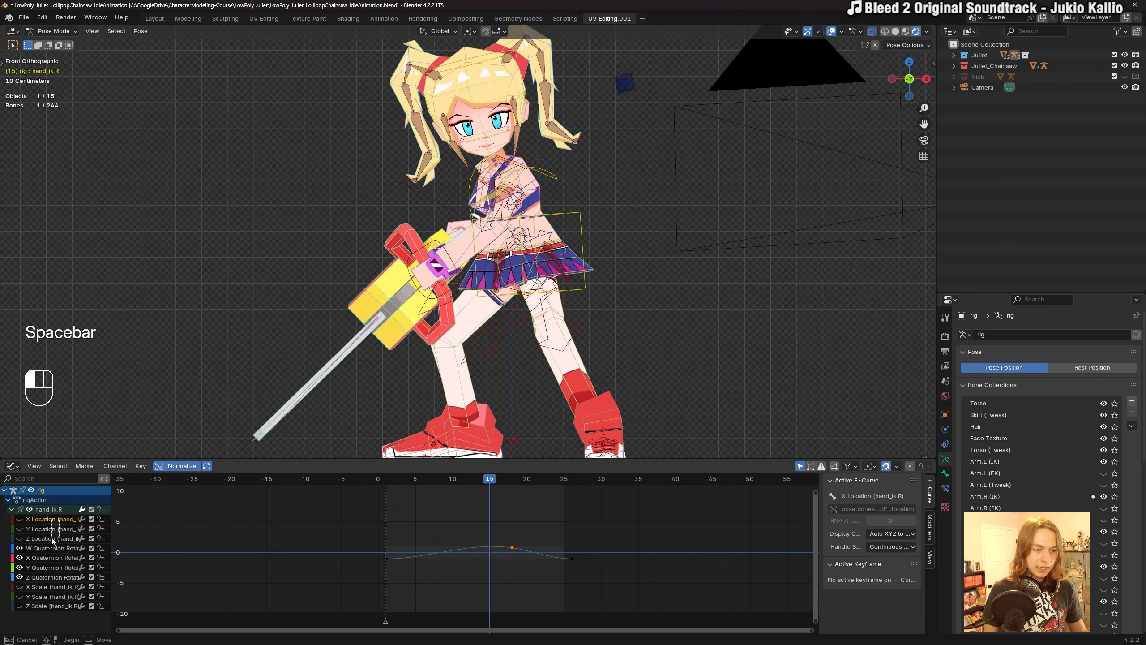
{"action": "left_click_drag", "start_coordinate": [51, 537], "coordinate": [50, 540]}
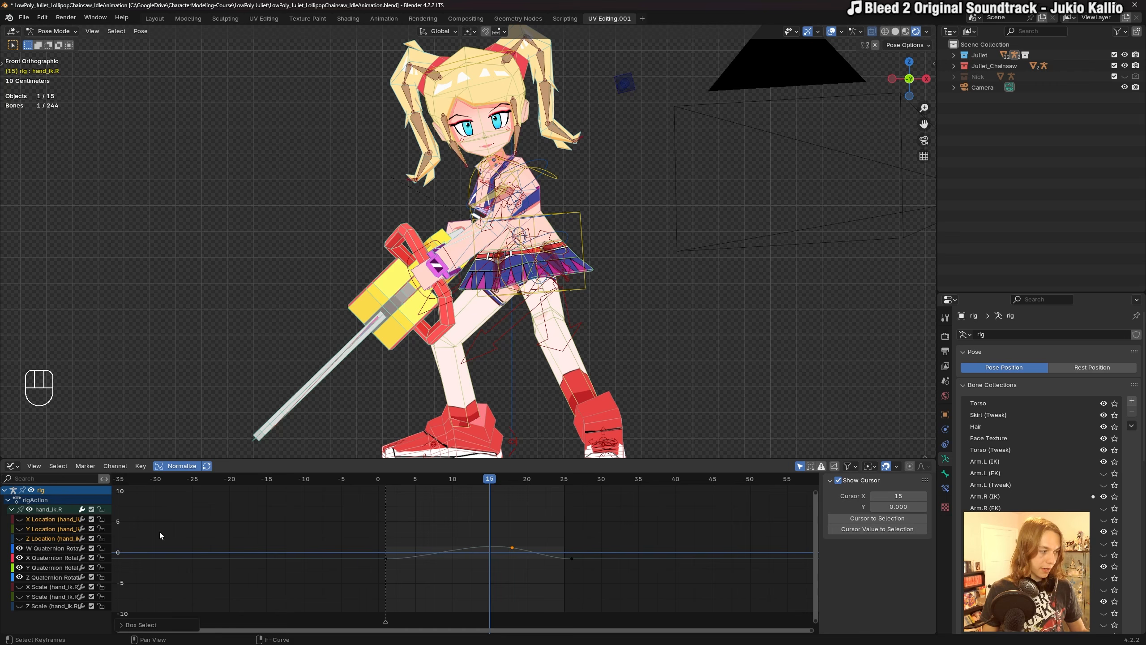
{"action": "key", "text": "shift+h"}
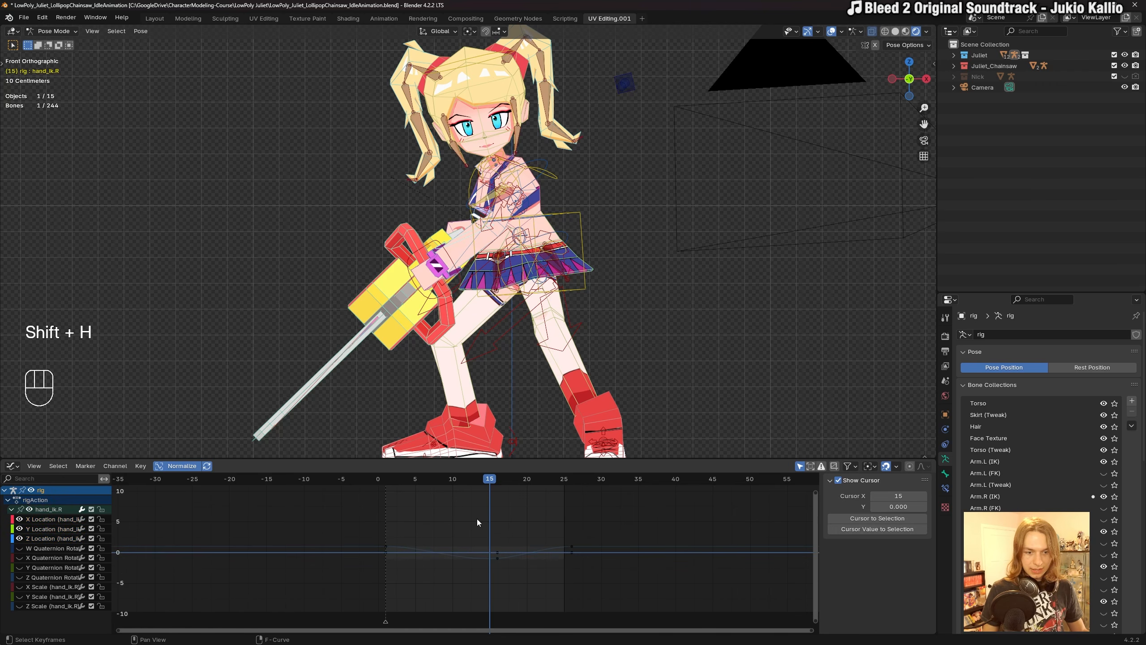
Try to move the right hand's location keys at frame 16, then undo the move.
{"action": "left_click_drag", "start_coordinate": [493, 481], "coordinate": [509, 572]}
{"action": "left_click", "coordinate": [411, 478]}
{"action": "key", "text": "space"}
{"action": "key", "text": "space"}
{"action": "key", "text": "g"}
{"action": "left_click", "coordinate": [497, 572]}
{"action": "key", "text": "ctrl+z"}
Move the right hand's location keys from frame 16 to frame 13 and preview the loop.
{"action": "left_click_drag", "start_coordinate": [533, 511], "coordinate": [511, 538]}
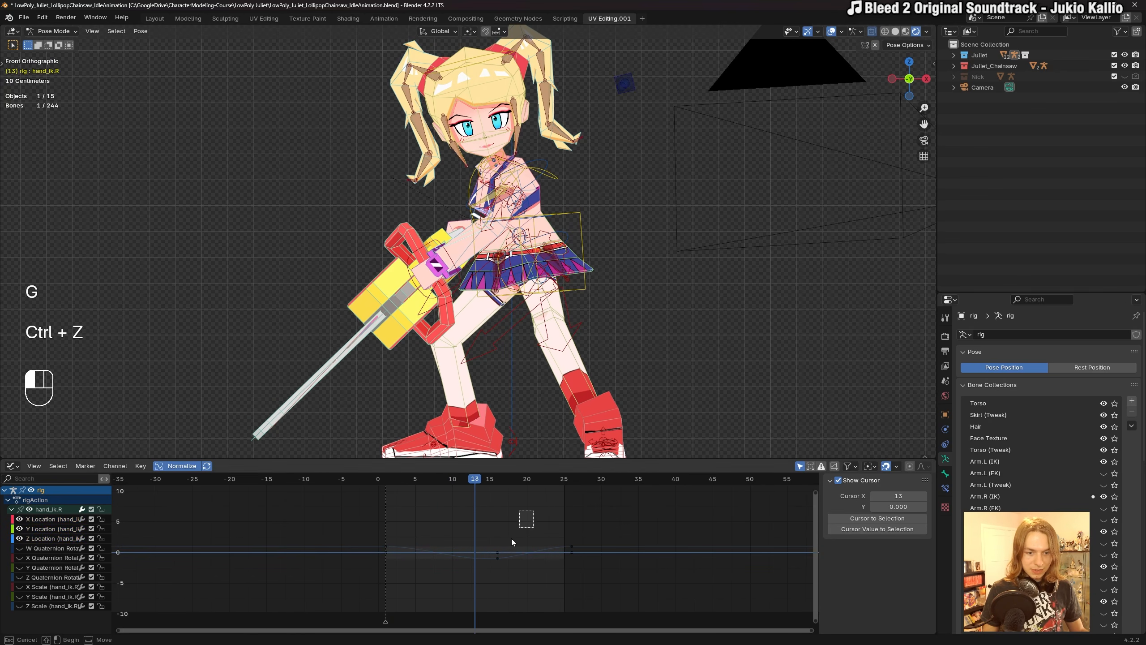
{"action": "key", "text": "g"}
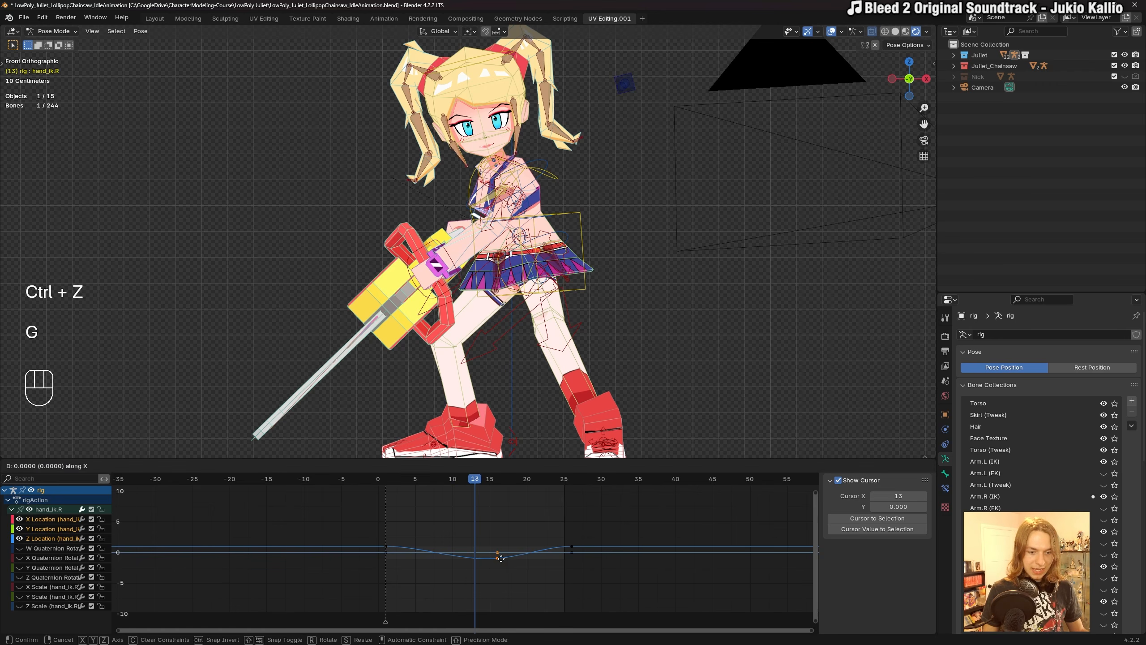
{"action": "left_click", "coordinate": [482, 559]}
{"action": "key", "text": "space"}
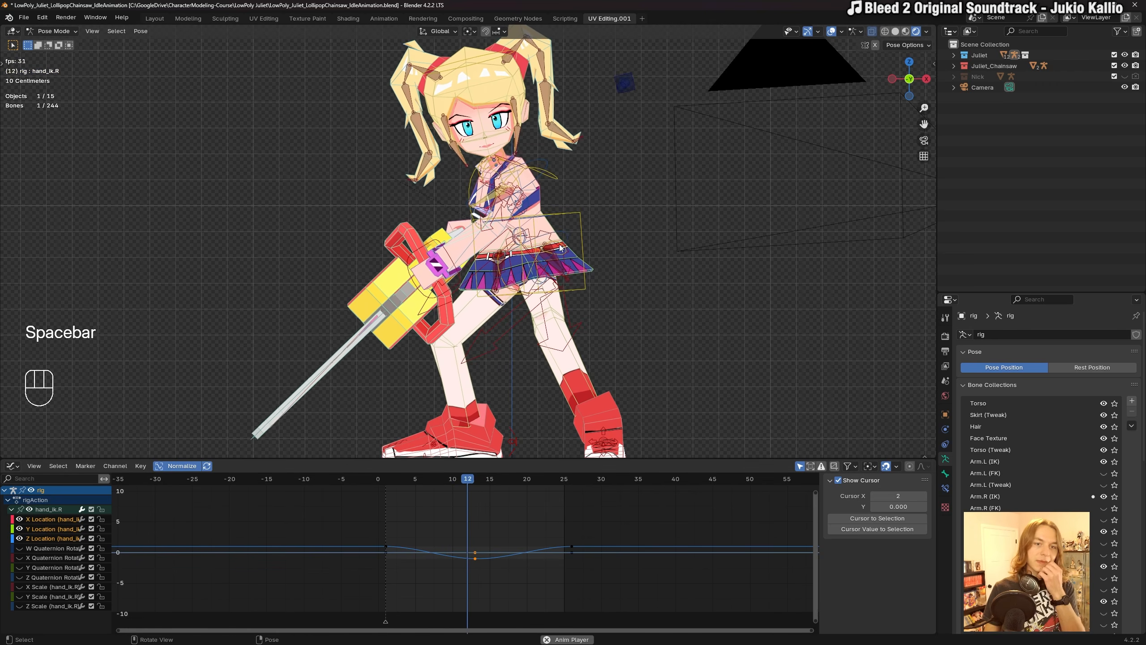
{"action": "key", "text": "space"}
Move the right hand's location keys 5 frames later to frame 18, check the loop in perspective view, and save the file.
{"action": "key", "text": "g"}
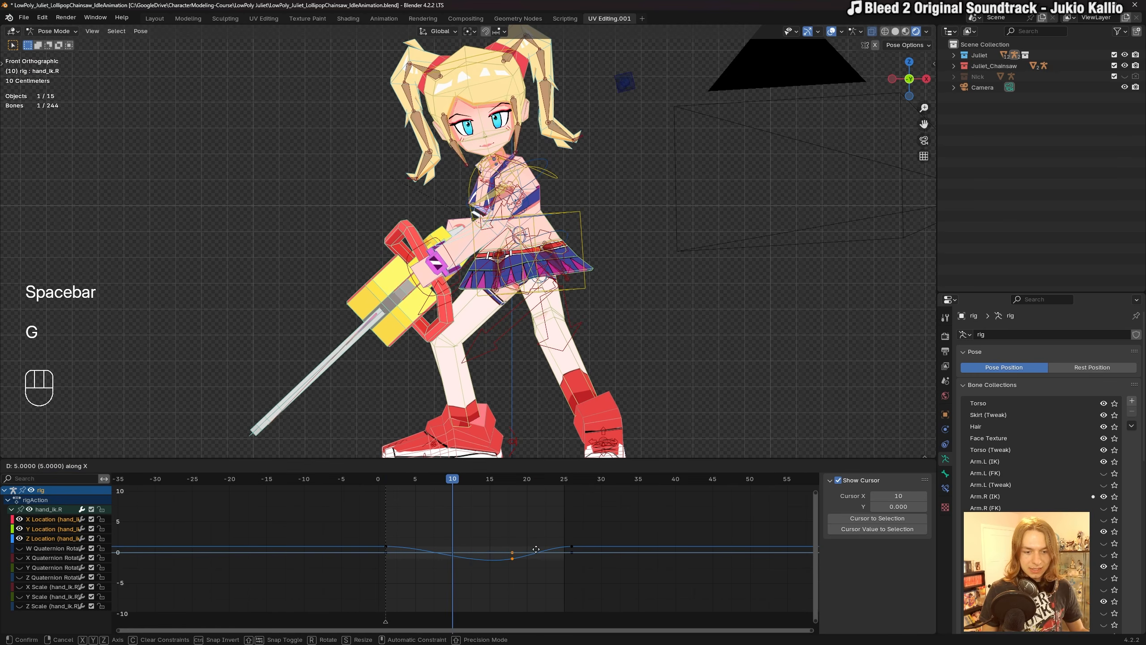
{"action": "left_click", "coordinate": [536, 550]}
{"action": "key", "text": "space"}
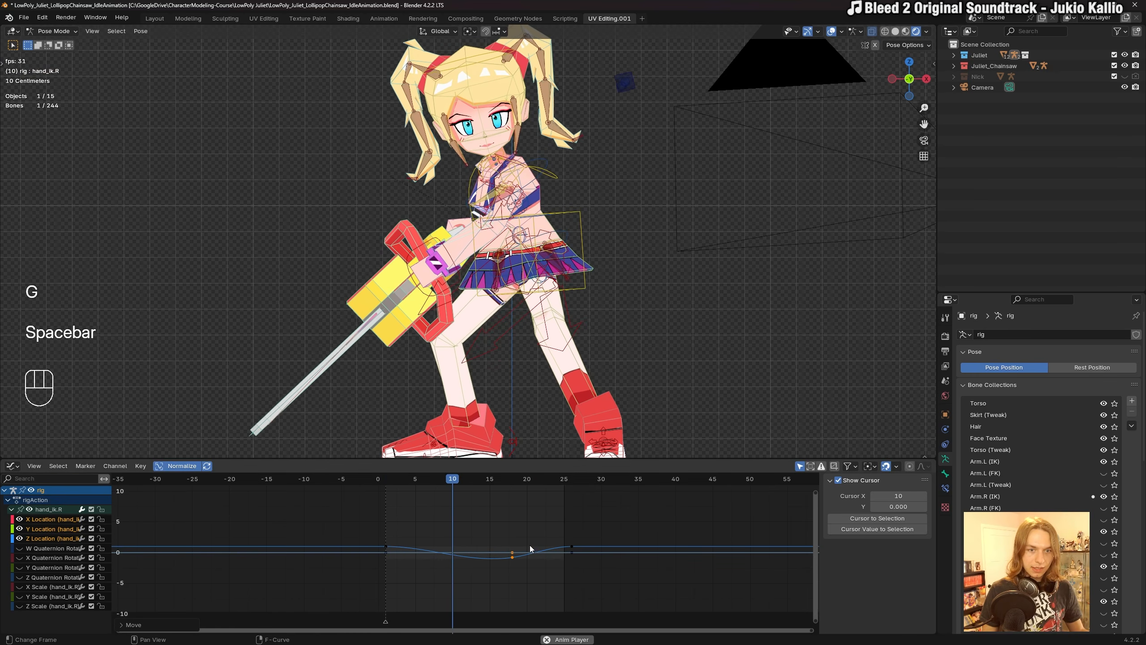
{"action": "middle_click_drag", "start_coordinate": [595, 289], "coordinate": [613, 275]}
{"action": "scroll", "coordinate": [613, 275], "scroll_direction": "down", "scroll_amount": 2}
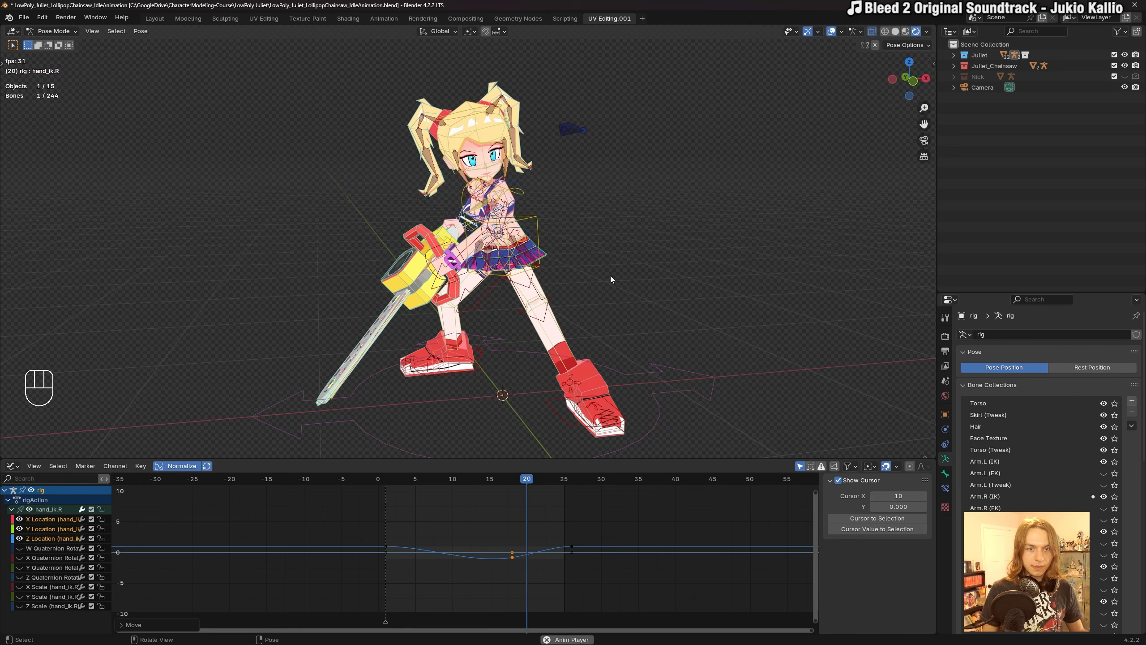
{"action": "middle_click_drag", "start_coordinate": [599, 215], "coordinate": [599, 225], "text": "shift"}
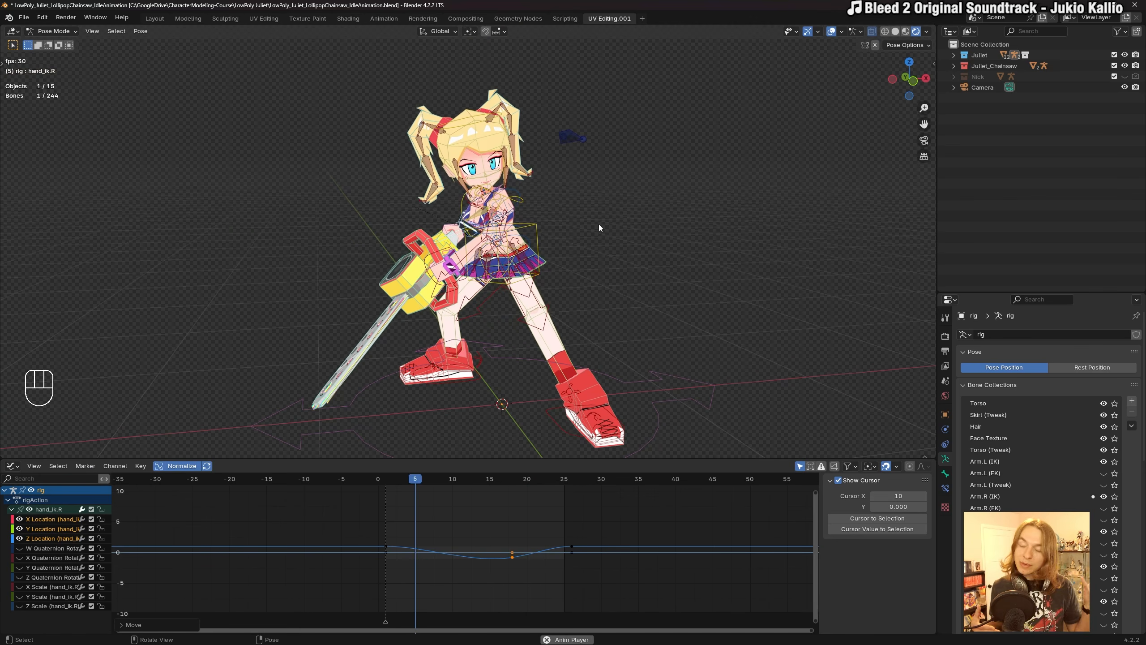
{"action": "key", "text": "space"}
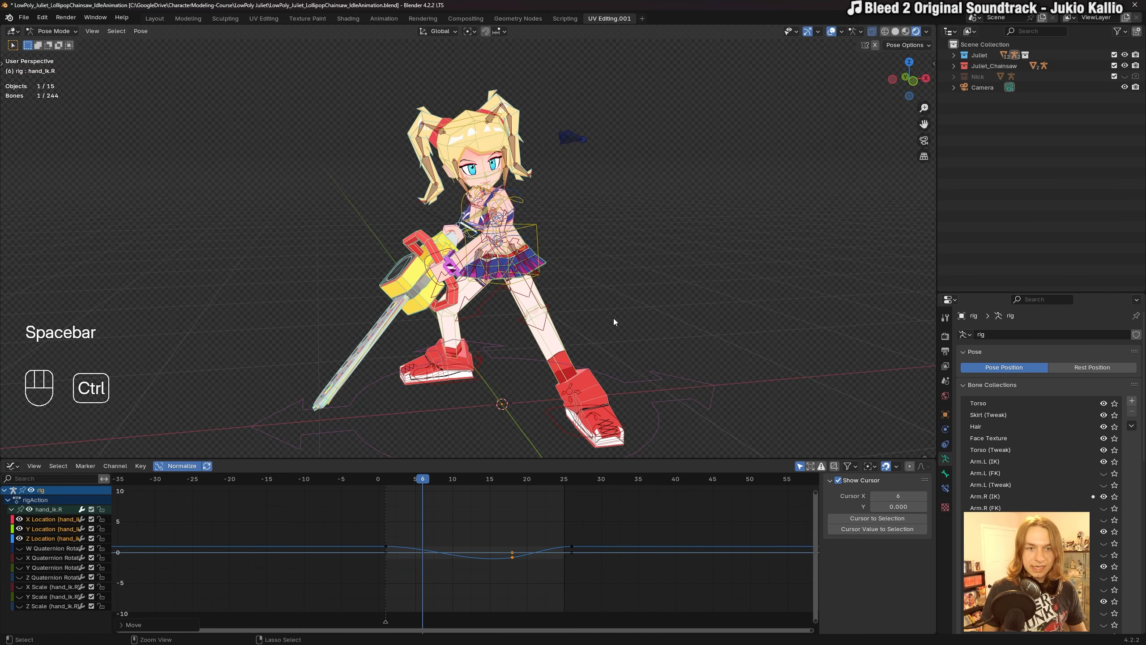
{"action": "key", "text": "ctrl+s"}
Select the left and right shoulder controls in a closer view, save the file and return to front view.
{"action": "middle_click_drag", "start_coordinate": [576, 283], "coordinate": [552, 226]}
{"action": "scroll", "coordinate": [511, 239], "scroll_direction": "up", "scroll_amount": 5}
{"action": "scroll", "coordinate": [552, 221], "scroll_direction": "up", "scroll_amount": 3}
{"action": "left_click", "coordinate": [559, 209]}
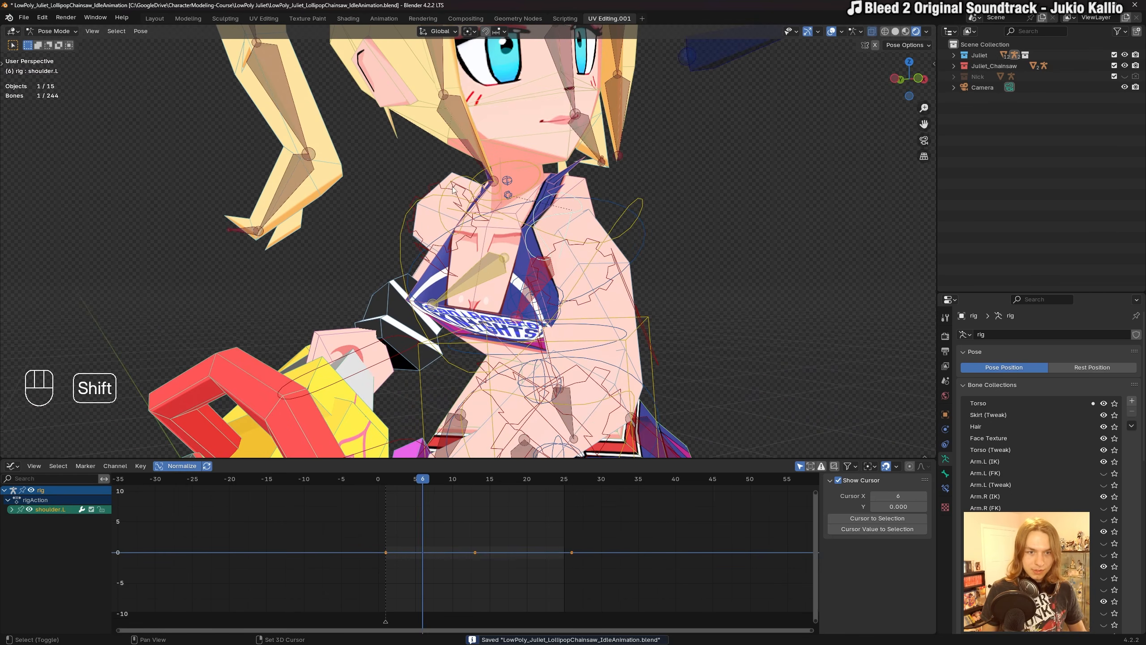
{"action": "middle_click_drag", "start_coordinate": [463, 194], "coordinate": [370, 228]}
{"action": "key", "text": "ctrl+s"}
{"action": "middle_click_drag", "start_coordinate": [644, 206], "coordinate": [566, 198]}
{"action": "key", "text": "ctrl+s"}
{"action": "middle_click_drag", "start_coordinate": [676, 232], "coordinate": [579, 231], "text": "alt"}
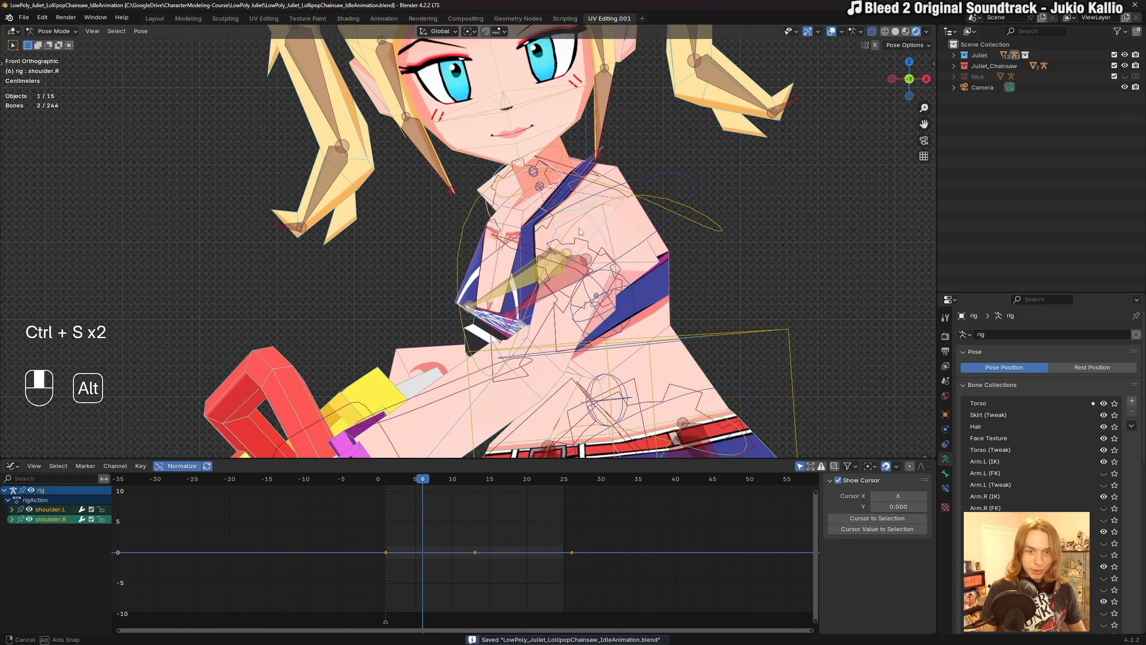
At frame 15, lower both shoulder controls about 0.01 m, rotate them slightly, and delete their keys at frame 13.
{"action": "left_click_drag", "start_coordinate": [406, 480], "coordinate": [490, 482]}
{"action": "key", "text": "g"}
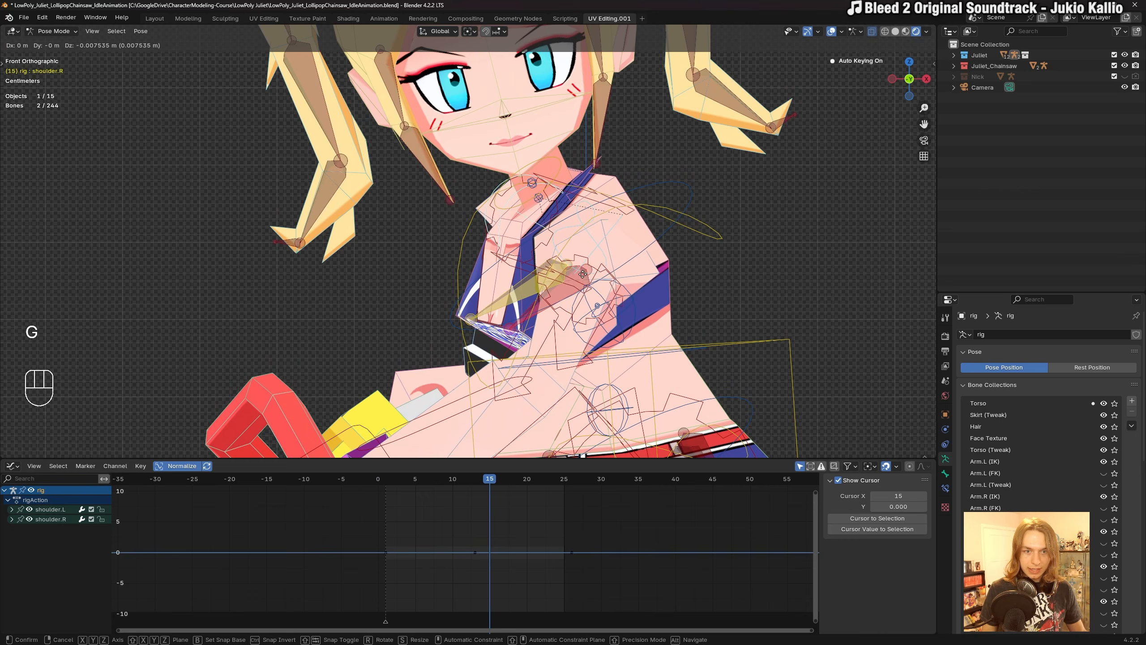
{"action": "left_click", "coordinate": [584, 279]}
{"action": "key", "text": "r"}
{"action": "key", "text": "r"}
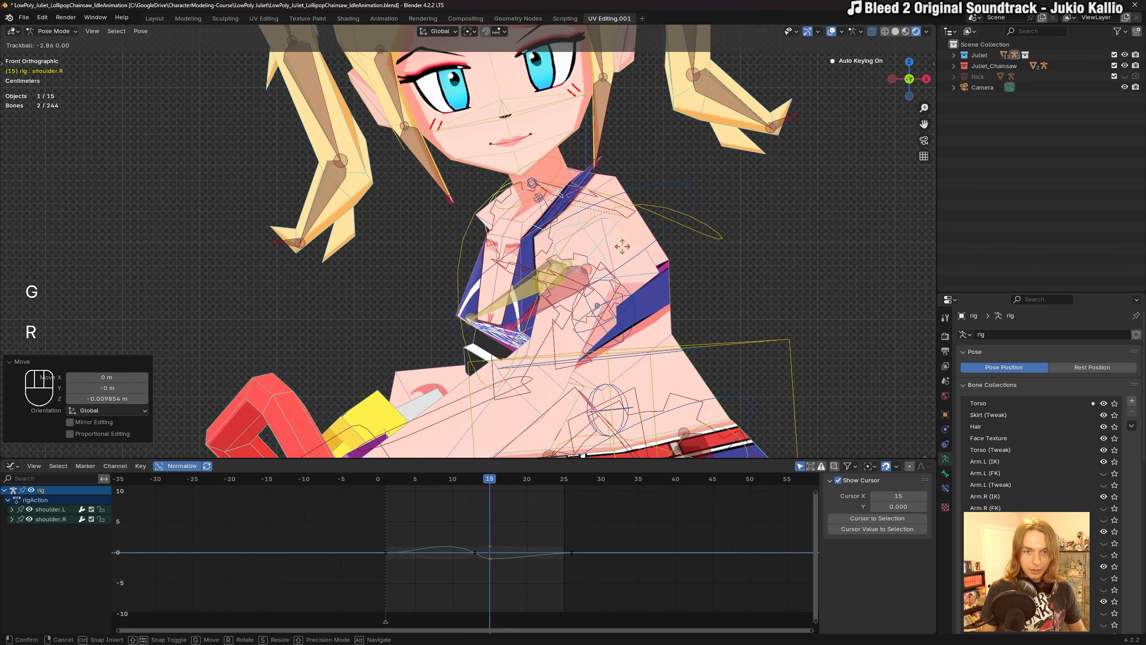
{"action": "left_click", "coordinate": [623, 249]}
{"action": "left_click_drag", "start_coordinate": [435, 515], "coordinate": [482, 567]}
{"action": "key", "text": "Delete"}
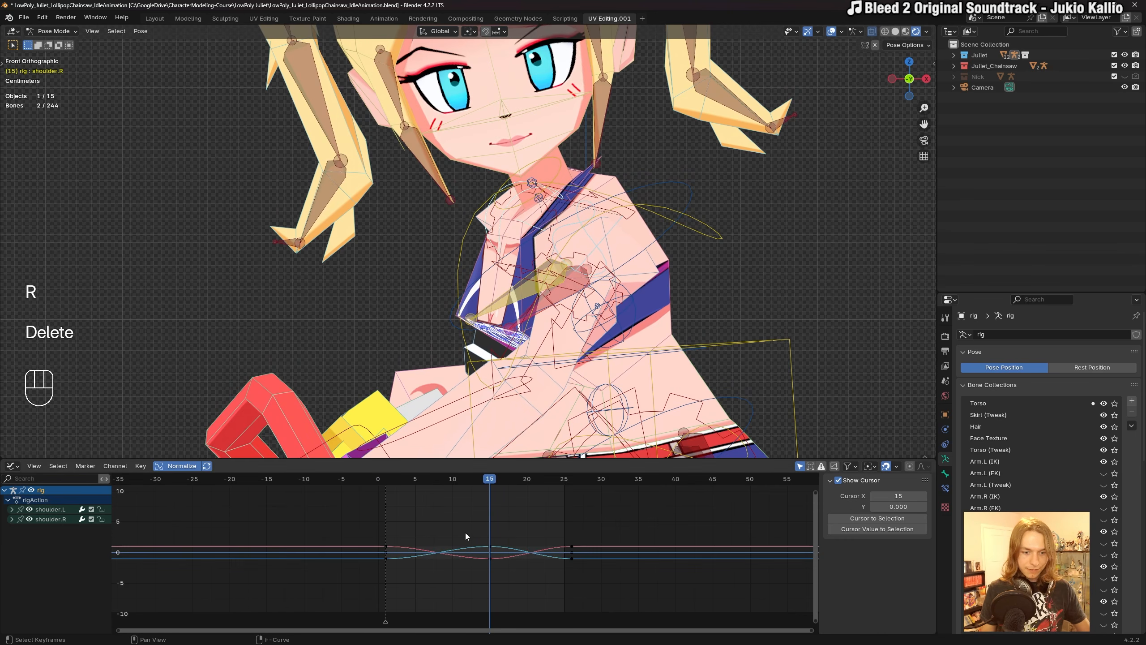
Preview the loop from frame 1 on the full character with the viewport overlays hidden.
{"action": "left_click", "coordinate": [386, 482]}
{"action": "scroll", "coordinate": [564, 336], "scroll_direction": "down", "scroll_amount": 5}
{"action": "middle_click_drag", "start_coordinate": [567, 341], "coordinate": [579, 337], "text": "shift"}
{"action": "key", "text": "space"}
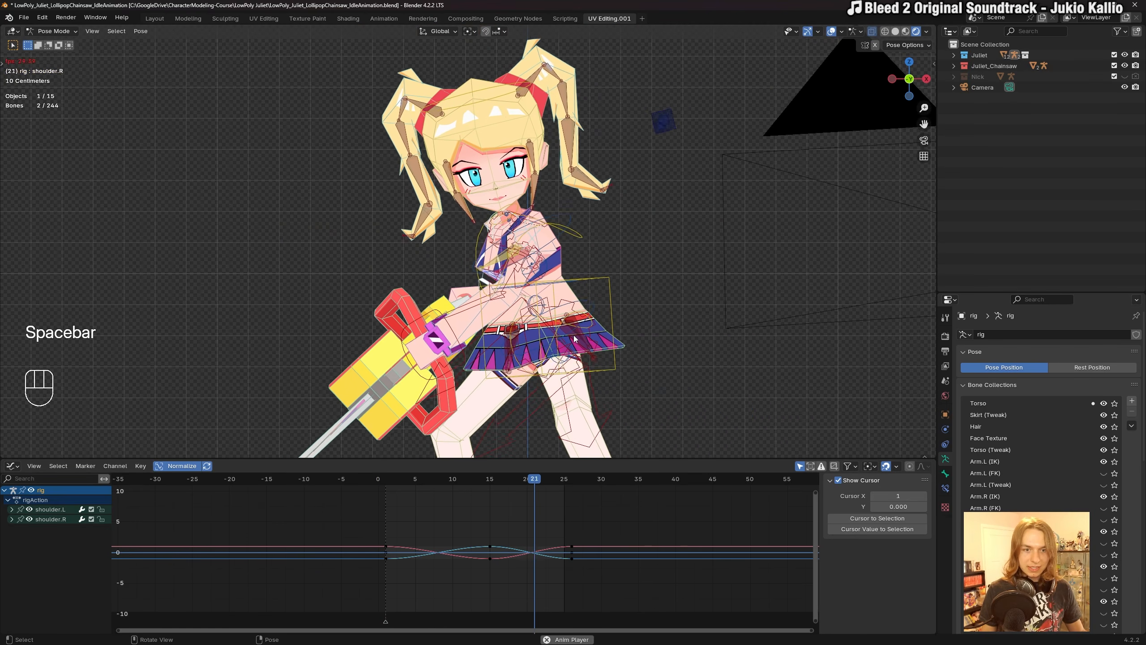
{"action": "key", "text": "shift+alt+z"}
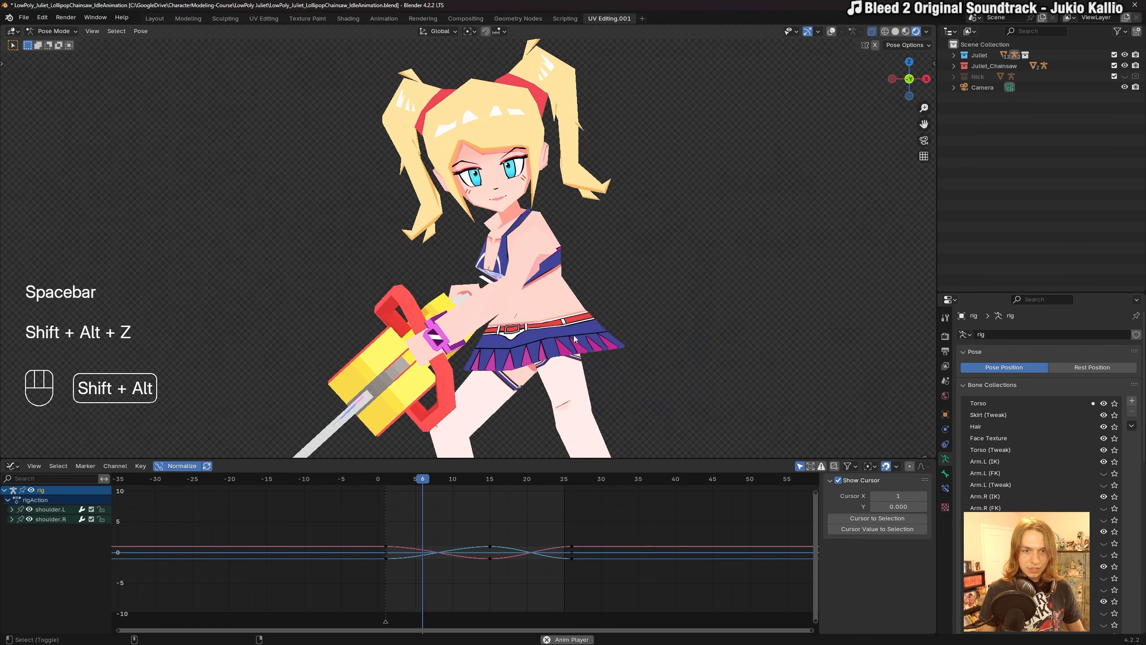
{"action": "key", "text": "space"}
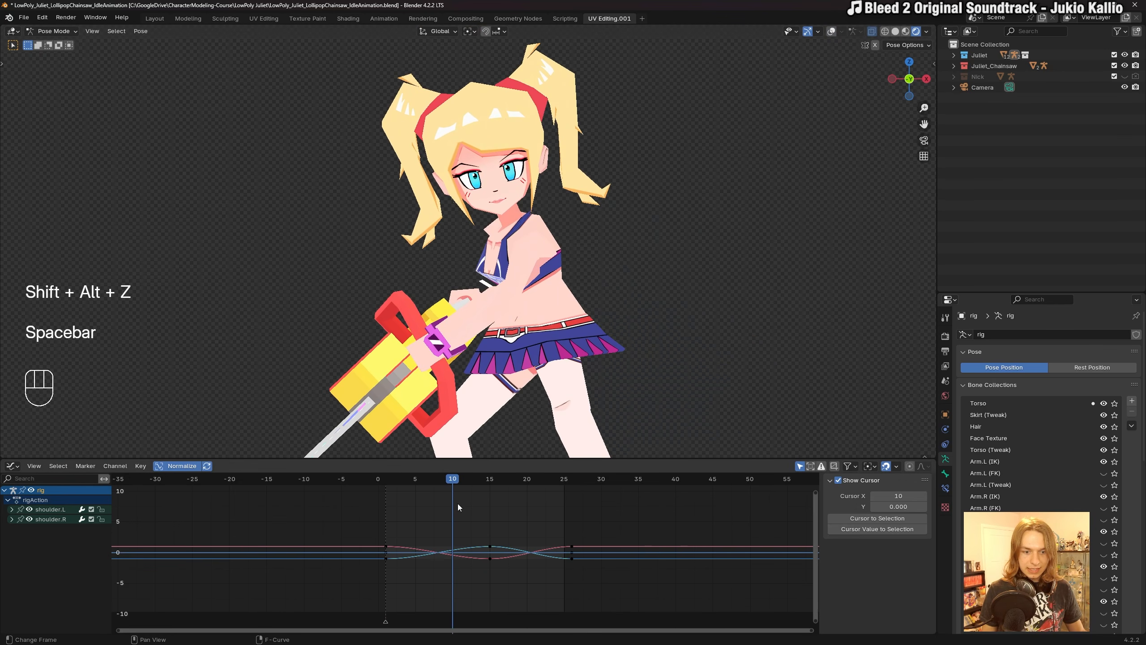
Move the shoulder keys from frame 15 to frame 17 and check the loop from the character's side.
{"action": "left_click_drag", "start_coordinate": [455, 503], "coordinate": [518, 586]}
{"action": "key", "text": "g"}
{"action": "key", "text": "space"}
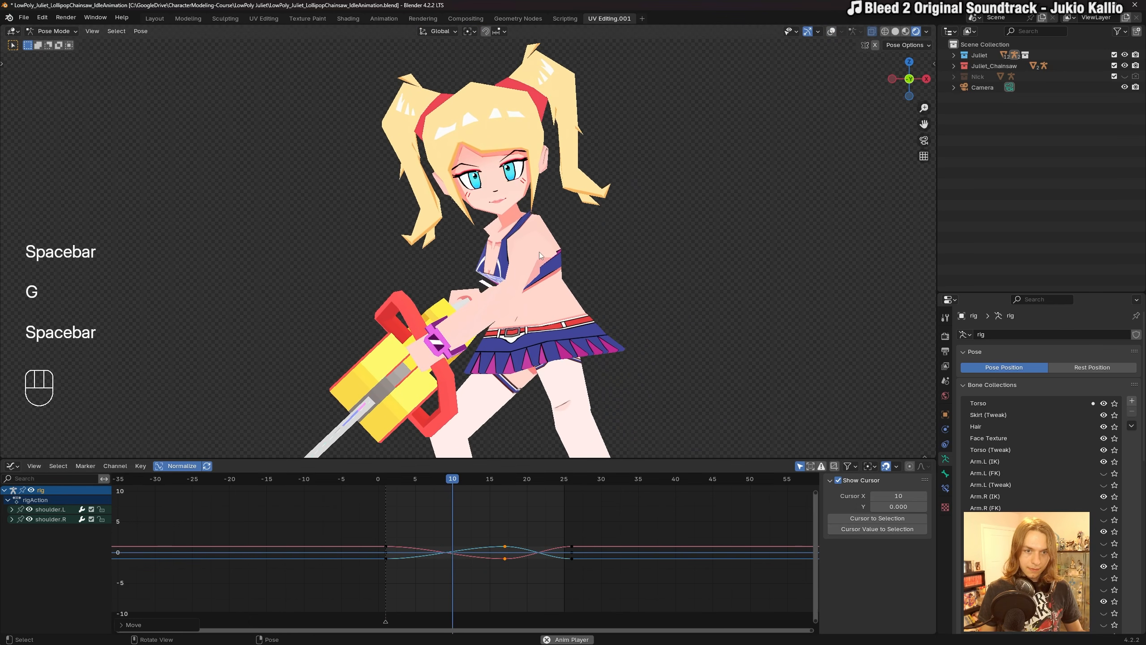
{"action": "left_click_drag", "start_coordinate": [539, 252], "coordinate": [630, 238]}
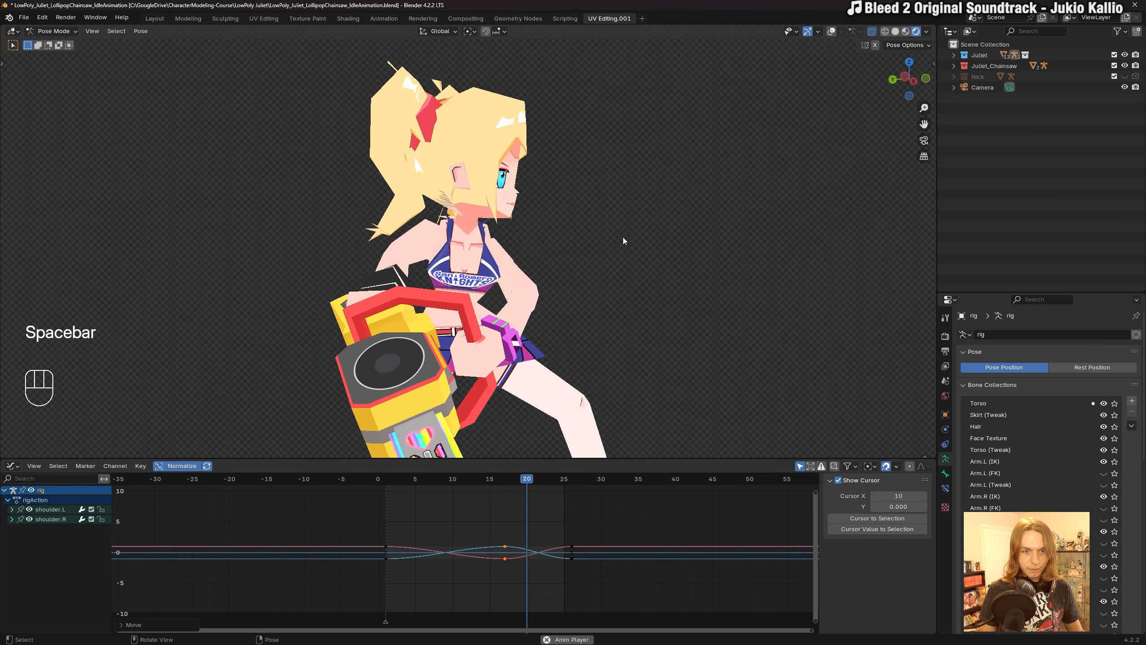
{"action": "scroll", "coordinate": [478, 251], "scroll_direction": "up", "scroll_amount": 5}
{"action": "key", "text": "space"}
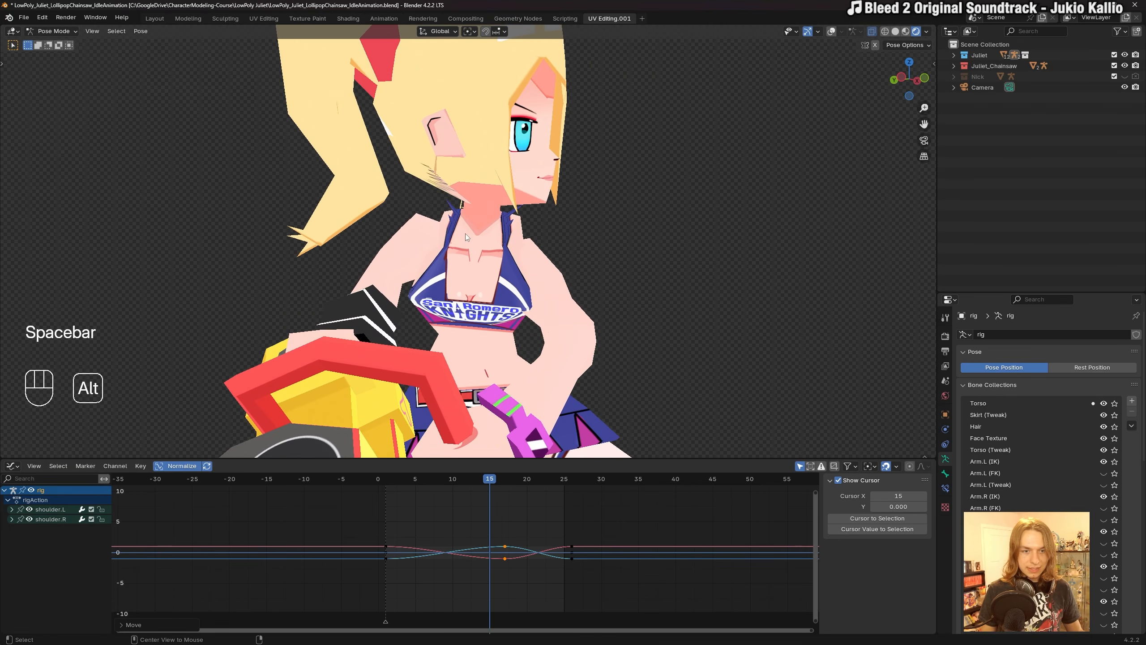
Show the overlays again, select the right shoulder control, scrub from frame 17 back to frame 5, and save the file.
{"action": "key", "text": "shift+alt+z"}
{"action": "left_click", "coordinate": [436, 220]}
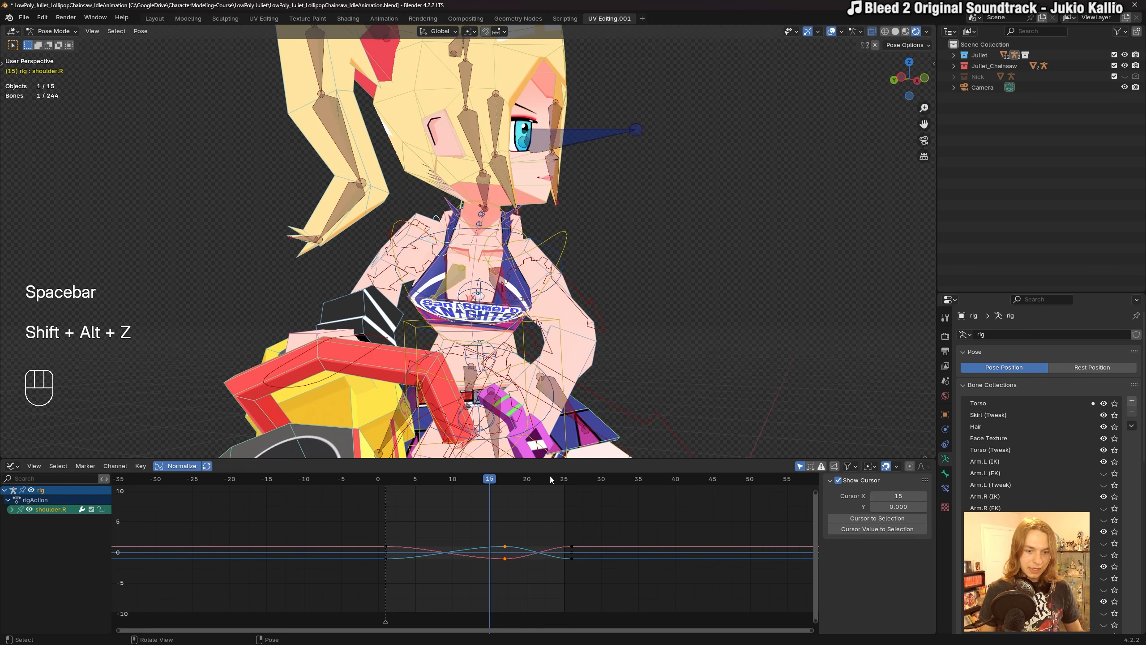
{"action": "left_click", "coordinate": [498, 479]}
{"action": "left_click", "coordinate": [505, 480]}
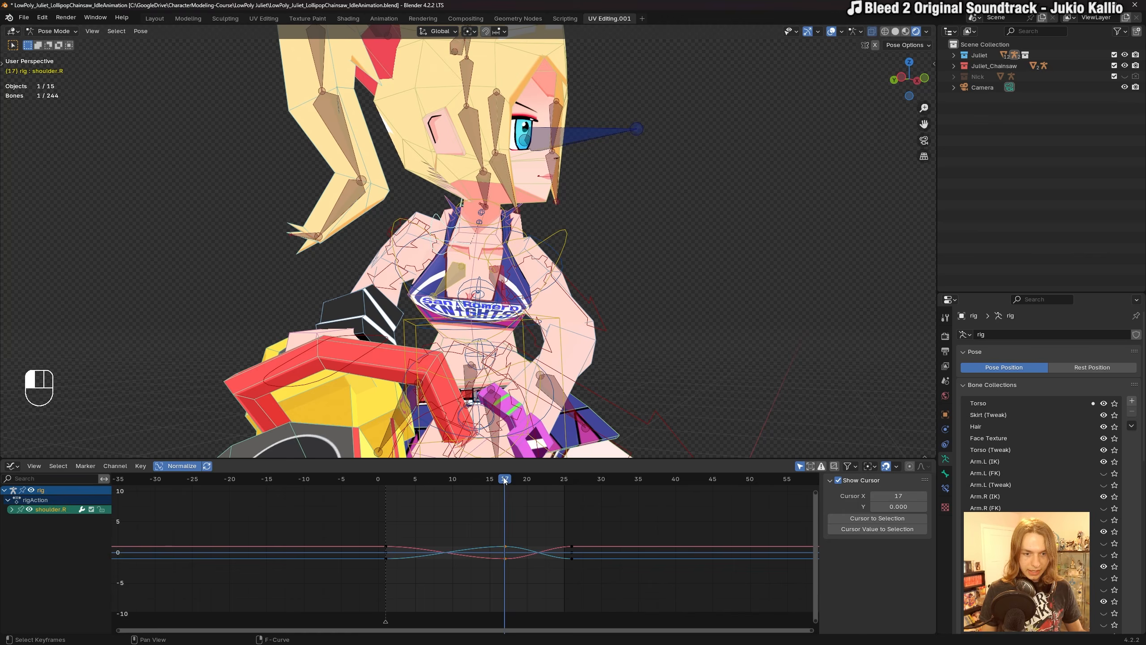
{"action": "left_click_drag", "start_coordinate": [504, 479], "coordinate": [423, 481]}
{"action": "key", "text": "ctrl+s"}
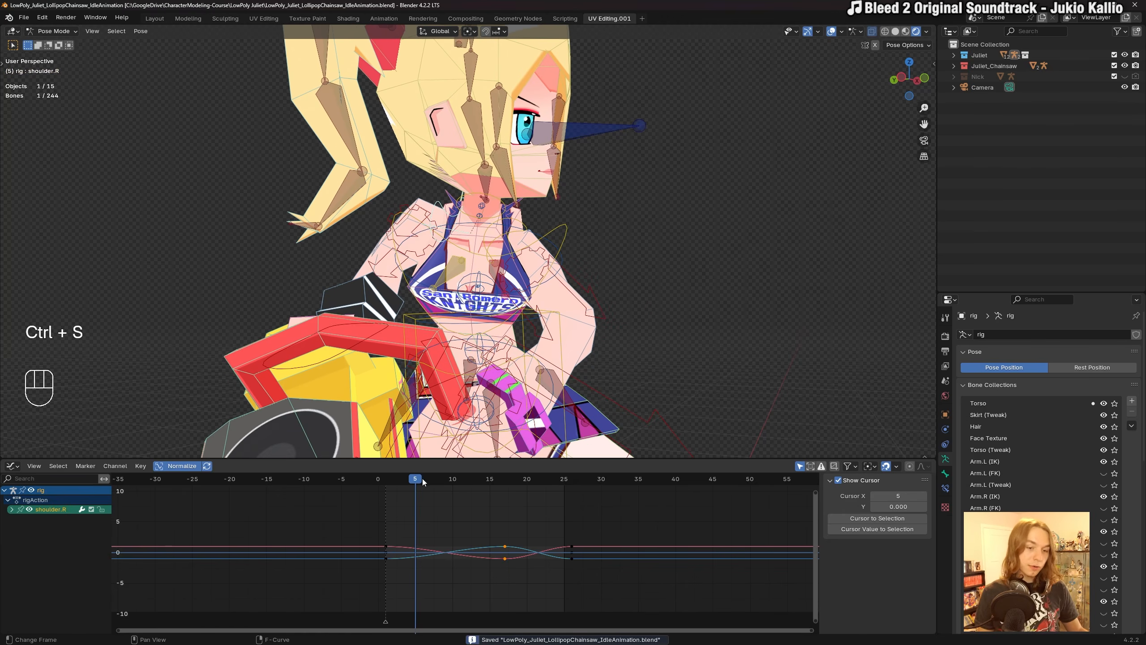
Preview the right shoulder's motion and insert a keyframe for it at frame 7.
{"action": "key", "text": "space"}
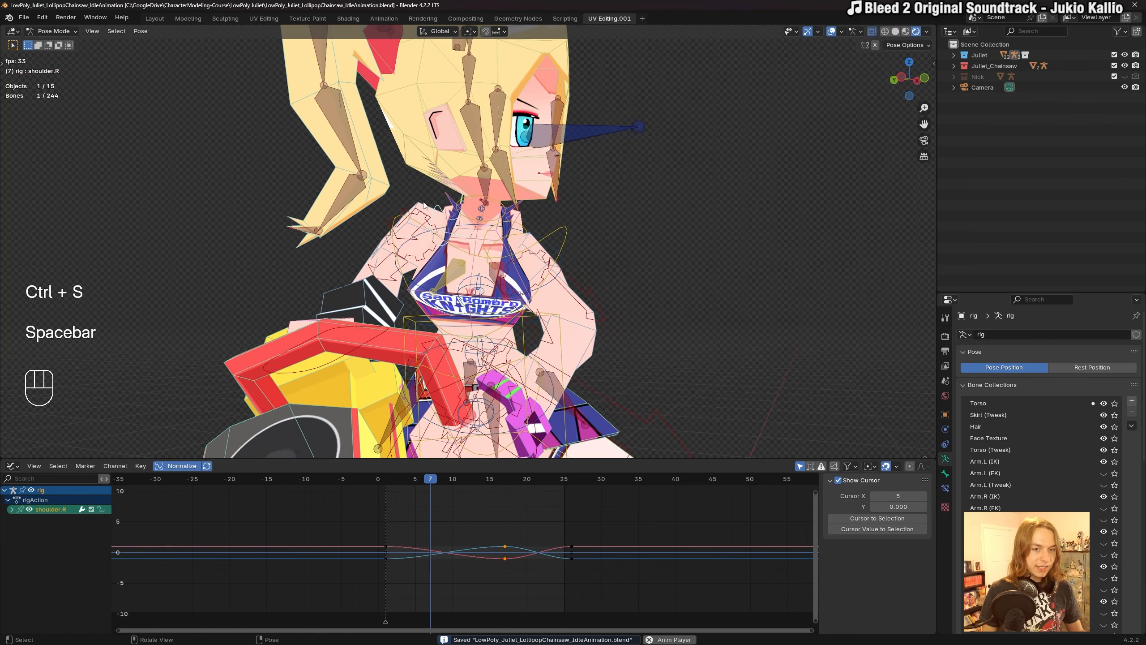
{"action": "key", "text": "space"}
{"action": "left_click", "coordinate": [478, 480]}
{"action": "left_click", "coordinate": [468, 499]}
{"action": "left_click_drag", "start_coordinate": [482, 480], "coordinate": [432, 484]}
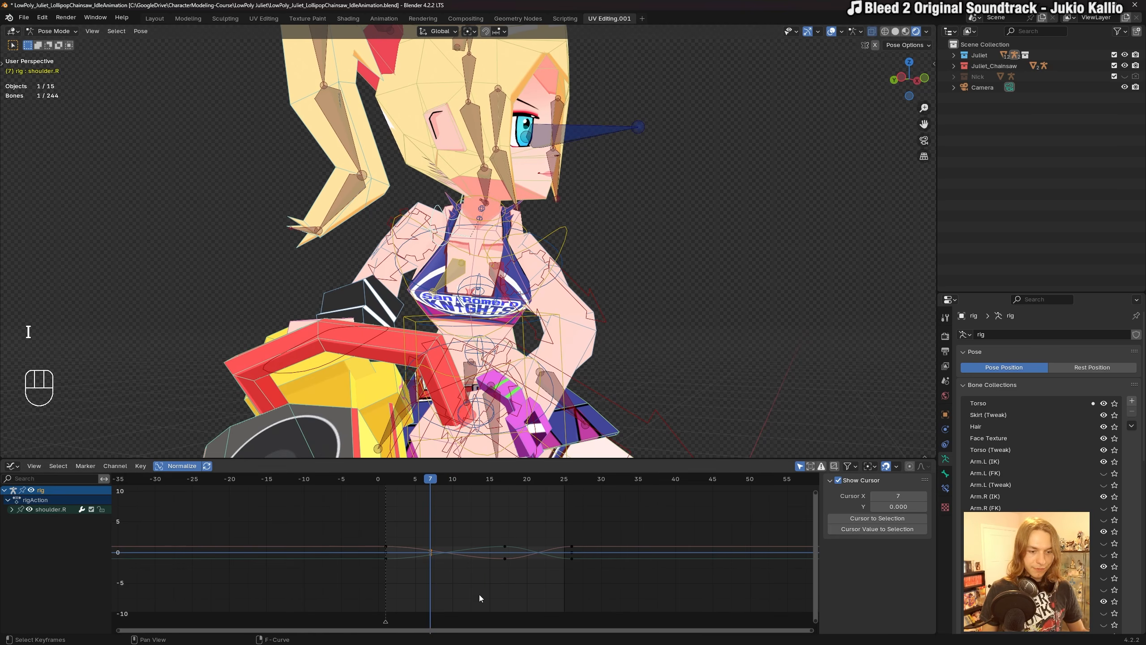
Copy the right shoulder's frame 7 keys to frame 17 and delete the keys at frame 7.
{"action": "left_click_drag", "start_coordinate": [465, 516], "coordinate": [397, 589]}
{"action": "key", "text": "ctrl+c"}
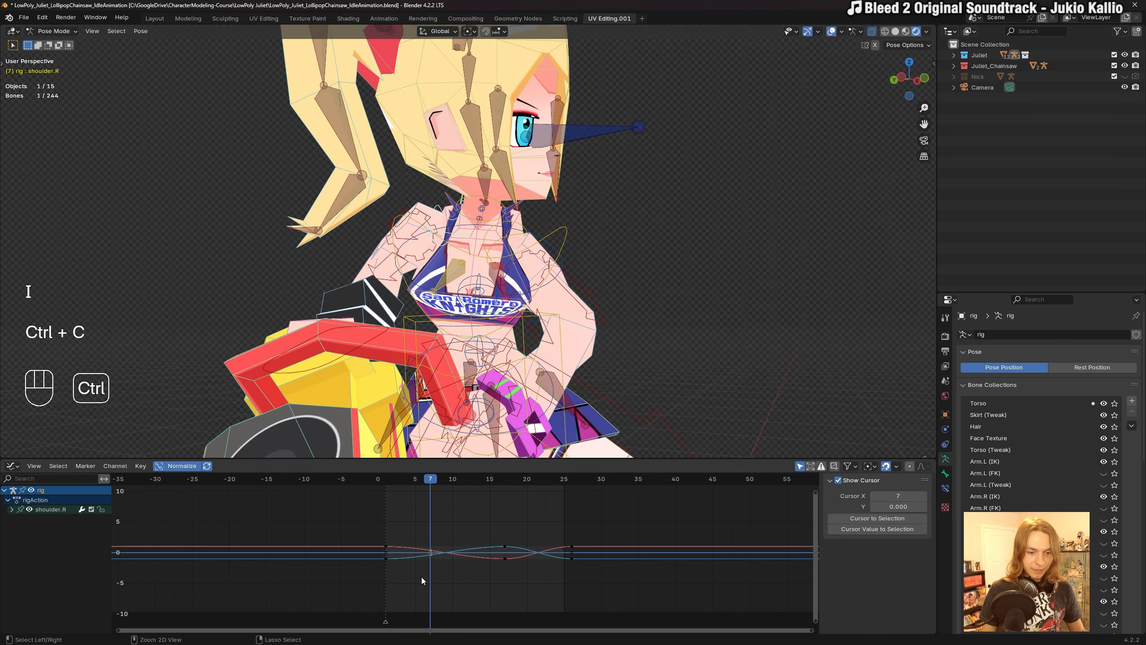
{"action": "left_click_drag", "start_coordinate": [442, 476], "coordinate": [508, 484]}
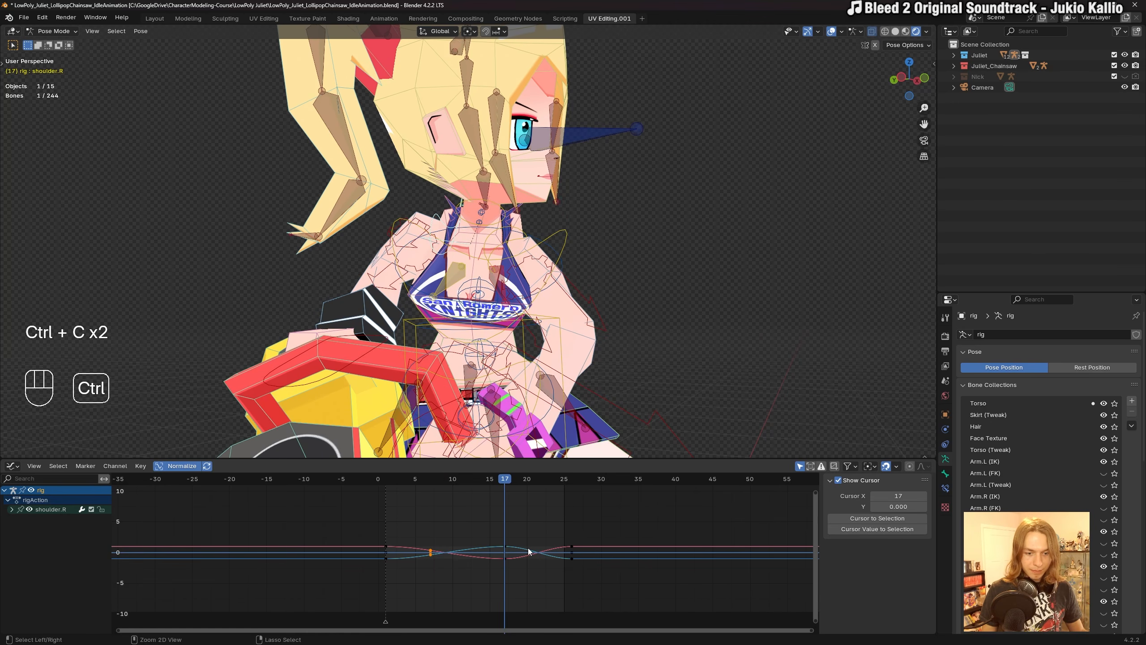
{"action": "key", "text": "ctrl+v"}
{"action": "key", "text": "Delete"}
{"action": "key", "text": "End"}
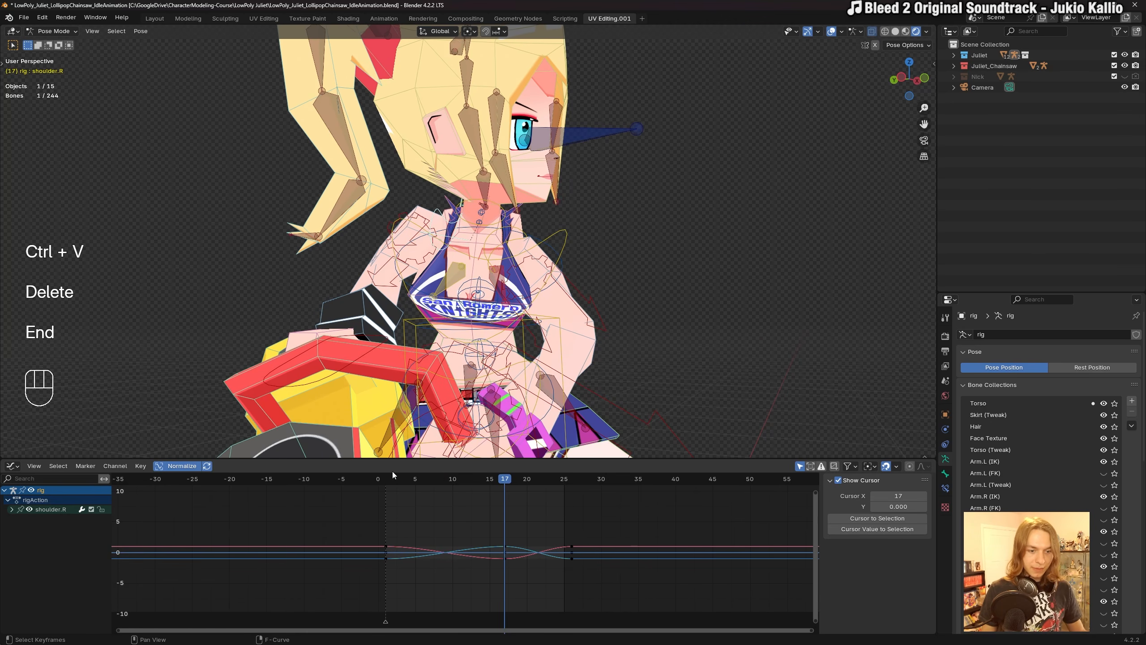
Play the loop without overlays from several angles and save the file.
{"action": "key", "text": "space"}
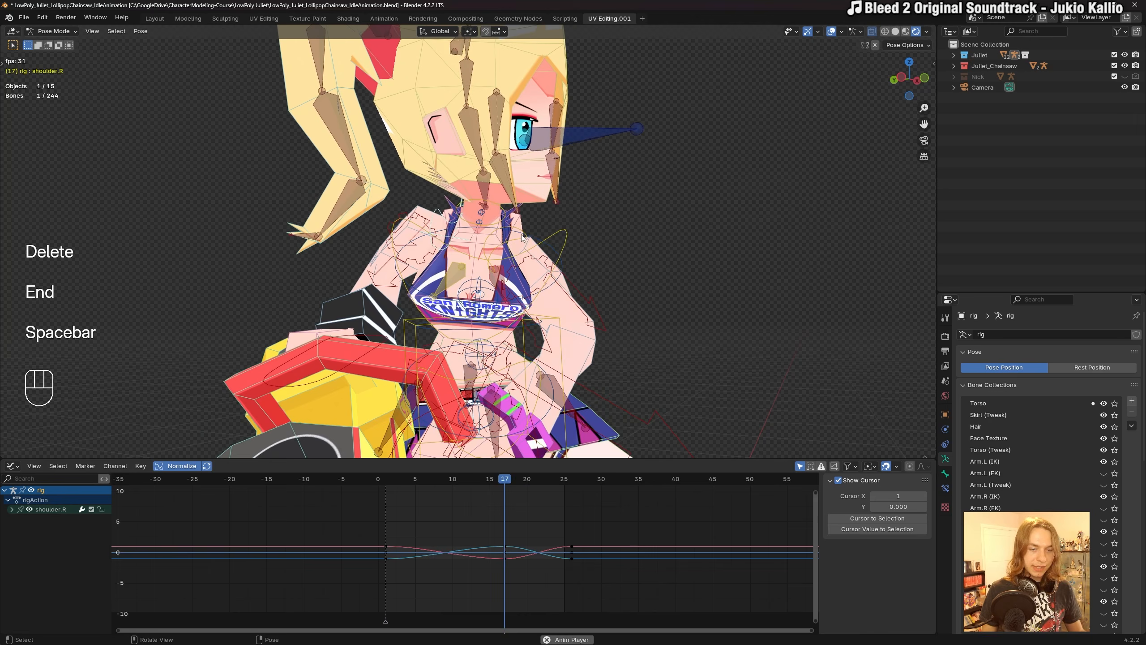
{"action": "key", "text": "shift+alt+z"}
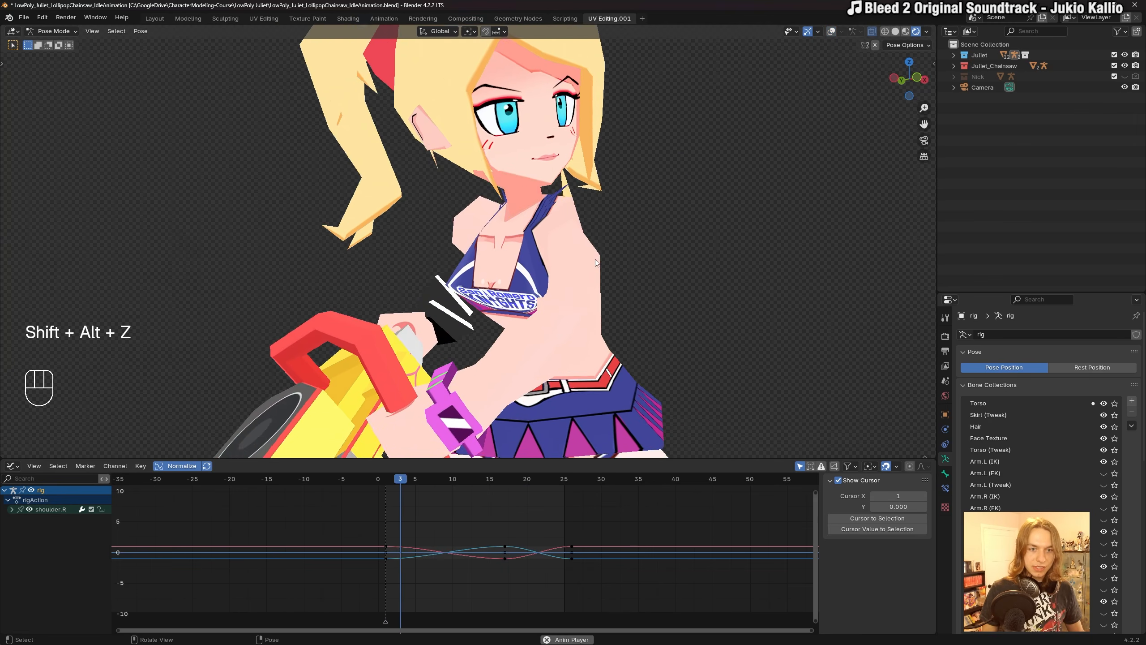
{"action": "scroll", "coordinate": [605, 259], "scroll_direction": "down", "scroll_amount": 3}
{"action": "middle_click_drag", "start_coordinate": [602, 263], "coordinate": [543, 262], "text": "shift"}
{"action": "key", "text": "ctrl+s"}
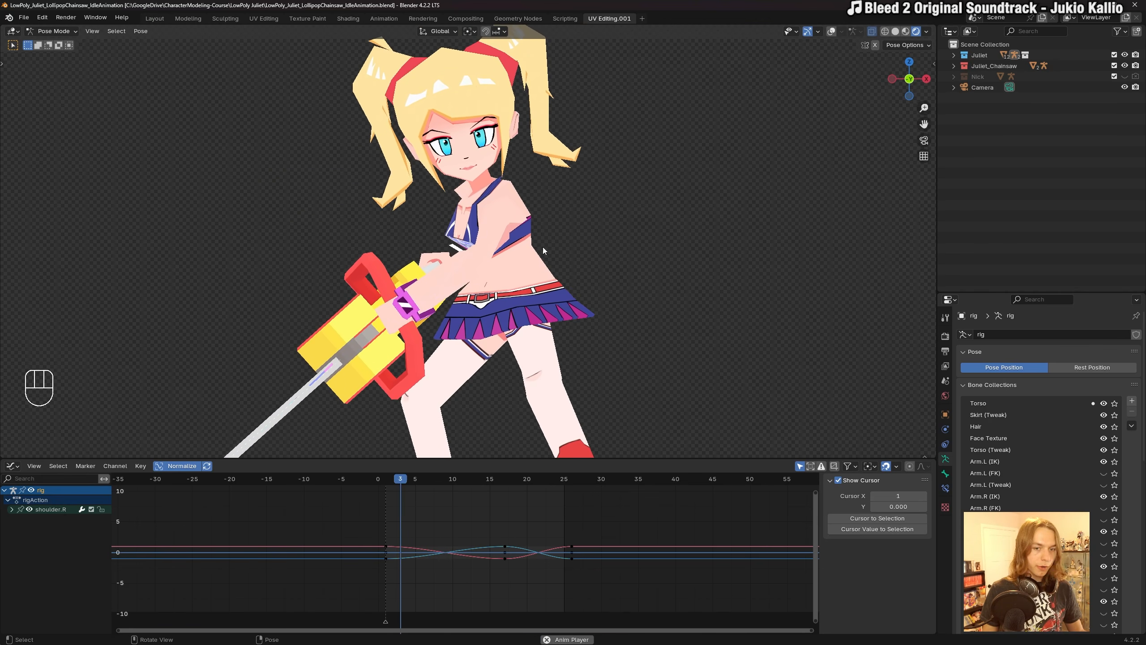
Stop playback, restore the overlays, and show the Torso tweak layer with Arm.L (IK), Leg.L (IK) and Root hidden.
{"action": "key", "text": "shift+alt+z"}
{"action": "key", "text": "space"}
{"action": "left_click", "coordinate": [564, 257]}
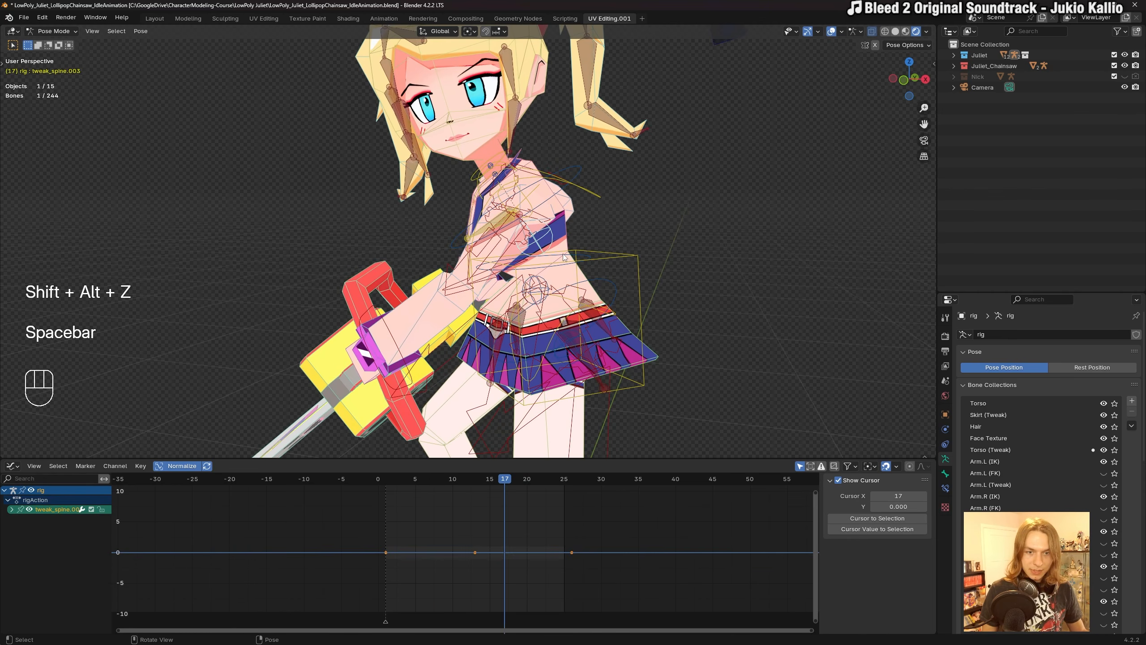
{"action": "key", "text": "n"}
{"action": "left_click", "coordinate": [858, 336]}
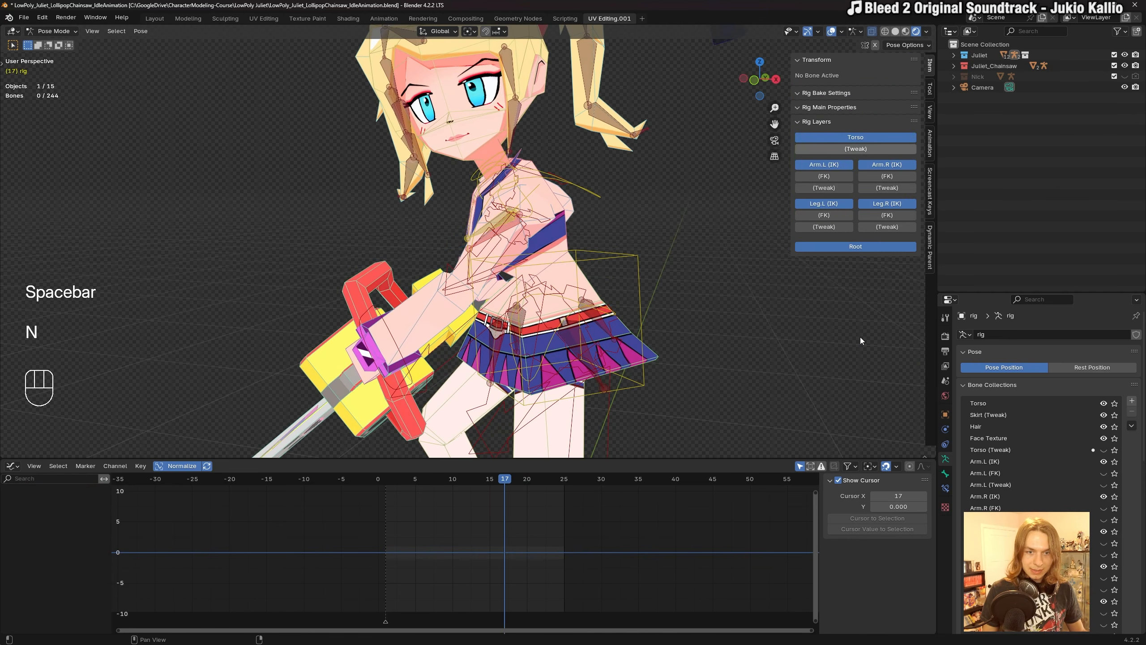
{"action": "left_click", "coordinate": [844, 153]}
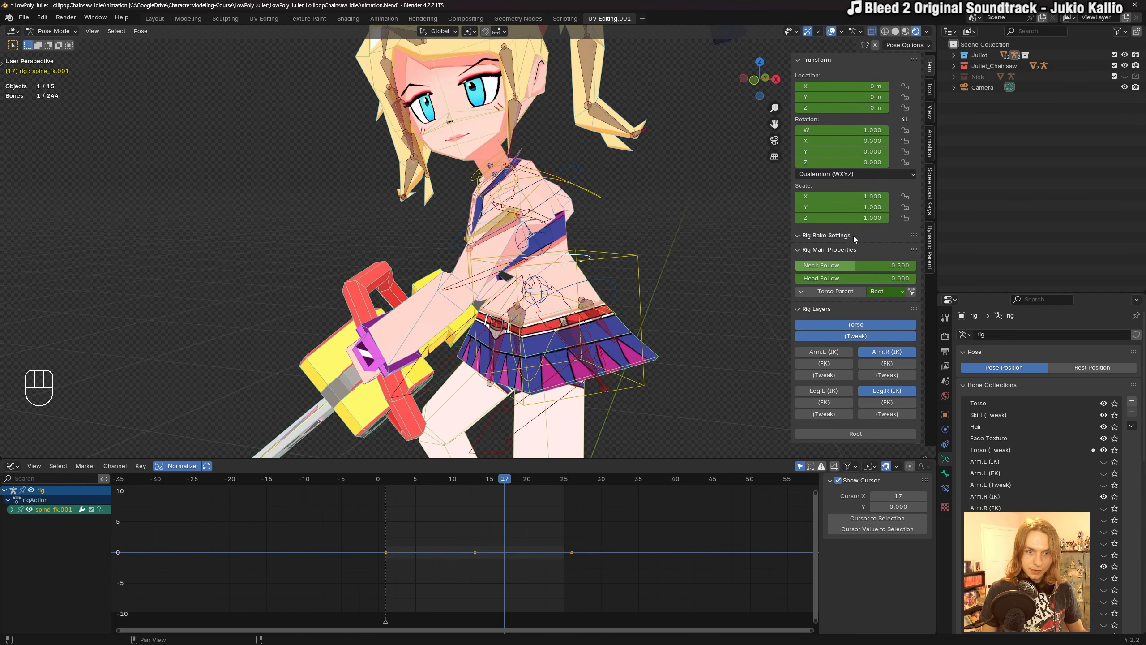
{"action": "key", "text": "n"}
Try rotating and moving the different spine controls at frame 17, undoing each attempt.
{"action": "key", "text": "r"}
{"action": "left_click", "coordinate": [695, 263]}
{"action": "key", "text": "ctrl+z"}
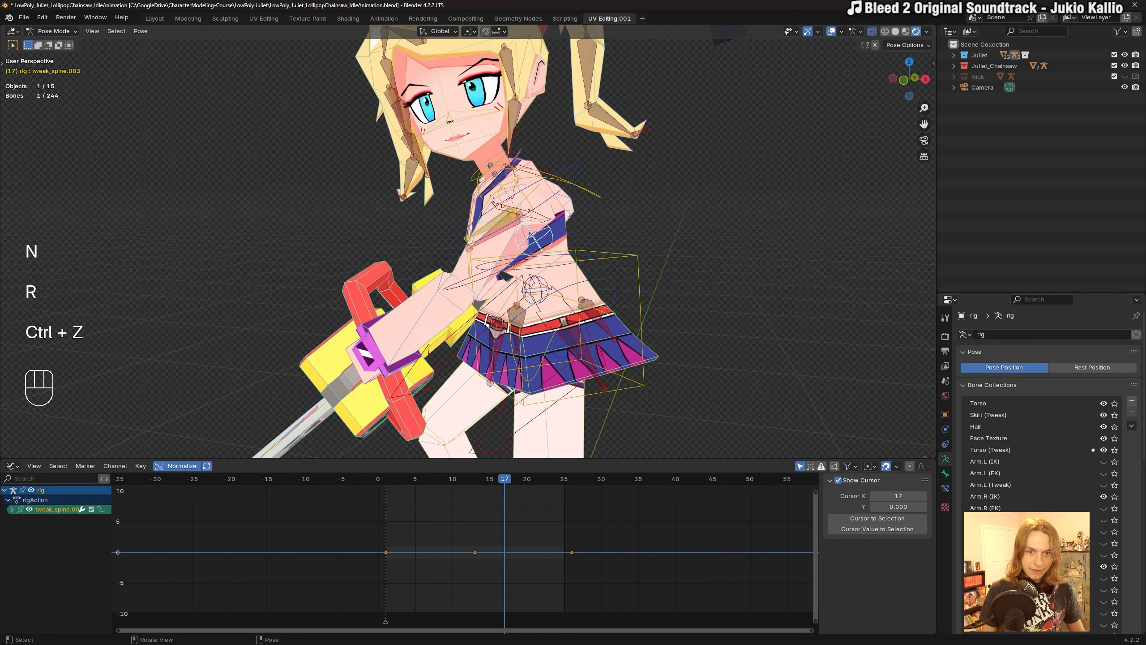
{"action": "key", "text": "r"}
{"action": "left_click", "coordinate": [586, 231]}
{"action": "key", "text": "ctrl+z"}
{"action": "key", "text": "g"}
{"action": "left_click", "coordinate": [560, 213]}
{"action": "key", "text": "ctrl+z"}
{"action": "key", "text": "r"}
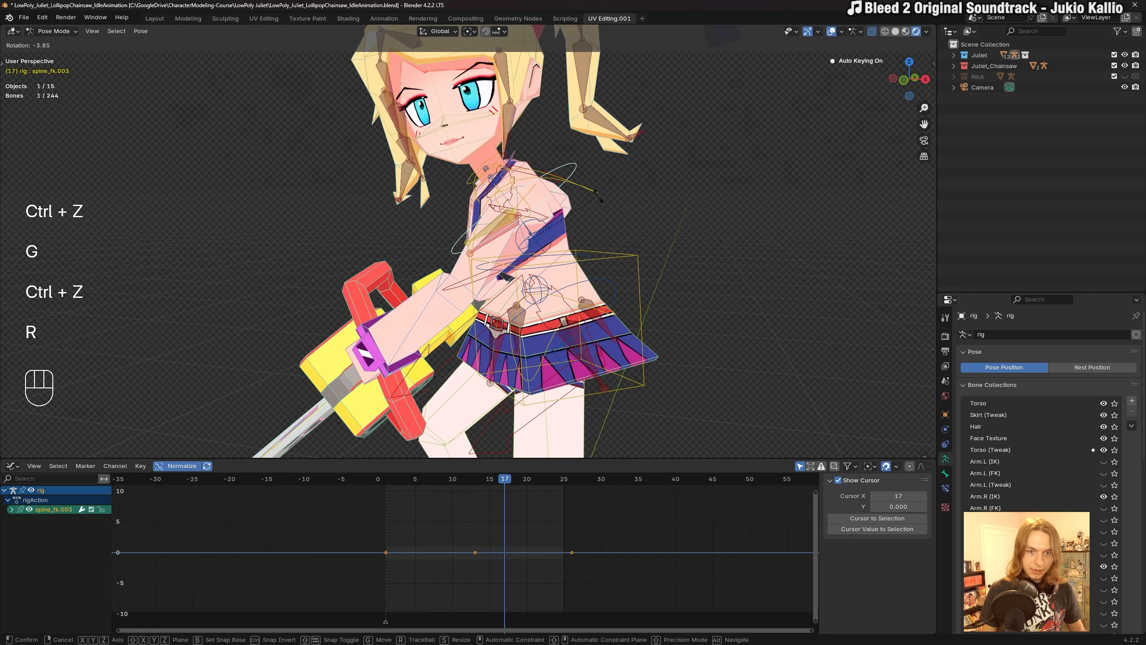
{"action": "left_click", "coordinate": [605, 226]}
{"action": "key", "text": "ctrl+z"}
Fit the keys in the Graph Editor, save the file, and select the spine_fk.003 control in front view.
{"action": "left_click", "coordinate": [520, 487]}
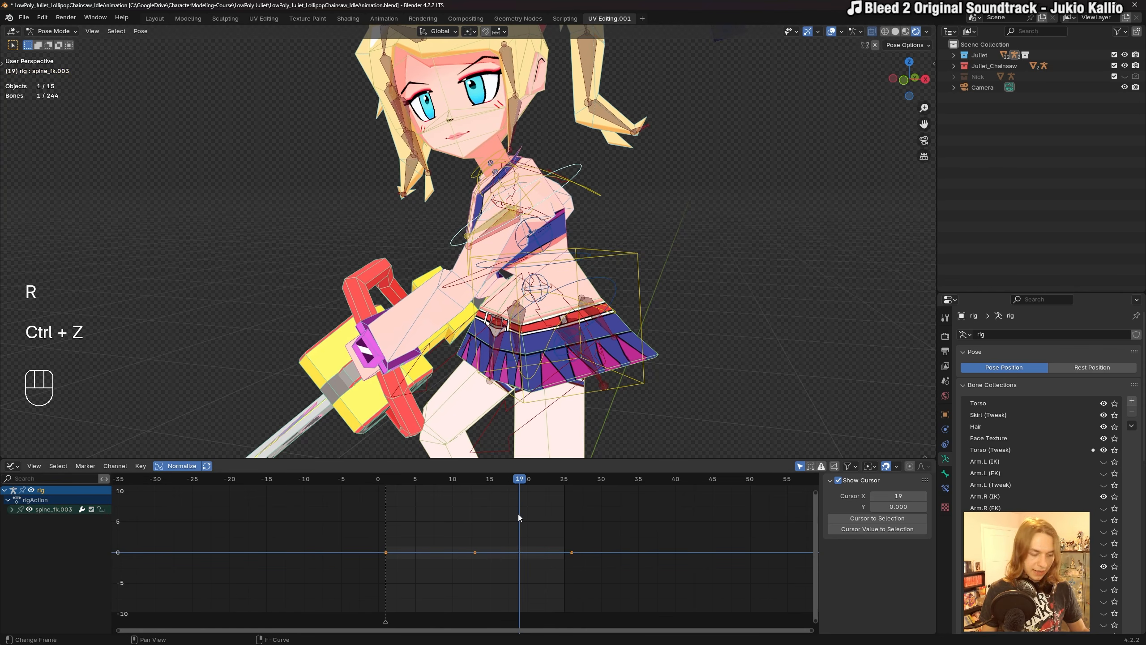
{"action": "key", "text": "Home"}
{"action": "key", "text": "ctrl+s"}
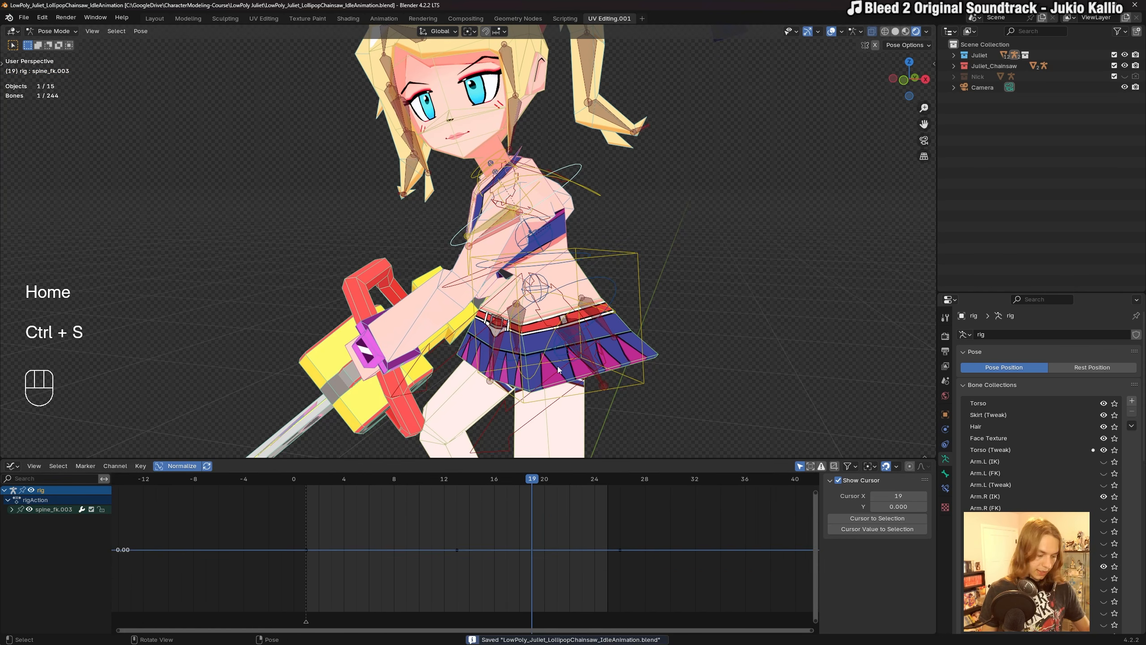
{"action": "left_click", "coordinate": [573, 166]}
{"action": "left_click", "coordinate": [577, 165]}
{"action": "middle_click_drag", "start_coordinate": [586, 173], "coordinate": [654, 222]}
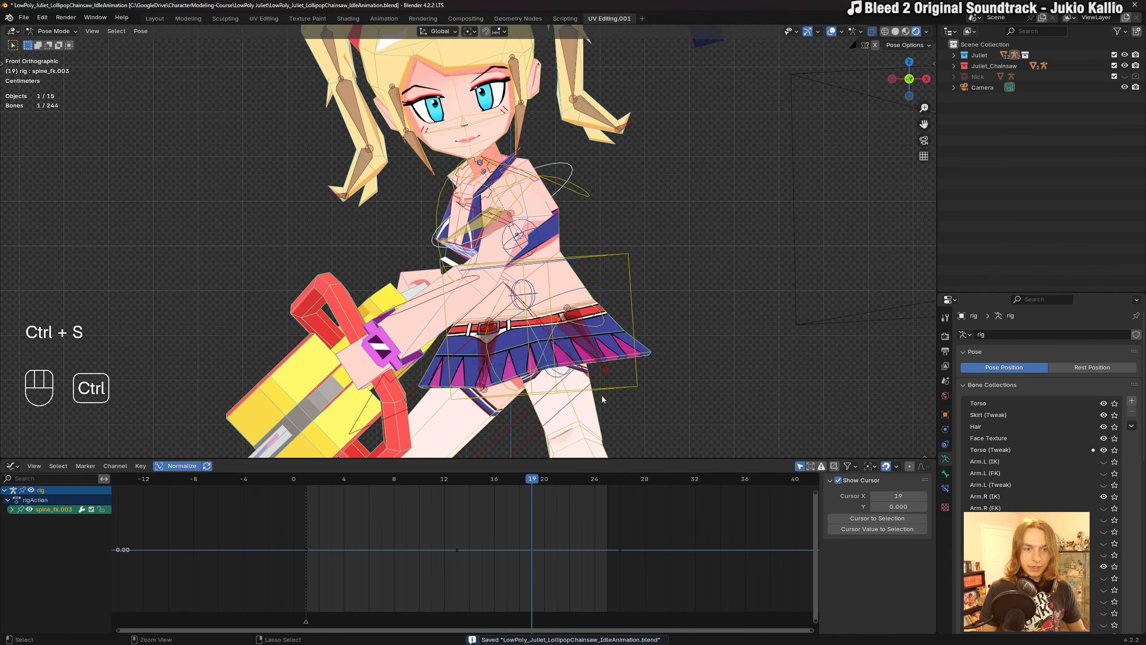
Rotate the spine_fk.003 control slightly at frame 1, redoing the first attempt.
{"action": "left_click_drag", "start_coordinate": [322, 482], "coordinate": [306, 481]}
{"action": "scroll", "coordinate": [579, 235], "scroll_direction": "down", "scroll_amount": 2}
{"action": "middle_click_drag", "start_coordinate": [580, 236], "coordinate": [580, 240], "text": "shift"}
{"action": "key", "text": "r"}
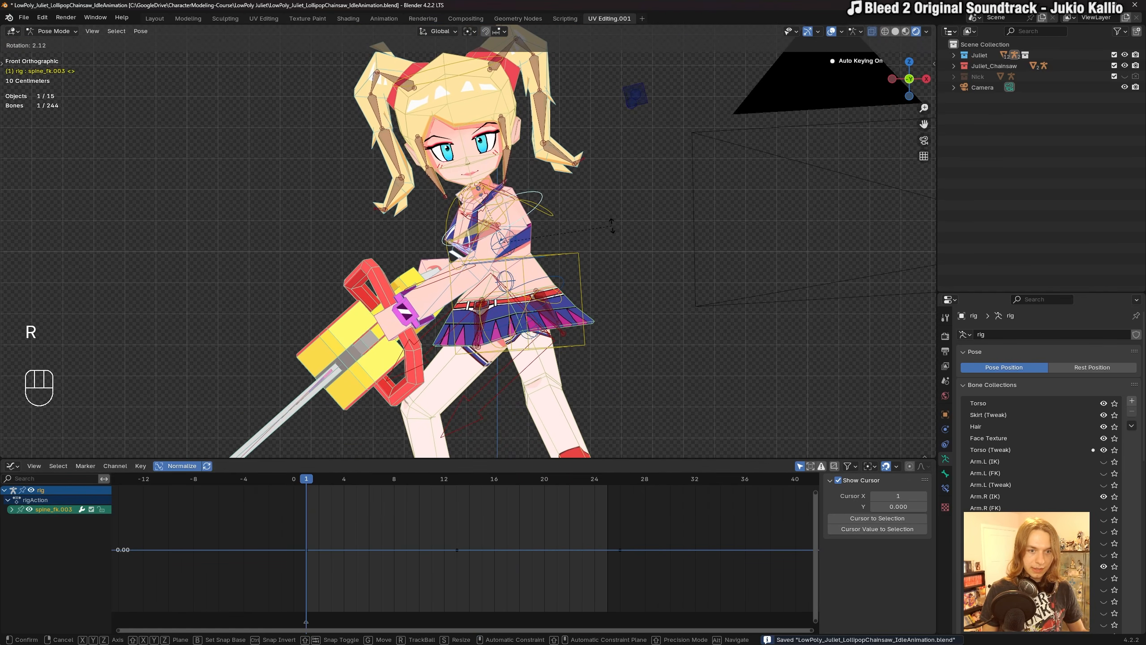
{"action": "left_click", "coordinate": [613, 224]}
{"action": "key", "text": "ctrl+z"}
{"action": "key", "text": "r"}
{"action": "left_click", "coordinate": [619, 216]}
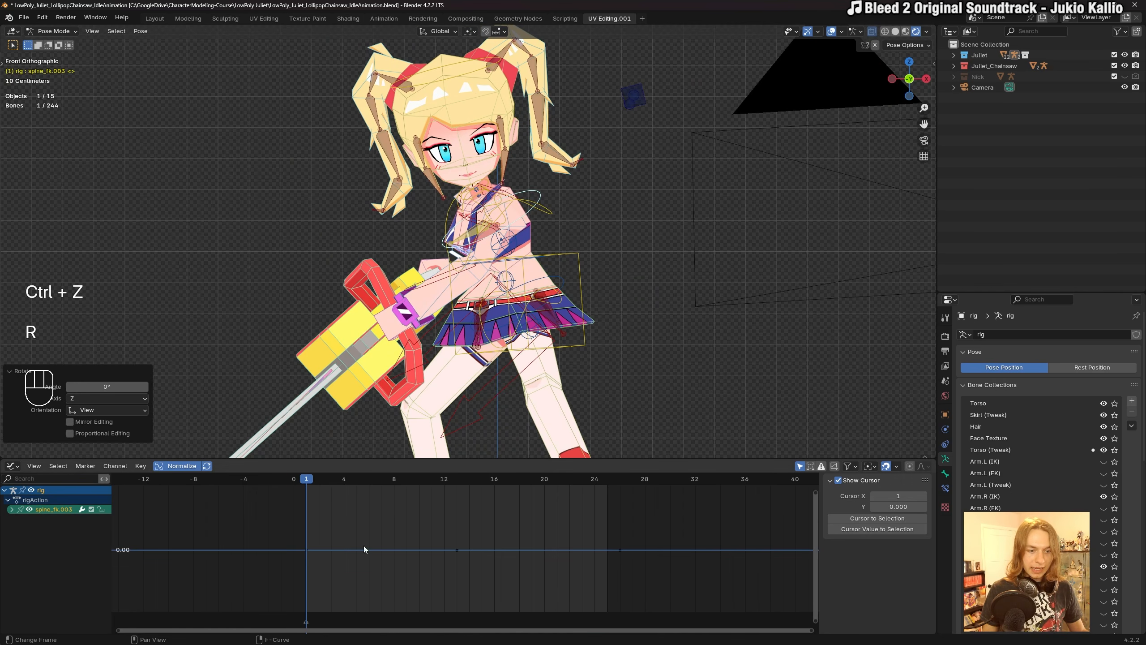
{"action": "left_click", "coordinate": [363, 548]}
Rotate the spine_fk.003 control by about -2.76° at frame 13.
{"action": "left_click_drag", "start_coordinate": [319, 481], "coordinate": [460, 491]}
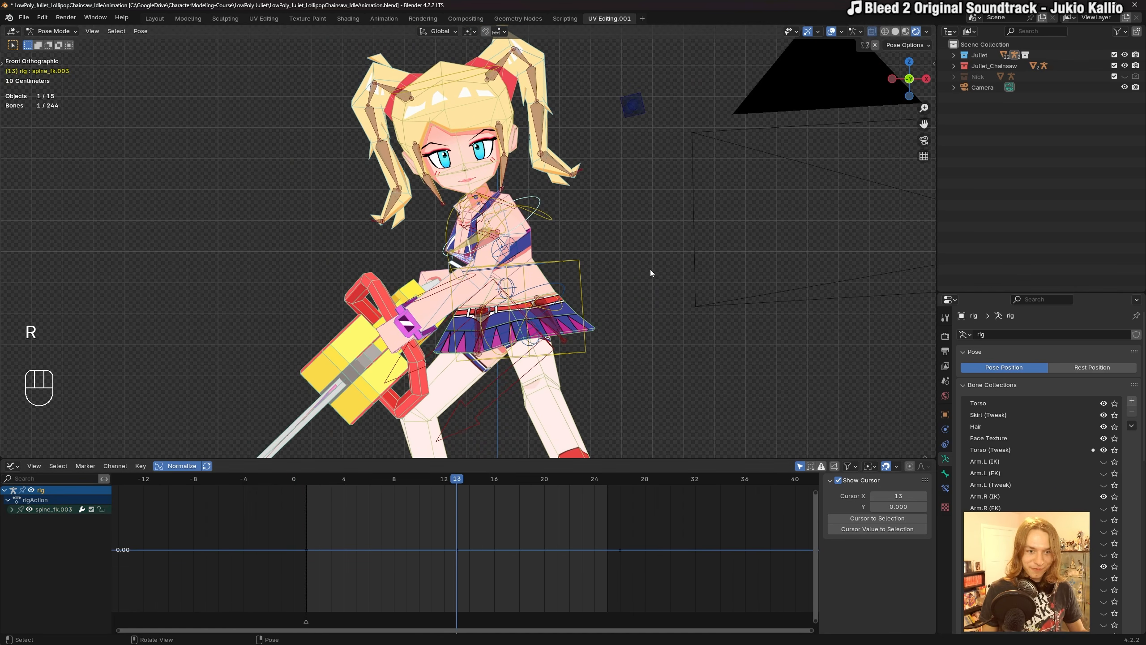
{"action": "key", "text": "r"}
{"action": "left_click", "coordinate": [584, 223]}
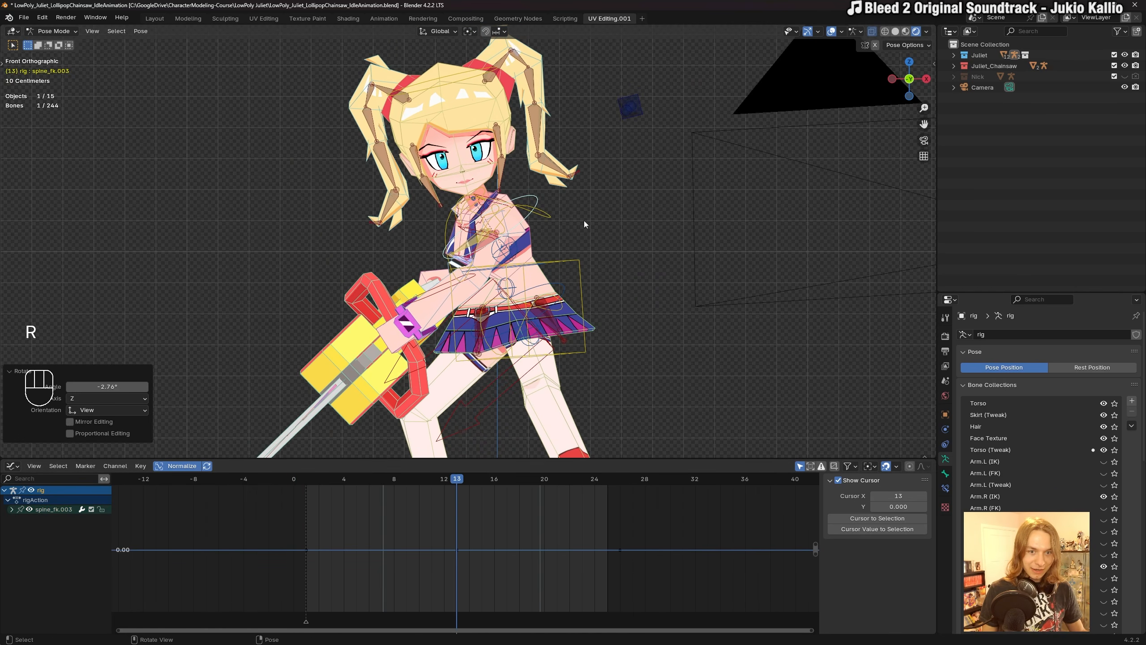
Fit the spine_fk.003 curves in the Graph Editor and move their keys from frame 13 to frame 16.
{"action": "left_click", "coordinate": [547, 217]}
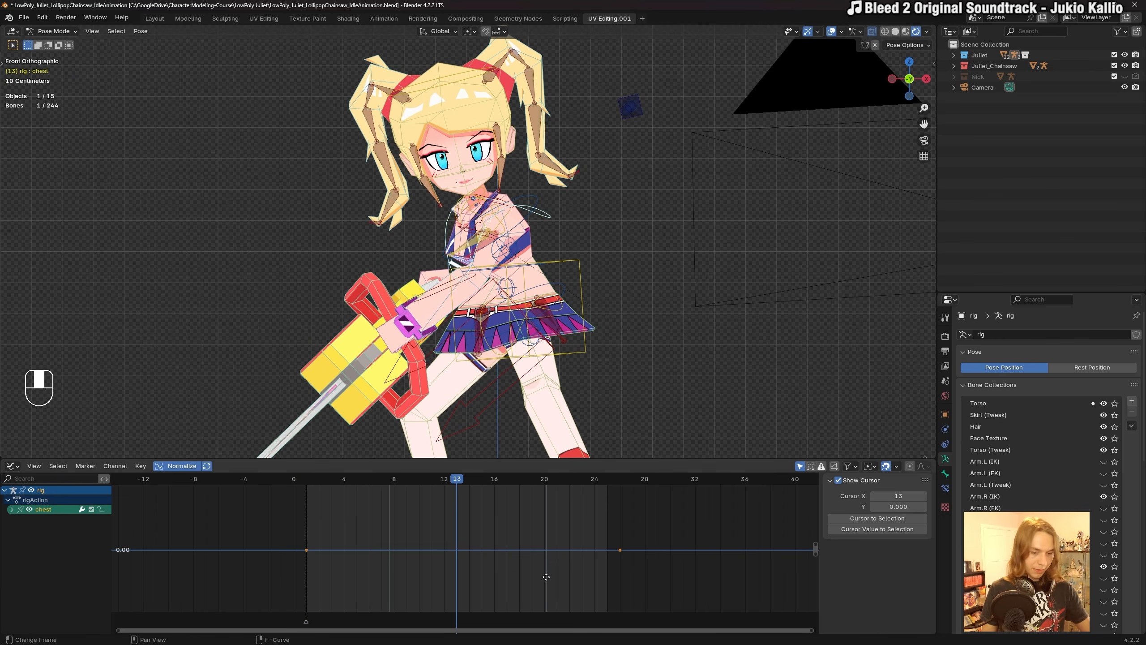
{"action": "key", "text": "Home"}
{"action": "left_click", "coordinate": [441, 561]}
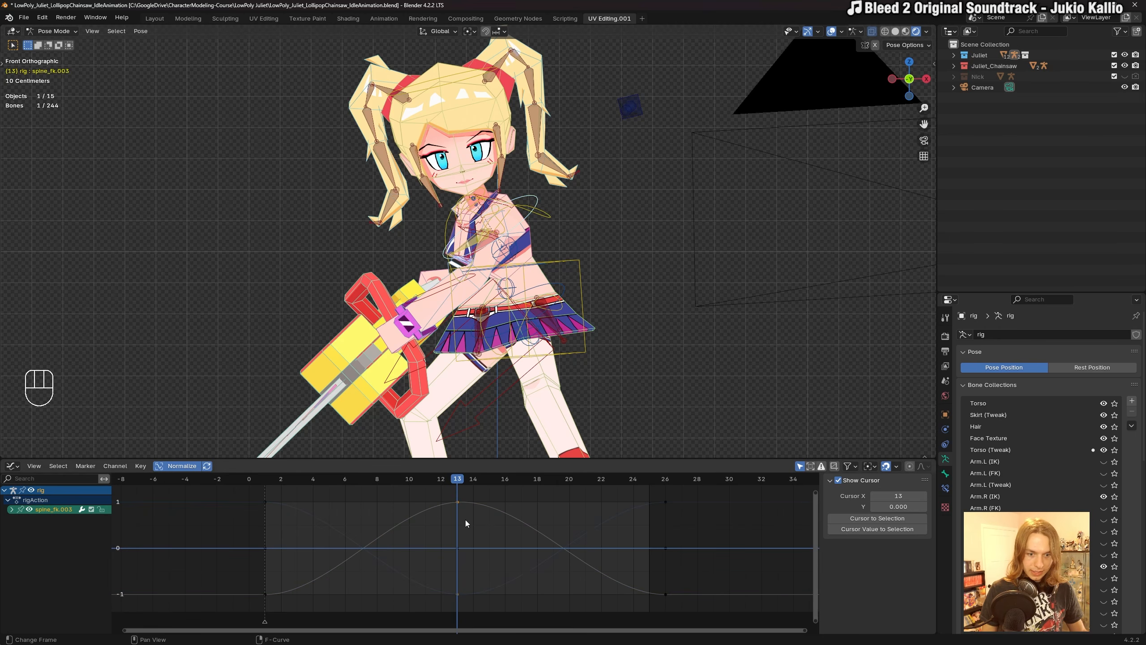
{"action": "left_click_drag", "start_coordinate": [522, 500], "coordinate": [442, 603]}
{"action": "key", "text": "g"}
{"action": "left_click", "coordinate": [541, 570]}
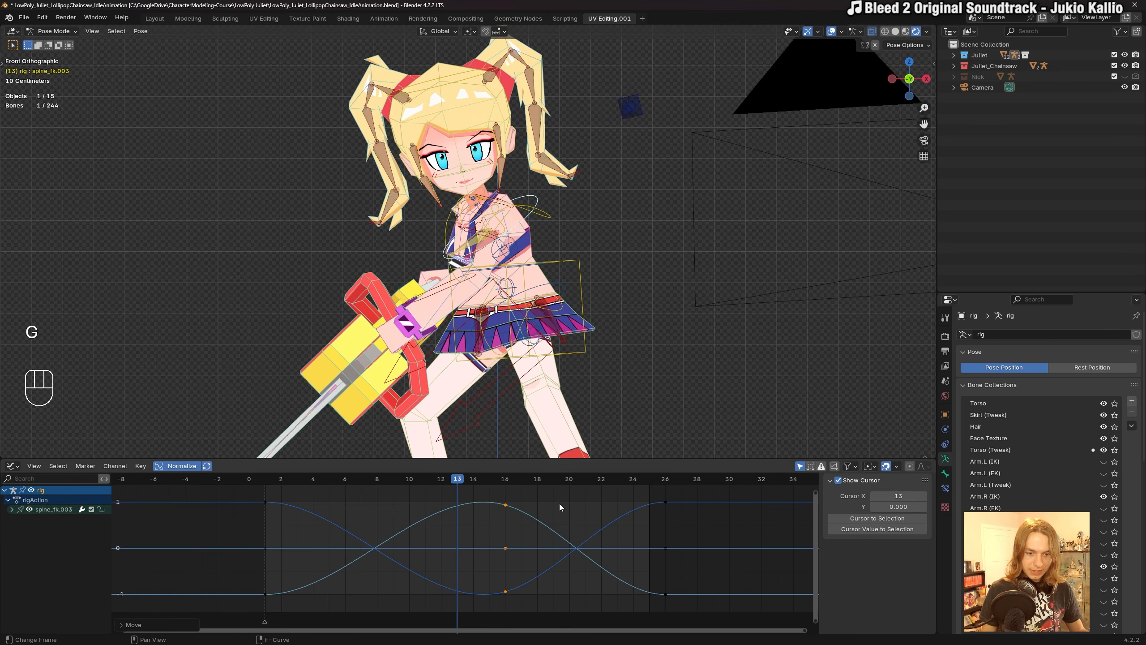
Play the idle loop with overlays hidden, save the file, then restore the overlays and clear the bone selection.
{"action": "key", "text": "space"}
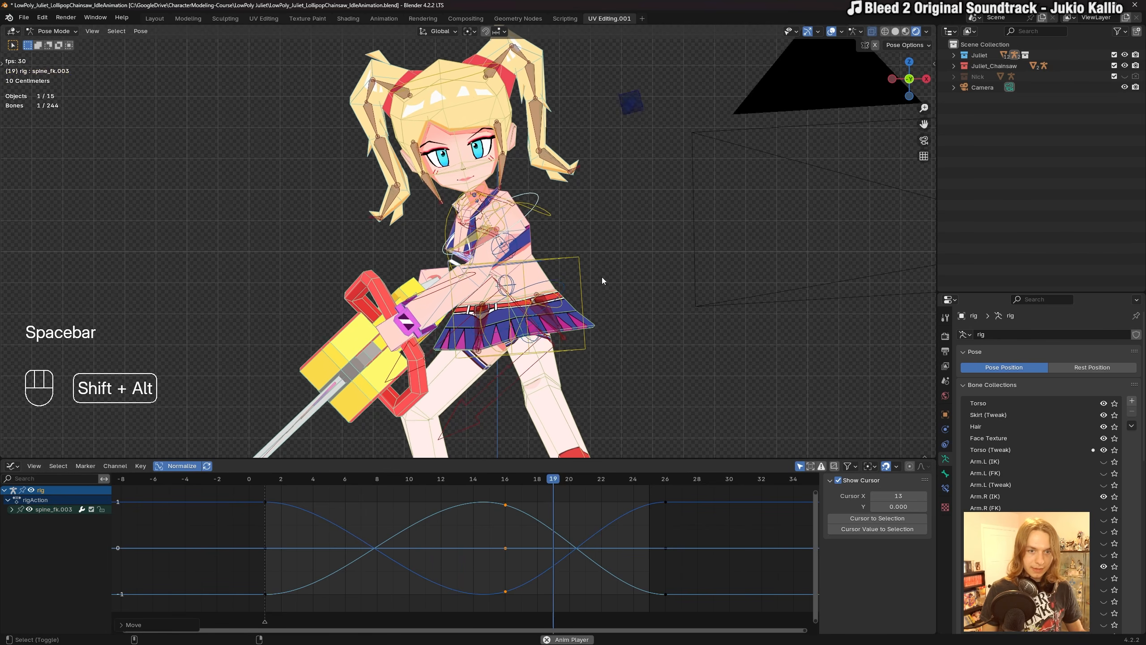
{"action": "key", "text": "shift+alt+z"}
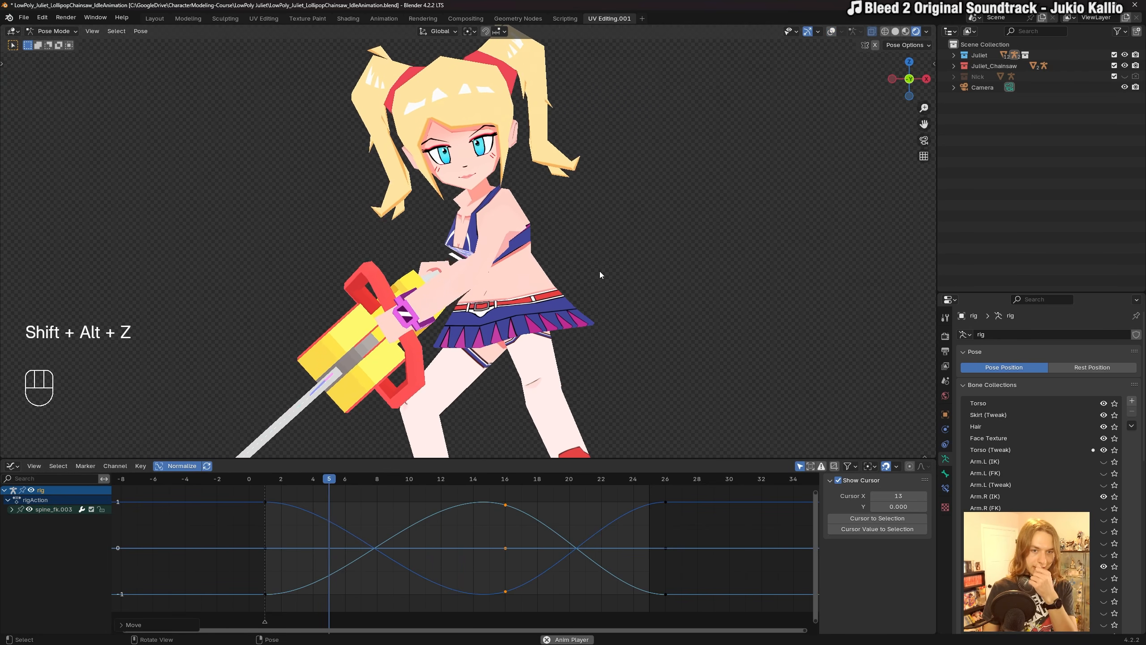
{"action": "key", "text": "space"}
{"action": "key", "text": "ctrl+s"}
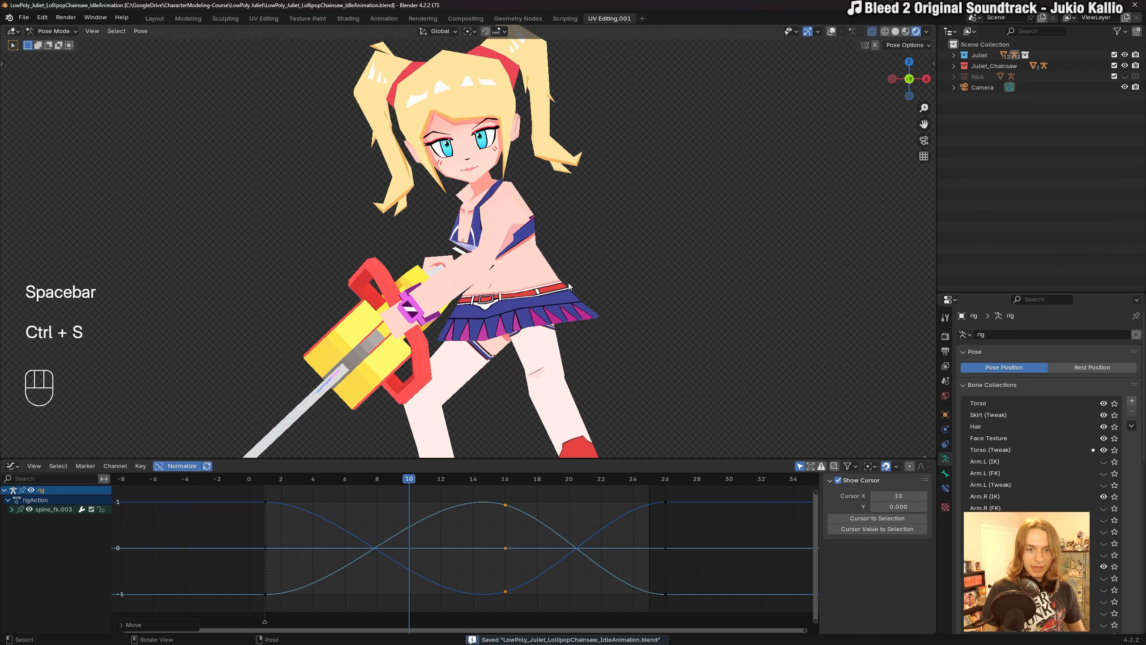
{"action": "key", "text": "shift+alt+z"}
{"action": "left_click", "coordinate": [657, 283]}
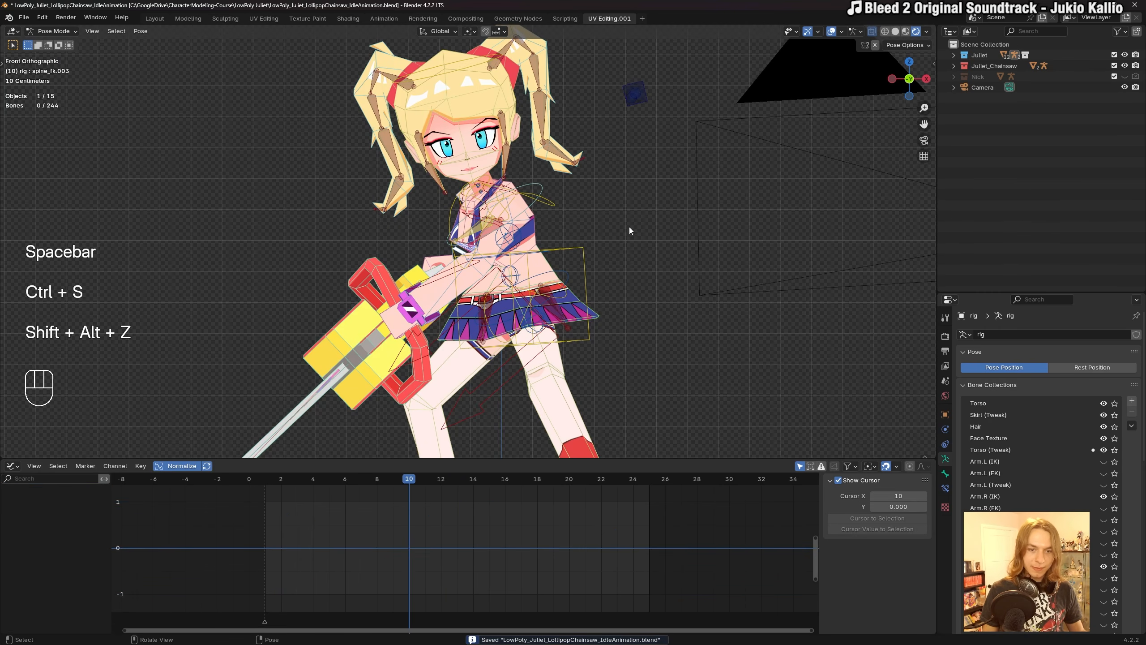
Try rotating the spine_fk and hips controls at frame 10 in front view.
{"action": "scroll", "coordinate": [587, 300], "scroll_direction": "up", "scroll_amount": 1}
{"action": "middle_click_drag", "start_coordinate": [578, 312], "coordinate": [576, 284], "text": "shift"}
{"action": "left_click", "coordinate": [586, 252]}
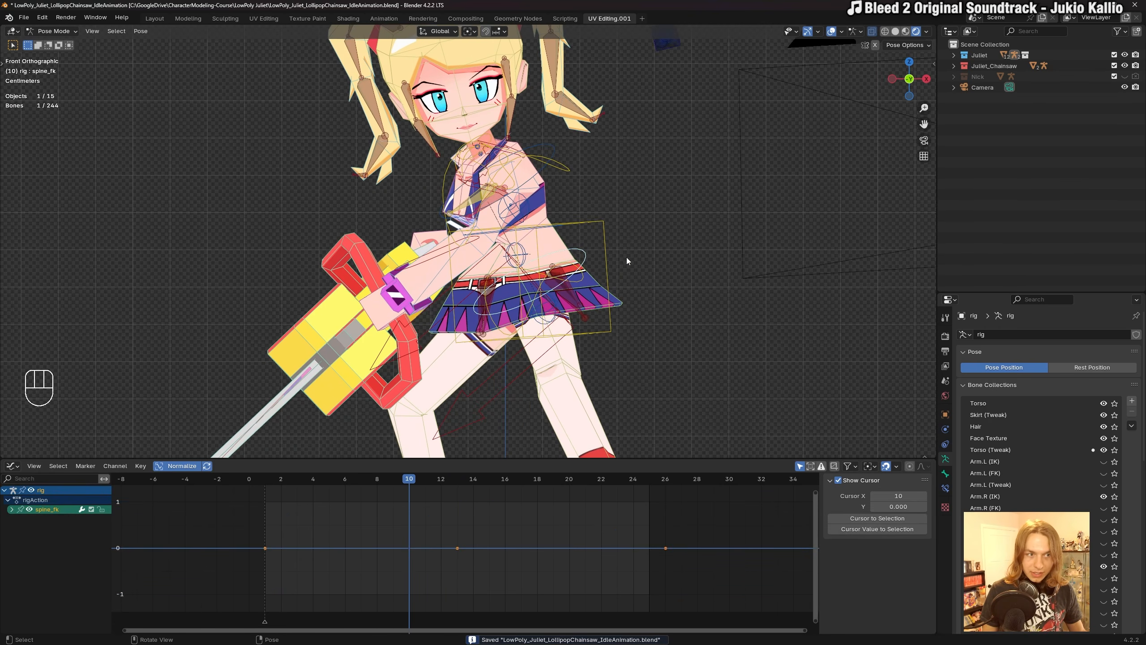
{"action": "key", "text": "r"}
{"action": "key", "text": "ctrl+z"}
{"action": "key", "text": "r"}
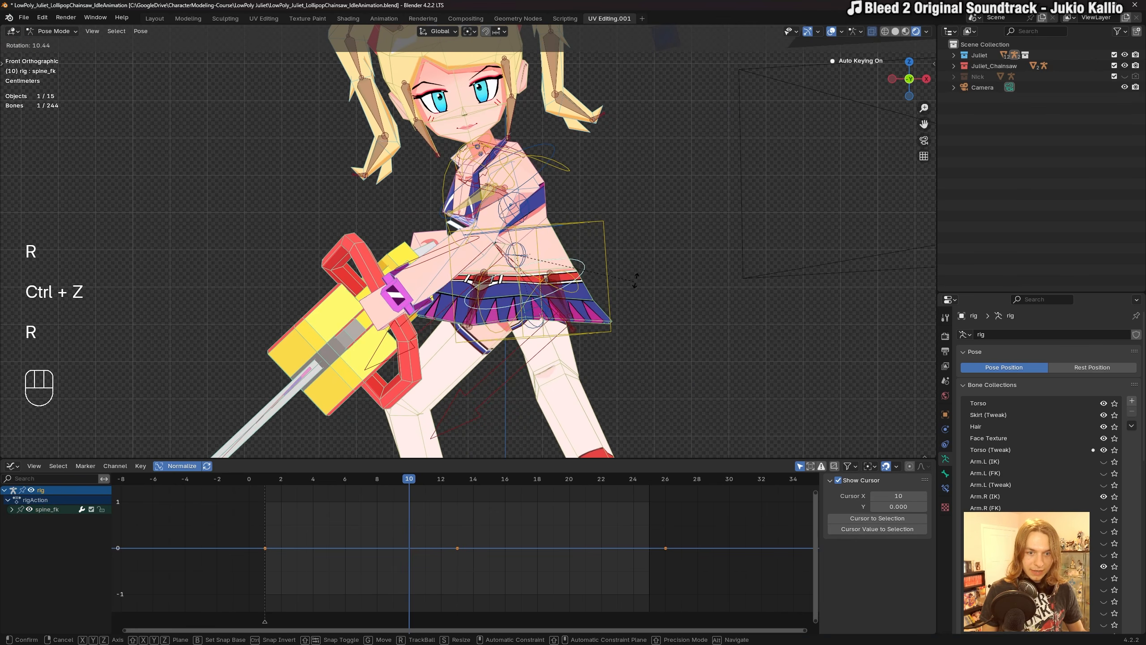
{"action": "key", "text": "ctrl+z"}
{"action": "key", "text": "r"}
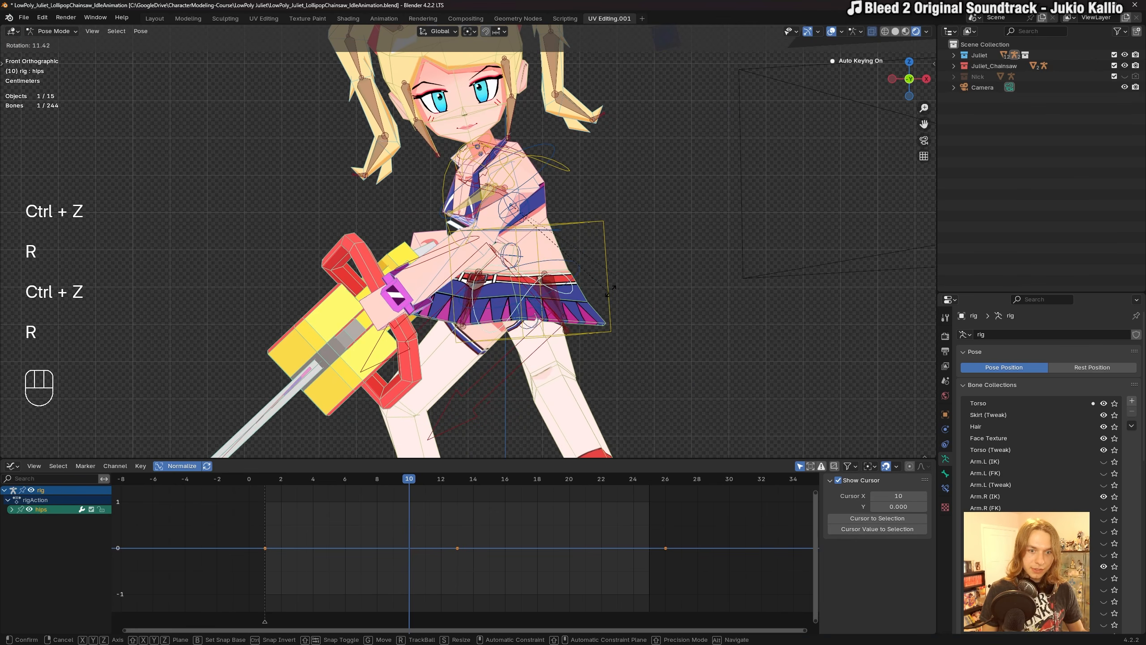
{"action": "key", "text": "ctrl+z"}
Save the file, rotate the hips control slightly at frame 14, and delete its keys at frame 13.
{"action": "key", "text": "ctrl+s"}
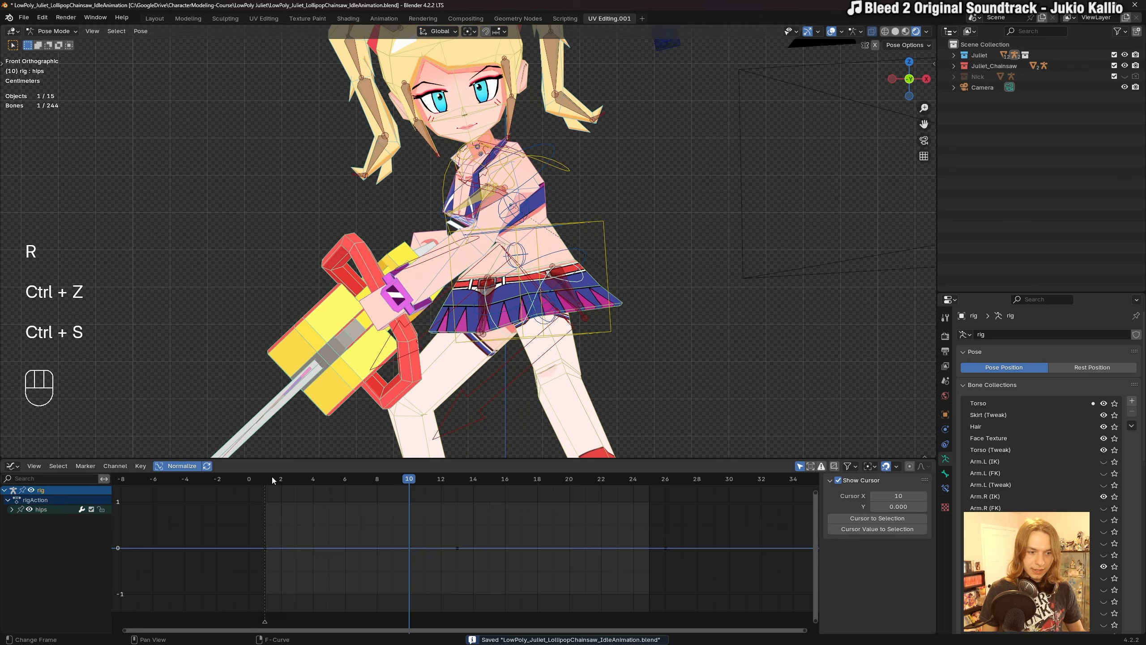
{"action": "left_click_drag", "start_coordinate": [274, 479], "coordinate": [382, 479]}
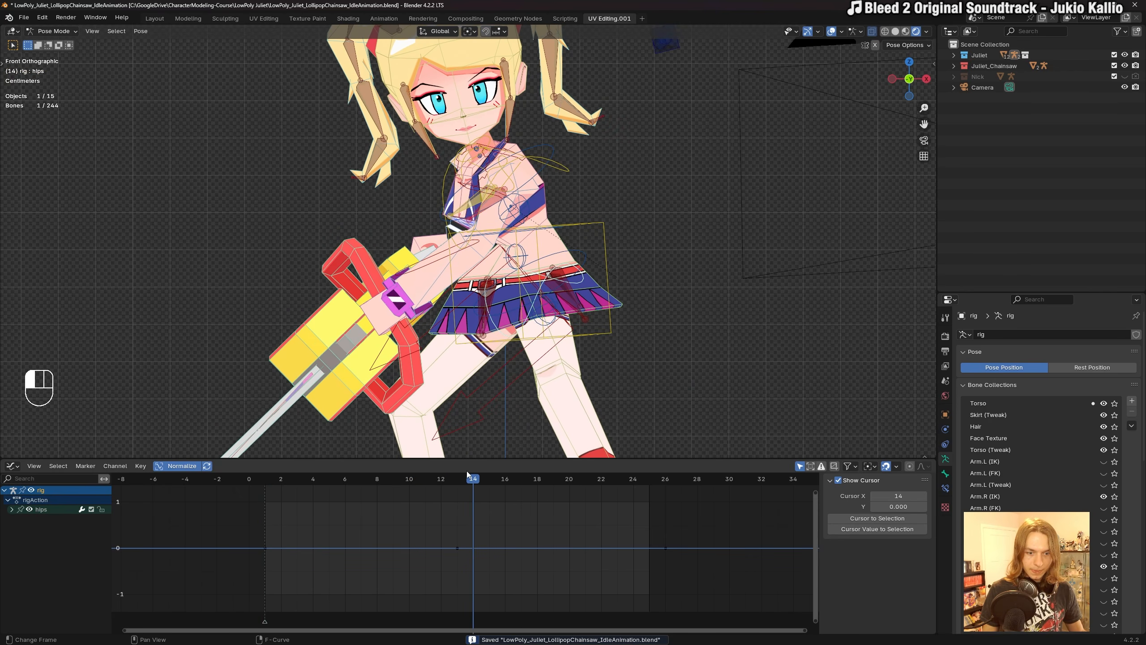
{"action": "key", "text": "r"}
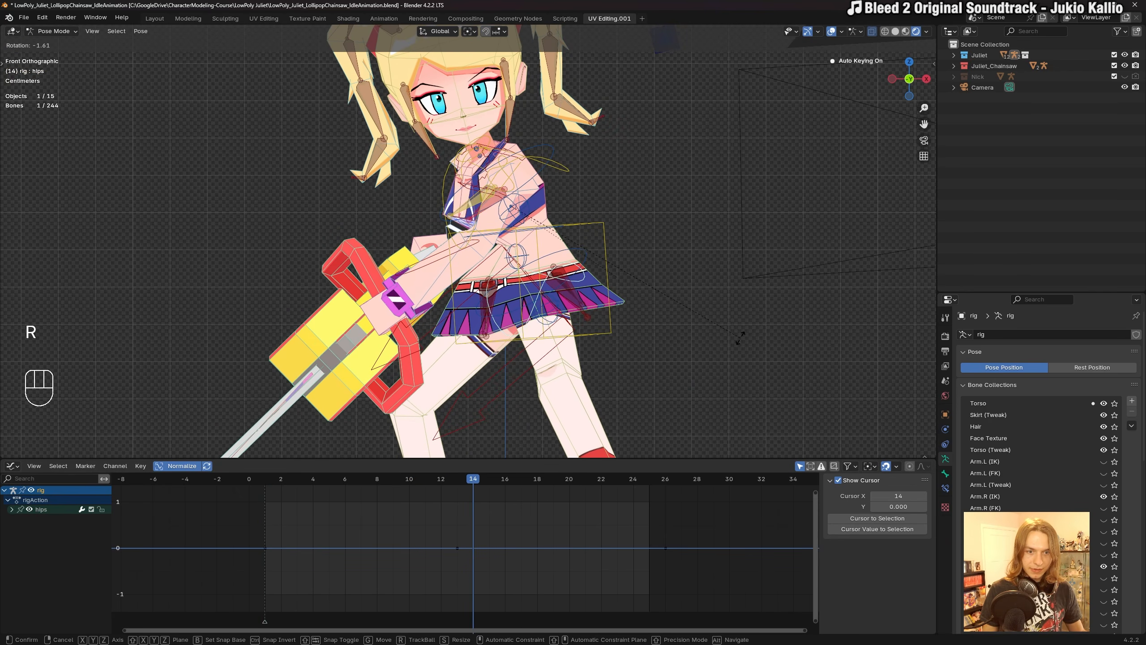
{"action": "left_click", "coordinate": [704, 364]}
{"action": "left_click_drag", "start_coordinate": [426, 511], "coordinate": [470, 594]}
{"action": "key", "text": "Delete"}
Play the loop from frame 1 with overlays hidden to check the hip motion, then restore the overlays and save.
{"action": "left_click", "coordinate": [264, 481]}
{"action": "key", "text": "space"}
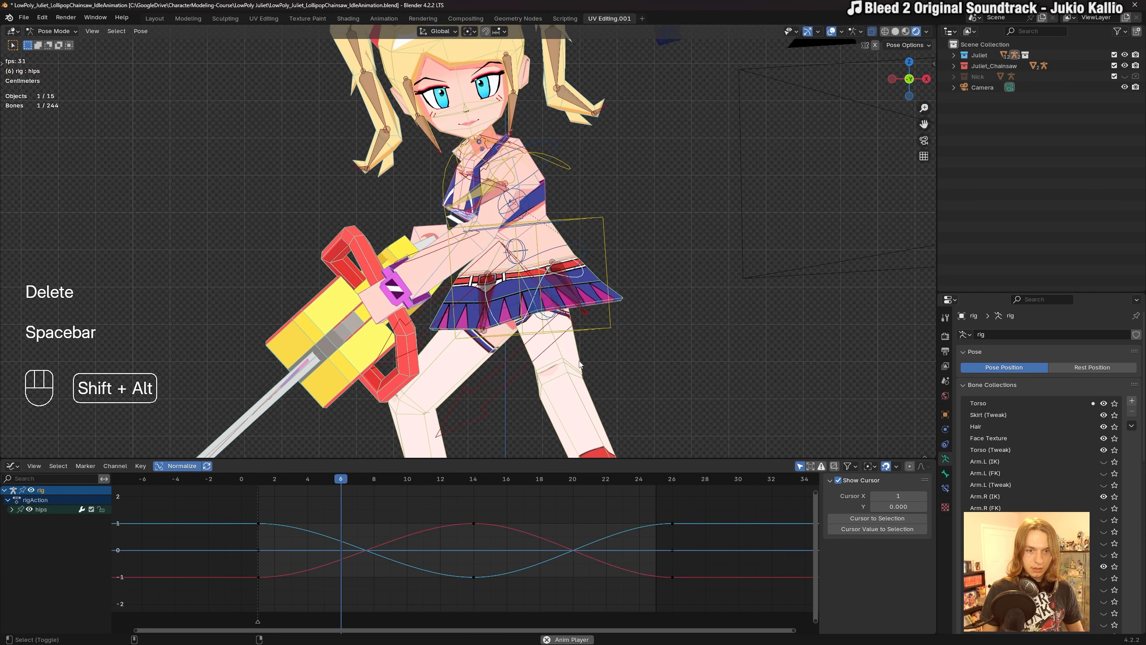
{"action": "key", "text": "shift+alt+z"}
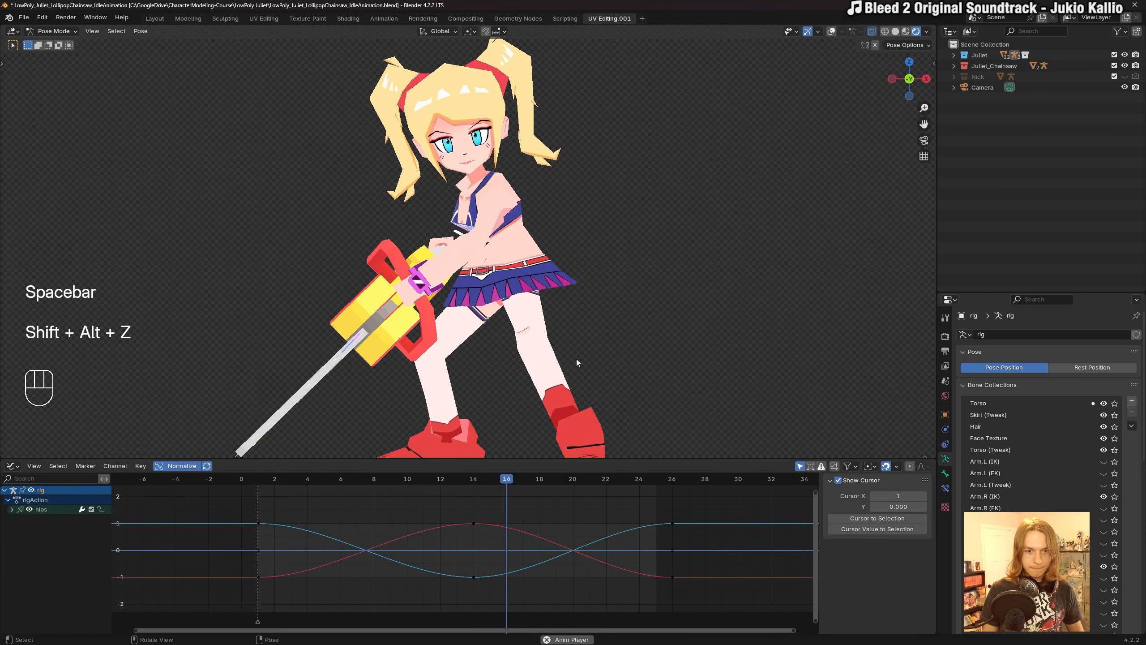
{"action": "key", "text": "shift+c"}
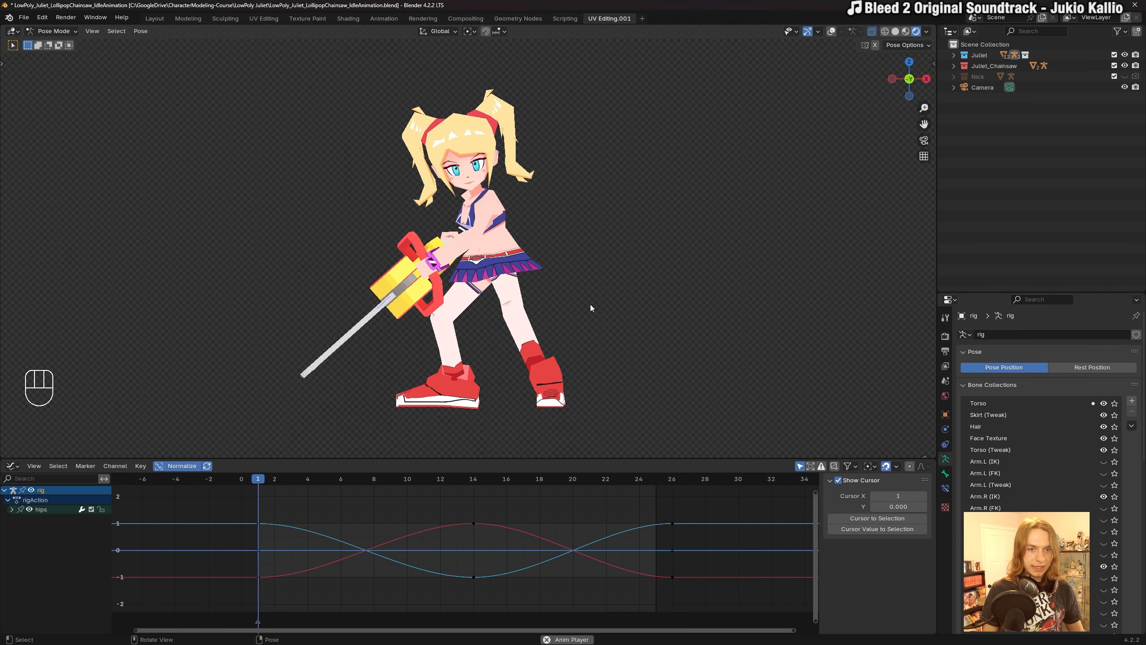
{"action": "key", "text": "shift+alt+z"}
{"action": "key", "text": "space"}
{"action": "key", "text": "ctrl+s"}
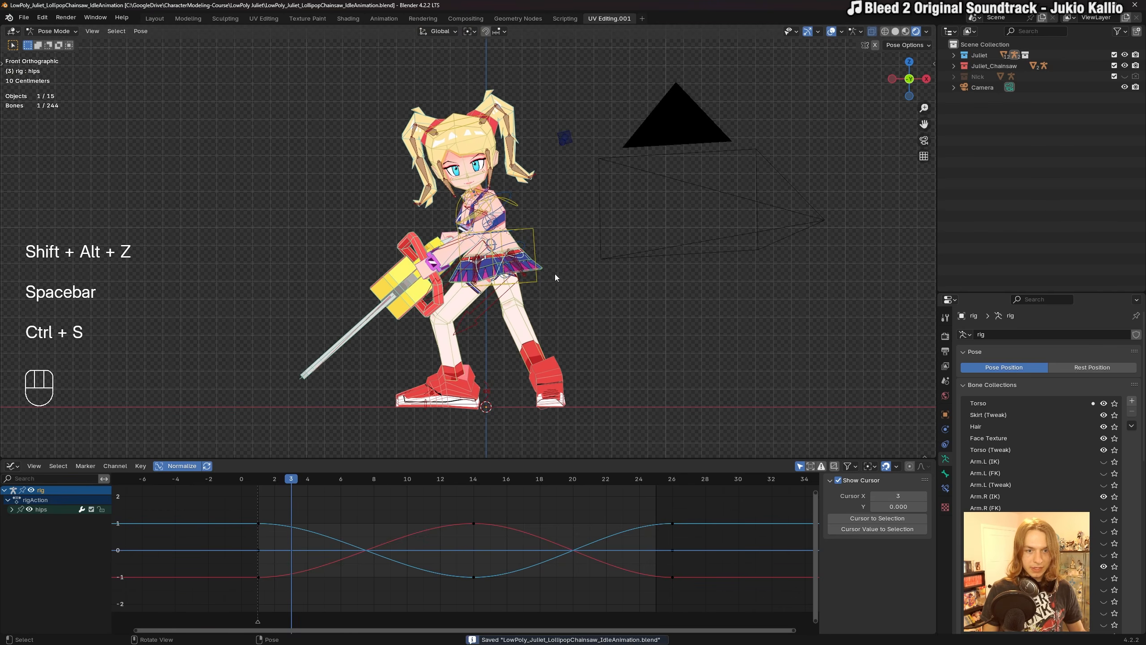
Save the file again and review the full-body loop from a perspective view with overlays hidden.
{"action": "scroll", "coordinate": [556, 276], "scroll_direction": "up", "scroll_amount": 5}
{"action": "middle_click_drag", "start_coordinate": [599, 326], "coordinate": [582, 290], "text": "shift"}
{"action": "scroll", "coordinate": [583, 290], "scroll_direction": "down", "scroll_amount": 5}
{"action": "key", "text": "ctrl+s"}
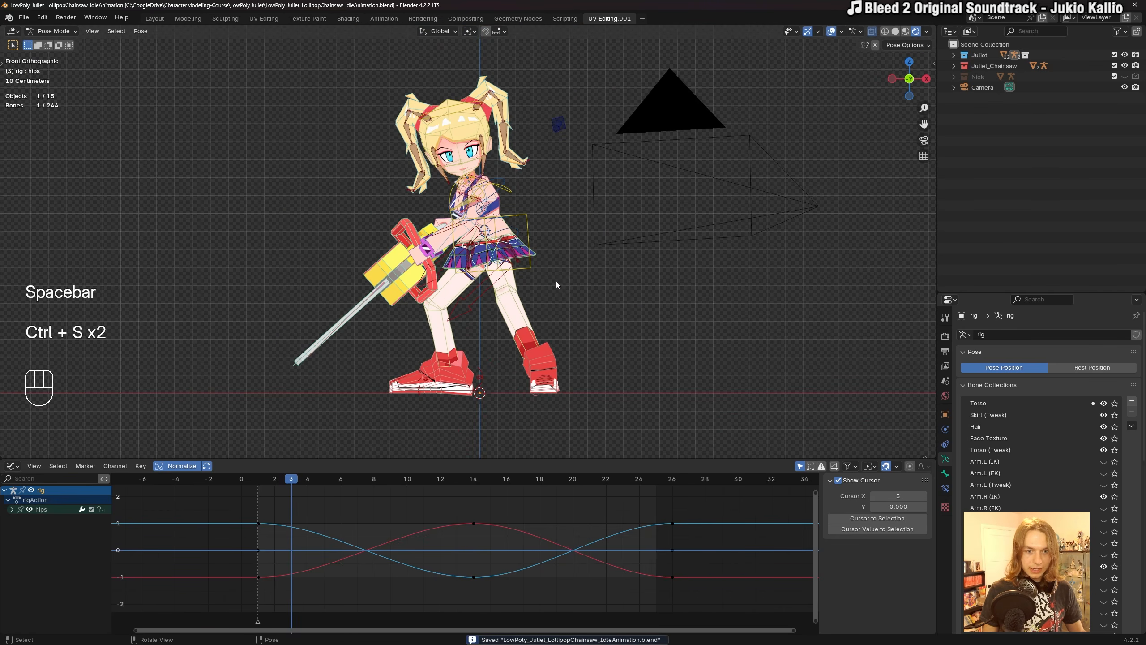
{"action": "key", "text": "space"}
{"action": "key", "text": "shift+alt+z"}
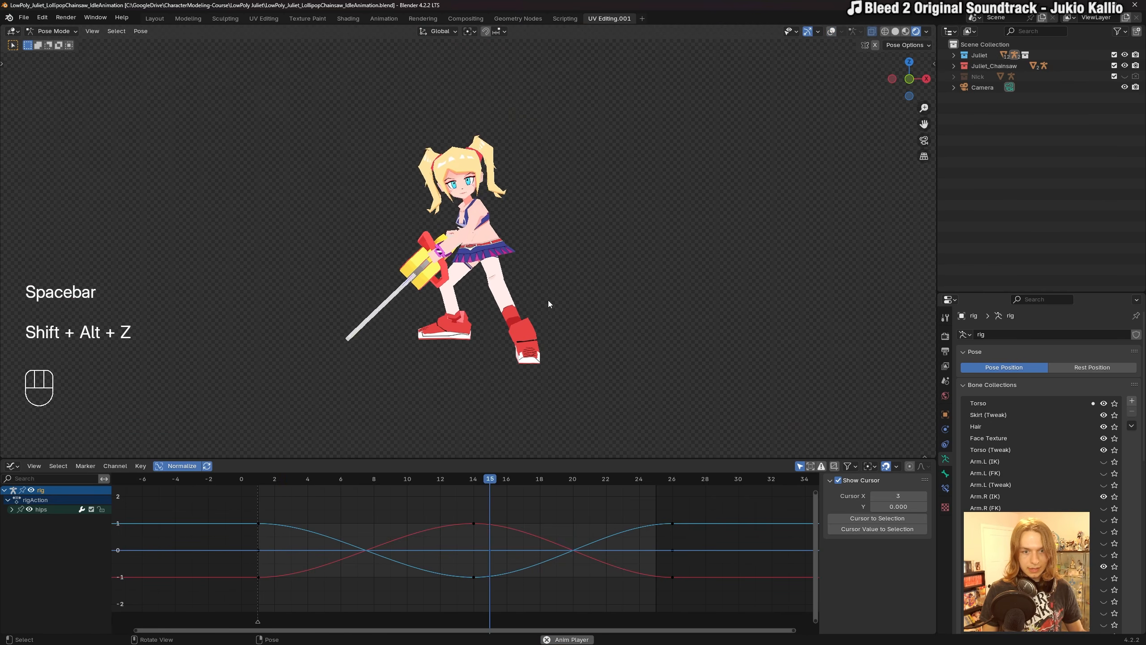
{"action": "key", "text": "space"}
{"action": "key", "text": "shift+alt+z"}
Show the Leg.L (IK) rig layer and select the foot_ik.L control.
{"action": "left_click", "coordinate": [535, 359]}
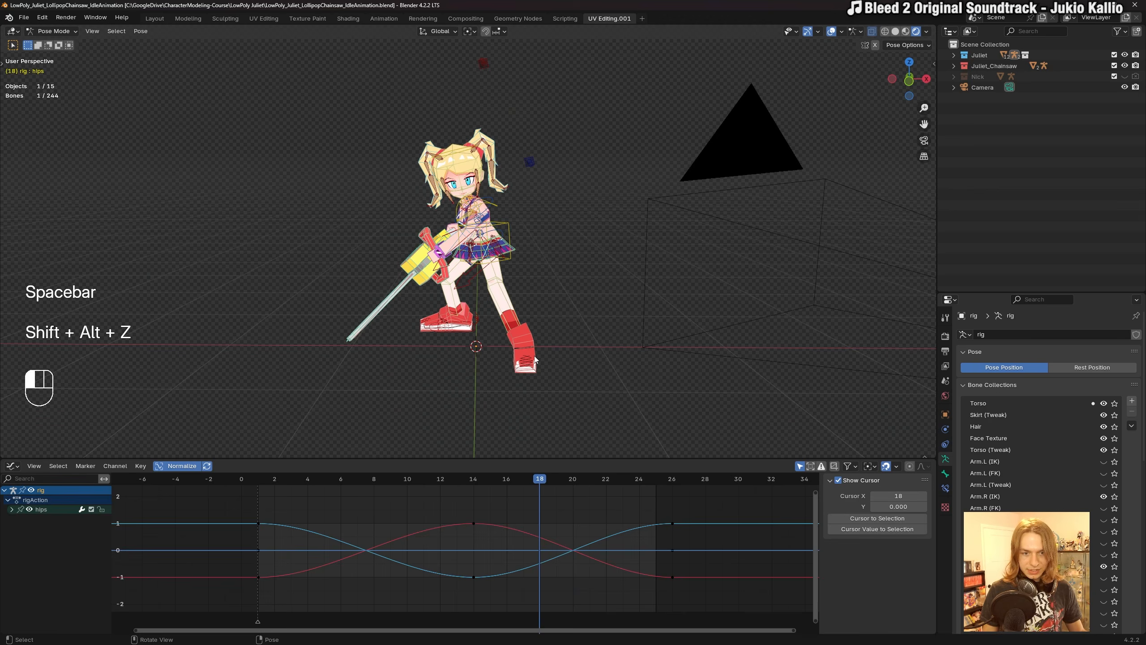
{"action": "middle_click_drag", "start_coordinate": [534, 359], "coordinate": [584, 353]}
{"action": "key", "text": "n"}
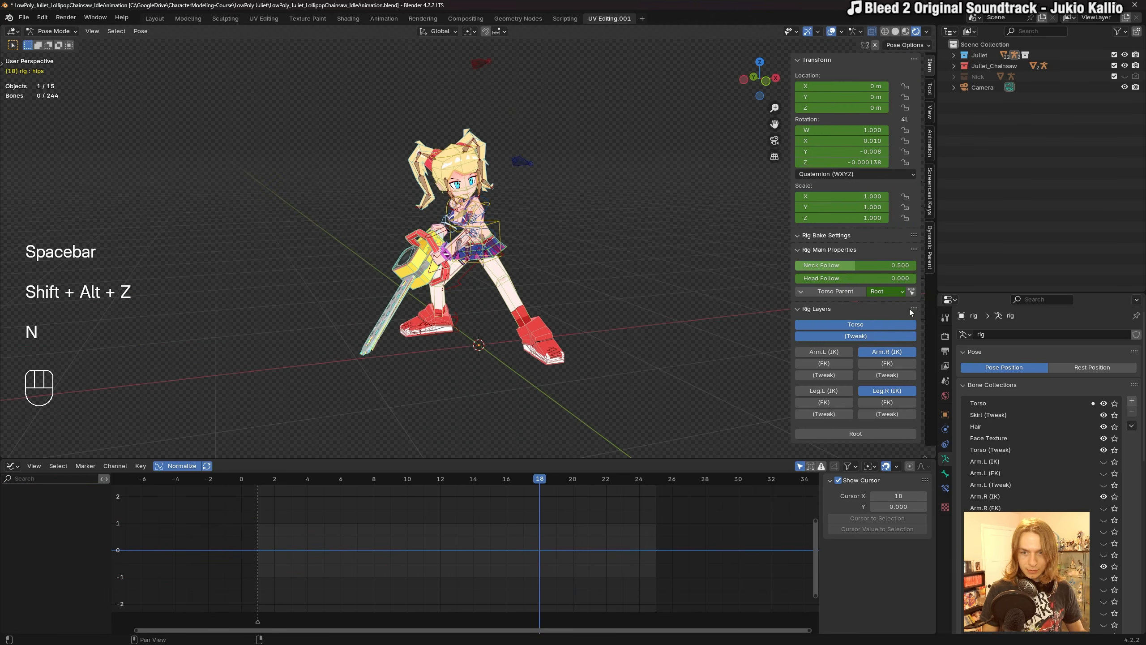
{"action": "left_click", "coordinate": [845, 391]}
{"action": "key", "text": "n"}
{"action": "key", "text": "n"}
{"action": "left_click", "coordinate": [536, 358]}
{"action": "key", "text": "n"}
Move the foot_ik.L control about -0.112 m along global X at frame 18 and check the pose without overlays.
{"action": "middle_click_drag", "start_coordinate": [543, 357], "coordinate": [597, 359]}
{"action": "scroll", "coordinate": [610, 394], "scroll_direction": "up", "scroll_amount": 2}
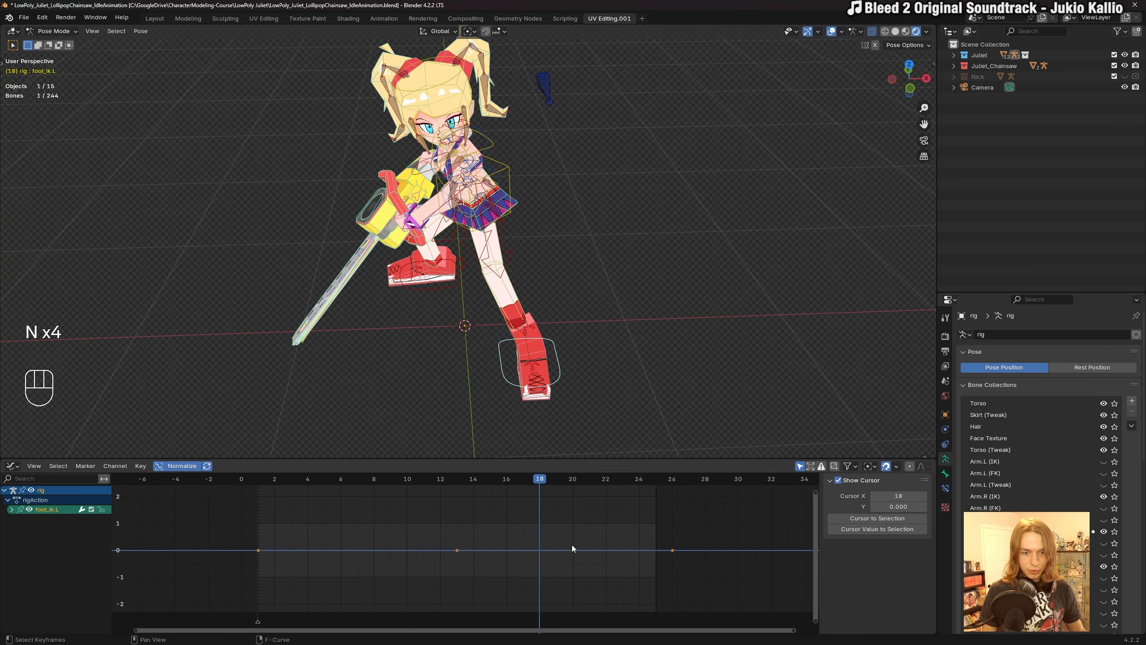
{"action": "key", "text": "g"}
{"action": "key", "text": "z"}
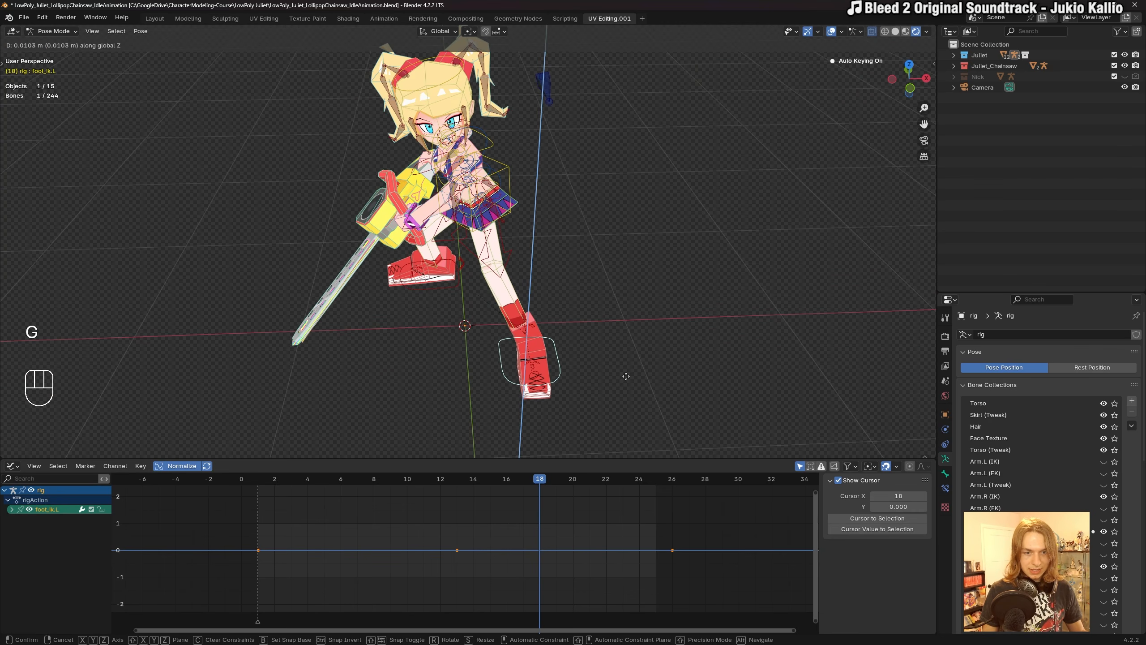
{"action": "key", "text": "x"}
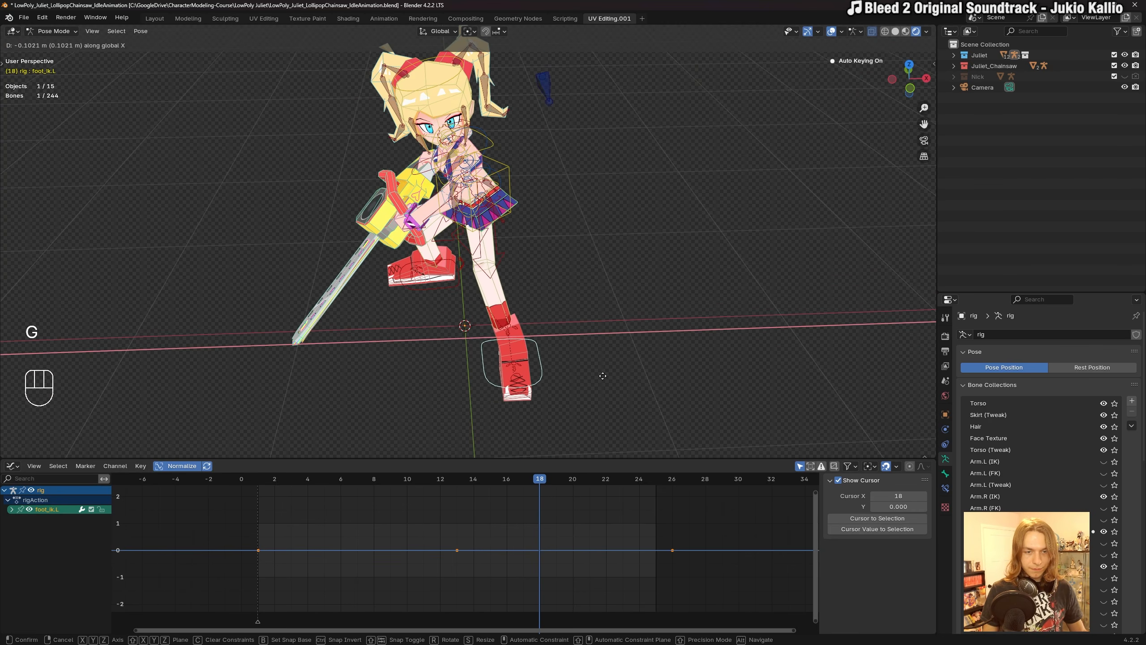
{"action": "left_click", "coordinate": [604, 368]}
{"action": "middle_click_drag", "start_coordinate": [605, 347], "coordinate": [559, 296]}
{"action": "key", "text": "shift+alt+z"}
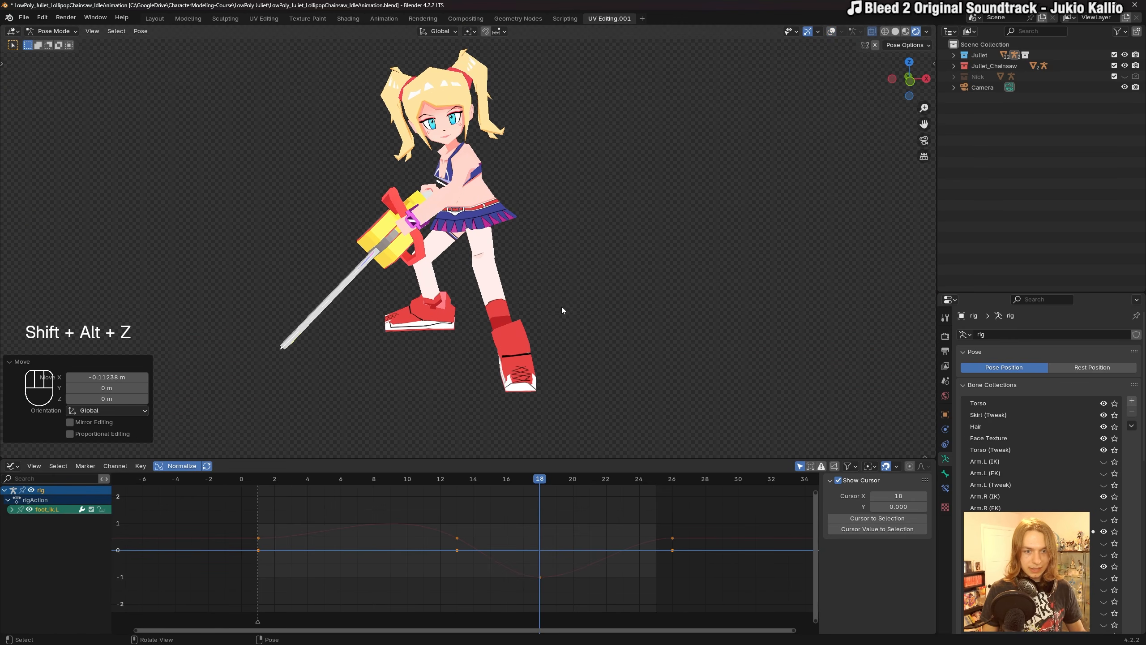
{"action": "key", "text": "shift+alt+z"}
Rotate the thigh_ik.L control by about 9.92° at frame 18, and refine it with a trackball rotation of -2.29° and 4.01°.
{"action": "left_click", "coordinate": [495, 261]}
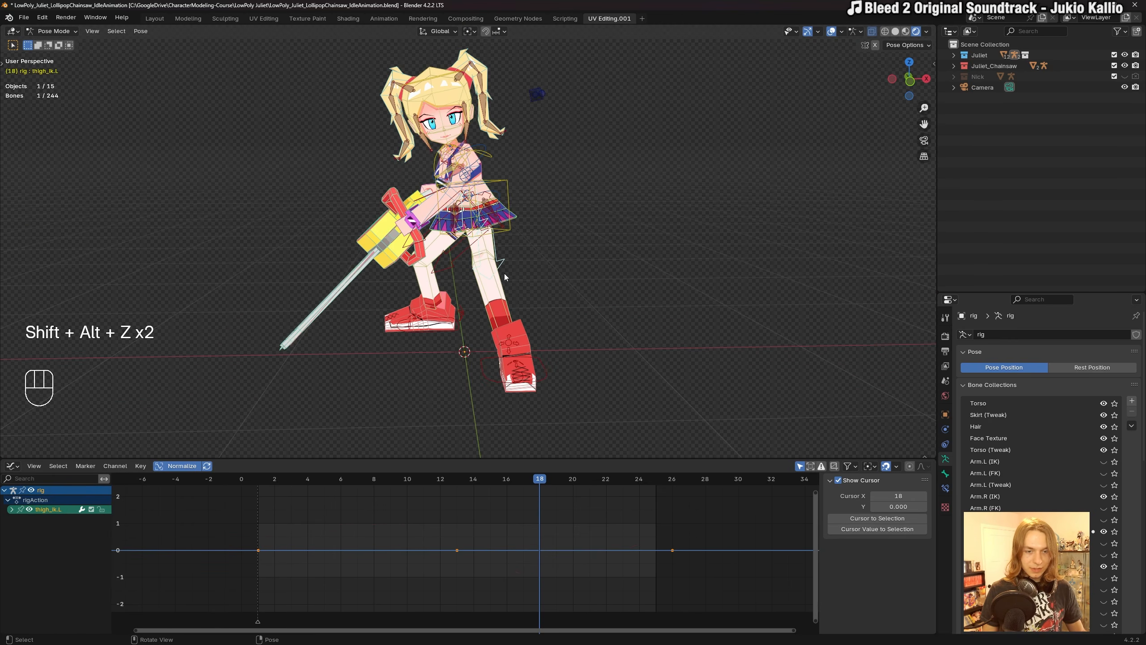
{"action": "scroll", "coordinate": [538, 239], "scroll_direction": "up", "scroll_amount": 3}
{"action": "key", "text": "r"}
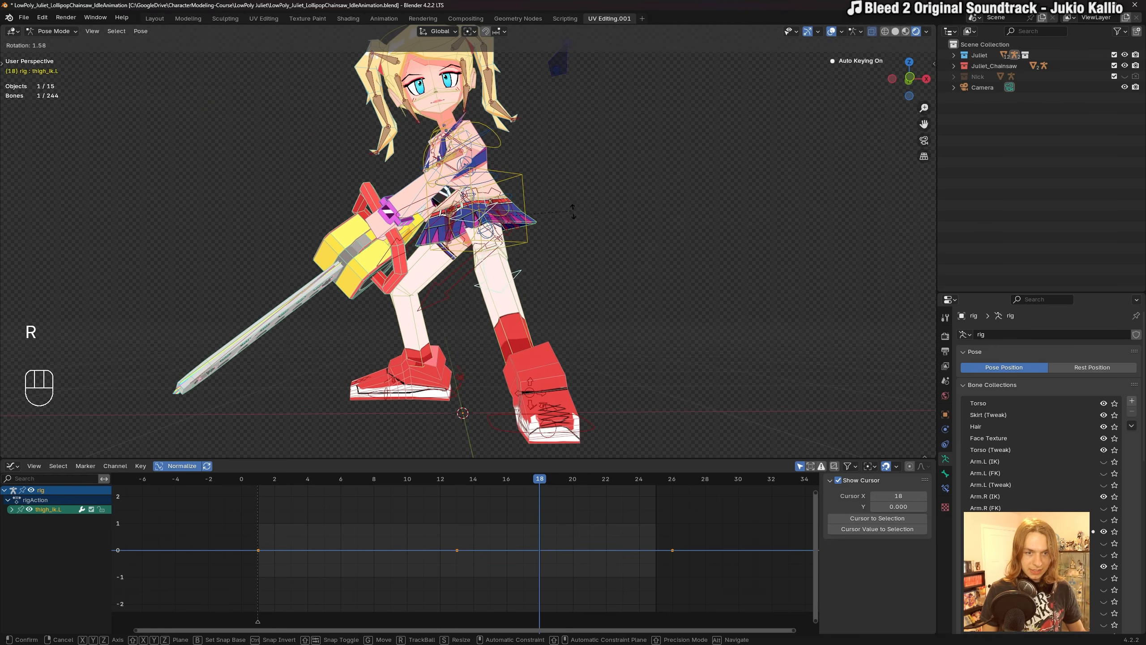
{"action": "key", "text": "r"}
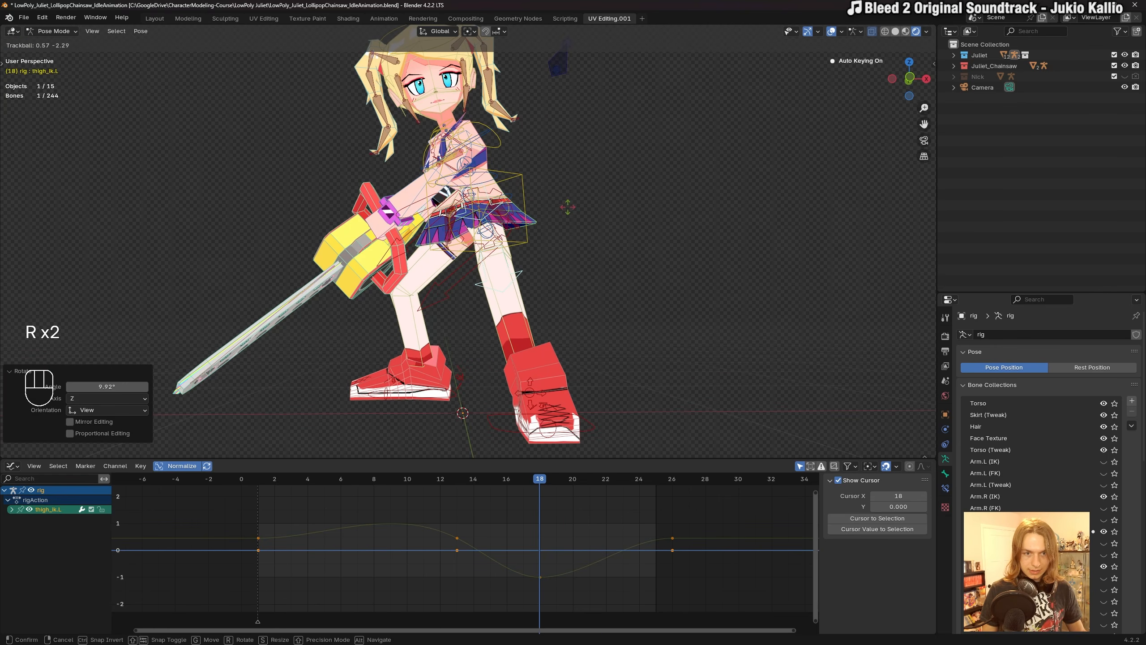
{"action": "left_click", "coordinate": [575, 287]}
{"action": "key", "text": "r"}
{"action": "left_click", "coordinate": [575, 286]}
{"action": "scroll", "coordinate": [589, 438], "scroll_direction": "down", "scroll_amount": 3}
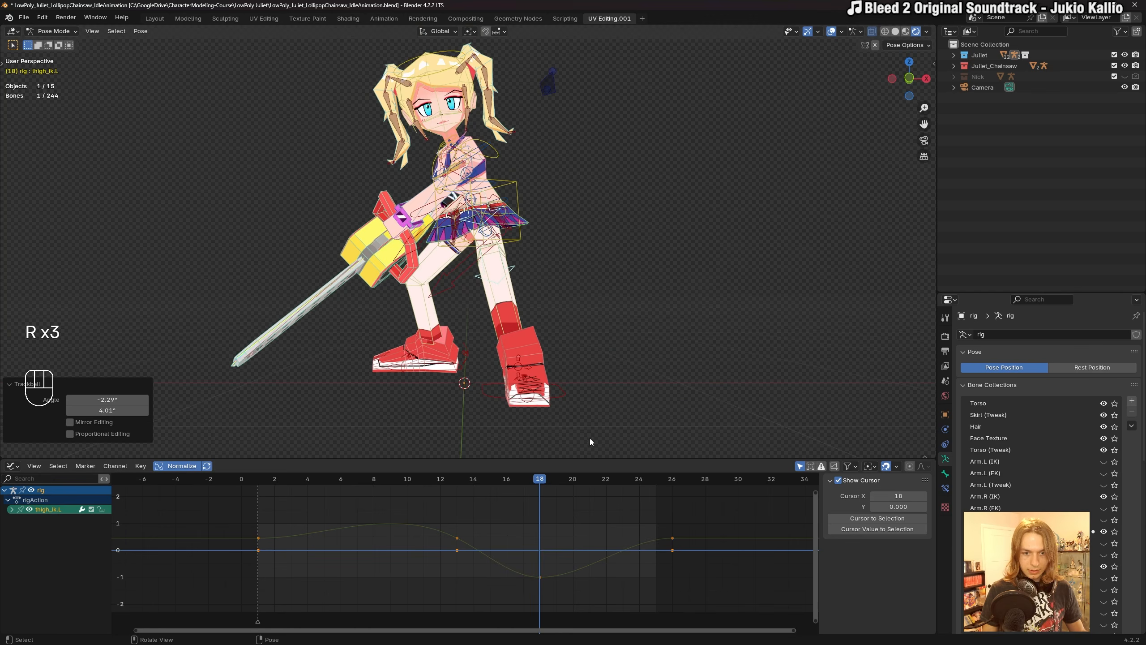
Select both thigh_ik.L and foot_ik.L and delete all their keys except those at frame 18.
{"action": "left_click", "coordinate": [546, 362], "text": "shift"}
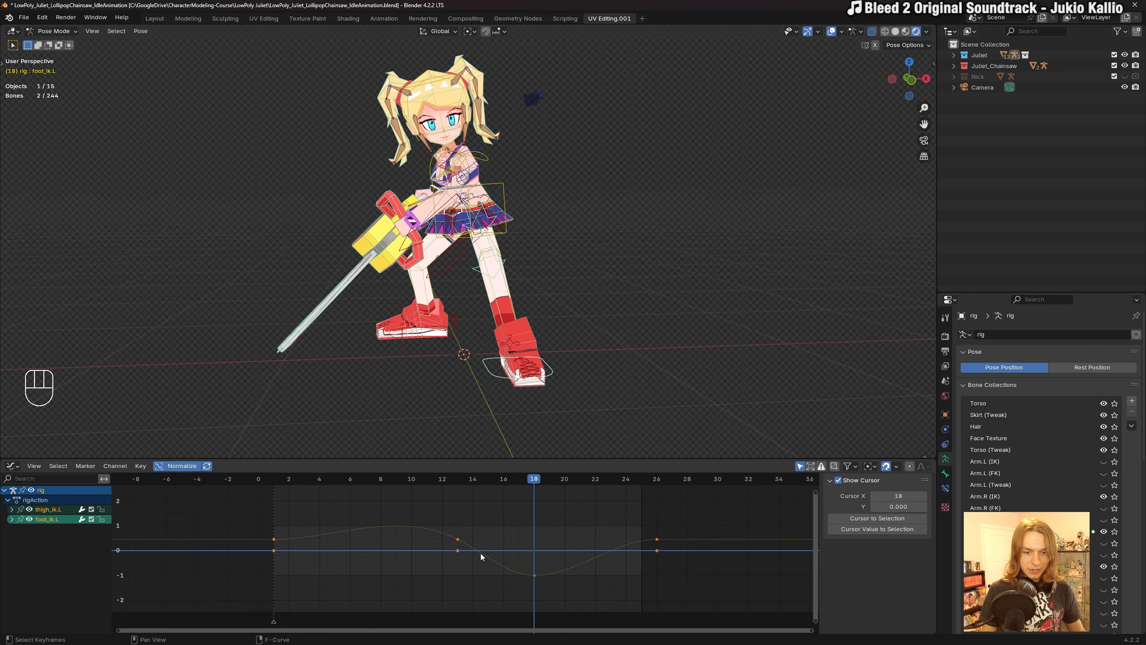
{"action": "scroll", "coordinate": [480, 554], "scroll_direction": "down", "scroll_amount": 2}
{"action": "left_click_drag", "start_coordinate": [310, 520], "coordinate": [496, 588]}
{"action": "key", "text": "Delete"}
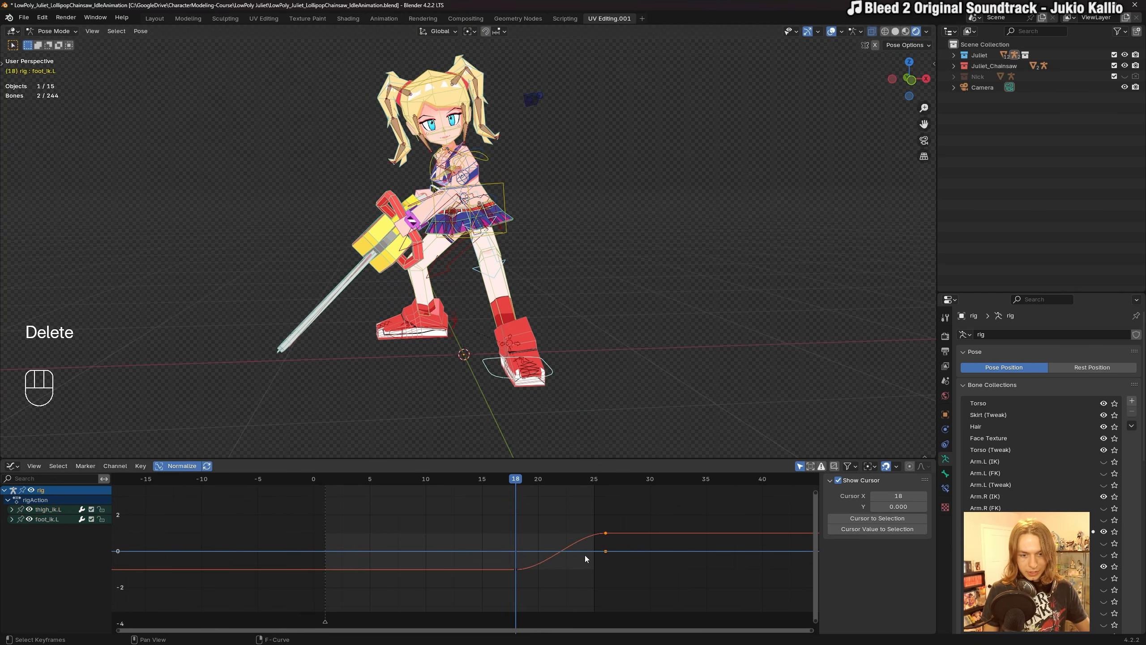
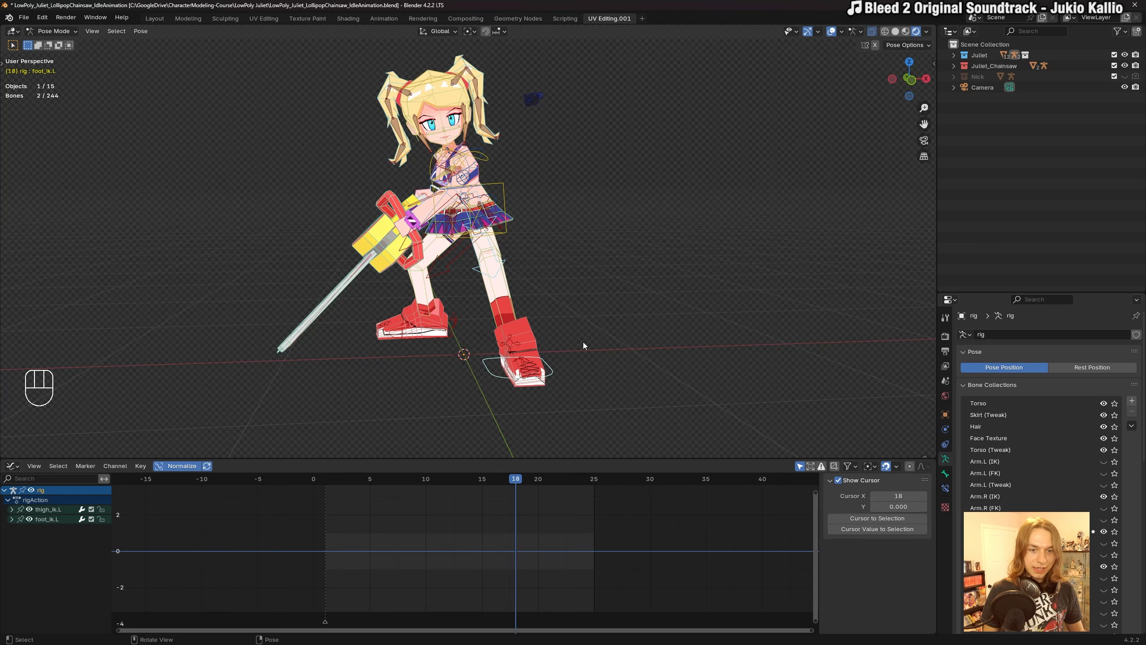
Play the loop with overlays hidden to check the adjusted left leg, then restore the overlays and save the file.
{"action": "key", "text": "space"}
{"action": "key", "text": "shift+alt+z"}
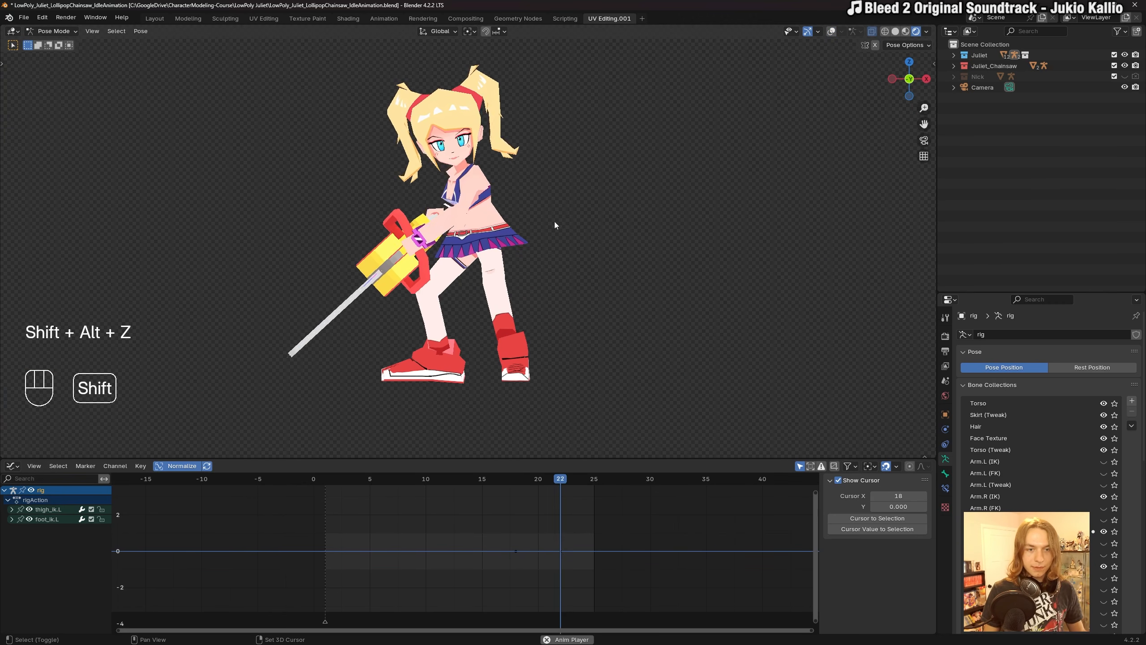
{"action": "scroll", "coordinate": [551, 238], "scroll_direction": "up", "scroll_amount": 2}
{"action": "key", "text": "shift+alt+z"}
{"action": "scroll", "coordinate": [484, 230], "scroll_direction": "up", "scroll_amount": 2}
{"action": "key", "text": "space"}
{"action": "key", "text": "ctrl+s"}
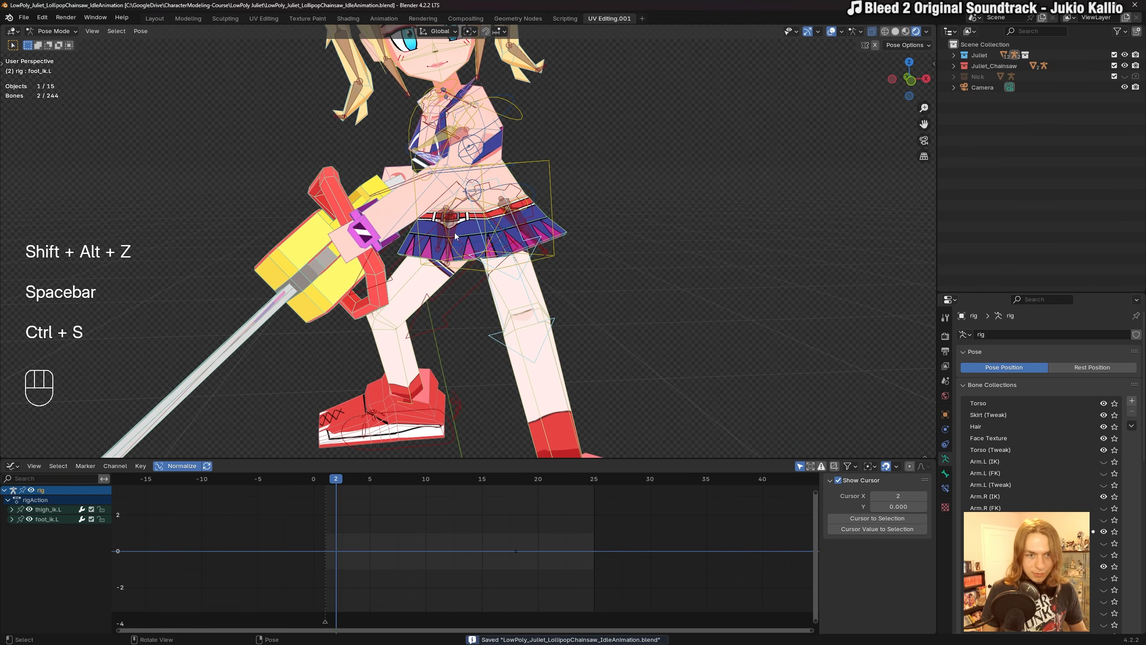
Rotate the Skirt_Left bone at frame 14 with a trackball rotation of about -1° and -5°, with overlays hidden while posing.
{"action": "left_click", "coordinate": [483, 230]}
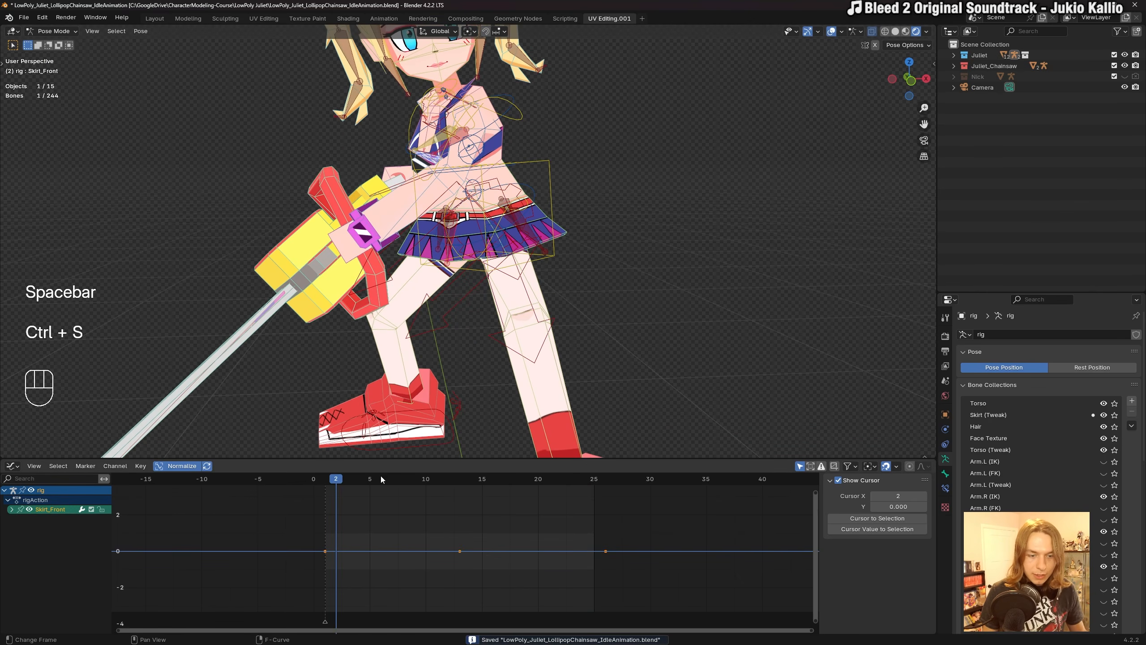
{"action": "left_click_drag", "start_coordinate": [380, 475], "coordinate": [471, 487]}
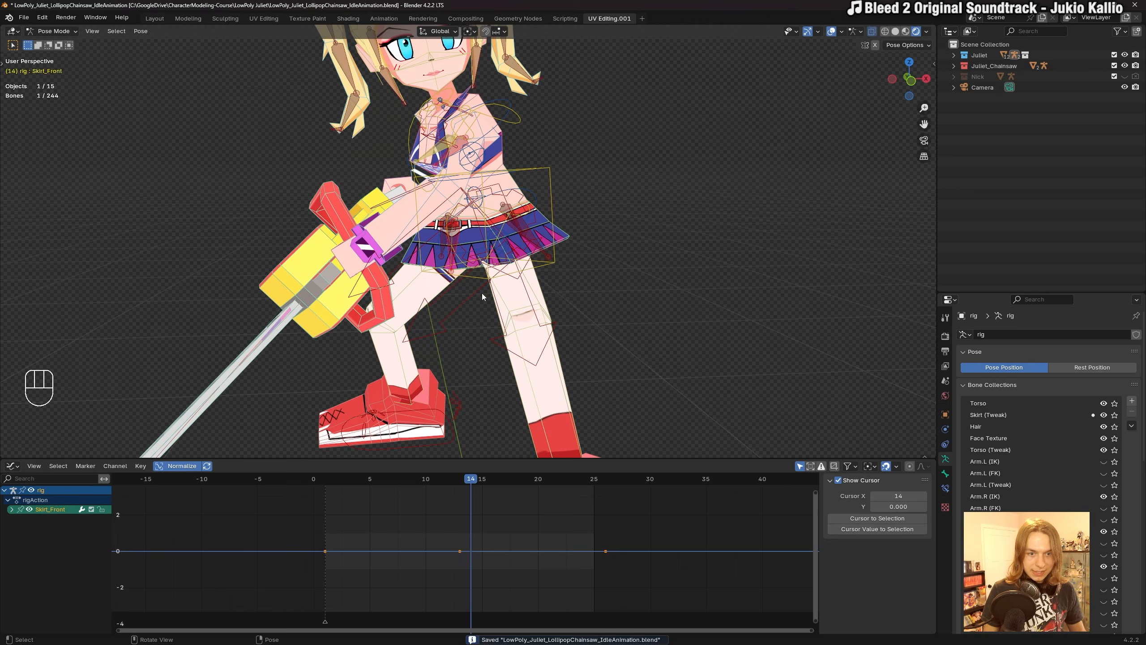
{"action": "scroll", "coordinate": [482, 297], "scroll_direction": "up", "scroll_amount": 3}
{"action": "left_click", "coordinate": [525, 232]}
{"action": "middle_click_drag", "start_coordinate": [524, 232], "coordinate": [505, 291]}
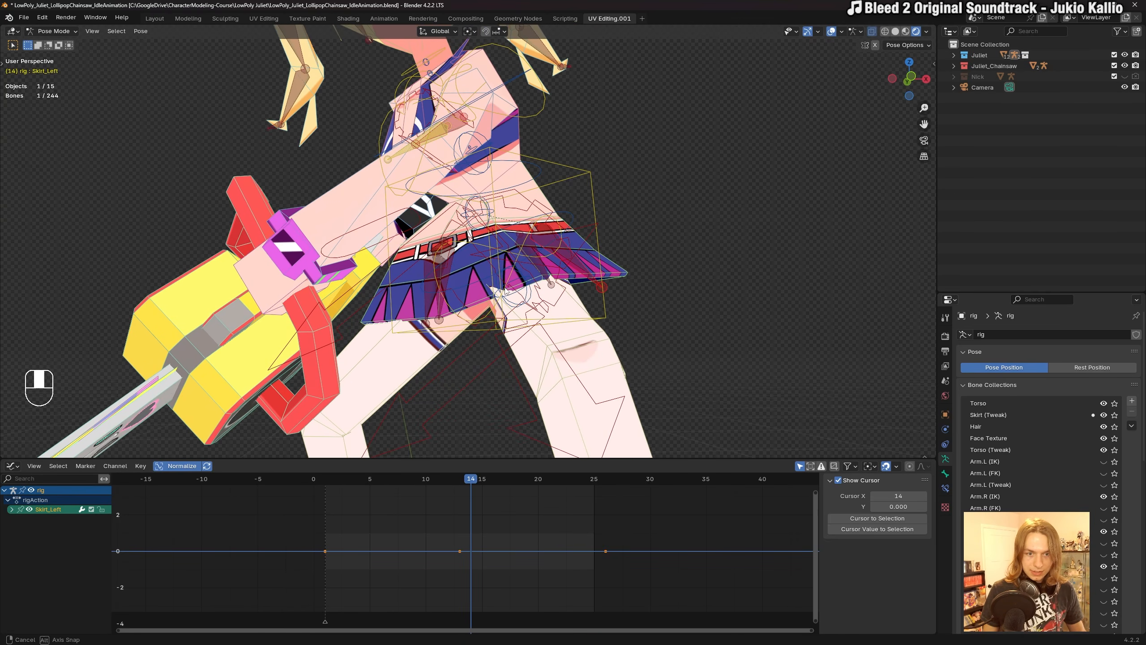
{"action": "key", "text": "shift+alt+z"}
{"action": "key", "text": "r"}
{"action": "key", "text": "r"}
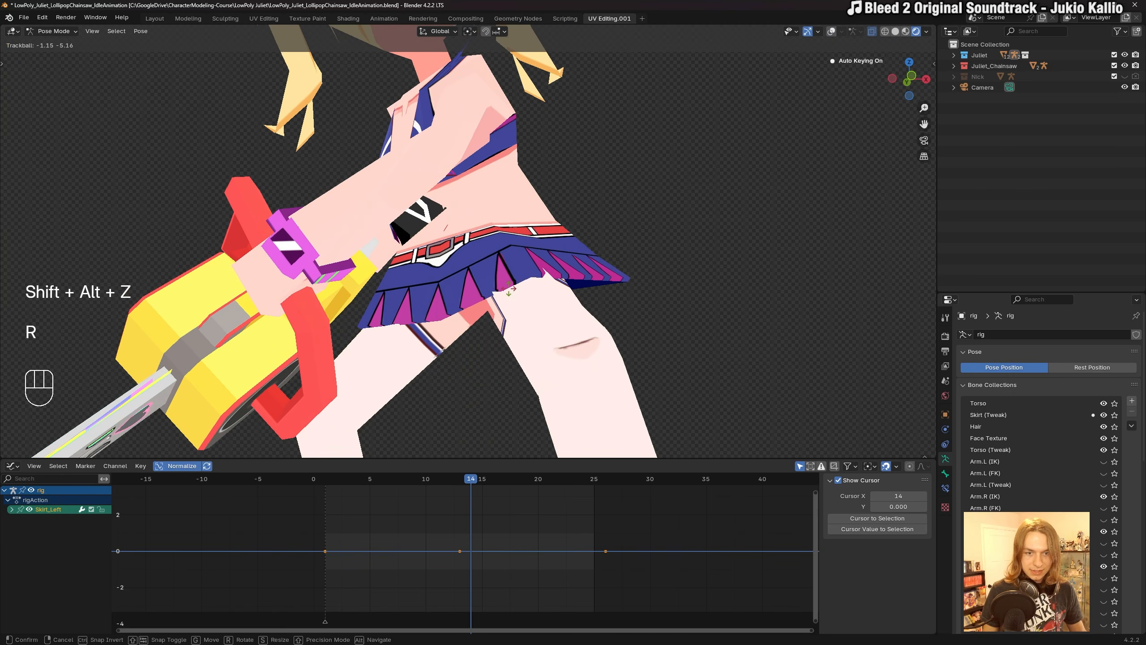
{"action": "left_click", "coordinate": [510, 284]}
{"action": "key", "text": "shift+alt+z"}
Rotate the Skirt_Right bone at frame 14 with a trackball rotation to swing that side of the skirt.
{"action": "left_click", "coordinate": [429, 287]}
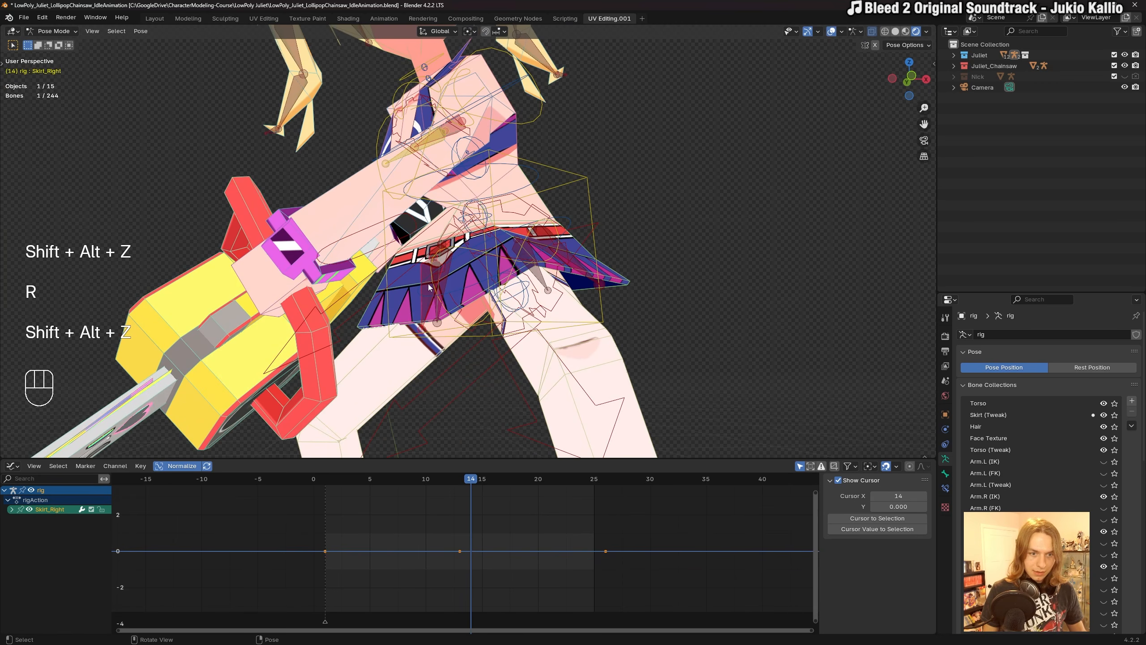
{"action": "key", "text": "shift+alt+z"}
{"action": "key", "text": "r"}
{"action": "key", "text": "r"}
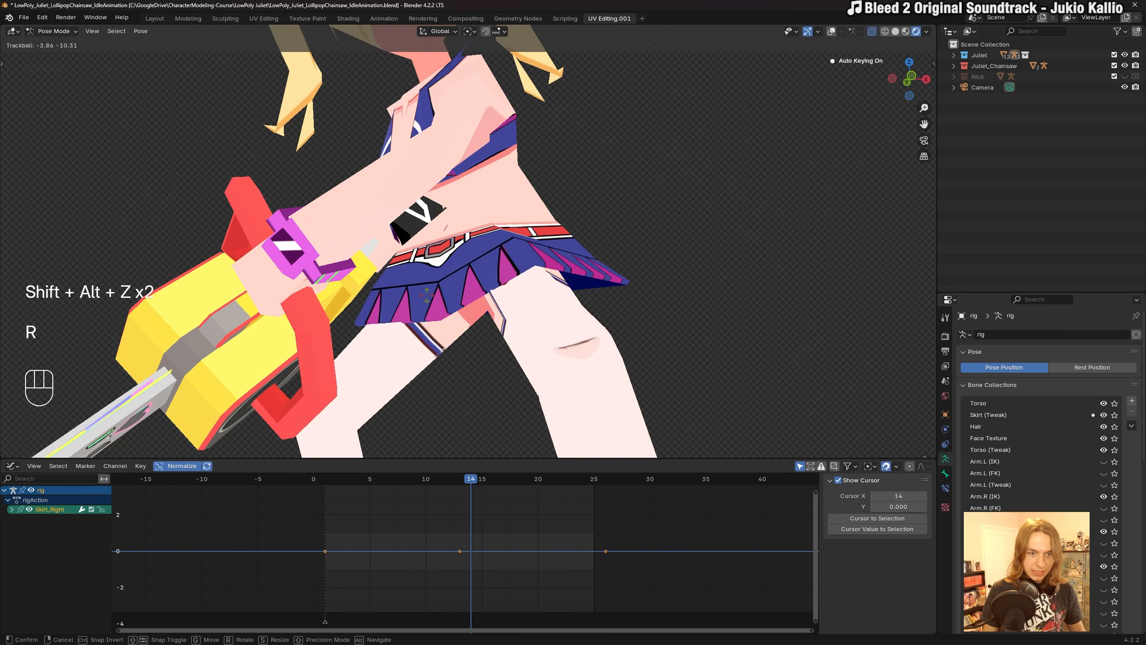
{"action": "left_click", "coordinate": [446, 290]}
{"action": "key", "text": "shift+alt+z"}
Rotate the Skirt_Front bone slightly at frame 14, viewing the skirt without overlays.
{"action": "left_click", "coordinate": [458, 258]}
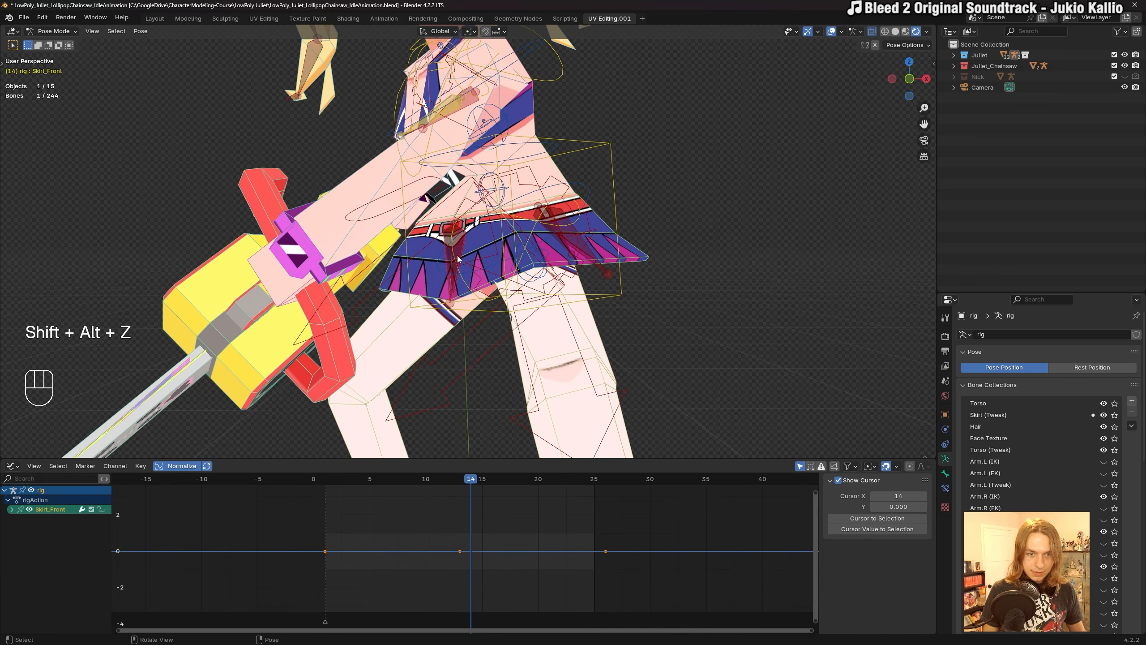
{"action": "mouse_move", "coordinate": [458, 258]}
{"action": "middle_mouse_down"}
{"action": "mouse_move", "coordinate": [530, 256]}
{"action": "mouse_move", "coordinate": [449, 263]}
{"action": "middle_mouse_up"}
{"action": "key", "text": "shift+alt+z"}
{"action": "key", "text": "r"}
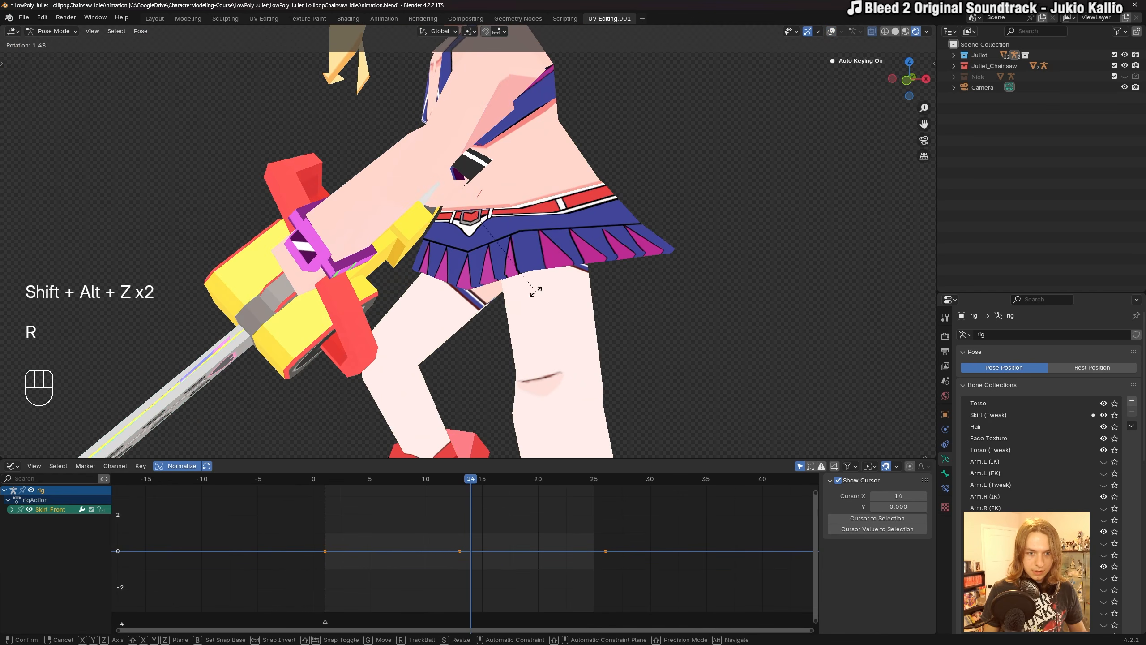
{"action": "left_click", "coordinate": [520, 296]}
{"action": "key", "text": "shift+alt+z"}
Adjust the Skirt_Right bone from behind at frame 14 with a further trackball rotation of about -1.72° and 11.46°.
{"action": "middle_click_drag", "start_coordinate": [682, 279], "coordinate": [474, 306]}
{"action": "left_click", "coordinate": [587, 267]}
{"action": "left_click", "coordinate": [621, 290]}
{"action": "middle_click_drag", "start_coordinate": [622, 289], "coordinate": [658, 276]}
{"action": "key", "text": "shift+alt+z"}
{"action": "key", "text": "g"}
{"action": "left_click", "coordinate": [644, 296]}
{"action": "key", "text": "ctrl+z"}
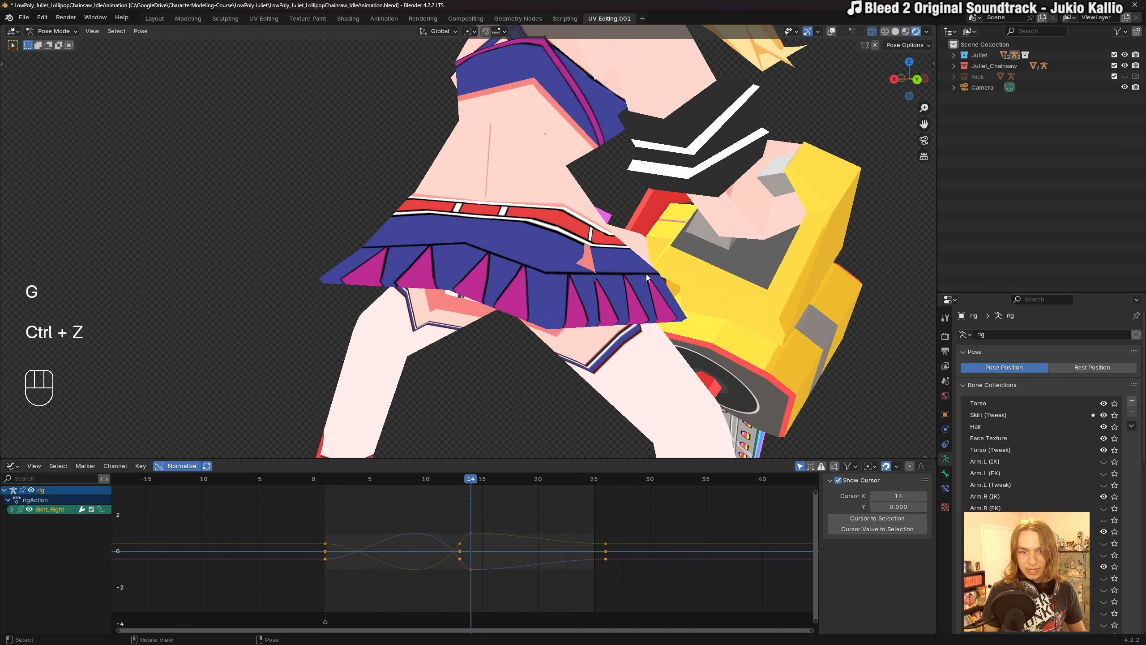
{"action": "key", "text": "r"}
{"action": "key", "text": "r"}
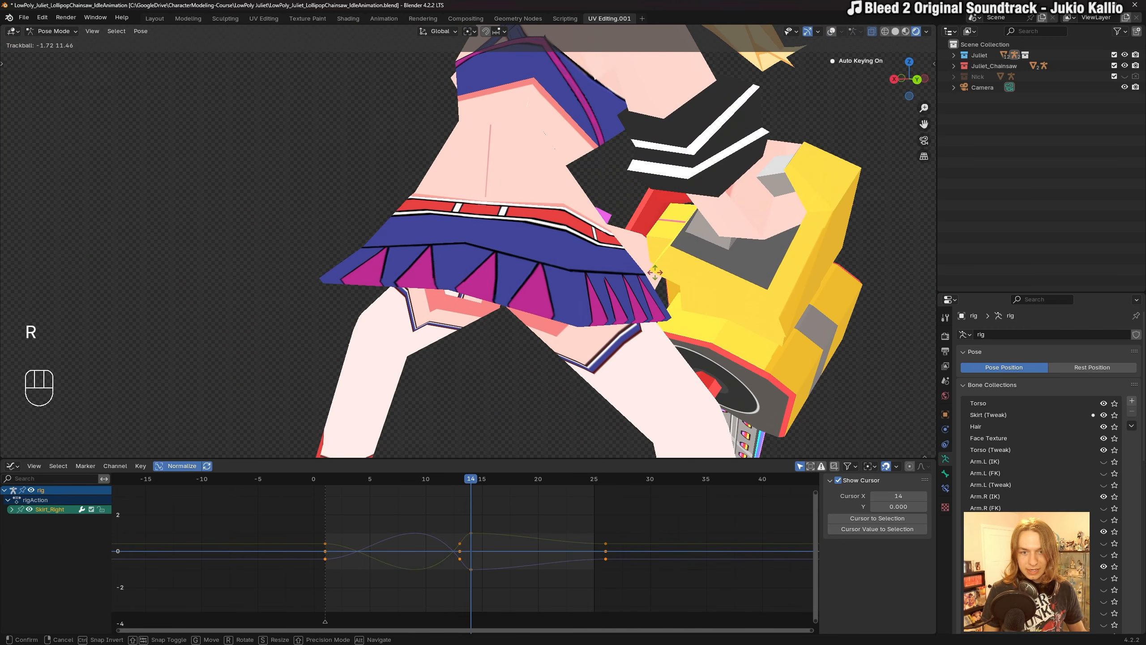
{"action": "left_click", "coordinate": [655, 275]}
{"action": "middle_click_drag", "start_coordinate": [655, 276], "coordinate": [573, 261]}
{"action": "key", "text": "shift+alt+z"}
Solo the Skirt (Tweak) bone collection, select all four skirt bones and delete their keys at frame 13.
{"action": "left_click", "coordinate": [516, 248]}
{"action": "left_click", "coordinate": [1115, 416]}
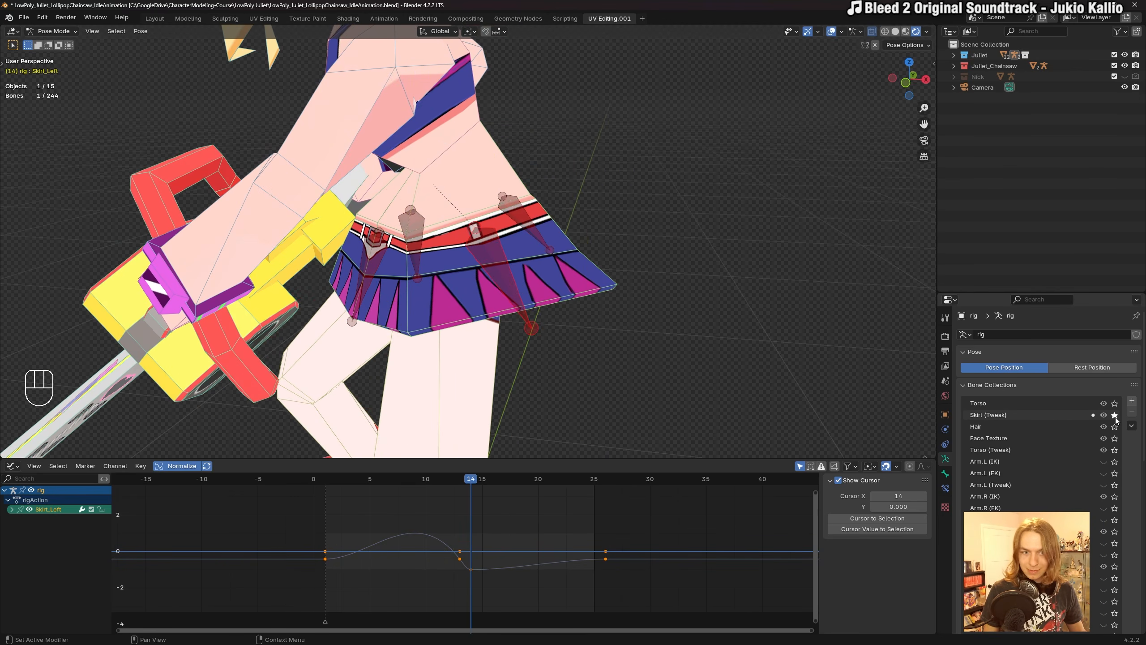
{"action": "left_click", "coordinate": [605, 311]}
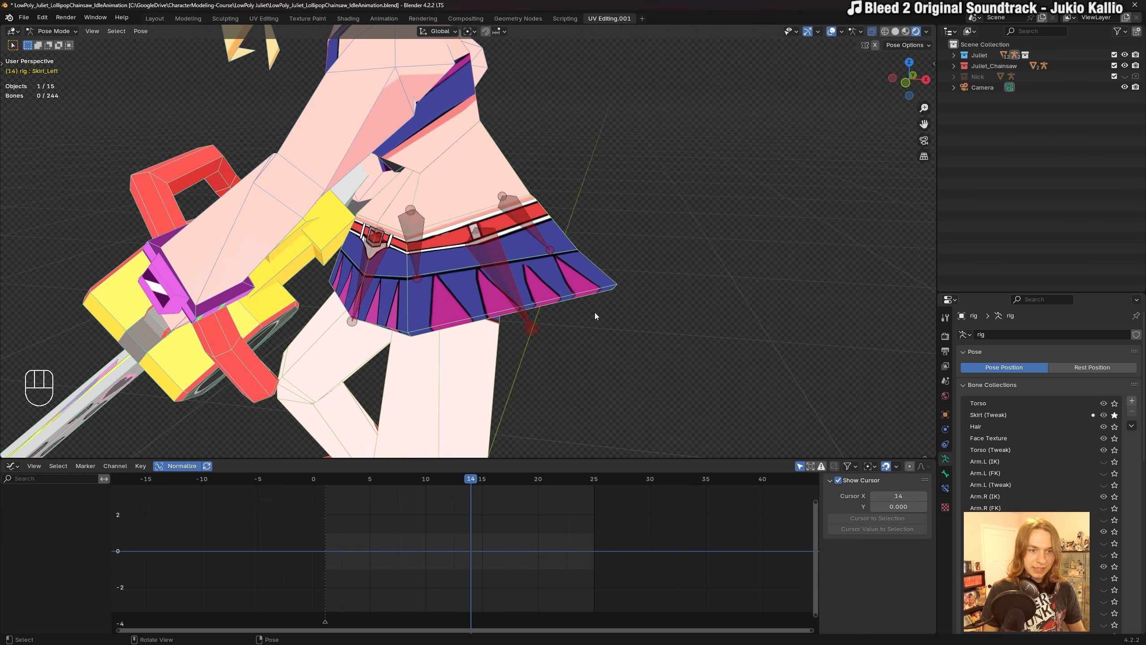
{"action": "key", "text": "a"}
{"action": "left_click", "coordinate": [598, 327]}
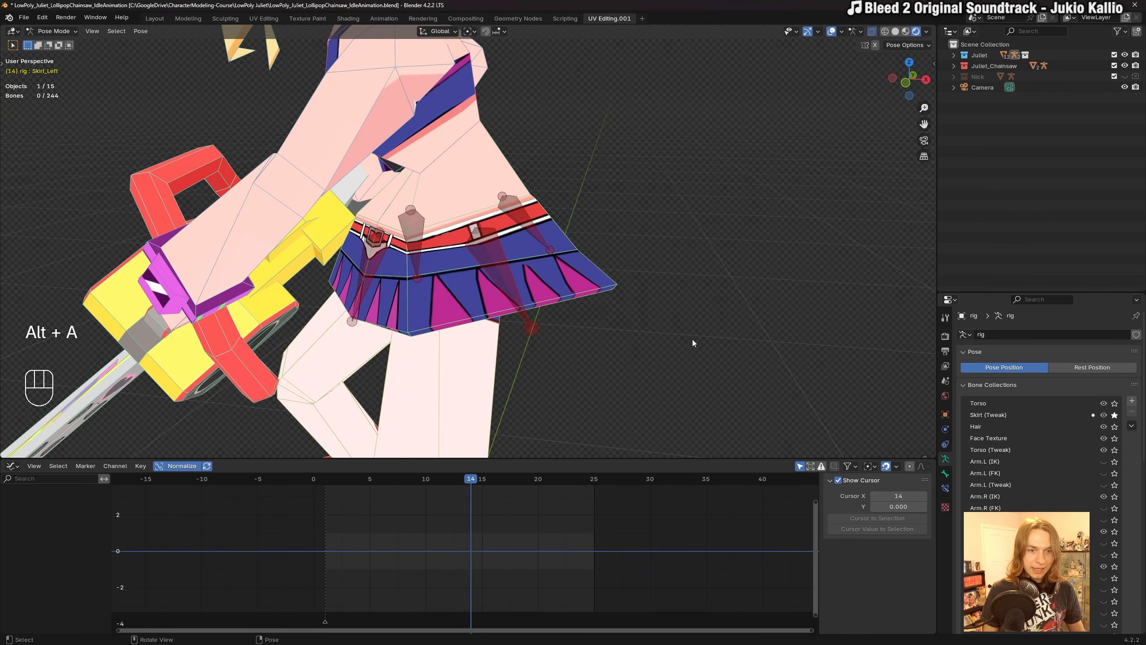
{"action": "key", "text": "a"}
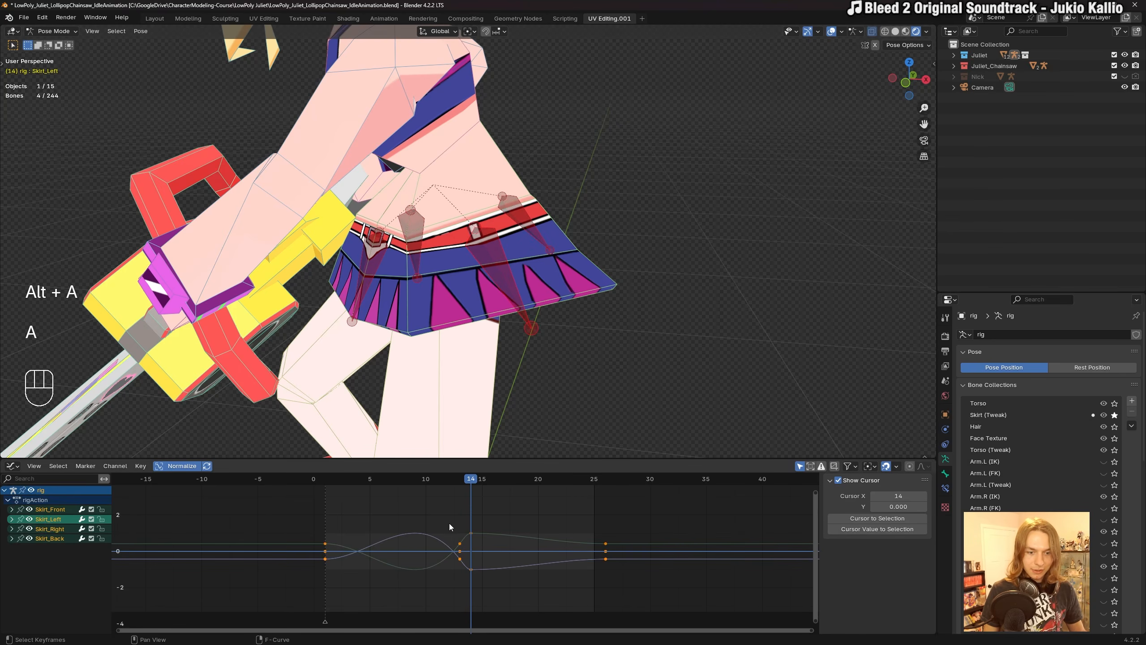
{"action": "left_click_drag", "start_coordinate": [467, 589], "coordinate": [467, 590]}
{"action": "key", "text": "Delete"}
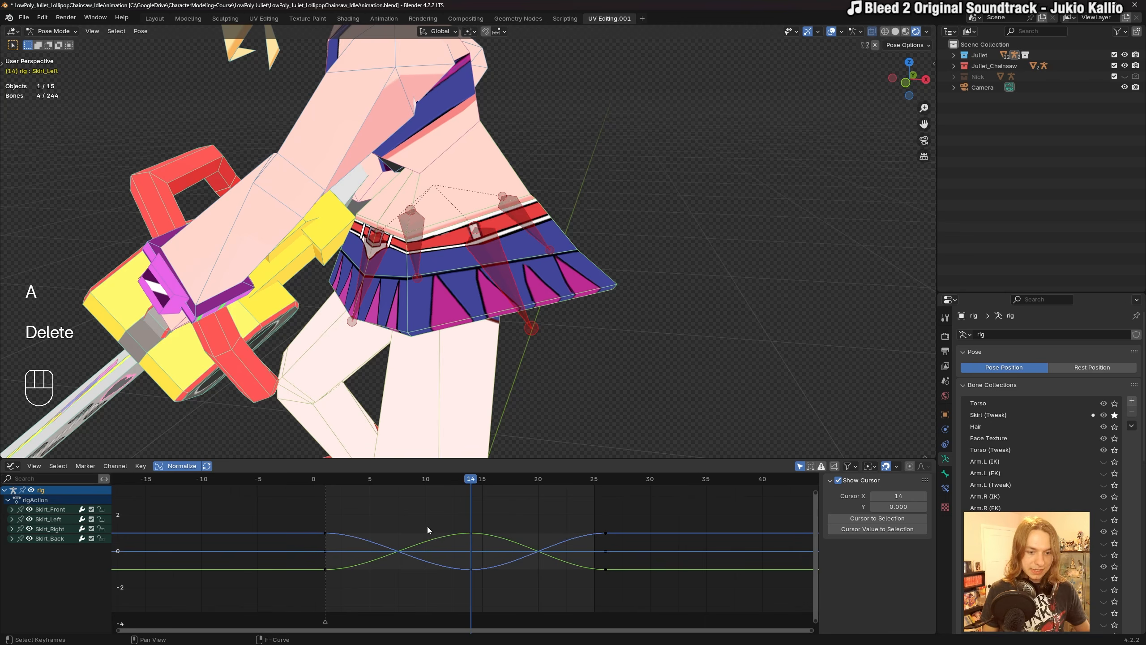
Play the loop from frame 1 with overlays hidden to check the skirt's motion from several views.
{"action": "left_click", "coordinate": [327, 482]}
{"action": "key", "text": "space"}
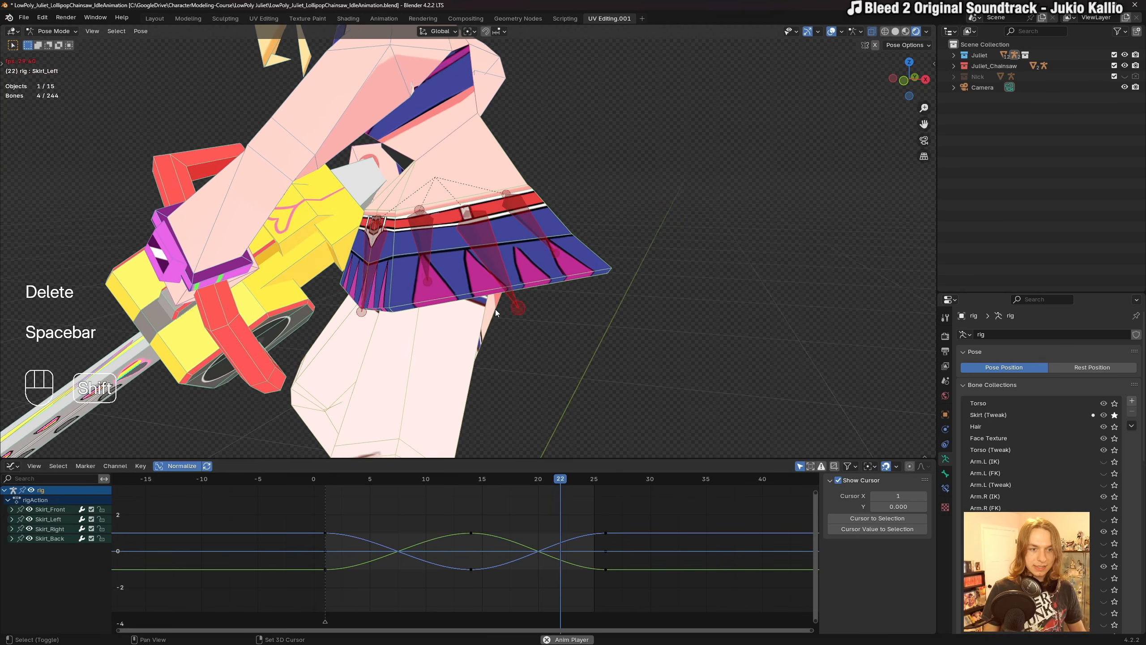
{"action": "key", "text": "shift+alt+z"}
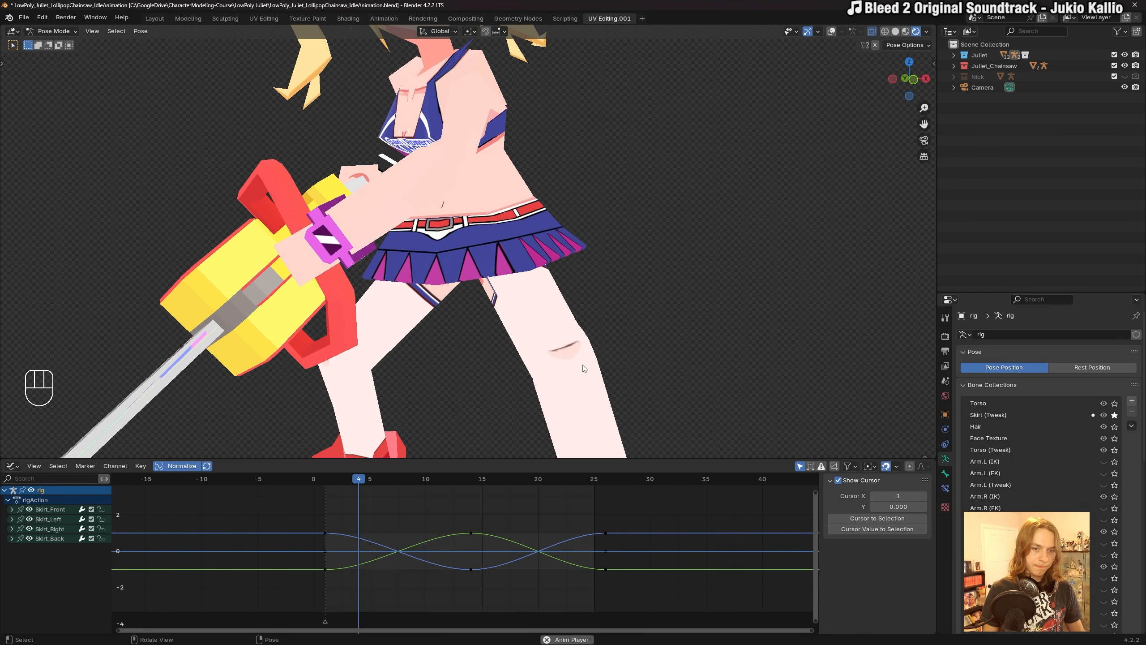
{"action": "scroll", "coordinate": [568, 328], "scroll_direction": "down", "scroll_amount": 5}
{"action": "mouse_move", "coordinate": [567, 328]}
{"action": "middle_mouse_down"}
{"action": "mouse_move", "coordinate": [551, 326]}
{"action": "mouse_move", "coordinate": [560, 322]}
{"action": "middle_mouse_up"}
{"action": "scroll", "coordinate": [569, 332], "scroll_direction": "up", "scroll_amount": 6}
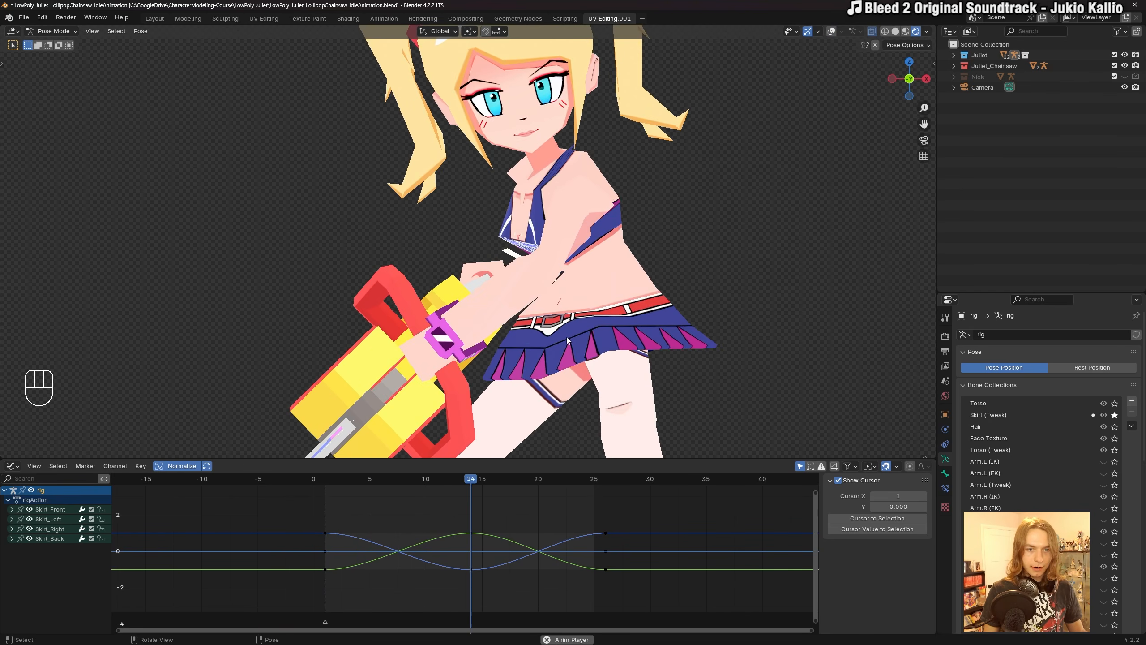
{"action": "key", "text": "space"}
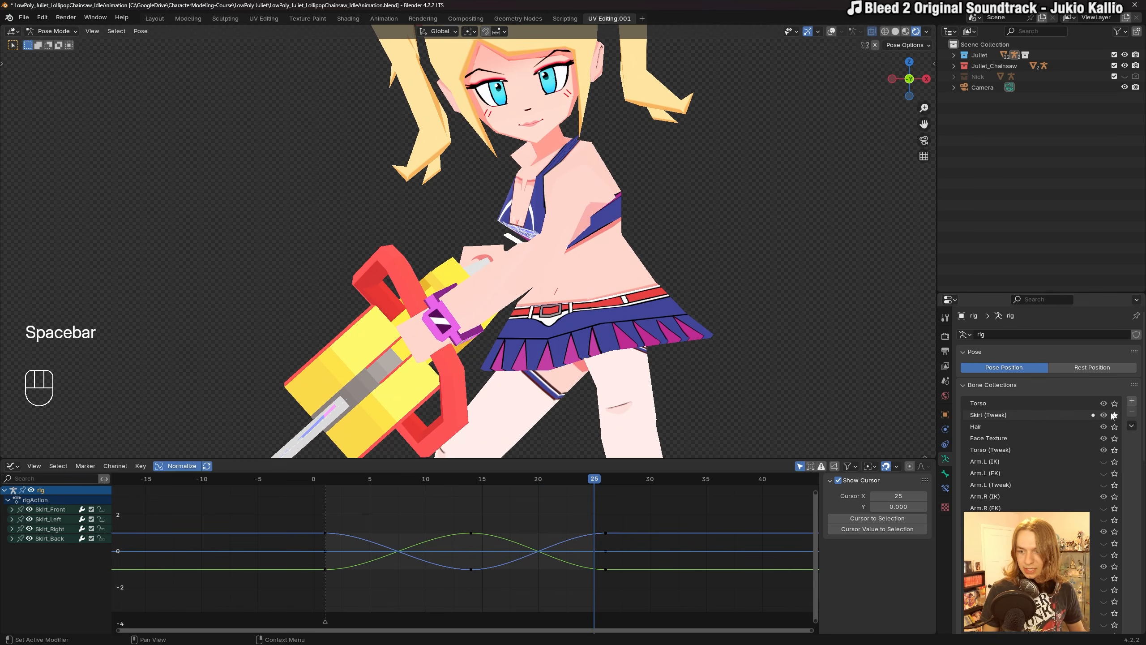
Restore the overlays, show the other bone collections again and save the file.
{"action": "key", "text": "shift+alt+z"}
{"action": "middle_click_drag", "start_coordinate": [700, 255], "coordinate": [654, 327]}
{"action": "key", "text": "ctrl+s"}
Select both breast.R and breast.L and apply a trackball rotation of 3.44° and 0° at frame 17.
{"action": "scroll", "coordinate": [670, 327], "scroll_direction": "up", "scroll_amount": 4}
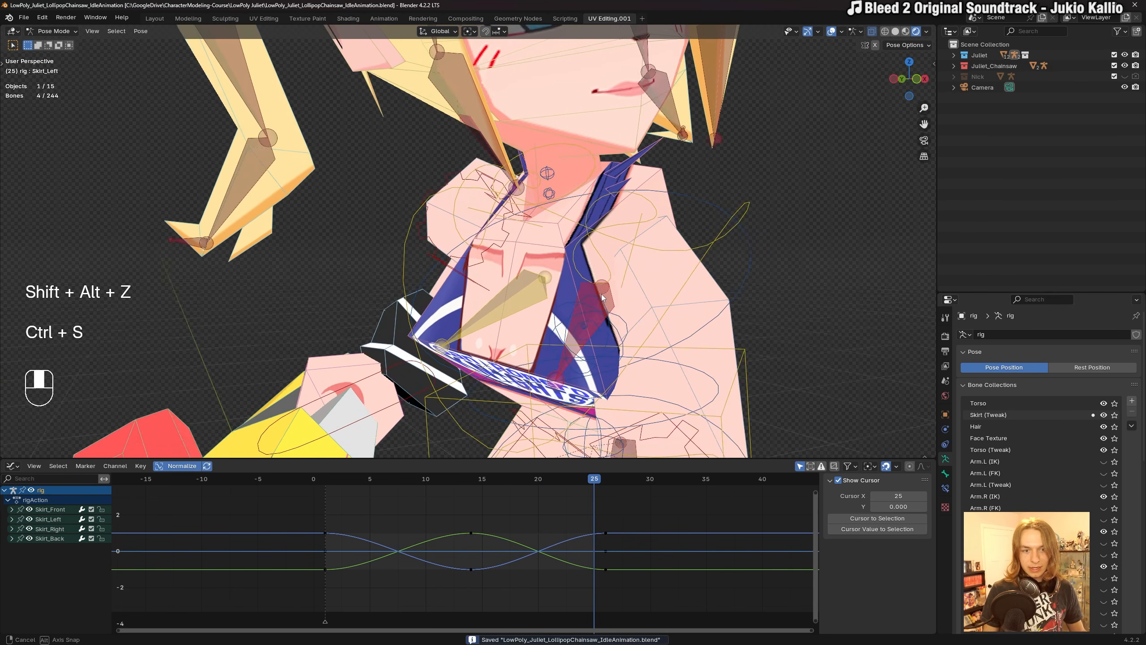
{"action": "mouse_move", "coordinate": [715, 258]}
{"action": "middle_mouse_down"}
{"action": "mouse_move", "coordinate": [864, 329]}
{"action": "mouse_move", "coordinate": [675, 200]}
{"action": "mouse_move", "coordinate": [722, 243]}
{"action": "mouse_move", "coordinate": [718, 261]}
{"action": "middle_mouse_up"}
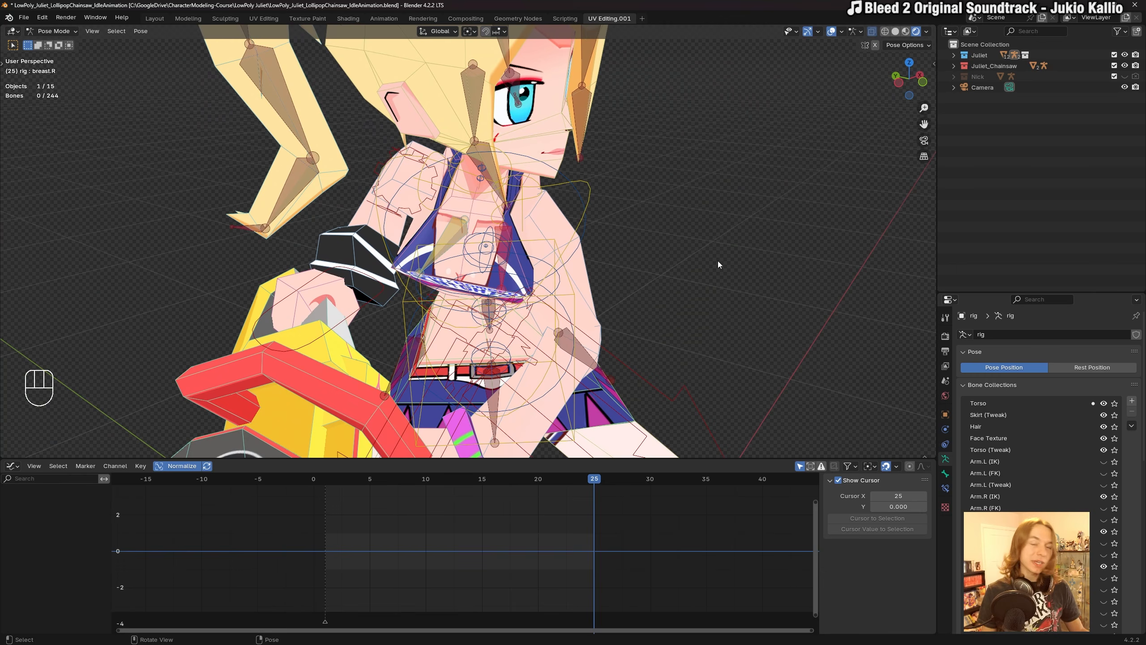
{"action": "scroll", "coordinate": [627, 247], "scroll_direction": "up", "scroll_amount": 4}
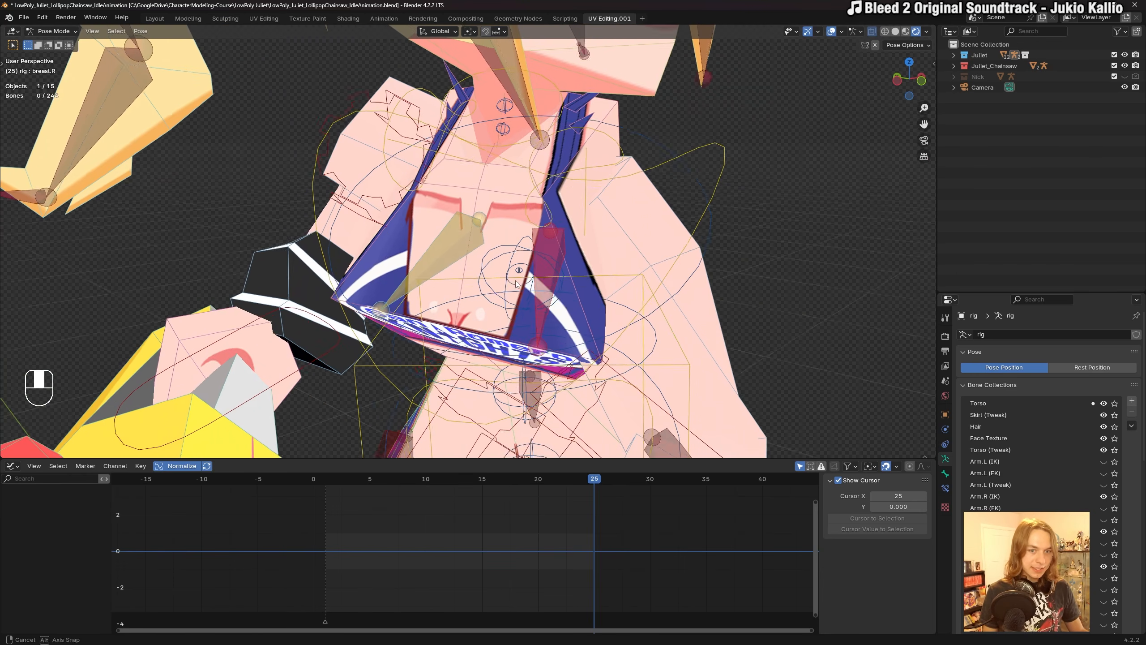
{"action": "left_click", "coordinate": [547, 246]}
{"action": "left_click", "coordinate": [463, 237]}
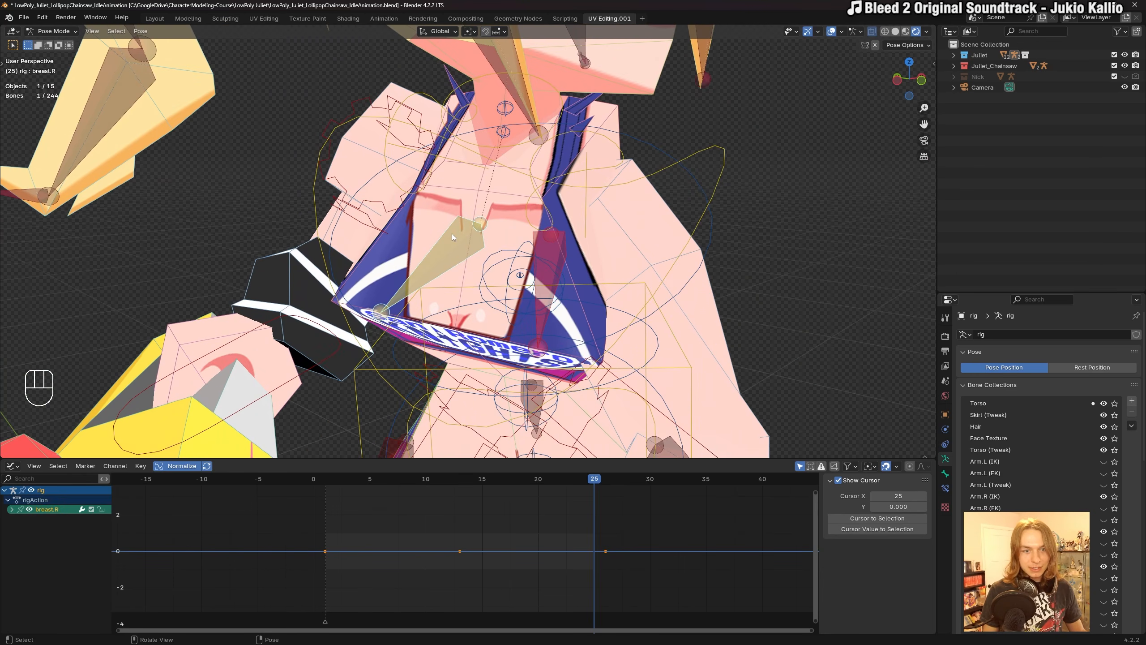
{"action": "middle_click_drag", "start_coordinate": [469, 244], "coordinate": [520, 235]}
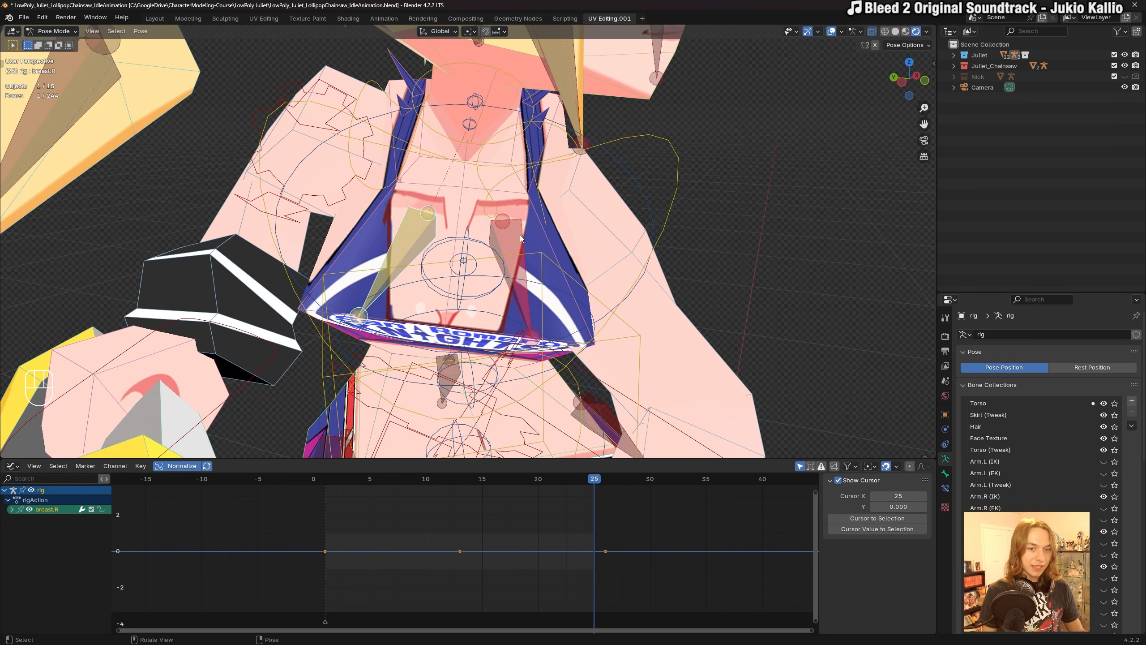
{"action": "left_click", "coordinate": [515, 233], "text": "shift"}
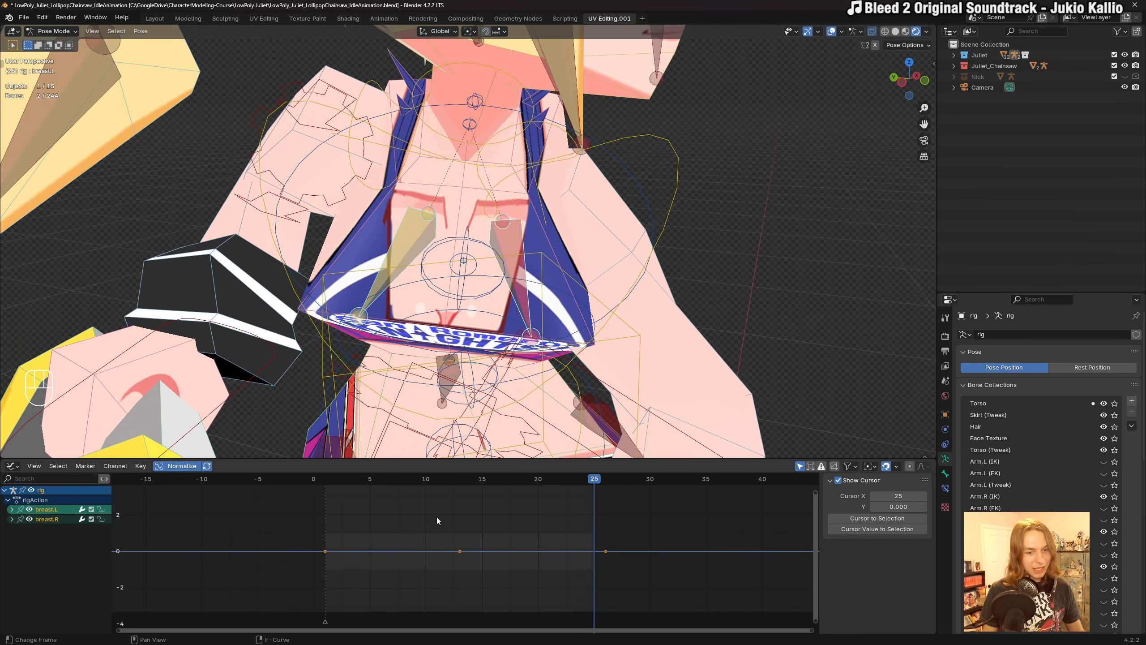
{"action": "left_click_drag", "start_coordinate": [413, 479], "coordinate": [509, 482]}
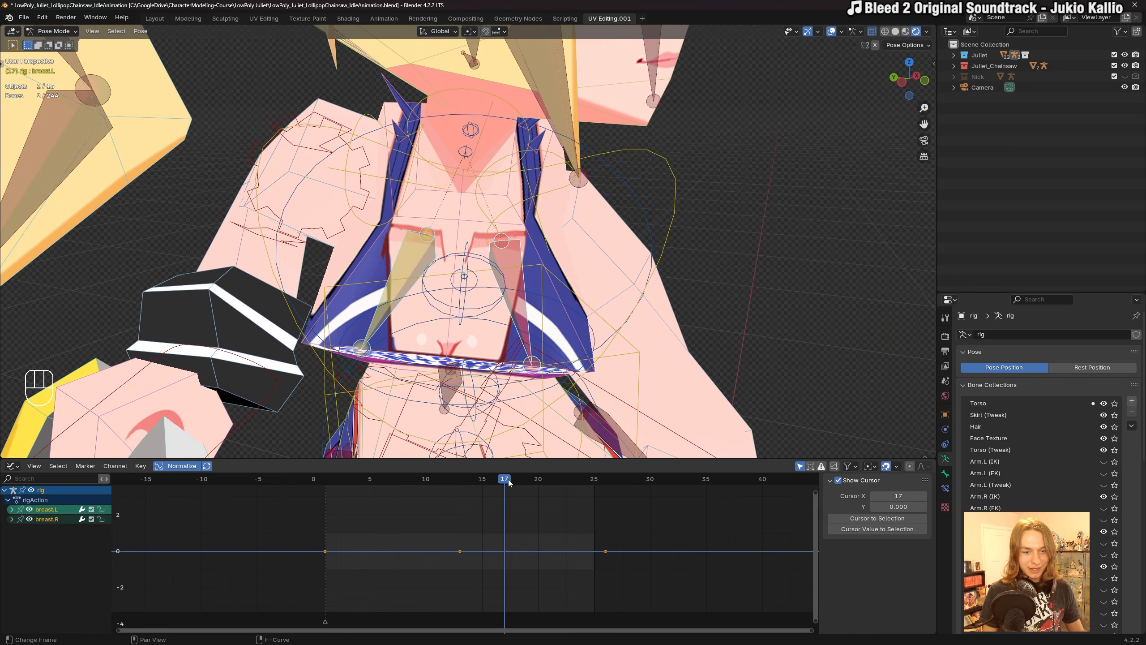
{"action": "middle_click_drag", "start_coordinate": [597, 374], "coordinate": [562, 283]}
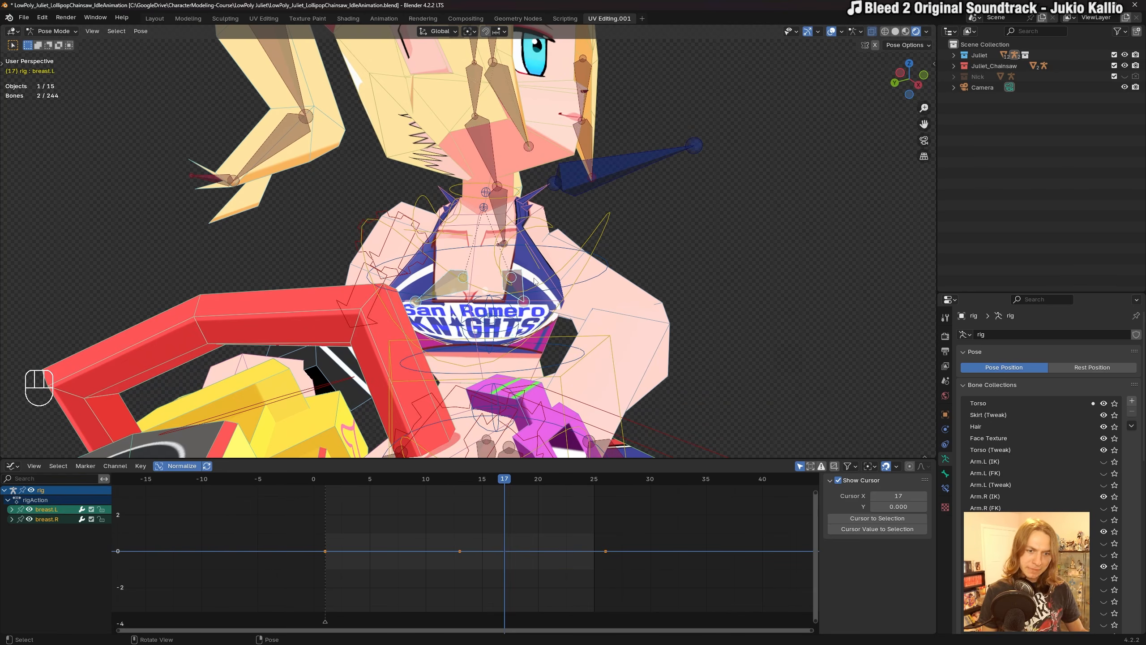
{"action": "key", "text": "r"}
{"action": "key", "text": "r"}
{"action": "left_click", "coordinate": [563, 306]}
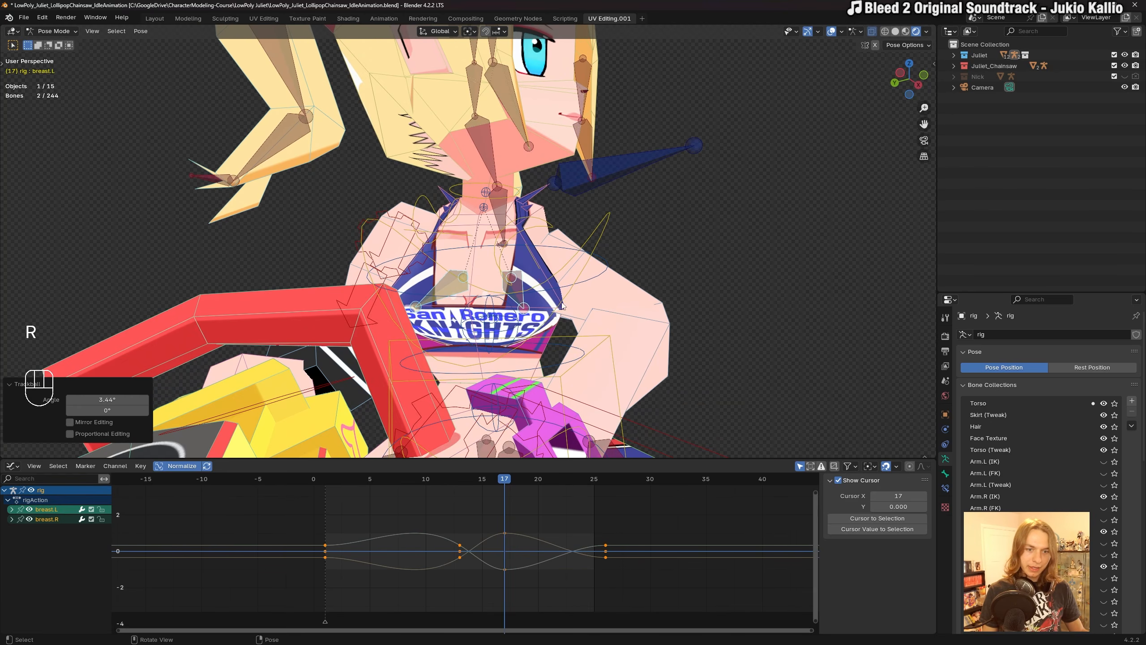
Move both breast bones at frame 17, finishing with about -0.0011 m X and 0.0025 m Y, and delete their frame 13 keys.
{"action": "middle_click_drag", "start_coordinate": [562, 306], "coordinate": [563, 346]}
{"action": "key", "text": "g"}
{"action": "left_click", "coordinate": [523, 323]}
{"action": "key", "text": "g"}
{"action": "left_click", "coordinate": [559, 346]}
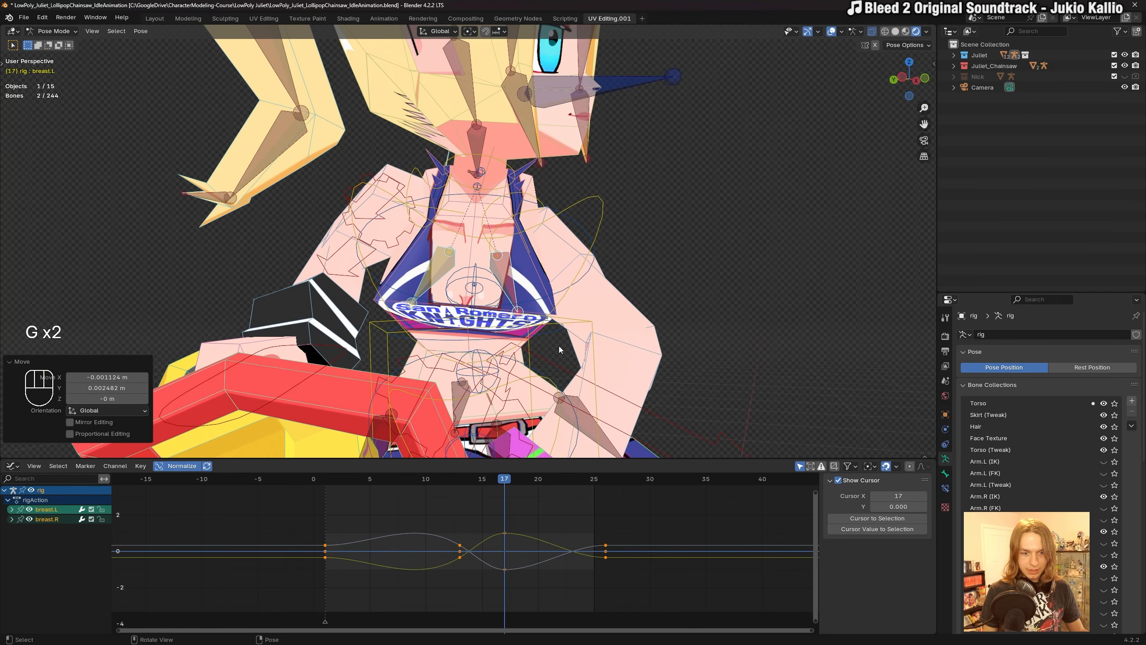
{"action": "left_click_drag", "start_coordinate": [427, 531], "coordinate": [442, 550]}
{"action": "key", "text": "Delete"}
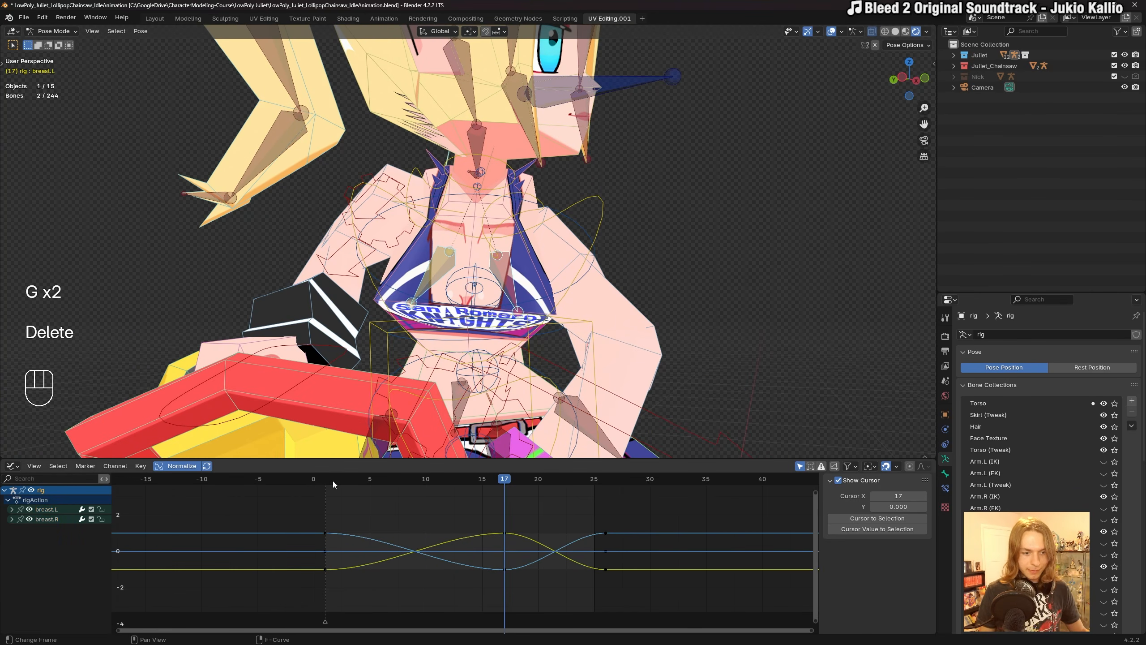
Copy the frame 1 keys of breast.L and breast.R and paste them at frame 10.
{"action": "left_click_drag", "start_coordinate": [333, 481], "coordinate": [428, 490]}
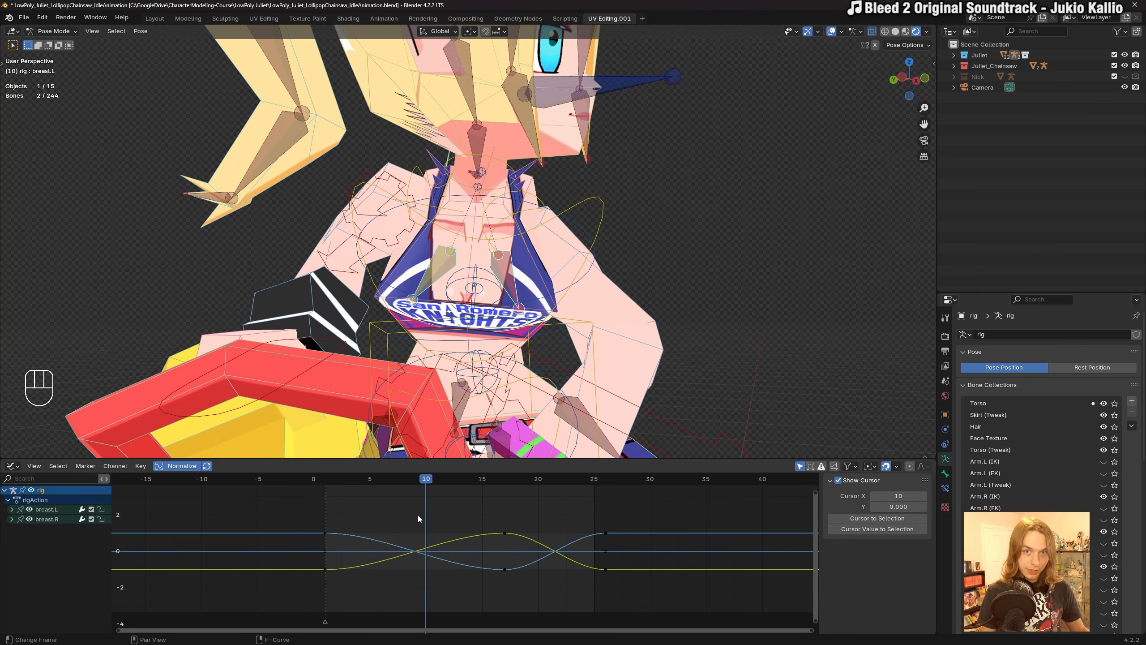
{"action": "scroll", "coordinate": [373, 536], "scroll_direction": "down", "scroll_amount": 2}
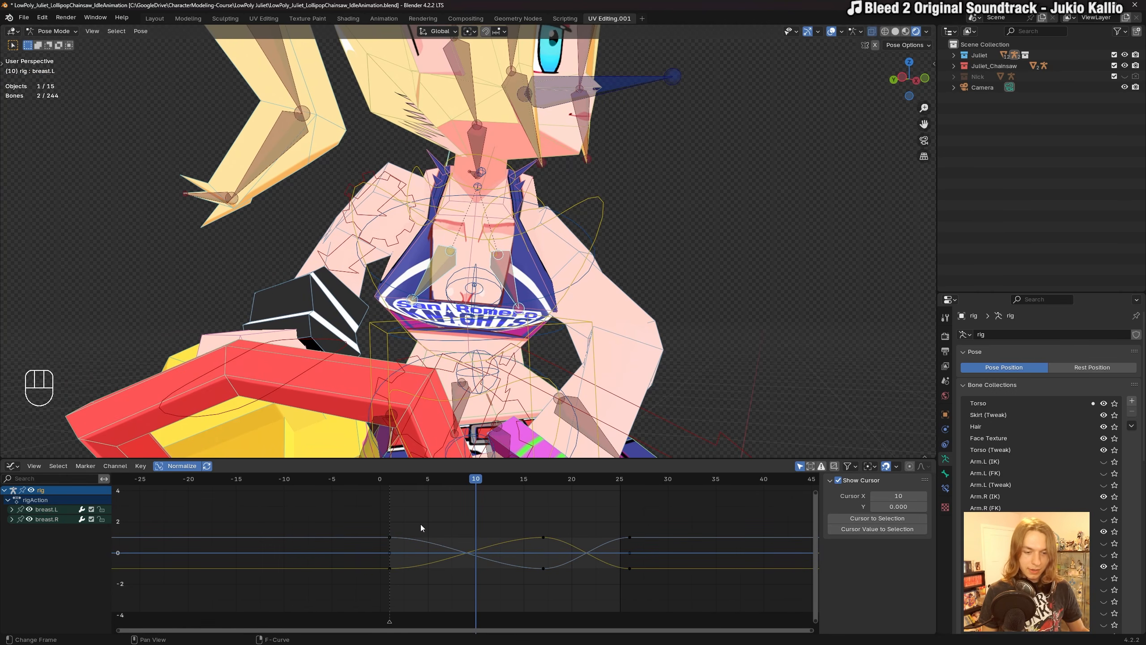
{"action": "left_click_drag", "start_coordinate": [424, 514], "coordinate": [376, 582]}
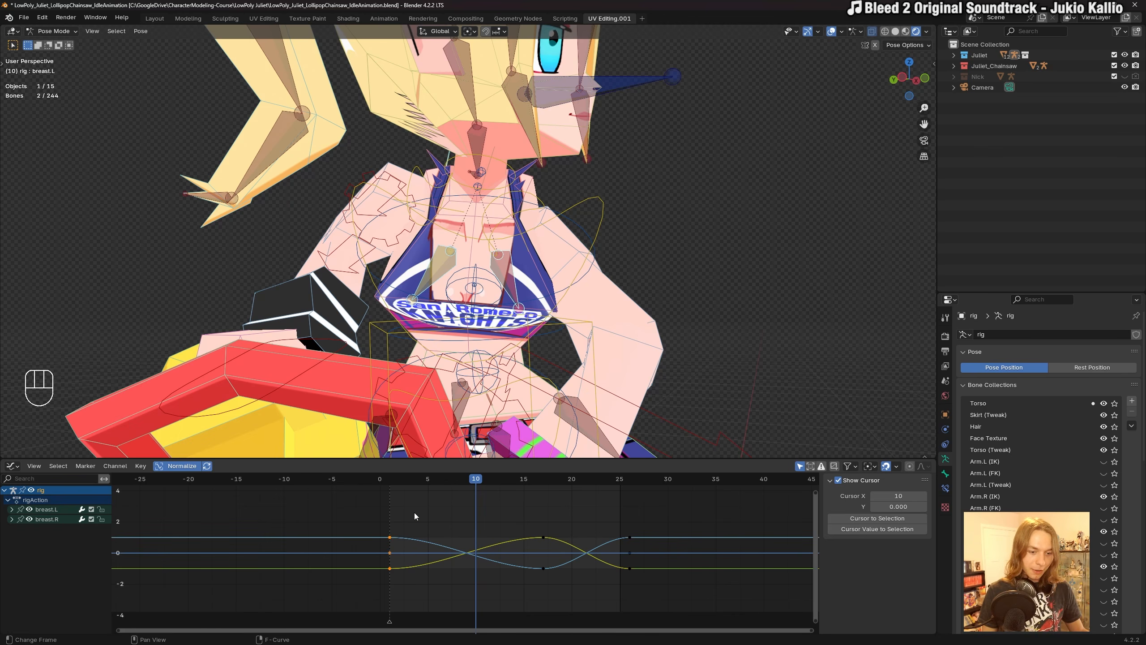
{"action": "left_click_drag", "start_coordinate": [412, 513], "coordinate": [360, 597]}
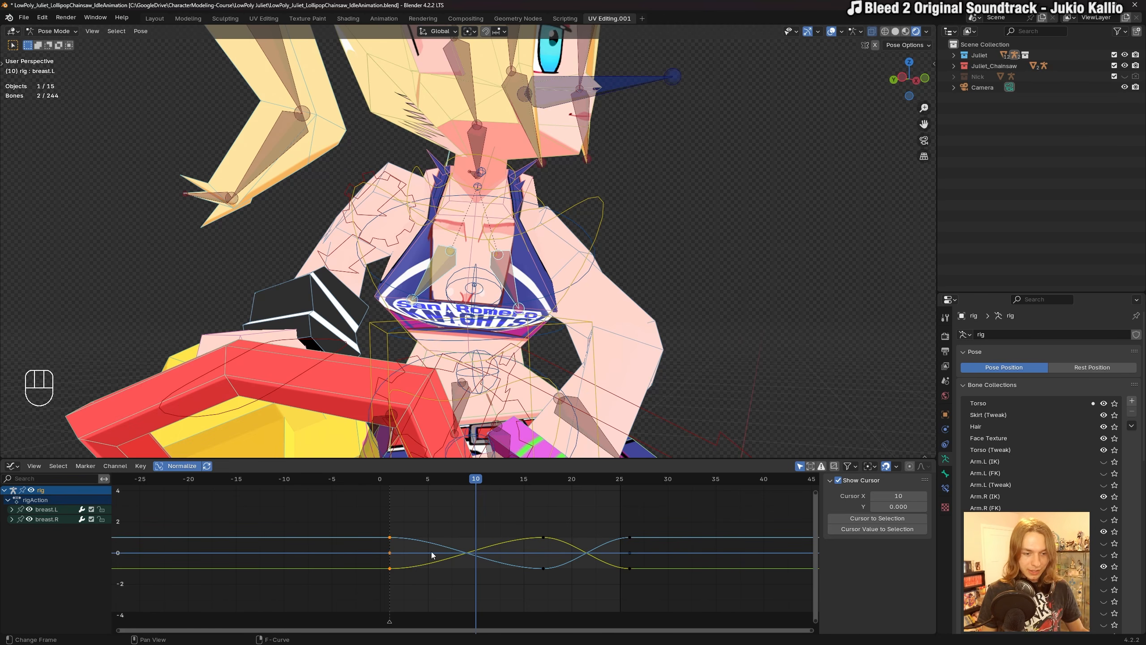
{"action": "key", "text": "ctrl+v"}
Rotate and move both breast bones at frame 10, finishing with a -1.59° rotation about the view axis.
{"action": "mouse_move", "coordinate": [586, 282]}
{"action": "middle_mouse_down"}
{"action": "mouse_move", "coordinate": [598, 278]}
{"action": "mouse_move", "coordinate": [578, 289]}
{"action": "mouse_move", "coordinate": [618, 291]}
{"action": "mouse_move", "coordinate": [619, 274]}
{"action": "mouse_move", "coordinate": [643, 294]}
{"action": "mouse_move", "coordinate": [587, 303]}
{"action": "middle_mouse_up"}
{"action": "key", "text": "r"}
{"action": "left_click", "coordinate": [627, 283]}
{"action": "key", "text": "g"}
{"action": "left_click", "coordinate": [623, 276]}
{"action": "key", "text": "r"}
{"action": "left_click", "coordinate": [623, 276]}
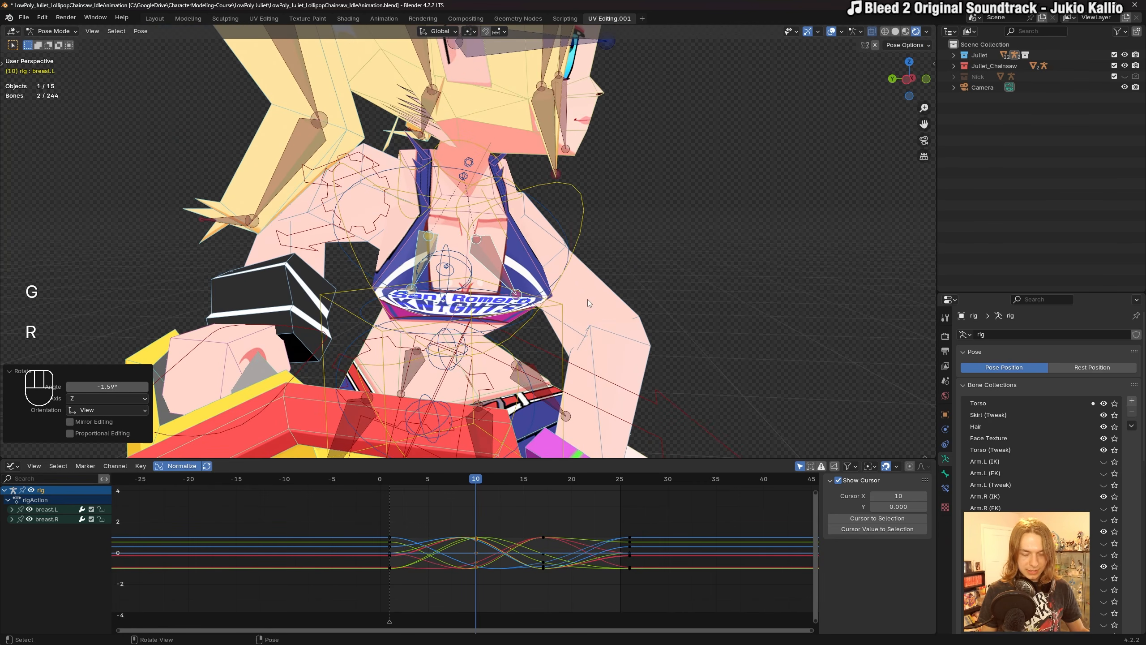
Hide the viewport overlays, play back the idle from several angles to check the chest motion, and save the file.
{"action": "left_click", "coordinate": [571, 520]}
{"action": "middle_click_drag", "start_coordinate": [625, 424], "coordinate": [541, 462]}
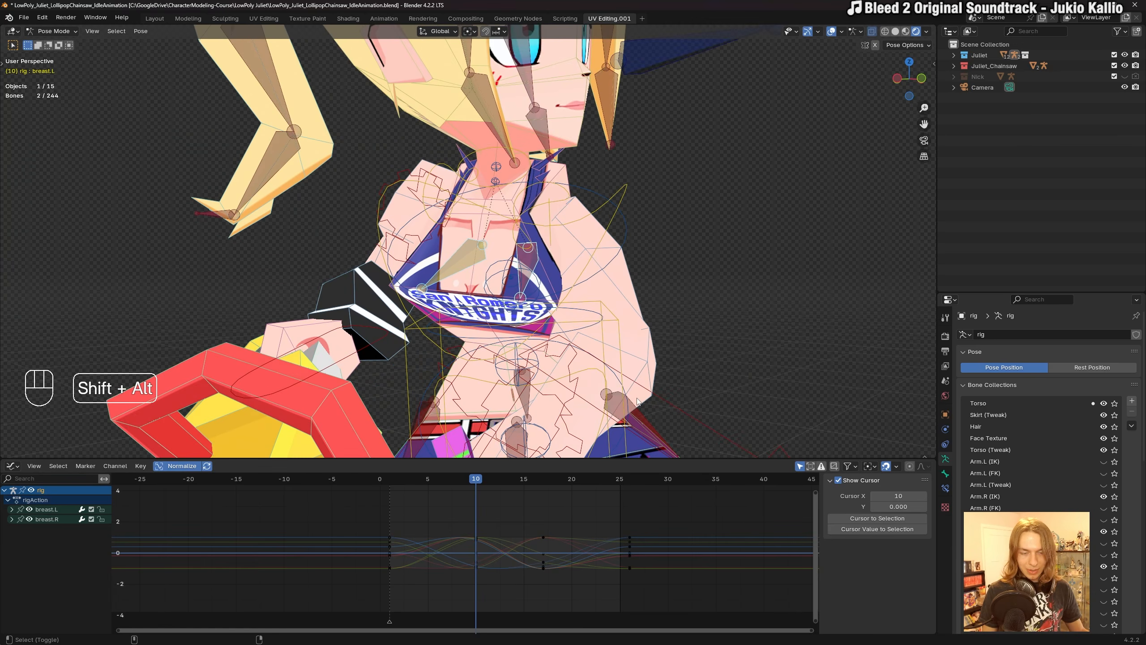
{"action": "key", "text": "shift+alt+z"}
{"action": "key", "text": "space"}
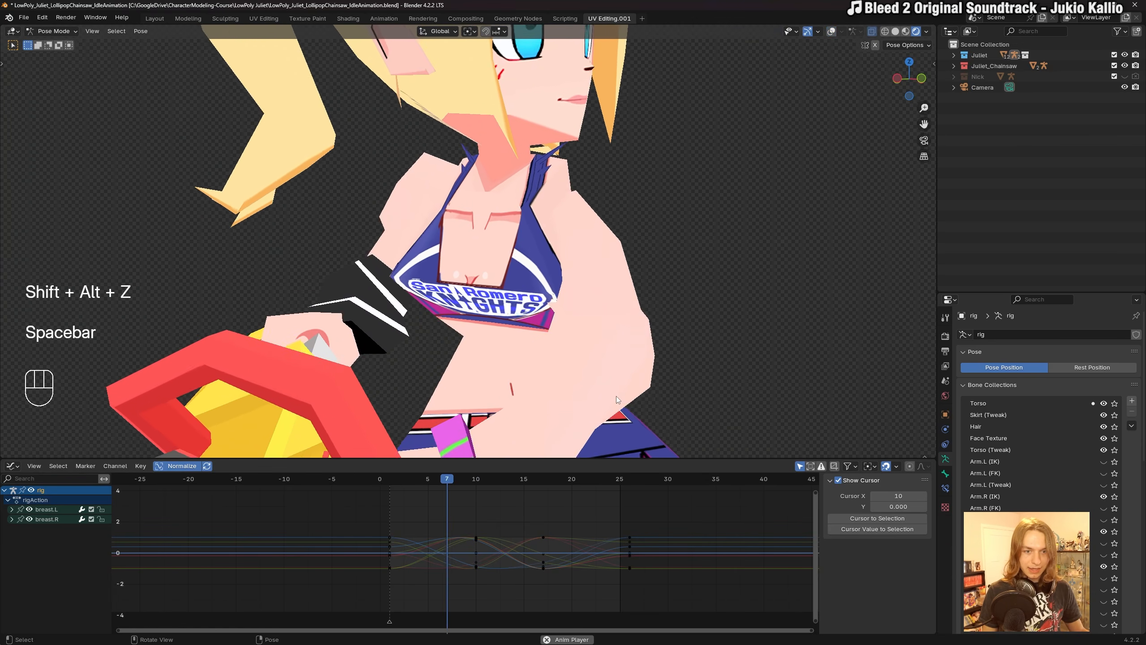
{"action": "middle_click_drag", "start_coordinate": [608, 395], "coordinate": [672, 392]}
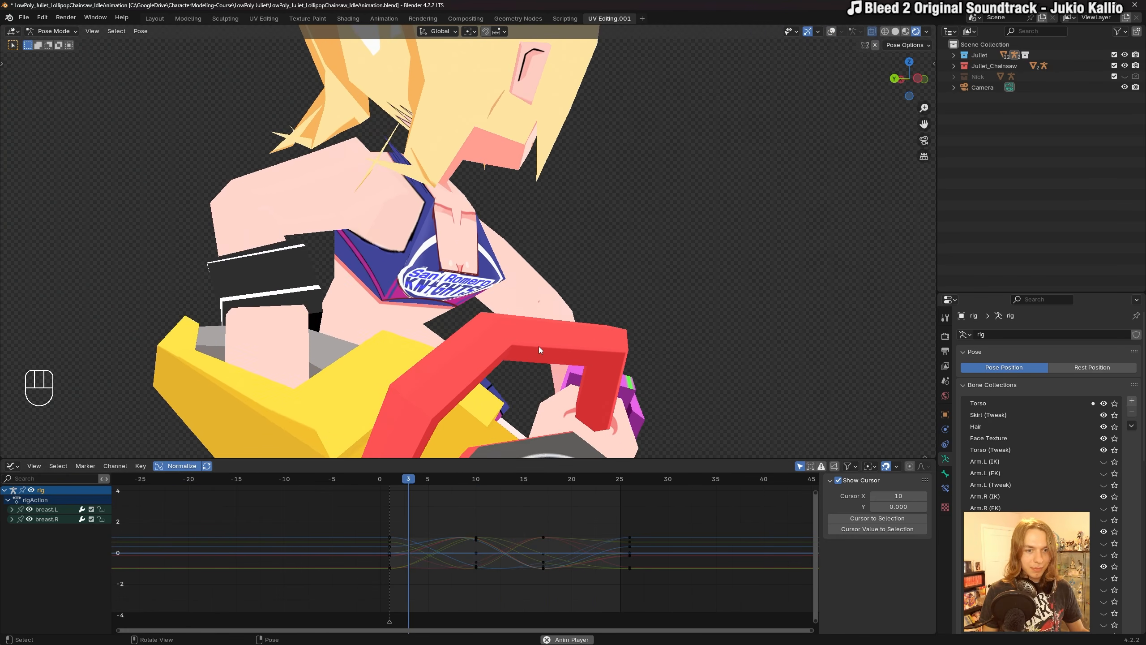
{"action": "middle_click_drag", "start_coordinate": [539, 345], "coordinate": [538, 354]}
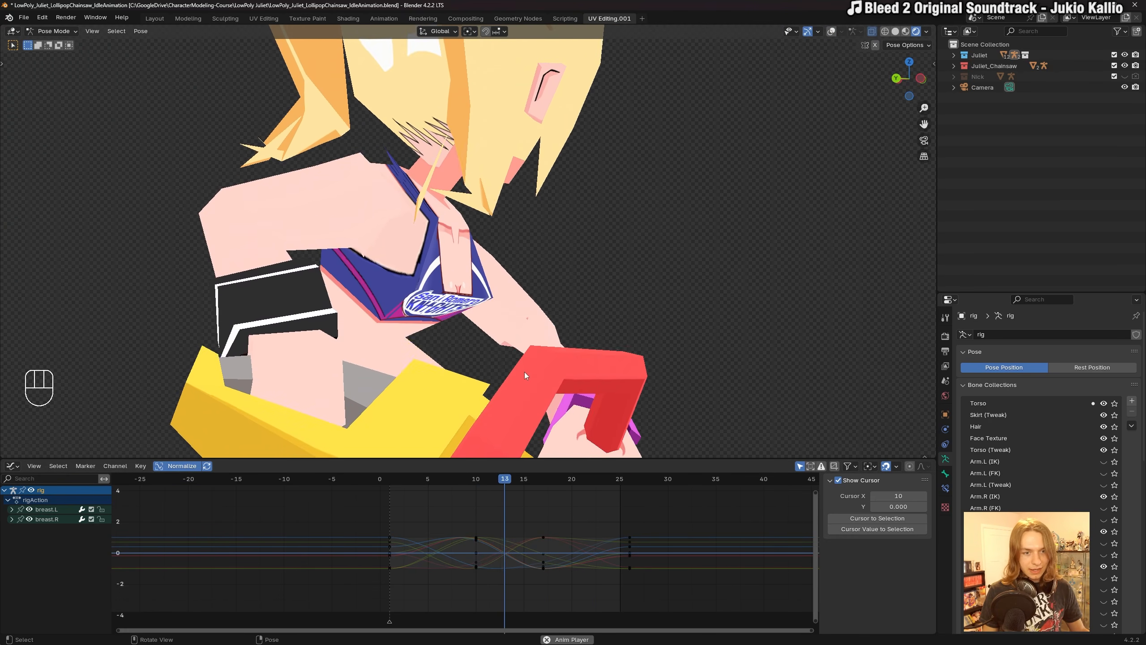
{"action": "key", "text": "space"}
{"action": "key", "text": "ctrl+s"}
Retime the frame 10 keys of both breast bones to frame 7, preview the loop and save the file.
{"action": "left_click_drag", "start_coordinate": [401, 482], "coordinate": [455, 482]}
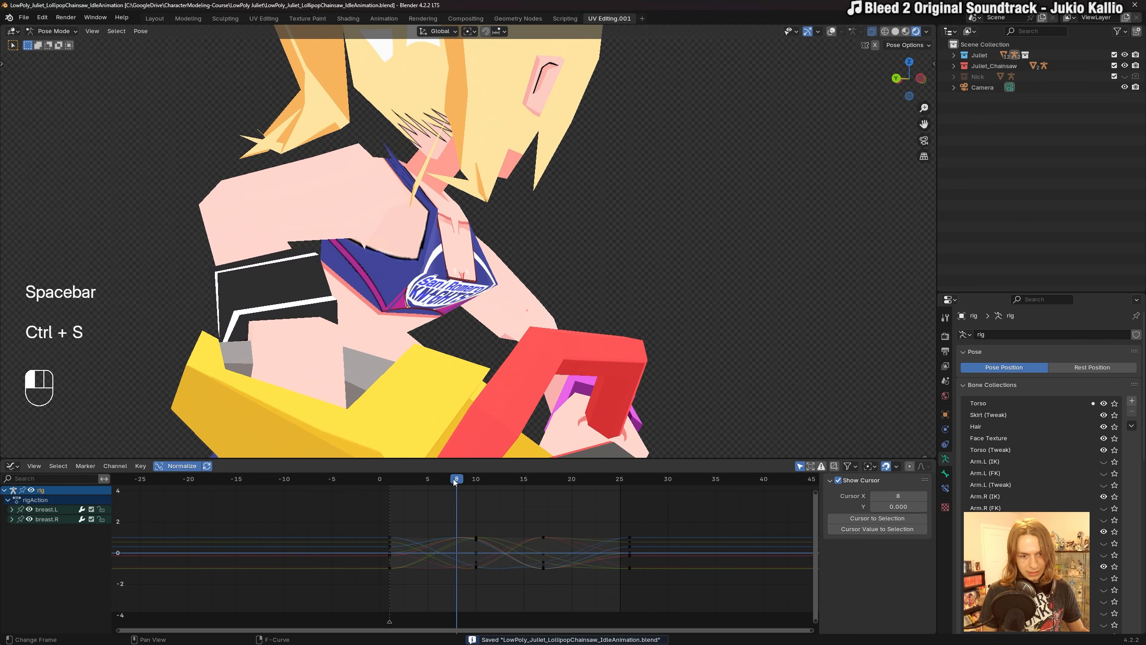
{"action": "left_click_drag", "start_coordinate": [494, 588], "coordinate": [498, 593]}
{"action": "left_click_drag", "start_coordinate": [431, 505], "coordinate": [501, 593]}
{"action": "left_click_drag", "start_coordinate": [431, 498], "coordinate": [505, 584]}
{"action": "key", "text": "g"}
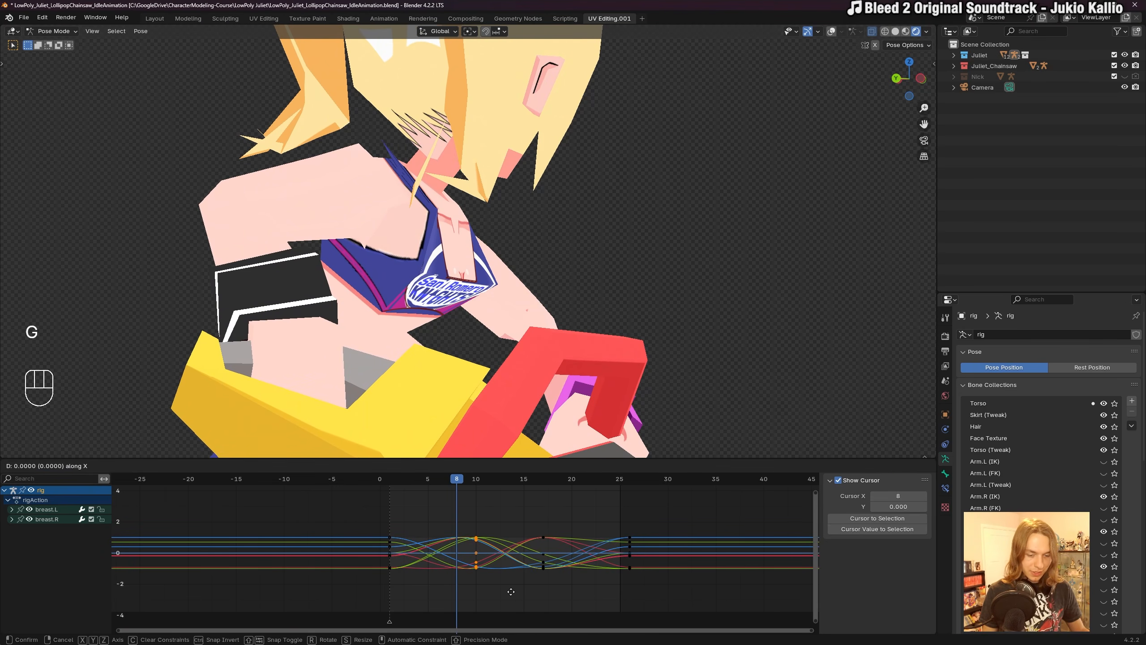
{"action": "left_click", "coordinate": [484, 588]}
{"action": "key", "text": "space"}
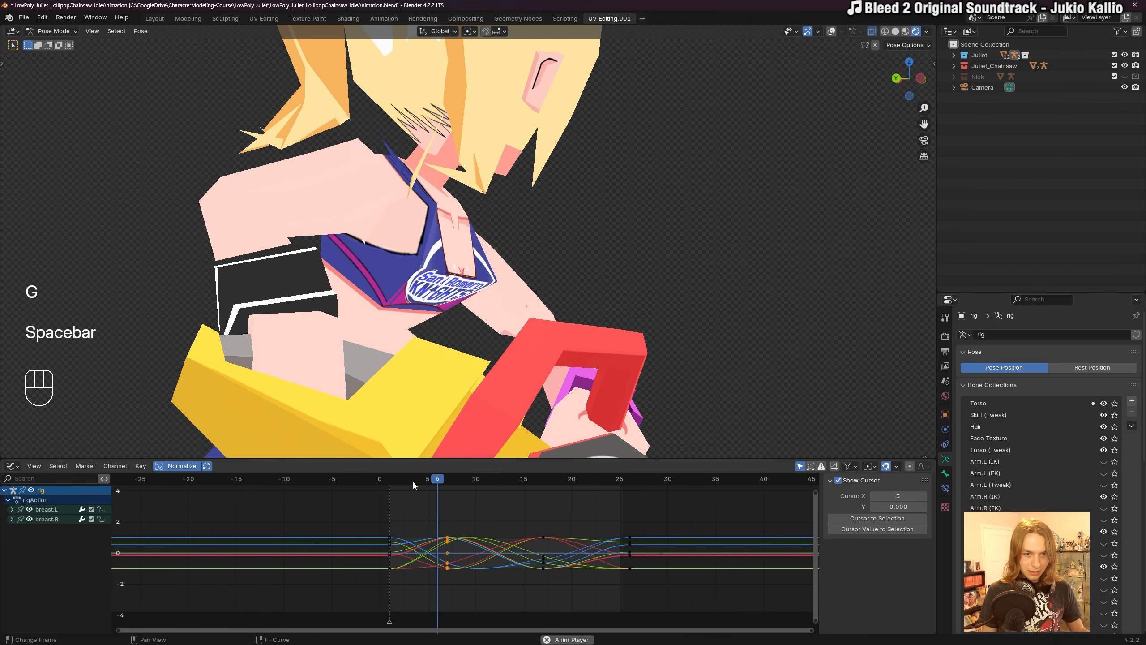
{"action": "key", "text": "space"}
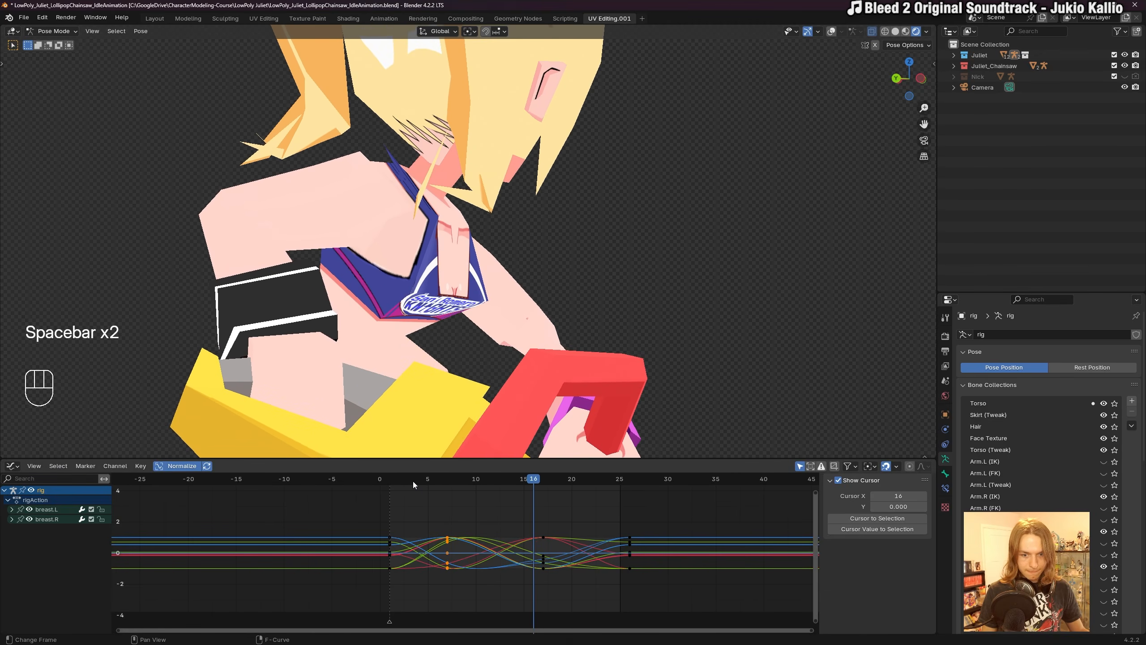
{"action": "key", "text": "ctrl+s"}
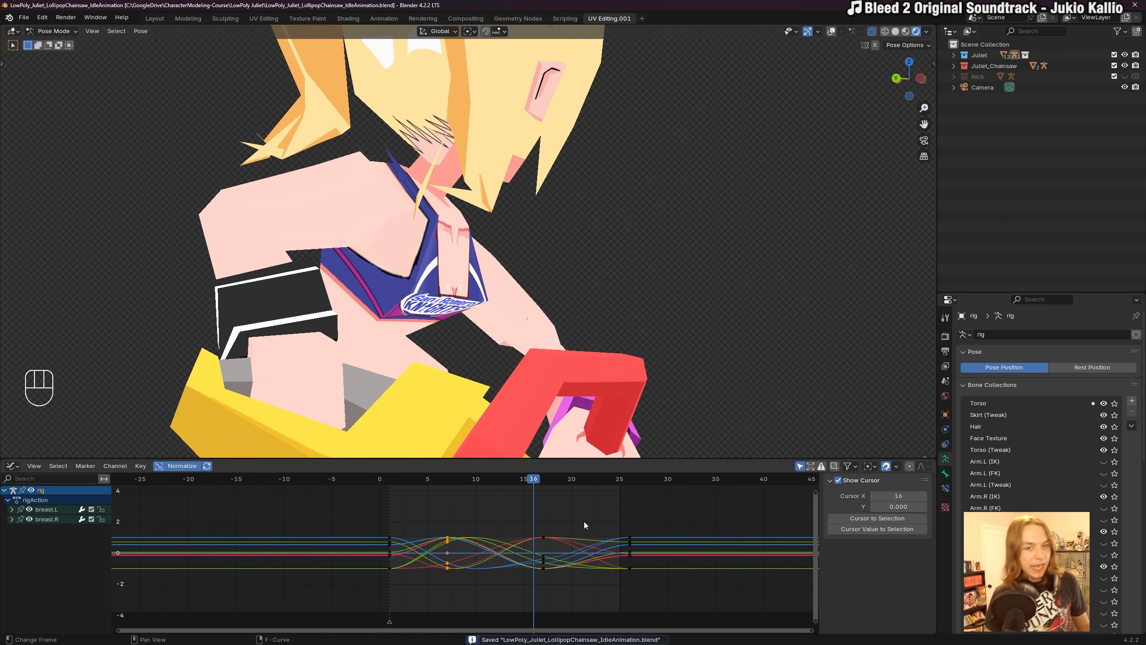
Play back the loop to check the retimed chest motion.
{"action": "key", "text": "space"}
{"action": "key", "text": "space"}
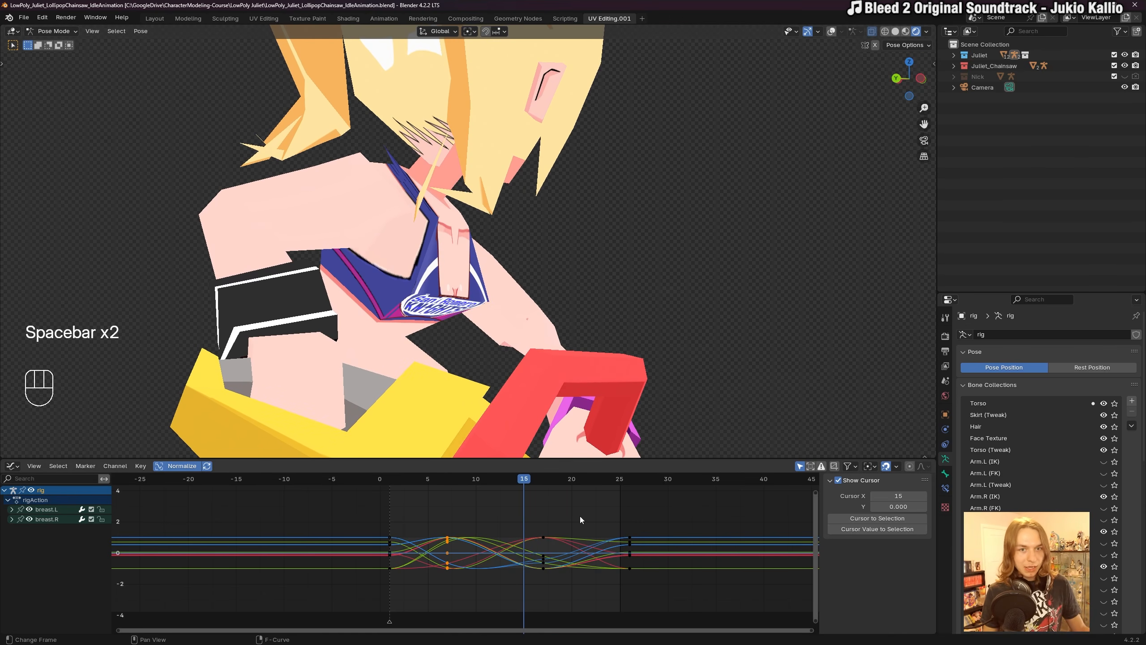
{"action": "left_click", "coordinate": [569, 514]}
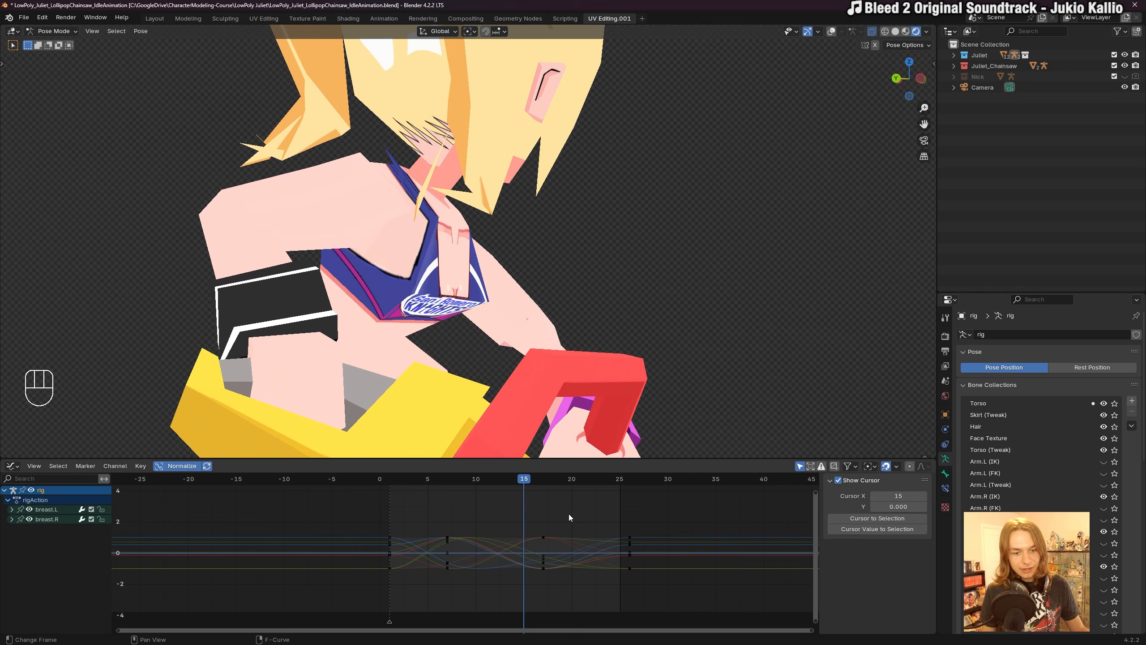
{"action": "key", "text": "space"}
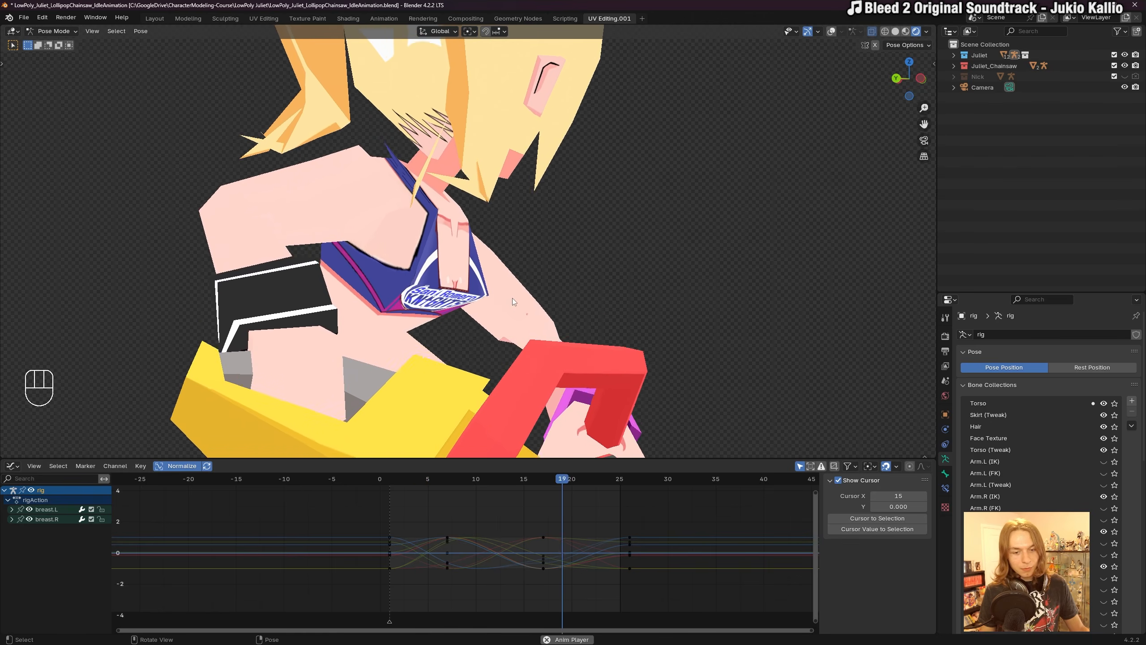
{"action": "key", "text": "space"}
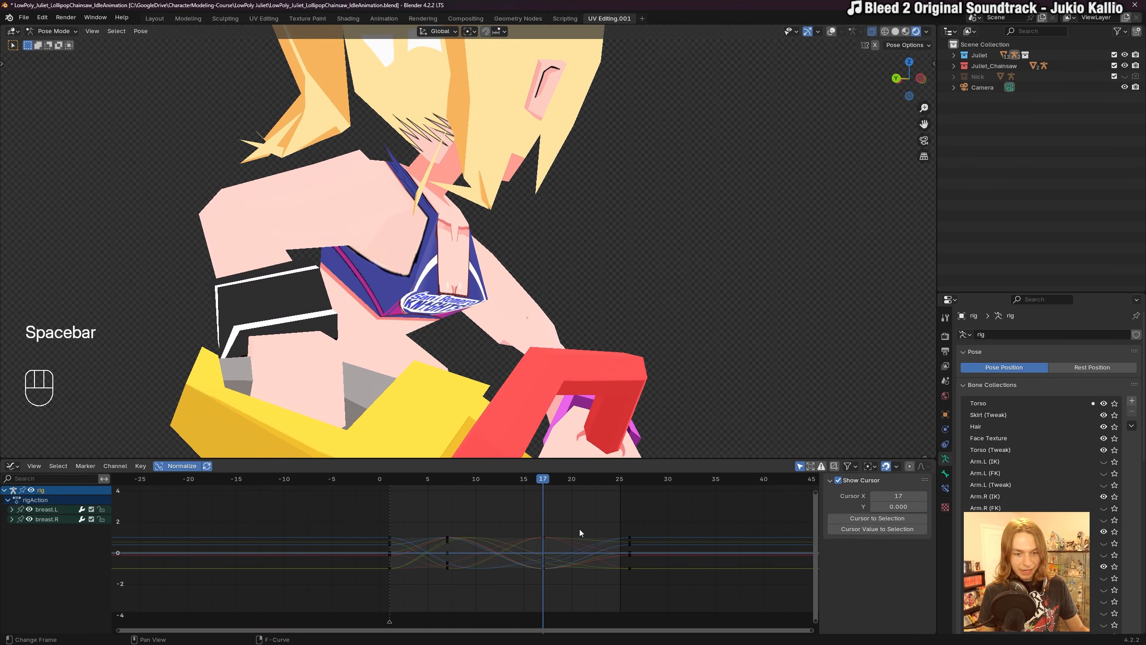
Try Make Cyclic extrapolation on all breast.L and breast.R curves, preview the loop, and undo it.
{"action": "key", "text": "a"}
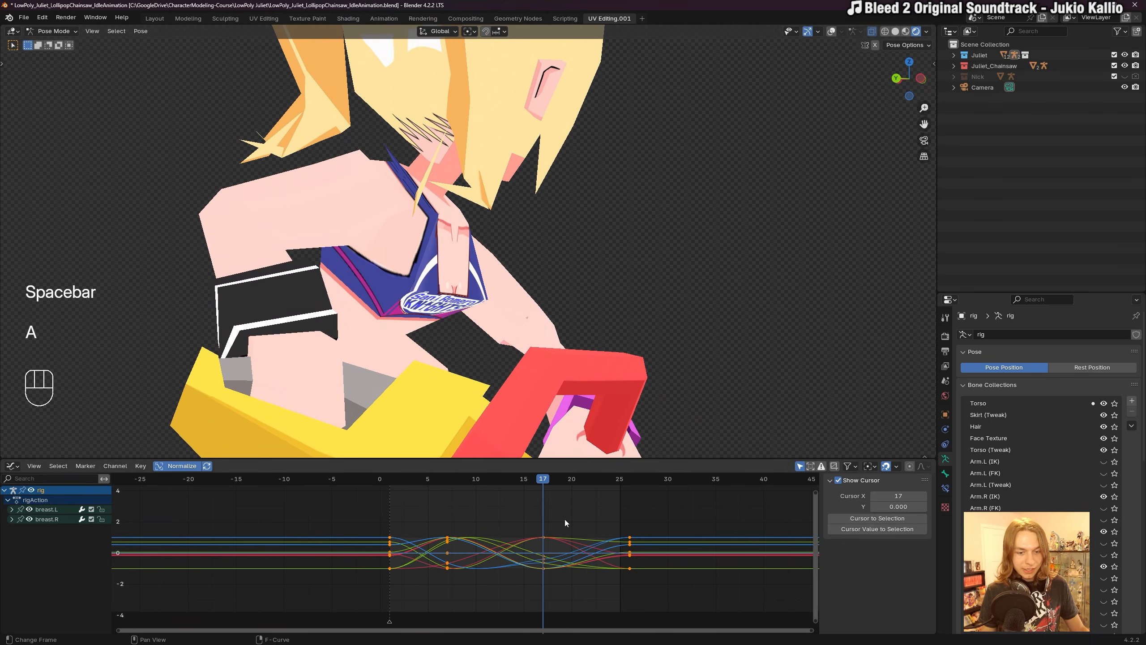
{"action": "key", "text": "shift+e"}
{"action": "left_click", "coordinate": [564, 520]}
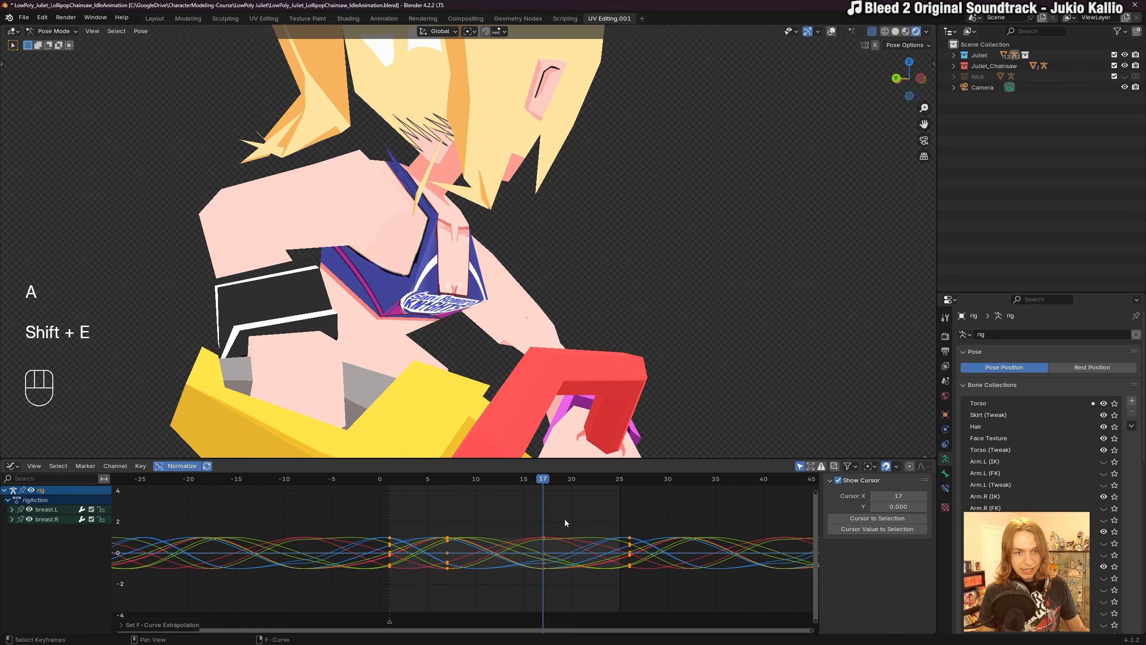
{"action": "left_click", "coordinate": [572, 517]}
{"action": "key", "text": "space"}
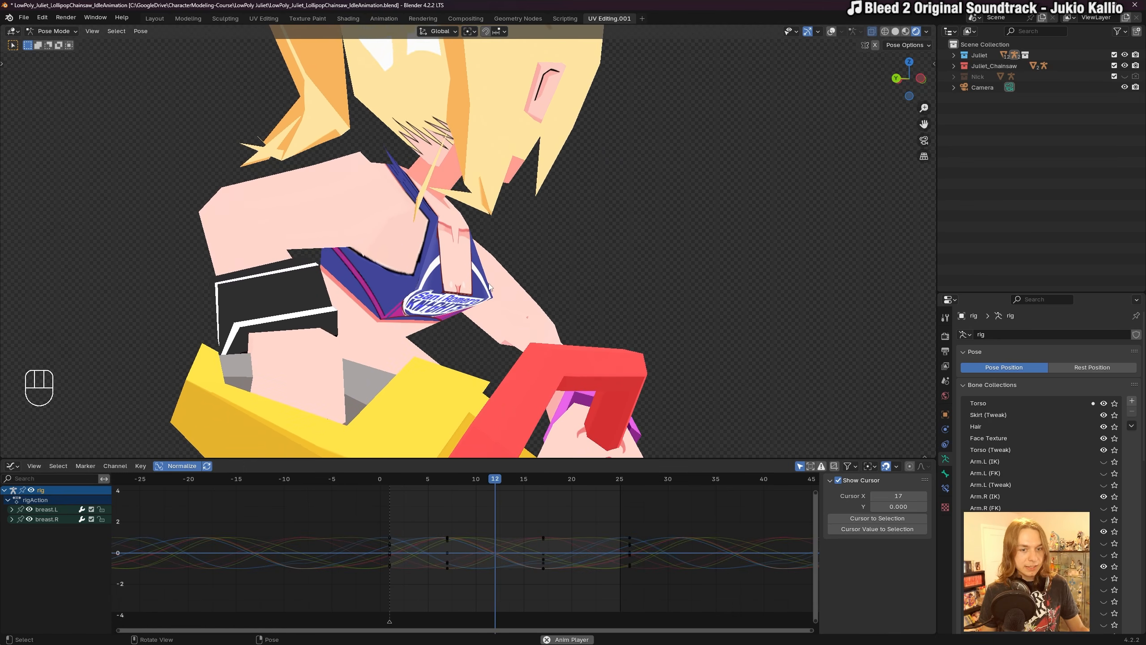
{"action": "key", "text": "ctrl+z"}
{"action": "key", "text": "ctrl+z"}
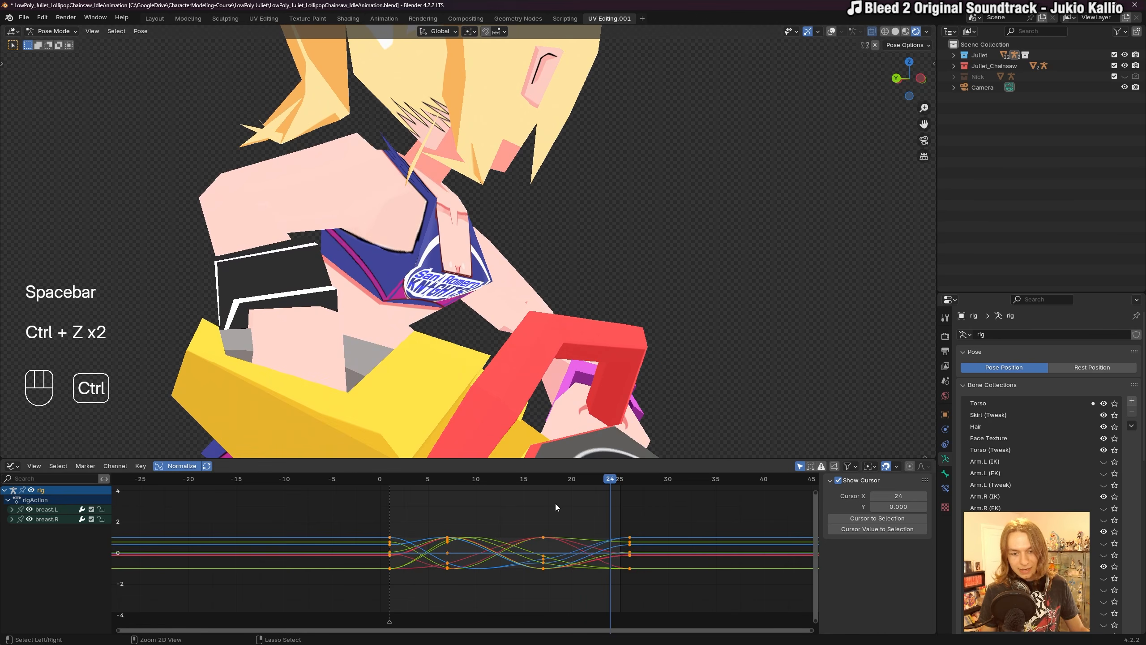
Play back the loop without cyclic extrapolation and inspect the loop point around frames 25 and 26.
{"action": "key", "text": "space"}
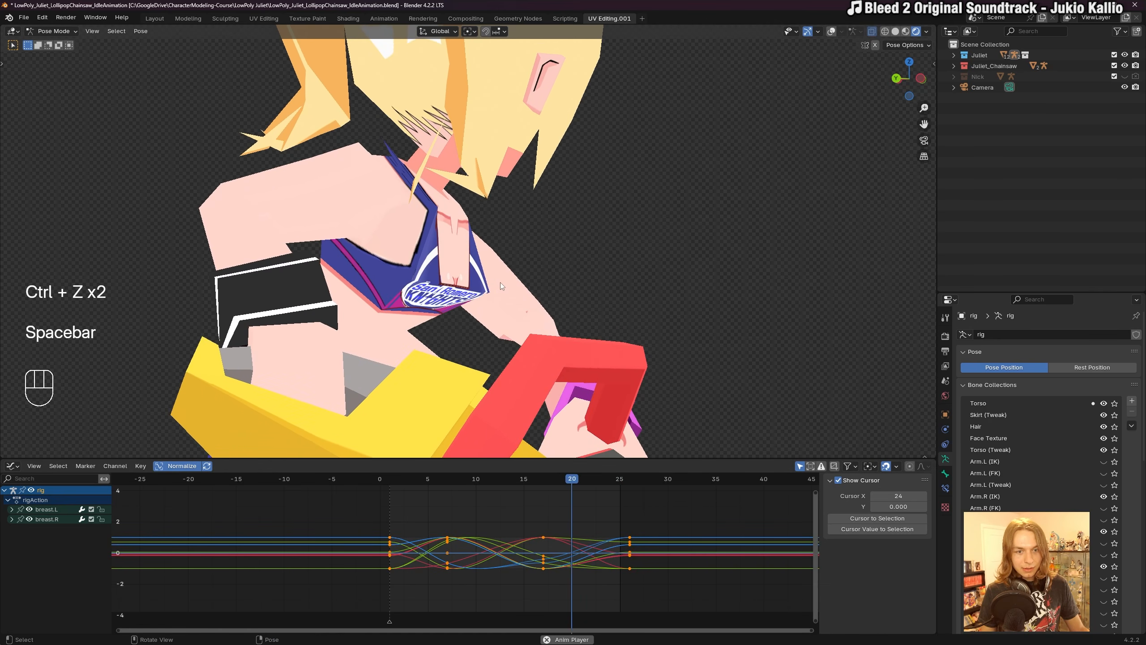
{"action": "key", "text": "space"}
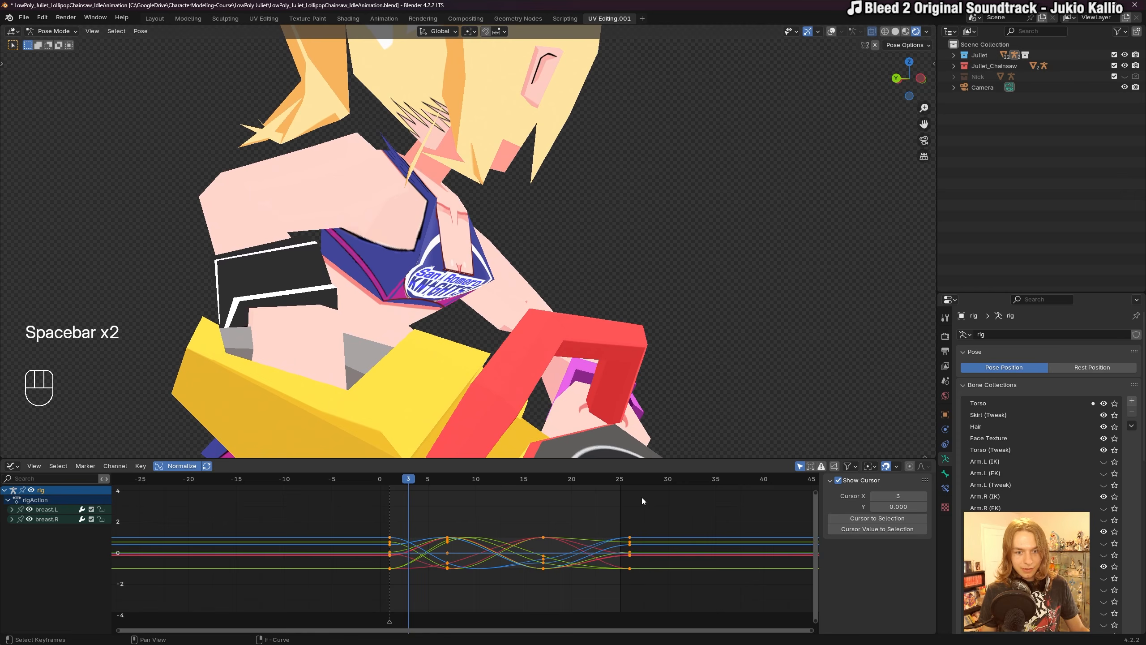
{"action": "left_click_drag", "start_coordinate": [605, 482], "coordinate": [618, 486]}
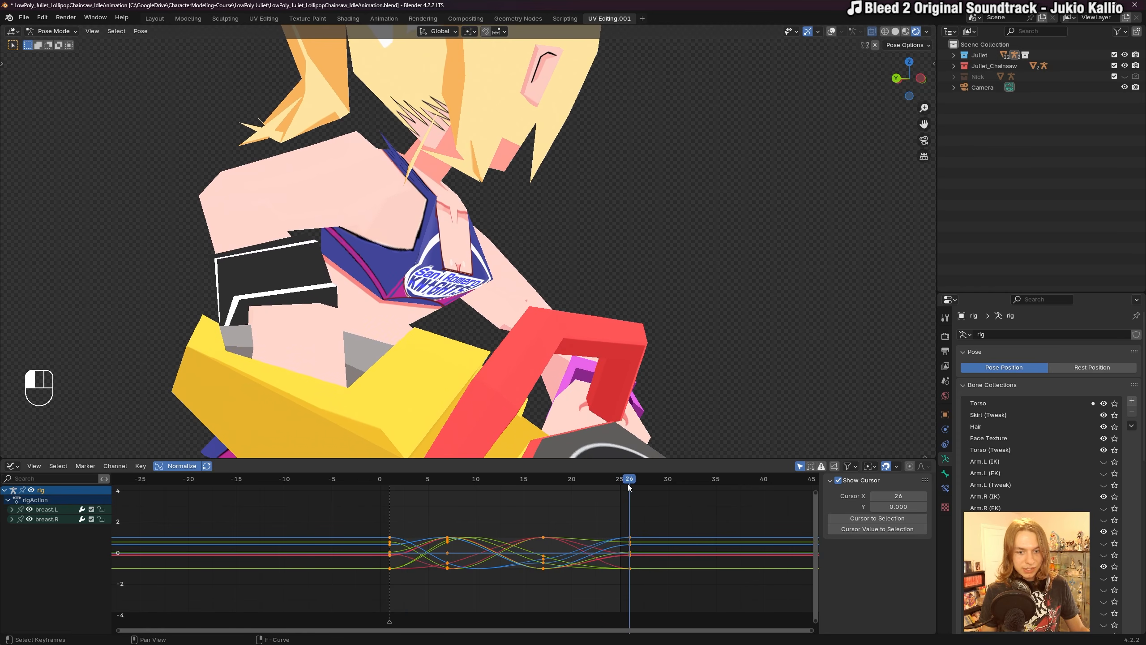
{"action": "left_click", "coordinate": [642, 517]}
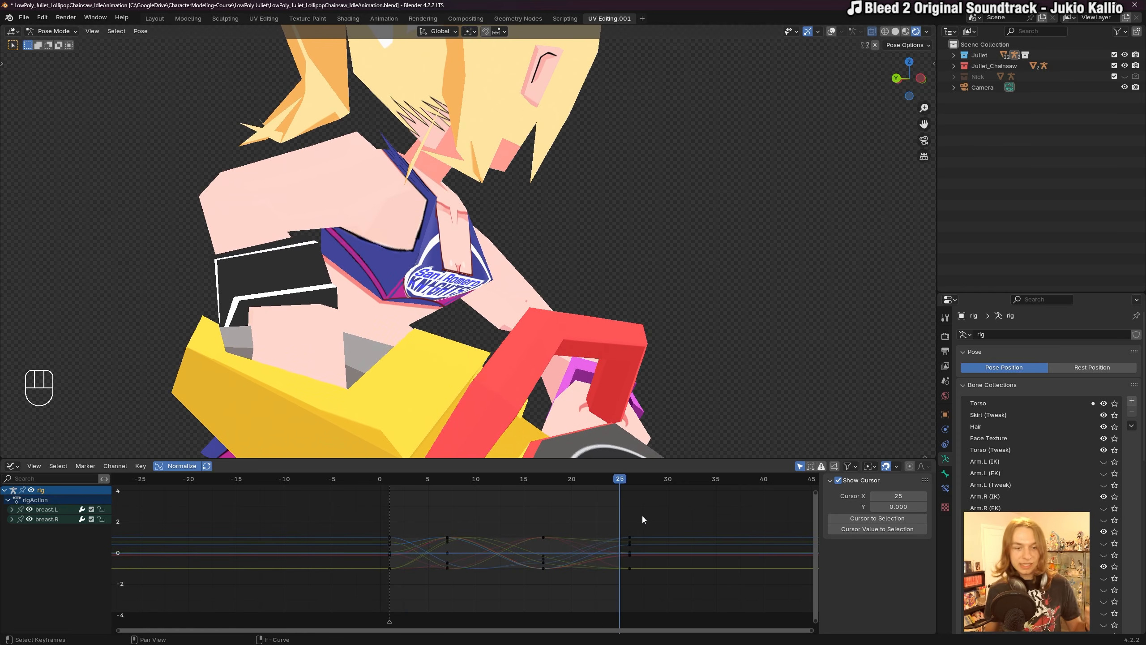
{"action": "key", "text": "space"}
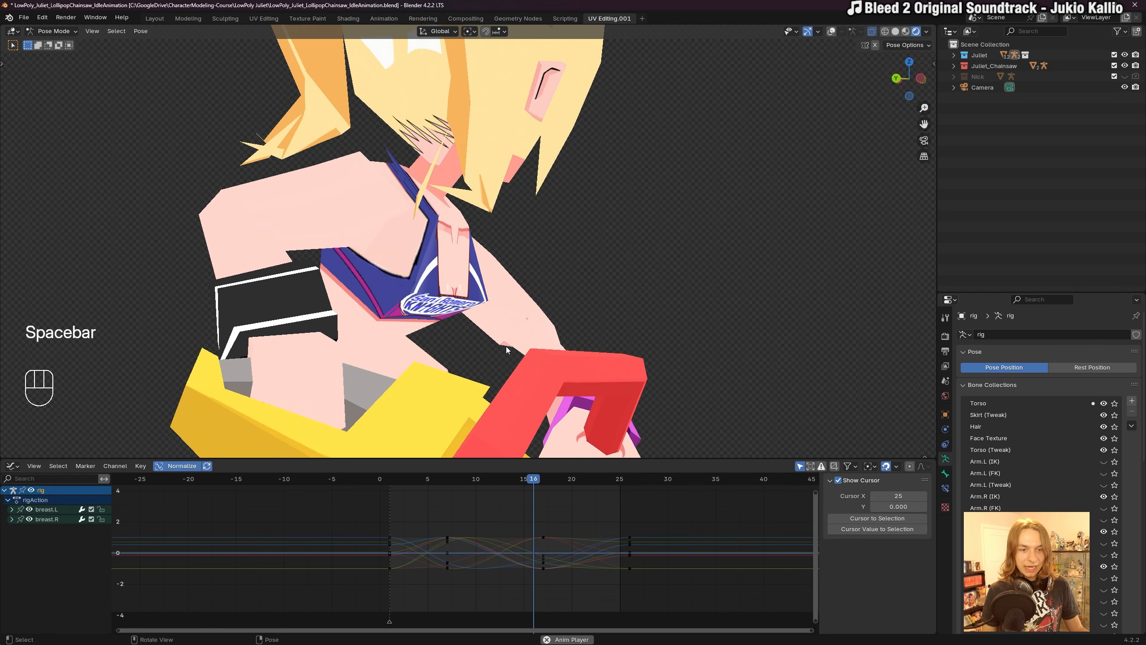
{"action": "key", "text": "space"}
Apply Make Cyclic (F-Modifier) extrapolation to all breast.L and breast.R keys, preview the loop and save the file.
{"action": "key", "text": "ctrl+shift+z"}
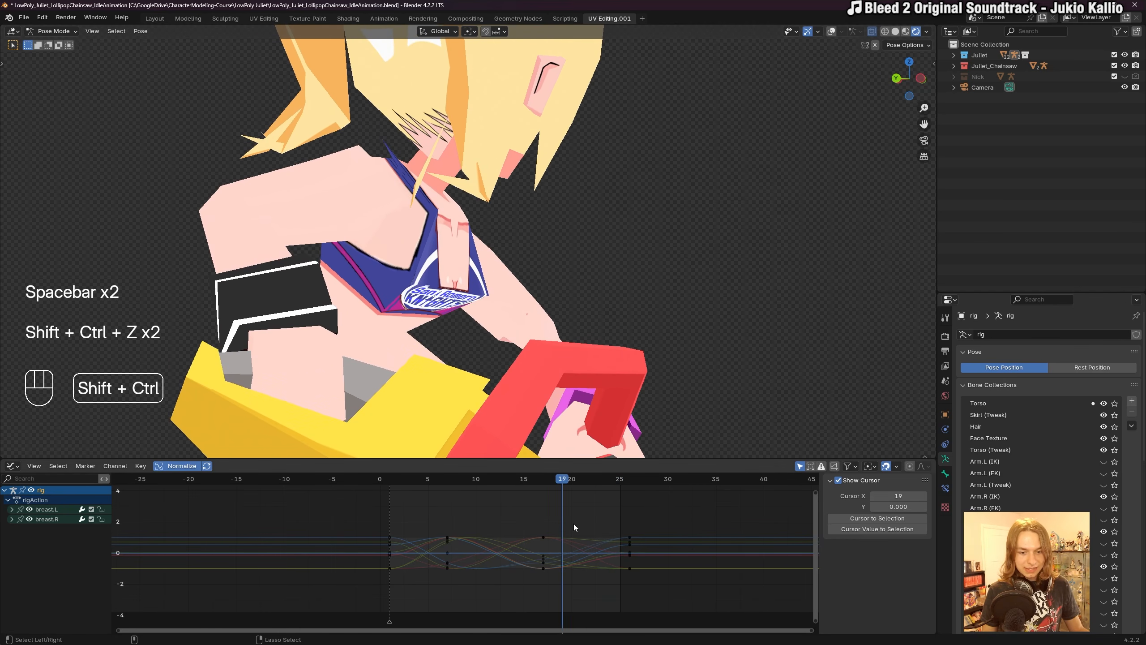
{"action": "key", "text": "shift+e"}
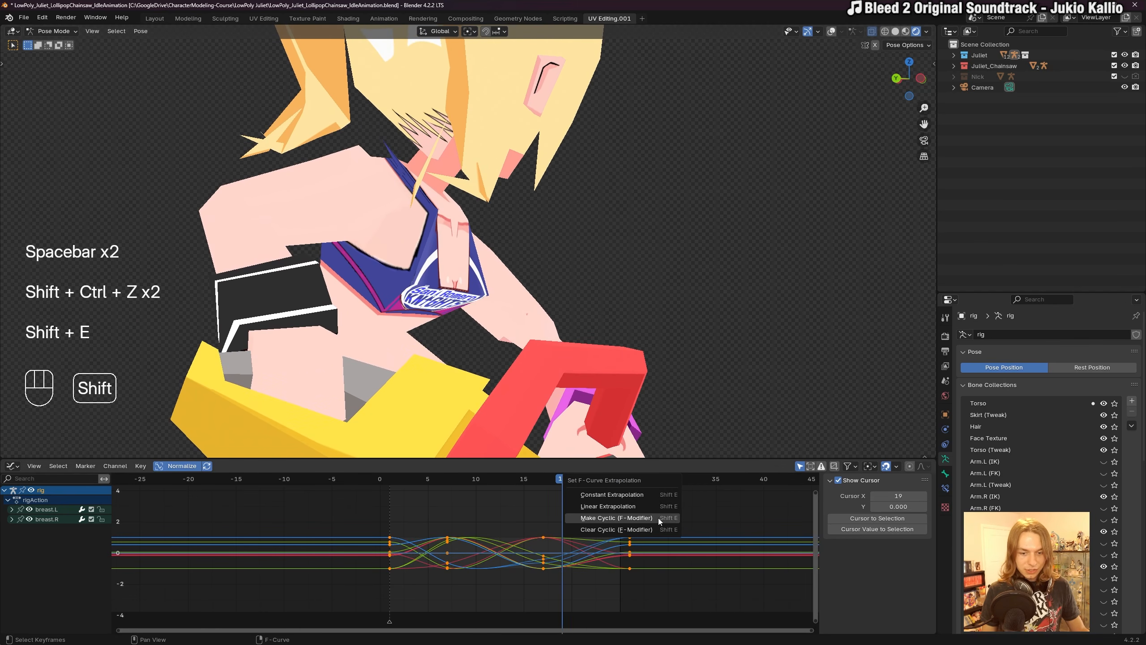
{"action": "left_click", "coordinate": [658, 518]}
{"action": "key", "text": "space"}
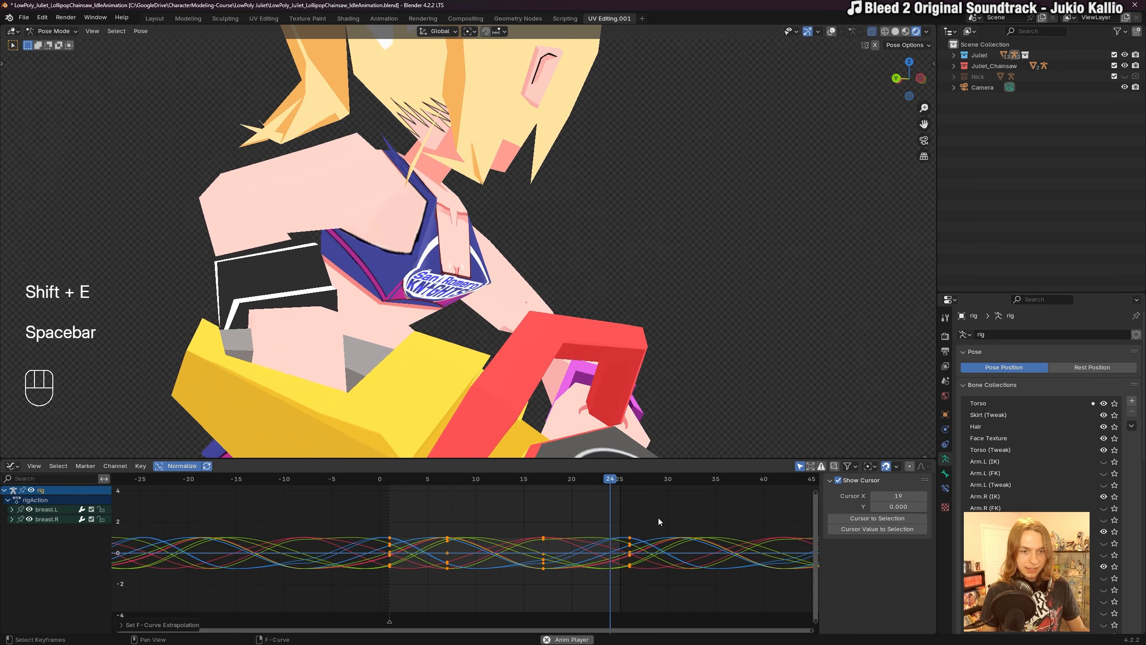
{"action": "left_click", "coordinate": [491, 509]}
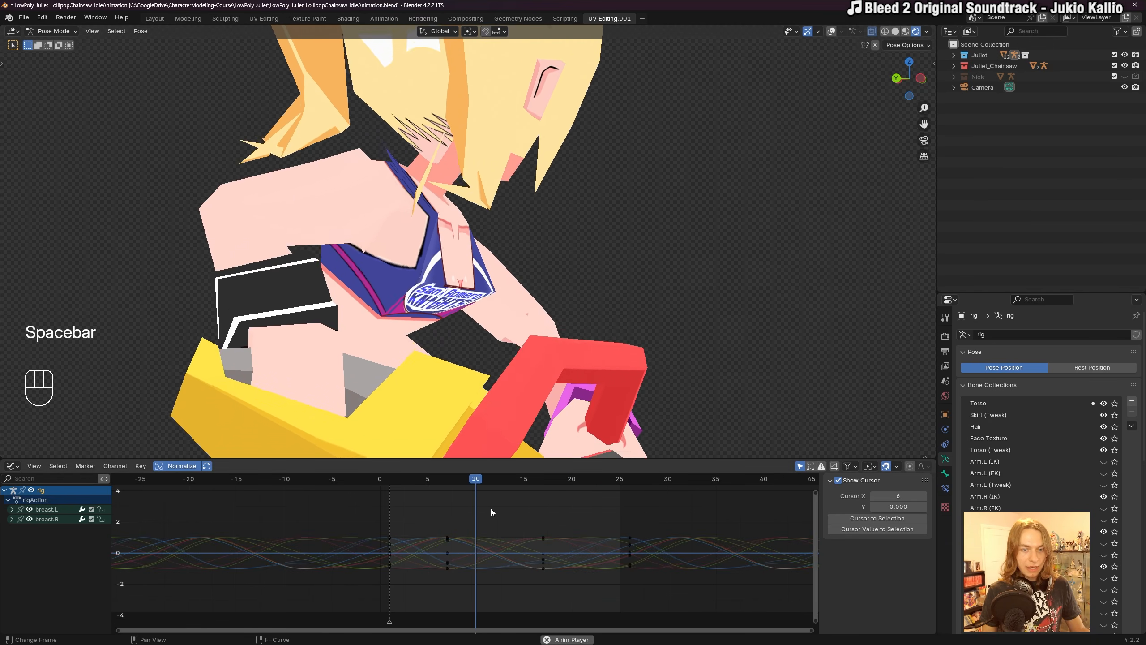
{"action": "key", "text": "space"}
{"action": "key", "text": "ctrl+s"}
Retime the frame 7 keys of both breast bones to frame 5 and play back the whole character's idle.
{"action": "left_click_drag", "start_coordinate": [388, 484], "coordinate": [423, 484]}
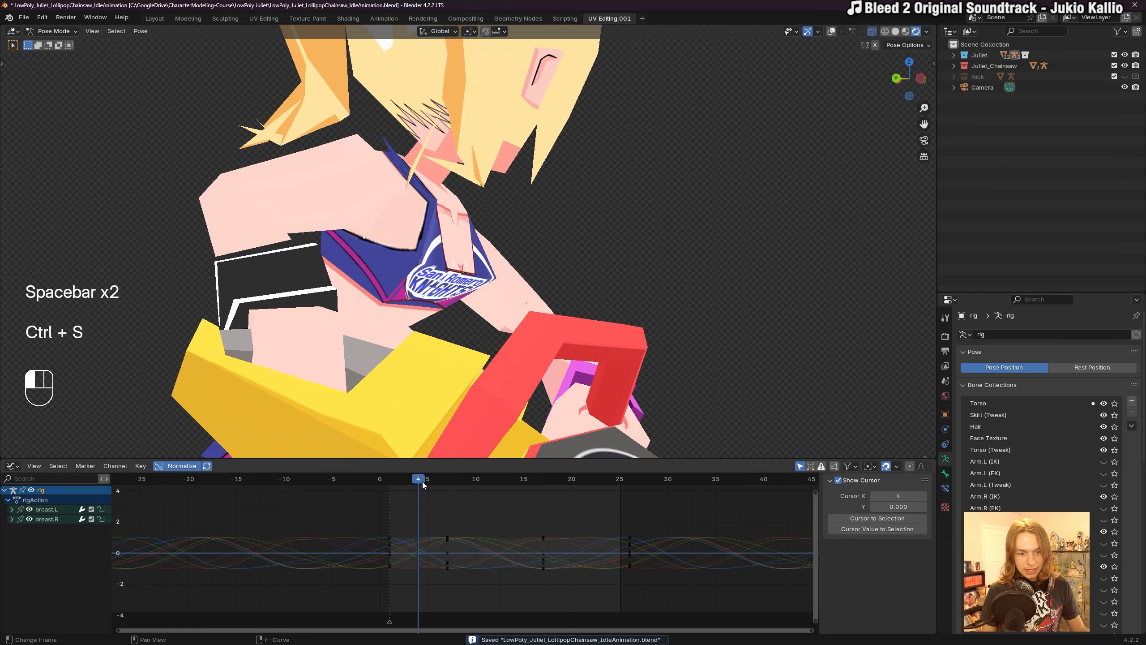
{"action": "left_click_drag", "start_coordinate": [474, 598], "coordinate": [475, 598]}
{"action": "key", "text": "g"}
{"action": "left_click", "coordinate": [452, 572]}
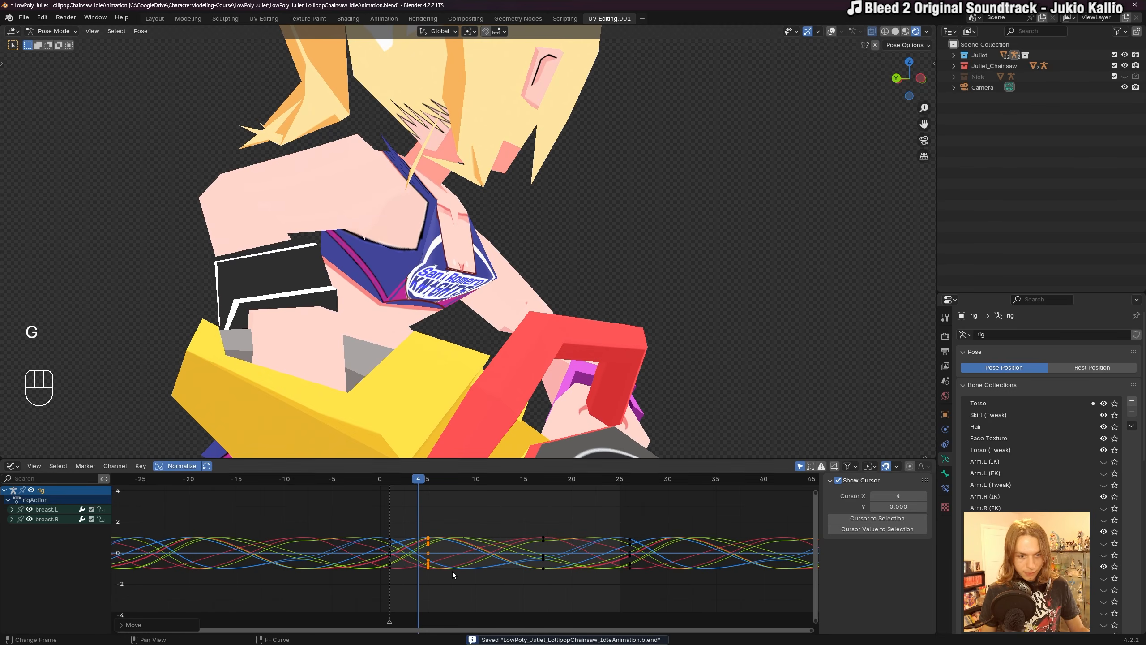
{"action": "key", "text": "space"}
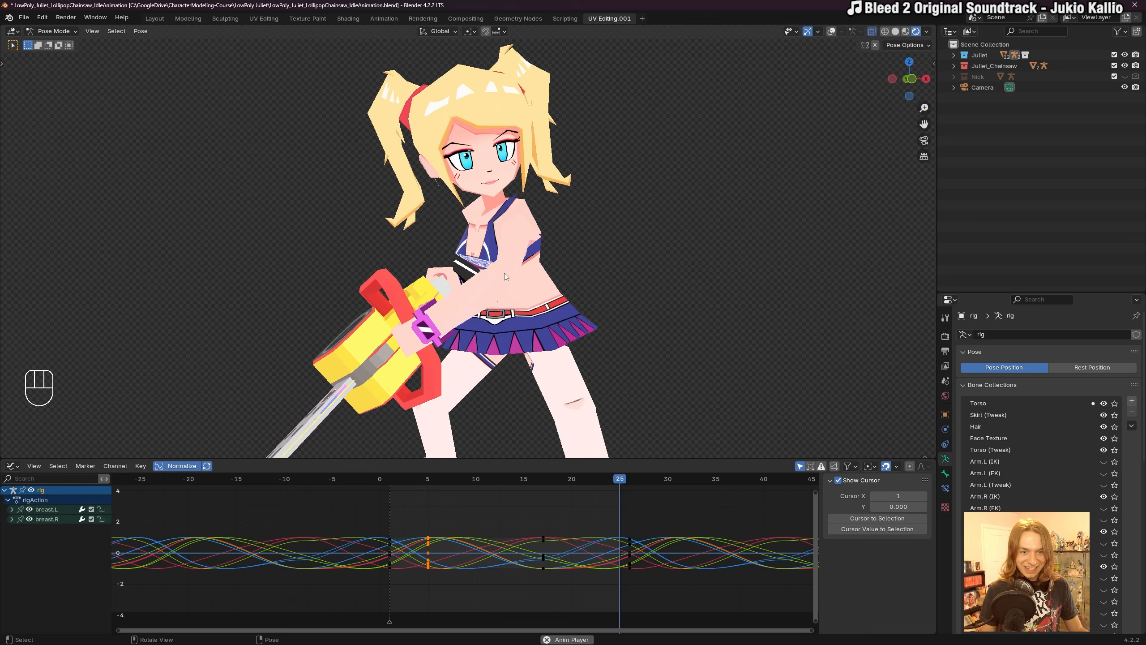
Review the idle animation's playback and save the file.
{"action": "mouse_move", "coordinate": [487, 274]}
{"action": "middle_mouse_down"}
{"action": "mouse_move", "coordinate": [605, 279]}
{"action": "mouse_move", "coordinate": [457, 281]}
{"action": "mouse_move", "coordinate": [509, 277]}
{"action": "middle_mouse_up"}
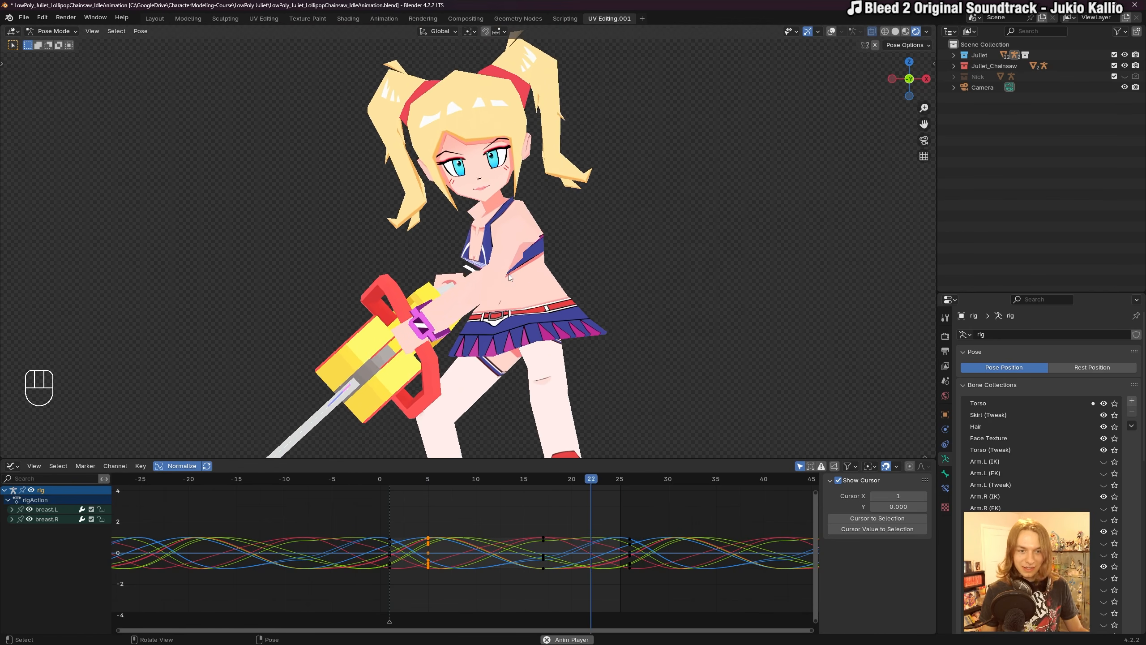
{"action": "key", "text": "space"}
{"action": "key", "text": "ctrl+s"}
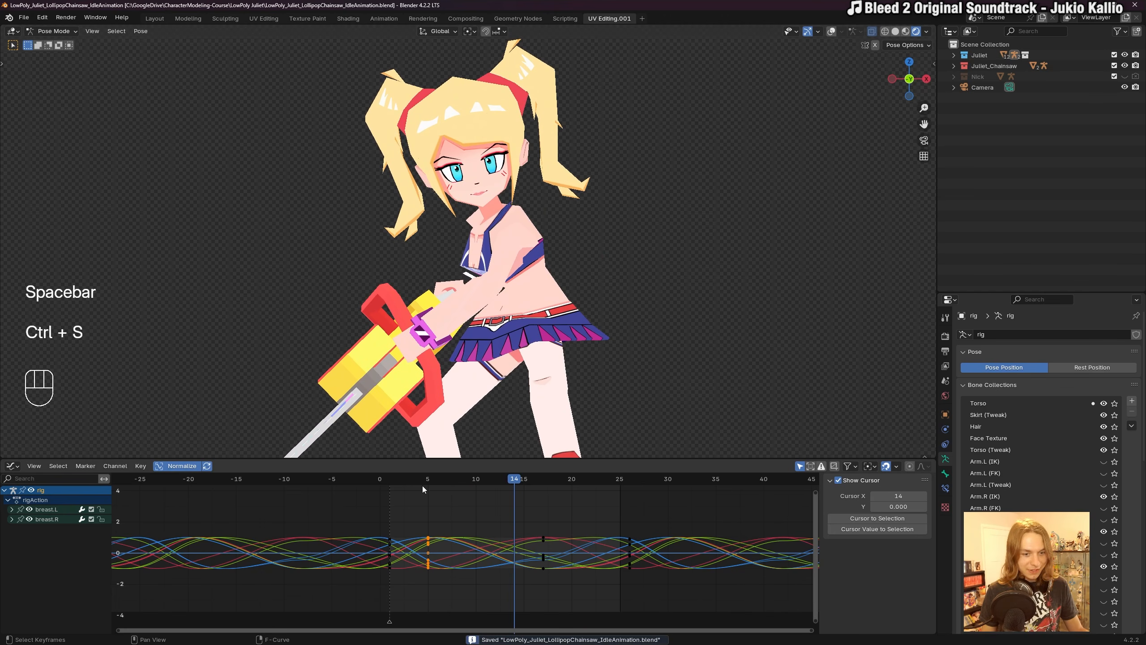
{"action": "key", "text": "space"}
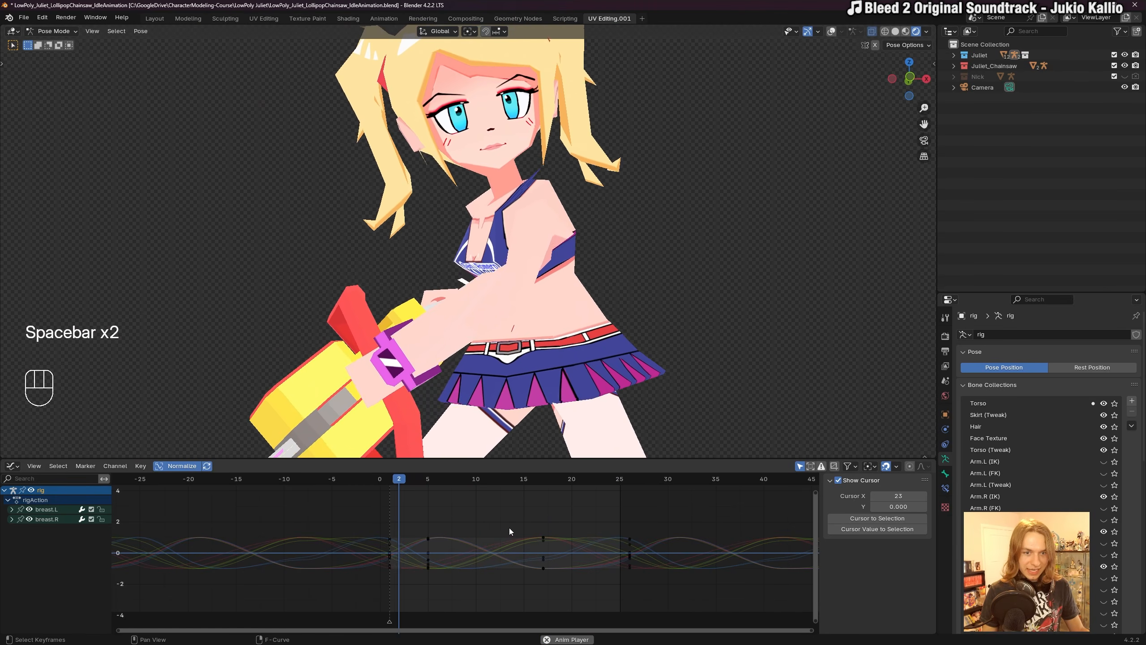
{"action": "key", "text": "space"}
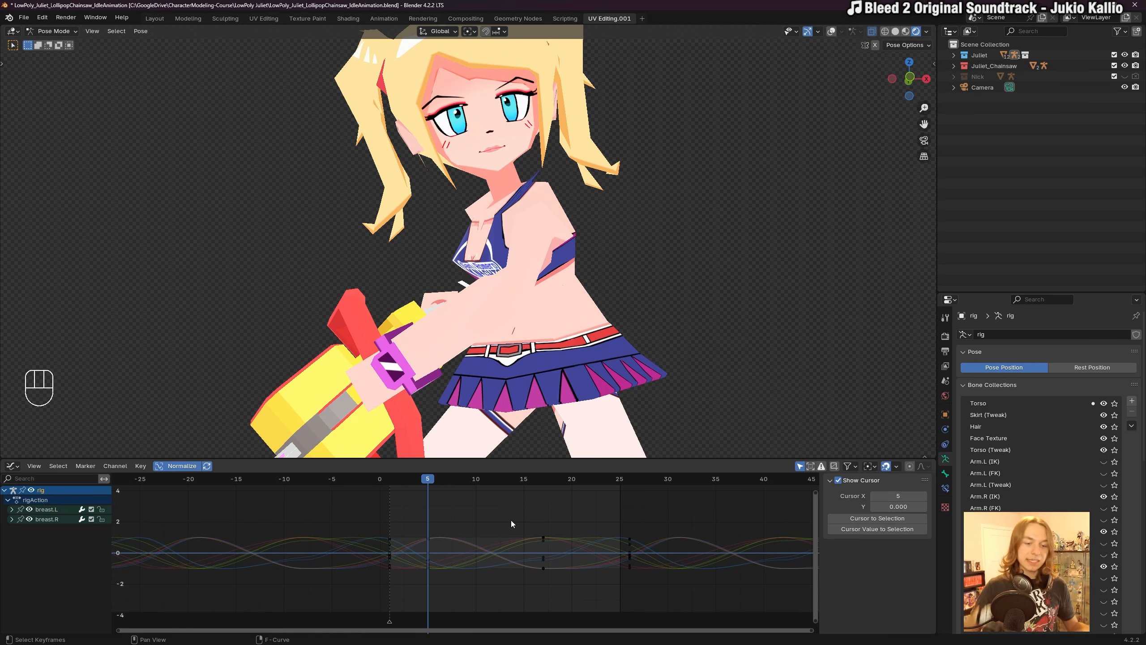
Reduce the motion of the breast.L and breast.R bones by scaling all their keyframes down along Y.
{"action": "key", "text": "a"}
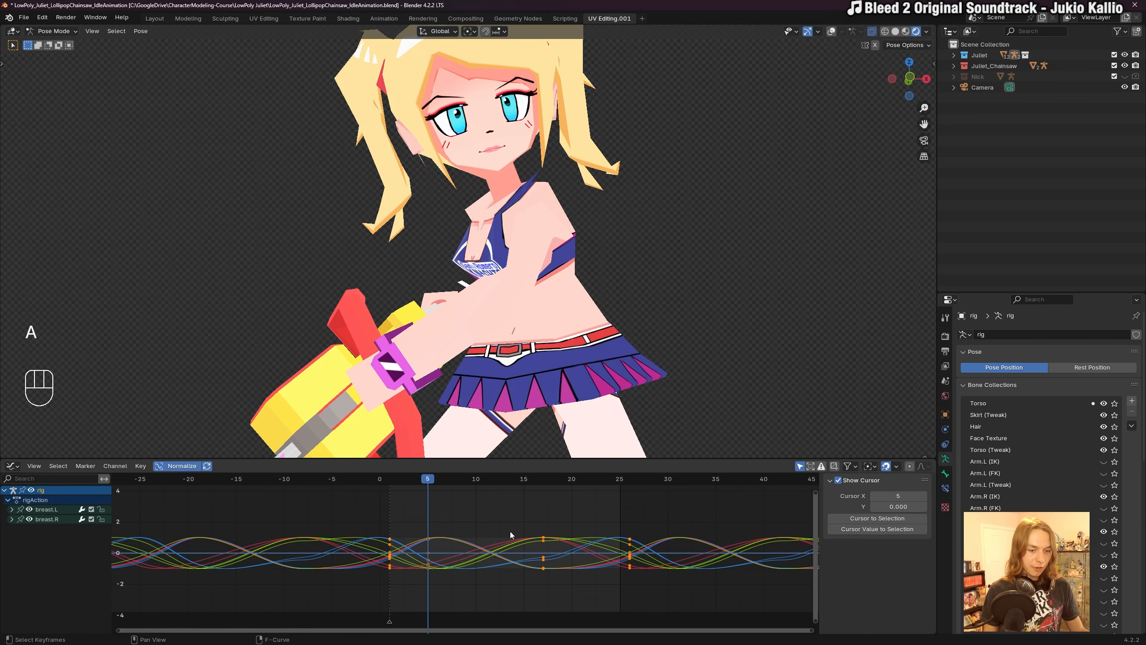
{"action": "middle_click_drag", "start_coordinate": [463, 516], "coordinate": [453, 515]}
{"action": "key", "text": "a"}
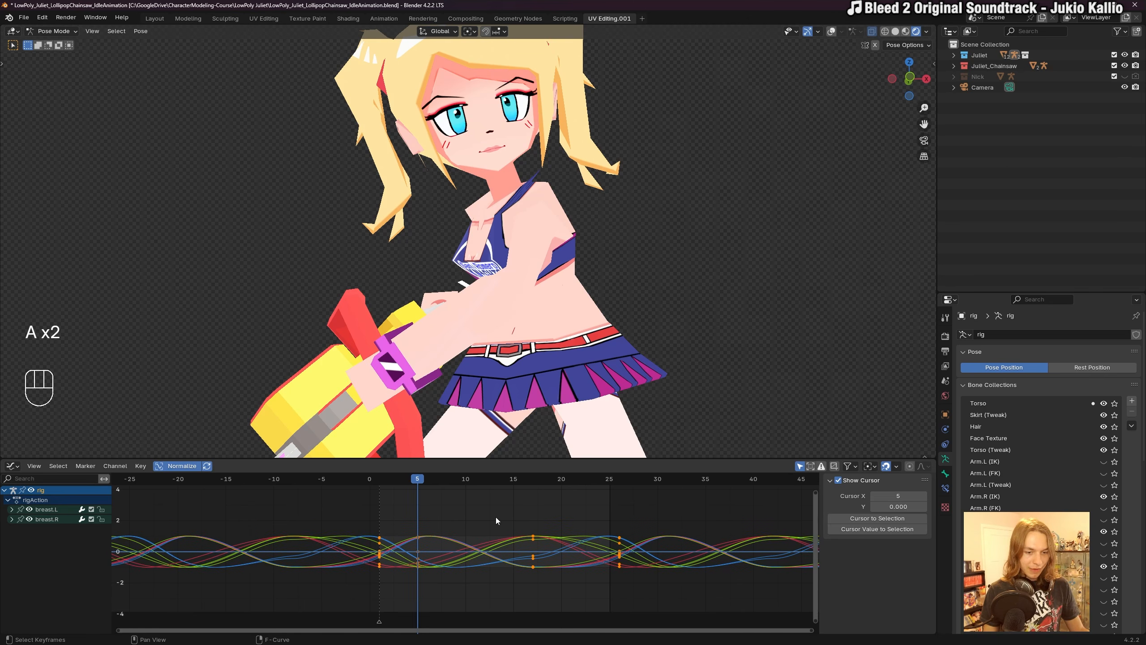
{"action": "key", "text": "s"}
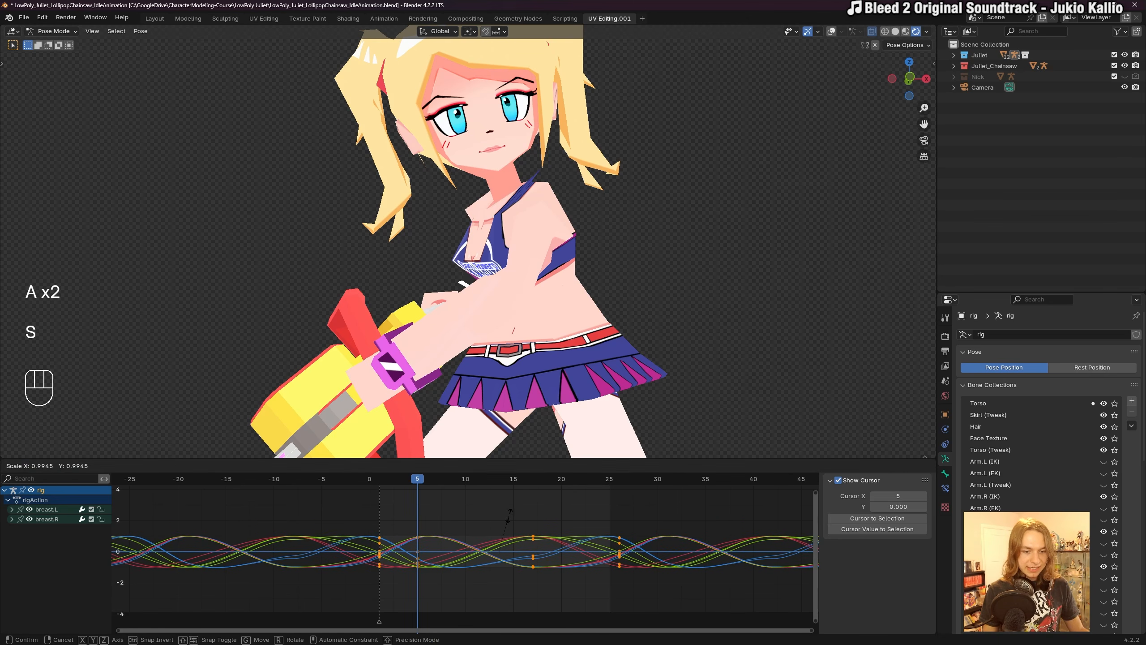
{"action": "key", "text": "y"}
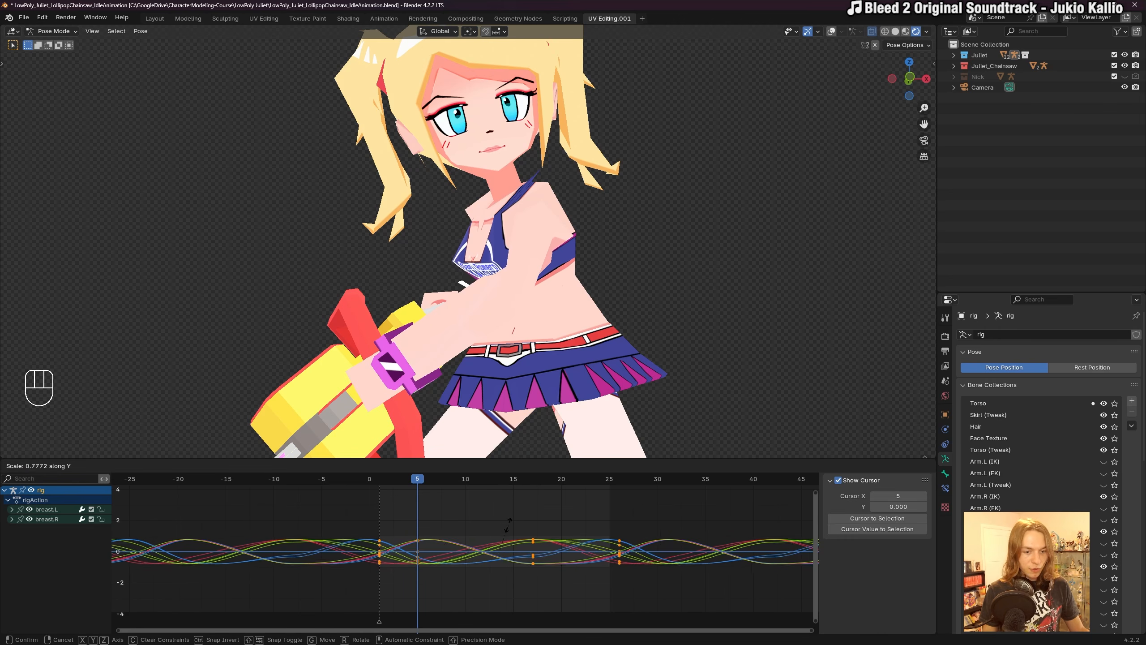
{"action": "left_click", "coordinate": [498, 542]}
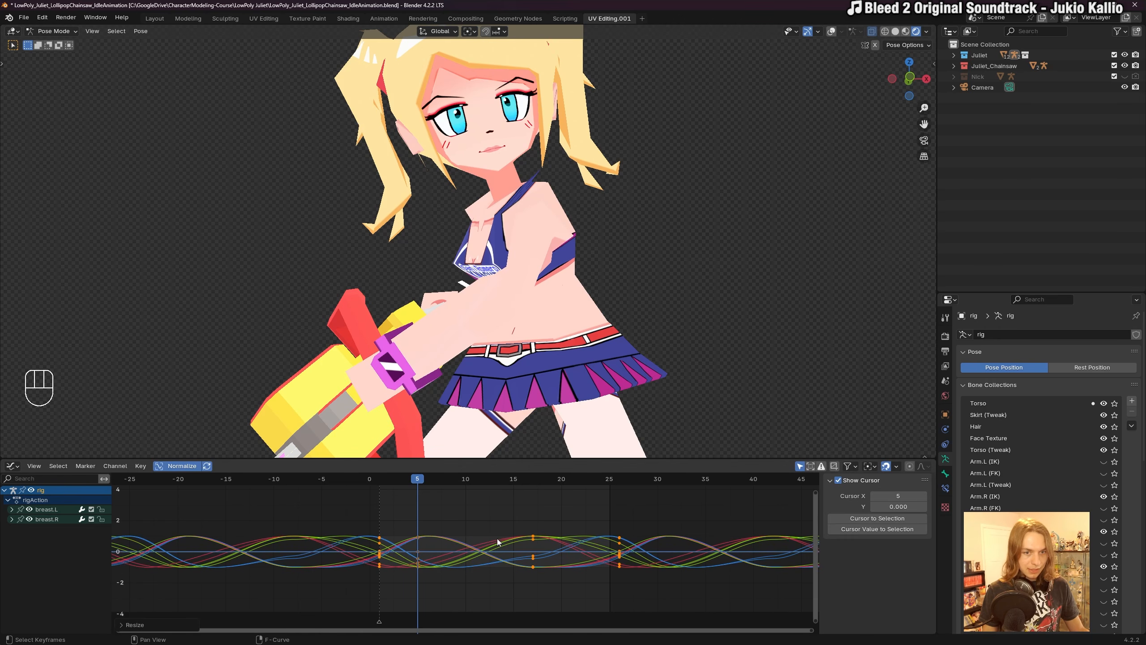
Play the animation to check the softened motion, deselect the bones and save the file.
{"action": "key", "text": "space"}
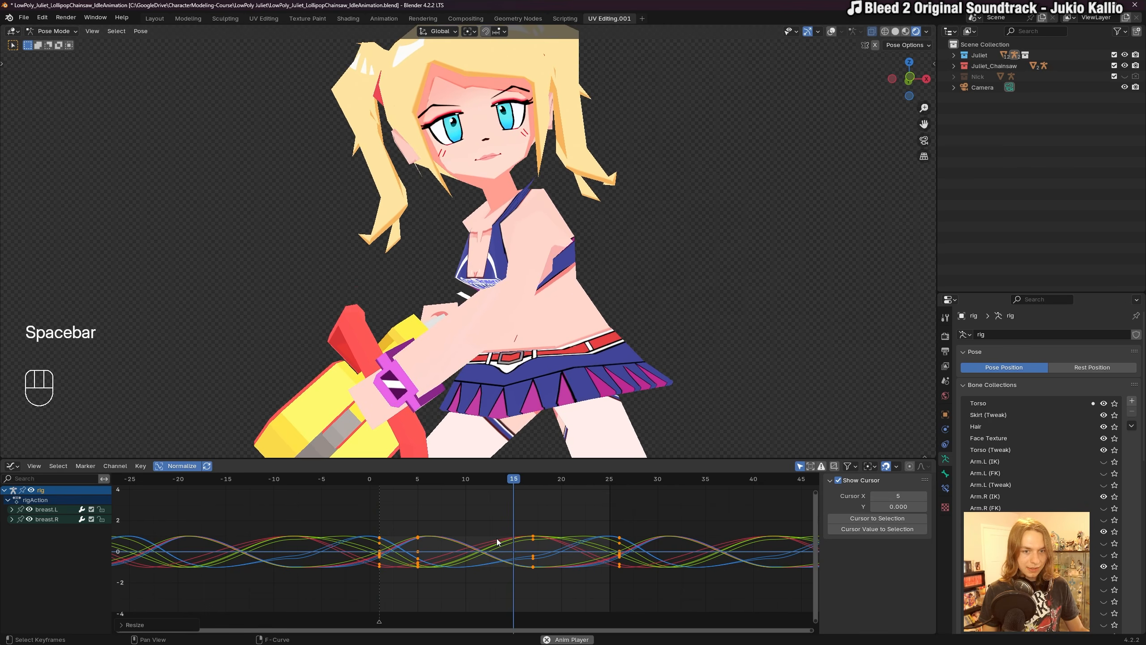
{"action": "middle_click_drag", "start_coordinate": [600, 298], "coordinate": [681, 296]}
{"action": "middle_click_drag", "start_coordinate": [534, 291], "coordinate": [563, 288]}
{"action": "scroll", "coordinate": [517, 288], "scroll_direction": "down", "scroll_amount": 6}
{"action": "scroll", "coordinate": [559, 285], "scroll_direction": "up", "scroll_amount": 1}
{"action": "left_click", "coordinate": [583, 262]}
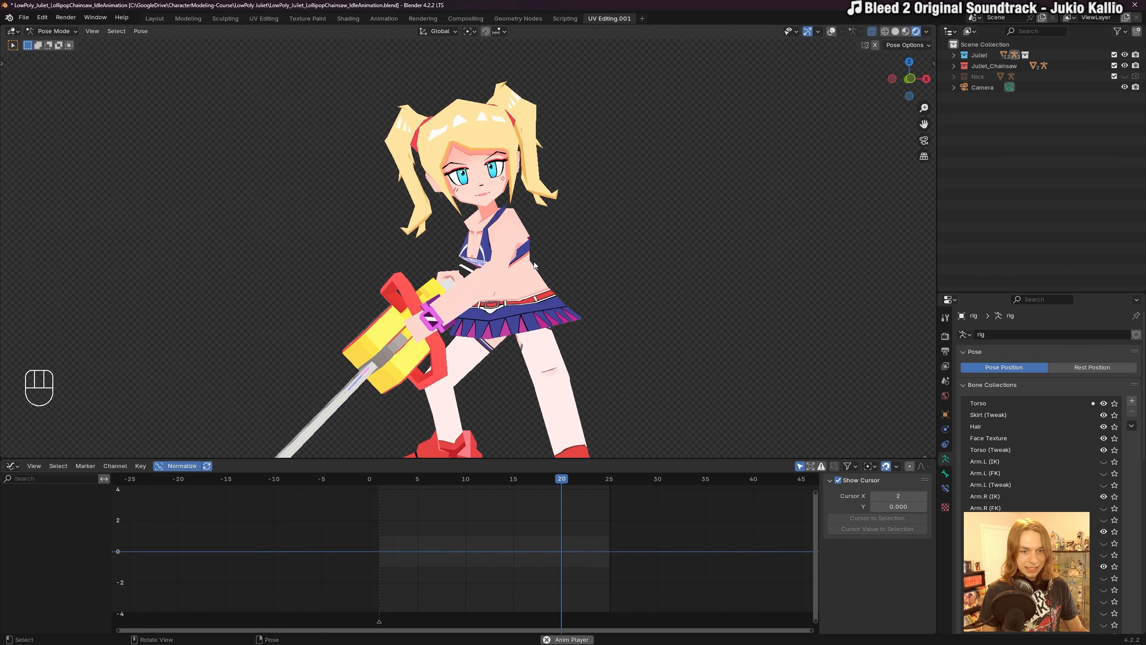
{"action": "key", "text": "ctrl+s"}
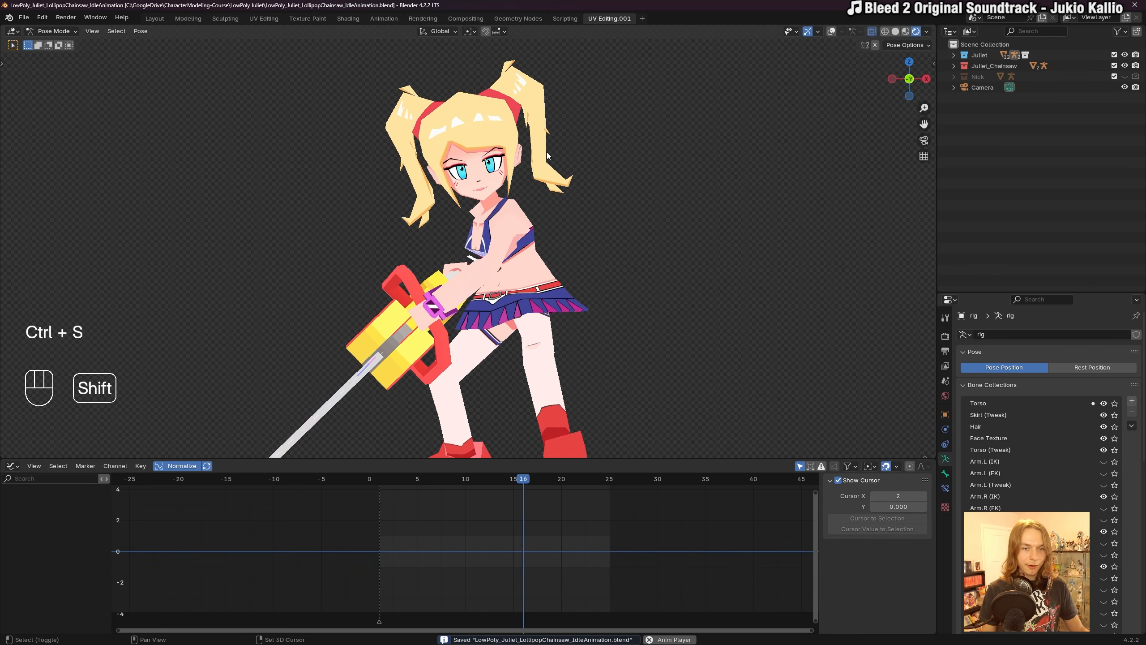
Show the viewport overlays around the head and return the stopped animation to frame 1.
{"action": "middle_click_drag", "start_coordinate": [536, 158], "coordinate": [556, 198], "text": "shift"}
{"action": "scroll", "coordinate": [556, 198], "scroll_direction": "up", "scroll_amount": 4}
{"action": "key", "text": "shift+alt+z"}
{"action": "middle_click_drag", "start_coordinate": [635, 131], "coordinate": [582, 194], "text": "shift"}
{"action": "middle_click_drag", "start_coordinate": [582, 193], "coordinate": [578, 196]}
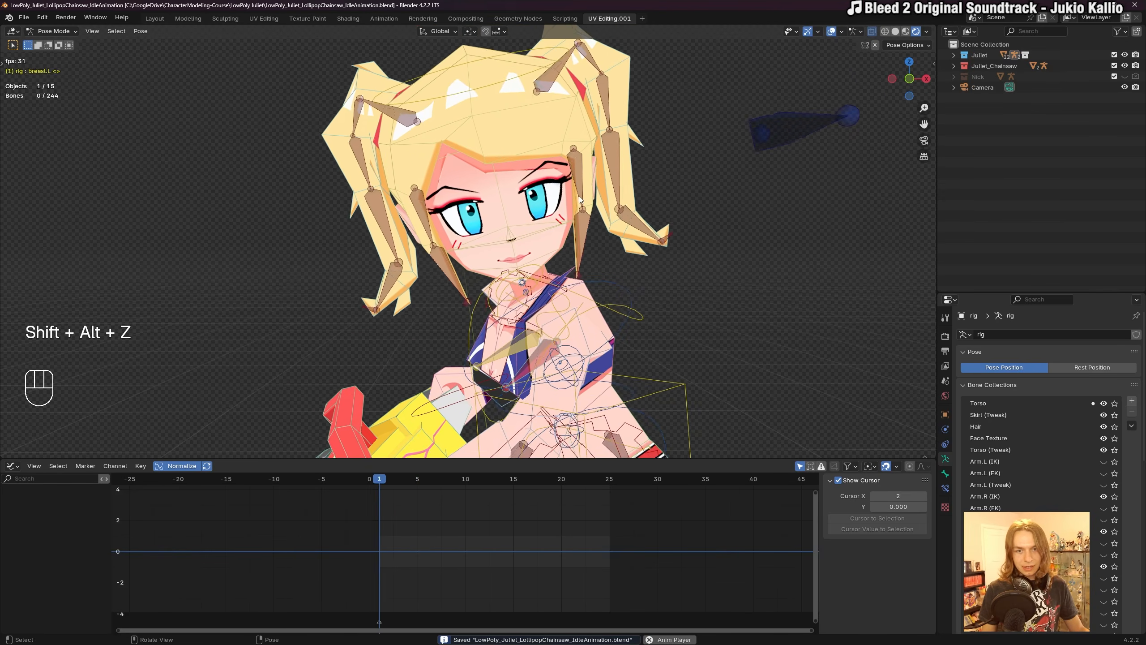
{"action": "key", "text": "space"}
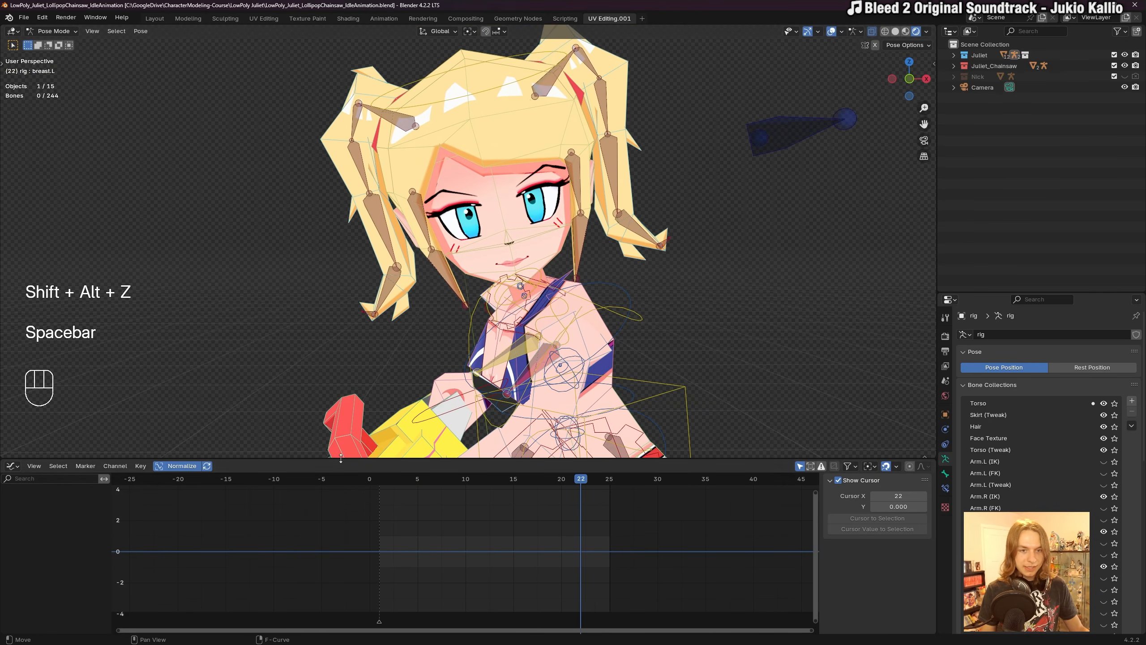
{"action": "left_click_drag", "start_coordinate": [391, 480], "coordinate": [381, 479]}
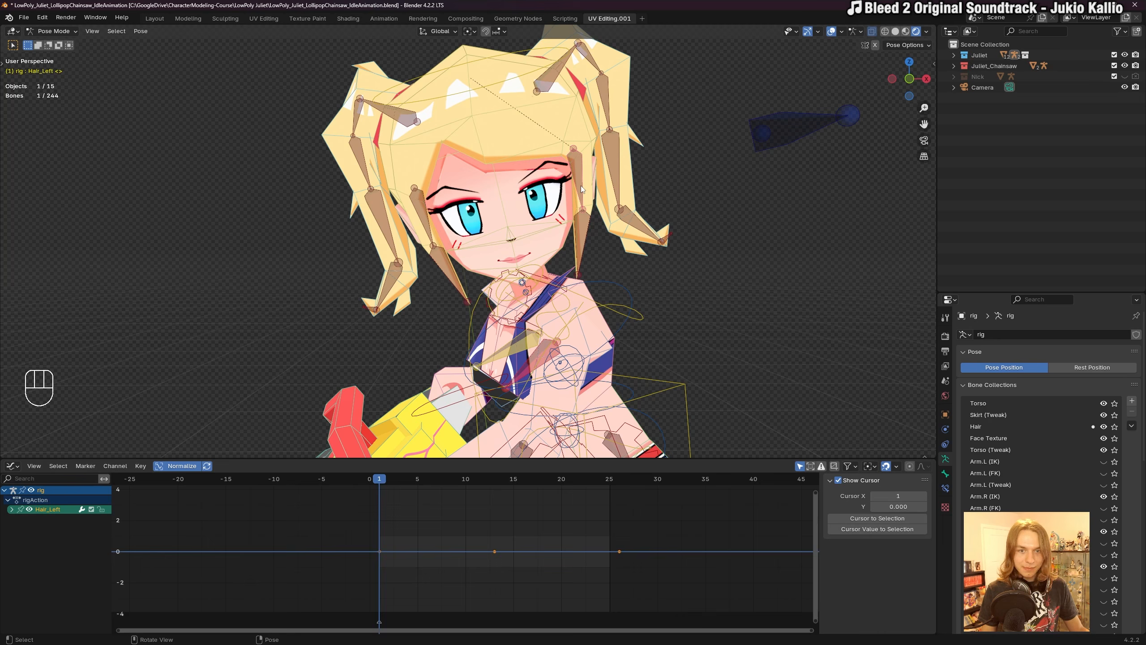
Solo the Hair bone collection and select all of its bones.
{"action": "left_click", "coordinate": [584, 235], "text": "shift"}
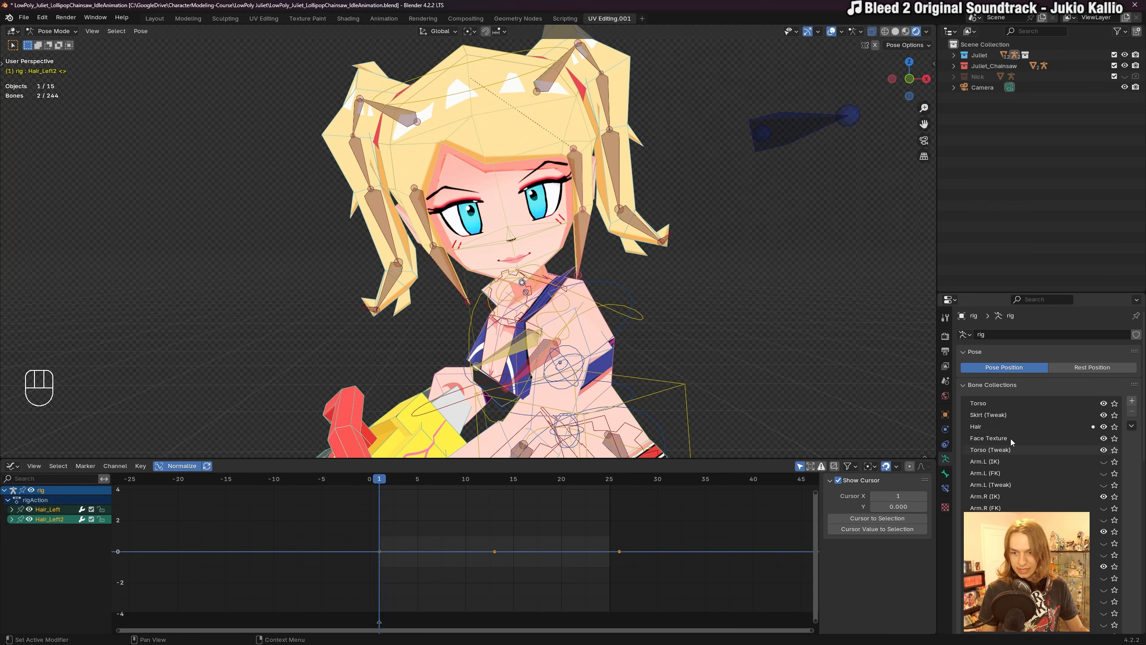
{"action": "left_click", "coordinate": [1115, 427]}
{"action": "left_click", "coordinate": [1114, 427]}
{"action": "left_click", "coordinate": [1115, 427]}
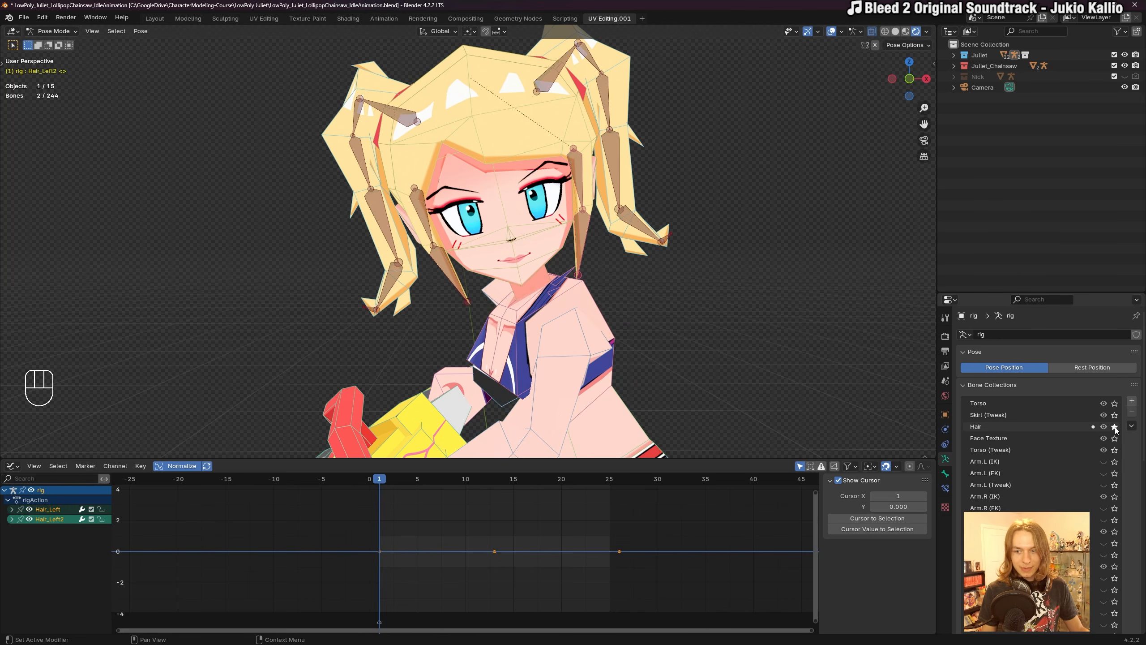
{"action": "left_click", "coordinate": [679, 210]}
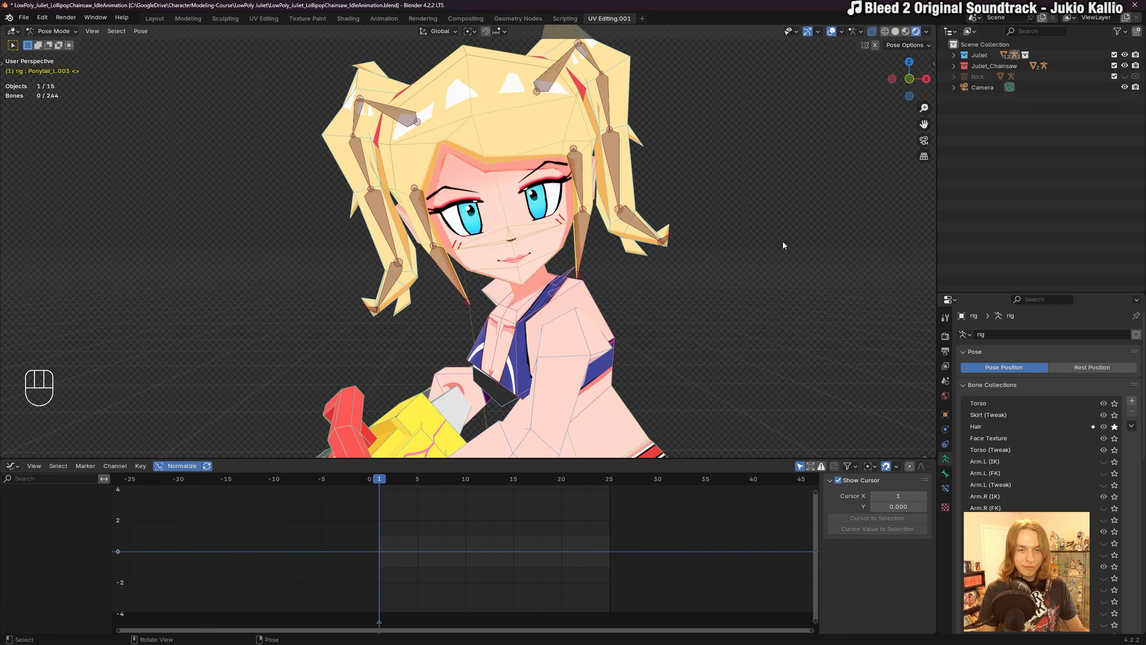
{"action": "key", "text": "alt+a"}
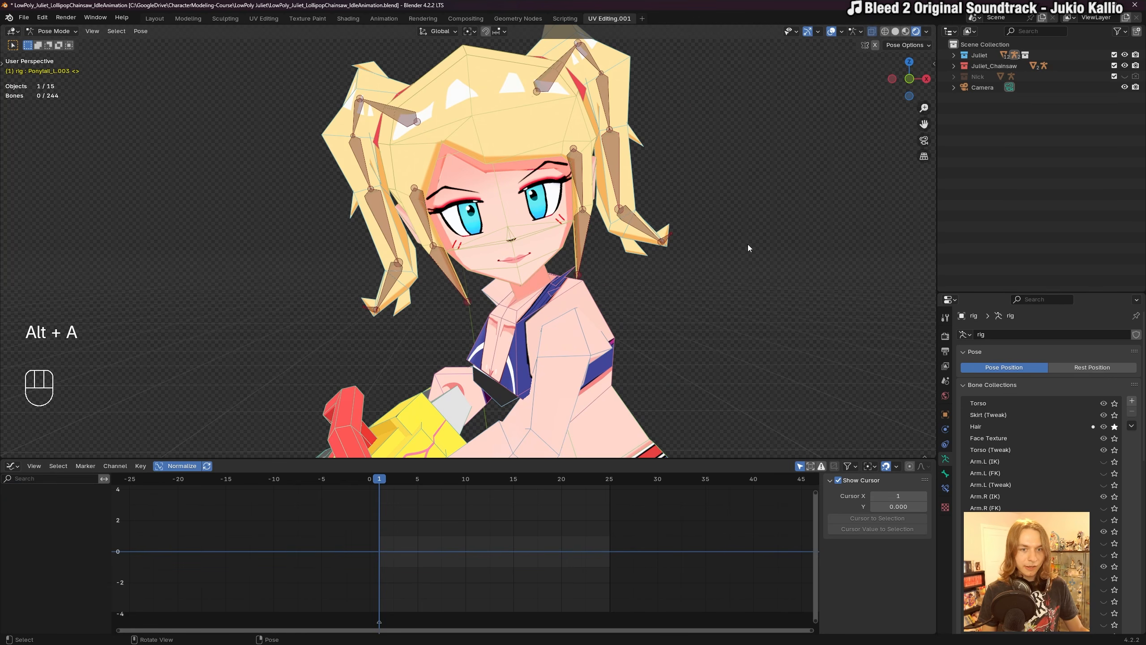
{"action": "key", "text": "a"}
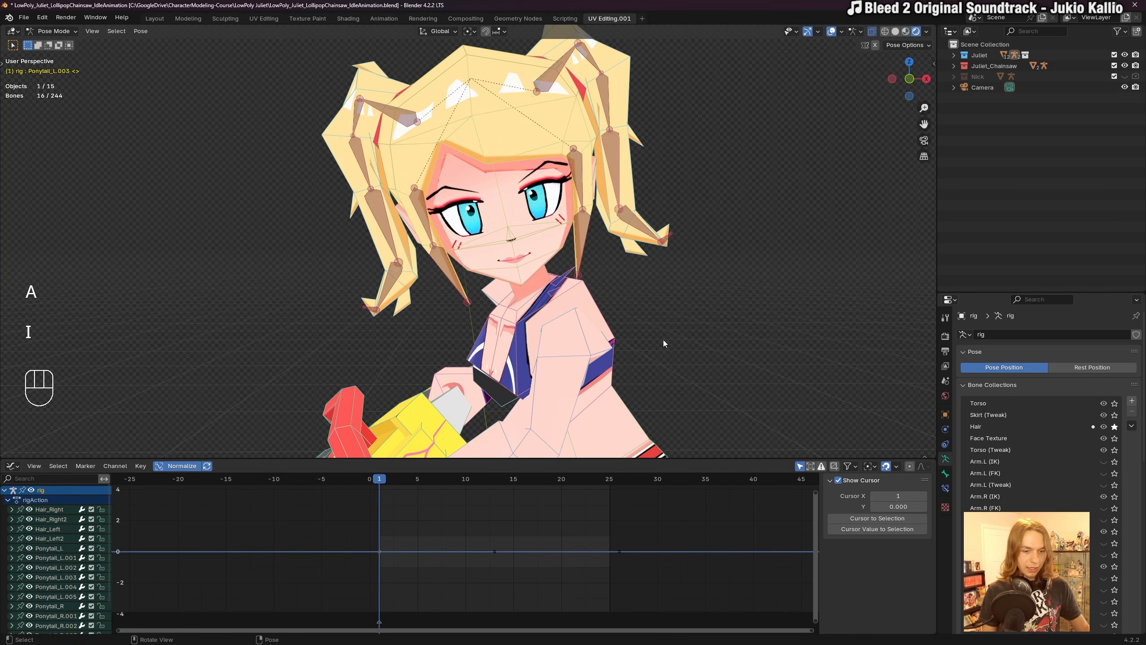
Change the Graph Editor area to the keyframe timeline and insert a keyframe for all hair bones at frame 1.
{"action": "left_click_drag", "start_coordinate": [433, 499], "coordinate": [382, 486]}
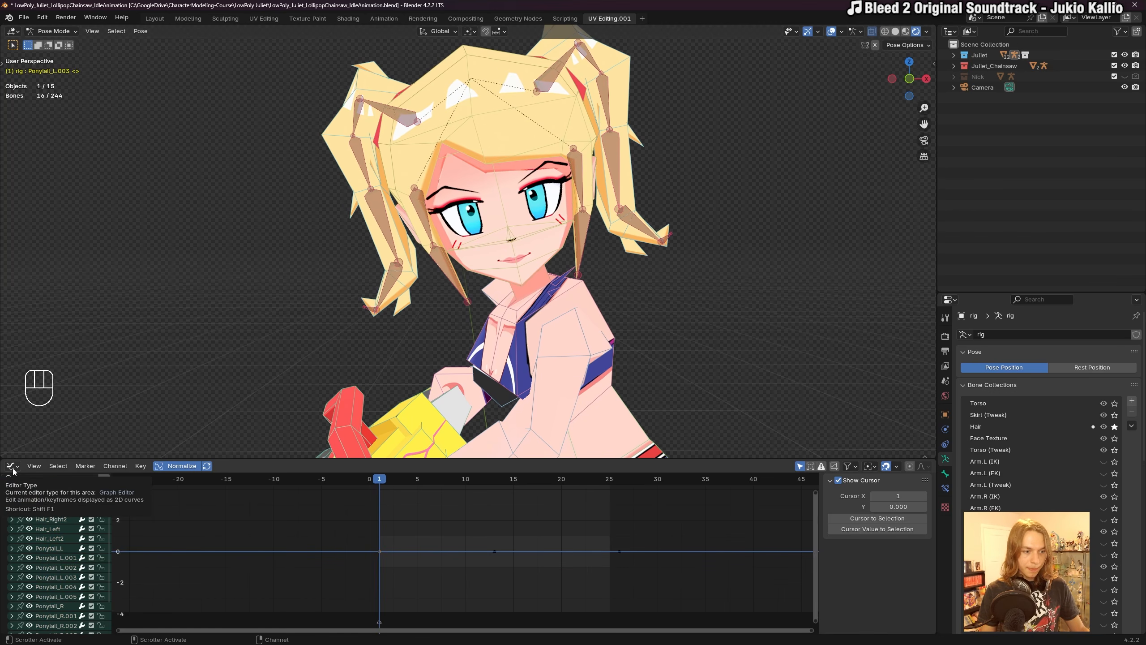
{"action": "key", "text": "ctrl+Tab"}
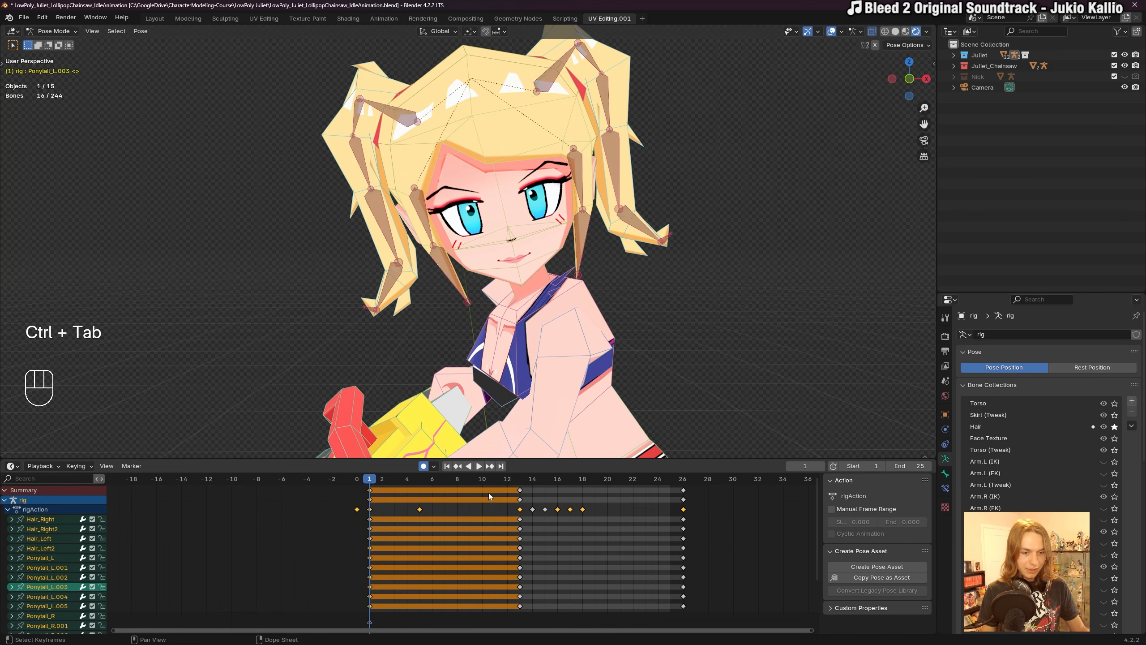
{"action": "left_click", "coordinate": [446, 520]}
{"action": "middle_click_drag", "start_coordinate": [695, 296], "coordinate": [668, 241], "text": "alt"}
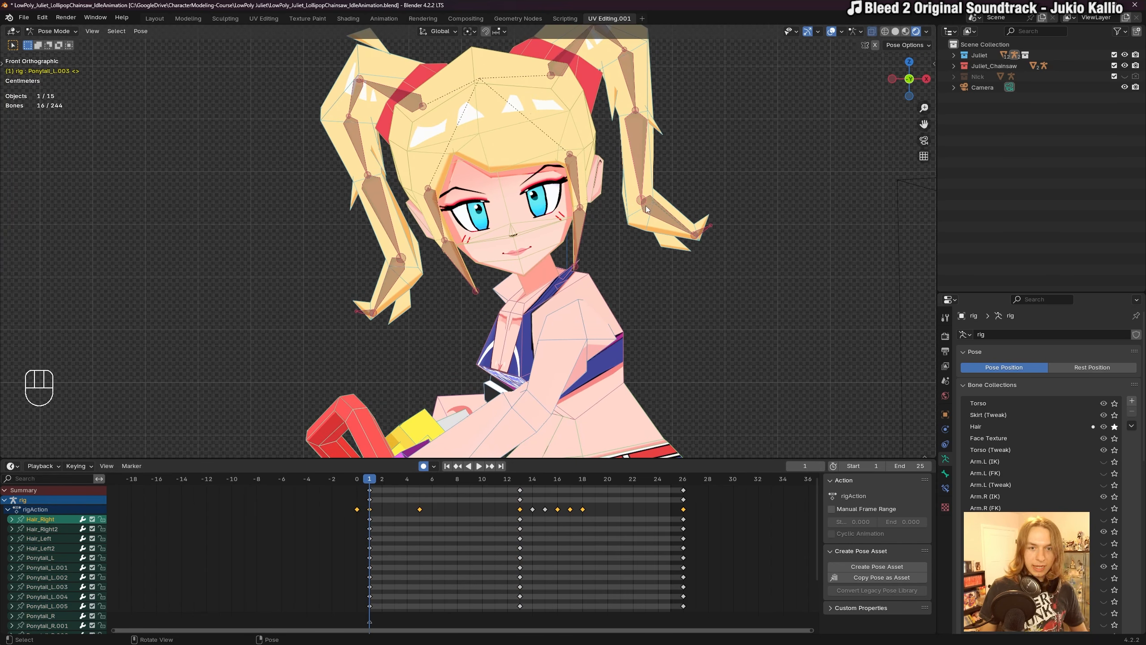
{"action": "scroll", "coordinate": [645, 205], "scroll_direction": "down", "scroll_amount": 2}
{"action": "key", "text": "i"}
{"action": "scroll", "coordinate": [532, 233], "scroll_direction": "up", "scroll_amount": 1}
In front view, rotate the Ponytail_R.003 bone slightly and the Hair_Right2 bone by -3.05° at frame 1.
{"action": "left_click", "coordinate": [405, 236]}
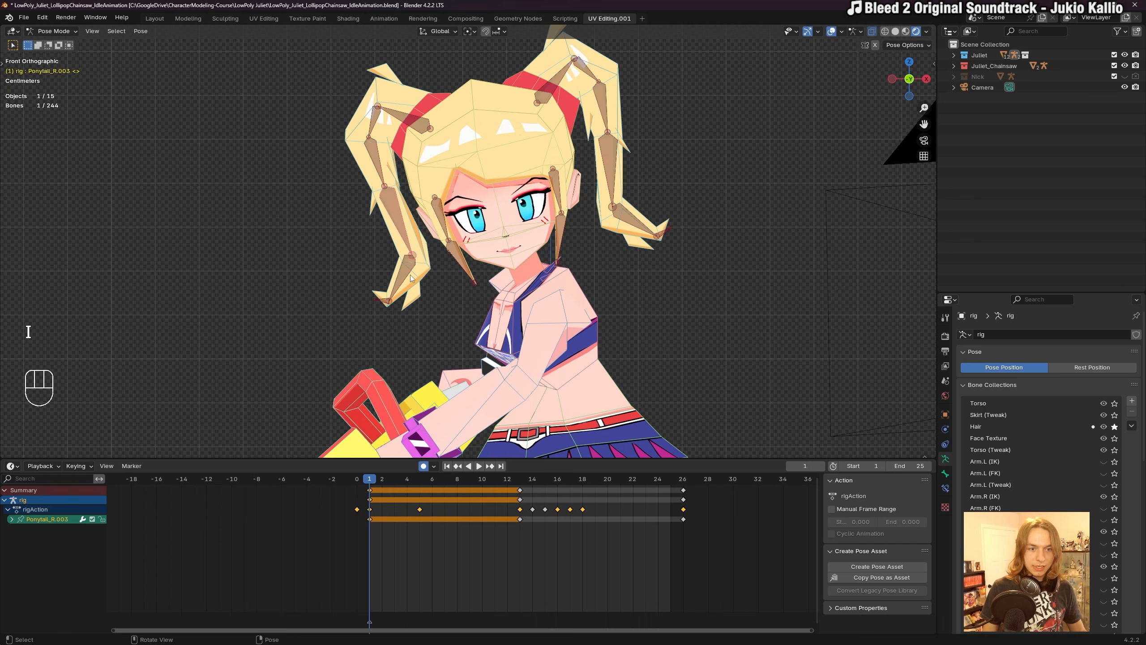
{"action": "key", "text": "r"}
{"action": "left_click", "coordinate": [498, 272]}
{"action": "left_click", "coordinate": [401, 226]}
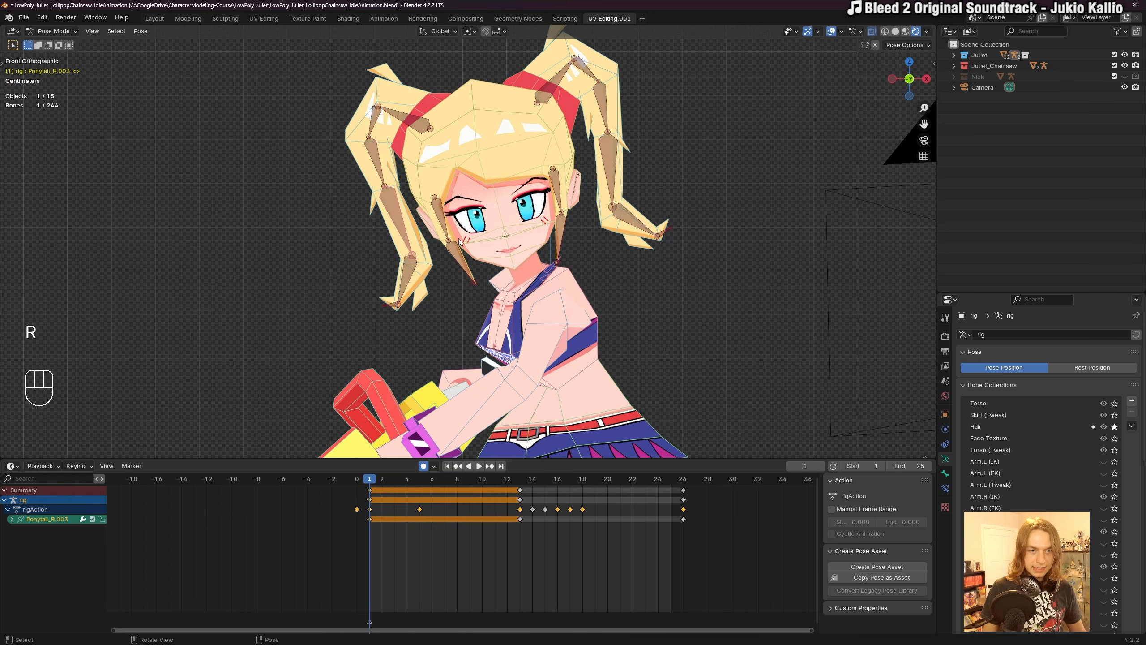
{"action": "key", "text": "r"}
{"action": "left_click", "coordinate": [462, 243]}
{"action": "left_click", "coordinate": [444, 226]}
{"action": "key", "text": "r"}
{"action": "left_click", "coordinate": [520, 259]}
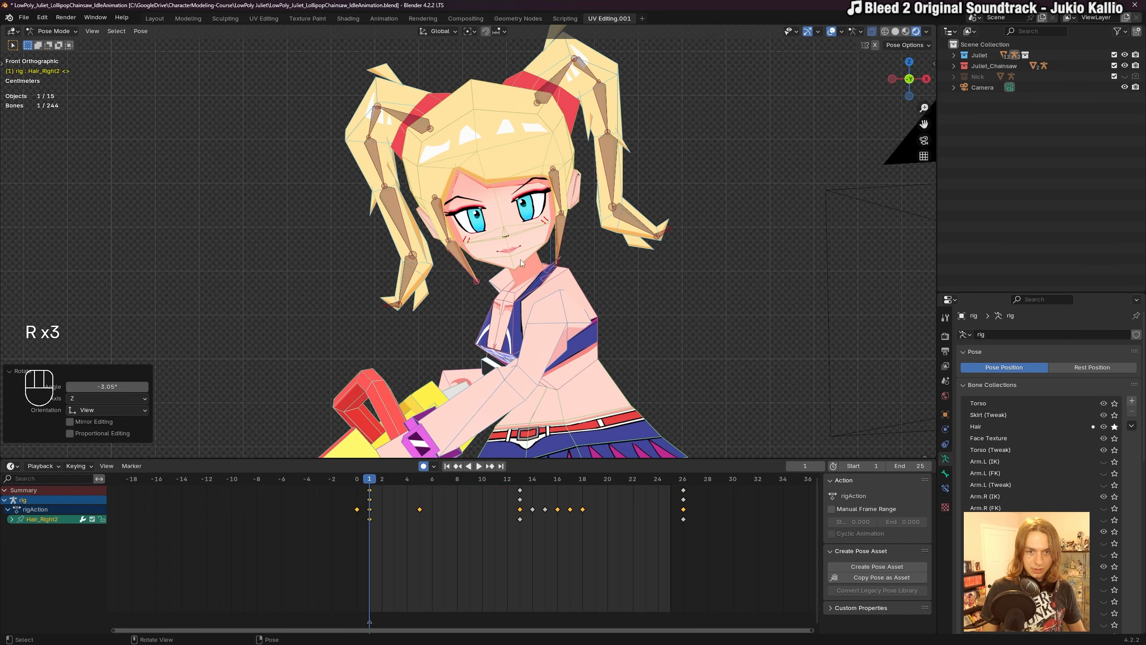
Adjust the rotation of the front strand's Hair_Left2 and Hair_Left bones slightly at frame 1.
{"action": "left_click", "coordinate": [562, 243]}
{"action": "key", "text": "r"}
{"action": "left_click", "coordinate": [564, 240]}
{"action": "left_click", "coordinate": [560, 200]}
{"action": "key", "text": "r"}
{"action": "left_click", "coordinate": [577, 201]}
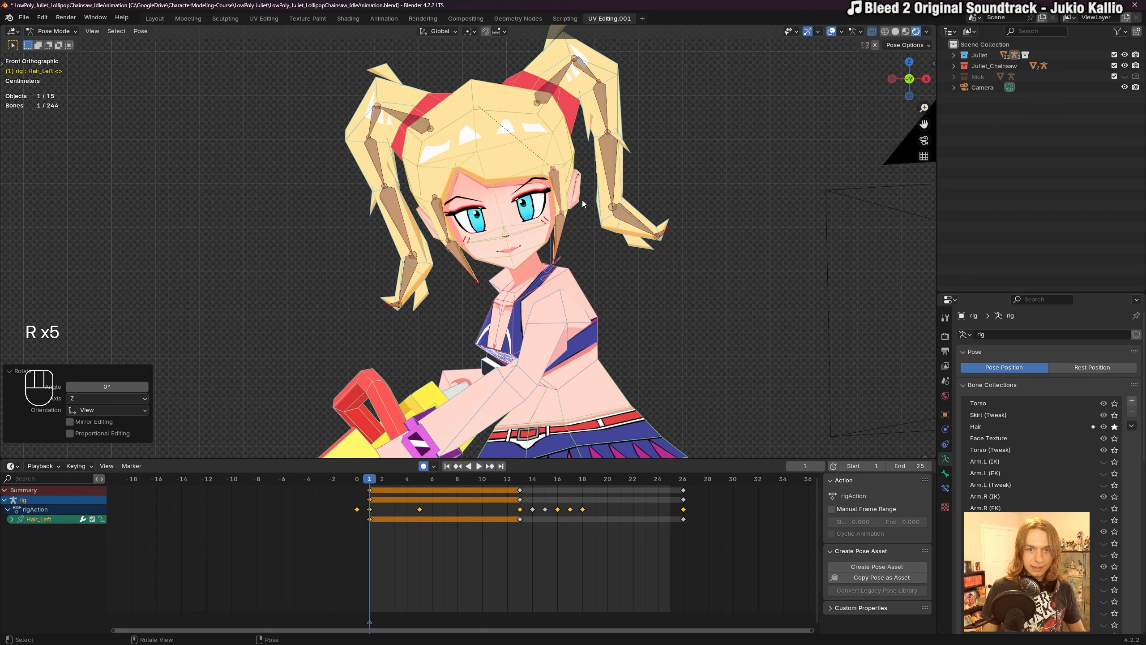
Rotate the Ponytail_L chain at frame 1: its tip bone, Ponytail_L.003 by 2.61°, and the bone above that.
{"action": "left_click", "coordinate": [633, 220]}
{"action": "key", "text": "r"}
{"action": "left_click", "coordinate": [636, 221]}
{"action": "left_click", "coordinate": [616, 182]}
{"action": "key", "text": "r"}
{"action": "left_click", "coordinate": [650, 193]}
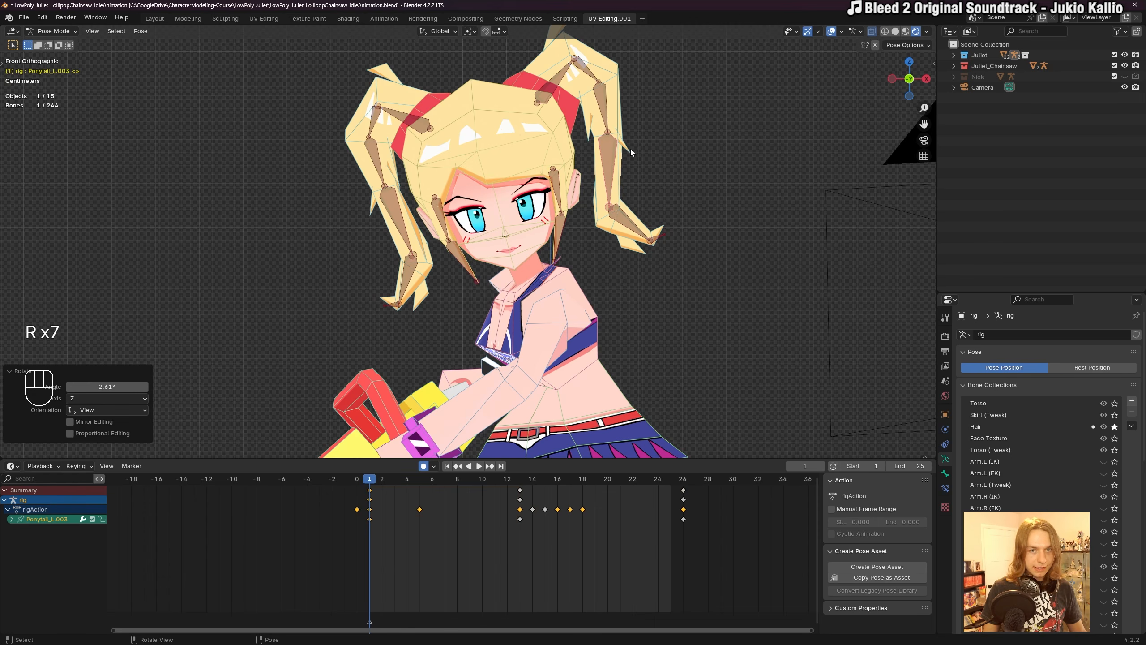
{"action": "left_click", "coordinate": [607, 109]}
{"action": "key", "text": "r"}
{"action": "left_click", "coordinate": [651, 116]}
Try rotating the Ponytail_L.001 bone by 1.54° and undo that rotation.
{"action": "left_click", "coordinate": [593, 67]}
{"action": "key", "text": "r"}
{"action": "left_click", "coordinate": [596, 71]}
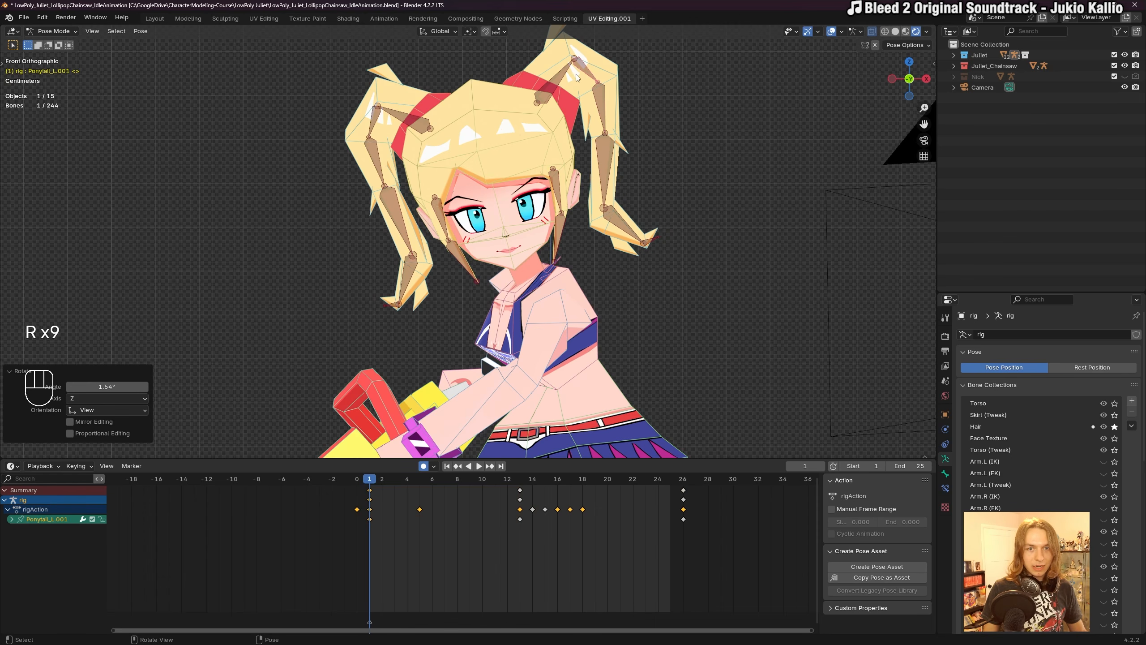
{"action": "key", "text": "ctrl+z"}
Rotate the base bones of both ponytails, Ponytail_L and Ponytail_R, slightly at frame 1.
{"action": "left_click", "coordinate": [558, 78]}
{"action": "key", "text": "r"}
{"action": "left_click", "coordinate": [590, 86]}
{"action": "left_click", "coordinate": [418, 116]}
{"action": "key", "text": "r"}
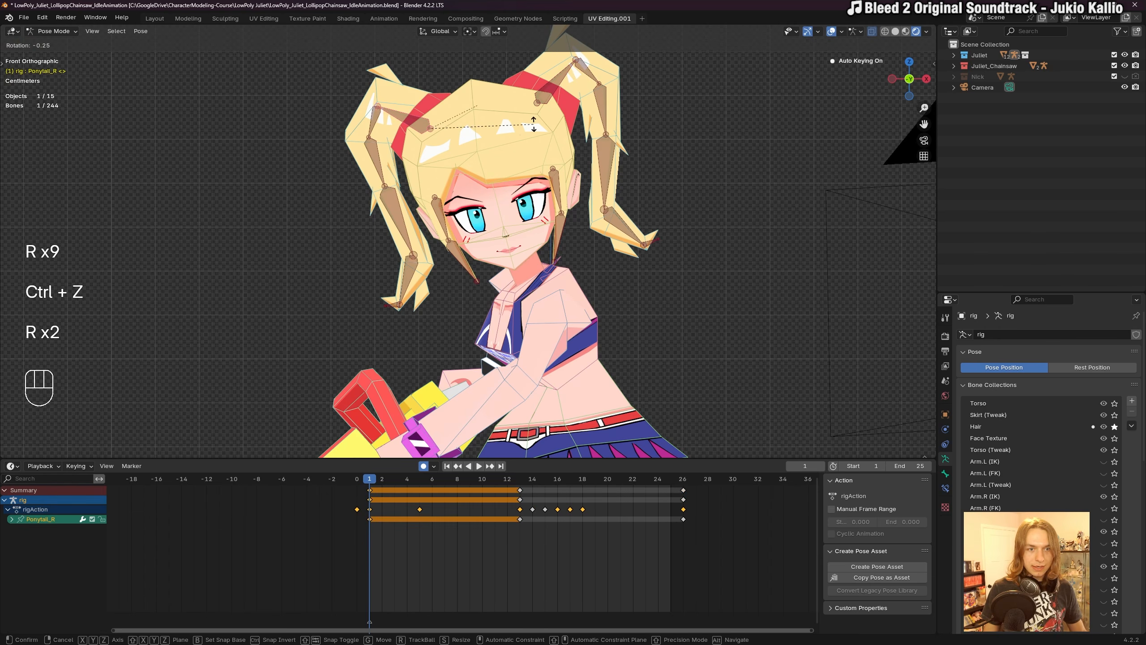
{"action": "left_click", "coordinate": [519, 125]}
Rotate the bones Ponytail_R.001 to Ponytail_R.004 together slightly at frame 1.
{"action": "left_click", "coordinate": [374, 122]}
{"action": "left_click_drag", "start_coordinate": [351, 133], "coordinate": [451, 298]}
{"action": "key", "text": "r"}
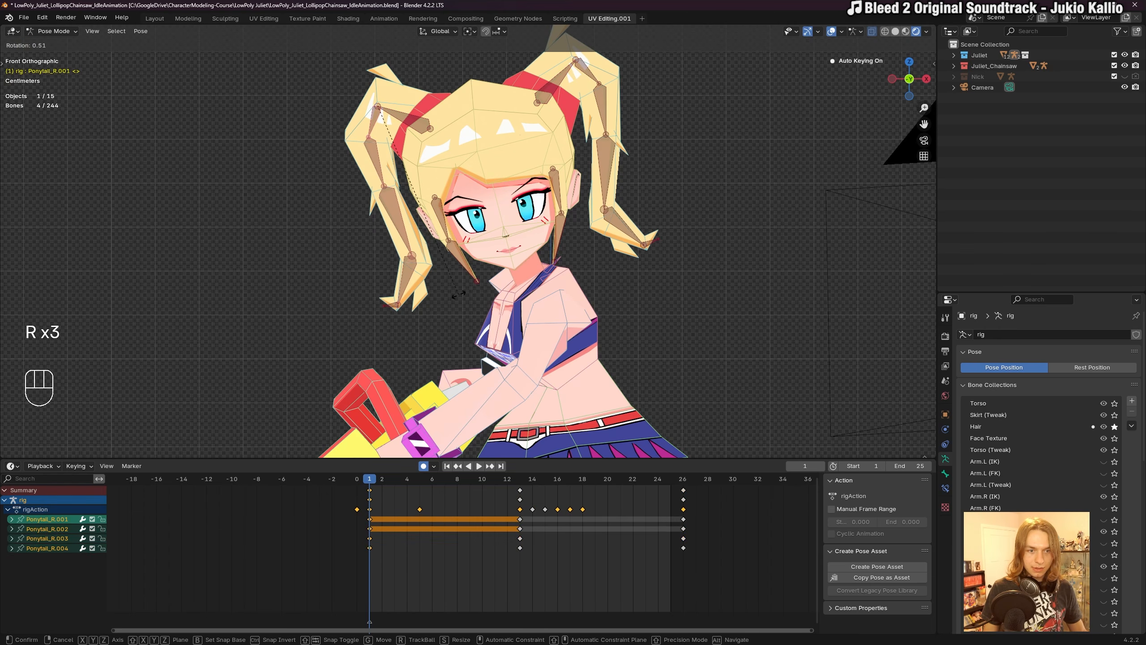
{"action": "left_click", "coordinate": [585, 267]}
Keyframe all hair bones at frame 1 and save the file.
{"action": "key", "text": "a"}
{"action": "key", "text": "ctrl+s"}
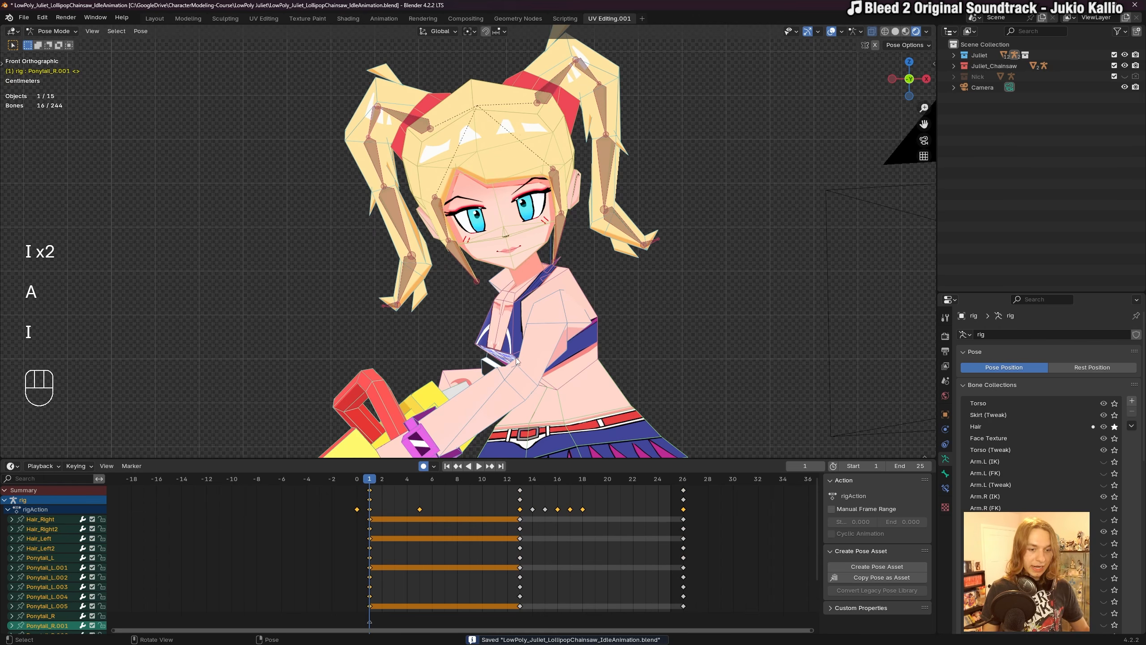
Copy all hair bones' keyframes from frame 1 and paste them at frame 26.
{"action": "left_click", "coordinate": [401, 500]}
{"action": "key", "text": "ctrl+c"}
{"action": "left_click_drag", "start_coordinate": [370, 479], "coordinate": [683, 479]}
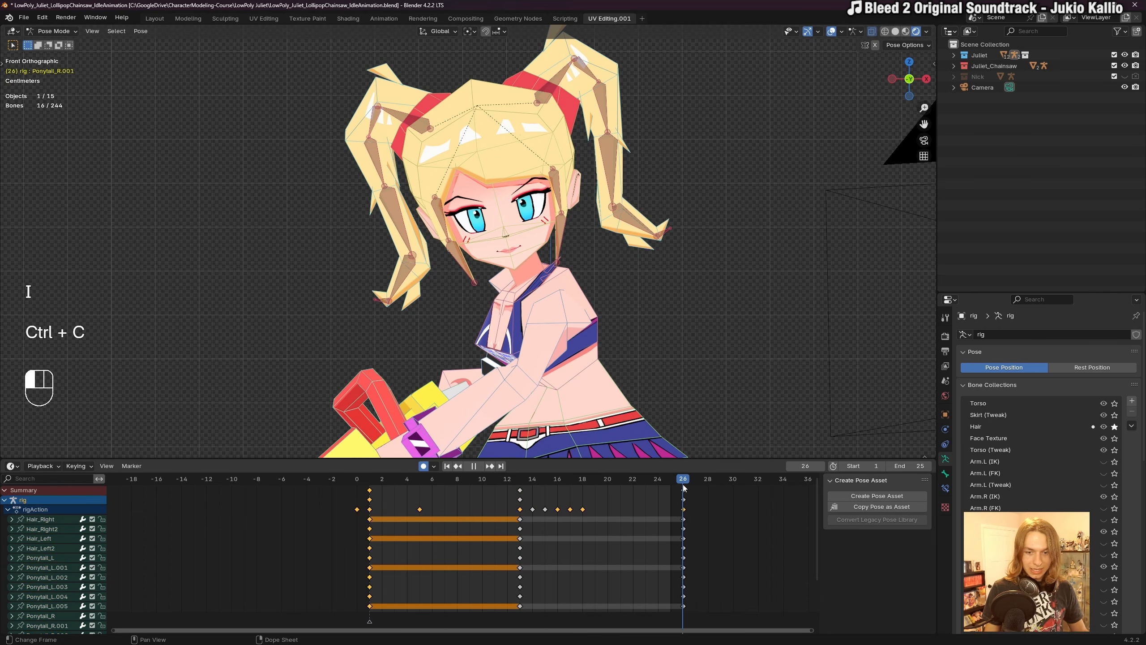
{"action": "key", "text": "ctrl+v"}
Play the animation from its start with the viewport overlays hidden to check the hair motion.
{"action": "left_click", "coordinate": [380, 480]}
{"action": "key", "text": "space"}
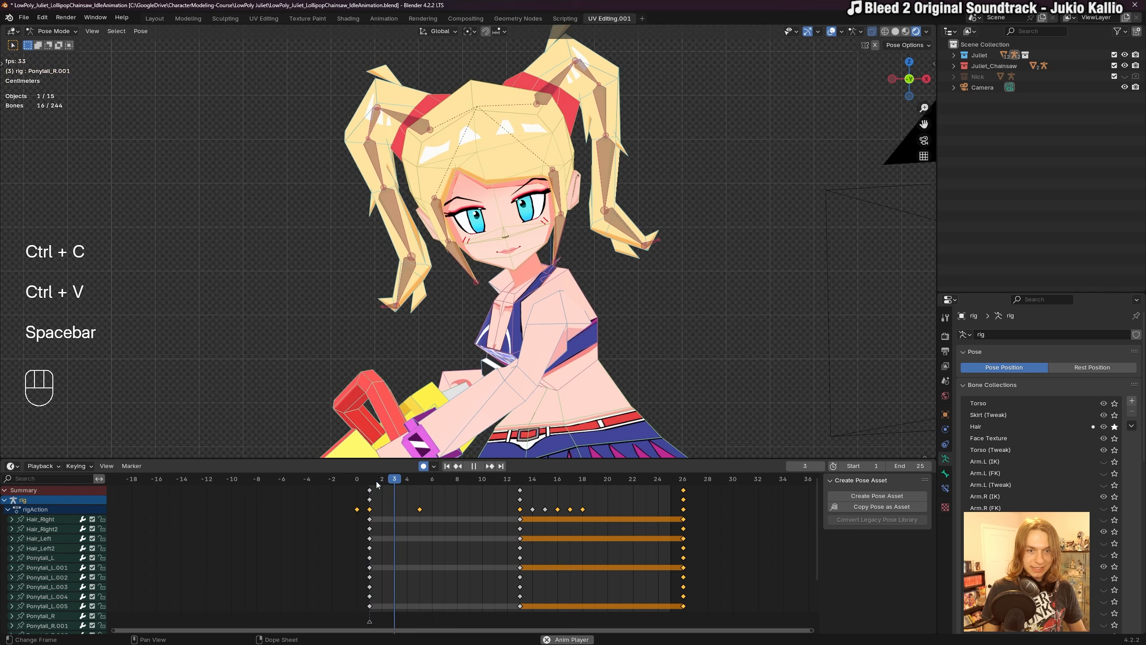
{"action": "key", "text": "shift+alt+z"}
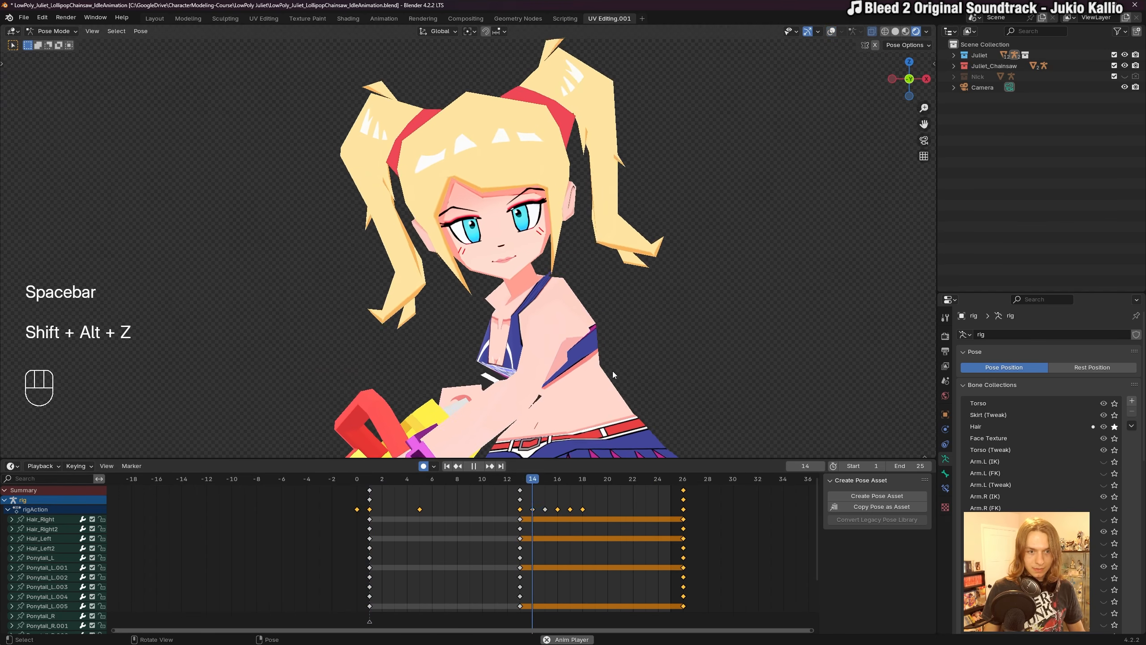
Show the viewport overlays again and stop the animation playback.
{"action": "key", "text": "shift+alt+z"}
{"action": "key", "text": "space"}
{"action": "key", "text": "space"}
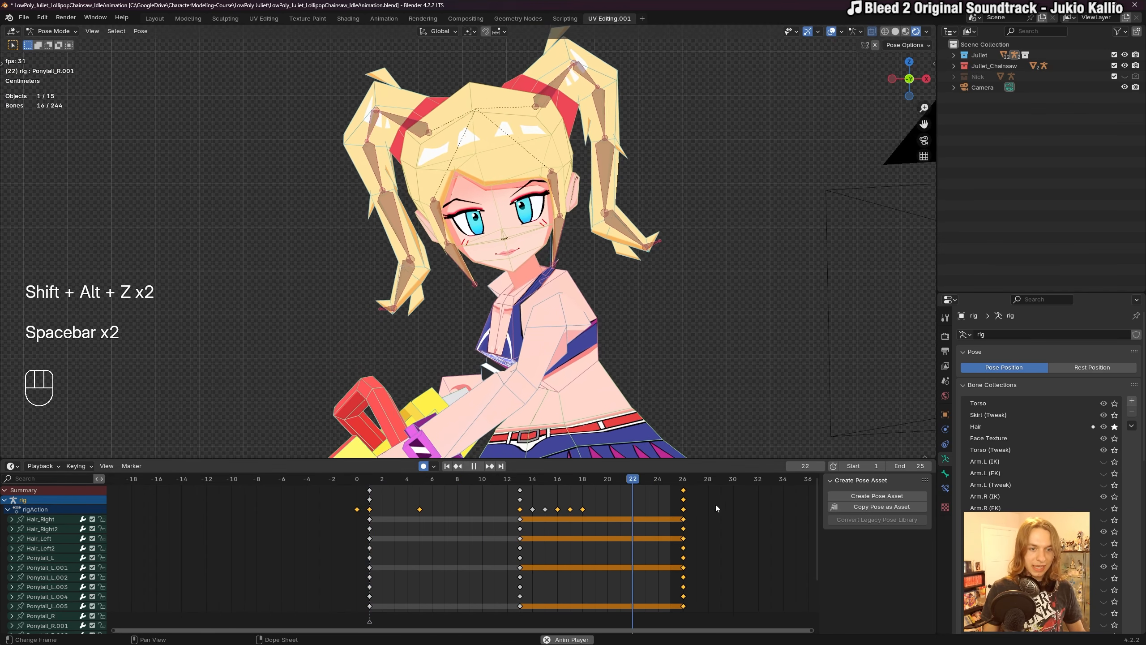
{"action": "key", "text": "space"}
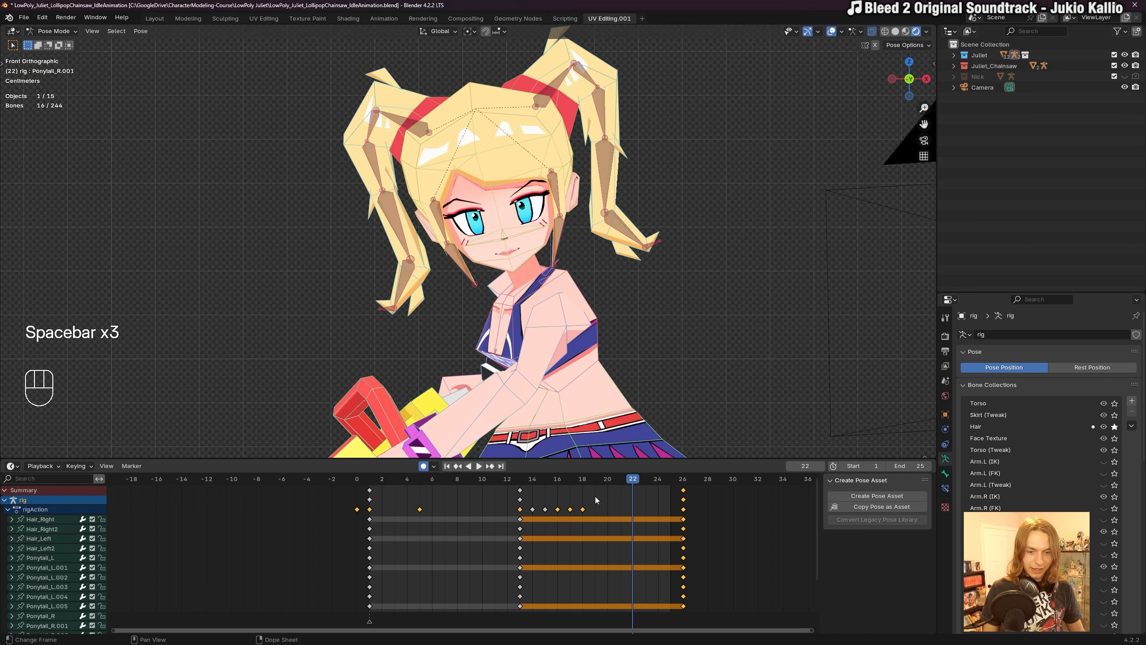
Make the F-curves of all hair bones cyclic in the Graph Editor.
{"action": "key", "text": "a"}
{"action": "key", "text": "ctrl+Tab"}
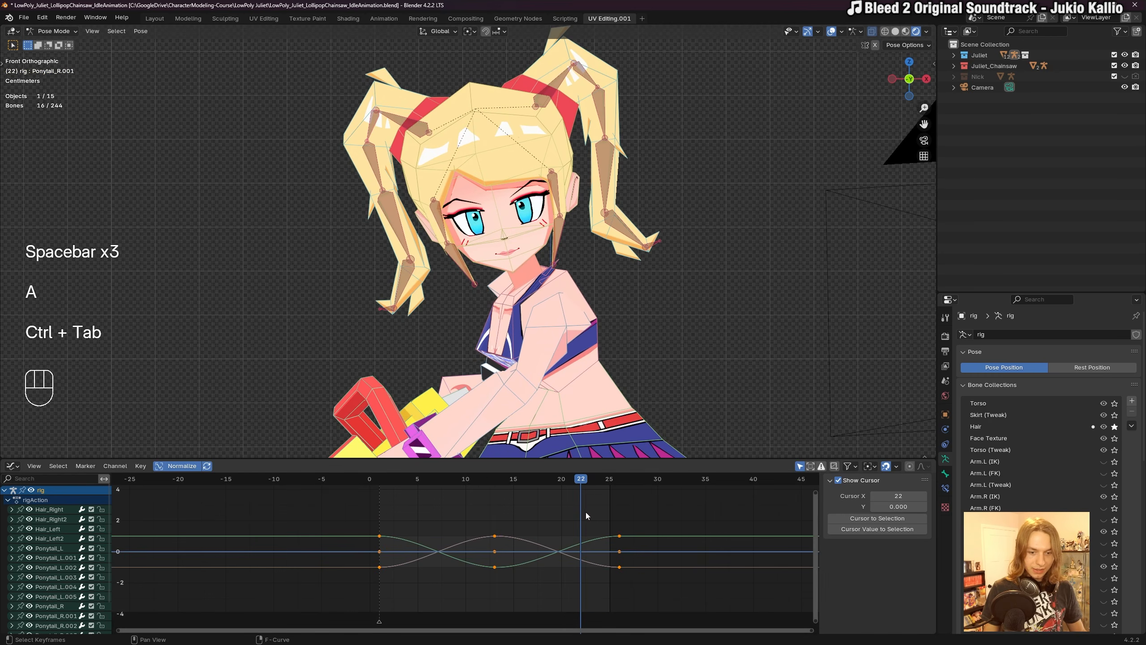
{"action": "key", "text": "a"}
{"action": "key", "text": "a"}
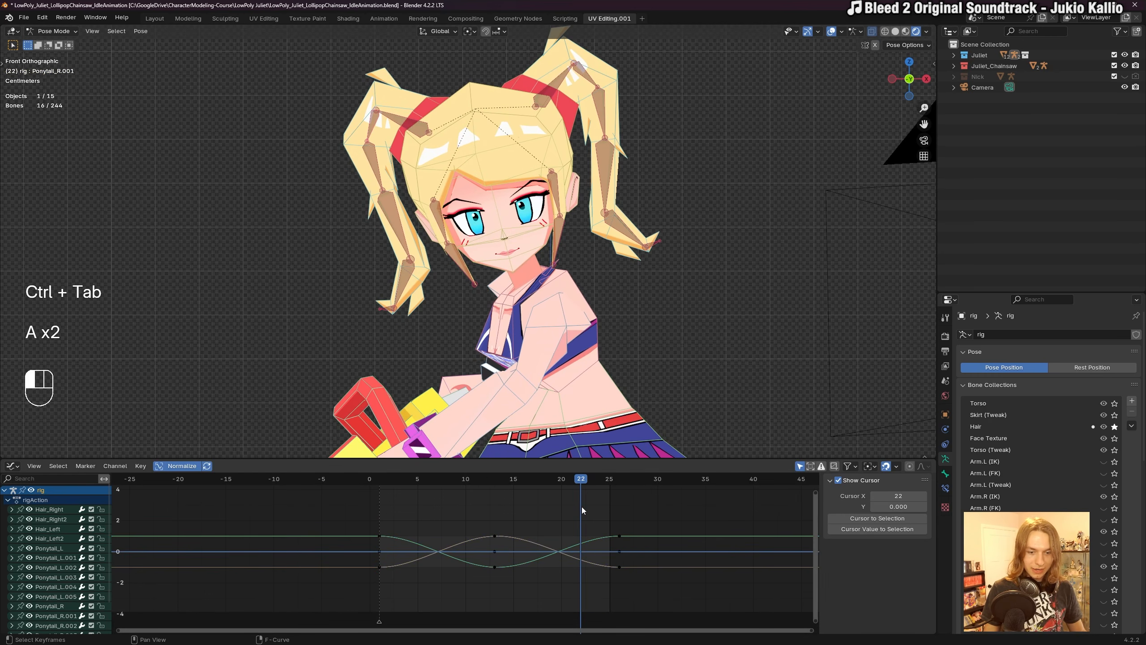
{"action": "key", "text": "a"}
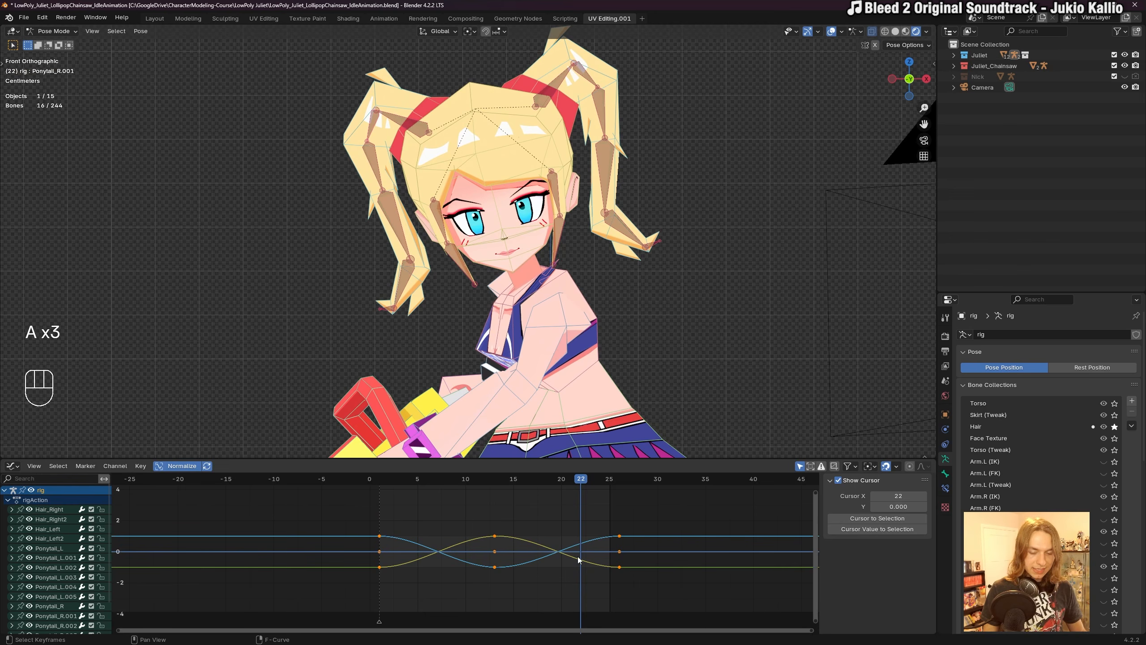
{"action": "key", "text": "shift+e"}
{"action": "left_click", "coordinate": [558, 513]}
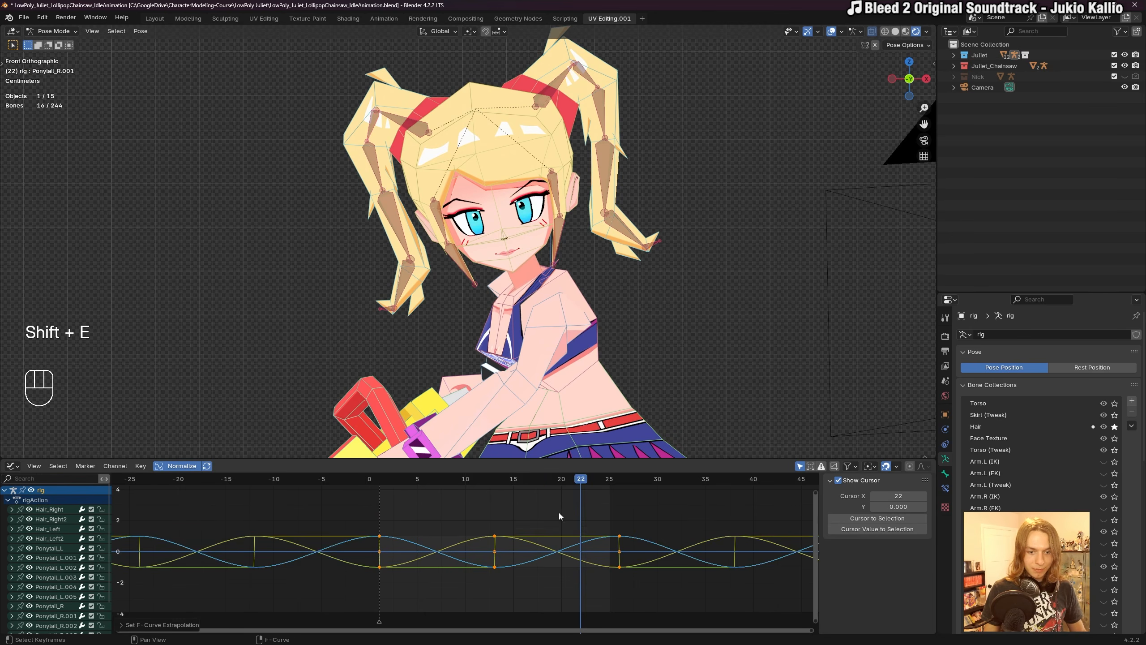
Undo the last three changes.
{"action": "key", "text": "ctrl+z"}
{"action": "key", "text": "ctrl+z"}
{"action": "key", "text": "ctrl+z"}
Play the animation with the viewport overlays hidden and check the looping hair motion on the whole character.
{"action": "key", "text": "space"}
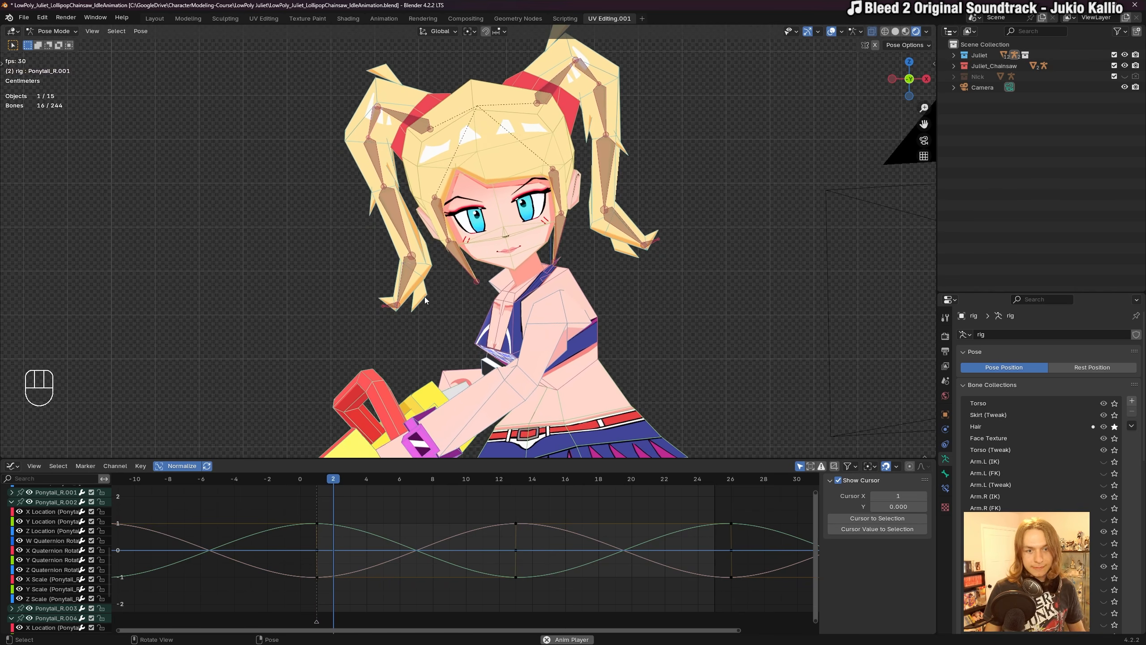
{"action": "key", "text": "shift+alt+z"}
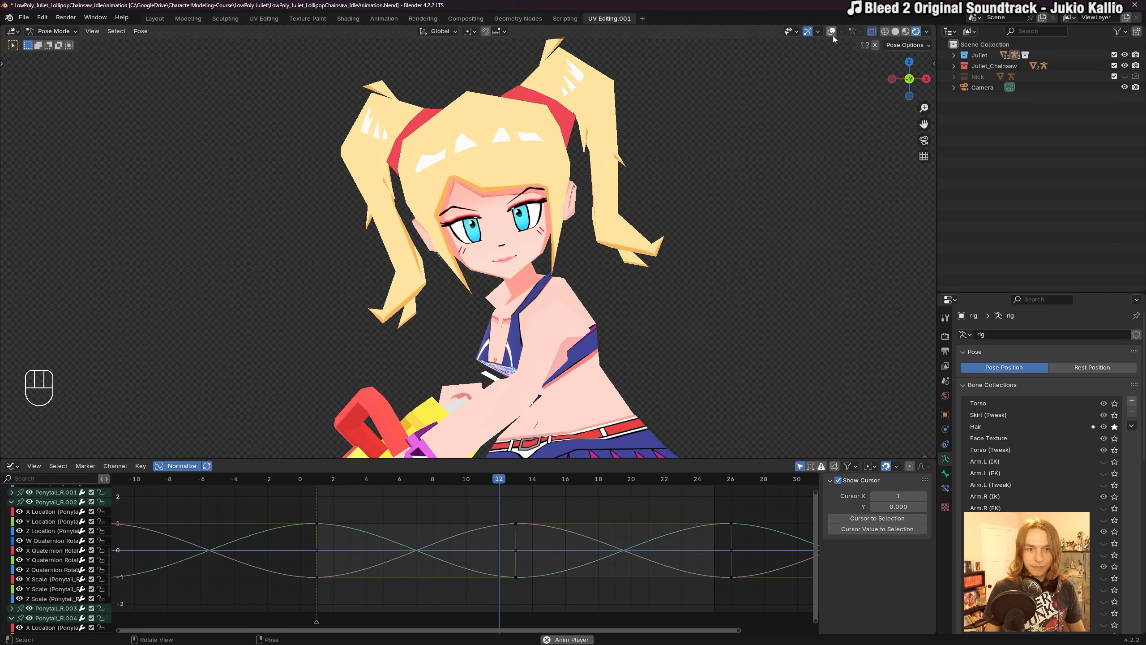
{"action": "scroll", "coordinate": [646, 245], "scroll_direction": "down", "scroll_amount": 3}
{"action": "middle_click_drag", "start_coordinate": [634, 250], "coordinate": [577, 234]}
{"action": "scroll", "coordinate": [627, 255], "scroll_direction": "down", "scroll_amount": 2}
{"action": "scroll", "coordinate": [623, 256], "scroll_direction": "down", "scroll_amount": 1}
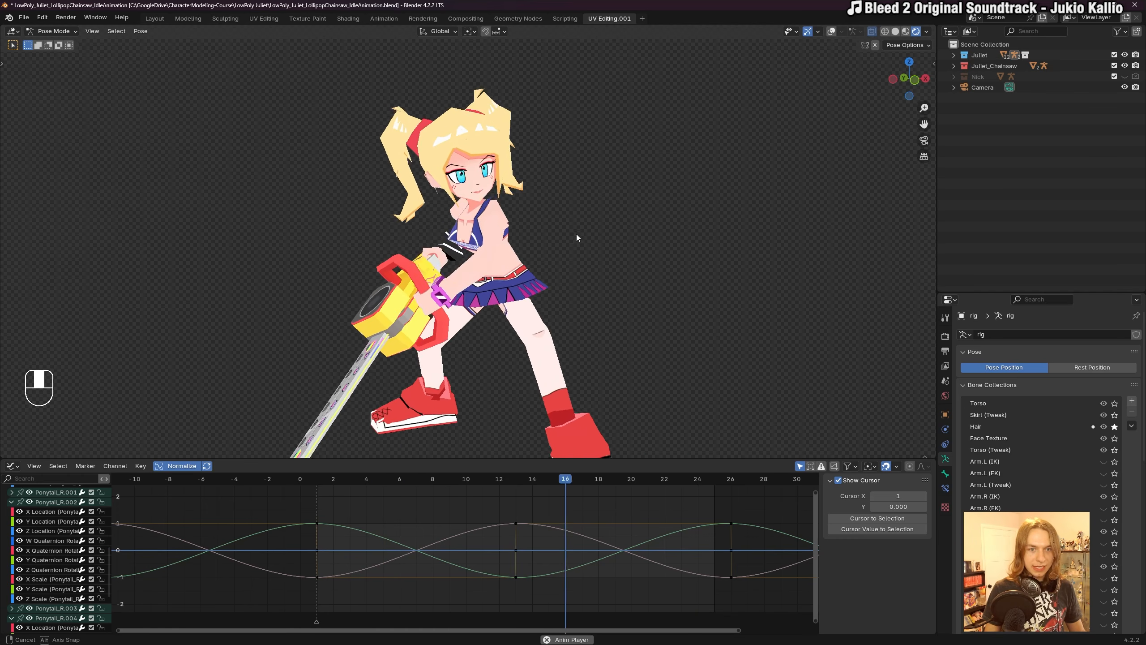
{"action": "scroll", "coordinate": [604, 244], "scroll_direction": "up", "scroll_amount": 3}
{"action": "key", "text": "space"}
{"action": "left_click", "coordinate": [833, 34]}
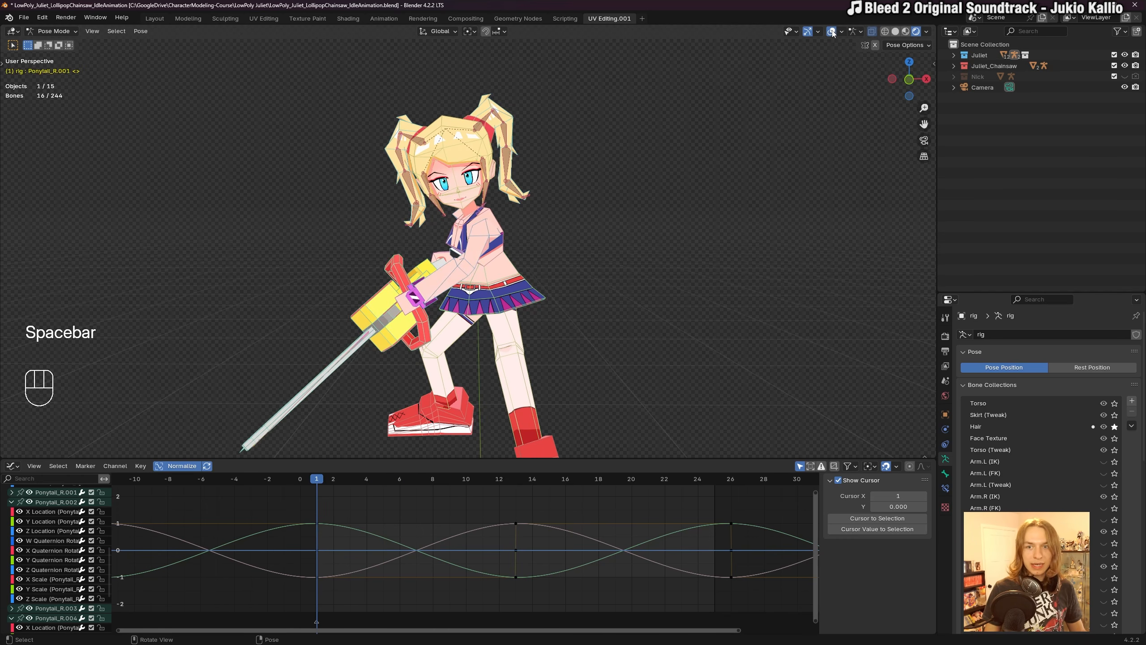
Turn off soloing of the Hair bone collection and select the red Eye_Control bone in the front view.
{"action": "middle_click_drag", "start_coordinate": [613, 163], "coordinate": [614, 219], "text": "shift"}
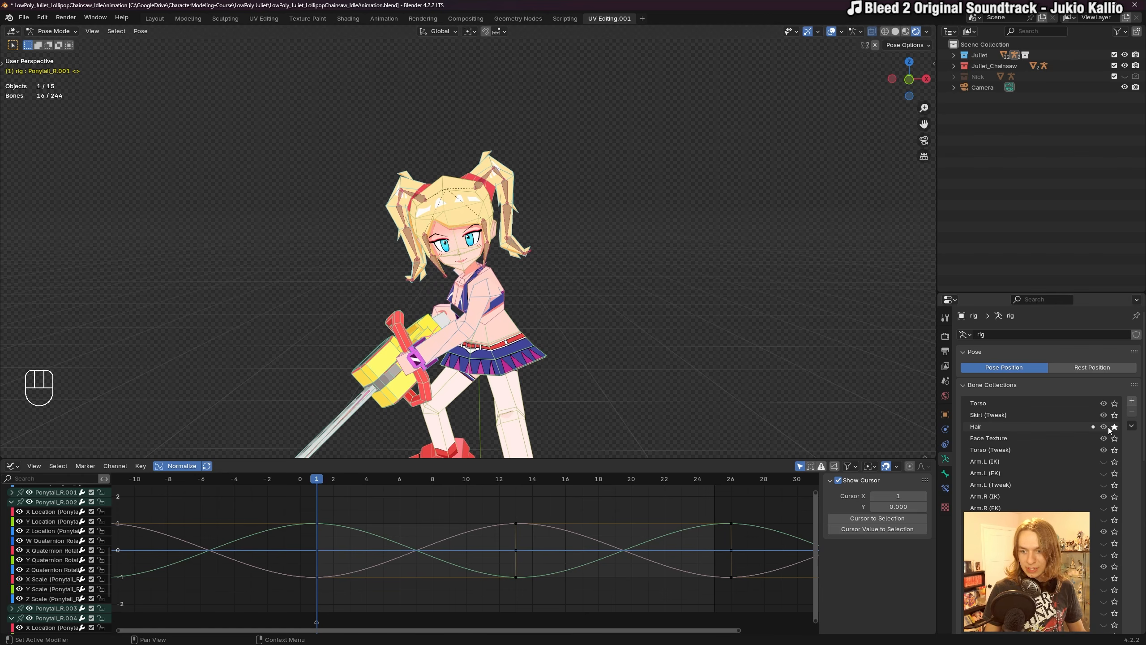
{"action": "middle_click_drag", "start_coordinate": [653, 283], "coordinate": [632, 284], "text": "shift"}
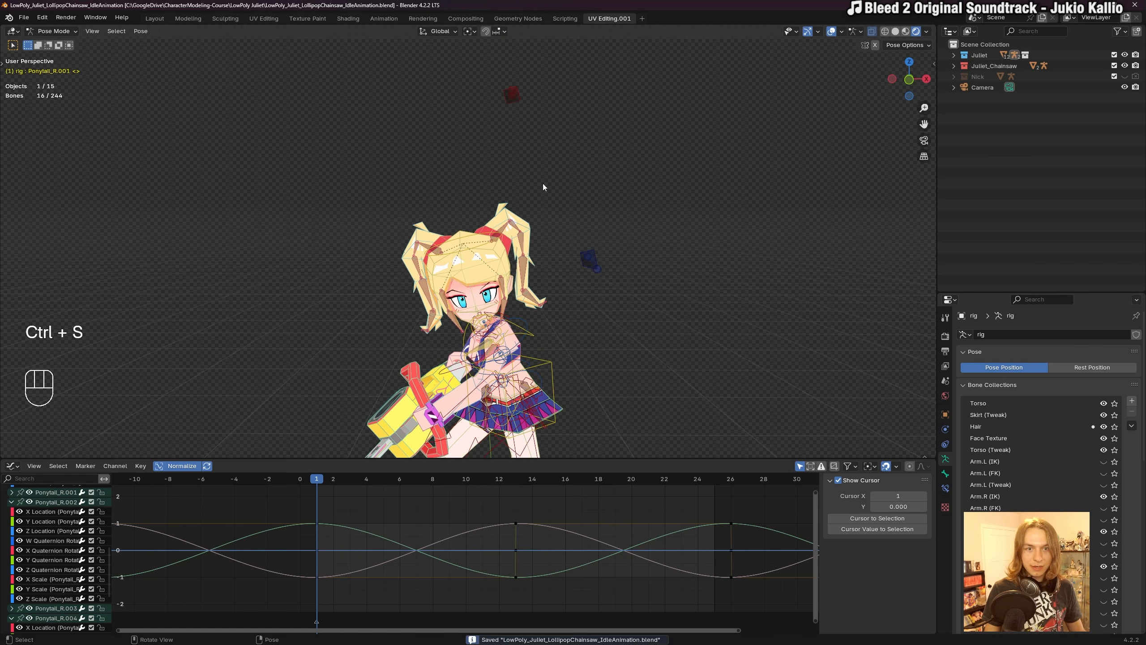
{"action": "left_click", "coordinate": [518, 95]}
{"action": "key", "text": "KP_1"}
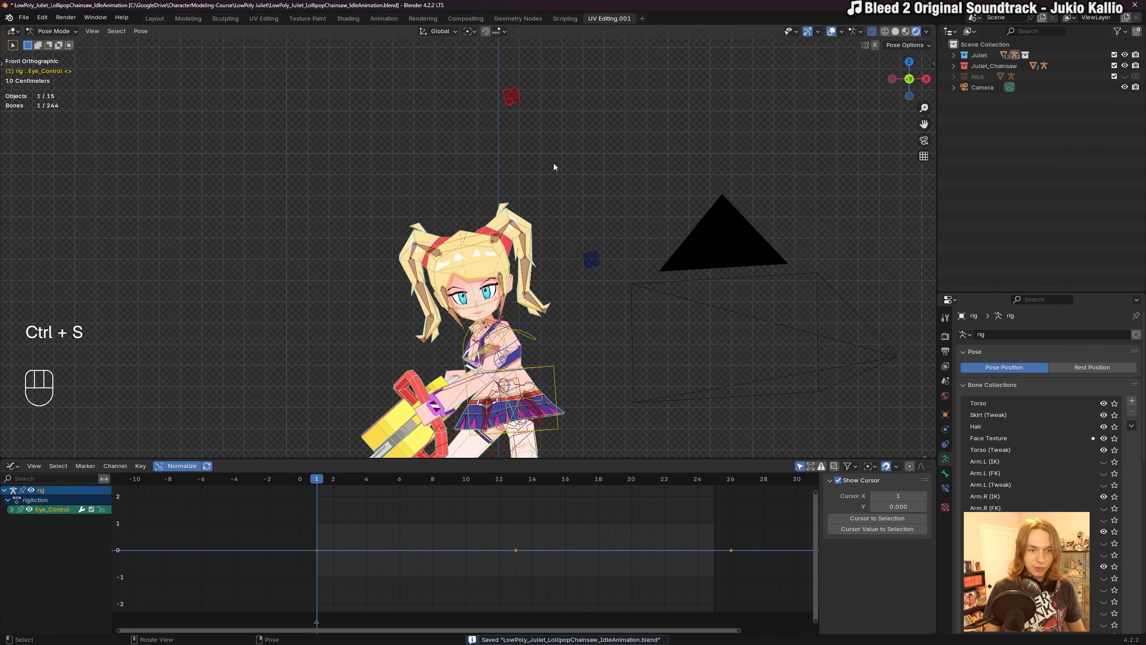
Keyframe Eye_Control at frame 12 and move it about 0.2 m in X and -0.58 m in Z at frame 13 to close the eyes.
{"action": "left_click_drag", "start_coordinate": [331, 481], "coordinate": [432, 480]}
{"action": "key", "text": "ctrl+Tab"}
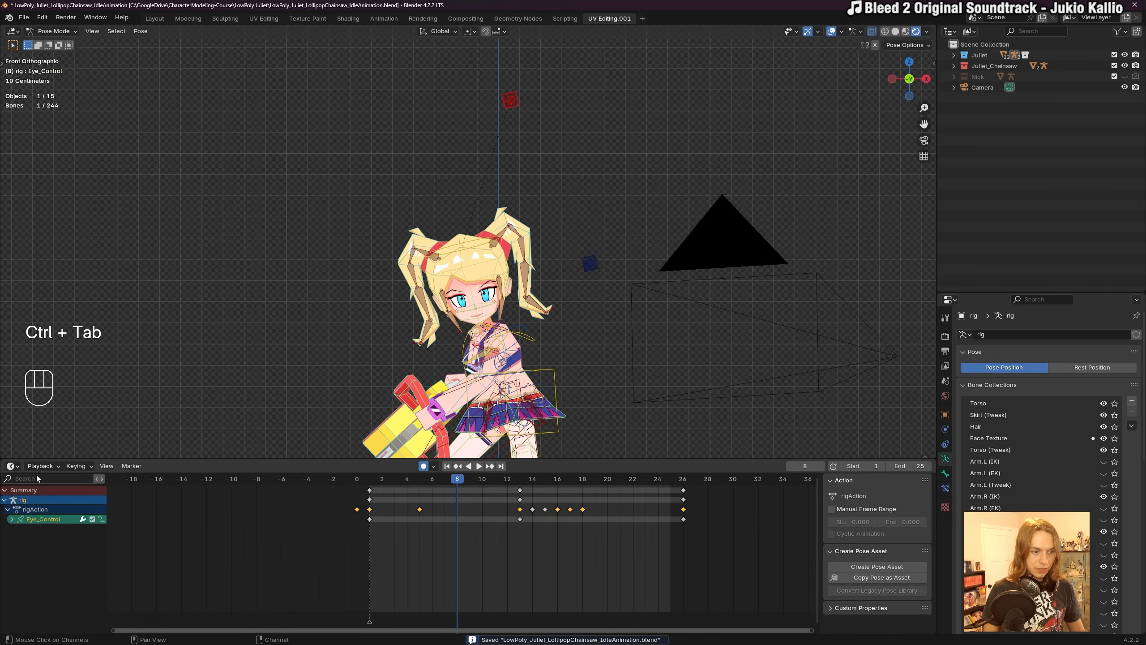
{"action": "key", "text": "ctrl+Tab"}
{"action": "key", "text": "ctrl+Tab"}
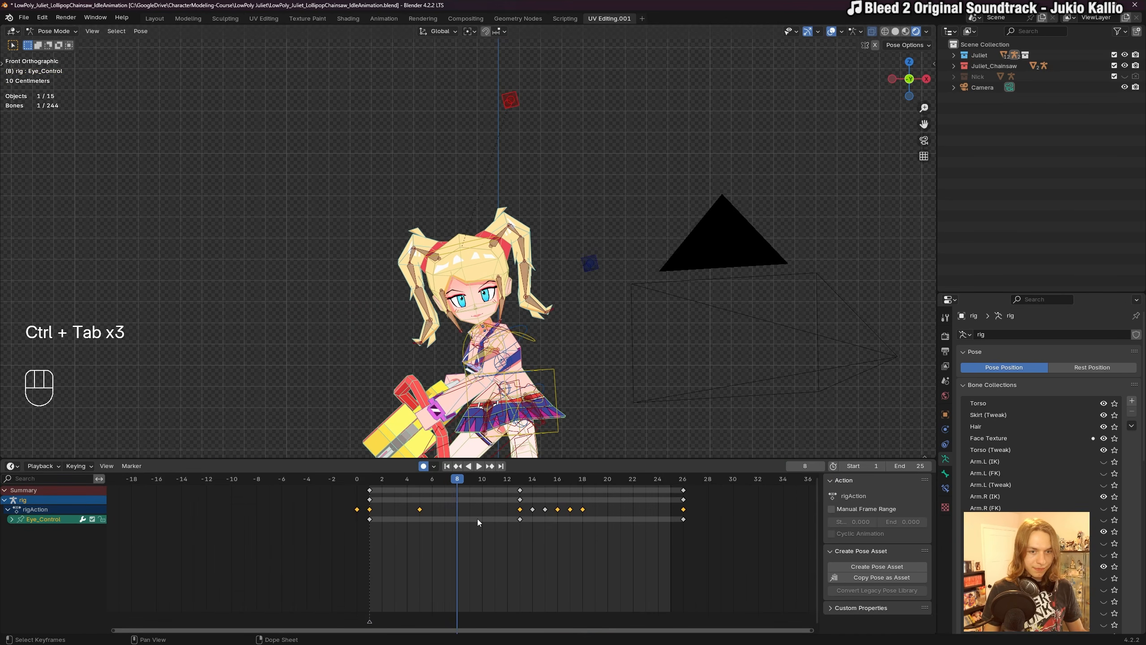
{"action": "left_click_drag", "start_coordinate": [465, 483], "coordinate": [510, 483]}
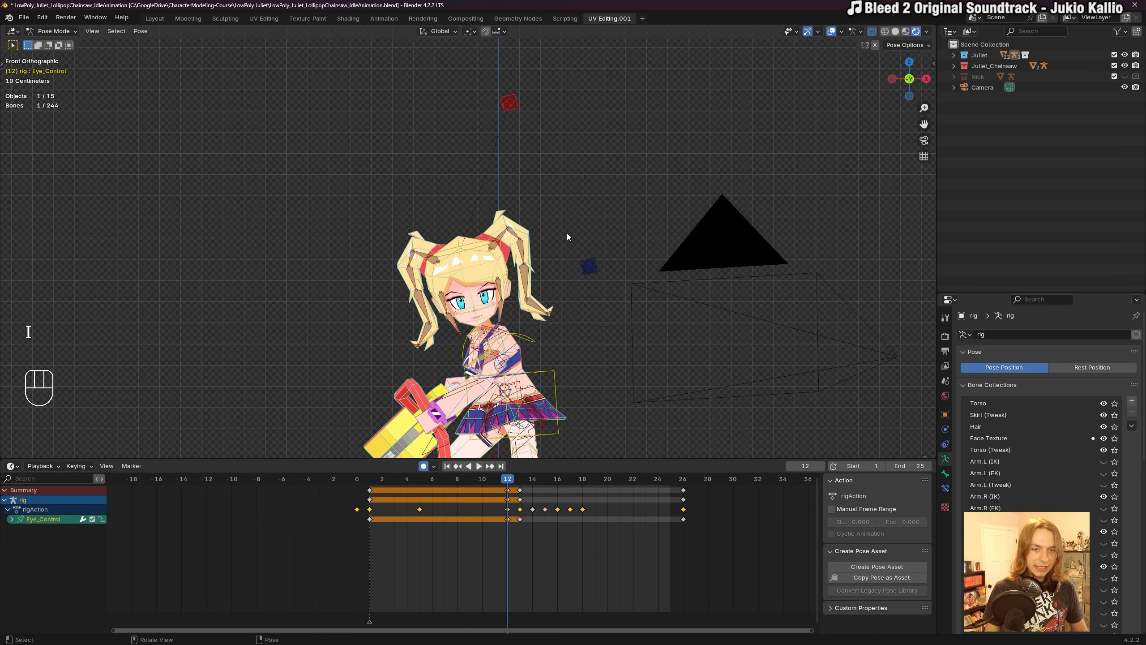
{"action": "left_click_drag", "start_coordinate": [507, 476], "coordinate": [520, 479]}
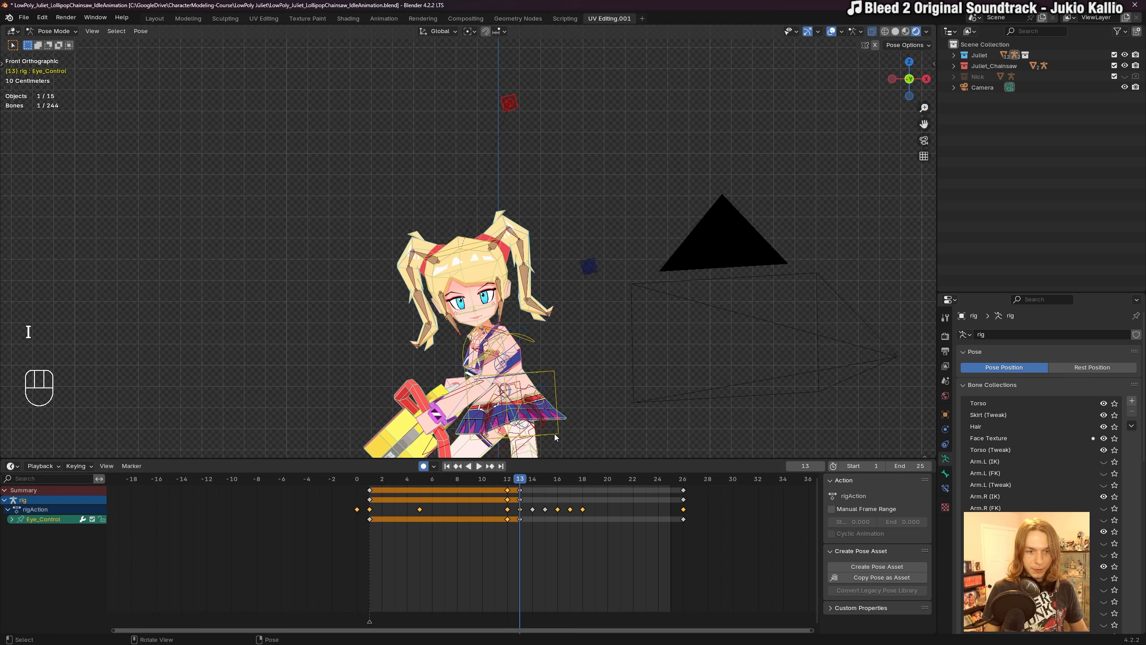
{"action": "left_click", "coordinate": [604, 257]}
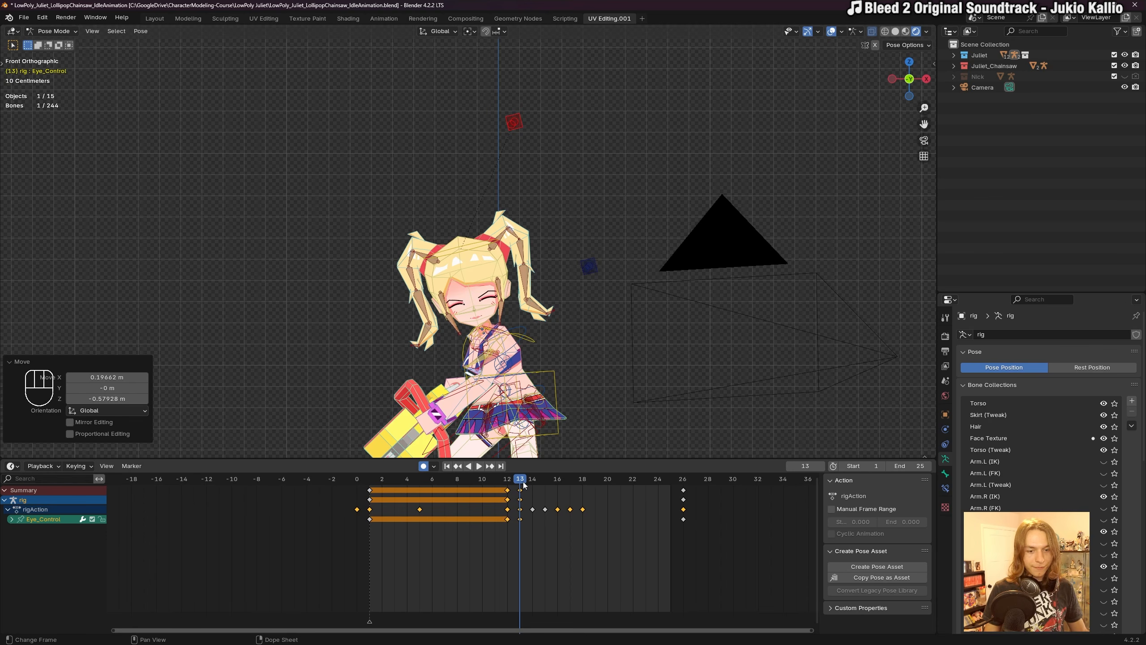
Copy the Eye_Control keyframe from frame 12 to frame 14 and play the animation to check the blink.
{"action": "left_click_drag", "start_coordinate": [523, 482], "coordinate": [535, 482]}
{"action": "left_click", "coordinate": [508, 491]}
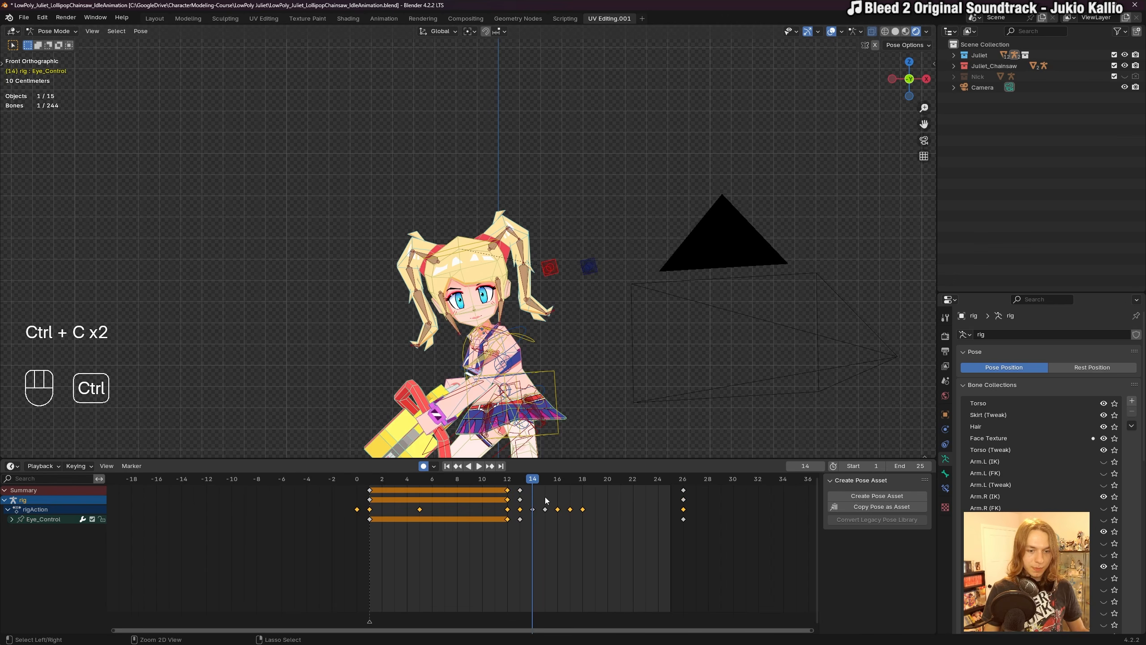
{"action": "key", "text": "ctrl+v"}
{"action": "key", "text": "space"}
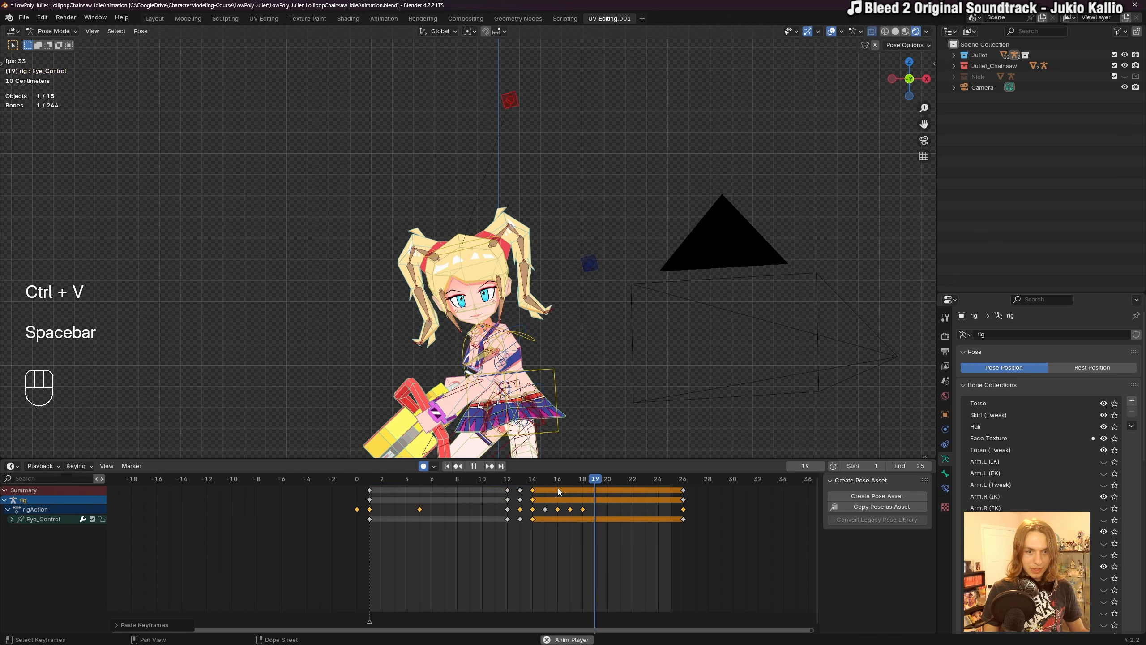
{"action": "key", "text": "space"}
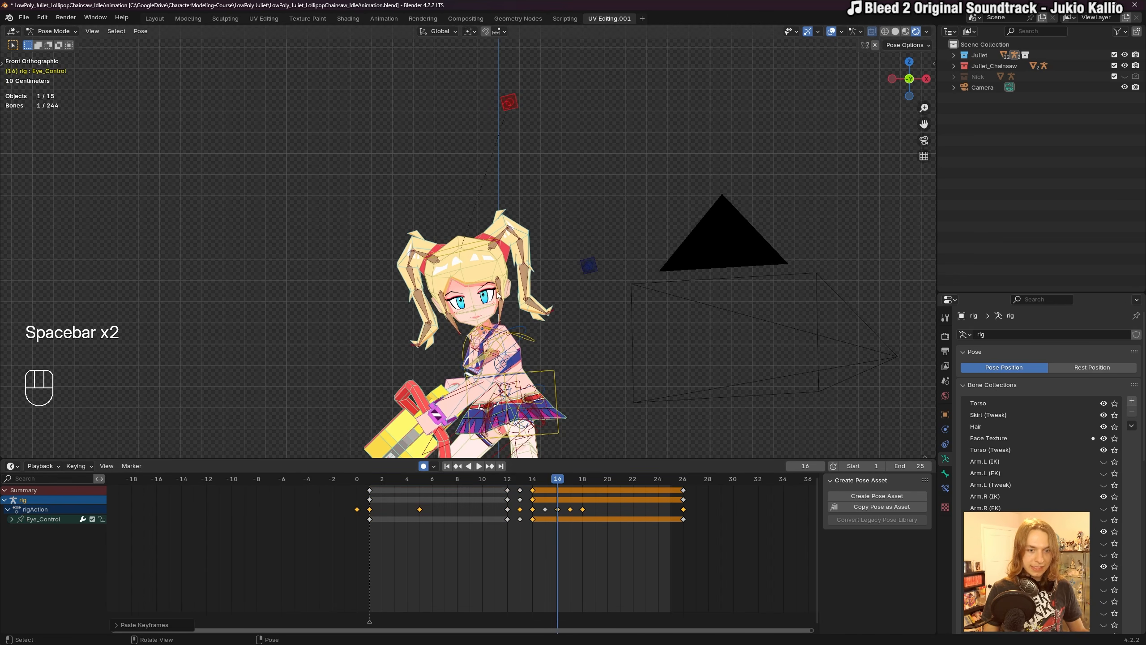
Move the Eye_Control keyframe from frame 14 to frame 20 and play the animation to check the longer blink.
{"action": "scroll", "coordinate": [536, 334], "scroll_direction": "up", "scroll_amount": 2}
{"action": "middle_click_drag", "start_coordinate": [537, 334], "coordinate": [541, 303], "text": "shift"}
{"action": "left_click_drag", "start_coordinate": [495, 482], "coordinate": [527, 481]}
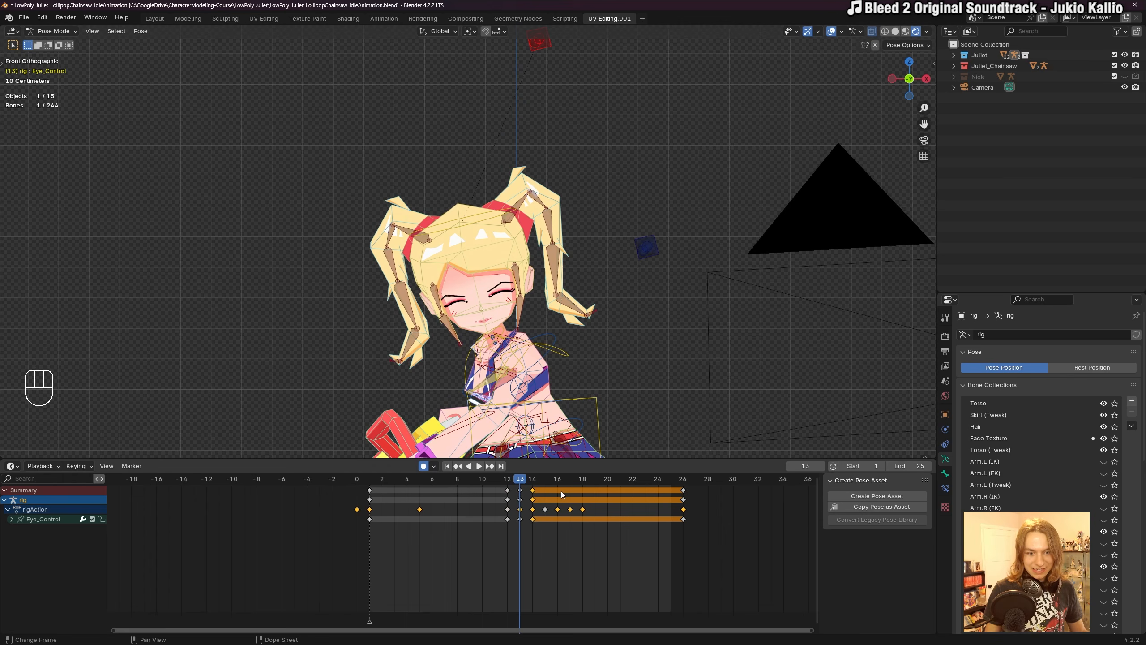
{"action": "key", "text": "g"}
{"action": "left_click", "coordinate": [633, 489]}
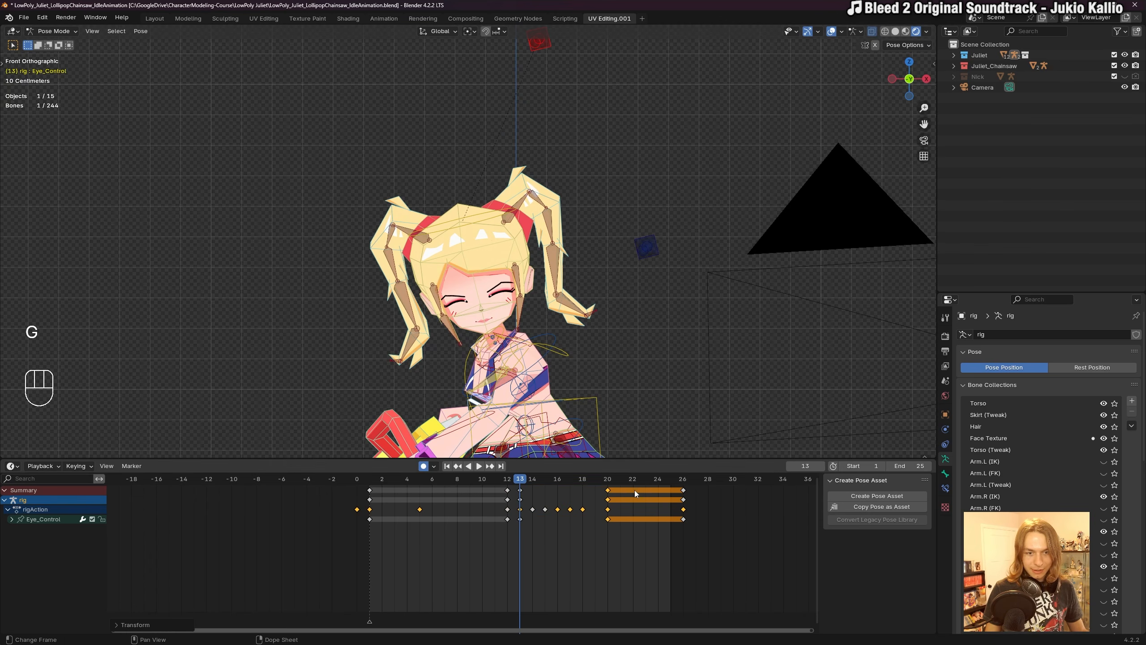
{"action": "key", "text": "space"}
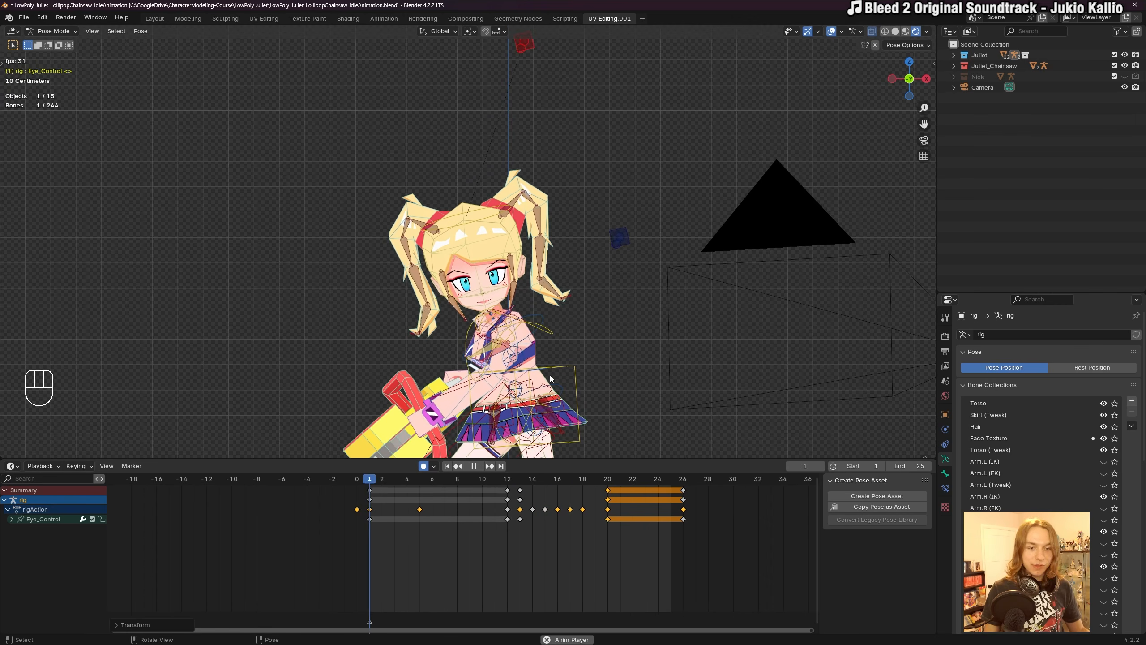
{"action": "key", "text": "space"}
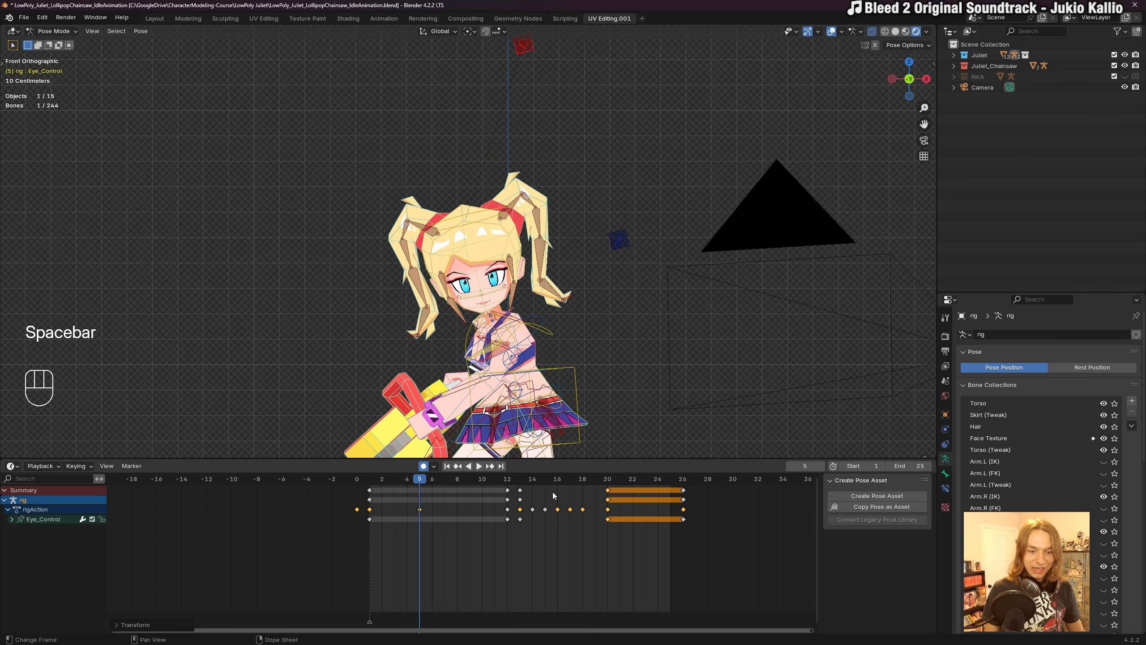
Set the interpolation of all Eye_Control keyframes to Constant and save the file.
{"action": "left_click", "coordinate": [554, 492]}
{"action": "key", "text": "a"}
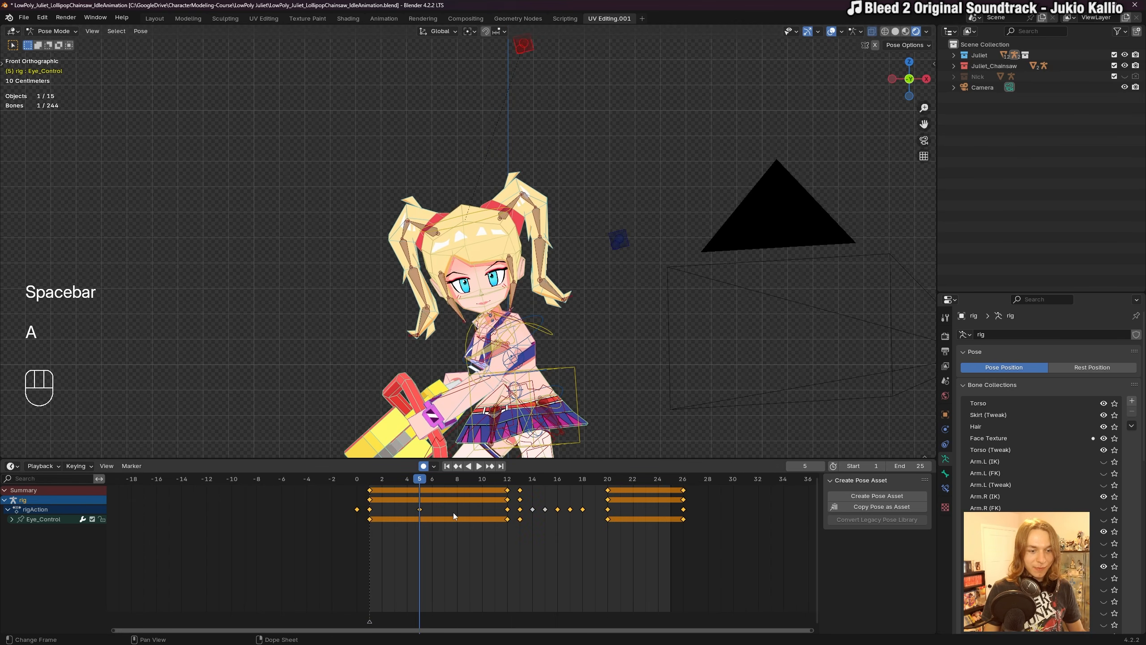
{"action": "key", "text": "t"}
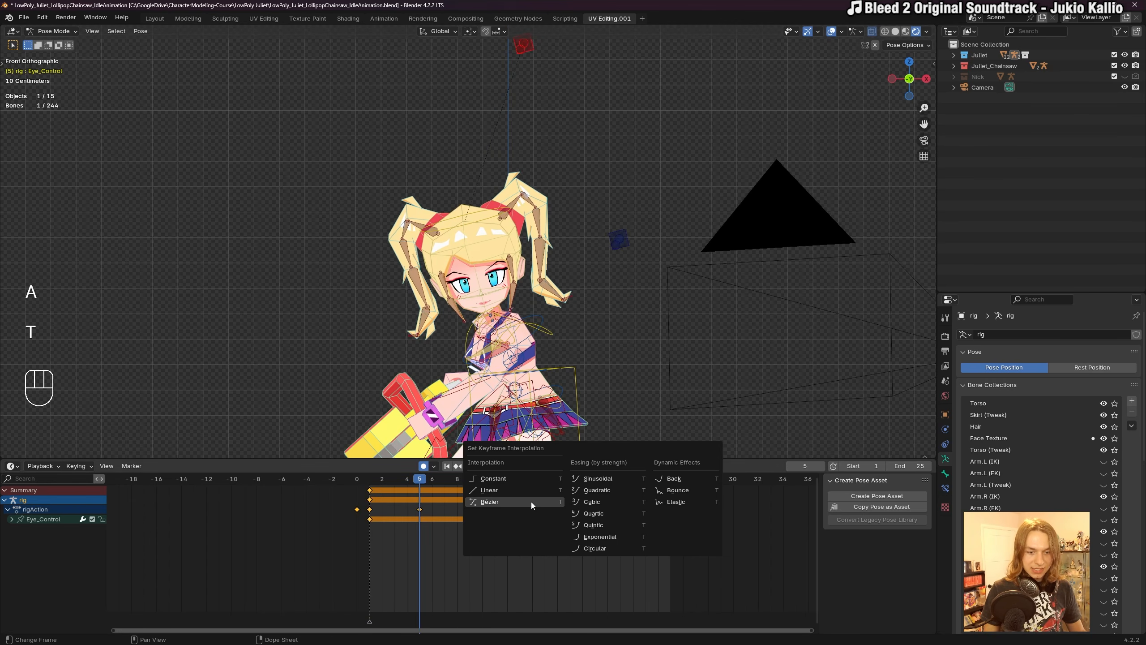
{"action": "left_click", "coordinate": [536, 477]}
{"action": "key", "text": "ctrl+s"}
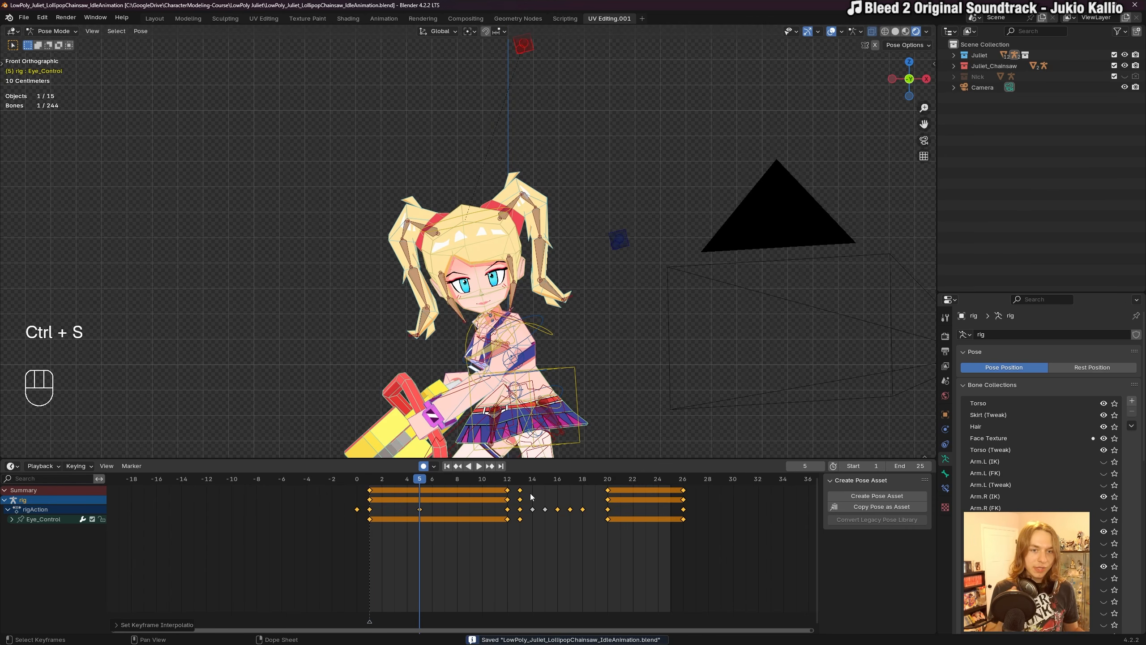
Scrub from frame 12 to frame 18 in the Graph Editor to check the Eye_Control blink timing.
{"action": "key", "text": "ctrl+Tab"}
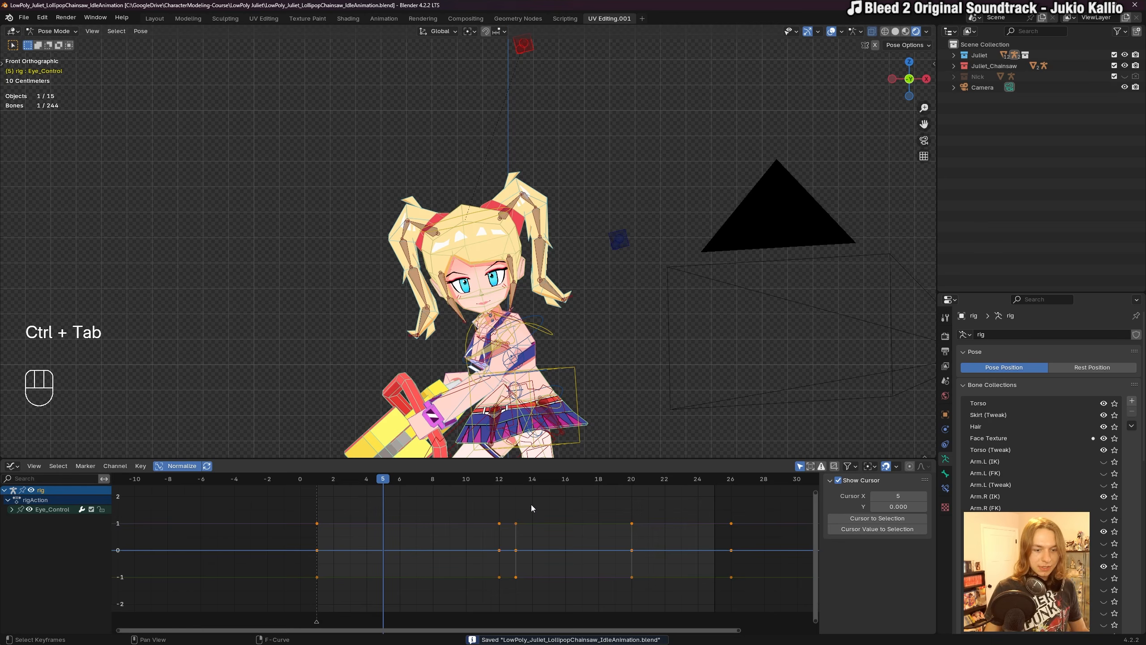
{"action": "scroll", "coordinate": [517, 494], "scroll_direction": "up", "scroll_amount": 2}
{"action": "left_click", "coordinate": [497, 481]}
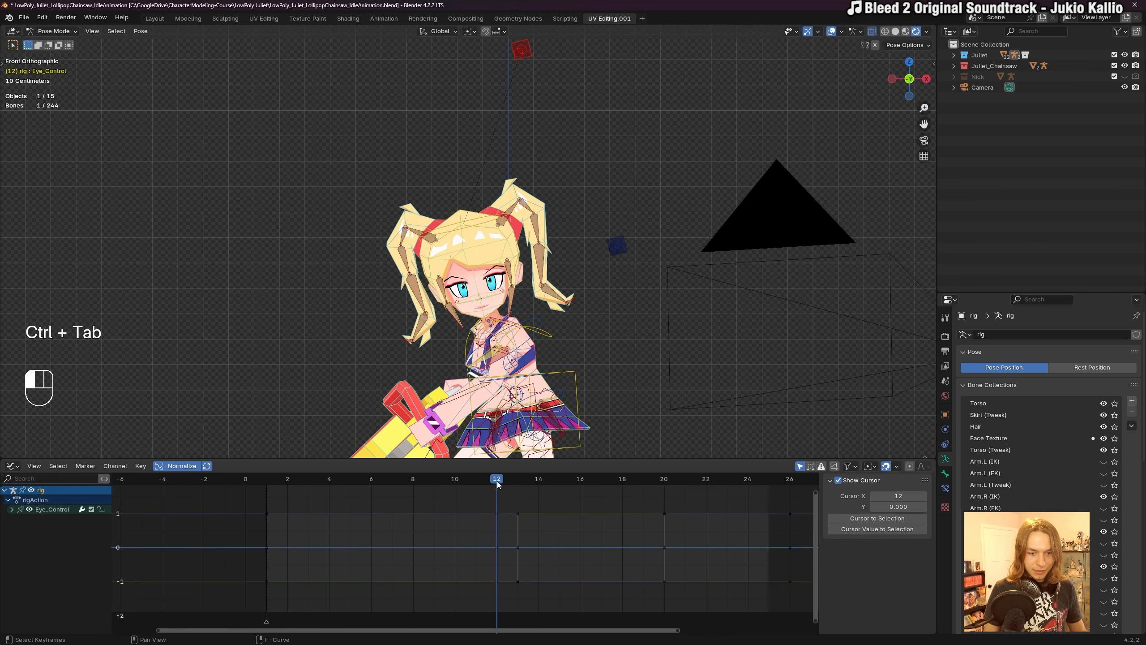
{"action": "left_click_drag", "start_coordinate": [496, 481], "coordinate": [623, 488]}
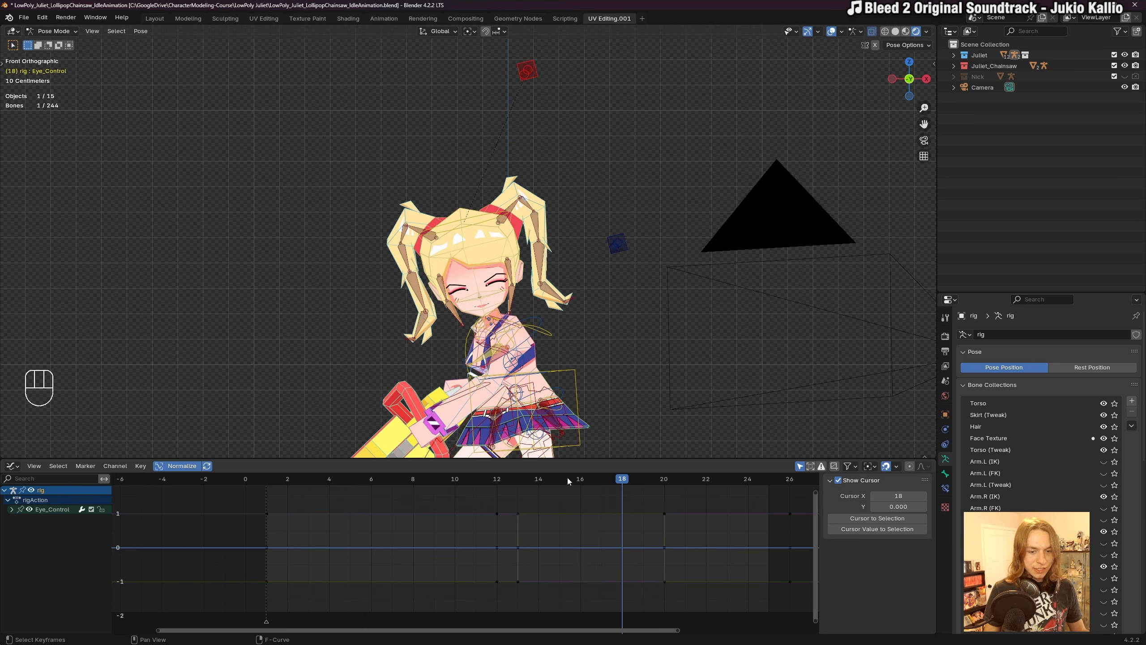
Play the animation in an angled full-body view with the overlays hidden, and save the file with the Dope Sheet restored.
{"action": "key", "text": "space"}
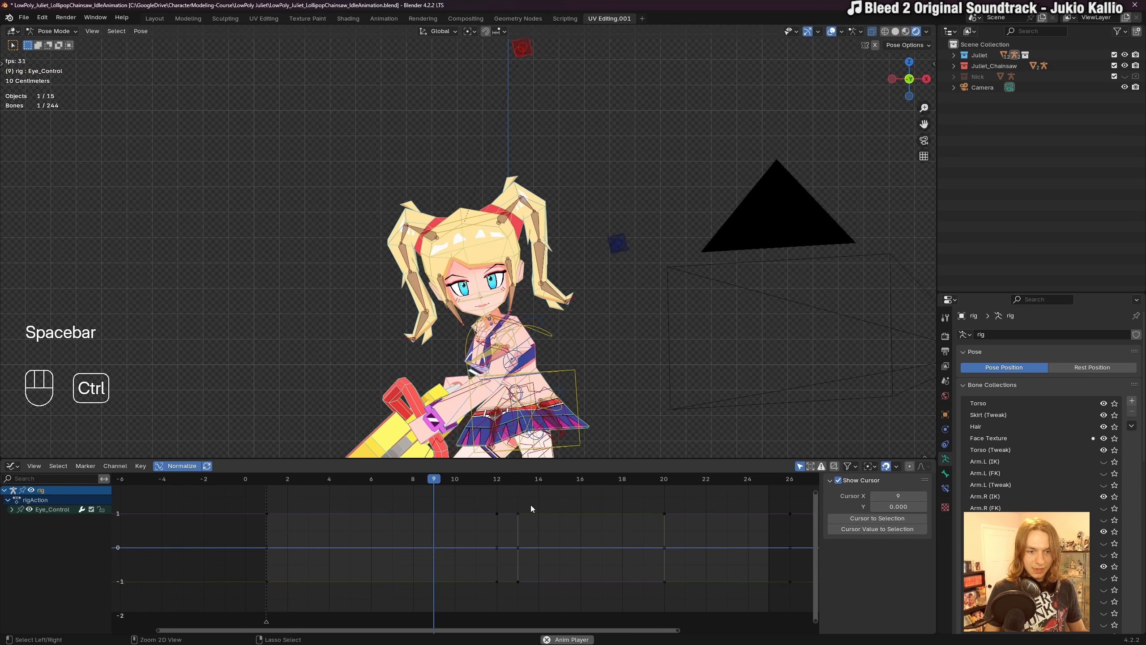
{"action": "key", "text": "ctrl+Tab"}
{"action": "middle_click_drag", "start_coordinate": [581, 399], "coordinate": [668, 267]}
{"action": "scroll", "coordinate": [608, 340], "scroll_direction": "down", "scroll_amount": 3}
{"action": "key", "text": "alt+shift+z"}
{"action": "scroll", "coordinate": [608, 291], "scroll_direction": "up", "scroll_amount": 2}
{"action": "scroll", "coordinate": [610, 296], "scroll_direction": "down", "scroll_amount": 1}
{"action": "key", "text": "space"}
{"action": "key", "text": "ctrl+s"}
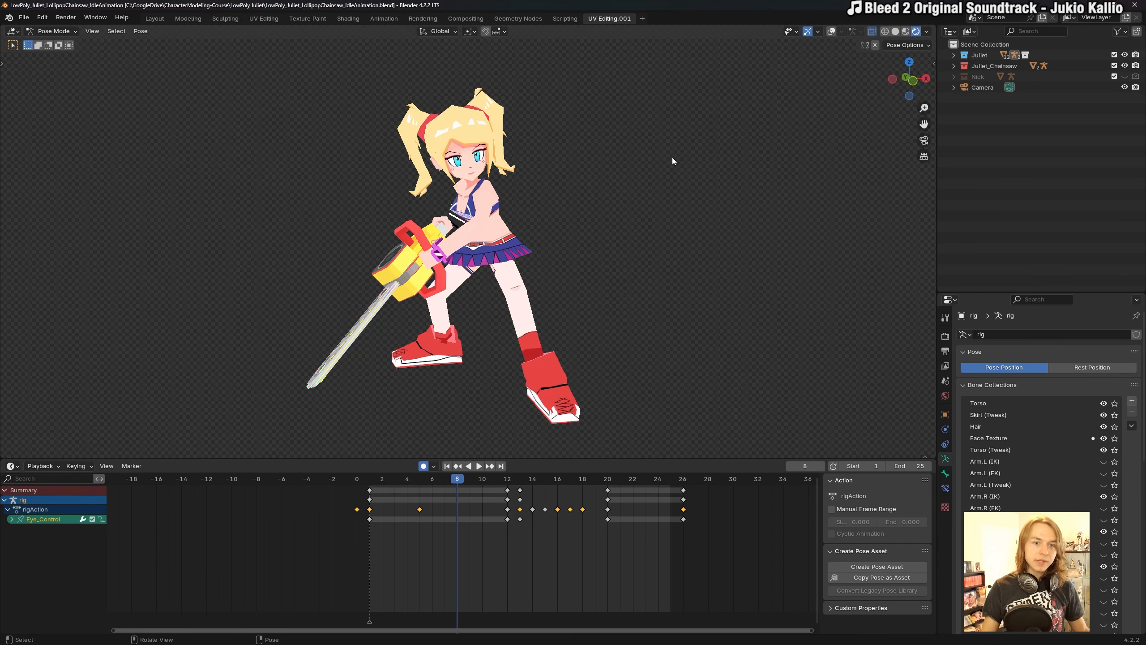
Review the resolution, frame range and output settings, and set the PNG output color to RGBA.
{"action": "middle_click_drag", "start_coordinate": [638, 213], "coordinate": [620, 204], "text": "shift"}
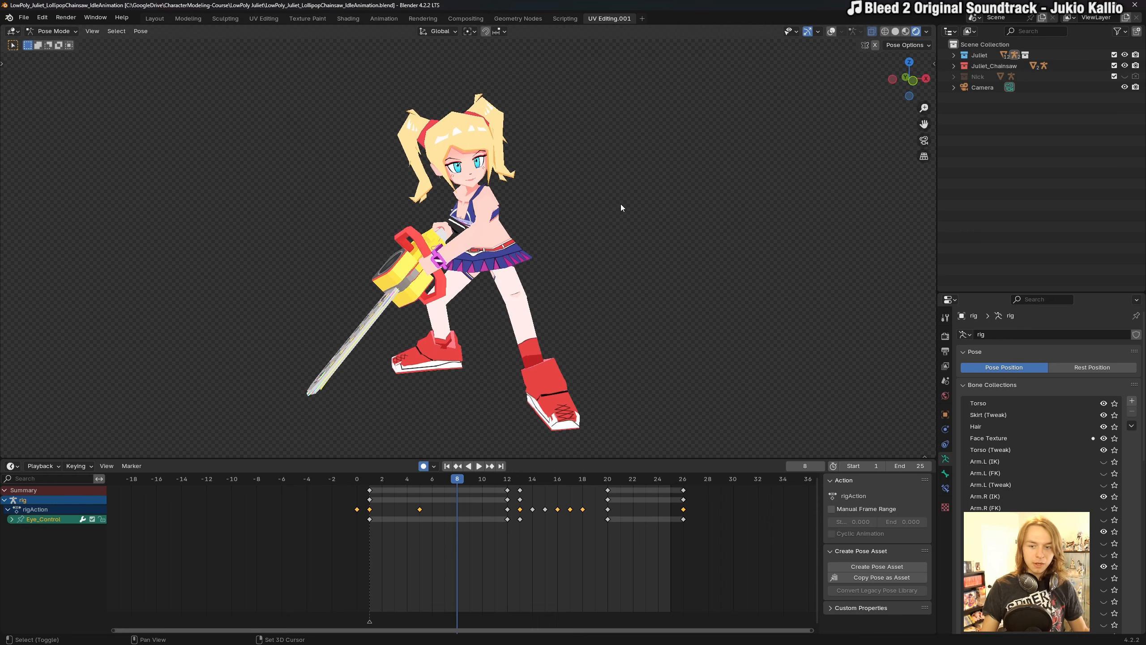
{"action": "left_click", "coordinate": [944, 352]}
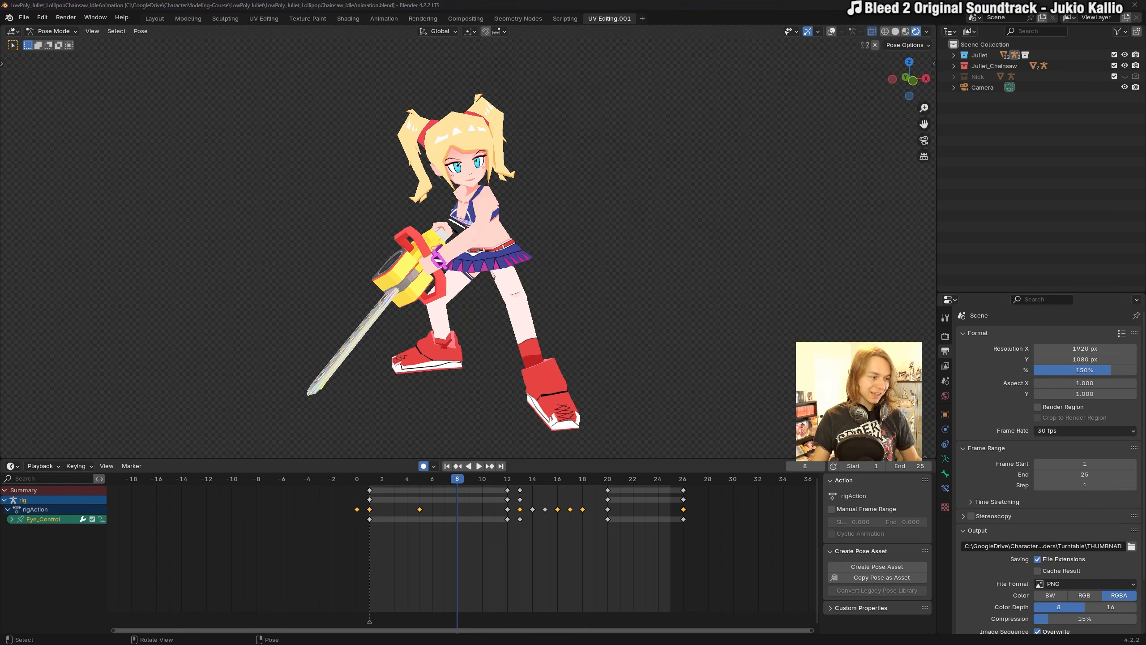
{"action": "middle_click_drag", "start_coordinate": [639, 273], "coordinate": [655, 271], "text": "shift"}
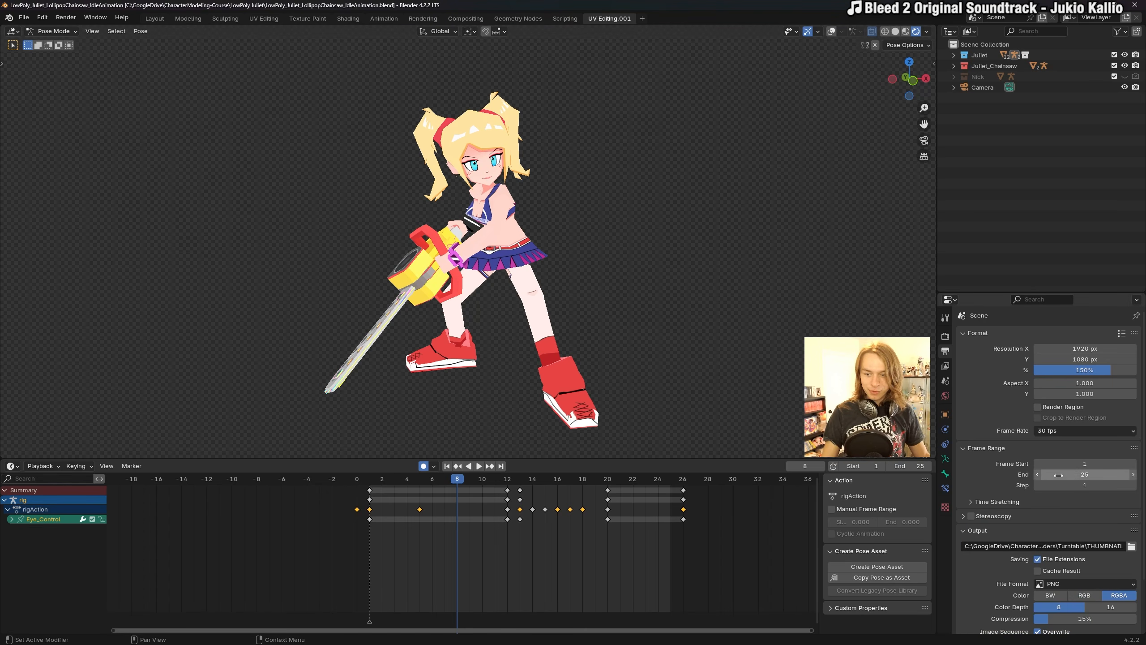
{"action": "scroll", "coordinate": [1038, 487], "scroll_direction": "down", "scroll_amount": 3}
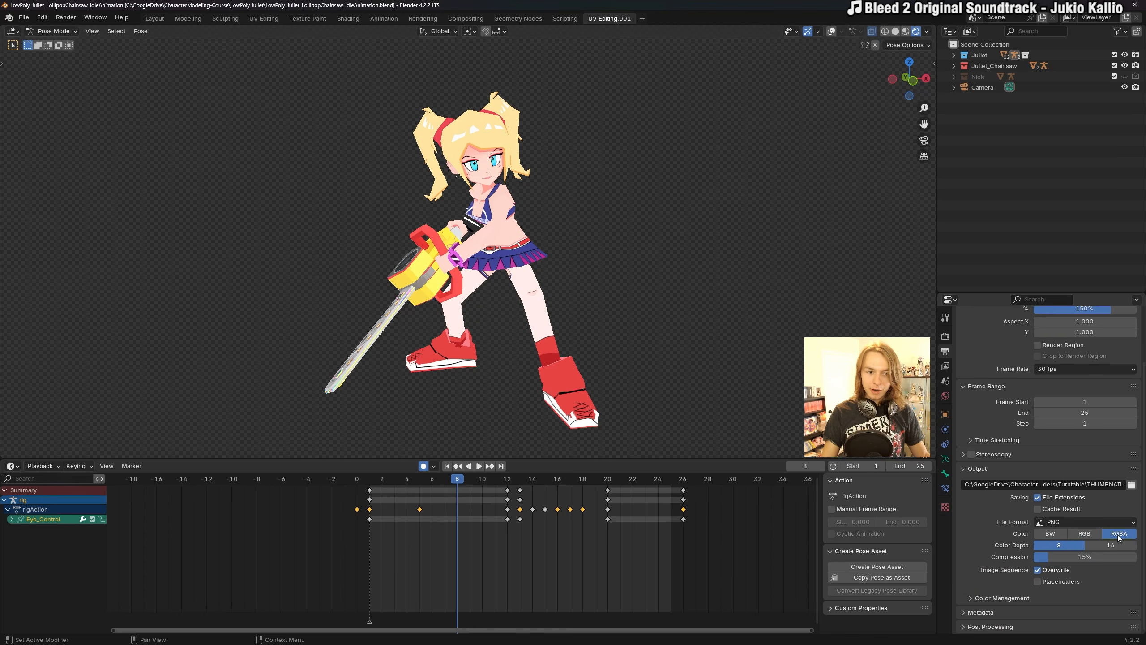
{"action": "middle_click_drag", "start_coordinate": [681, 218], "coordinate": [675, 211], "text": "shift"}
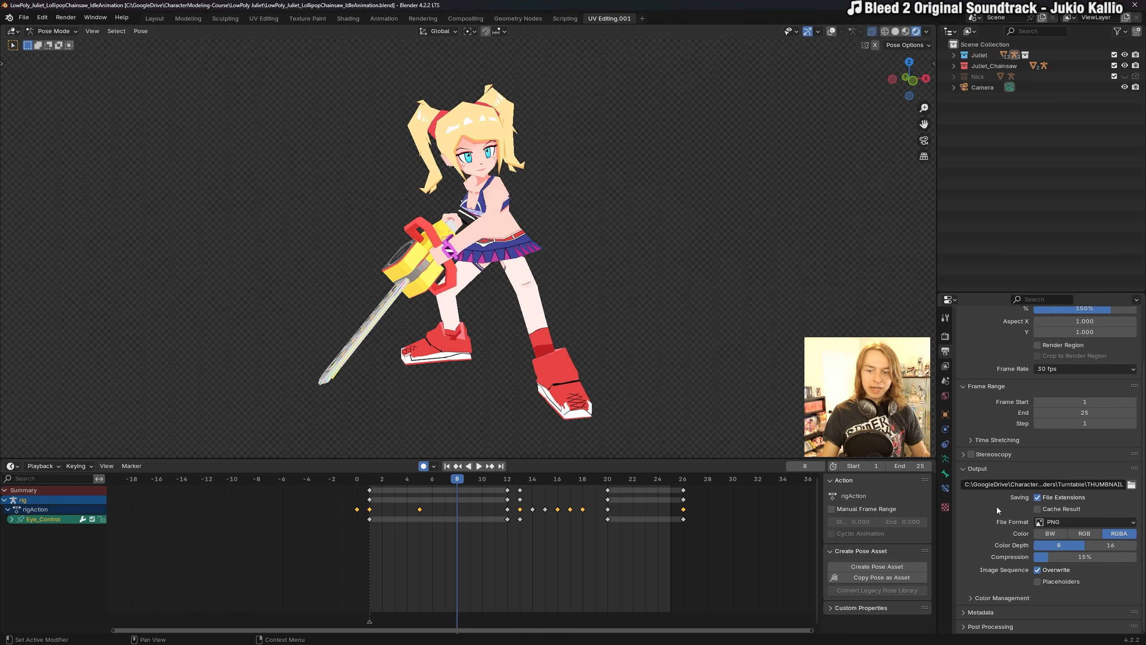
{"action": "middle_click_drag", "start_coordinate": [709, 315], "coordinate": [715, 320], "text": "shift"}
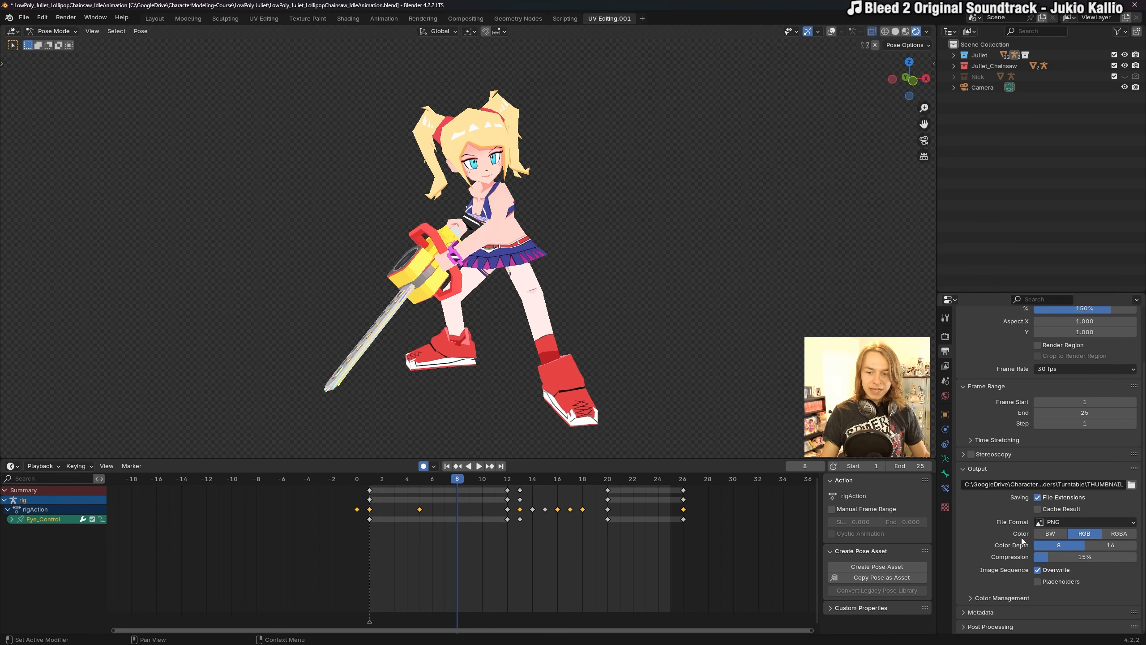
{"action": "left_click", "coordinate": [1119, 534]}
Expand the Film render settings and toggle Transparent off and on to compare the background, leaving it enabled.
{"action": "left_click", "coordinate": [945, 336]}
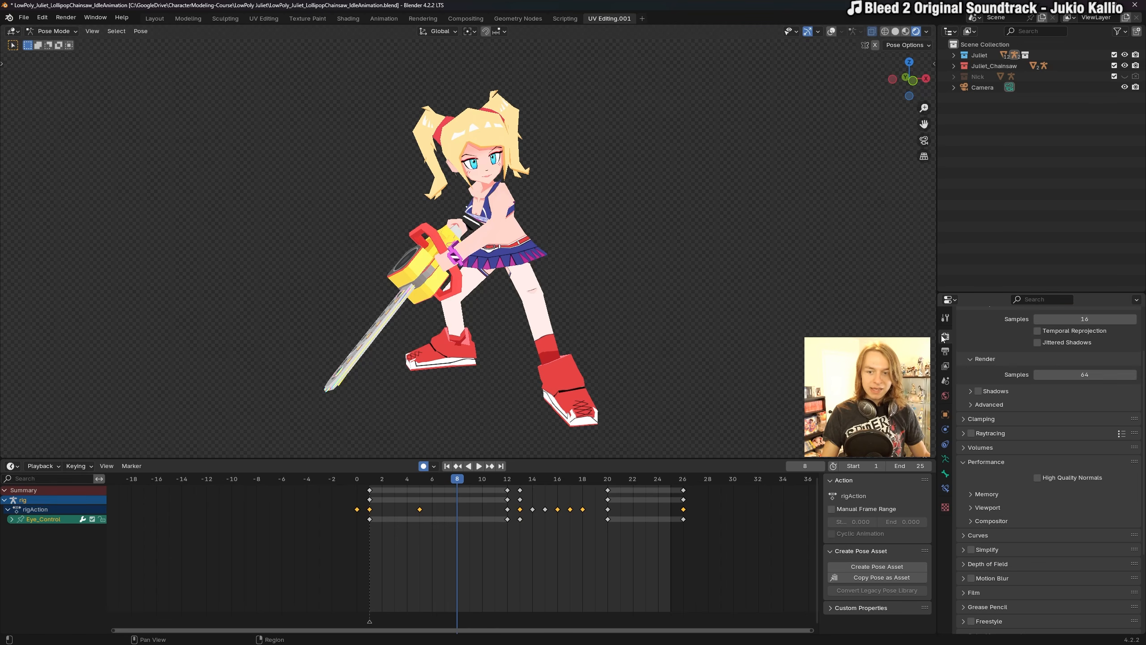
{"action": "scroll", "coordinate": [1026, 534], "scroll_direction": "down", "scroll_amount": 7}
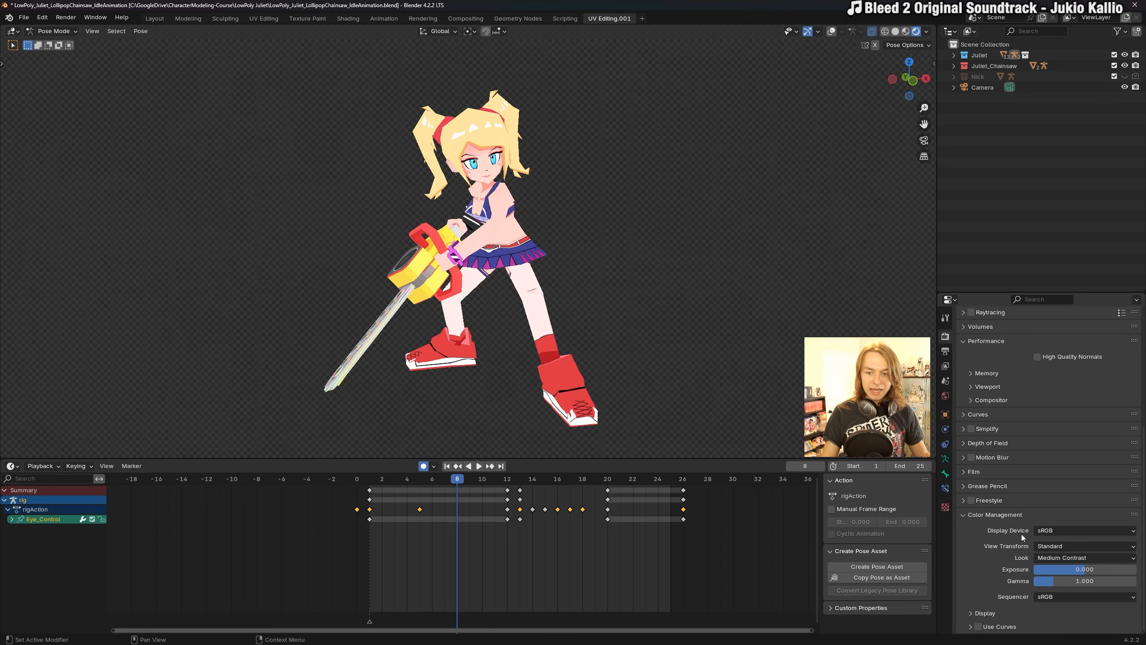
{"action": "left_click", "coordinate": [991, 474]}
{"action": "left_click", "coordinate": [1036, 499]}
{"action": "left_click", "coordinate": [1038, 500]}
{"action": "left_click", "coordinate": [1038, 499]}
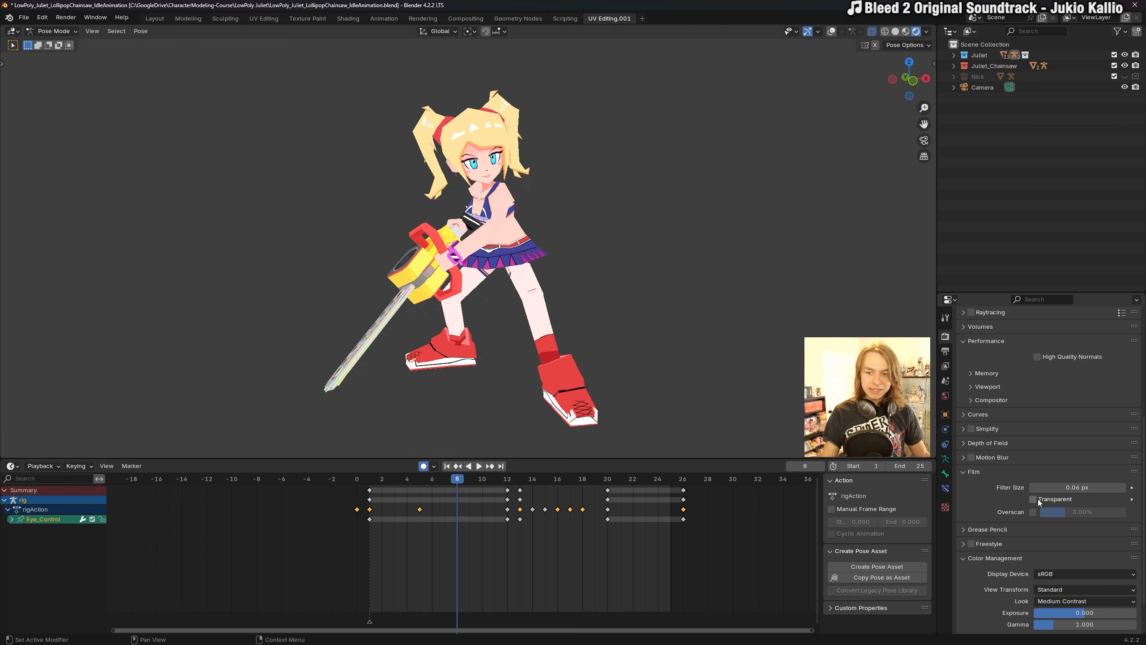
{"action": "left_click", "coordinate": [1038, 498]}
Set the render output's file format to FFmpeg Video with MPEG-4 as the encoding container.
{"action": "left_click", "coordinate": [945, 351]}
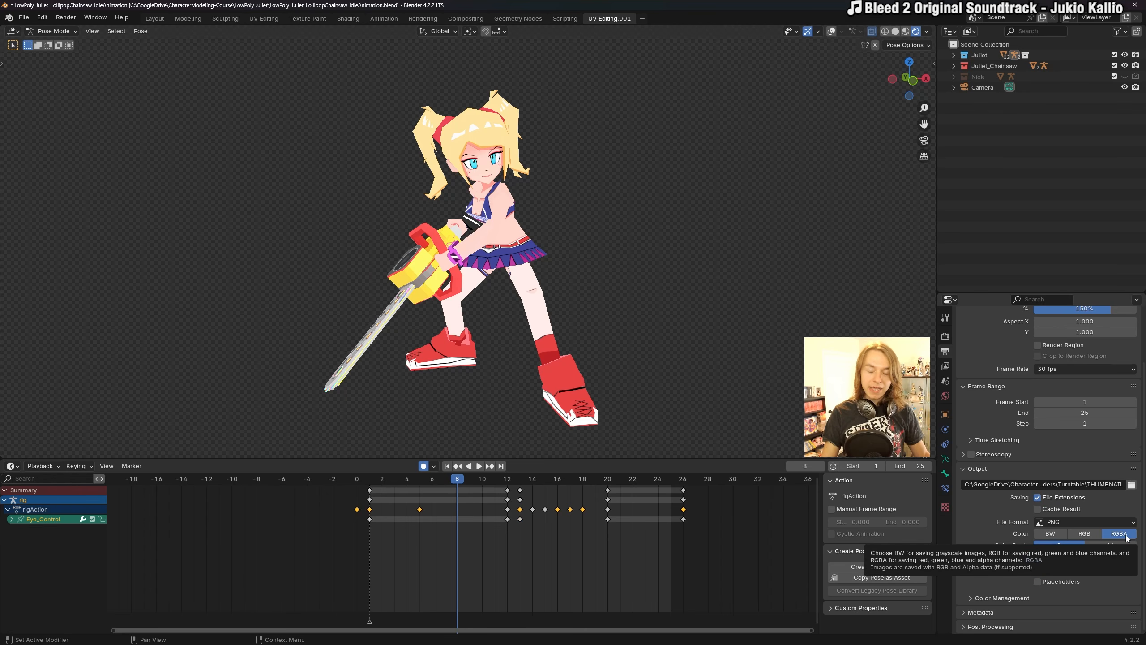
{"action": "left_click", "coordinate": [1094, 523]}
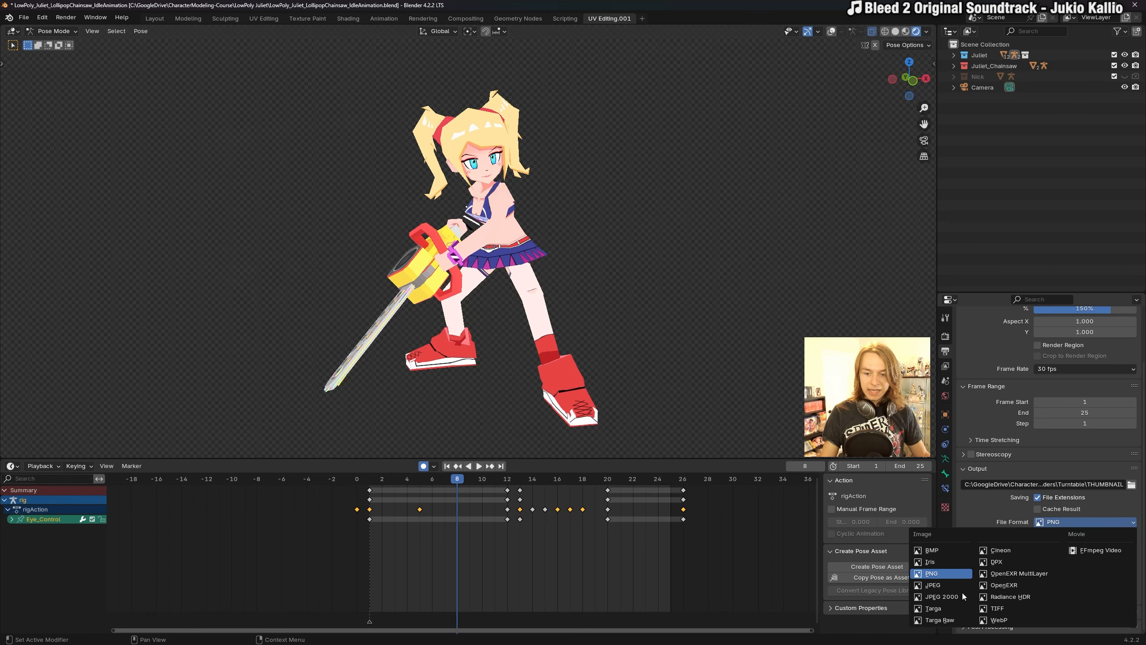
{"action": "left_click", "coordinate": [1044, 523]}
{"action": "left_click", "coordinate": [1059, 520]}
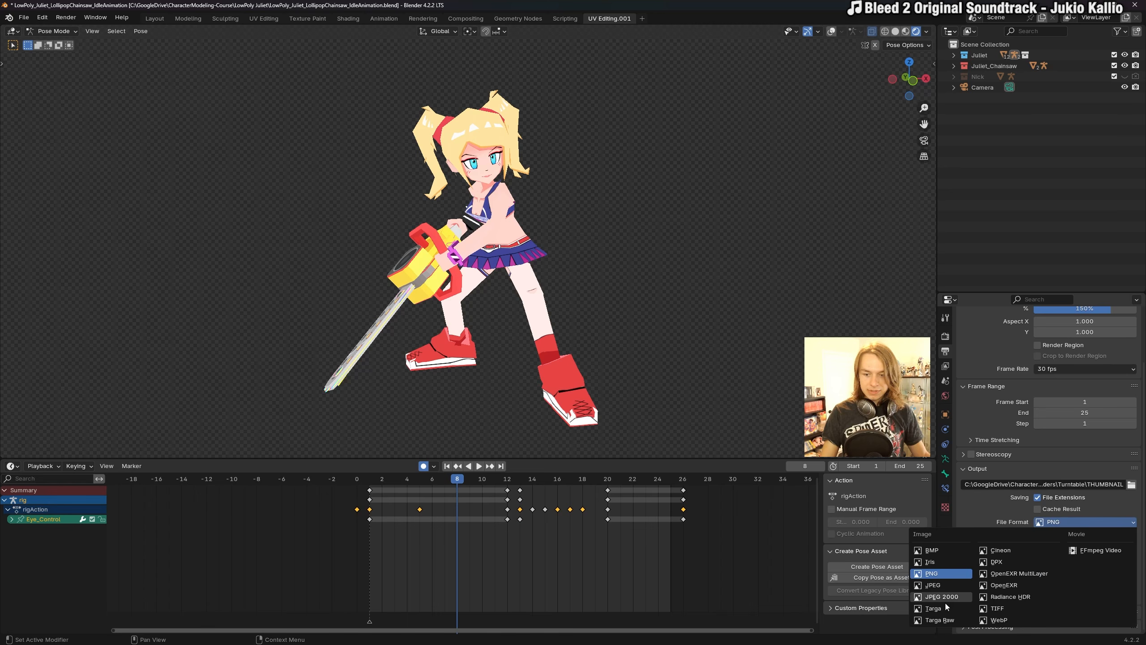
{"action": "left_click", "coordinate": [1081, 551]}
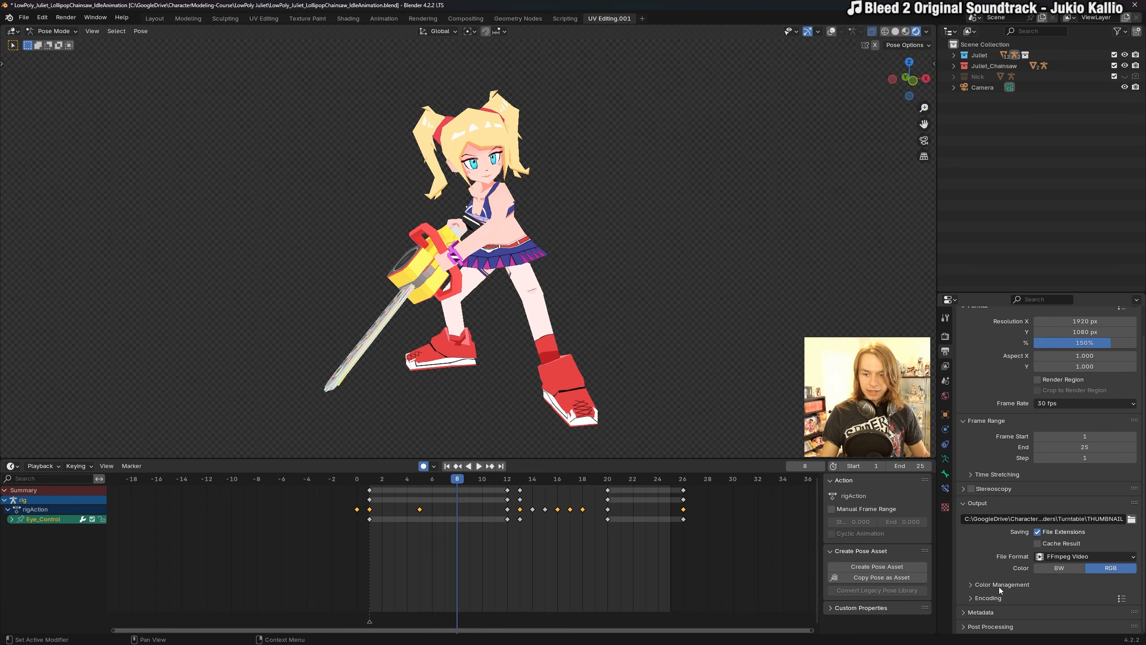
{"action": "scroll", "coordinate": [1028, 555], "scroll_direction": "down", "scroll_amount": 6}
{"action": "left_click", "coordinate": [1058, 467]}
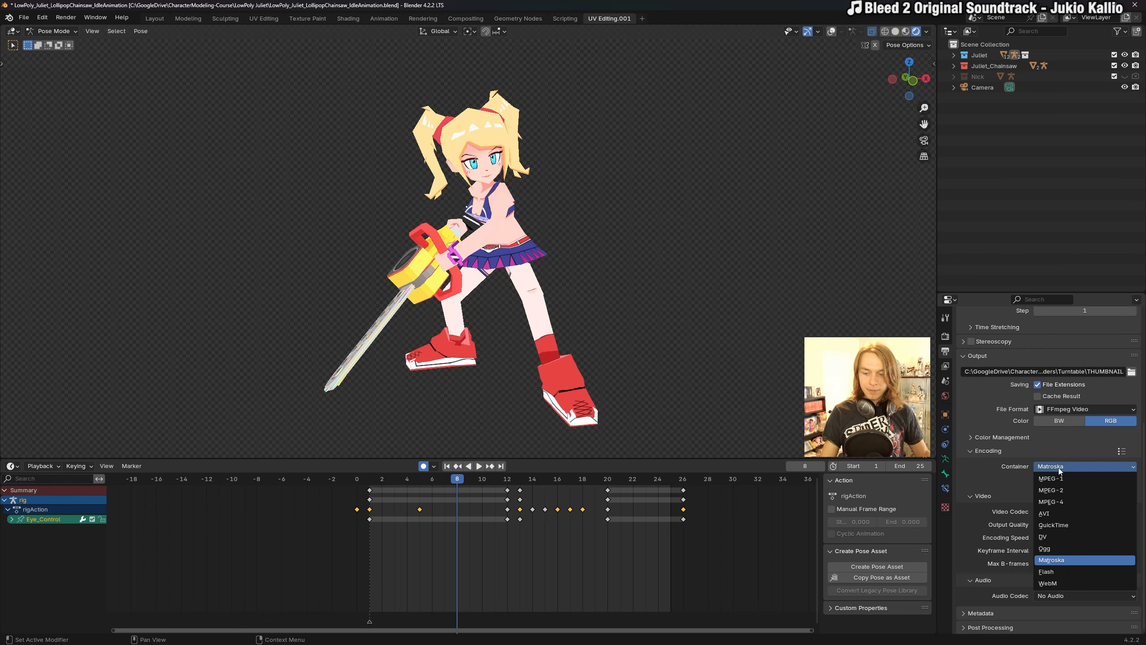
{"action": "left_click", "coordinate": [1056, 502]}
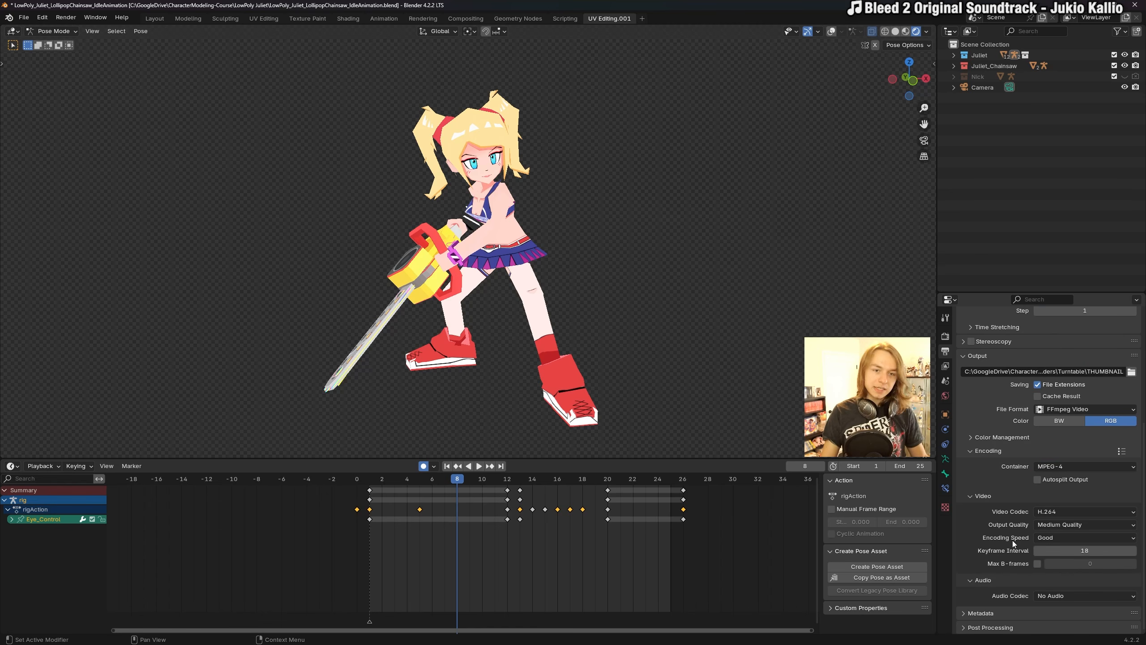
Play the idle animation briefly and set the scene's end frame to 50.
{"action": "scroll", "coordinate": [546, 517], "scroll_direction": "down", "scroll_amount": 3}
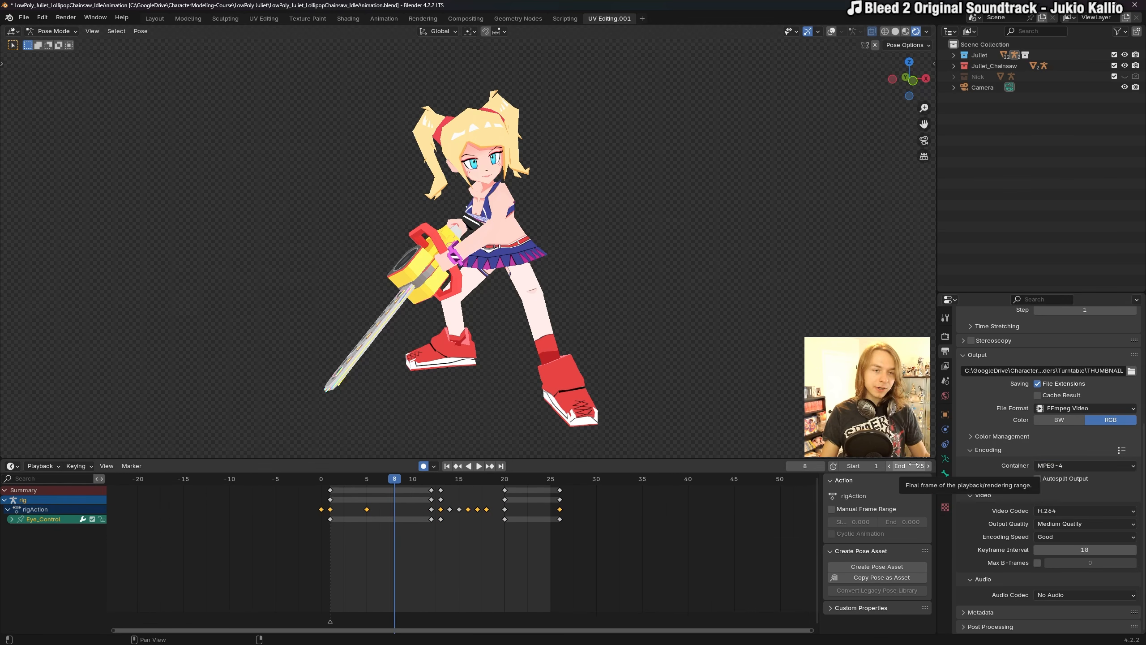
{"action": "key", "text": "space"}
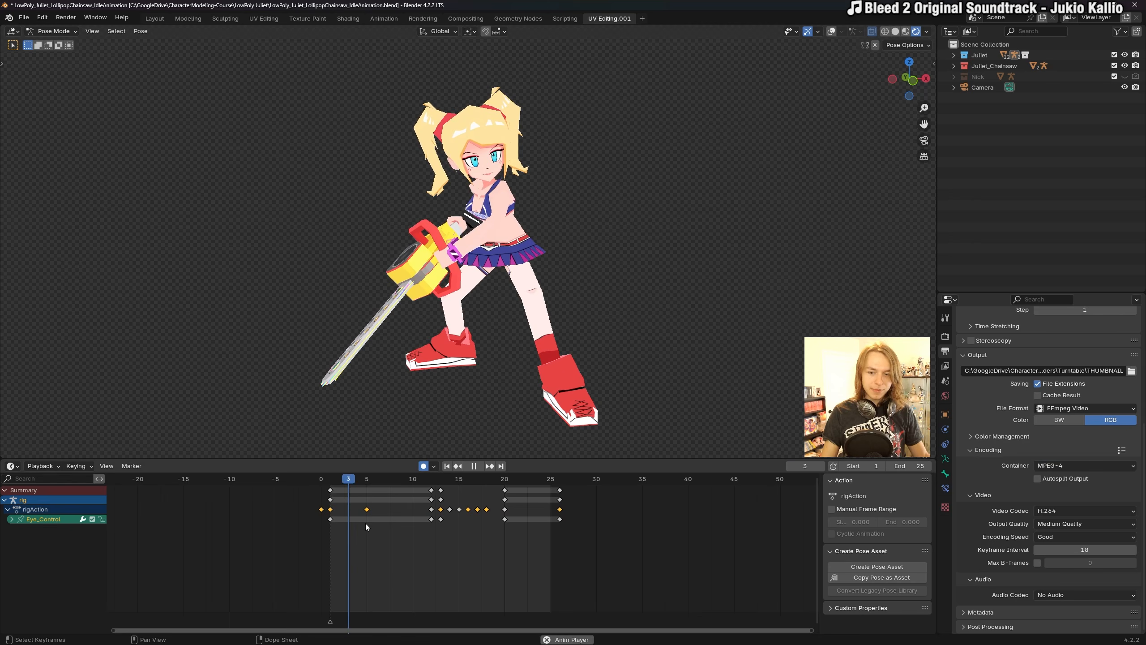
{"action": "key", "text": "space"}
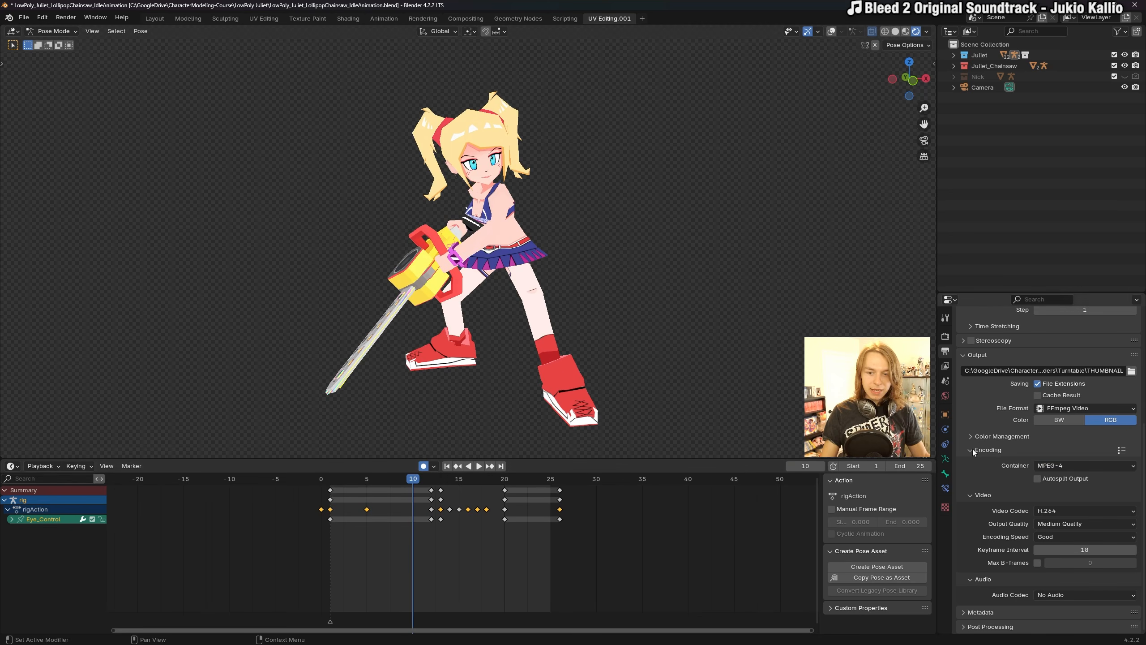
{"action": "double_click", "coordinate": [907, 466]}
{"action": "type", "text": "50"}
{"action": "key", "text": "Return"}
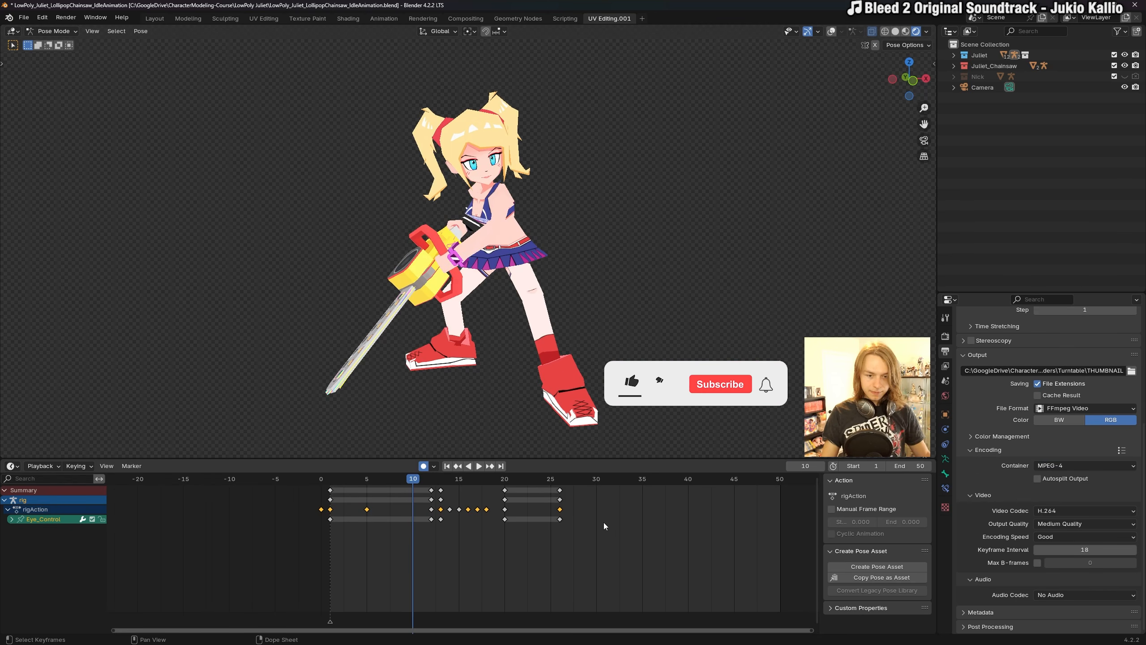
Play the animation from frame 26 onward to check the motion in the extended range.
{"action": "left_click", "coordinate": [557, 483]}
{"action": "key", "text": "space"}
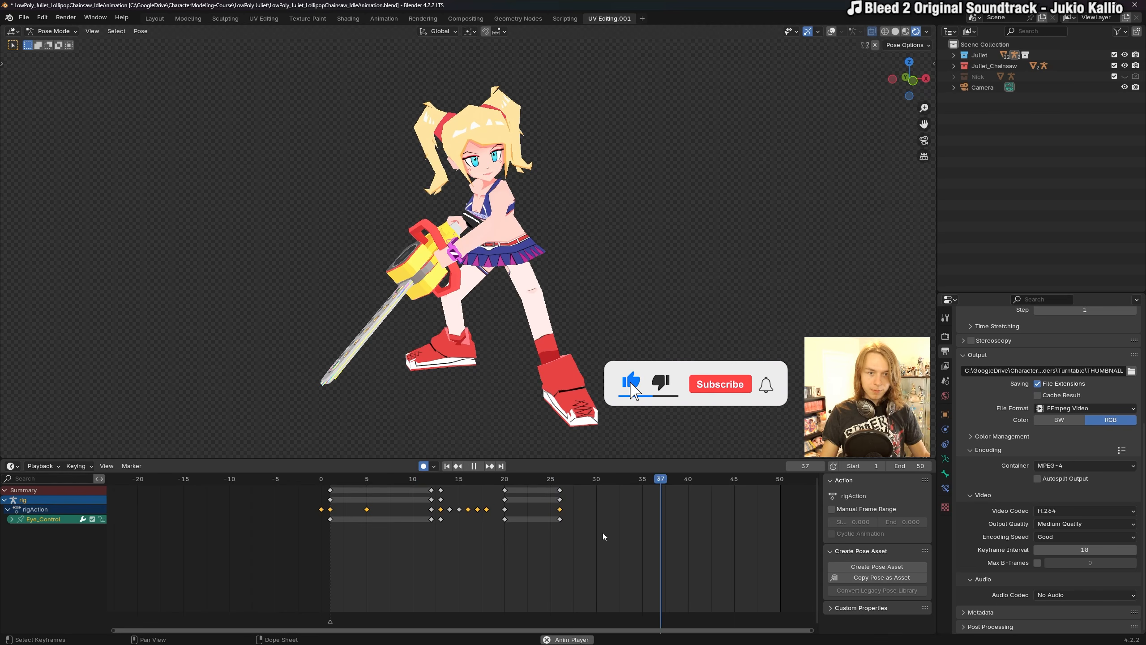
{"action": "key", "text": "space"}
{"action": "key", "text": "Down"}
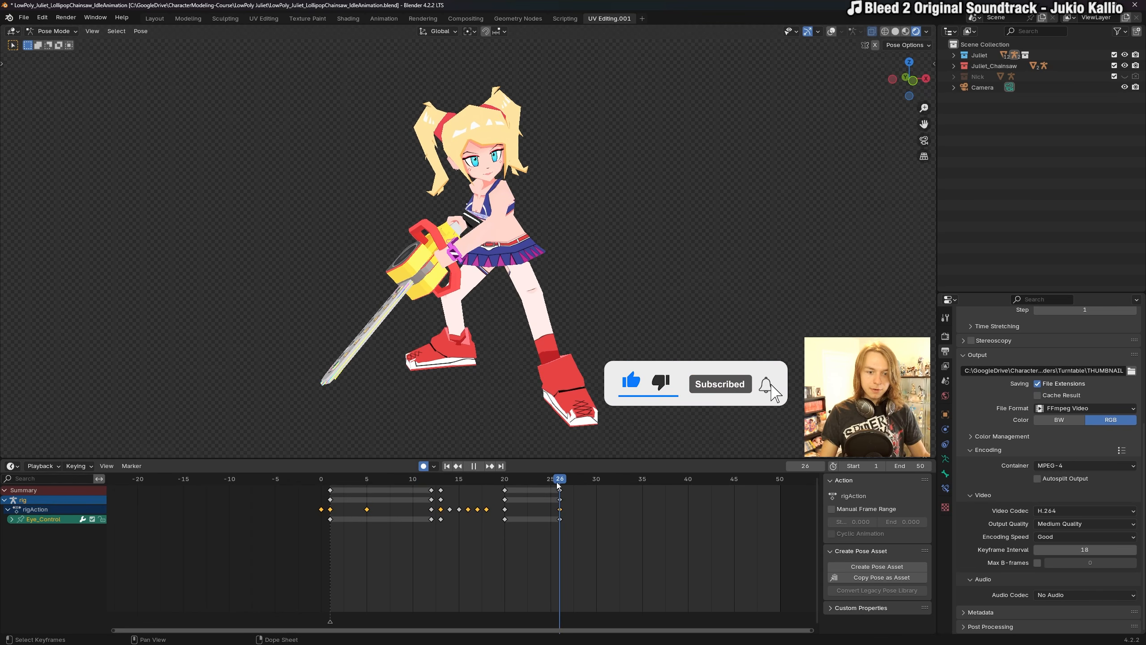
{"action": "middle_click_drag", "start_coordinate": [605, 311], "coordinate": [617, 313], "text": "shift"}
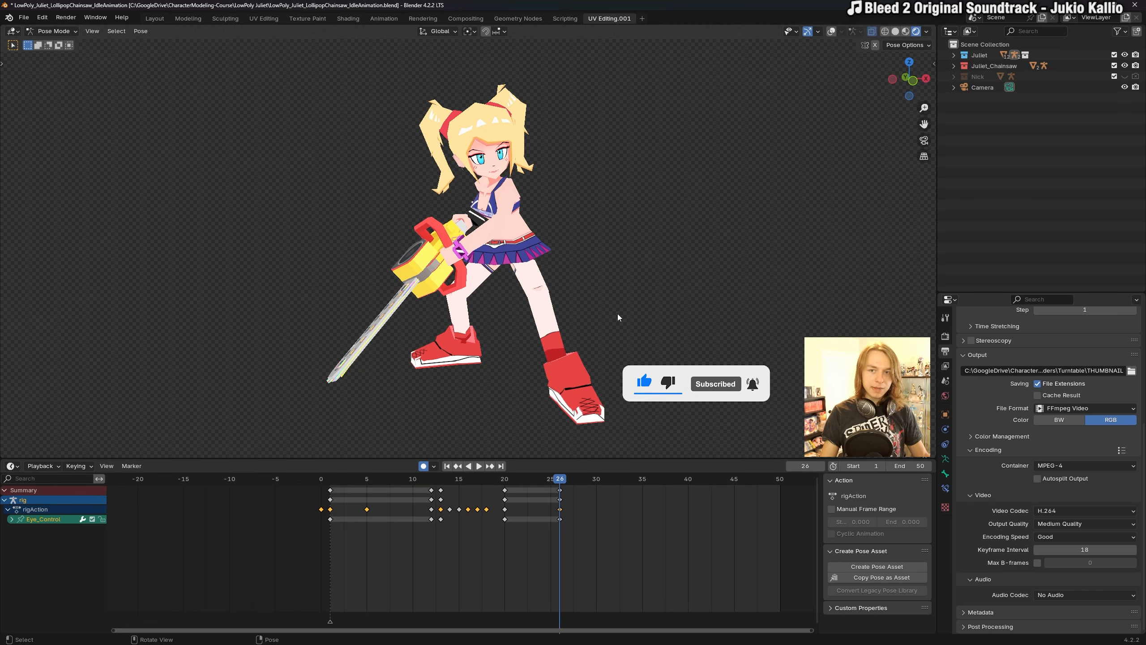
Show the viewport overlays and select all visible bones of the rig.
{"action": "left_click", "coordinate": [829, 32]}
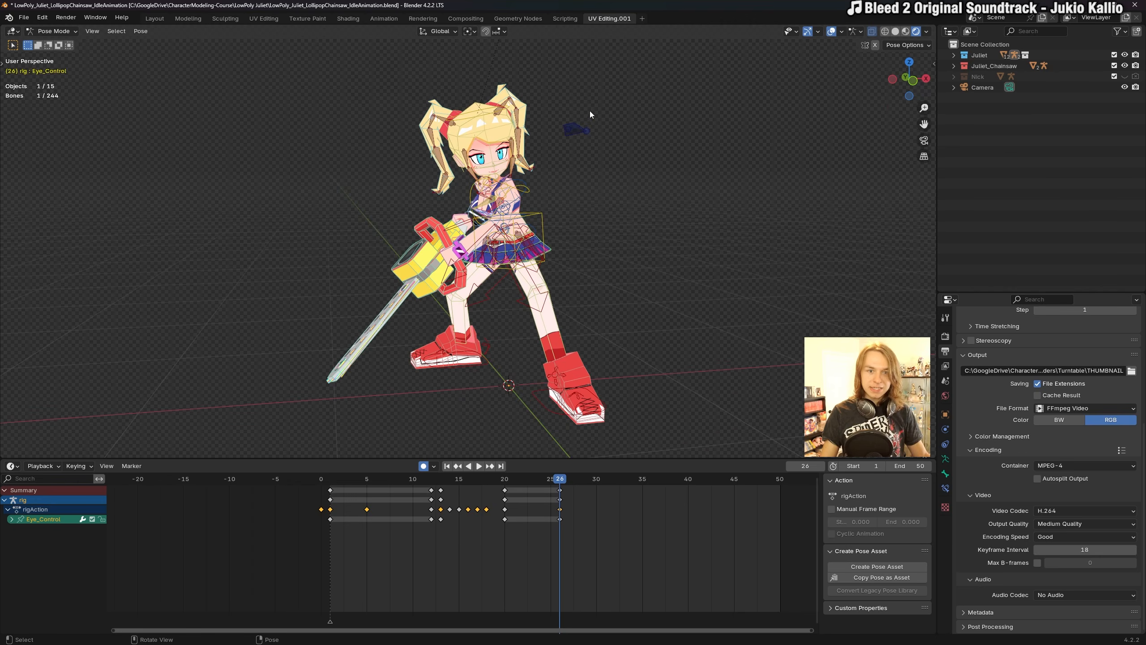
{"action": "left_click", "coordinate": [526, 151]}
{"action": "key", "text": "a"}
{"action": "left_click", "coordinate": [542, 236], "text": "shift"}
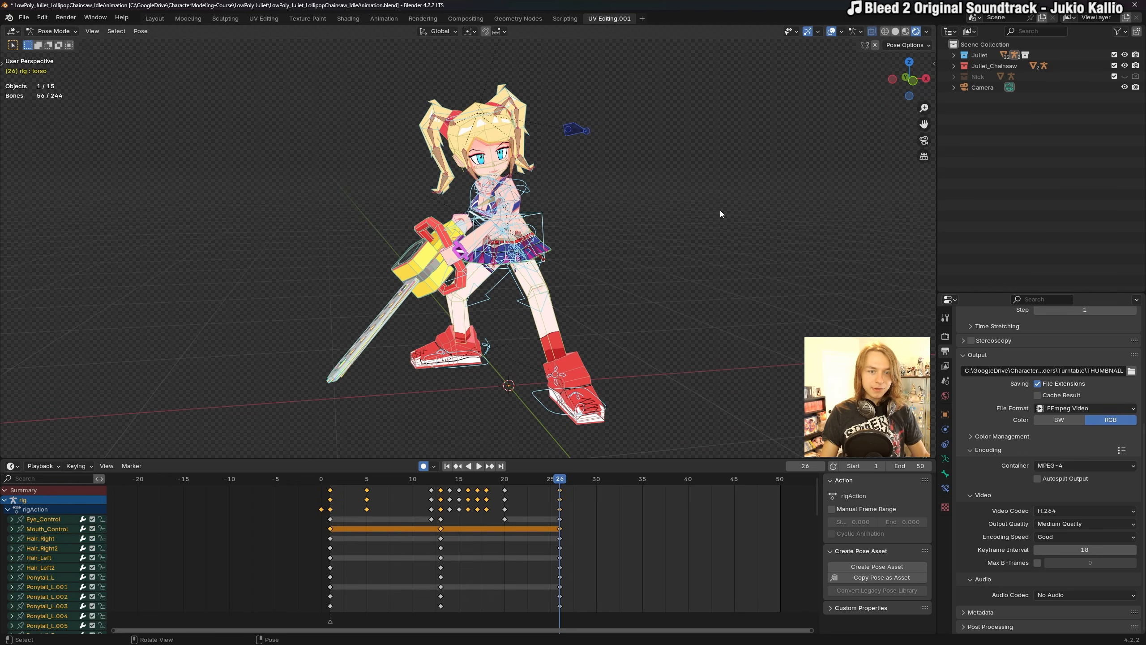
{"action": "key", "text": "alt+a"}
{"action": "key", "text": "a"}
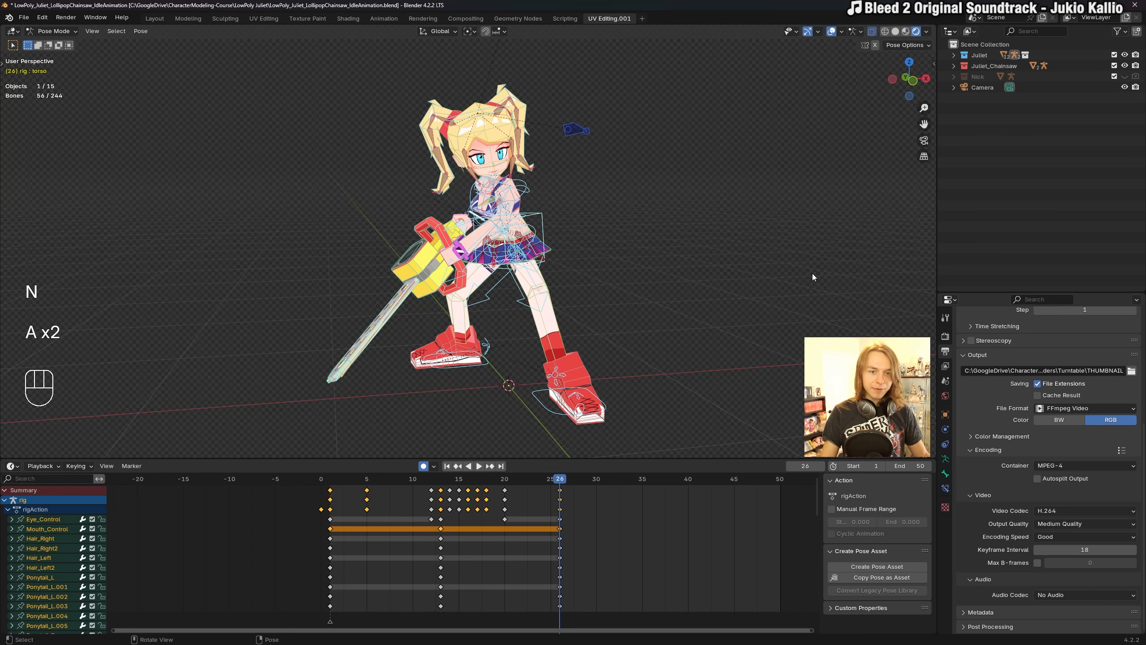
Apply Make Cyclic extrapolation to all keyframes of the selected bones in the Dope Sheet and play the result.
{"action": "left_click", "coordinate": [658, 550]}
{"action": "left_click_drag", "start_coordinate": [697, 548], "coordinate": [309, 487]}
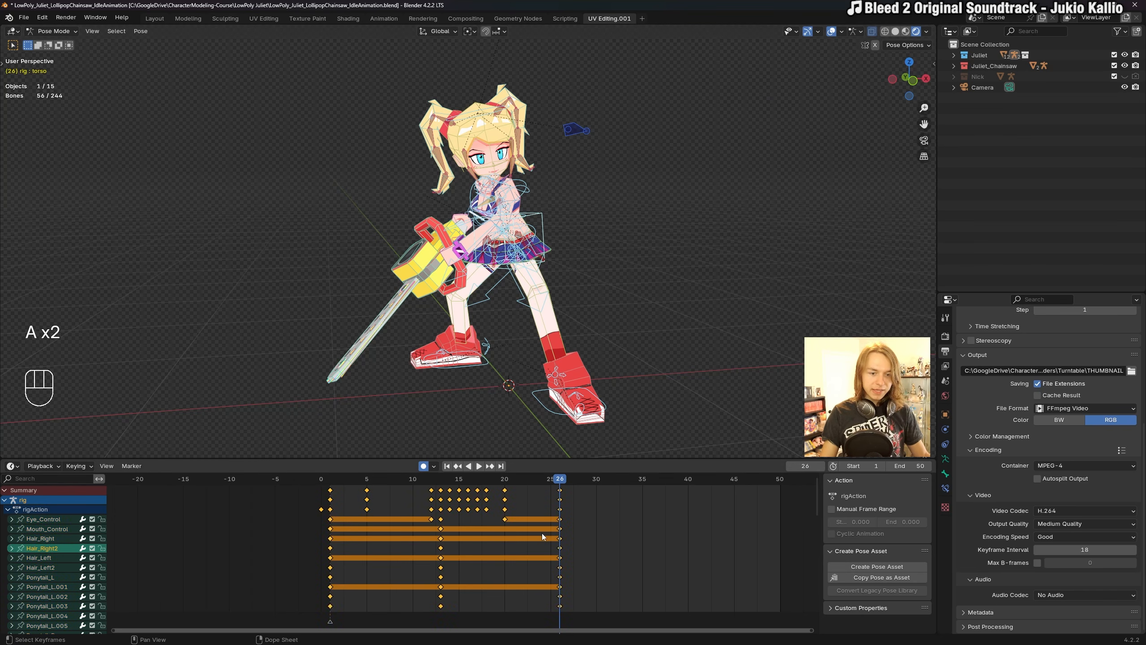
{"action": "key", "text": "shift+e"}
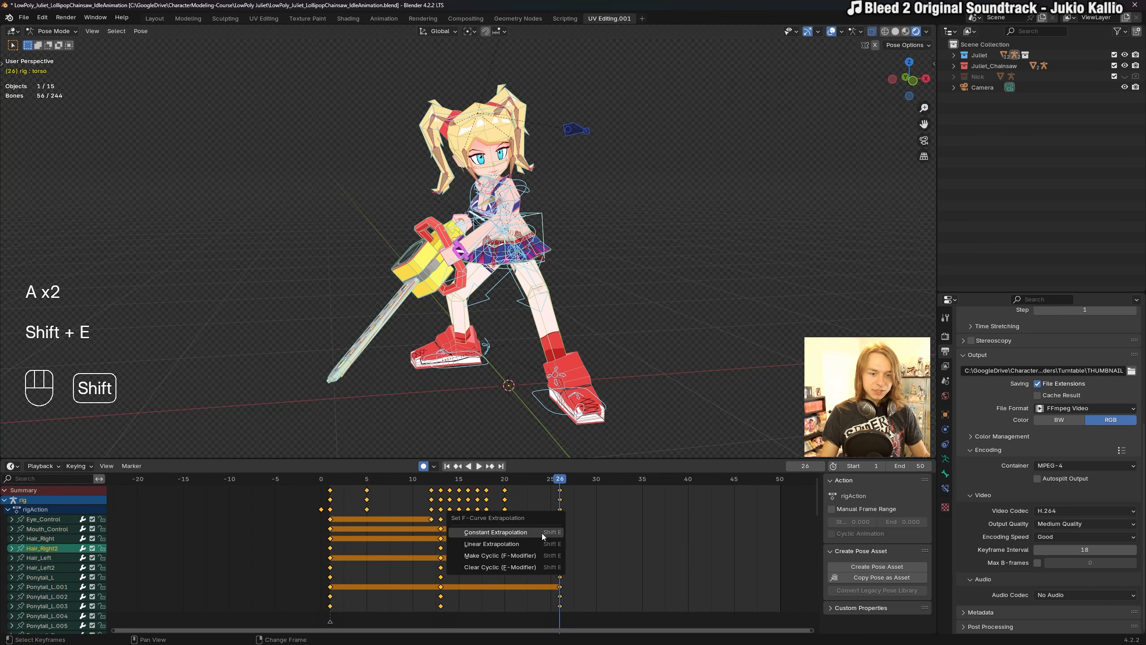
{"action": "left_click", "coordinate": [484, 553]}
{"action": "key", "text": "space"}
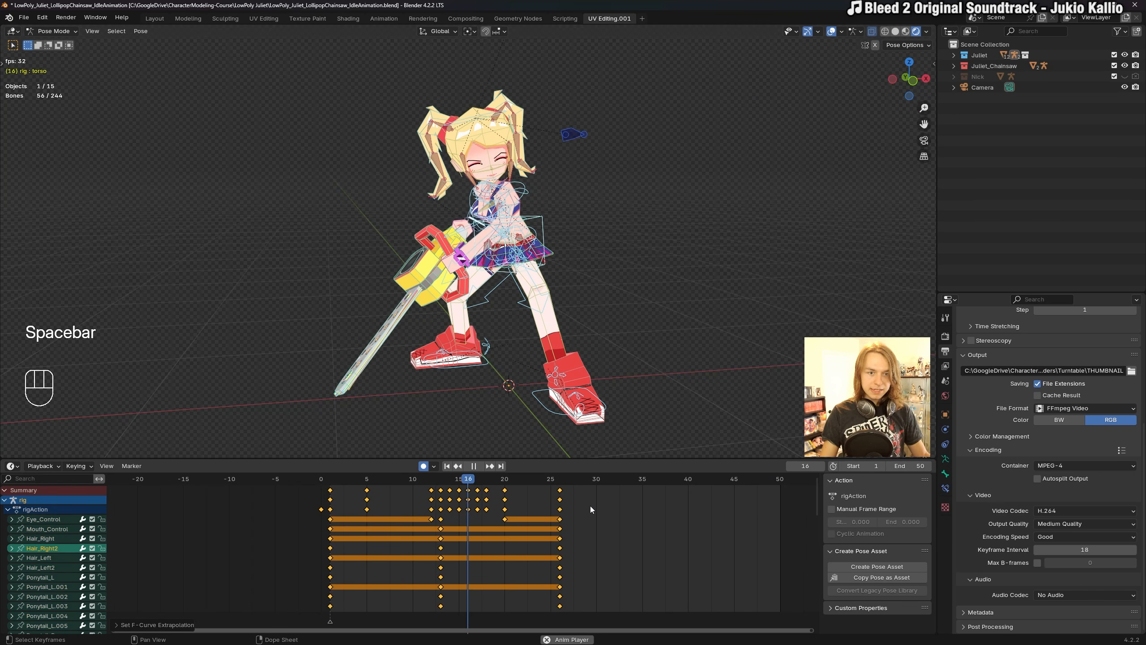
{"action": "key", "text": "space"}
Select all keyframes in the Graph Editor and apply Make Cyclic extrapolation to their F-curves.
{"action": "key", "text": "ctrl+Tab"}
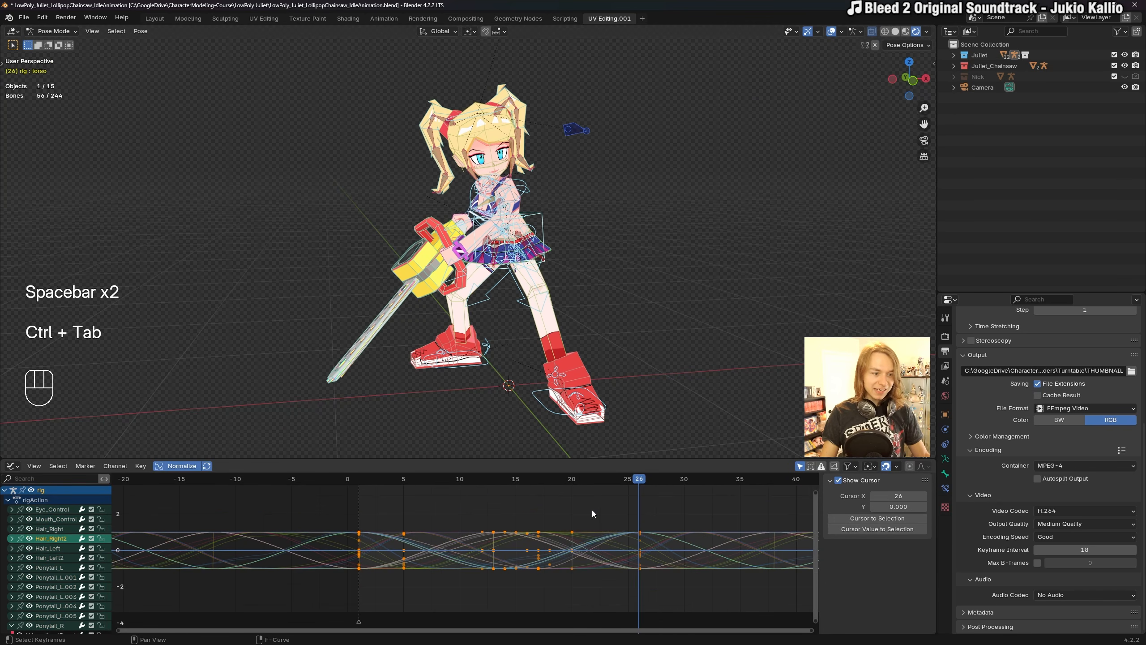
{"action": "key", "text": "a"}
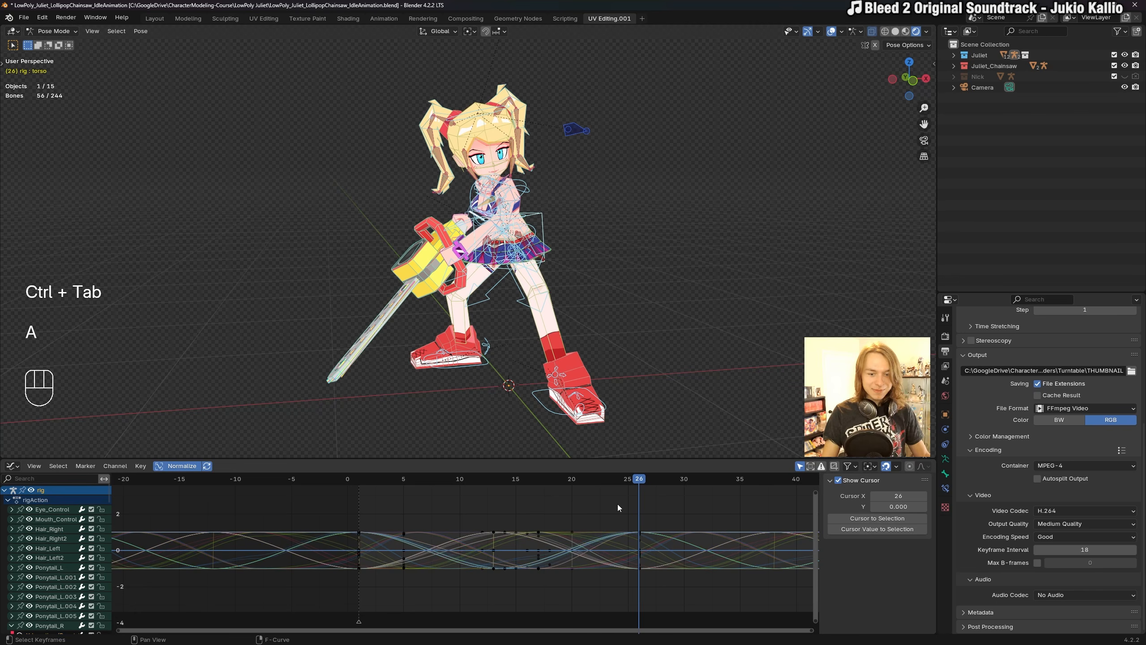
{"action": "key", "text": "a"}
{"action": "scroll", "coordinate": [587, 506], "scroll_direction": "down", "scroll_amount": 1}
{"action": "key", "text": "shift+e"}
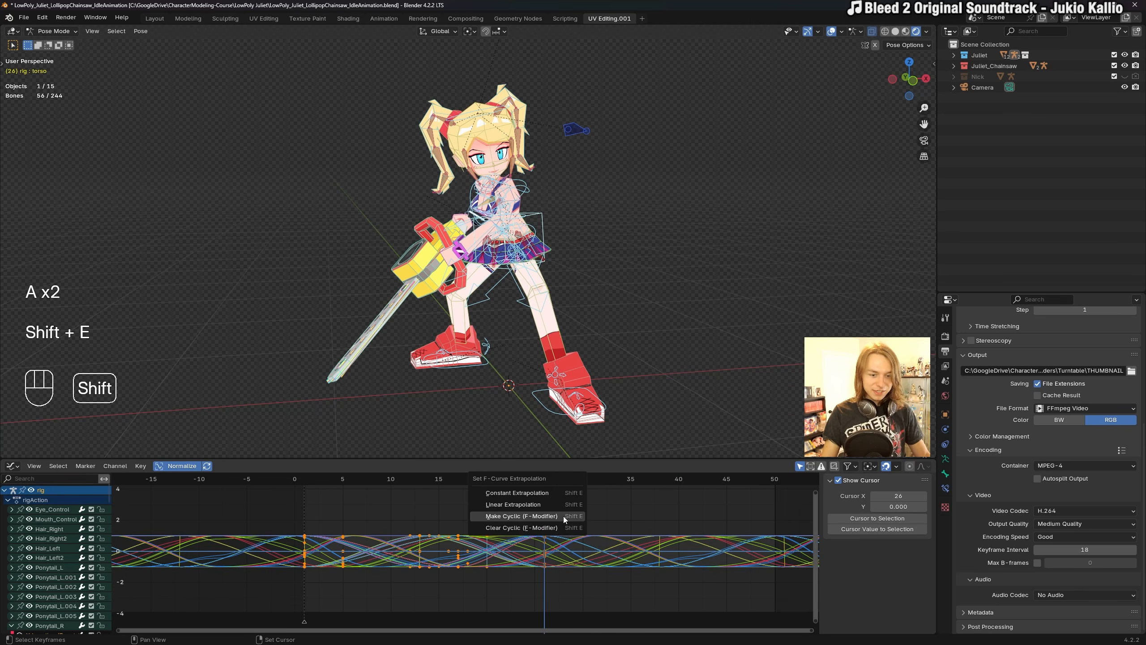
{"action": "left_click", "coordinate": [563, 516]}
{"action": "left_click", "coordinate": [575, 516]}
Play the looping animation with the viewport overlays hidden, and save the file.
{"action": "key", "text": "space"}
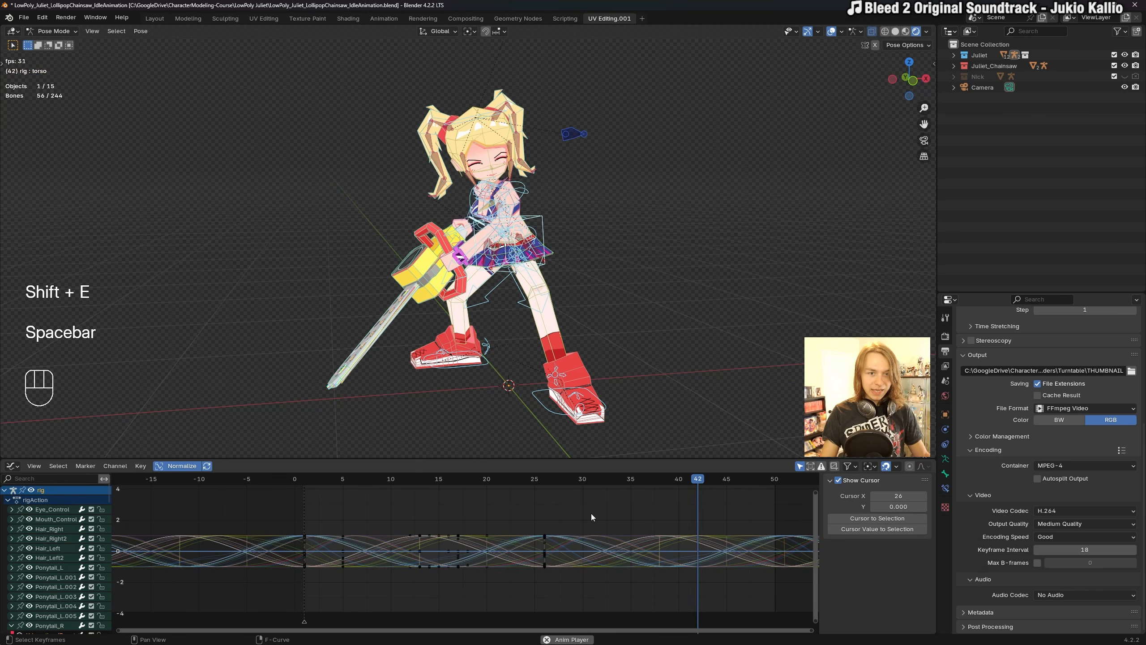
{"action": "left_click", "coordinate": [831, 32]}
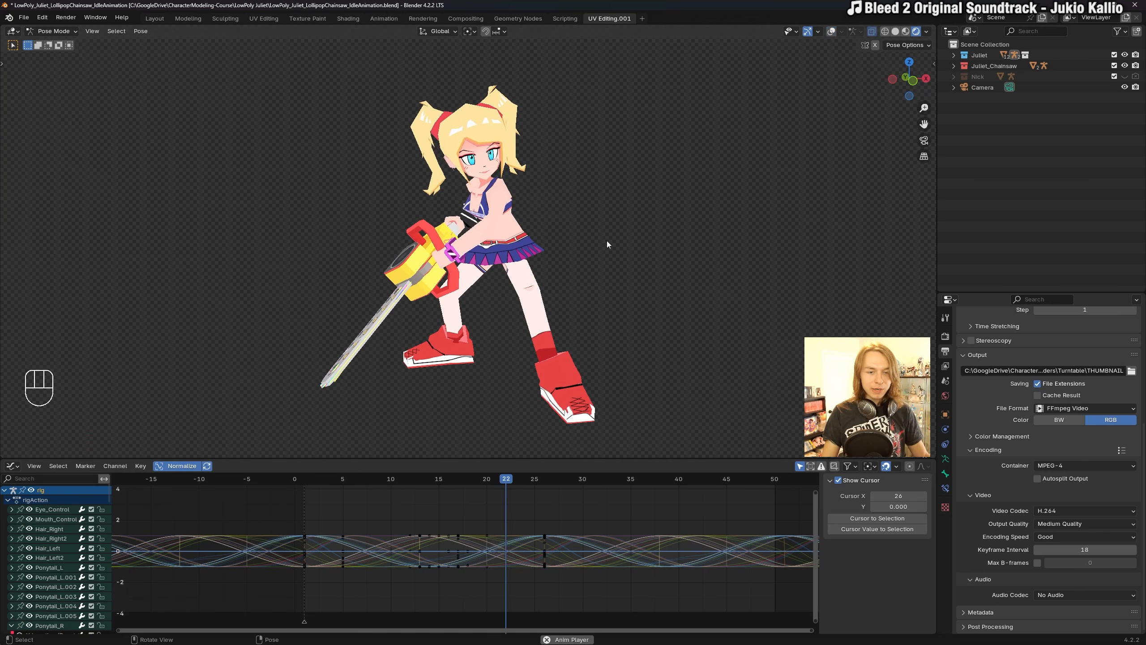
{"action": "key", "text": "space"}
{"action": "key", "text": "ctrl+s"}
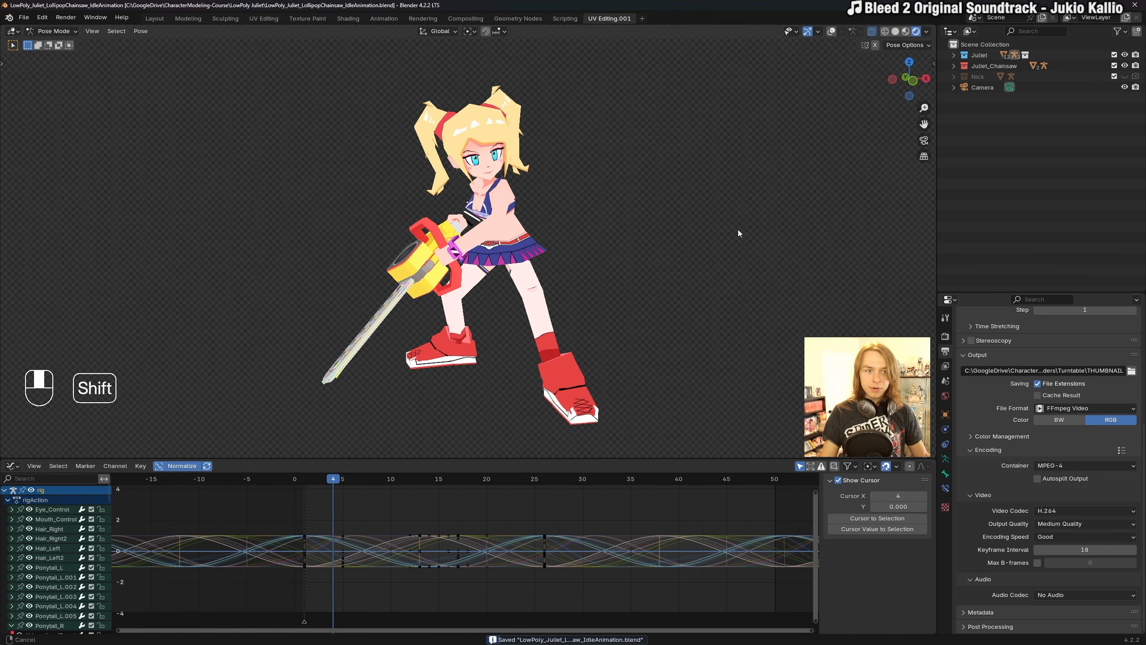
{"action": "left_click", "coordinate": [93, 31]}
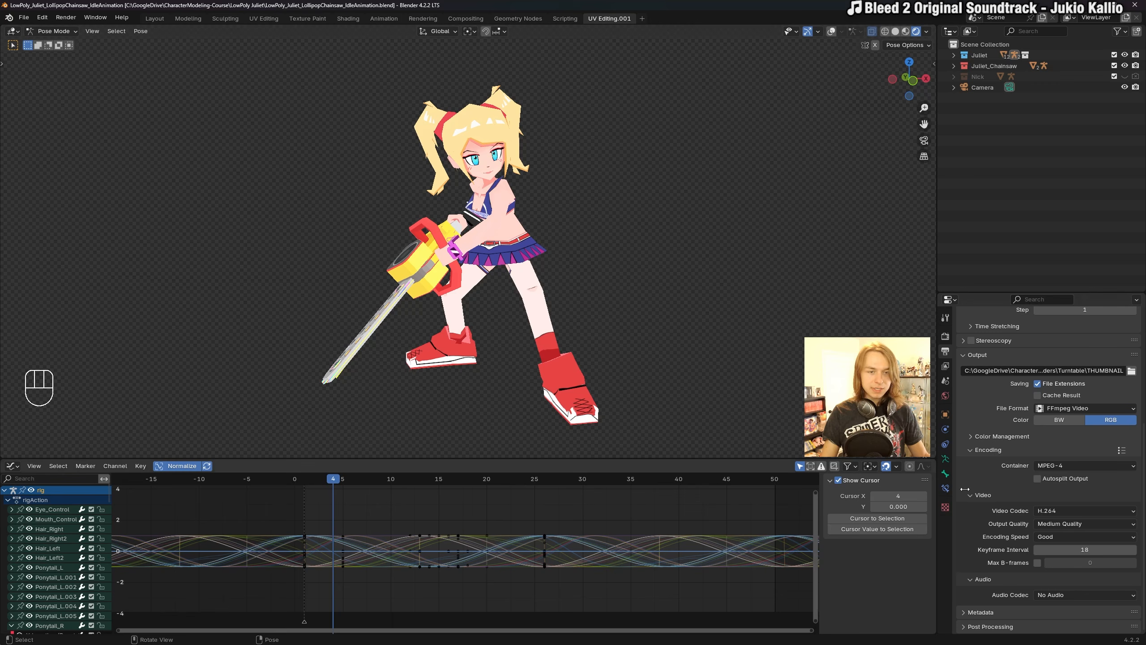
Choose FFmpeg Video as the output file format and run Viewport Render Animation.
{"action": "left_click", "coordinate": [1062, 409]}
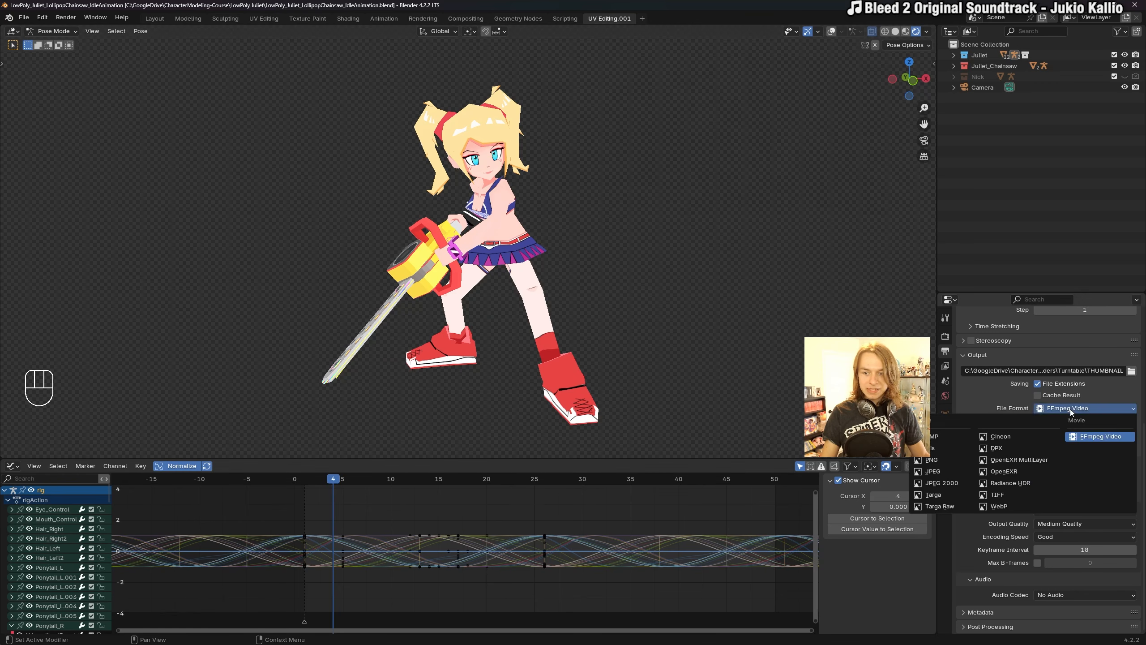
{"action": "left_click", "coordinate": [1099, 439]}
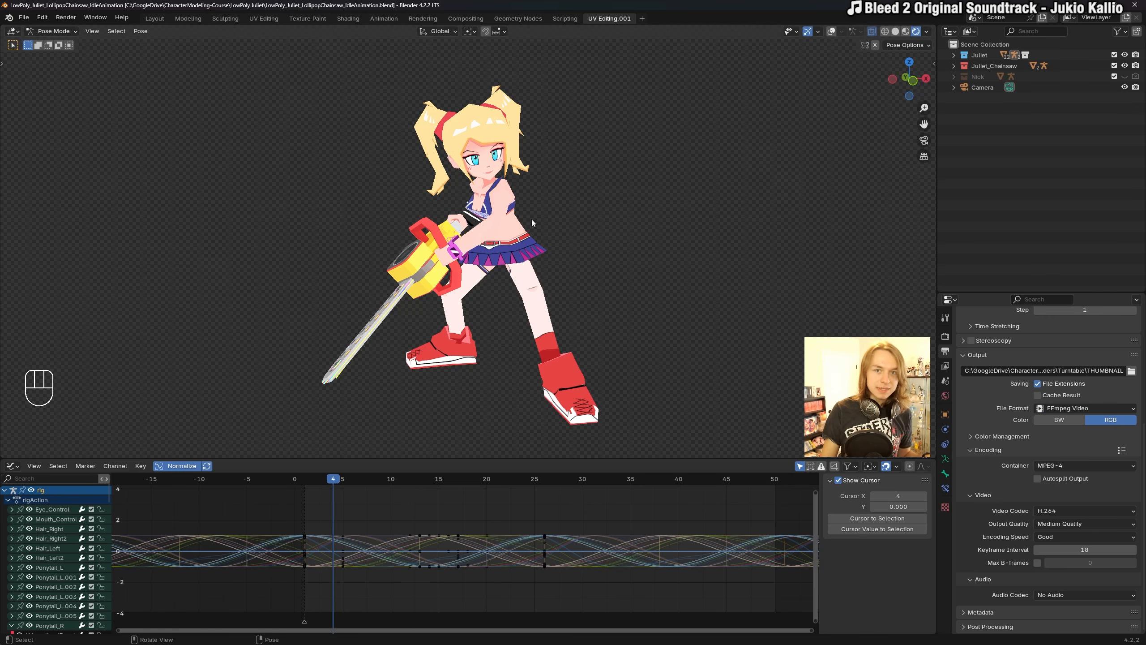
{"action": "left_click", "coordinate": [92, 31]}
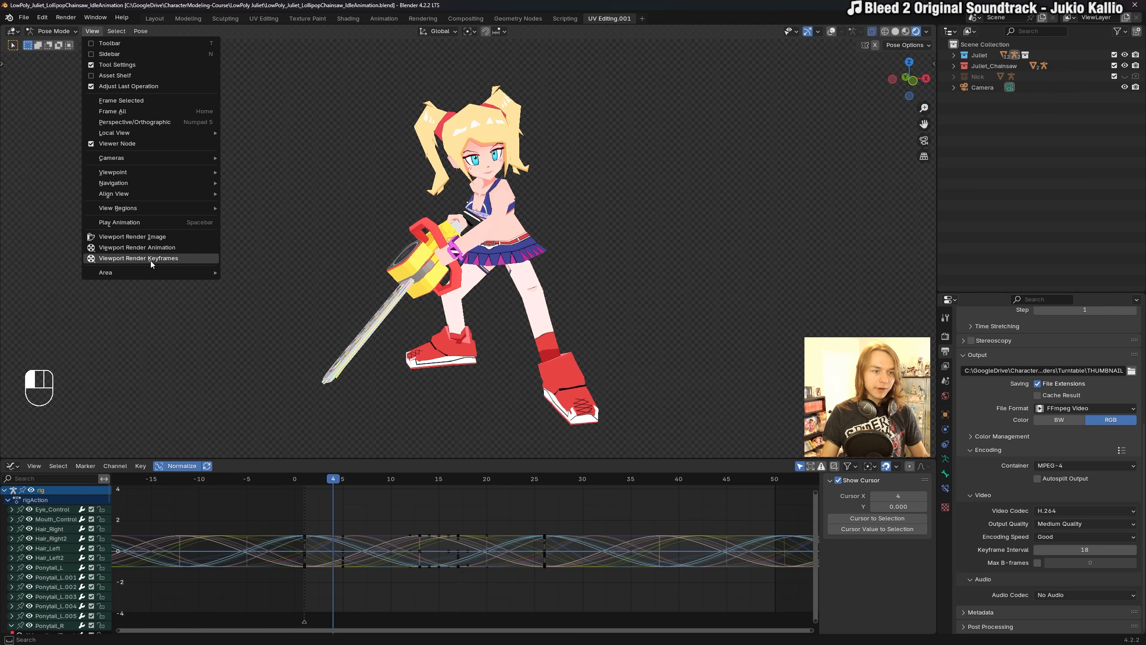
{"action": "left_click", "coordinate": [152, 249]}
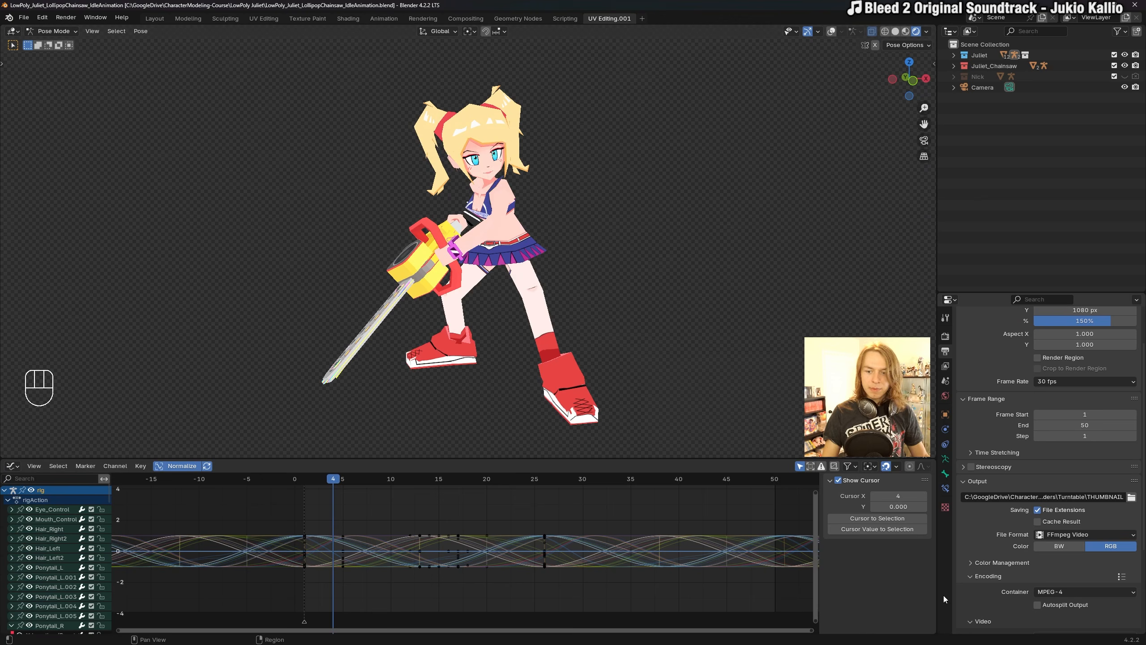
{"action": "scroll", "coordinate": [1105, 497], "scroll_direction": "down", "scroll_amount": 1}
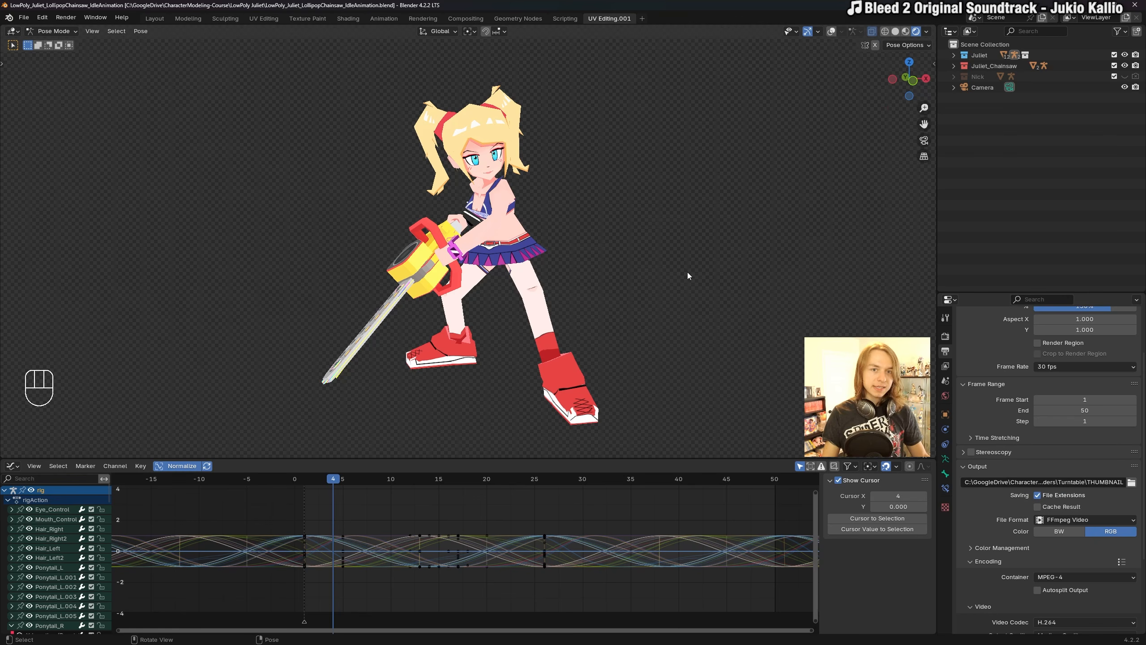
Switch to File Explorer and open the rendered THUMBNAIL0001-0050.mp4 video from the Turntable folder.
{"action": "mouse_move", "coordinate": [136, 636]}
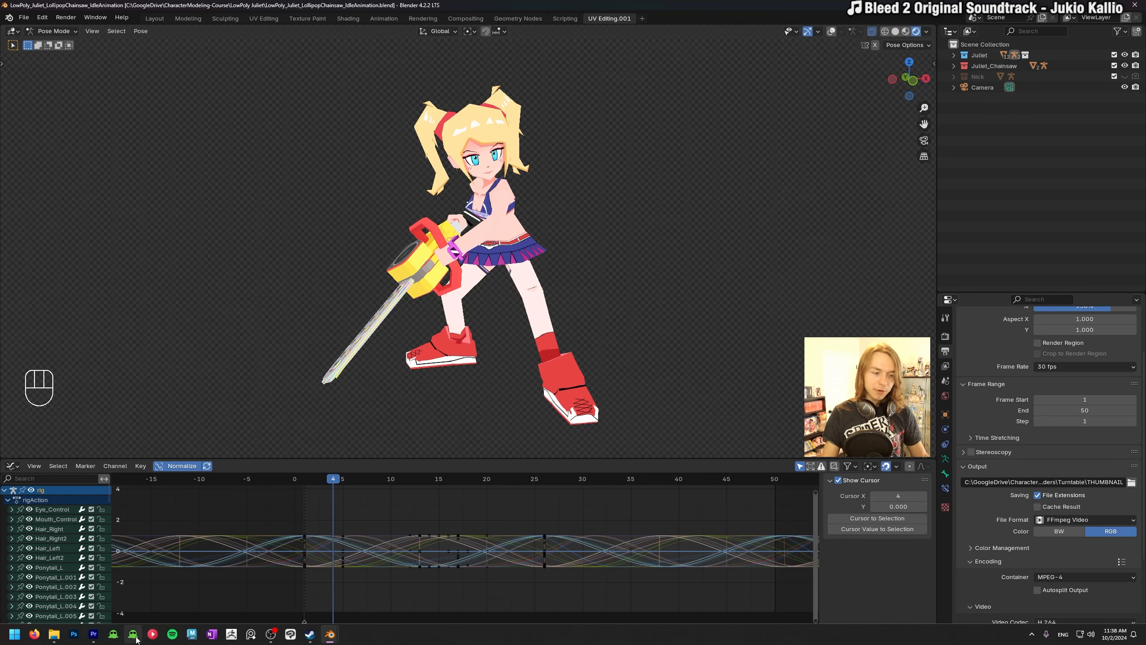
{"action": "mouse_move", "coordinate": [54, 635]}
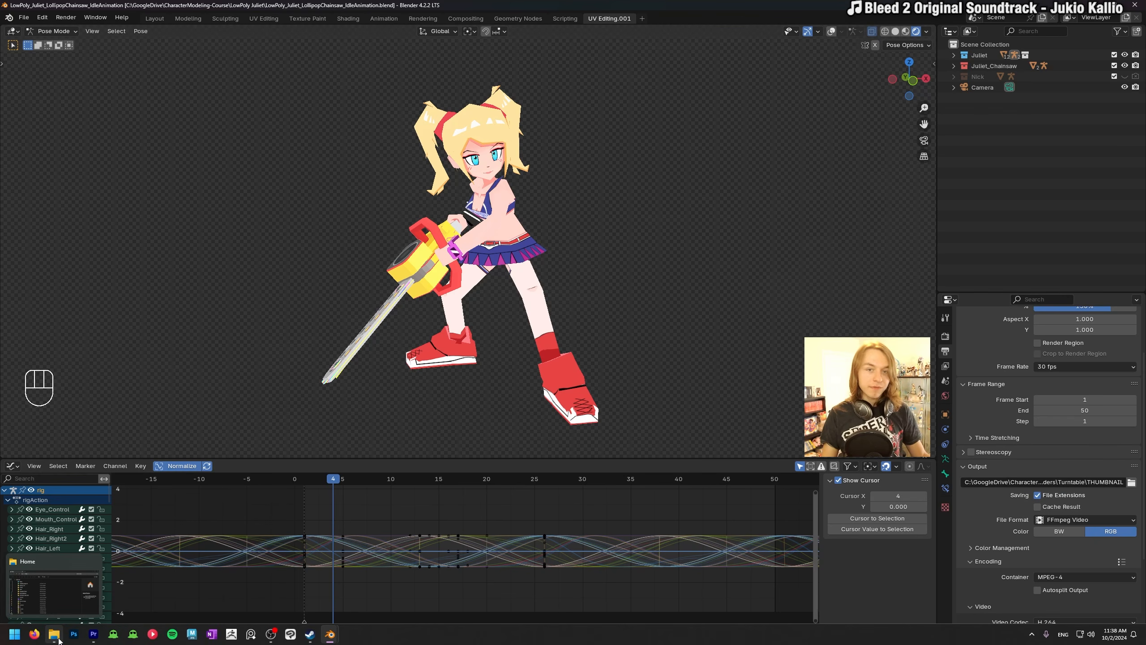
{"action": "left_click", "coordinate": [58, 636]}
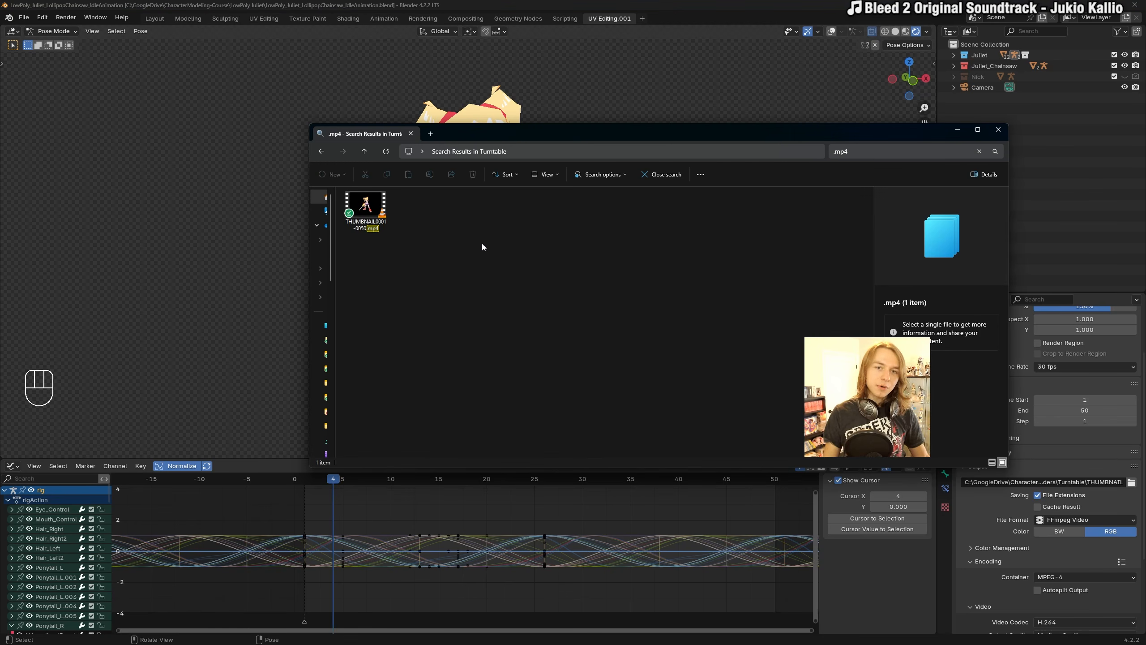
{"action": "double_click", "coordinate": [374, 228]}
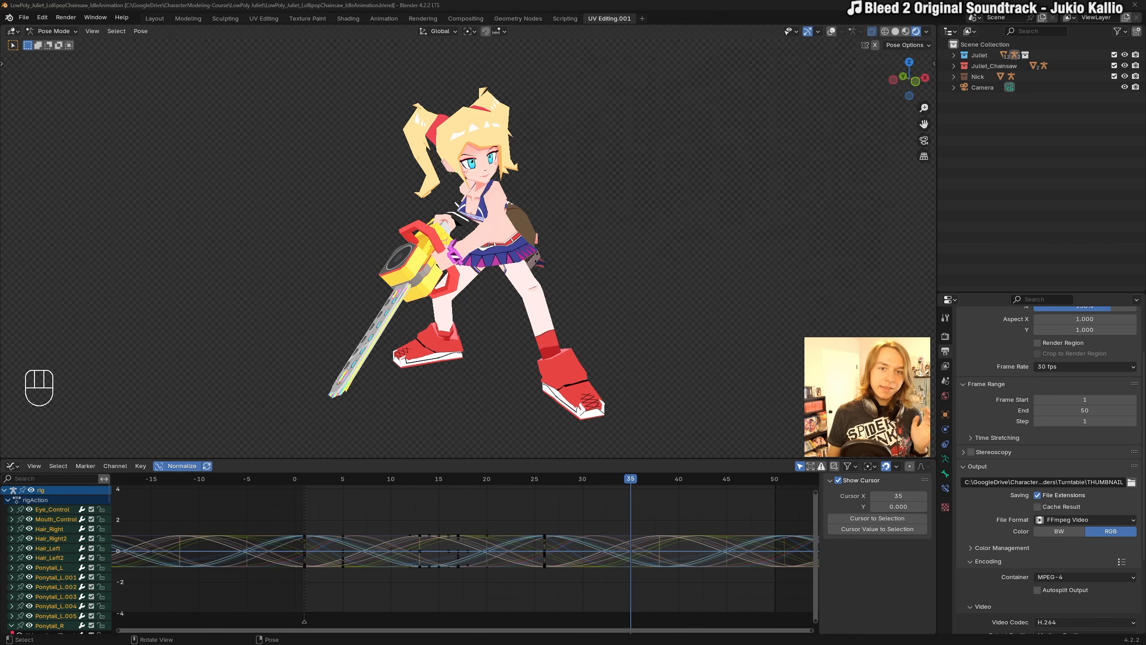
Add a new Video Editing workspace to the project.
{"action": "left_click", "coordinate": [644, 20]}
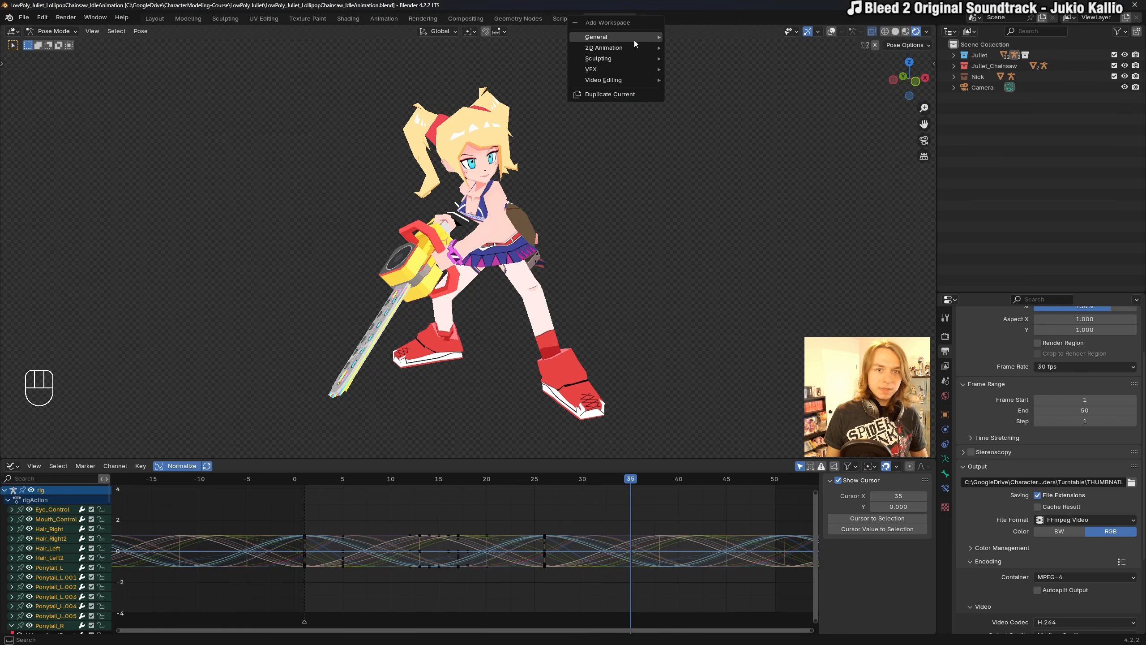
{"action": "mouse_move", "coordinate": [634, 39]}
{"action": "mouse_move", "coordinate": [634, 80]}
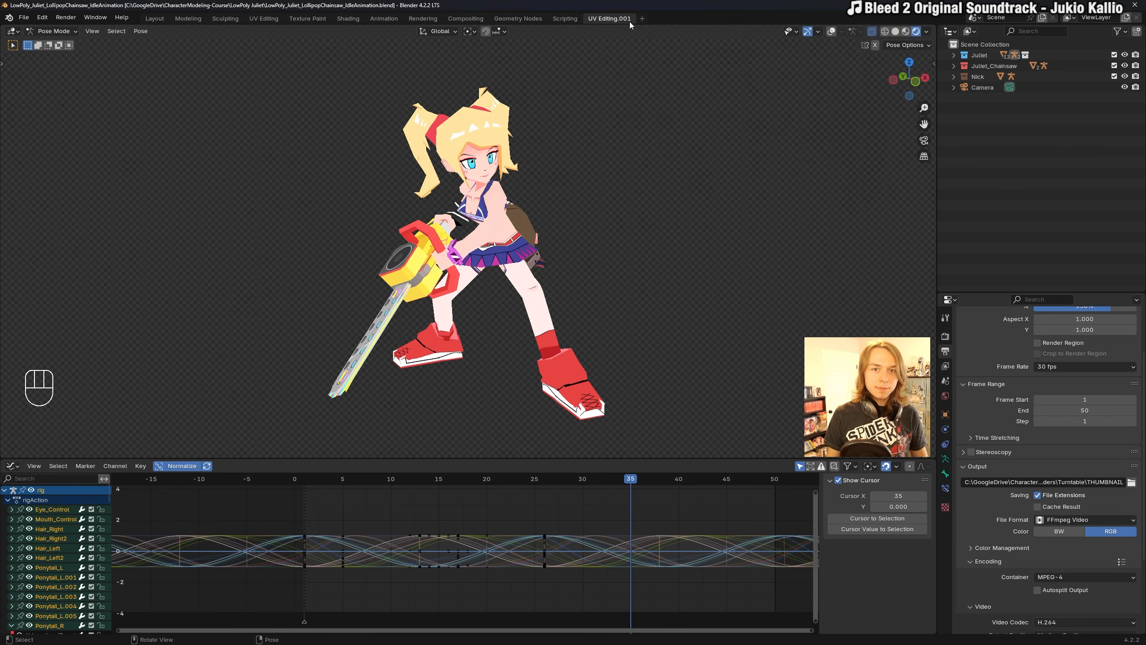
{"action": "left_click", "coordinate": [630, 21]}
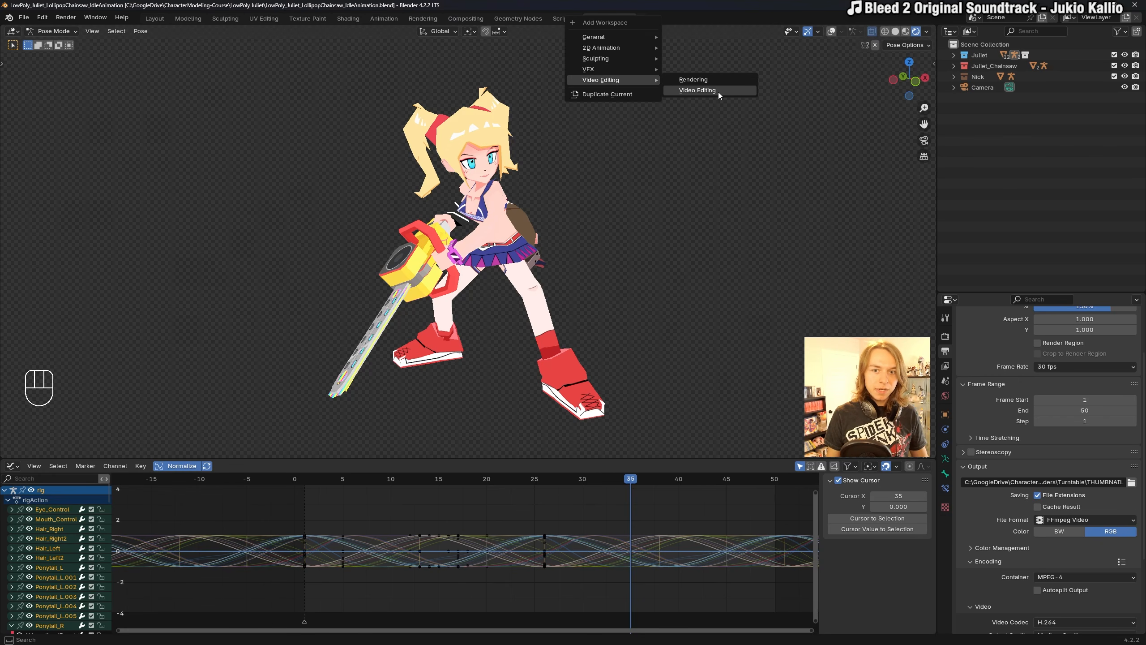
{"action": "left_click", "coordinate": [718, 91]}
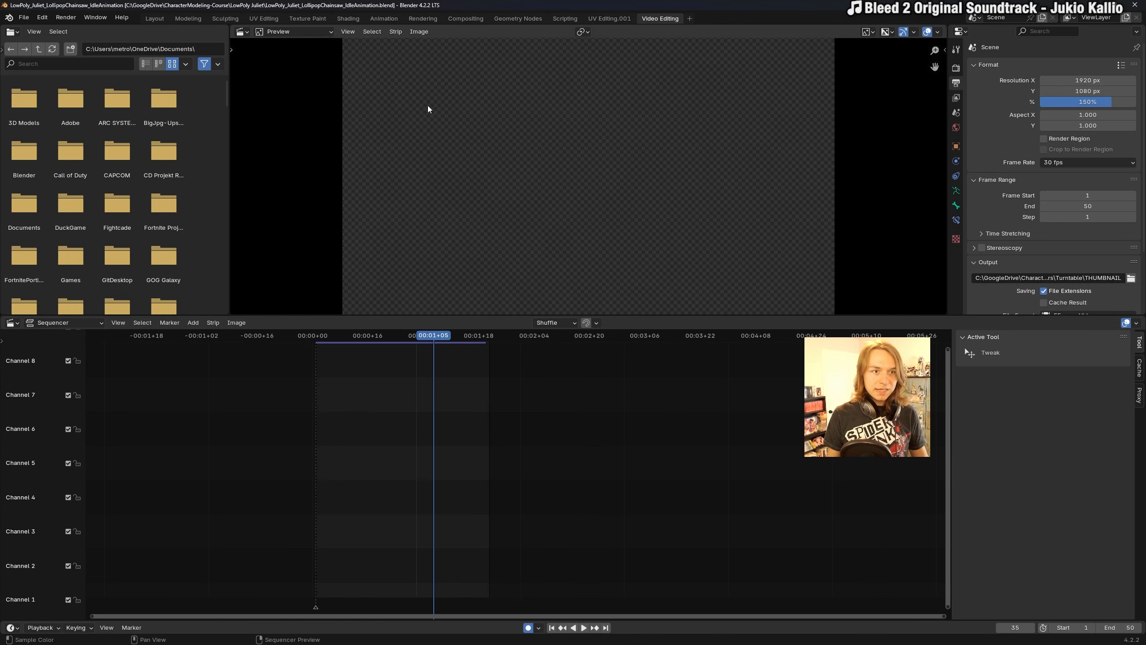
Turn the sequencer preview area into a 3D Viewport and show the character in Rendered shading.
{"action": "left_click", "coordinate": [242, 32]}
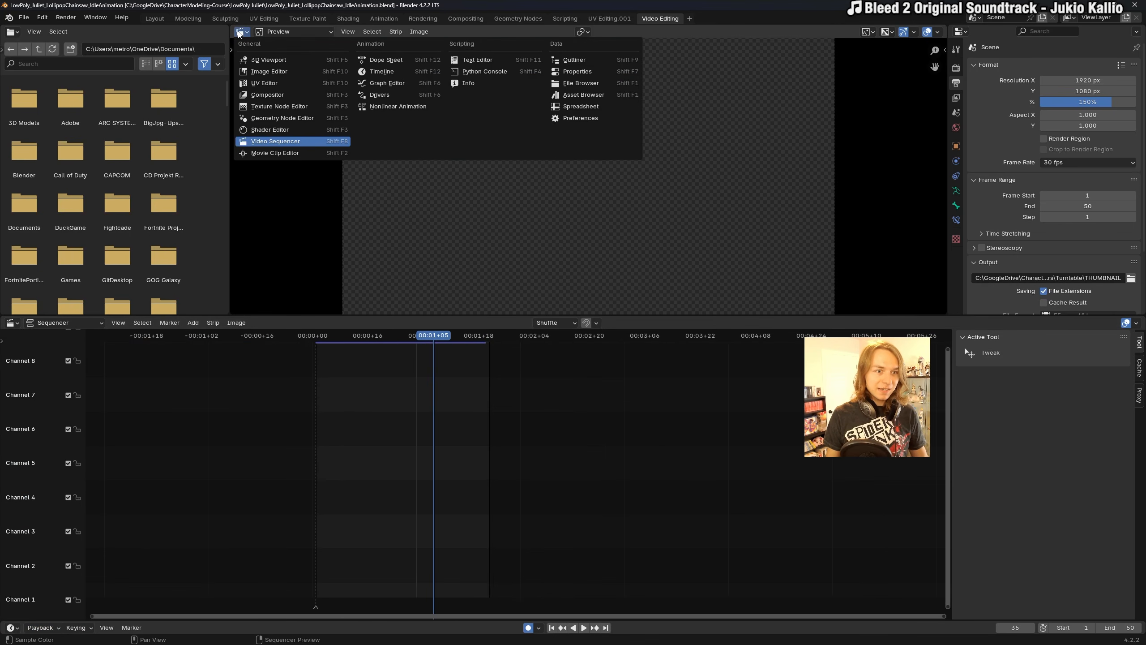
{"action": "left_click", "coordinate": [301, 59]}
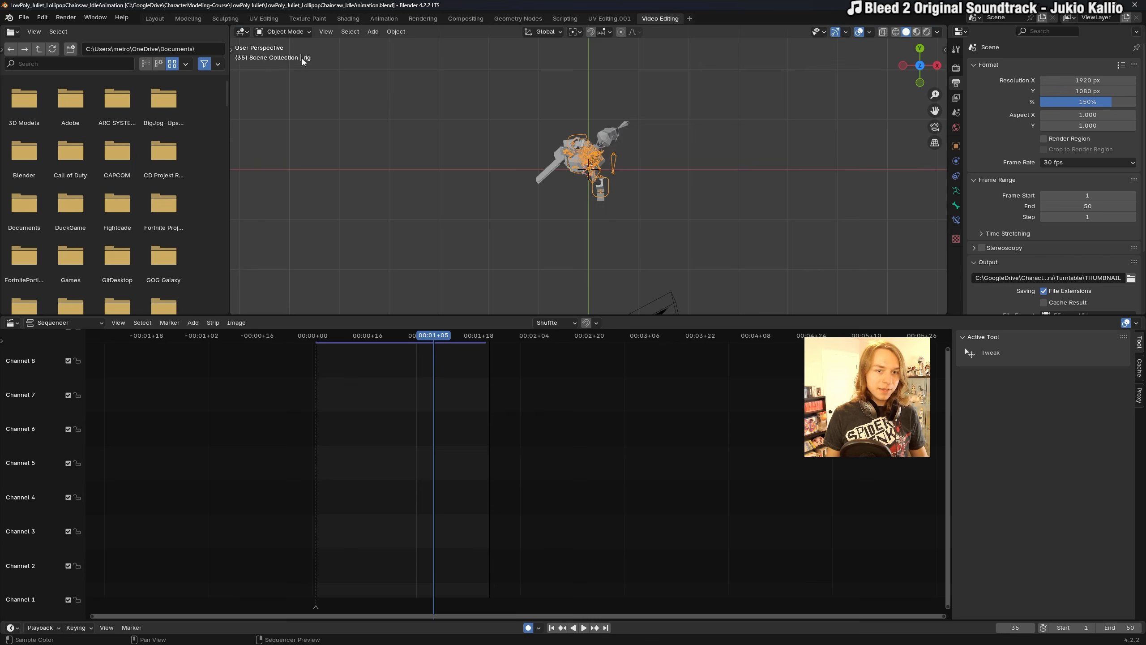
{"action": "middle_click_drag", "start_coordinate": [660, 207], "coordinate": [639, 185]}
{"action": "scroll", "coordinate": [650, 147], "scroll_direction": "up", "scroll_amount": 5}
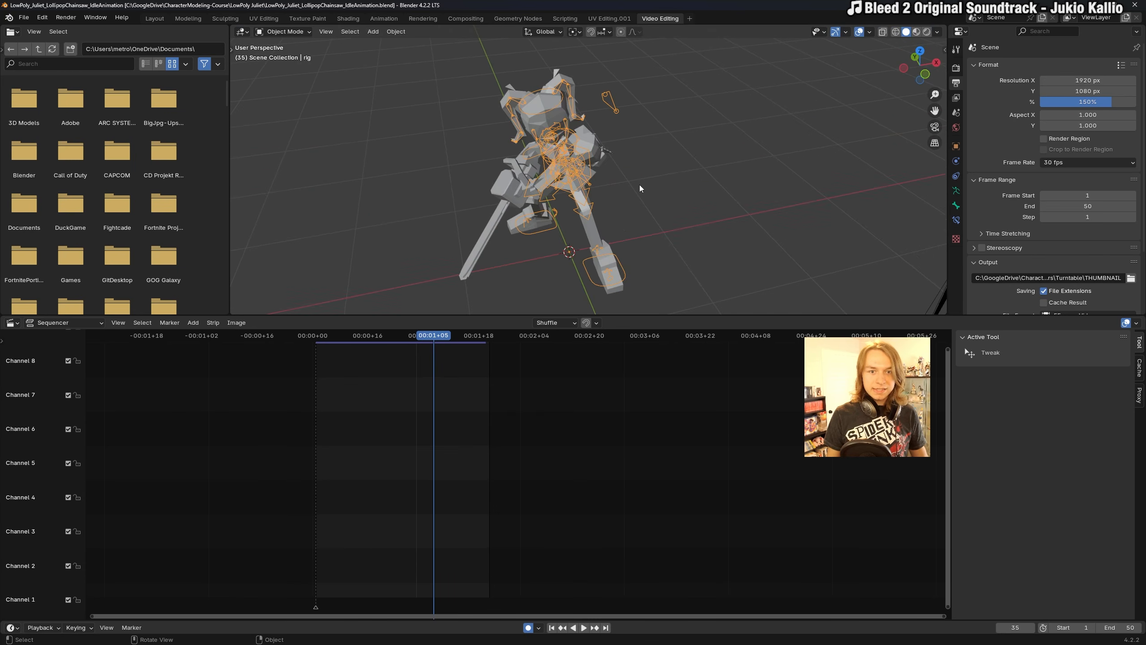
{"action": "key", "text": "z"}
{"action": "left_click", "coordinate": [648, 136]}
{"action": "scroll", "coordinate": [637, 191], "scroll_direction": "up", "scroll_amount": 4}
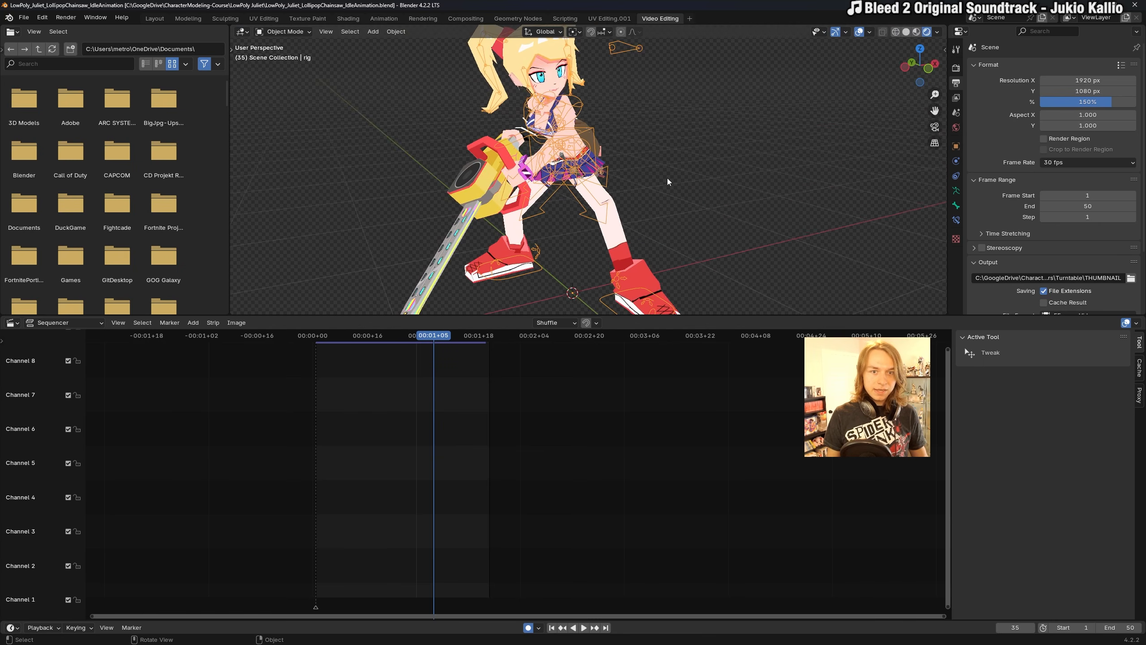
{"action": "scroll", "coordinate": [667, 177], "scroll_direction": "down", "scroll_amount": 2}
{"action": "scroll", "coordinate": [423, 361], "scroll_direction": "up", "scroll_amount": 2}
Play the character animation in the 3D Viewport above the sequencer.
{"action": "middle_click_drag", "start_coordinate": [407, 361], "coordinate": [517, 390]}
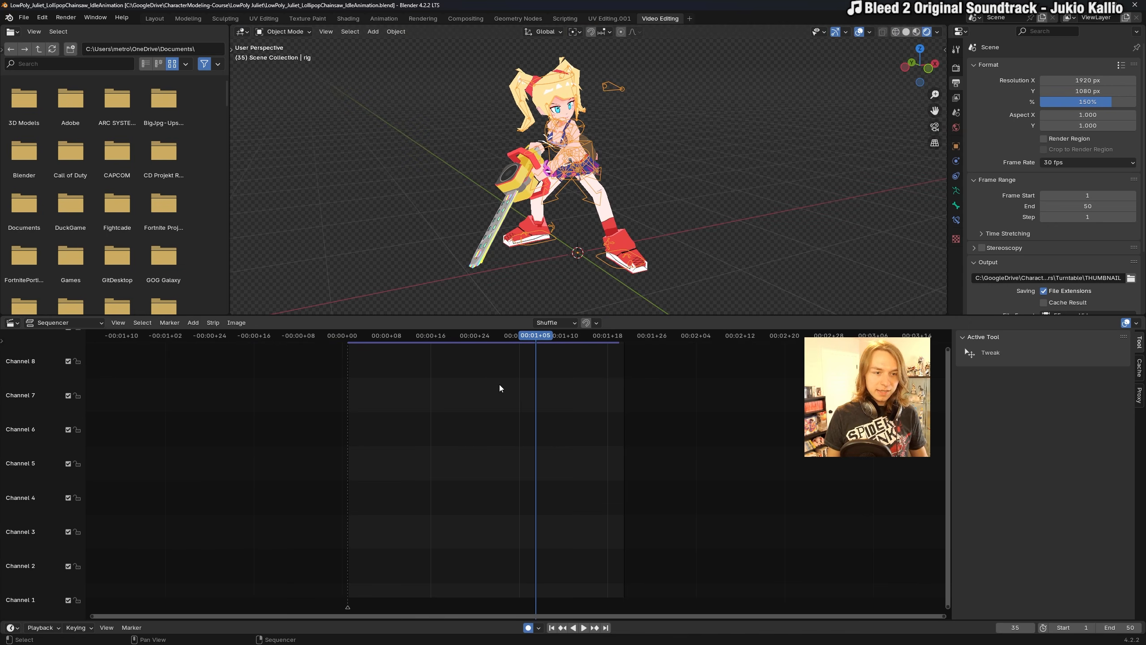
{"action": "key", "text": "space"}
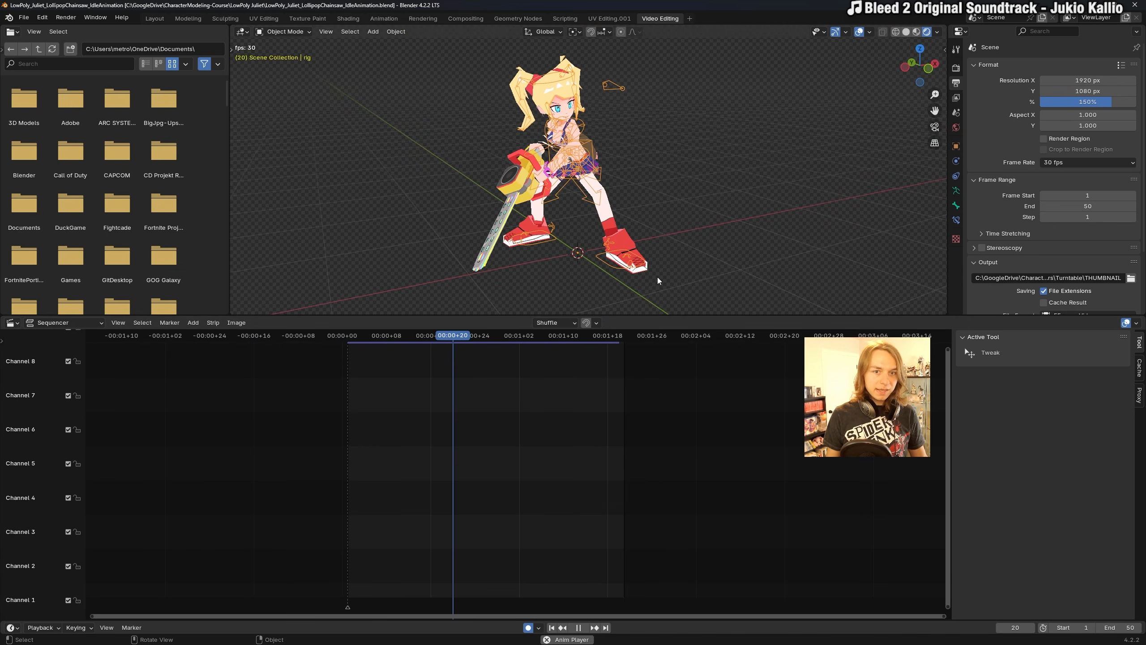
{"action": "middle_click_drag", "start_coordinate": [657, 277], "coordinate": [630, 272]}
Switch to the UV Editing.001 workspace, take the rig out of Edit Mode and play the animation.
{"action": "left_click", "coordinate": [610, 17]}
{"action": "key", "text": "space"}
{"action": "key", "text": "space"}
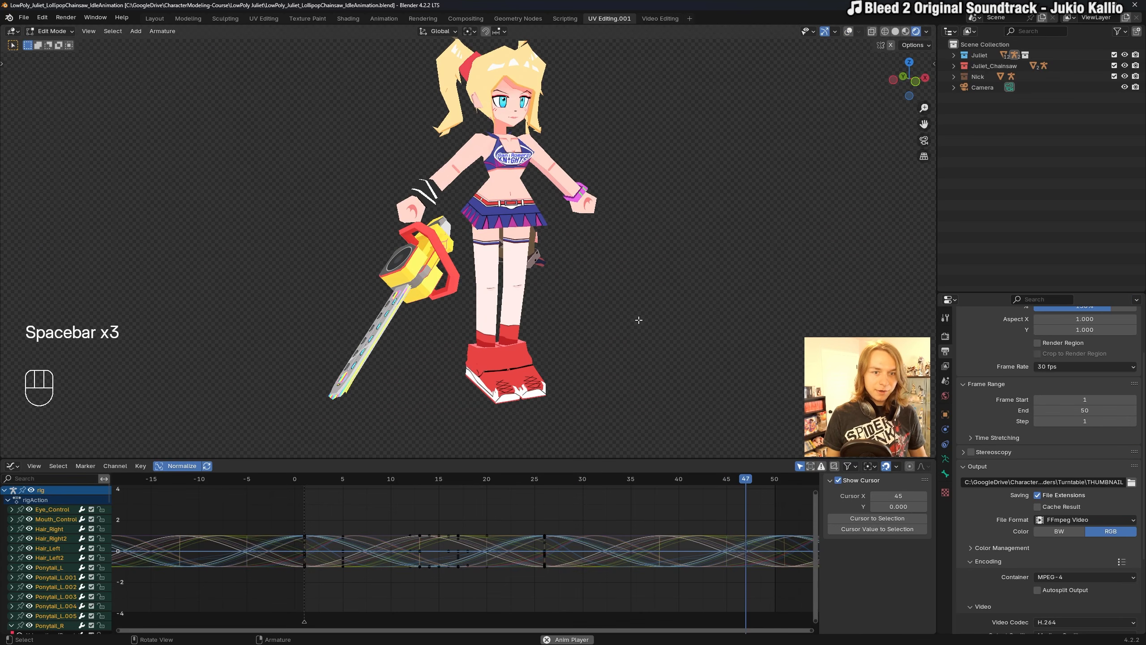
{"action": "key", "text": "space"}
{"action": "scroll", "coordinate": [640, 276], "scroll_direction": "down", "scroll_amount": 2}
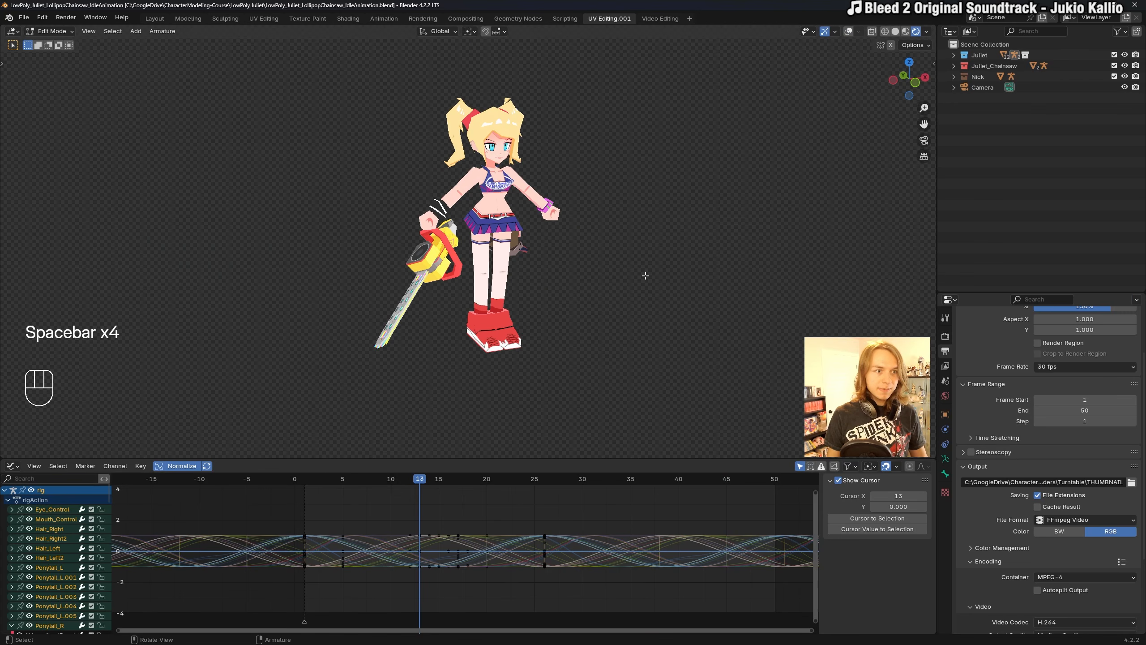
{"action": "key", "text": "Tab"}
{"action": "key", "text": "space"}
{"action": "key", "text": "space"}
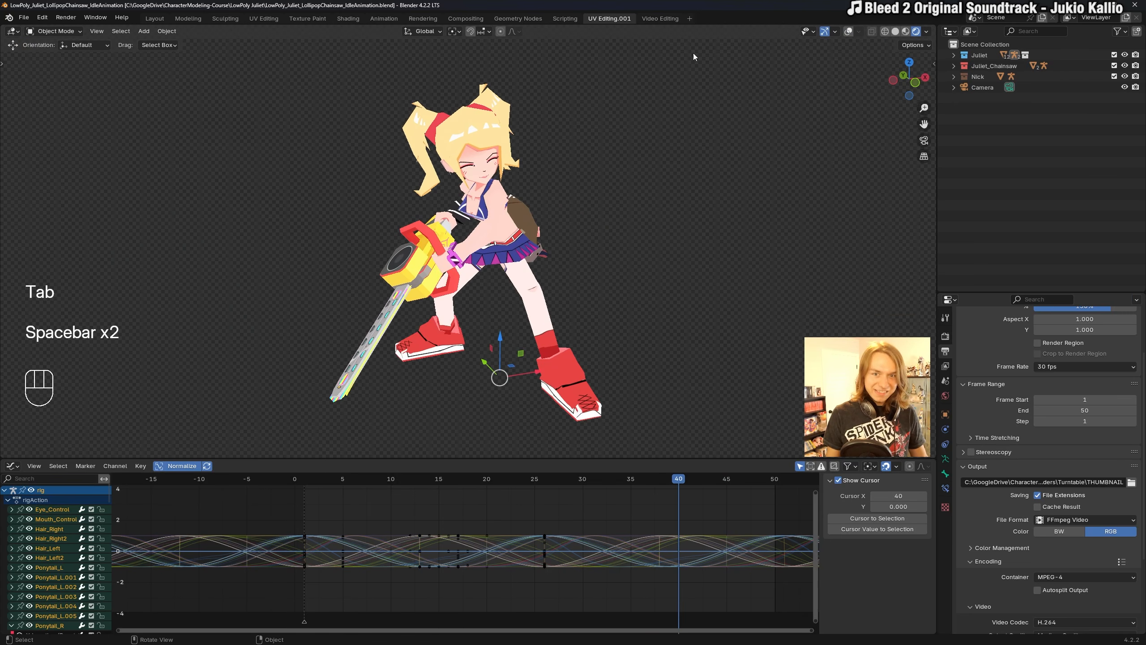
Return to the Video Editing workspace and play the animation there.
{"action": "left_click", "coordinate": [659, 18]}
{"action": "key", "text": "space"}
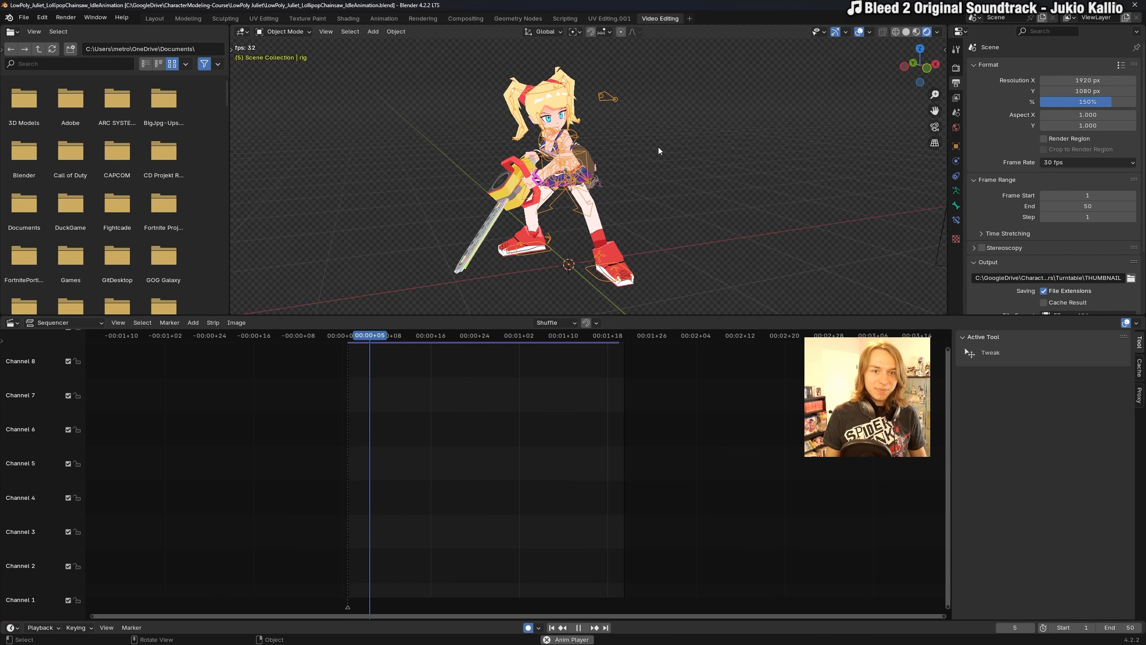
{"action": "key", "text": "space"}
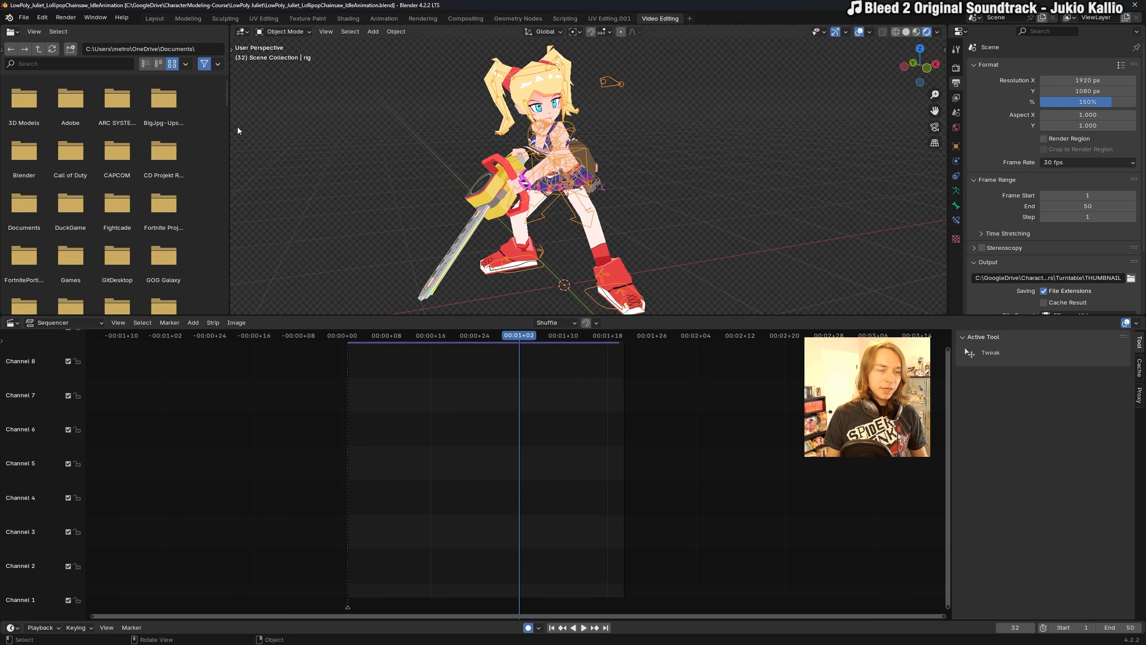
Point the workspace's file browser to the Music\SFX\tutorial folder containing the sound effects.
{"action": "left_click", "coordinate": [191, 49]}
{"action": "type", "text": "C:\\Users\\metro\\Music\\SFX\\tutorial"}
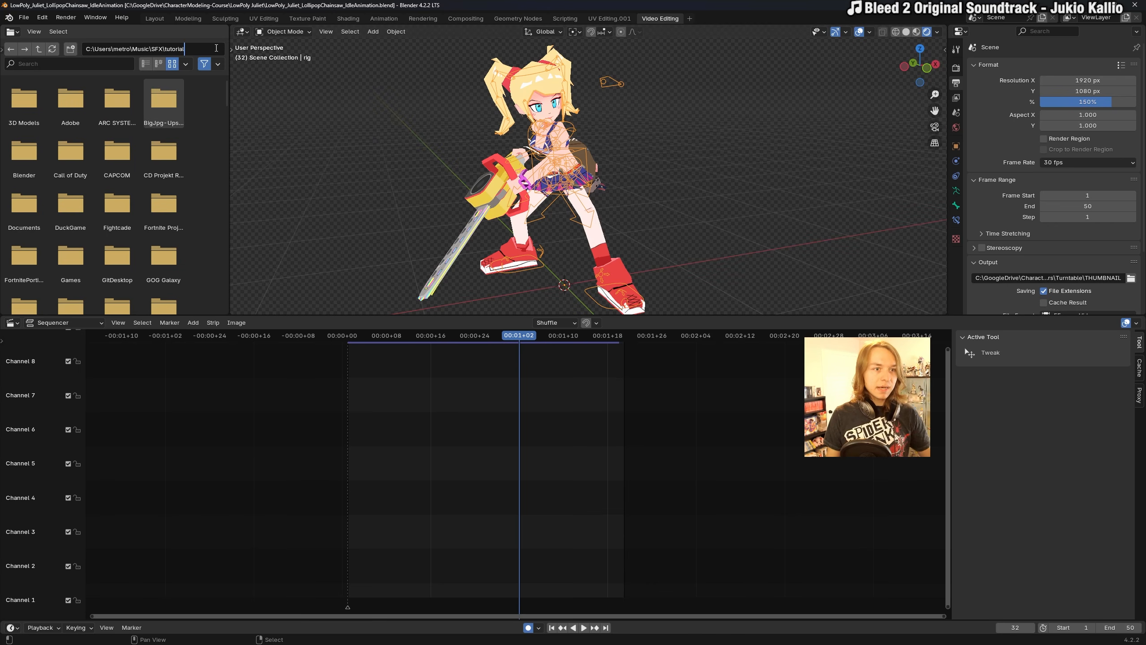
{"action": "key", "text": "Return"}
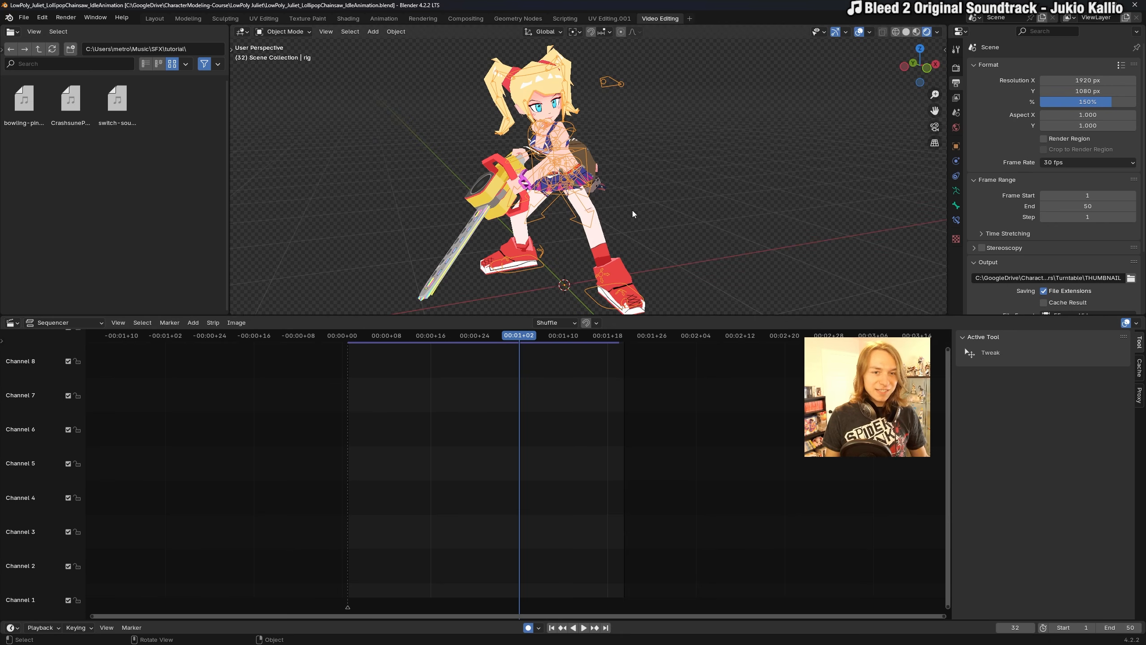
Add switch-sound.mp3 as a sound strip on channel 7 and slide it to start at frame 13, where the eyes close.
{"action": "key", "text": "space"}
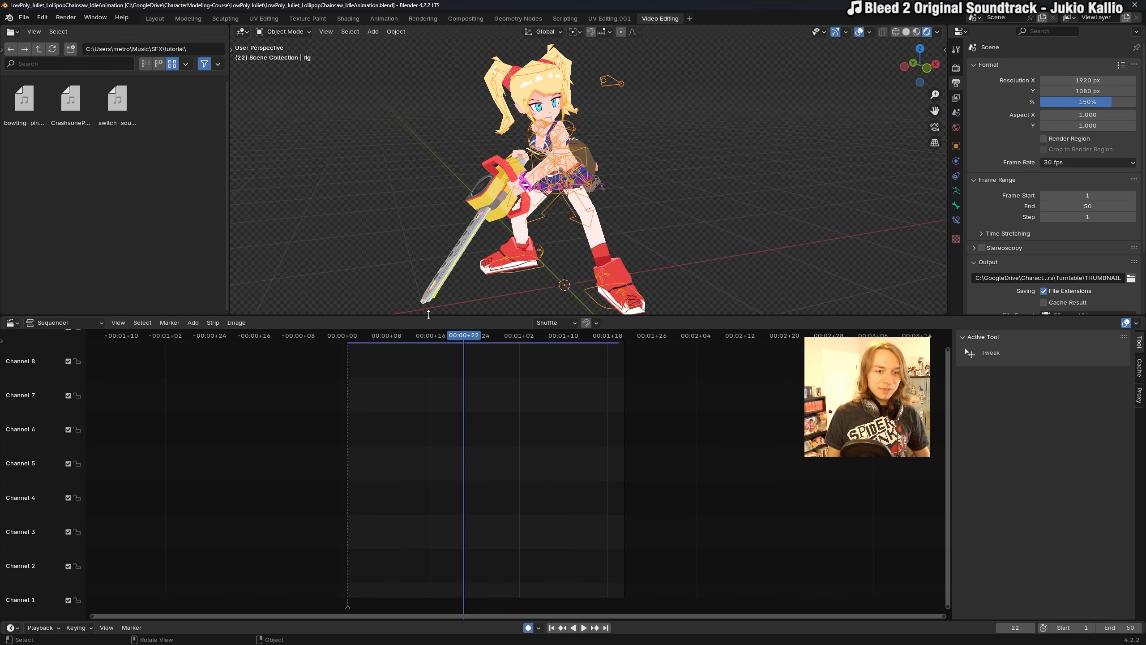
{"action": "left_click_drag", "start_coordinate": [463, 337], "coordinate": [424, 336]}
{"action": "left_click_drag", "start_coordinate": [116, 113], "coordinate": [440, 395]}
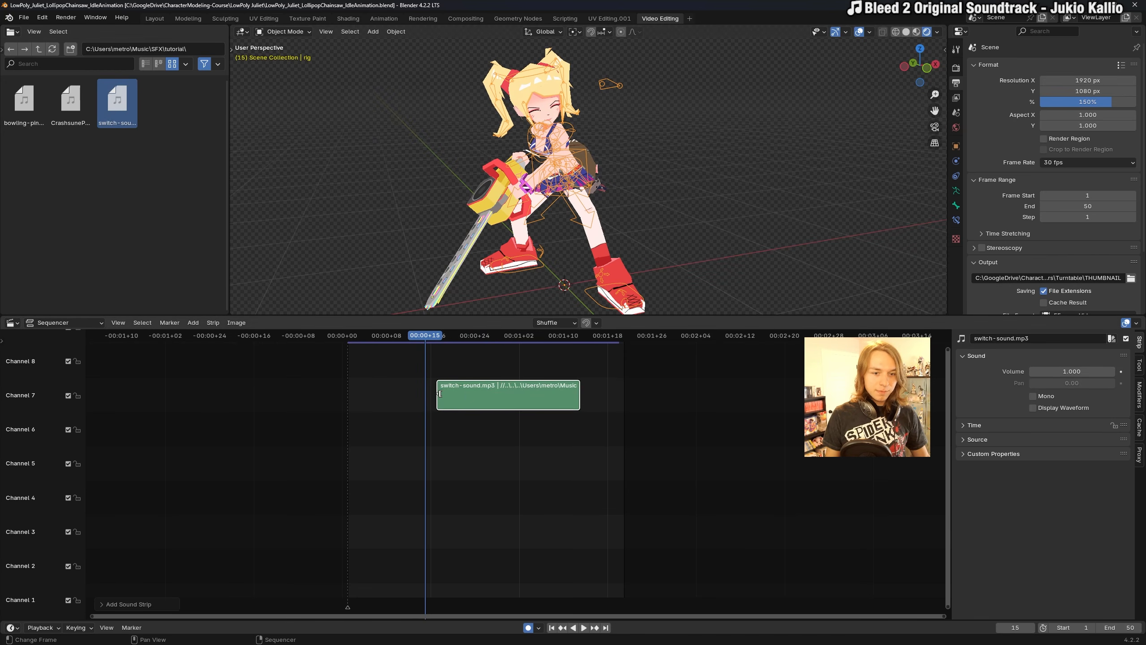
{"action": "mouse_move", "coordinate": [432, 339]}
{"action": "left_mouse_down"}
{"action": "mouse_move", "coordinate": [381, 339]}
{"action": "mouse_move", "coordinate": [416, 339]}
{"action": "left_mouse_up"}
{"action": "left_click_drag", "start_coordinate": [489, 396], "coordinate": [466, 396]}
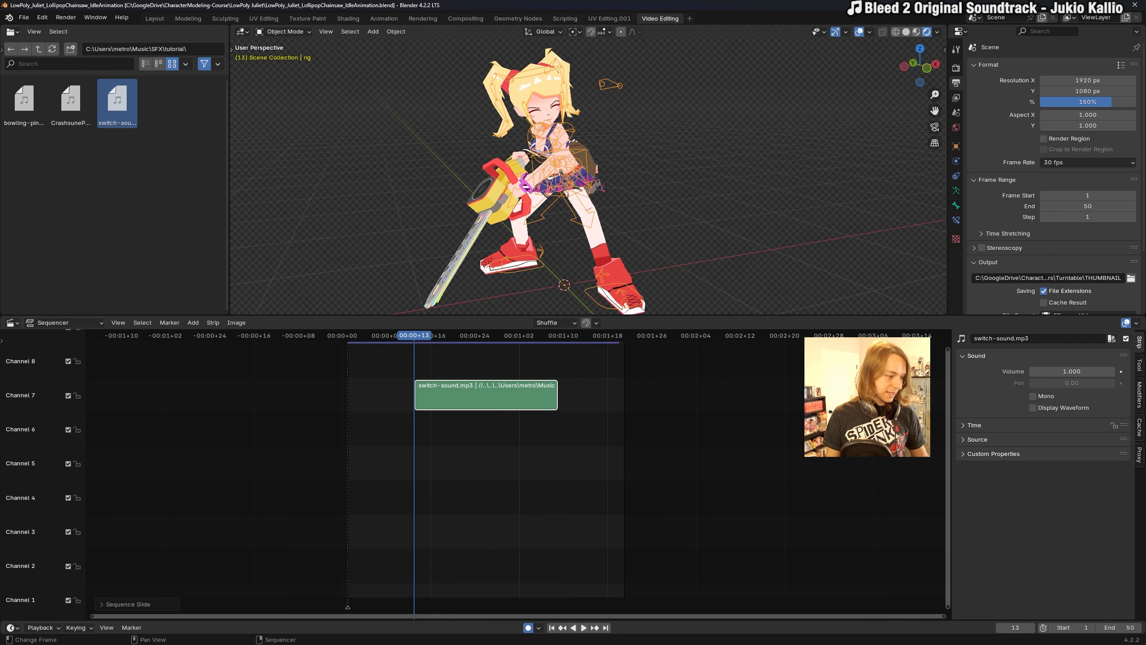
{"action": "left_click_drag", "start_coordinate": [419, 337], "coordinate": [391, 336]}
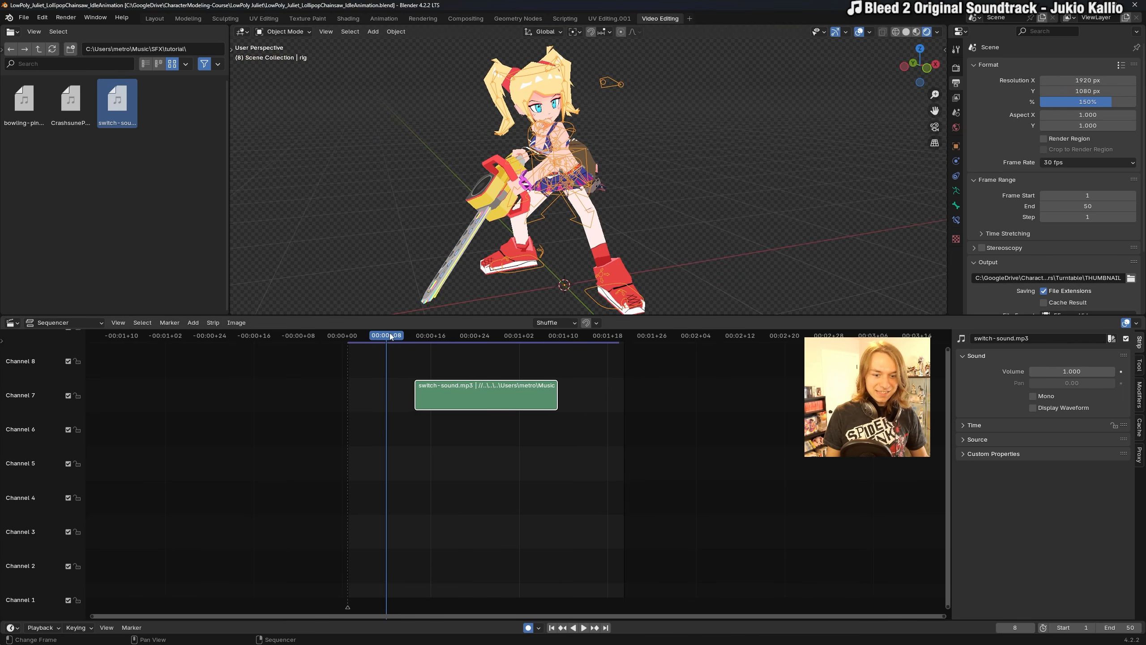
Set the volume of the switch-sound.mp3 strip to 0.25.
{"action": "left_click", "coordinate": [1057, 372]}
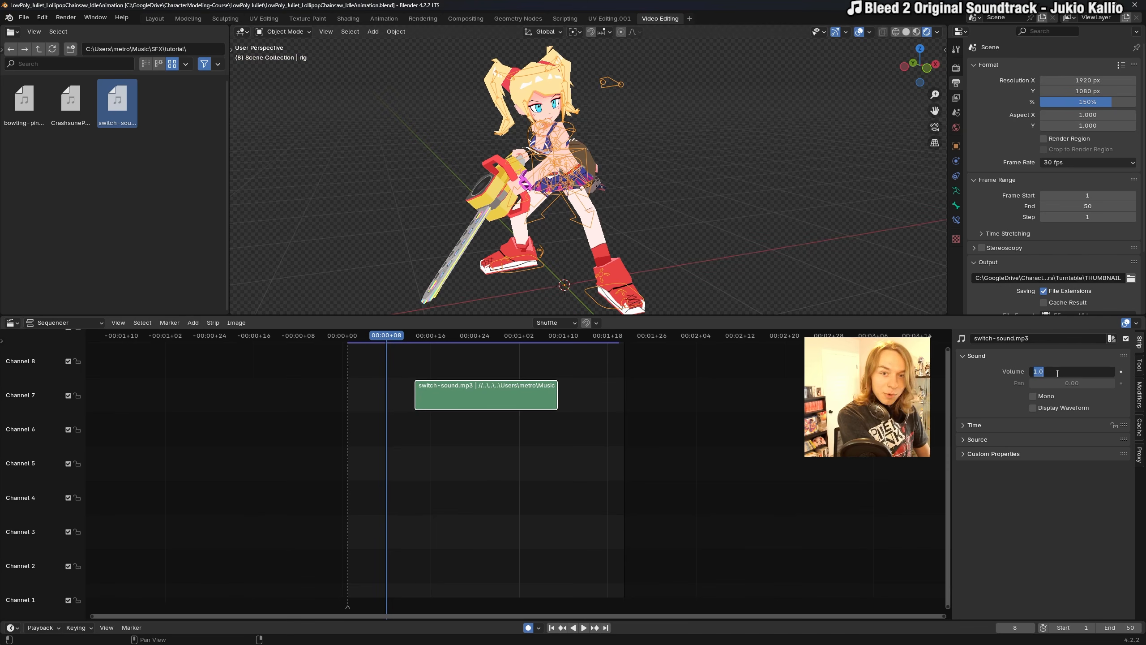
{"action": "key", "text": "BackSpace"}
{"action": "key", "text": "Return"}
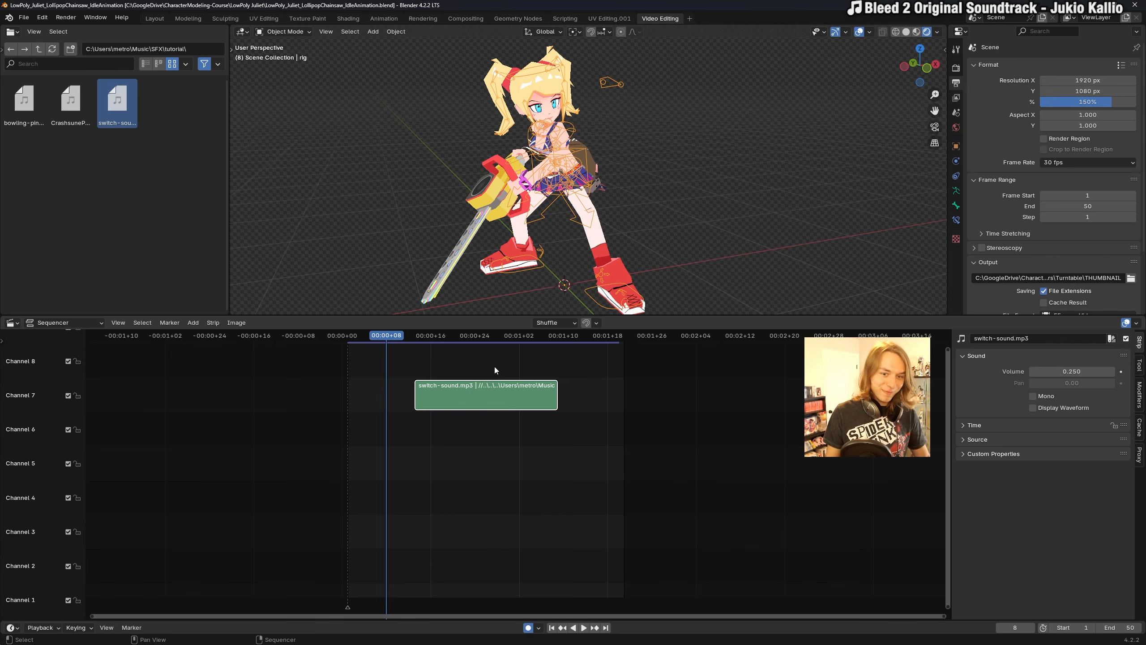
Play the sequence with its sound strip from frame 8, and move the playhead to frame 36.
{"action": "mouse_move", "coordinate": [514, 366]}
{"action": "middle_mouse_down"}
{"action": "mouse_move", "coordinate": [547, 368]}
{"action": "mouse_move", "coordinate": [533, 368]}
{"action": "middle_mouse_up"}
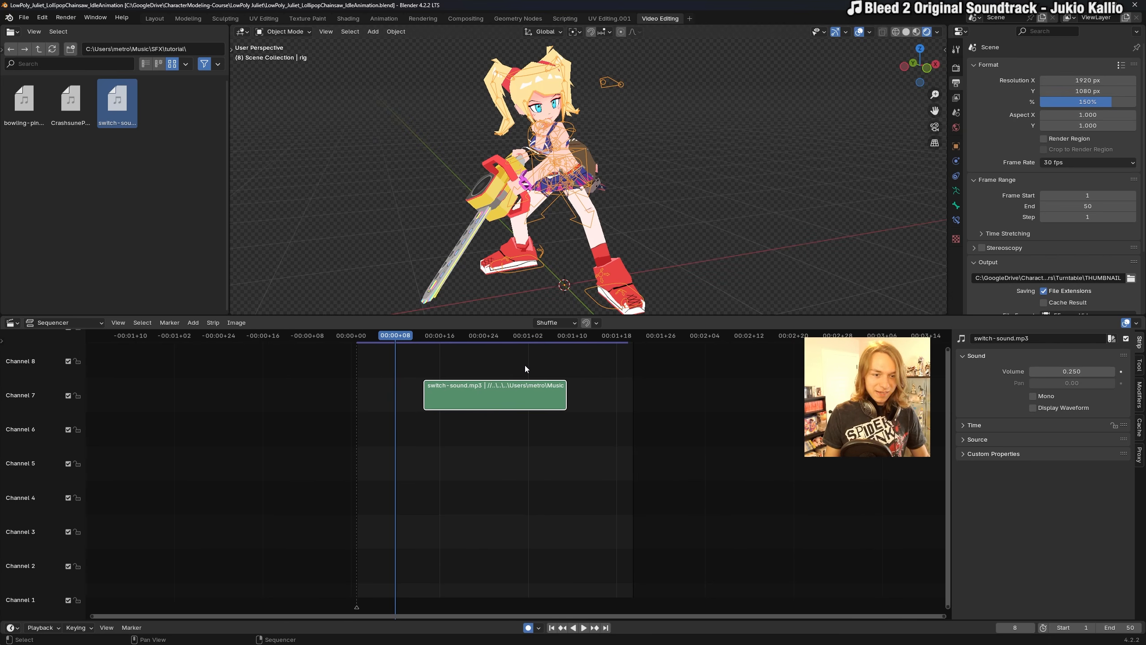
{"action": "key", "text": "space"}
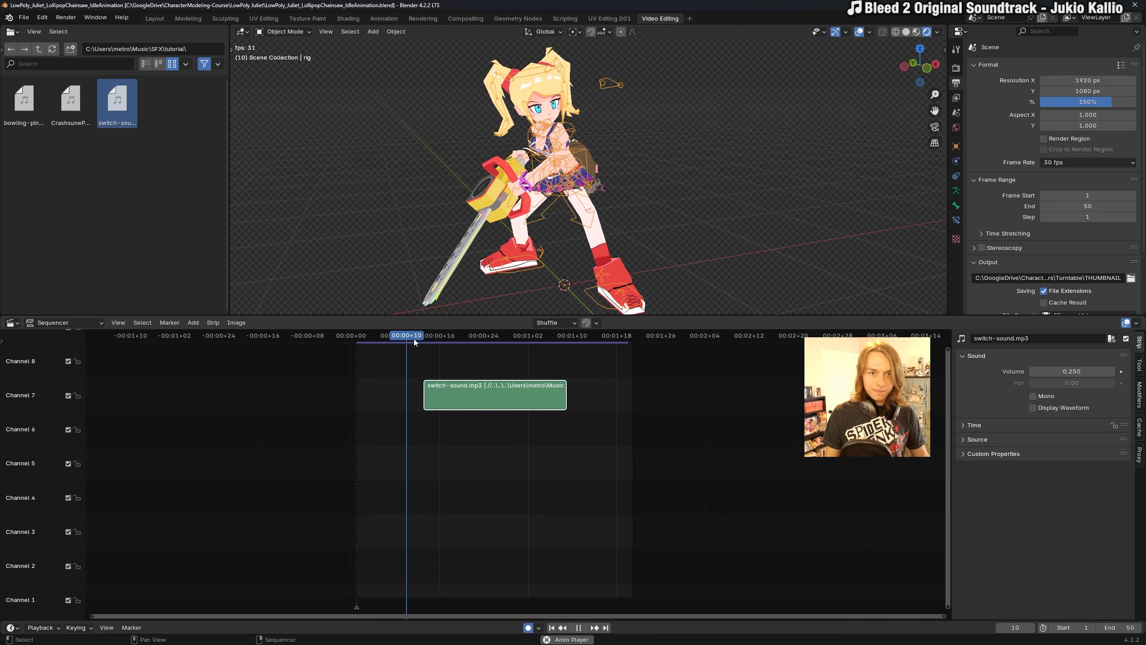
{"action": "key", "text": "space"}
{"action": "mouse_move", "coordinate": [543, 339]}
{"action": "left_mouse_down"}
{"action": "mouse_move", "coordinate": [578, 338]}
{"action": "mouse_move", "coordinate": [551, 338]}
{"action": "left_mouse_up"}
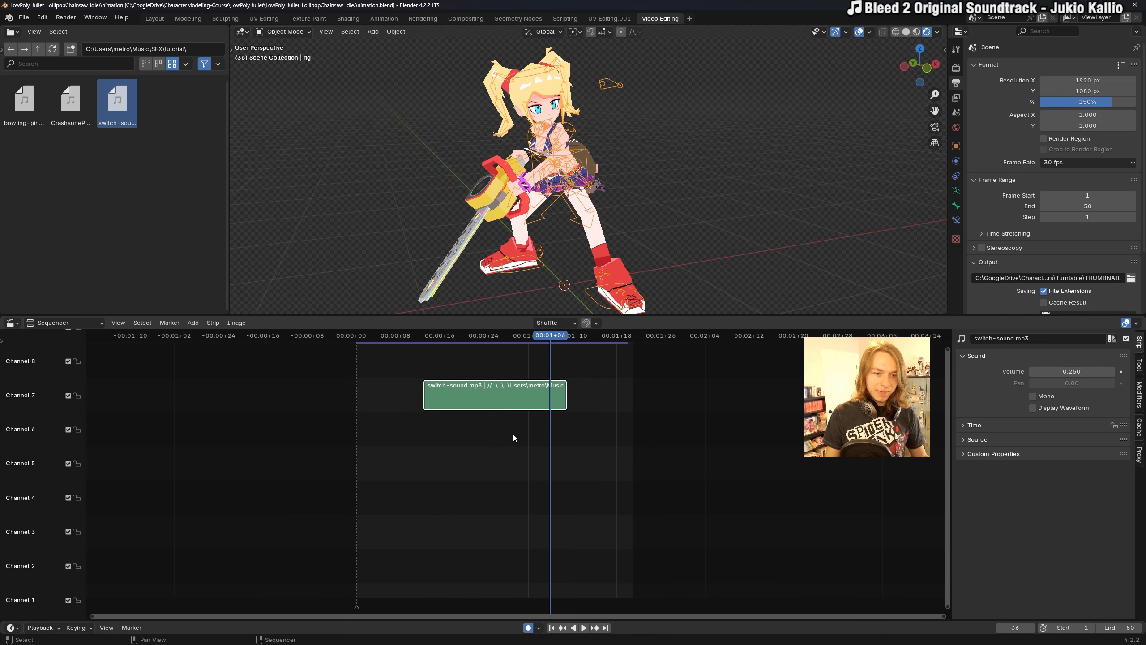
Duplicate the switch-sound.mp3 strip, place the copy on channel 5 starting at about frame 37, and play the sequence.
{"action": "key", "text": "ctrl+c"}
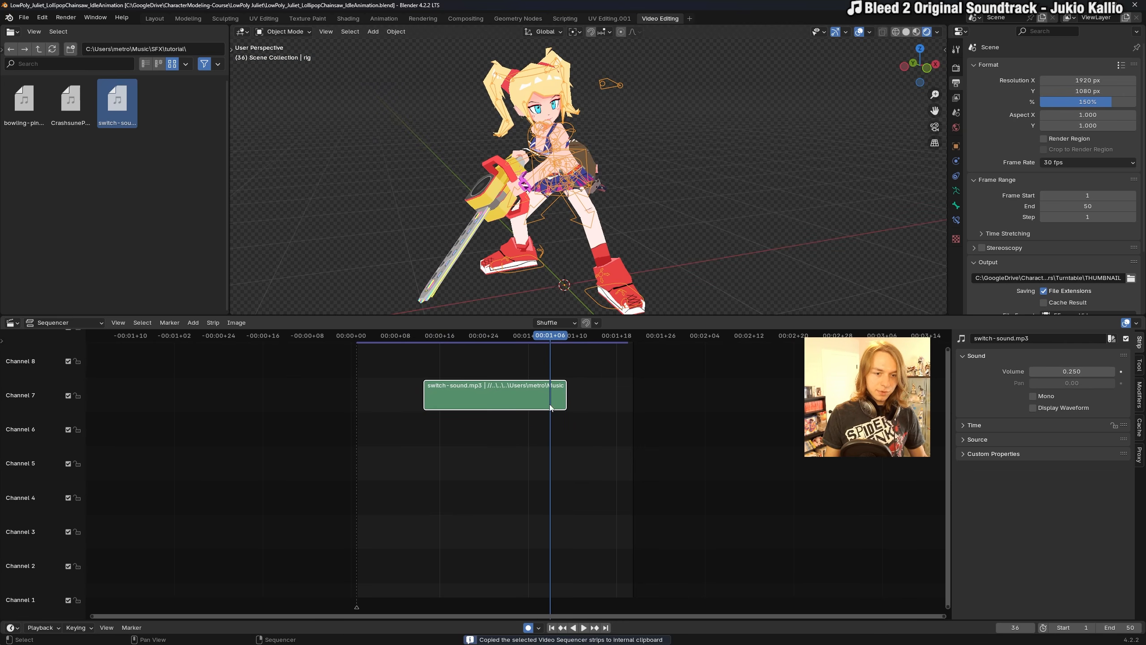
{"action": "left_click_drag", "start_coordinate": [555, 338], "coordinate": [610, 338]}
{"action": "key", "text": "ctrl+v"}
{"action": "key", "text": "g"}
{"action": "left_click", "coordinate": [600, 492]}
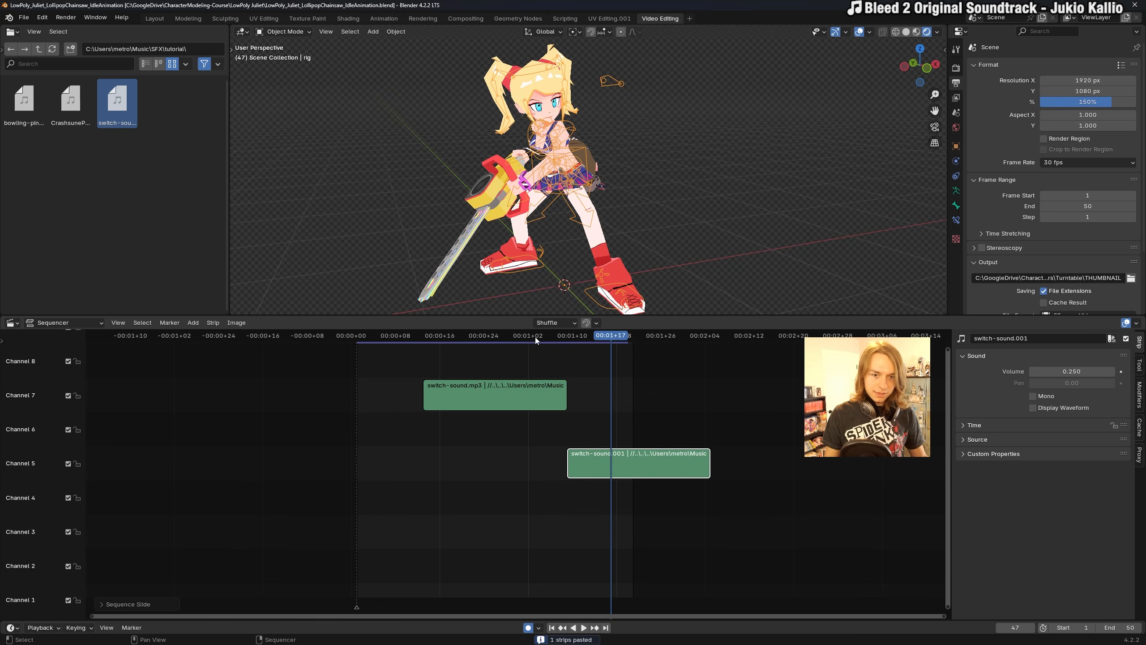
{"action": "mouse_move", "coordinate": [532, 336]}
{"action": "left_mouse_down"}
{"action": "mouse_move", "coordinate": [568, 335]}
{"action": "mouse_move", "coordinate": [539, 335]}
{"action": "left_mouse_up"}
{"action": "key", "text": "g"}
{"action": "left_click", "coordinate": [628, 463]}
{"action": "key", "text": "space"}
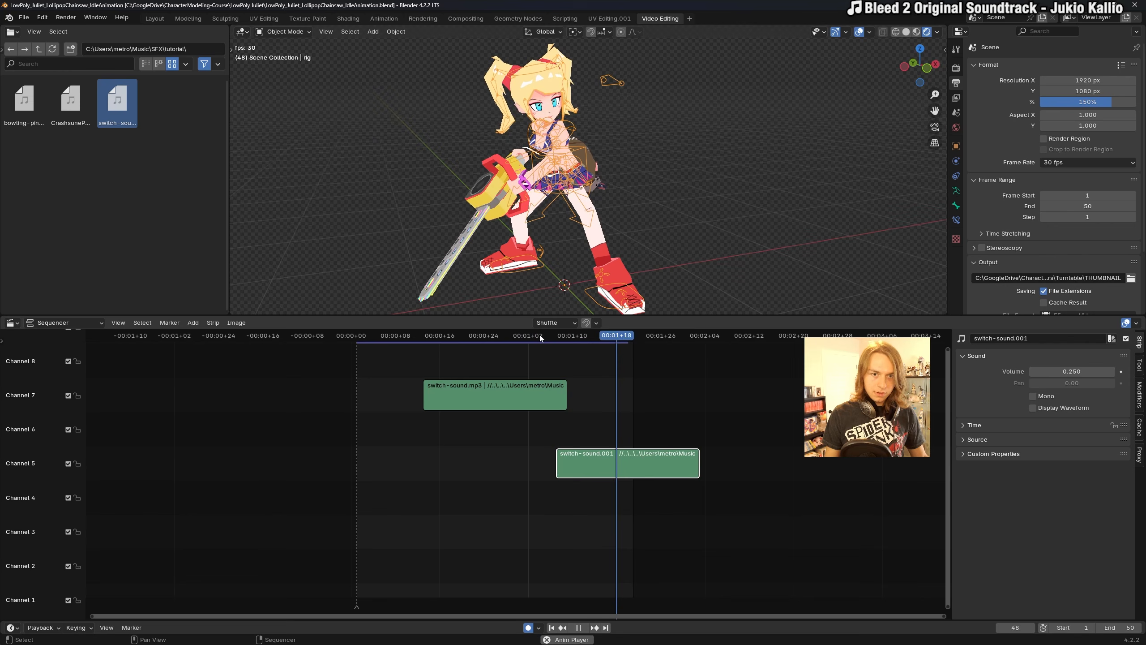
{"action": "key", "text": "space"}
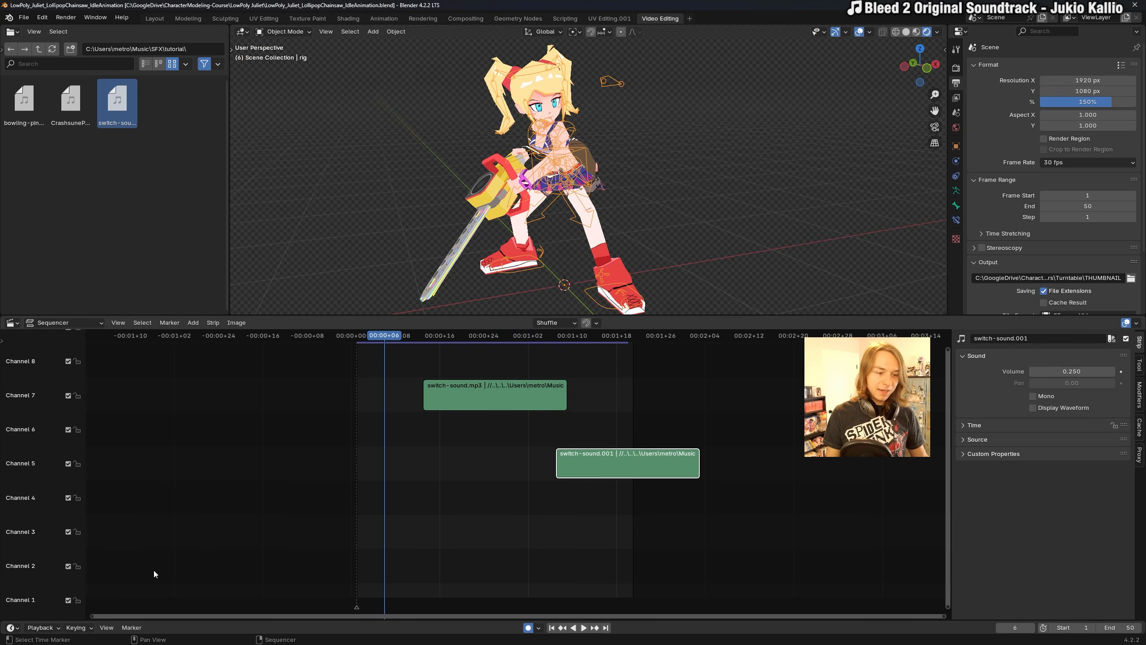
Enlarge the Timeline area below the sequencer so its keyframe rows show, with frames 1 to 50 in view.
{"action": "left_click", "coordinate": [13, 629]}
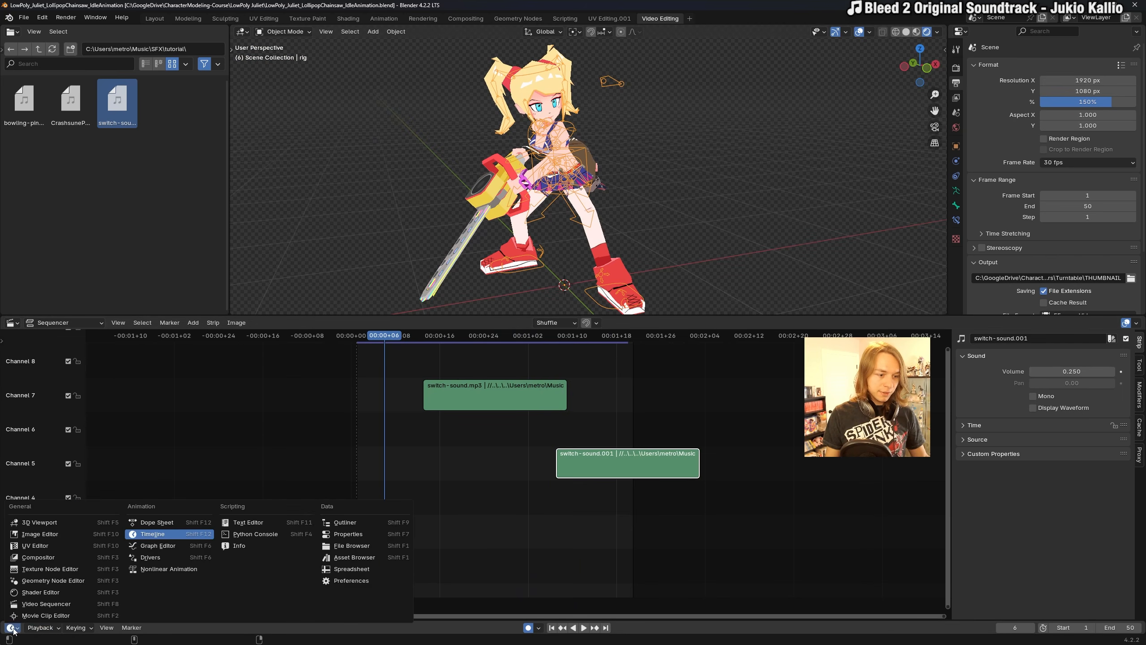
{"action": "left_click", "coordinate": [152, 534]}
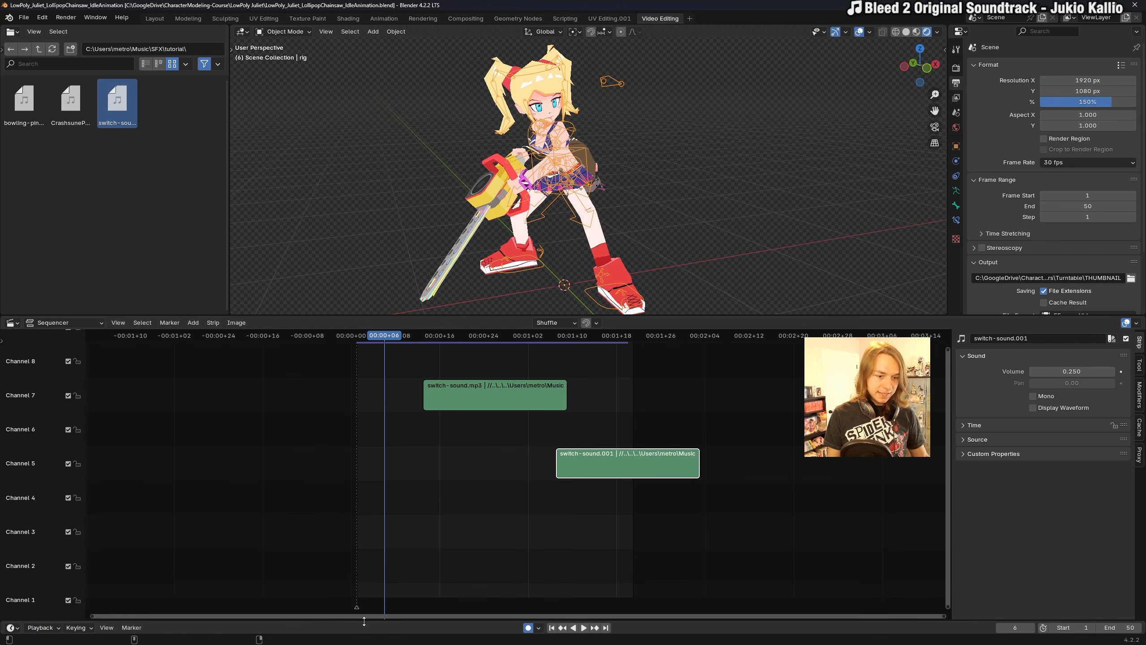
{"action": "left_click_drag", "start_coordinate": [363, 621], "coordinate": [297, 570]}
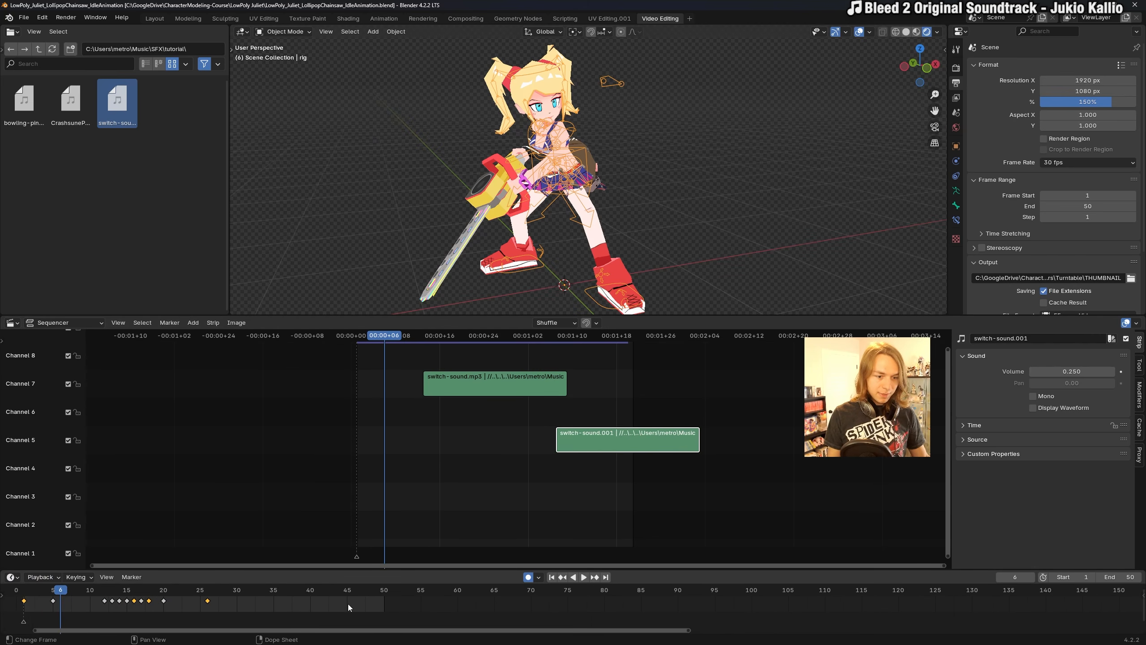
{"action": "middle_click_drag", "start_coordinate": [347, 607], "coordinate": [573, 608]}
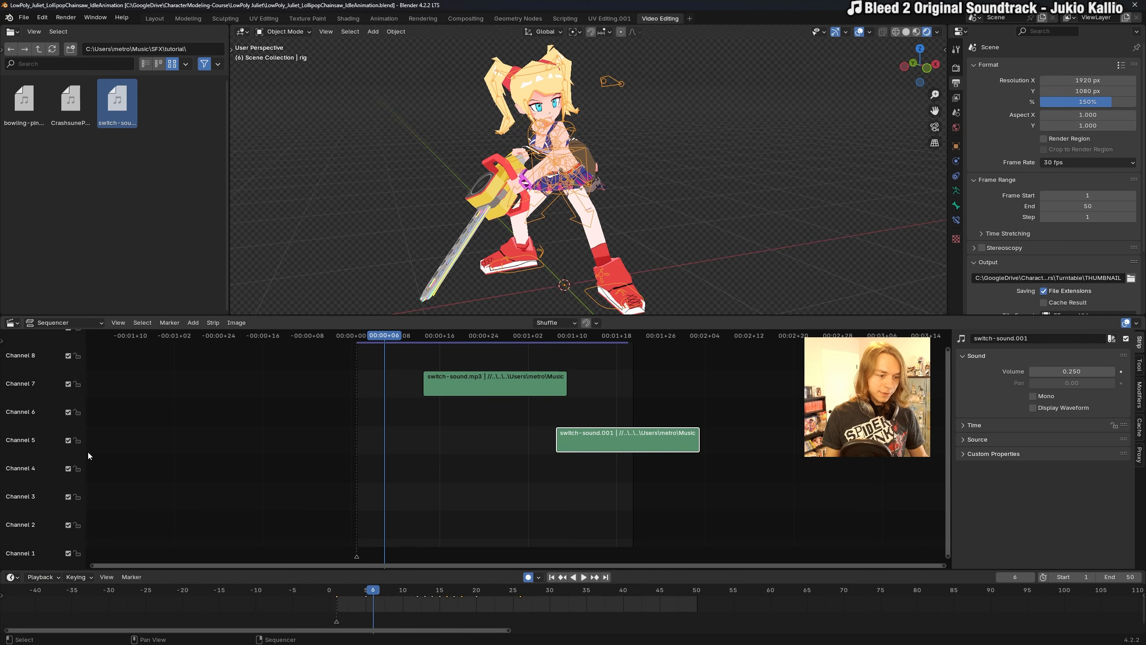
Set the Timeline's playback sync mode to Sync to Audio, start playback, and scrub to frame 10.
{"action": "left_click", "coordinate": [44, 578]}
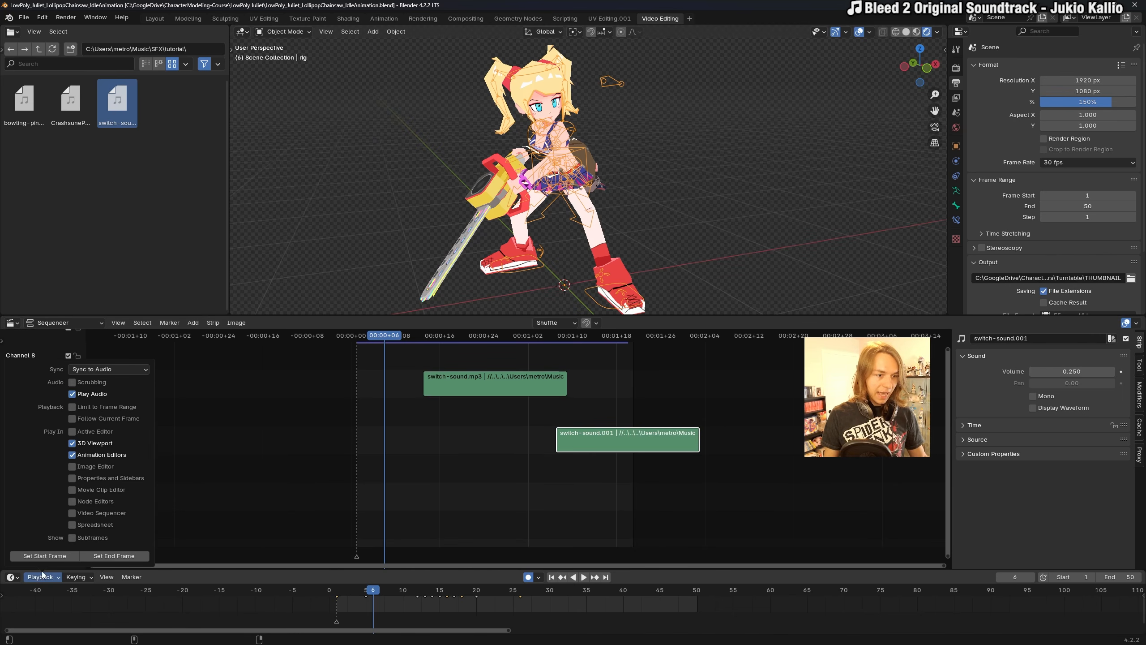
{"action": "left_click", "coordinate": [87, 370]}
{"action": "left_click", "coordinate": [100, 408]}
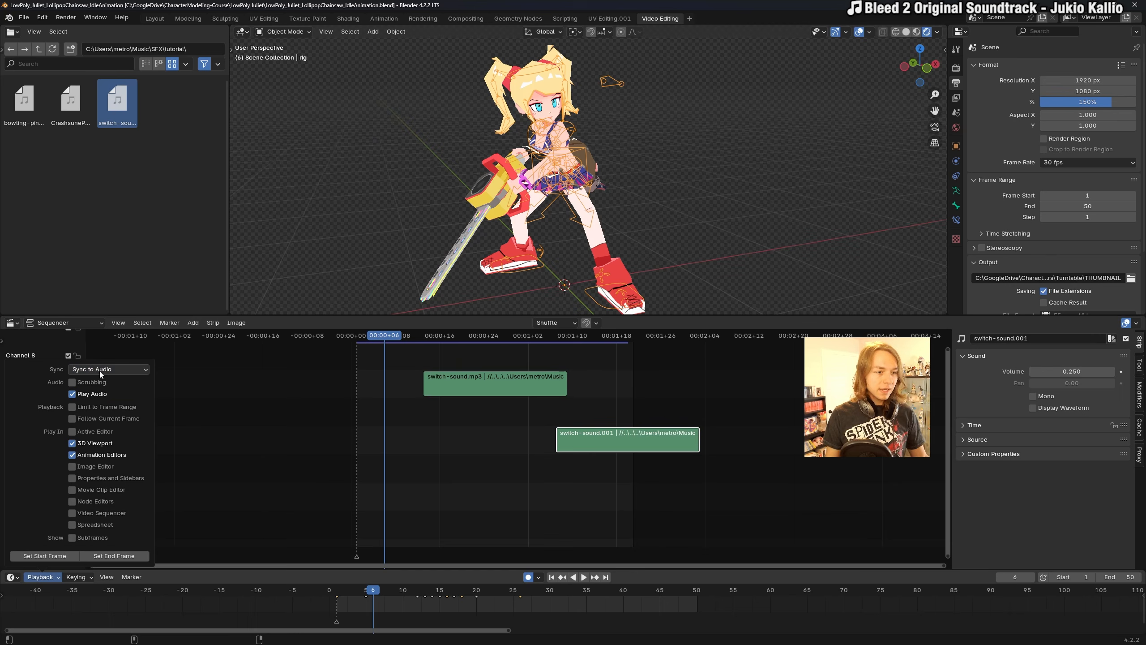
{"action": "left_click", "coordinate": [99, 370]}
{"action": "left_click", "coordinate": [107, 371]}
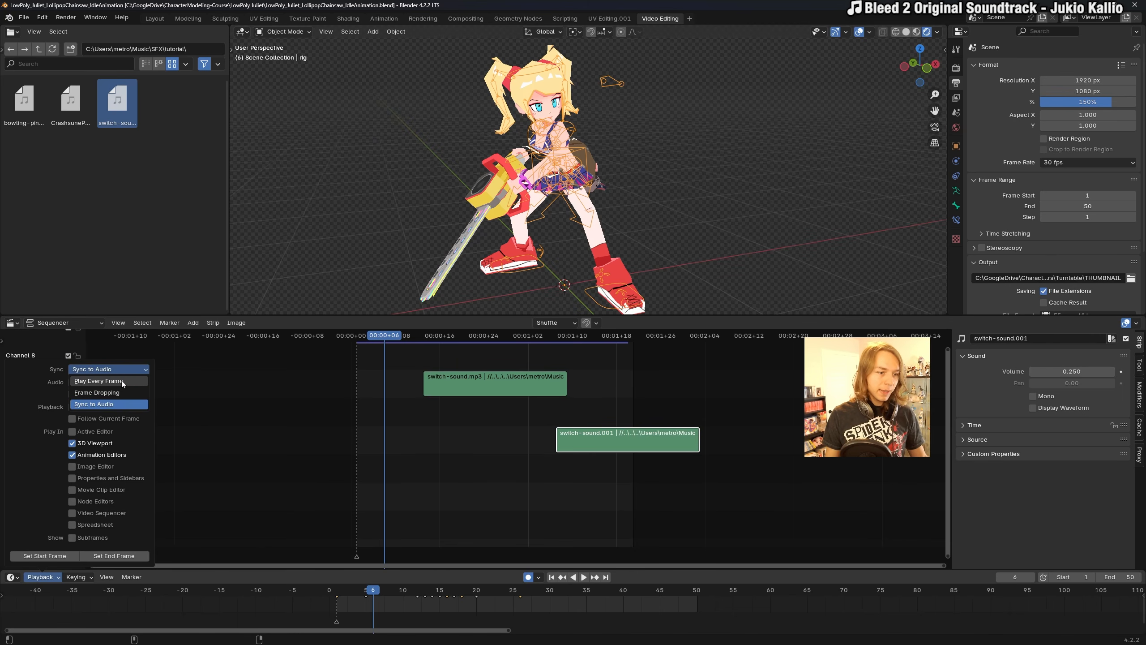
{"action": "left_click", "coordinate": [111, 405]}
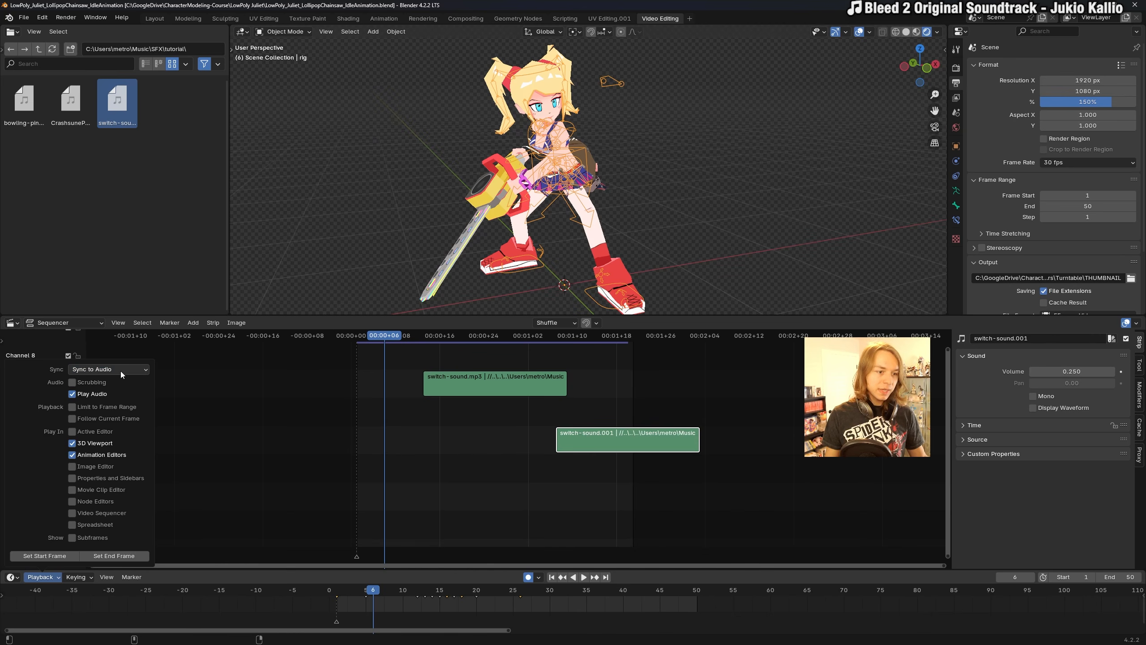
{"action": "left_click", "coordinate": [97, 382]}
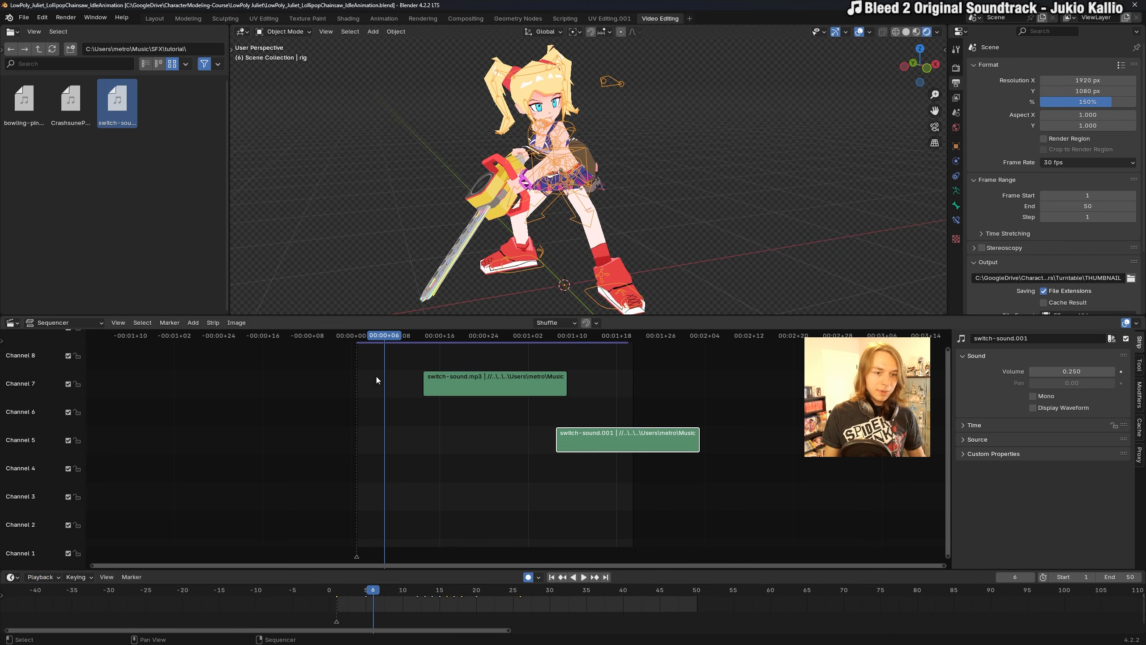
{"action": "key", "text": "space"}
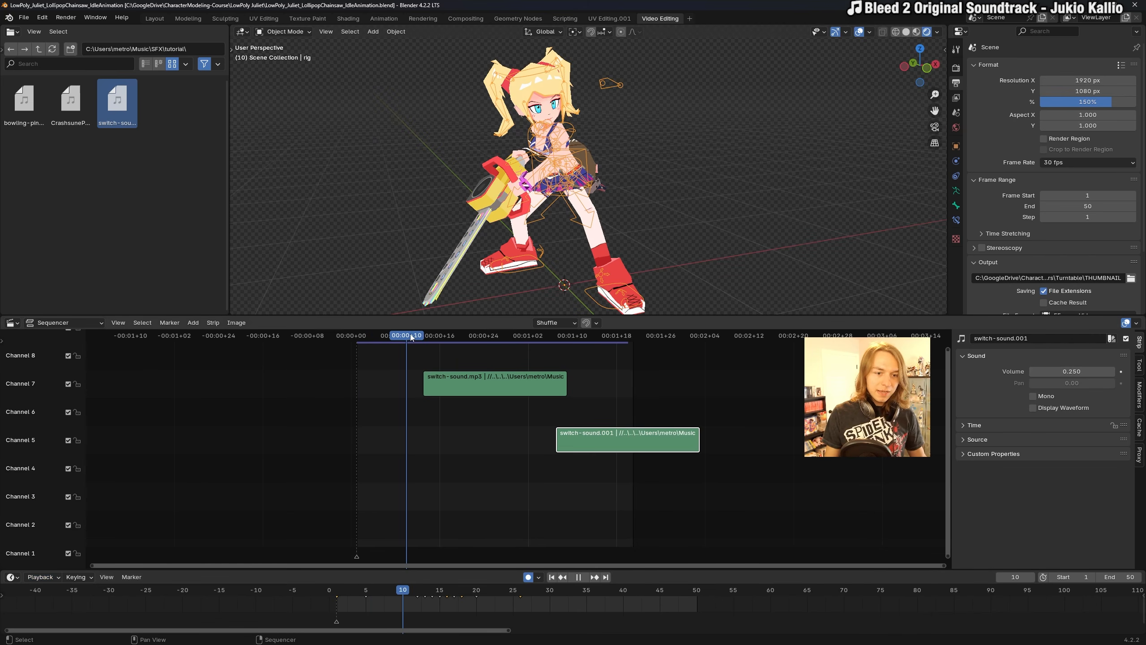
{"action": "mouse_move", "coordinate": [390, 337]}
{"action": "left_mouse_down"}
{"action": "mouse_move", "coordinate": [379, 337]}
{"action": "mouse_move", "coordinate": [467, 337]}
{"action": "mouse_move", "coordinate": [406, 338]}
{"action": "left_mouse_up"}
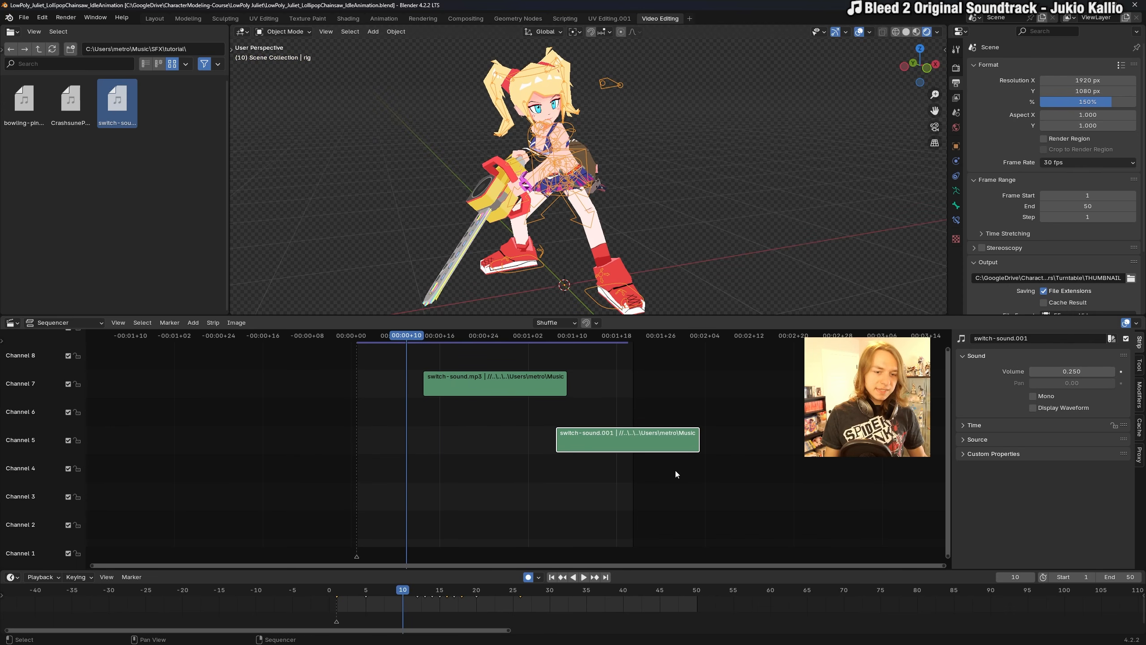
Delete both switch-sound strips and add CrashsunePodcastIntro.wav as a sound strip on channel 6 starting at frame 1.
{"action": "key", "text": "Delete"}
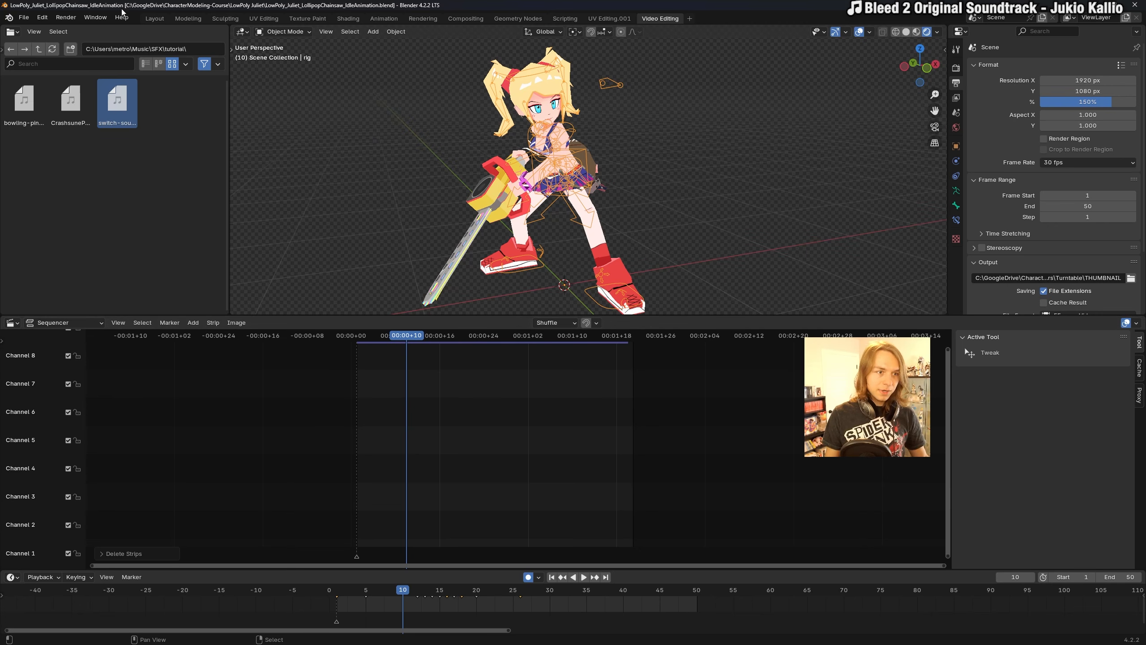
{"action": "left_click", "coordinate": [81, 121]}
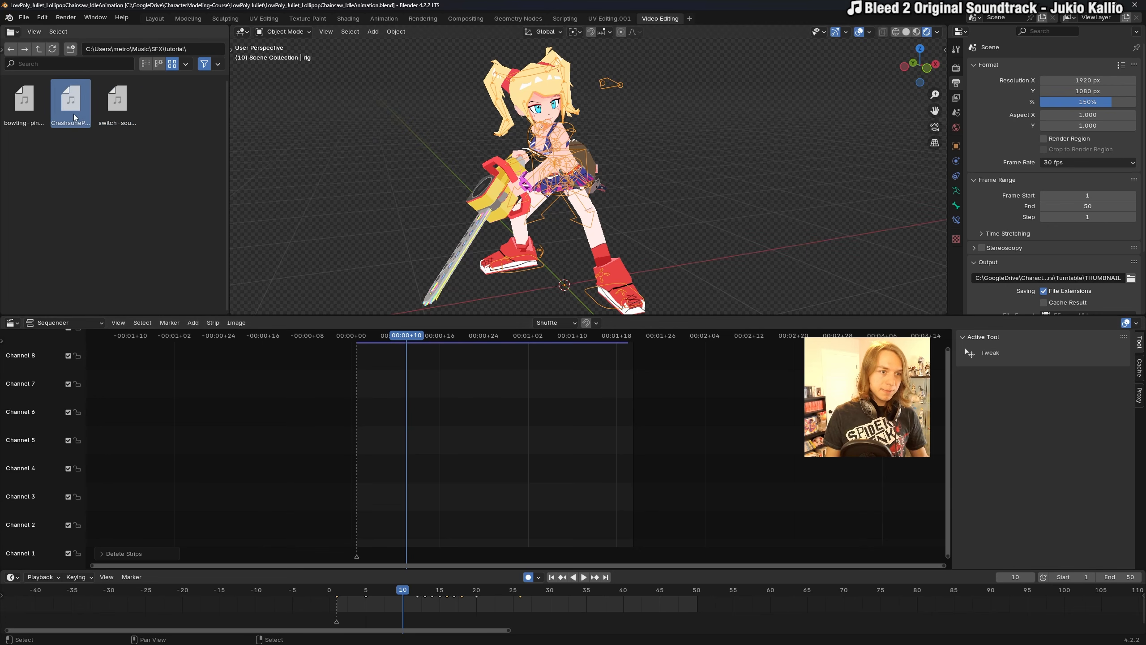
{"action": "left_click_drag", "start_coordinate": [75, 117], "coordinate": [356, 401]}
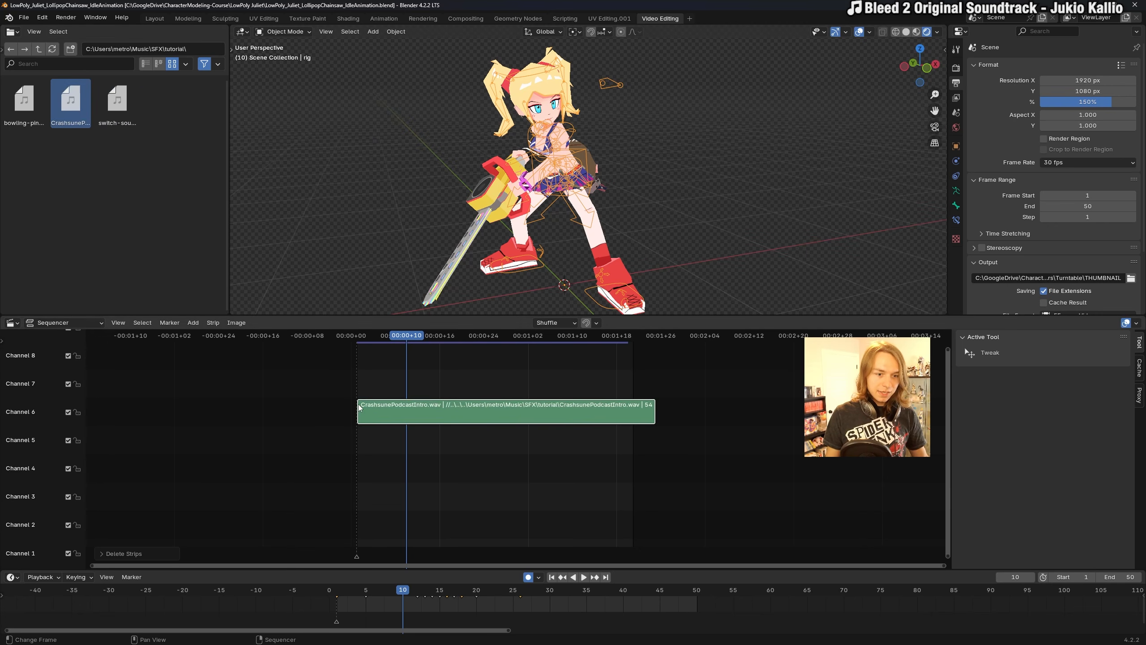
Set the volume of the CrashsunePodcastIntro.wav strip to 0.25.
{"action": "left_click", "coordinate": [1091, 372]}
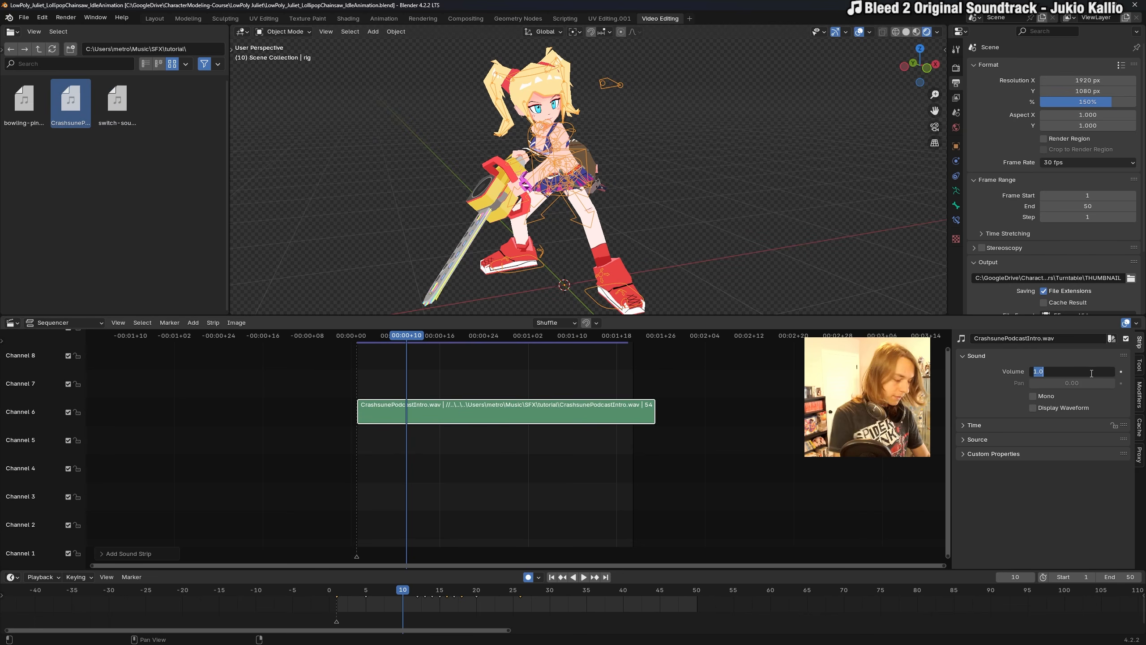
{"action": "type", "text": ".25"}
{"action": "key", "text": "Return"}
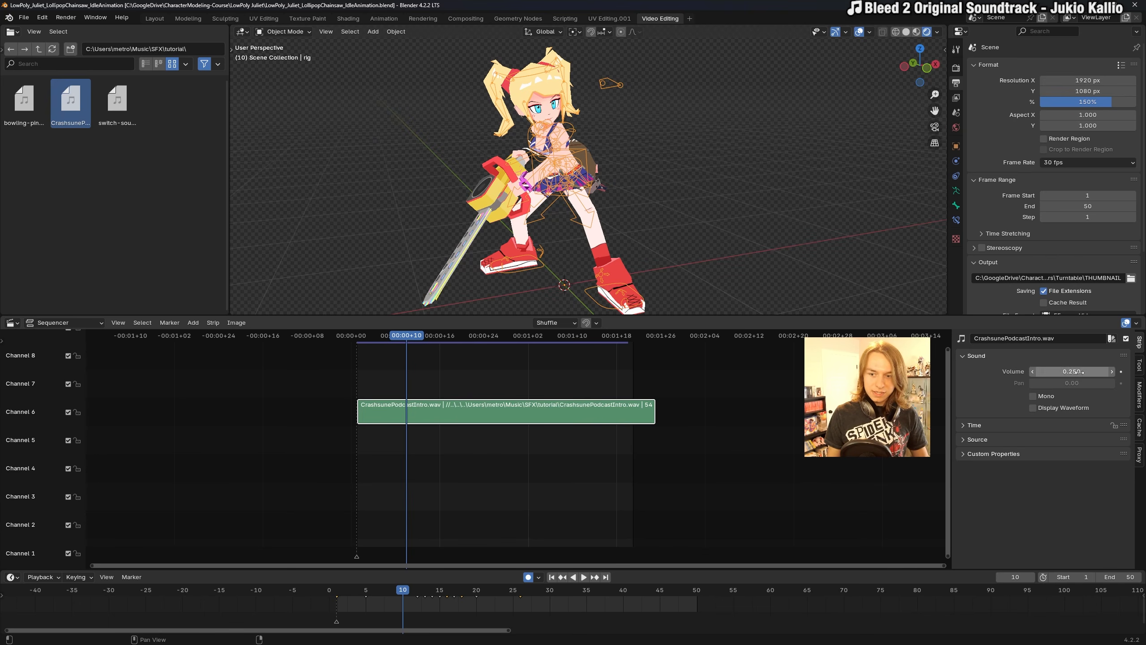
Play the animation with the CrashsunePodcastIntro.wav strip from the first frame.
{"action": "middle_click_drag", "start_coordinate": [386, 358], "coordinate": [449, 360]}
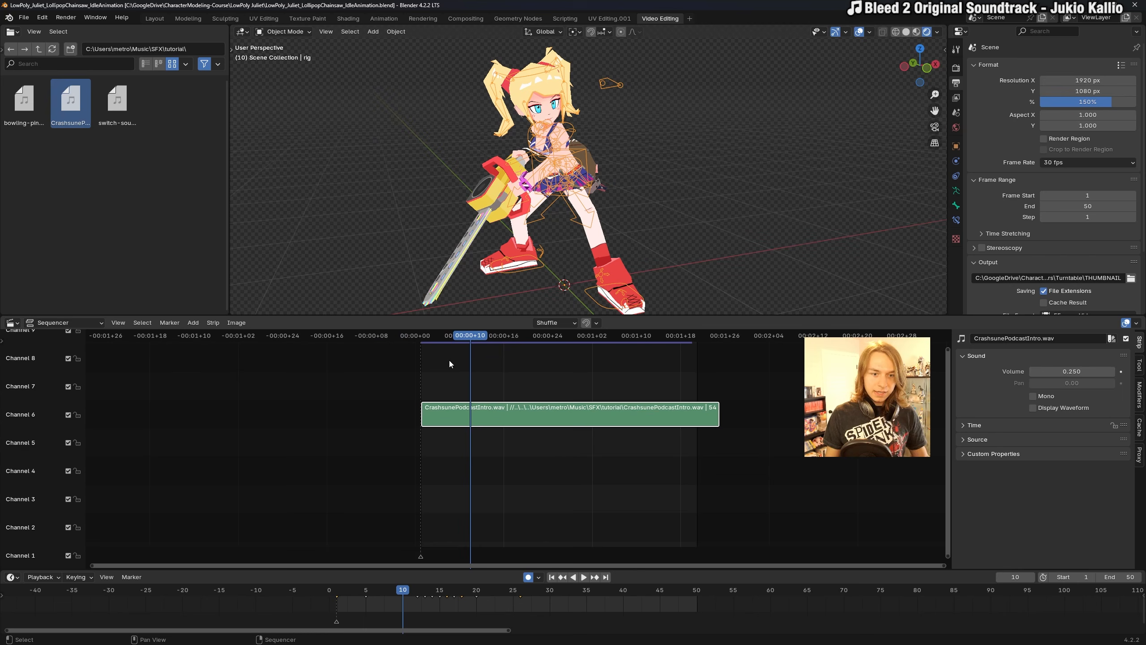
{"action": "left_click", "coordinate": [552, 577]}
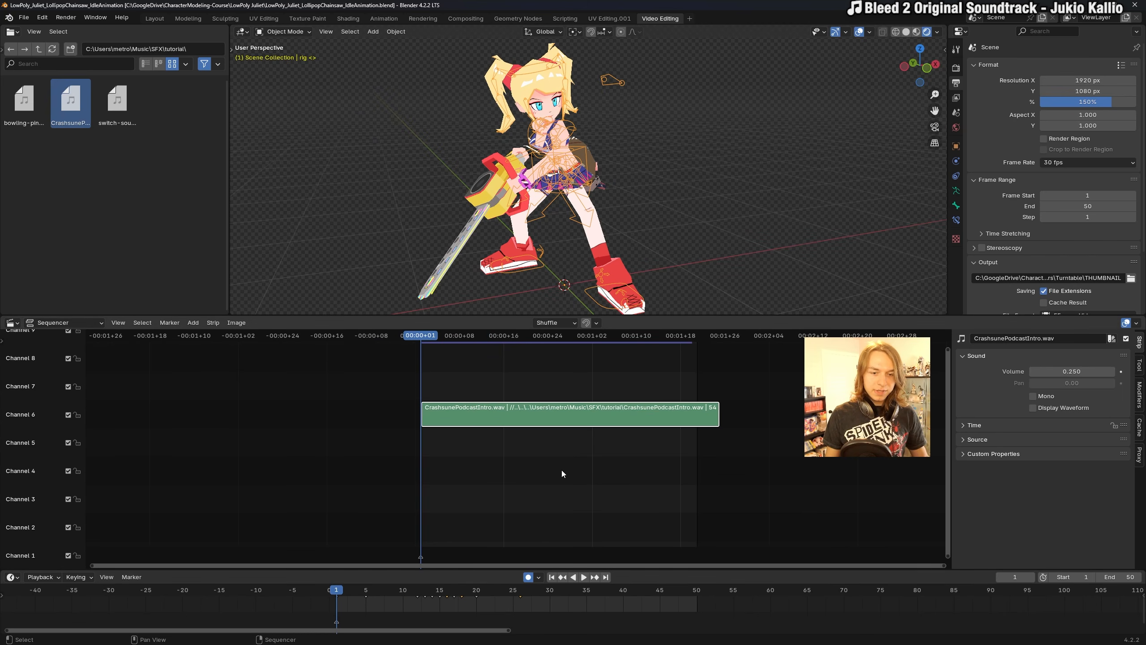
{"action": "key", "text": "space"}
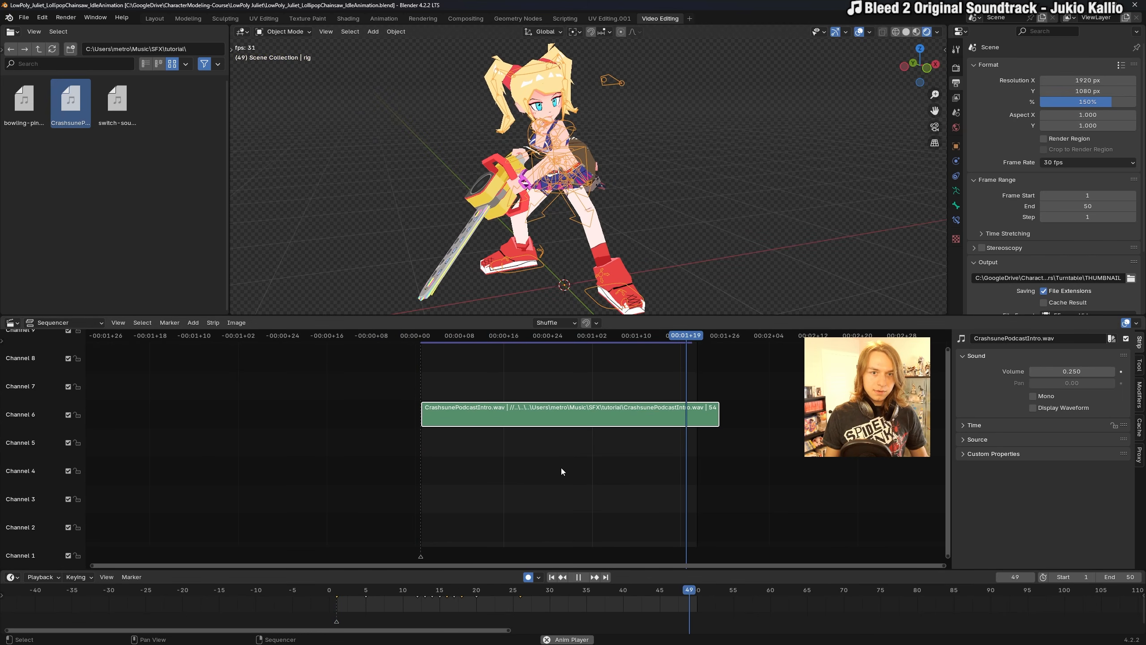
{"action": "key", "text": "space"}
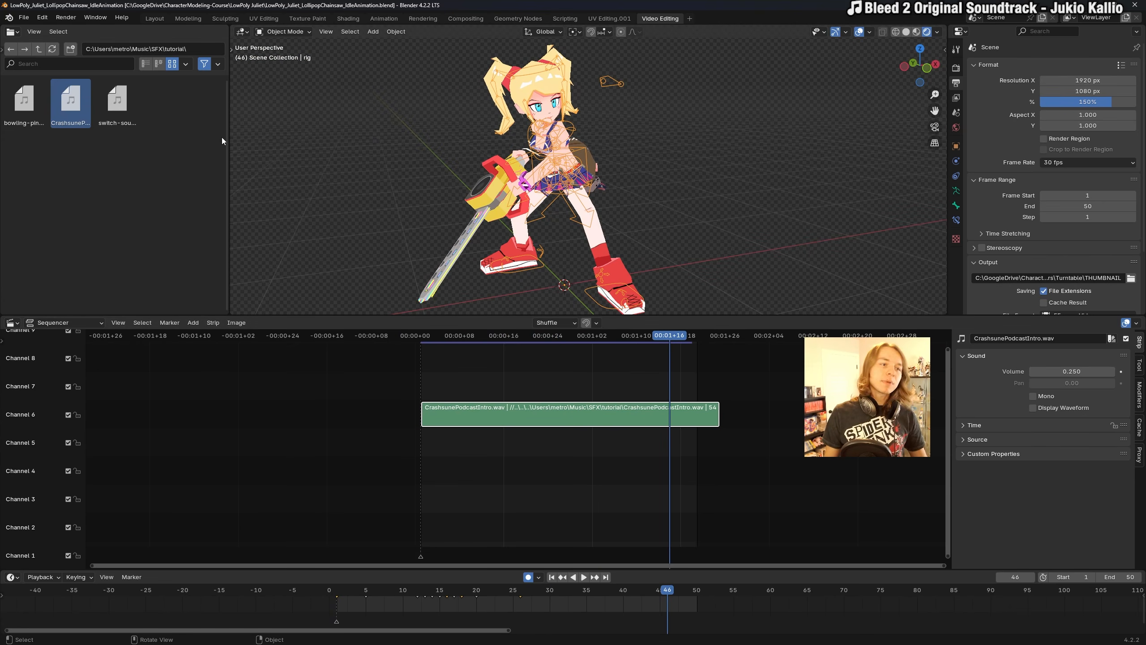
Examine the audio device options in the Sound section of the System preferences, and move the playhead to frame 11.
{"action": "left_click", "coordinate": [42, 18]}
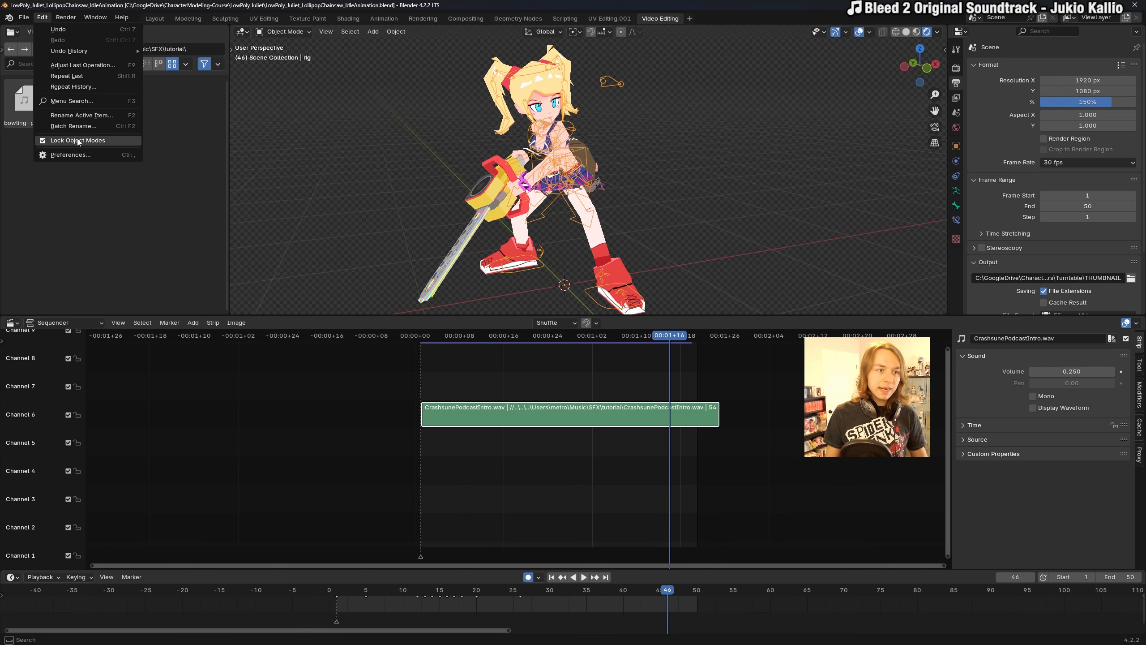
{"action": "left_click", "coordinate": [77, 154]}
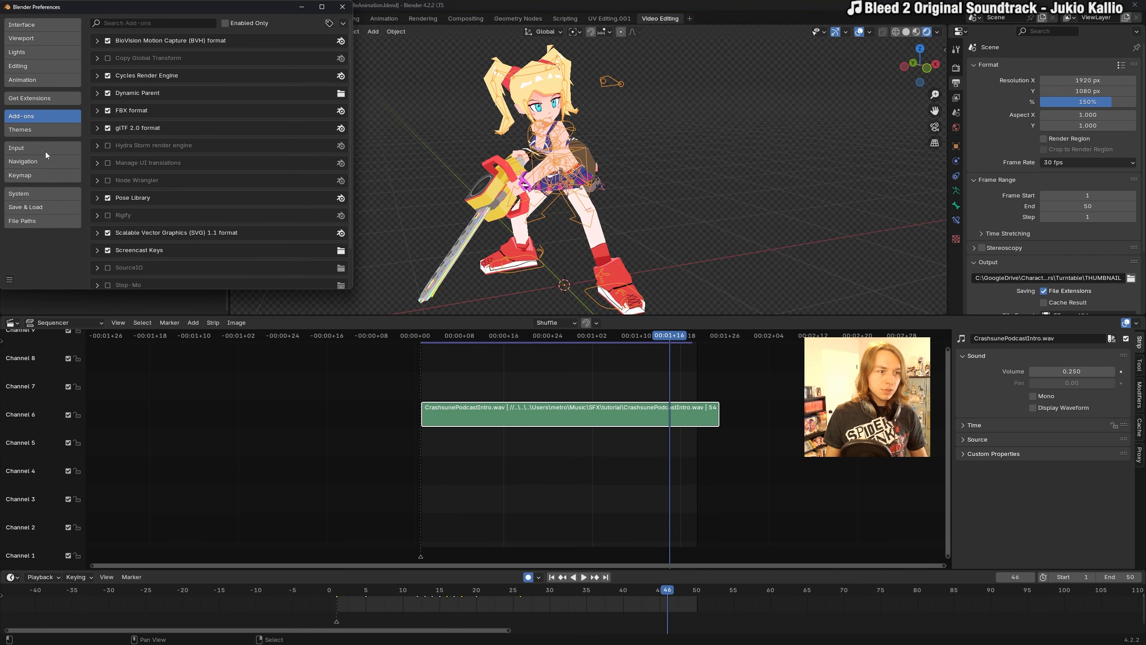
{"action": "left_click", "coordinate": [50, 192]}
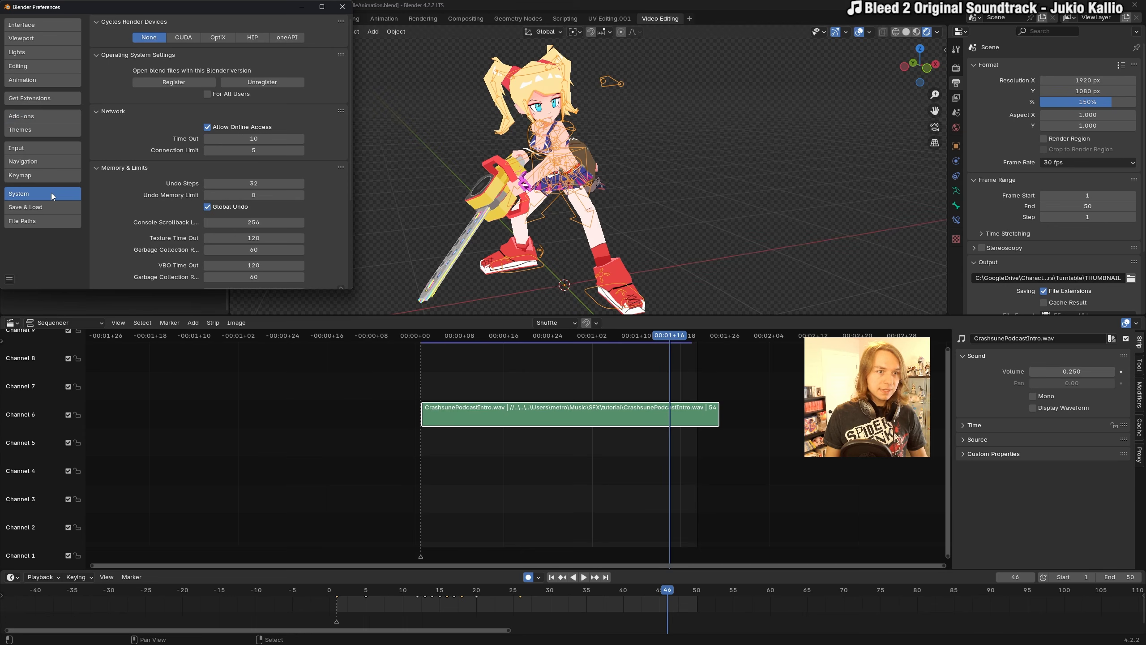
{"action": "scroll", "coordinate": [167, 133], "scroll_direction": "down", "scroll_amount": 5}
{"action": "scroll", "coordinate": [162, 141], "scroll_direction": "down", "scroll_amount": 1}
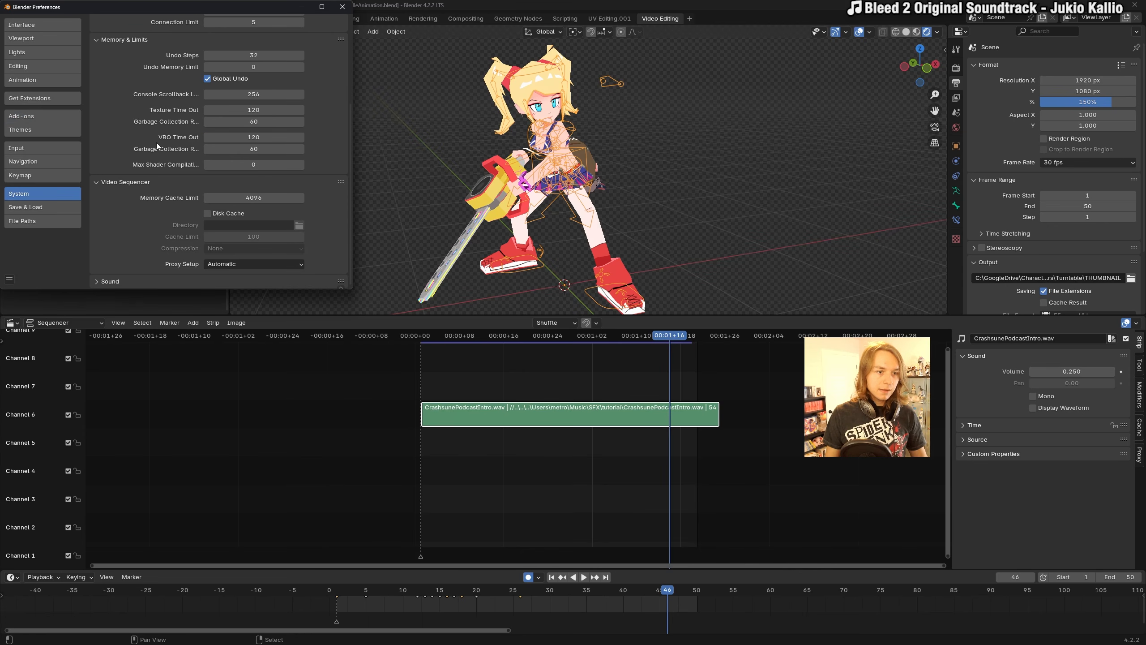
{"action": "left_click", "coordinate": [109, 281]}
{"action": "scroll", "coordinate": [145, 238], "scroll_direction": "down", "scroll_amount": 3}
{"action": "left_click", "coordinate": [239, 232]}
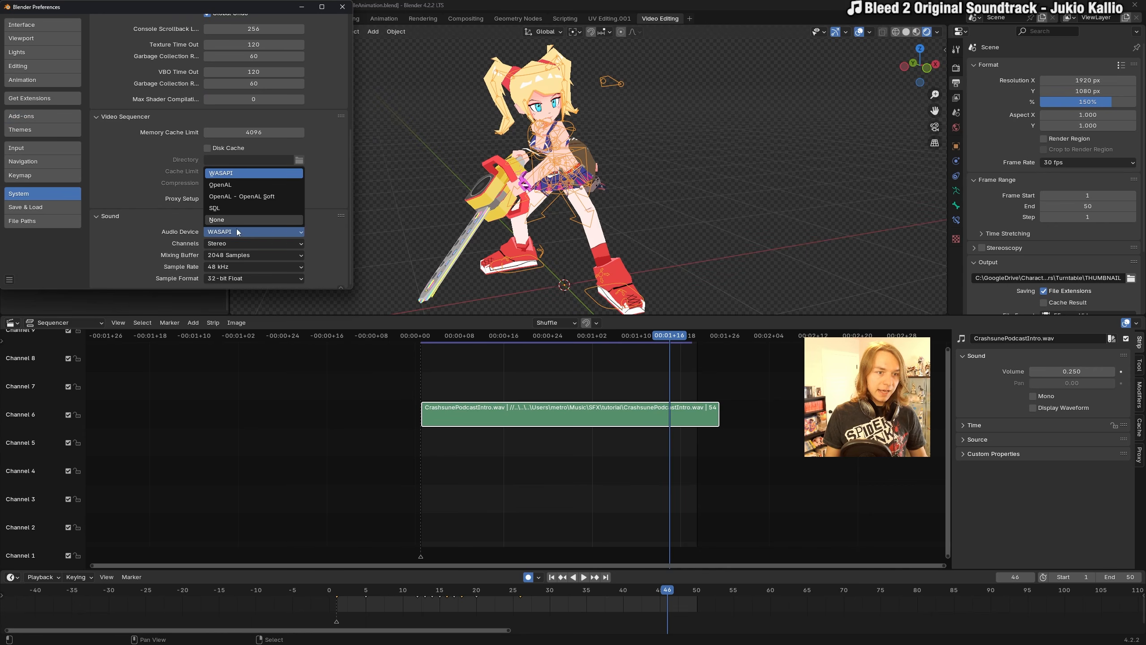
{"action": "scroll", "coordinate": [154, 237], "scroll_direction": "up", "scroll_amount": 8}
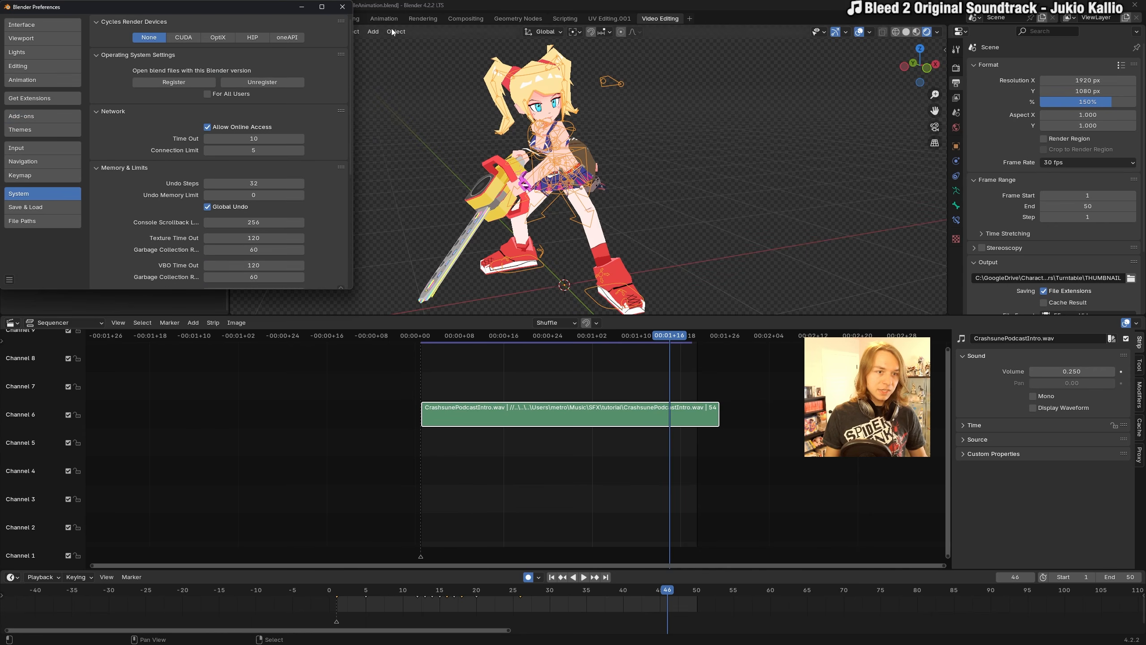
{"action": "left_click", "coordinate": [342, 6]}
{"action": "left_click_drag", "start_coordinate": [429, 336], "coordinate": [475, 336]}
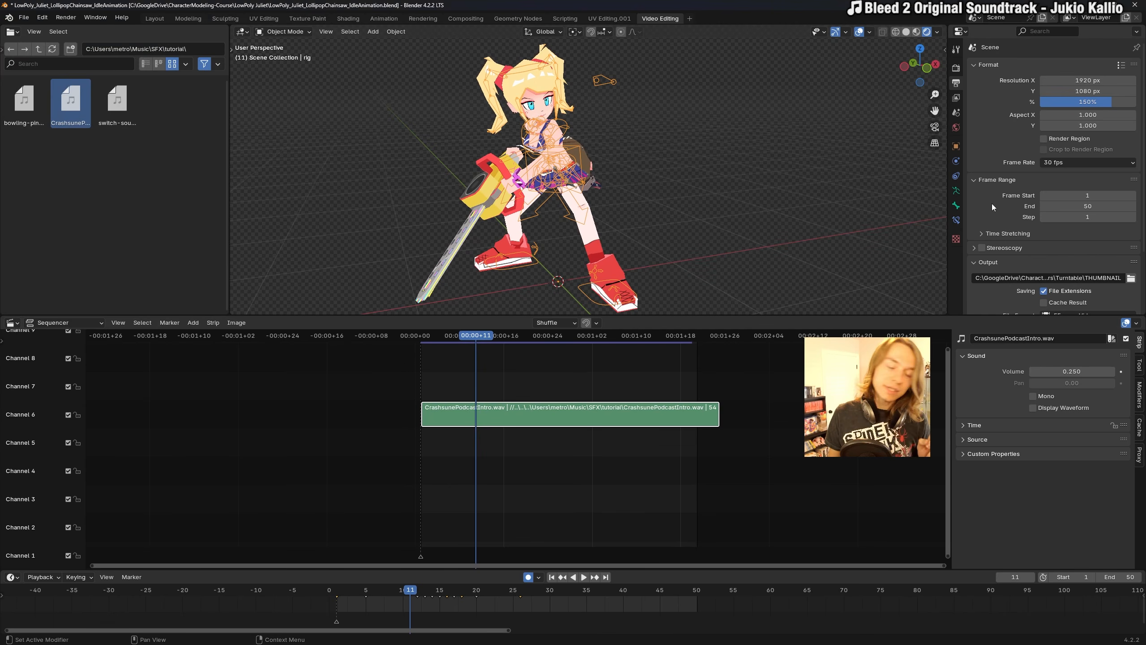
Set the audio codec of the MPEG-4 video output encoding to AAC.
{"action": "scroll", "coordinate": [993, 207], "scroll_direction": "down", "scroll_amount": 4}
{"action": "left_click", "coordinate": [1000, 282]}
{"action": "scroll", "coordinate": [1005, 280], "scroll_direction": "down", "scroll_amount": 8}
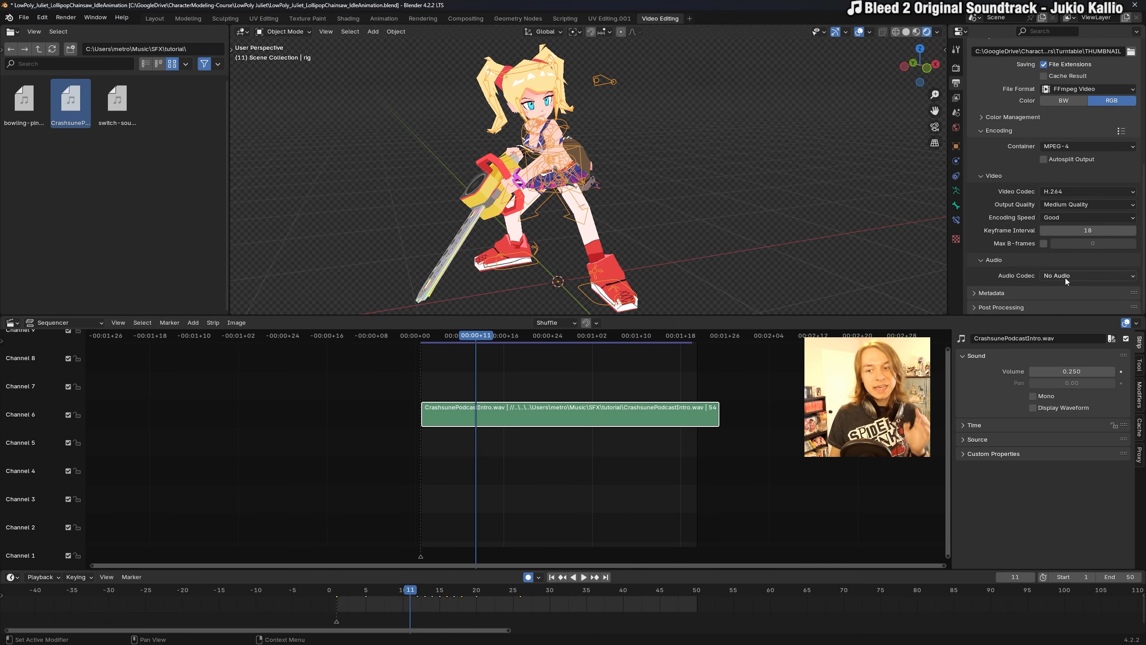
{"action": "scroll", "coordinate": [984, 262], "scroll_direction": "up", "scroll_amount": 8}
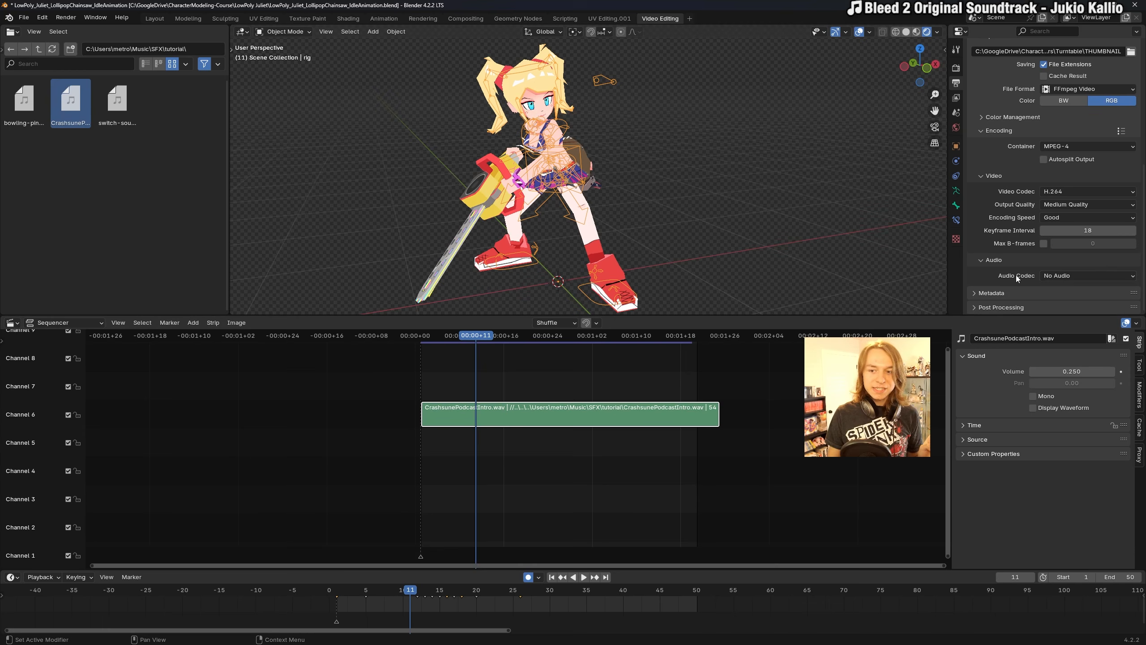
{"action": "left_click", "coordinate": [1073, 278]}
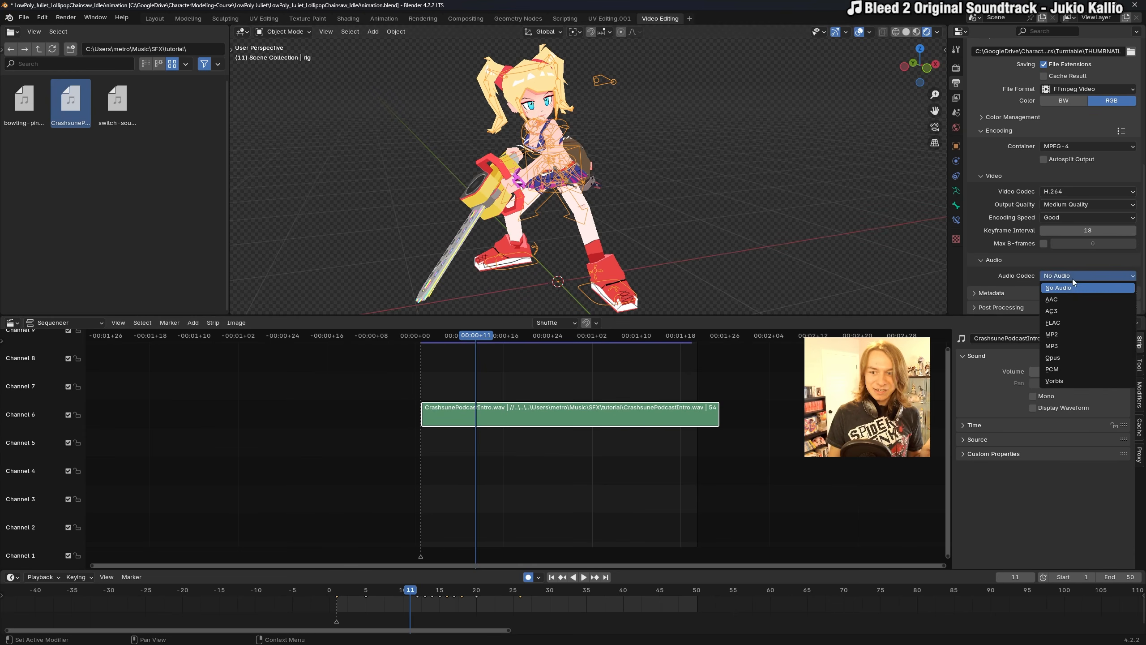
{"action": "left_click", "coordinate": [1086, 299]}
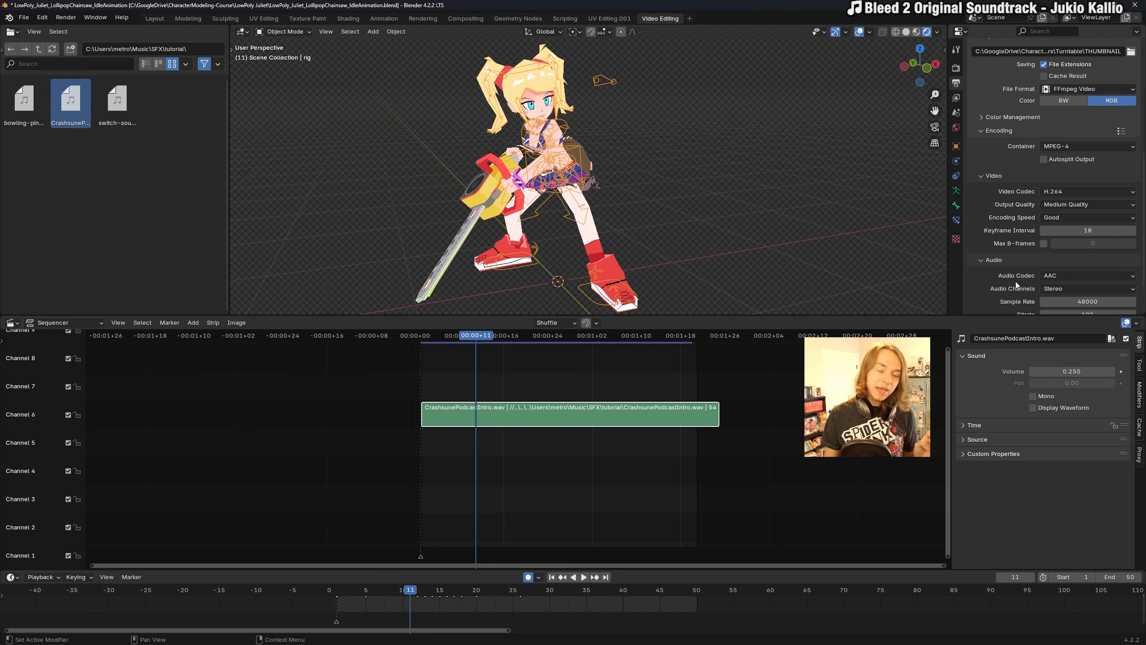
Add the Viewport Render Animation command to the Quick Favorites.
{"action": "scroll", "coordinate": [1005, 281], "scroll_direction": "down", "scroll_amount": 3}
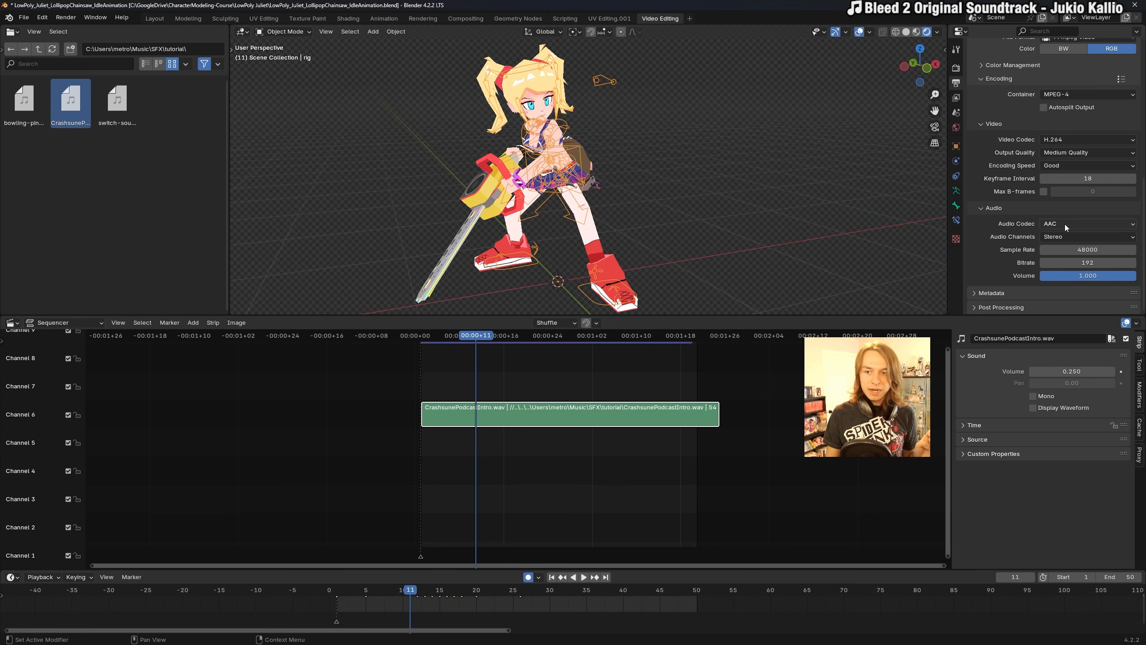
{"action": "left_click", "coordinate": [327, 32]}
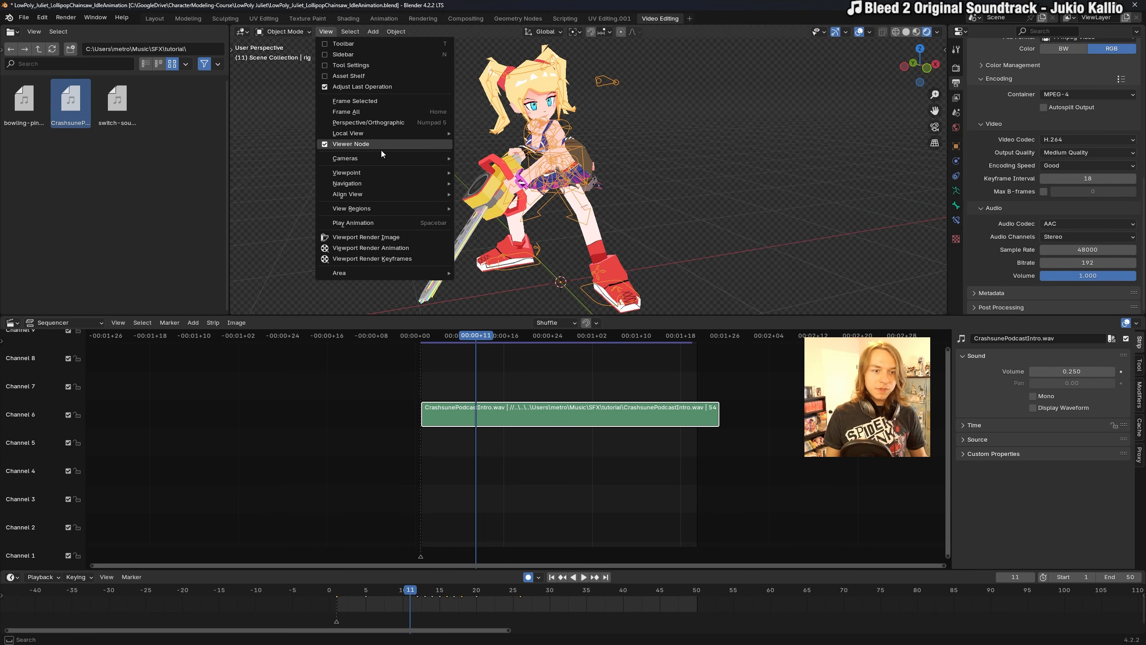
{"action": "right_click", "coordinate": [432, 252]}
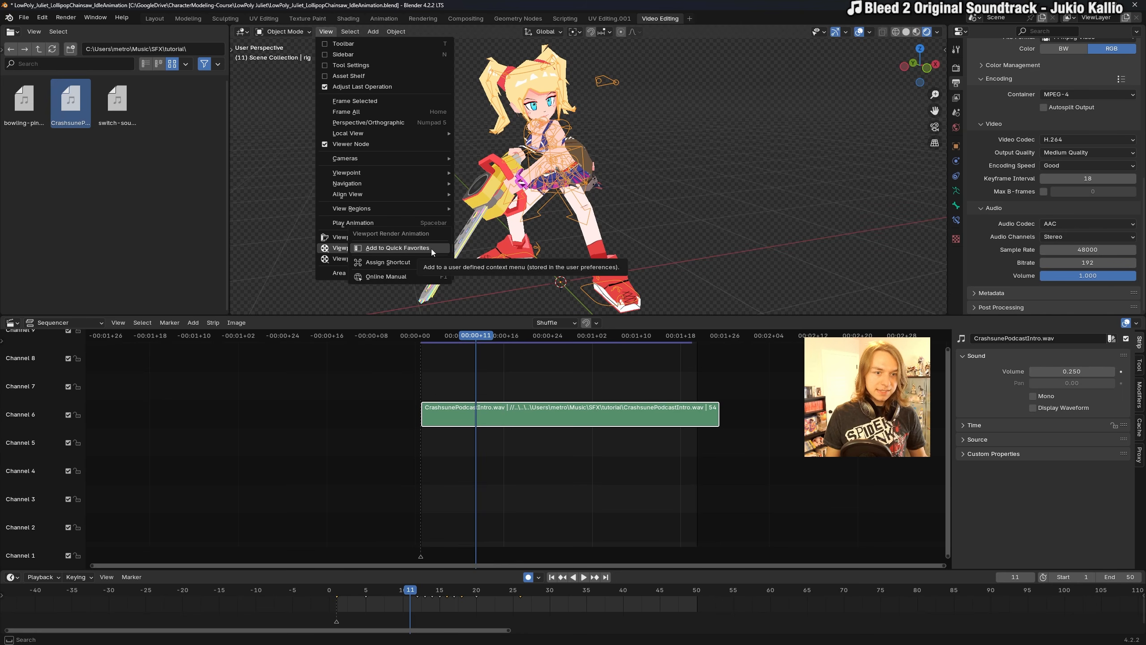
{"action": "left_click", "coordinate": [419, 248]}
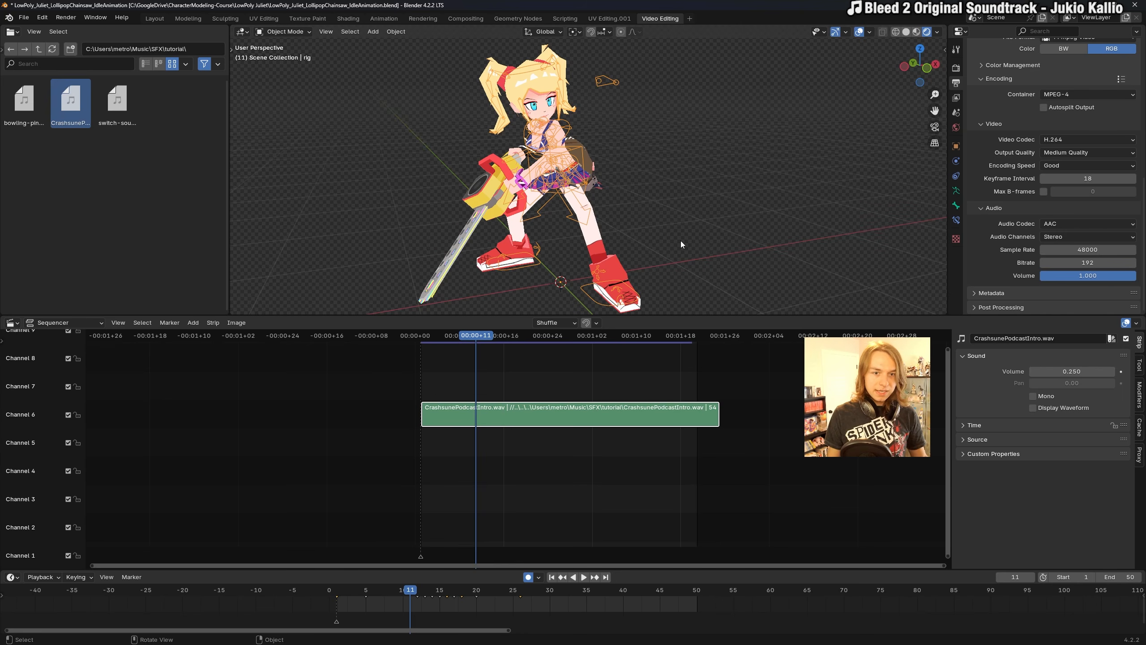
{"action": "key", "text": "q"}
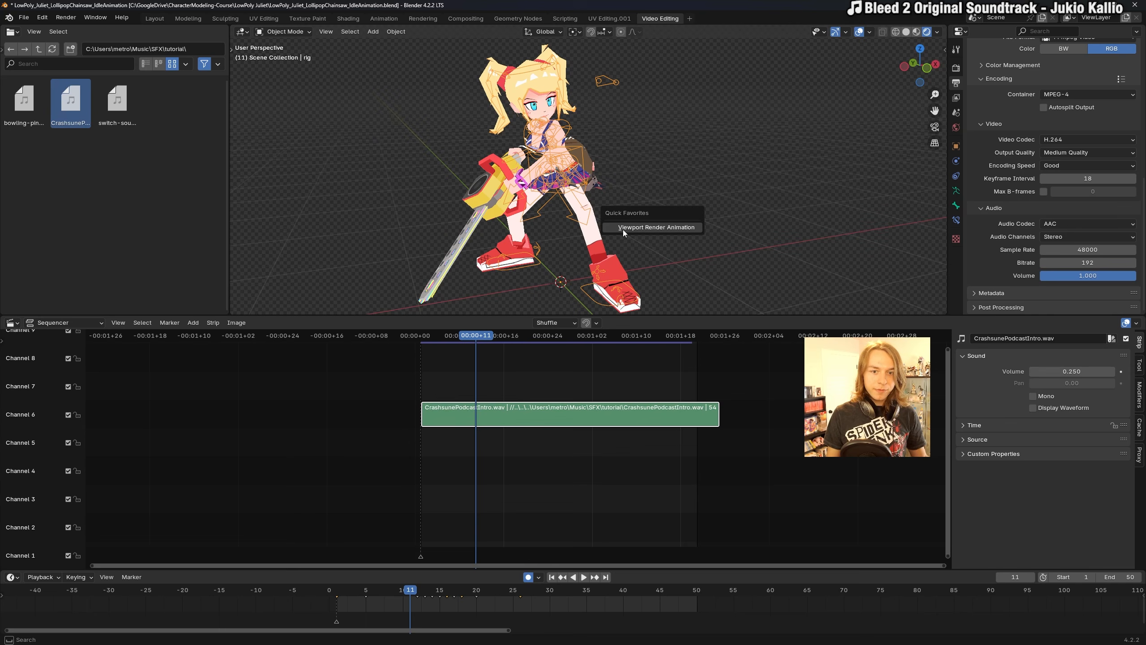
{"action": "key", "text": "q"}
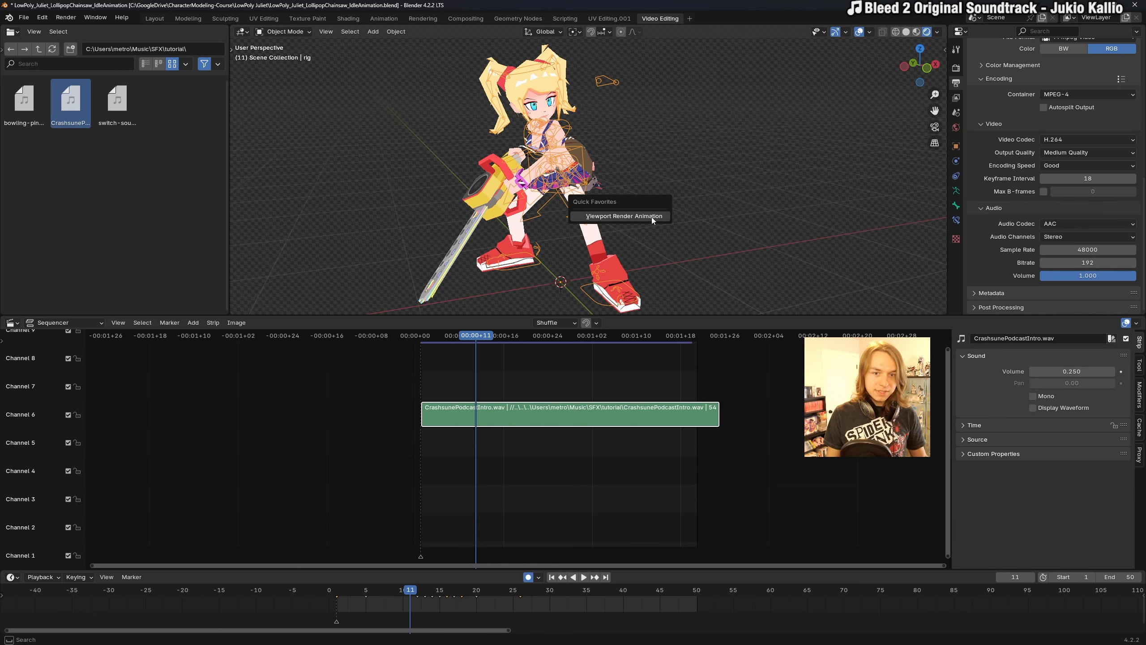
{"action": "left_click", "coordinate": [652, 217]}
{"action": "key", "text": "Escape"}
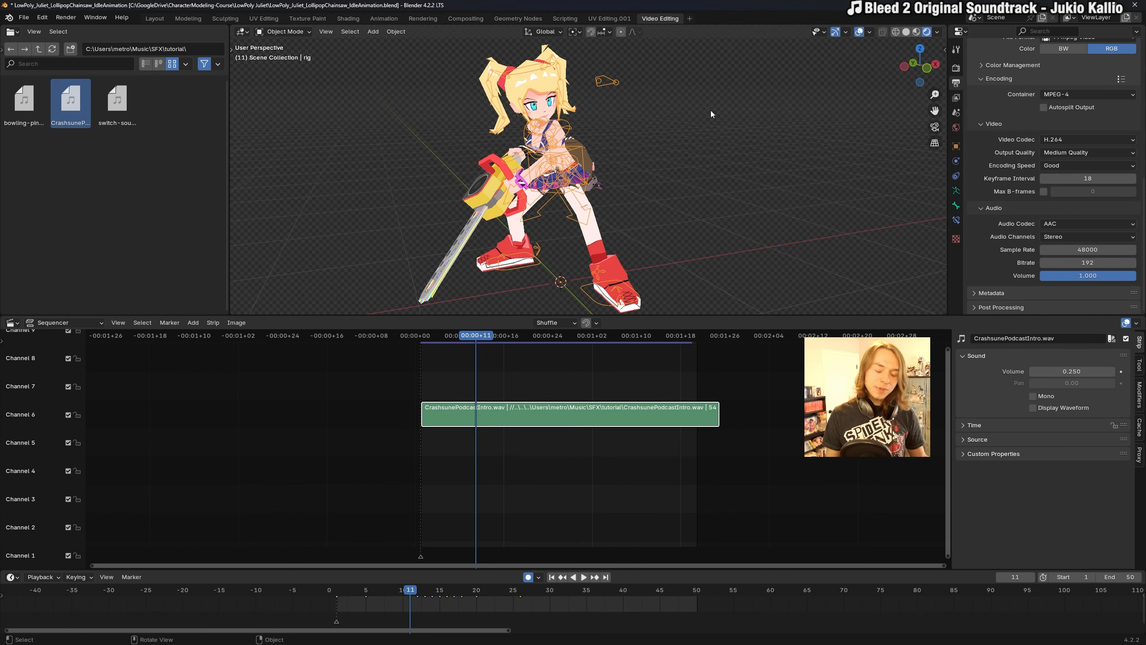
Hide the viewport overlays and gizmos, and render the animation with Viewport Render Animation from the Quick Favorites.
{"action": "left_click", "coordinate": [859, 31]}
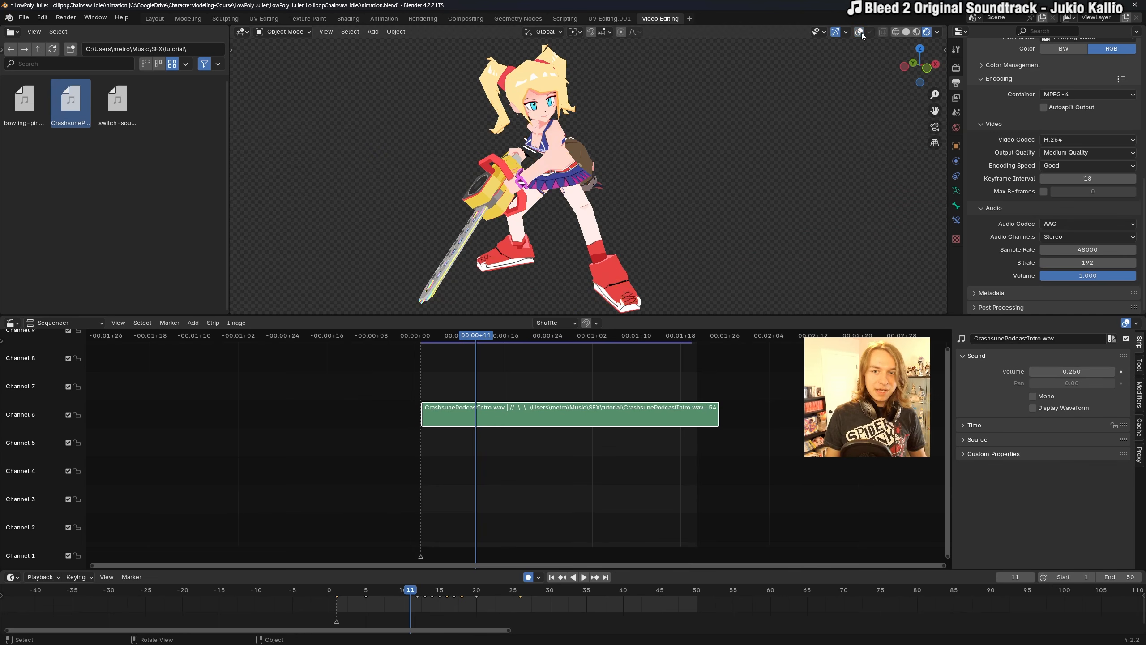
{"action": "left_click", "coordinate": [835, 32]}
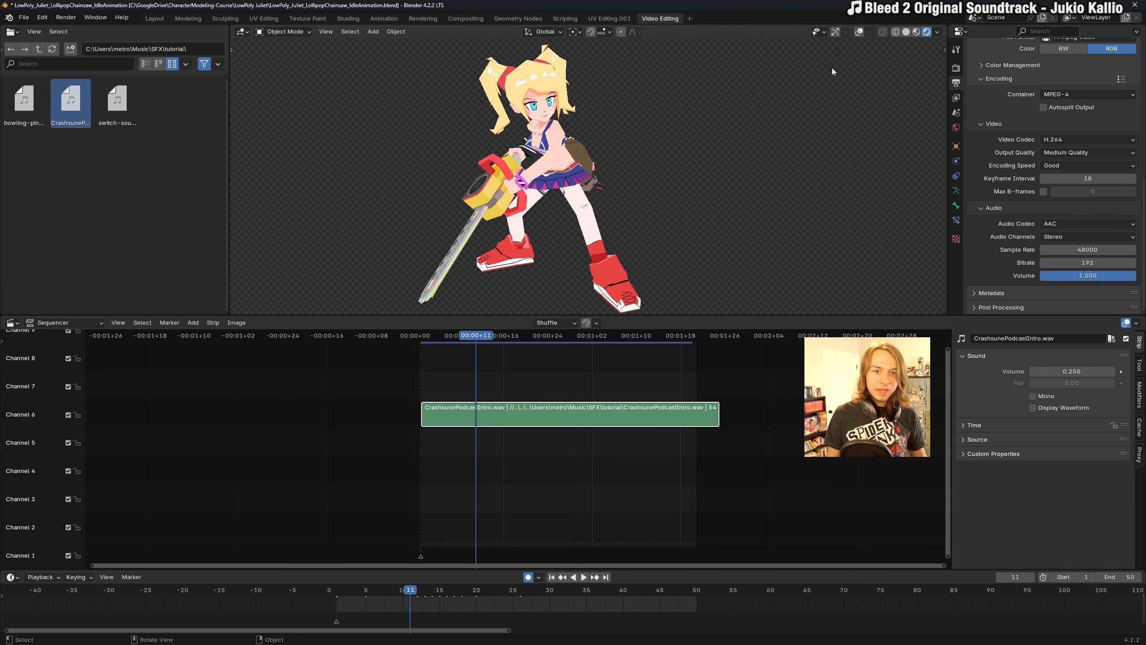
{"action": "key", "text": "q"}
{"action": "left_click", "coordinate": [705, 137]}
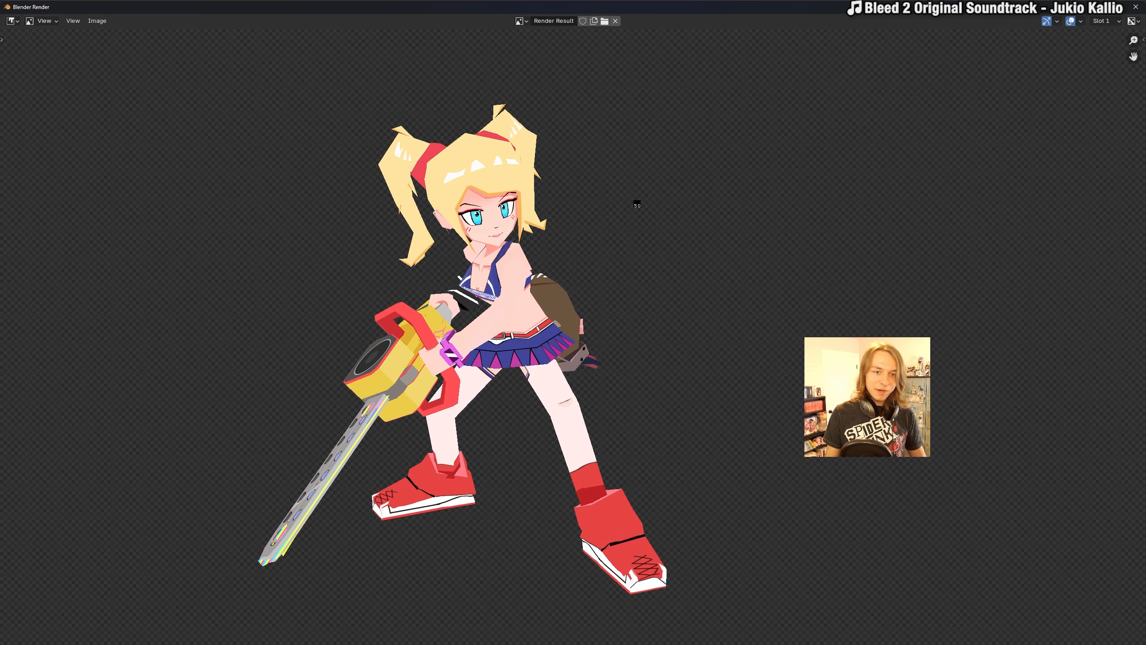
{"action": "key", "text": "Escape"}
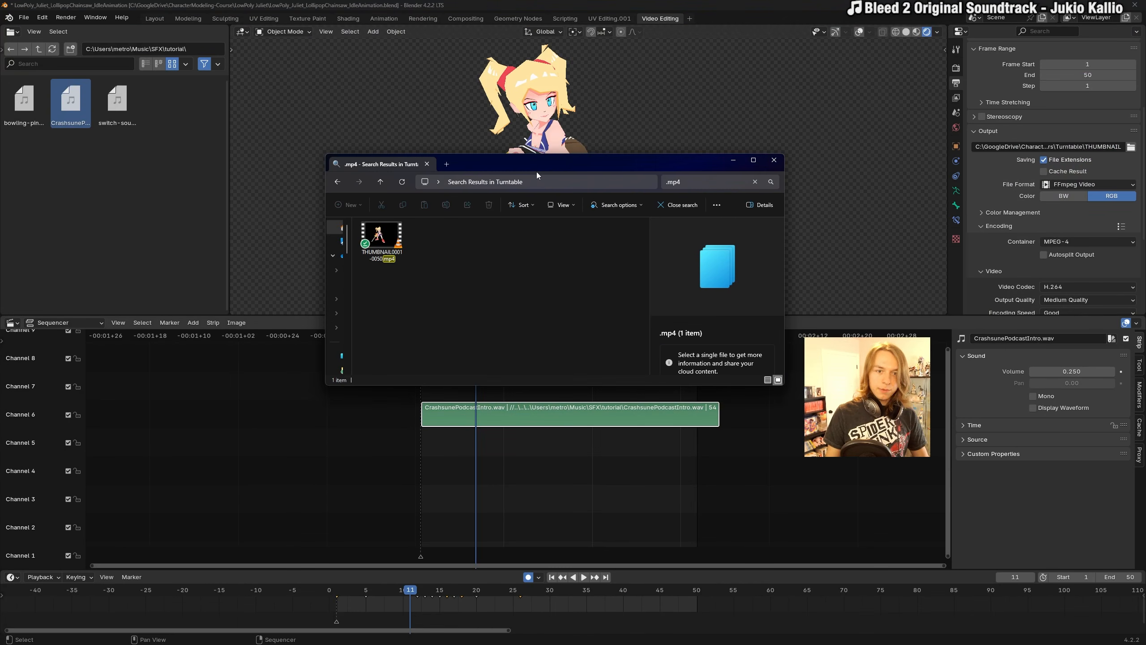
Play the rendered THUMBNAIL0001-0050.mp4 from the Turntable folder in VLC media player, and close the player.
{"action": "left_click_drag", "start_coordinate": [536, 168], "coordinate": [612, 215]}
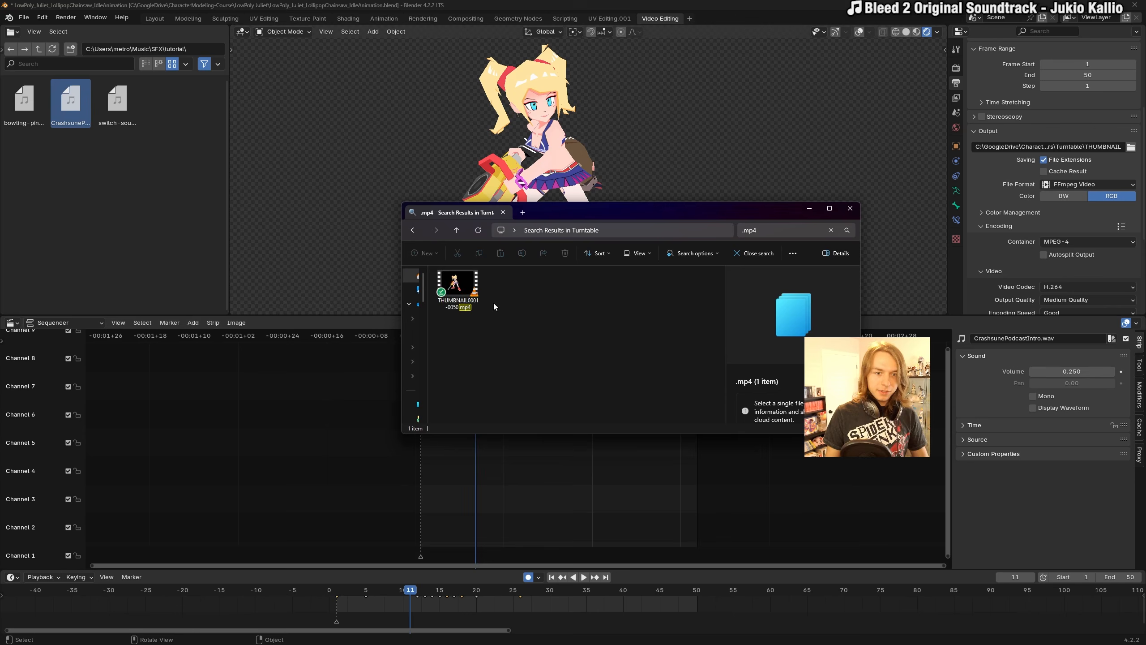
{"action": "double_click", "coordinate": [457, 284]}
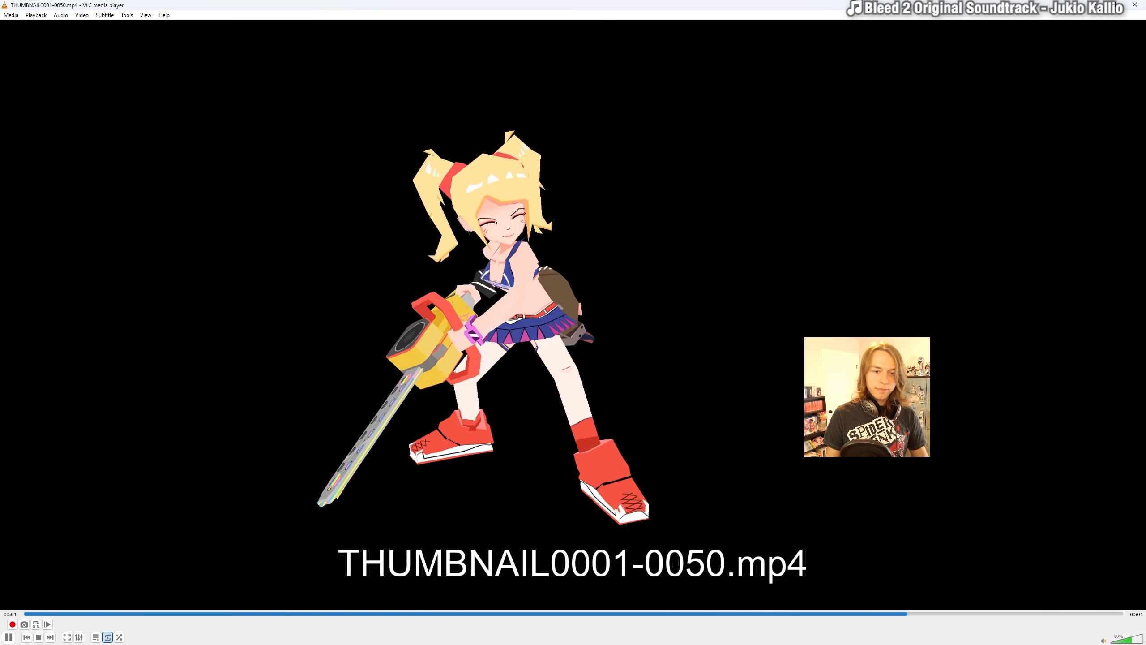
{"action": "key", "text": "space"}
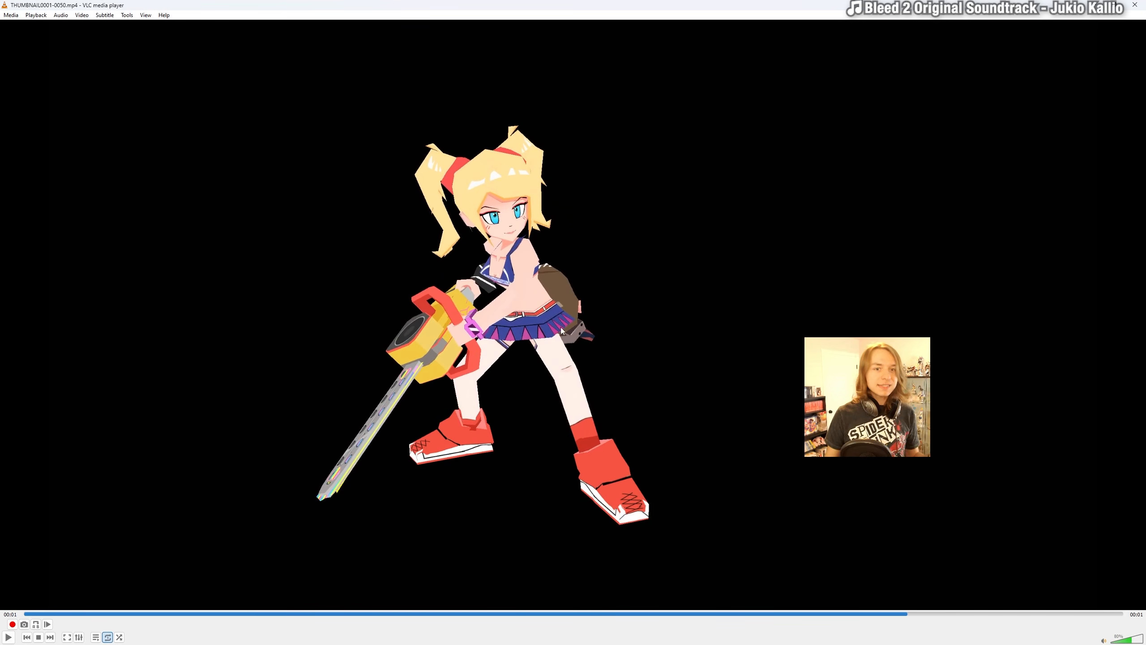
{"action": "left_click", "coordinate": [1135, 5]}
{"action": "left_click", "coordinate": [804, 204]}
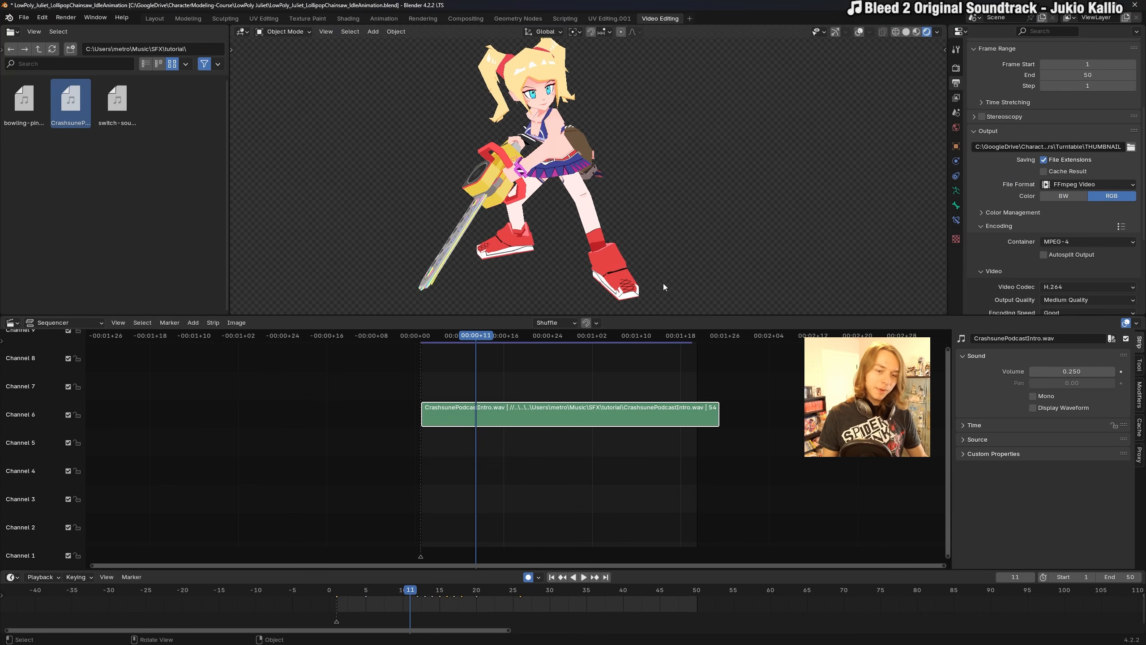
Delete the CrashsunePodcastIntro.wav strip from channel 6 of the sequencer.
{"action": "key", "text": "Delete"}
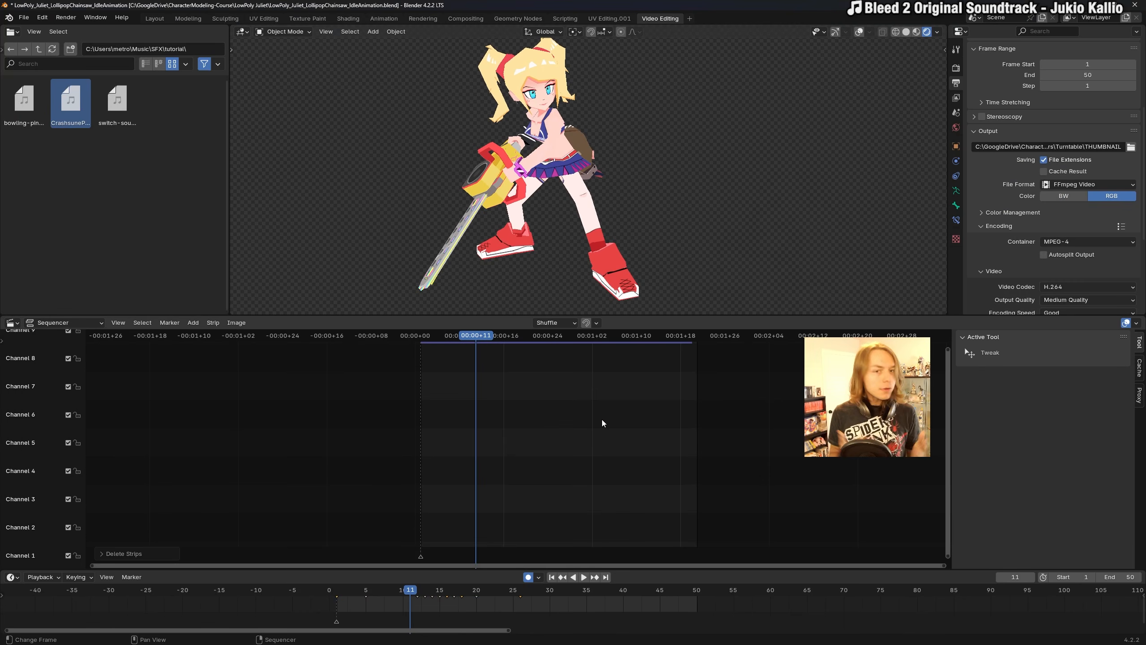
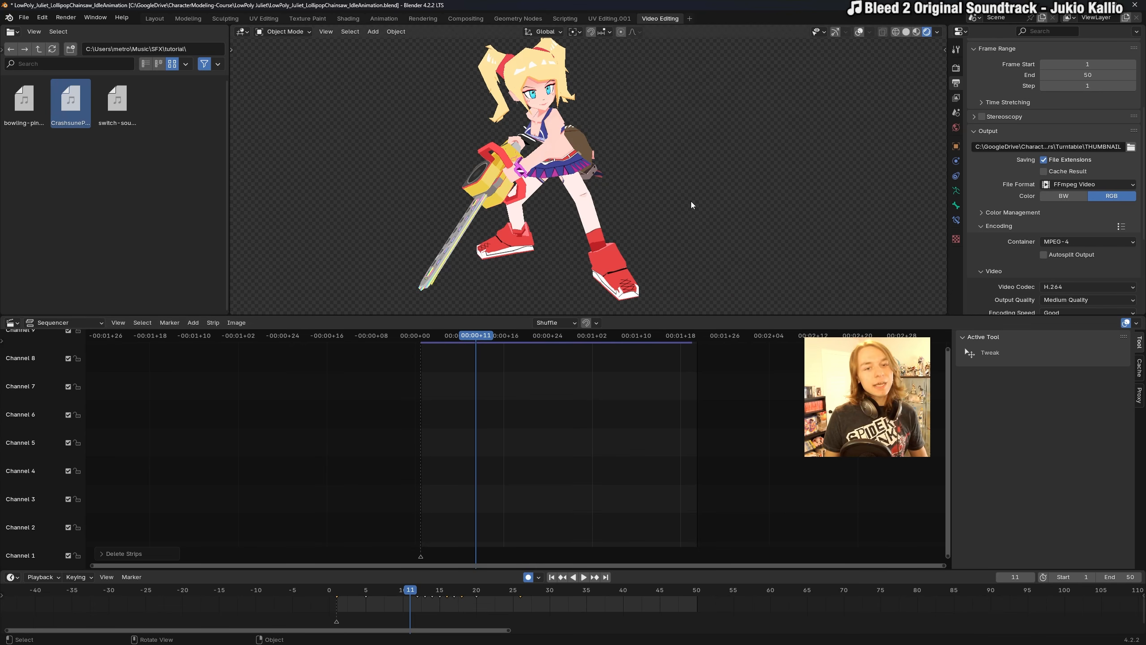
Show the viewport overlays again and enlarge the 3D viewport by shrinking the sequencer area.
{"action": "middle_click_drag", "start_coordinate": [691, 204], "coordinate": [691, 205]}
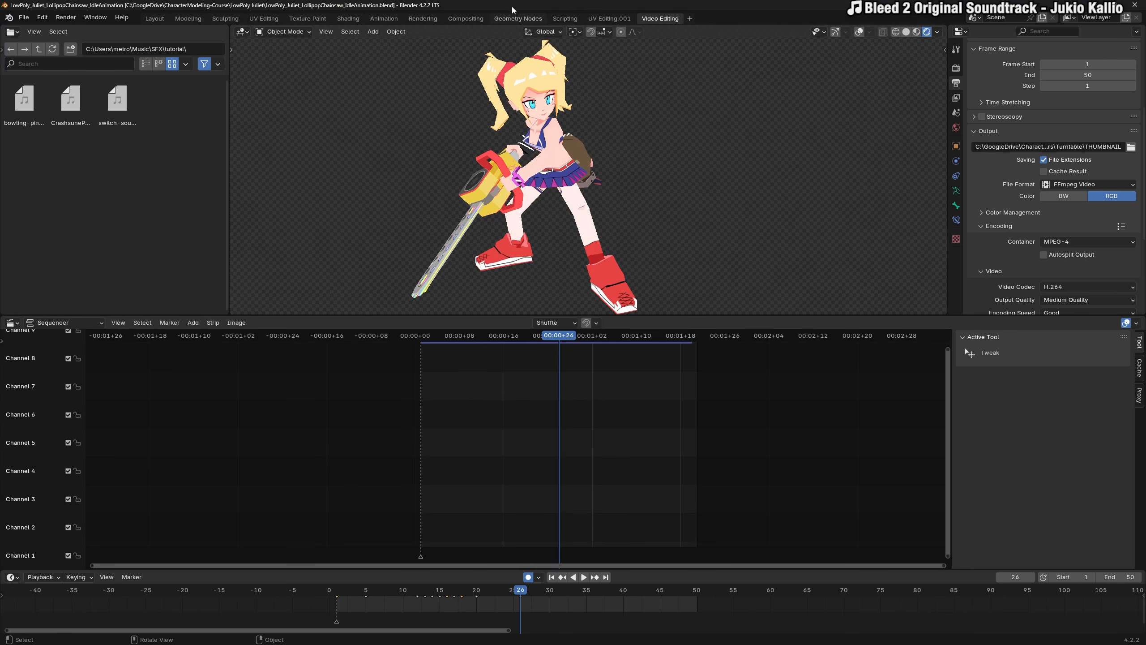
{"action": "middle_click_drag", "start_coordinate": [595, 171], "coordinate": [618, 164]}
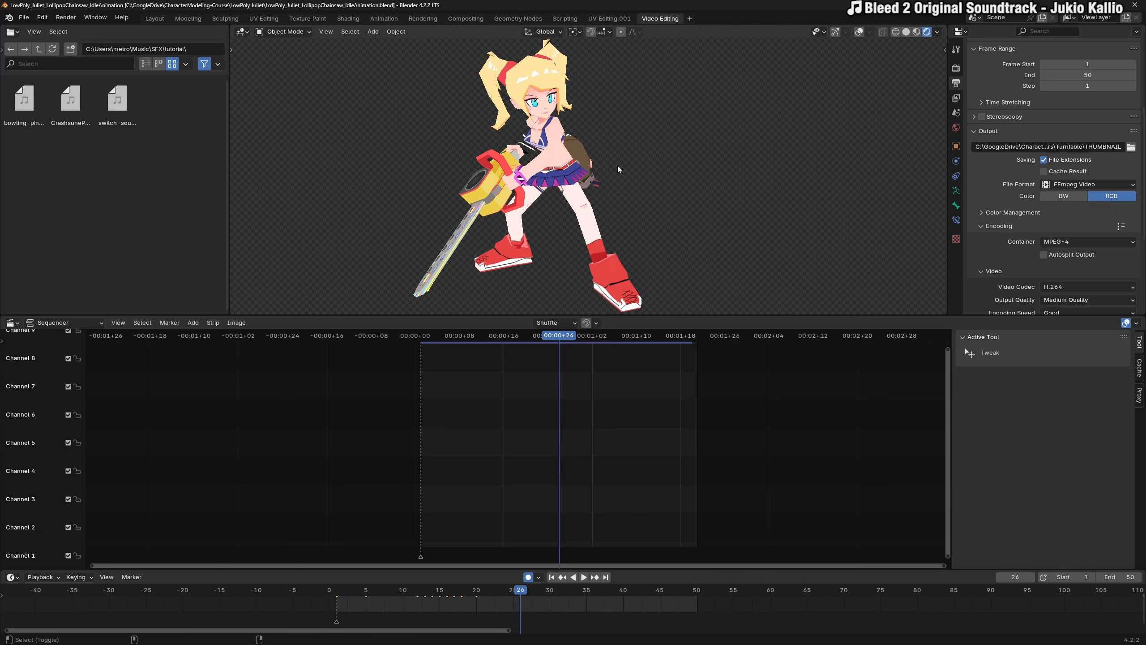
{"action": "key", "text": "alt+shift+z"}
{"action": "left_click_drag", "start_coordinate": [659, 314], "coordinate": [655, 458]}
{"action": "scroll", "coordinate": [557, 170], "scroll_direction": "up", "scroll_amount": 6}
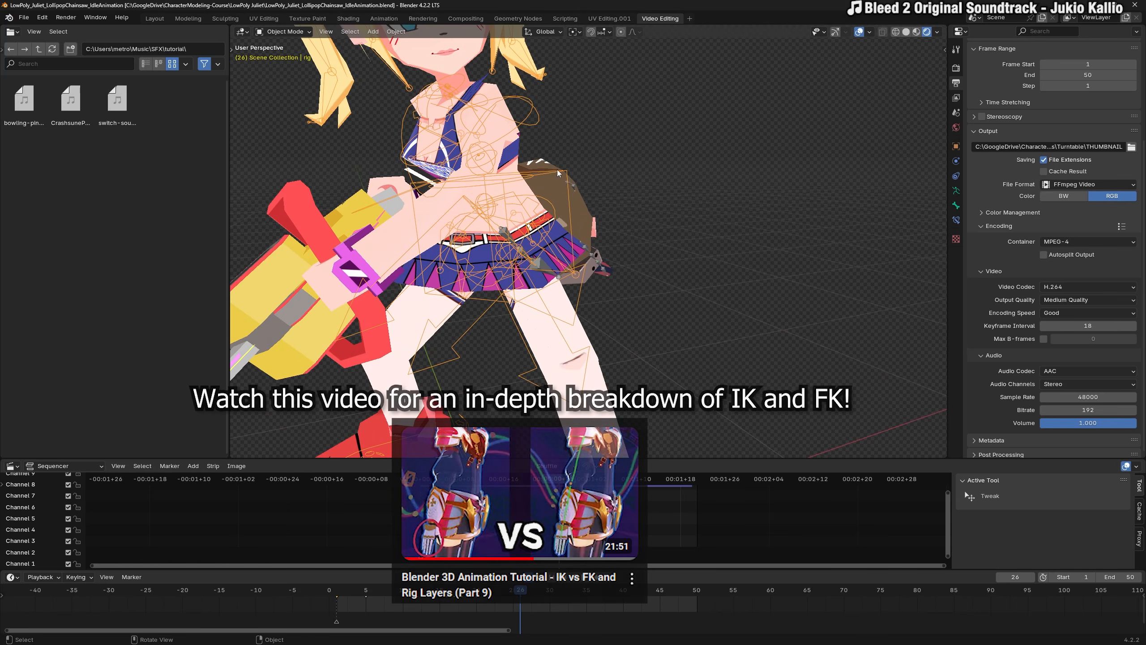
Put the rig in Pose Mode, select the hand_ik.R control, and show its transform and rig properties.
{"action": "key", "text": "ctrl+Tab"}
{"action": "scroll", "coordinate": [560, 173], "scroll_direction": "down", "scroll_amount": 6}
{"action": "middle_click_drag", "start_coordinate": [560, 180], "coordinate": [586, 204]}
{"action": "scroll", "coordinate": [537, 229], "scroll_direction": "up", "scroll_amount": 3}
{"action": "left_click", "coordinate": [537, 229]}
{"action": "scroll", "coordinate": [536, 229], "scroll_direction": "up", "scroll_amount": 3}
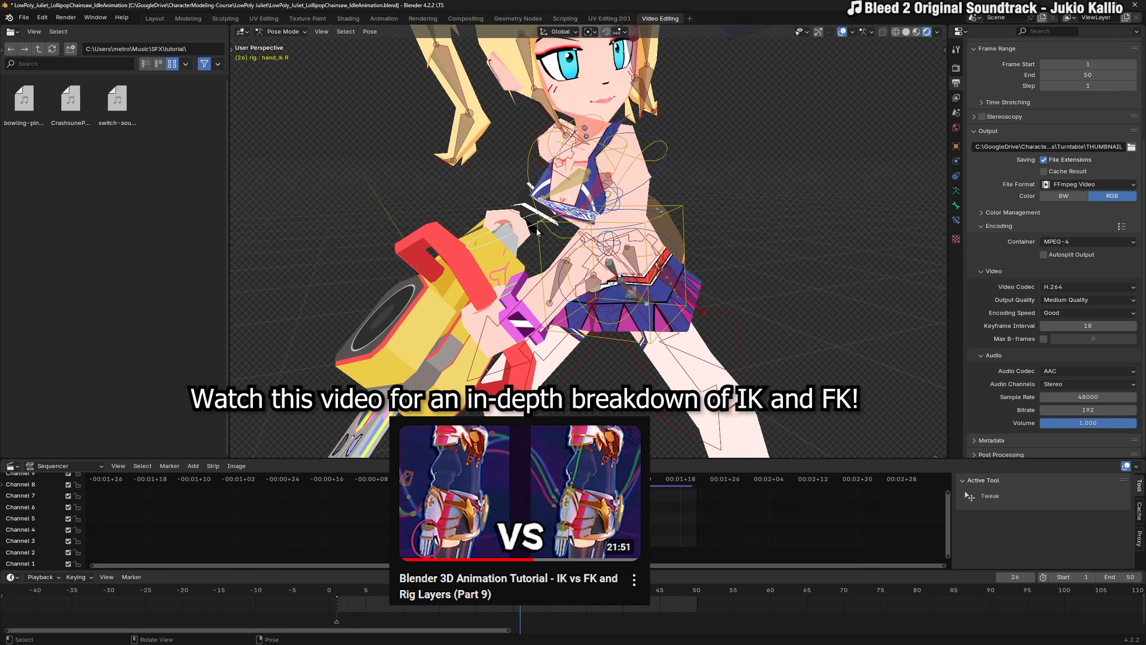
{"action": "key", "text": "n"}
{"action": "scroll", "coordinate": [535, 240], "scroll_direction": "down", "scroll_amount": 4}
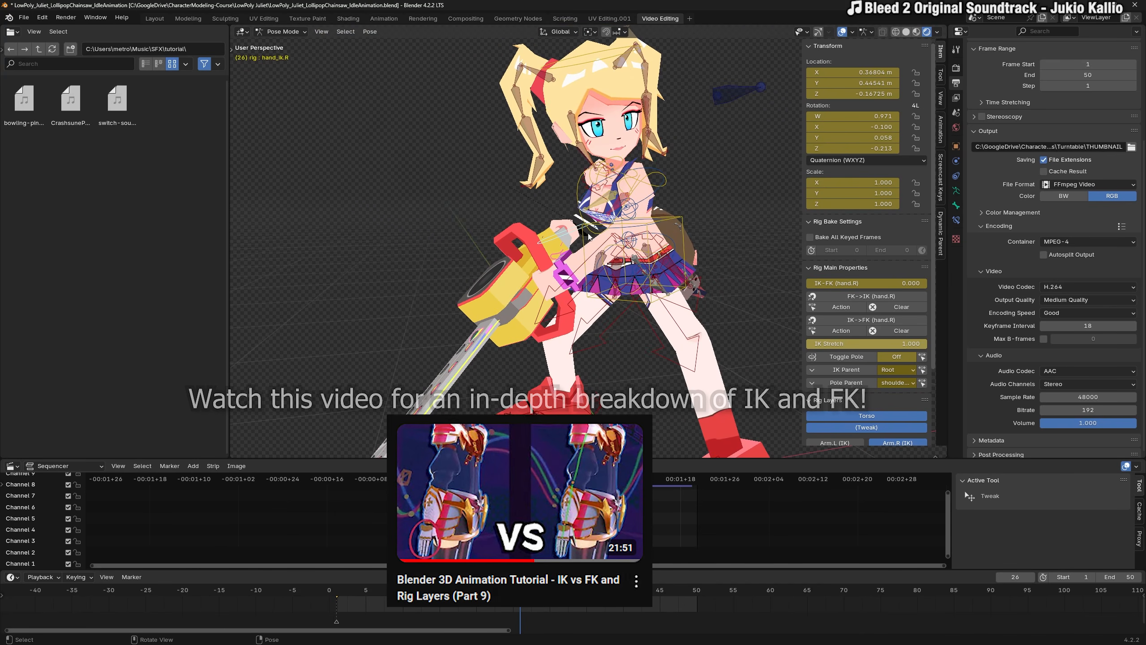
Try moving the hand_ik.R control twice to see the arm follow, undoing each move.
{"action": "left_click_drag", "start_coordinate": [589, 234], "coordinate": [561, 261]}
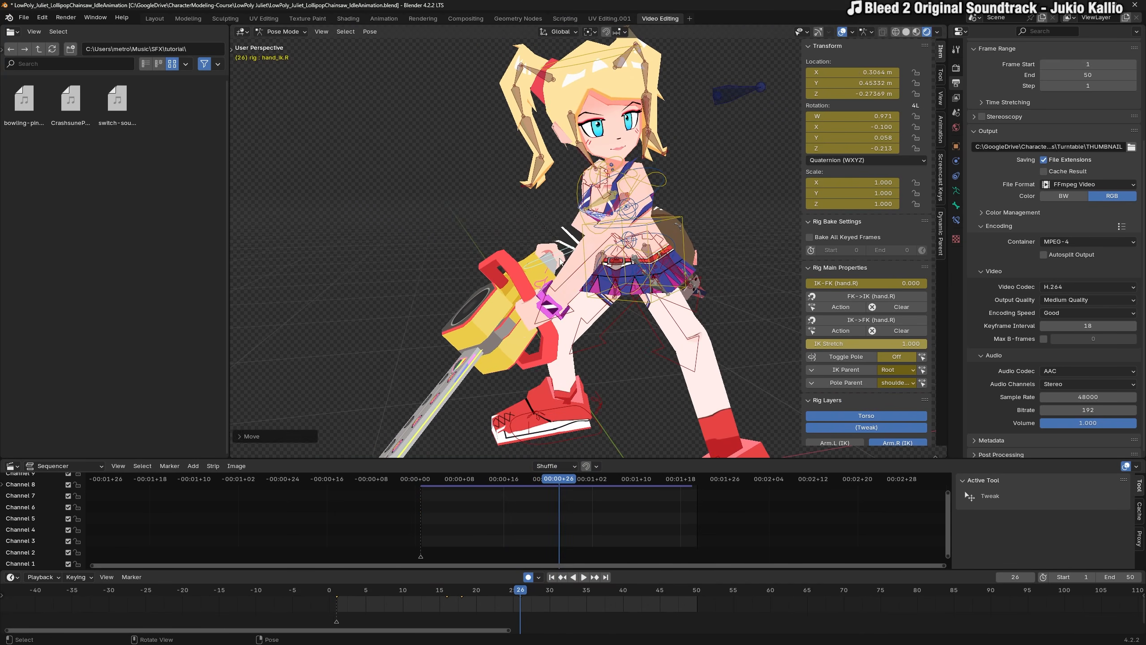
{"action": "key", "text": "ctrl+z"}
{"action": "key", "text": "g"}
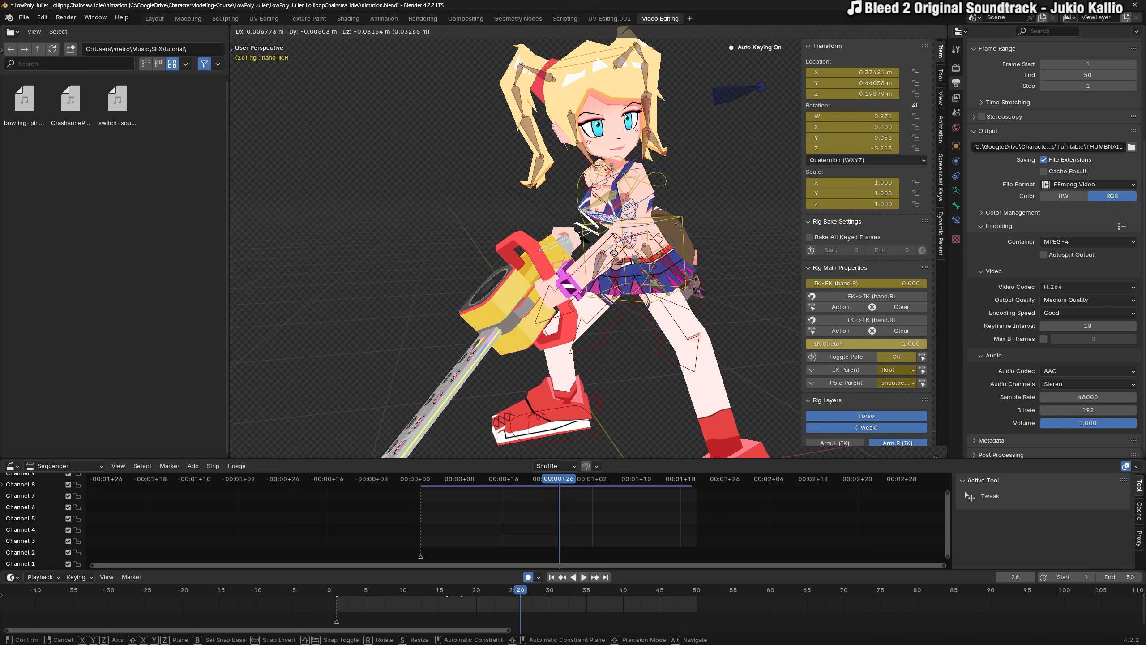
{"action": "left_click", "coordinate": [601, 252]}
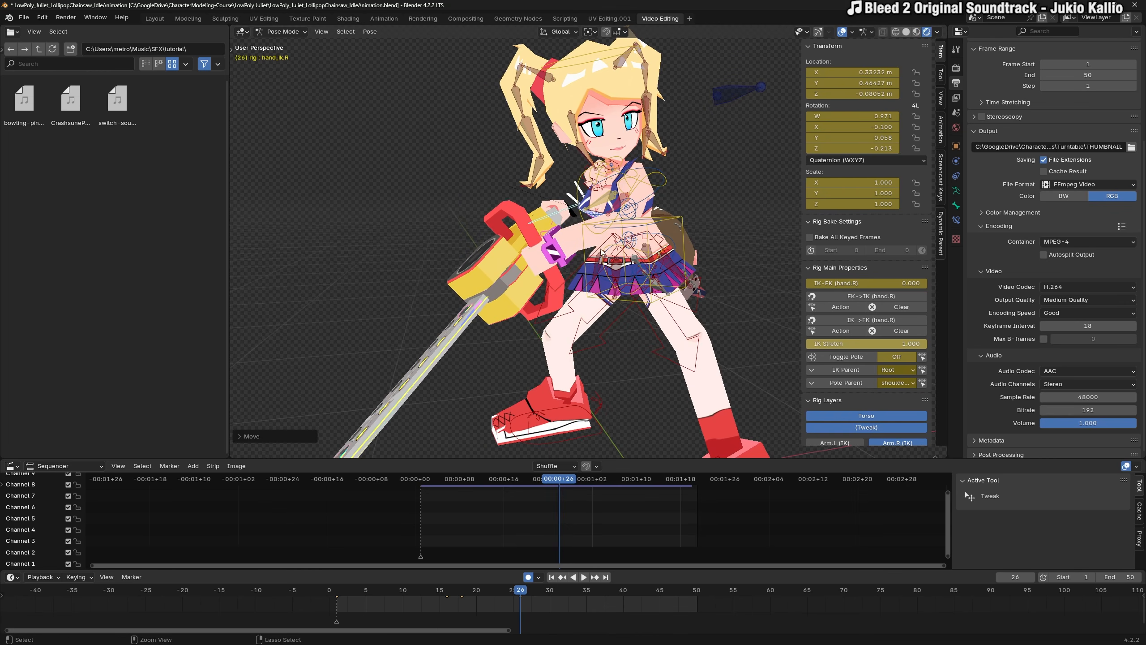
{"action": "key", "text": "ctrl+z"}
{"action": "mouse_move", "coordinate": [601, 252]}
{"action": "middle_mouse_down"}
{"action": "mouse_move", "coordinate": [631, 241]}
{"action": "mouse_move", "coordinate": [586, 257]}
{"action": "middle_mouse_up"}
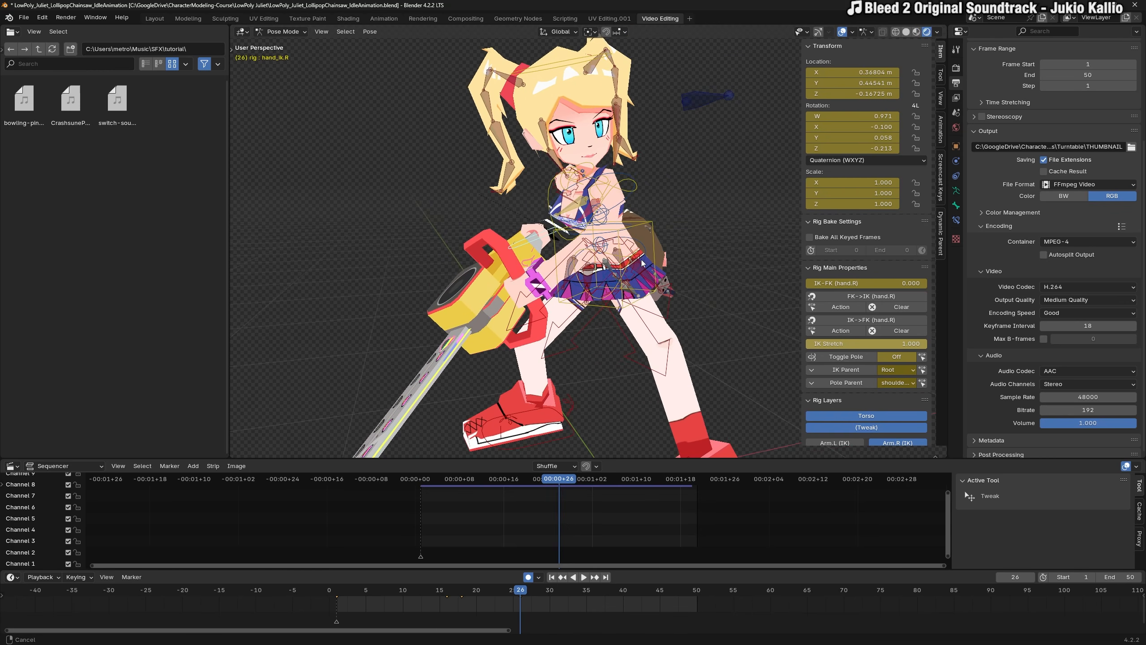
Switch the right arm to FK by setting IK-FK (hand.R) to 1.000.
{"action": "left_click", "coordinate": [857, 318]}
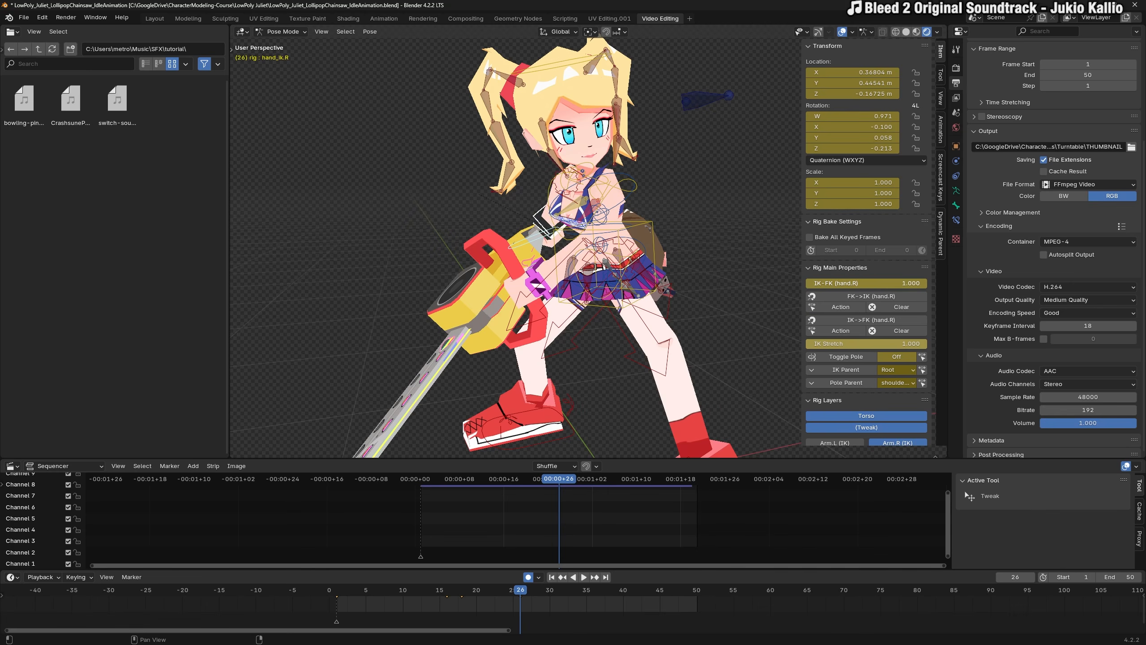
{"action": "middle_click_drag", "start_coordinate": [641, 253], "coordinate": [730, 246]}
{"action": "scroll", "coordinate": [731, 246], "scroll_direction": "up", "scroll_amount": 5}
Show the right arm's FK rig layer and hide its IK layer.
{"action": "scroll", "coordinate": [879, 381], "scroll_direction": "down", "scroll_amount": 3}
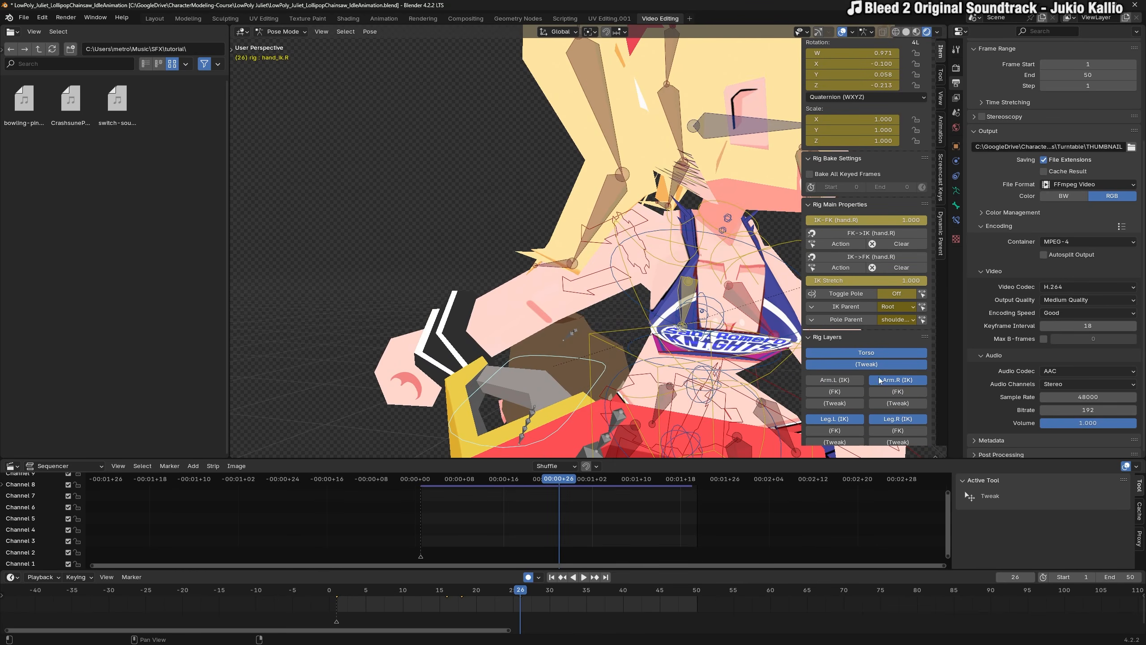
{"action": "scroll", "coordinate": [834, 392], "scroll_direction": "down", "scroll_amount": 2}
{"action": "left_click", "coordinate": [898, 365]}
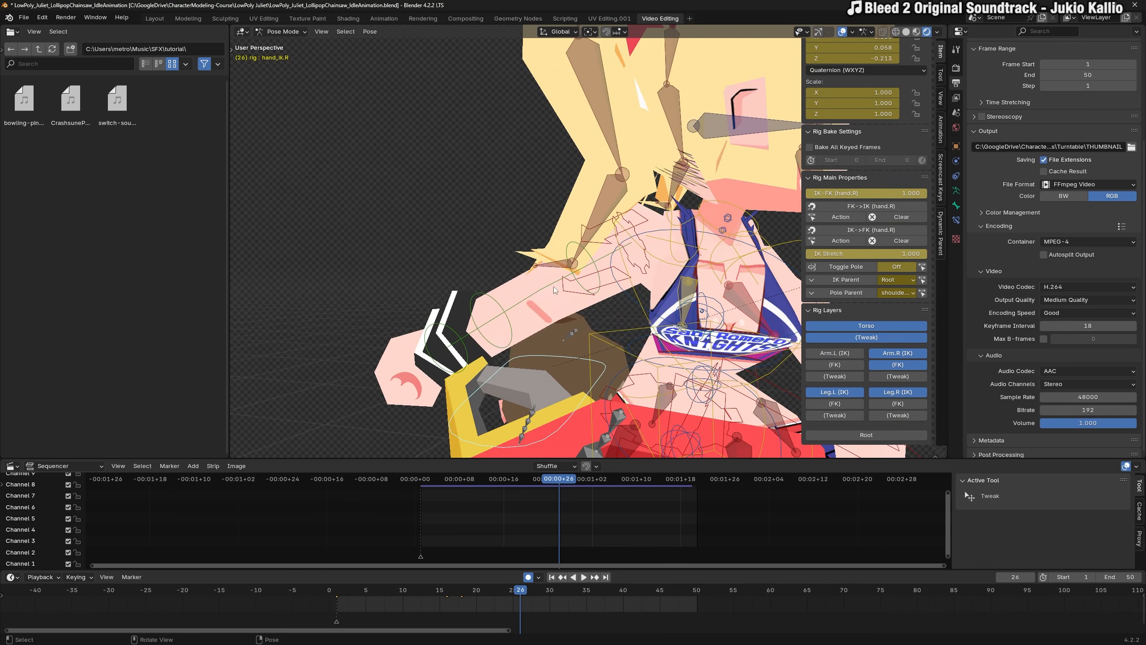
{"action": "middle_click_drag", "start_coordinate": [553, 286], "coordinate": [586, 270]}
{"action": "left_click", "coordinate": [898, 353]}
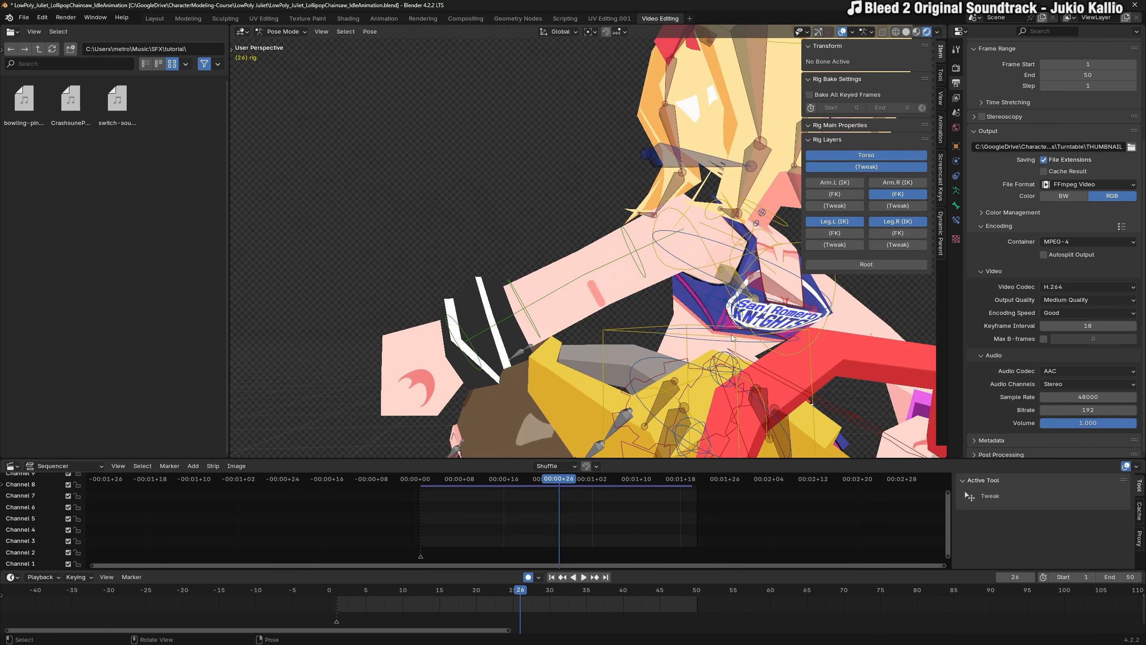
Try rotating the upper_arm_fk.R control, and undo the rotation.
{"action": "left_click", "coordinate": [638, 258]}
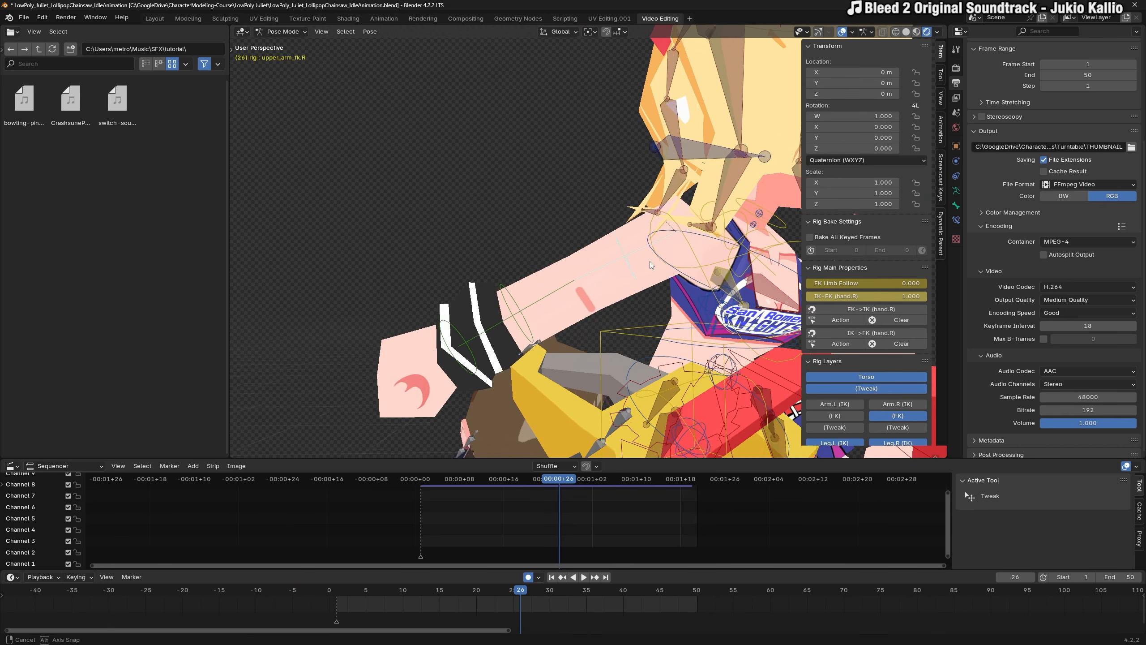
{"action": "key", "text": "r"}
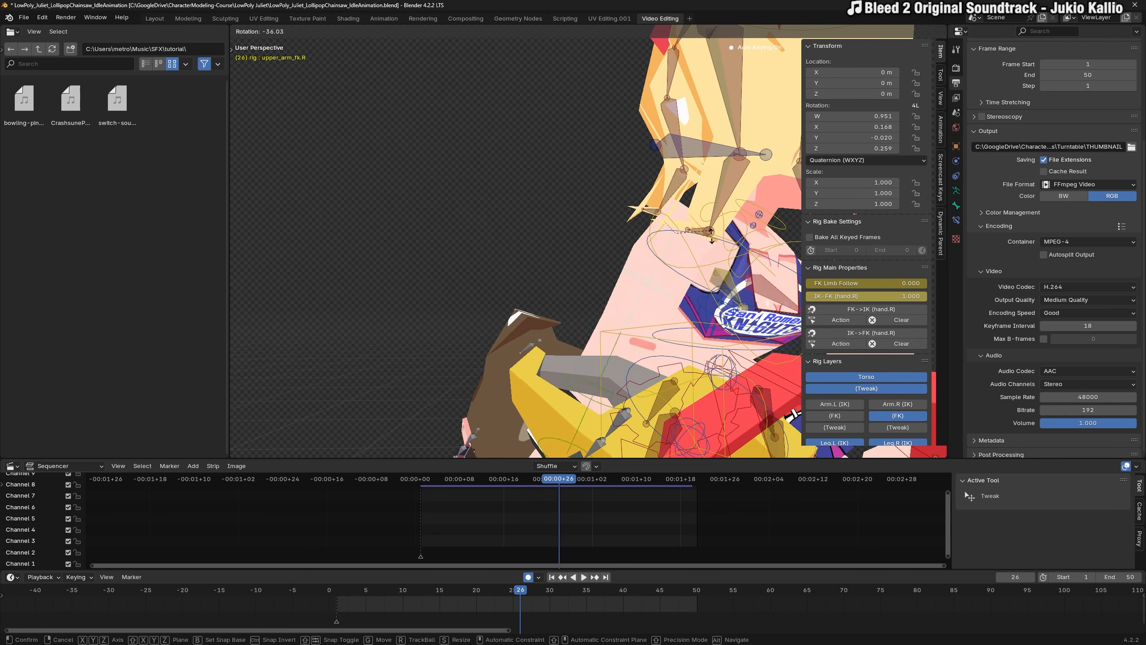
{"action": "right_click", "coordinate": [700, 289]}
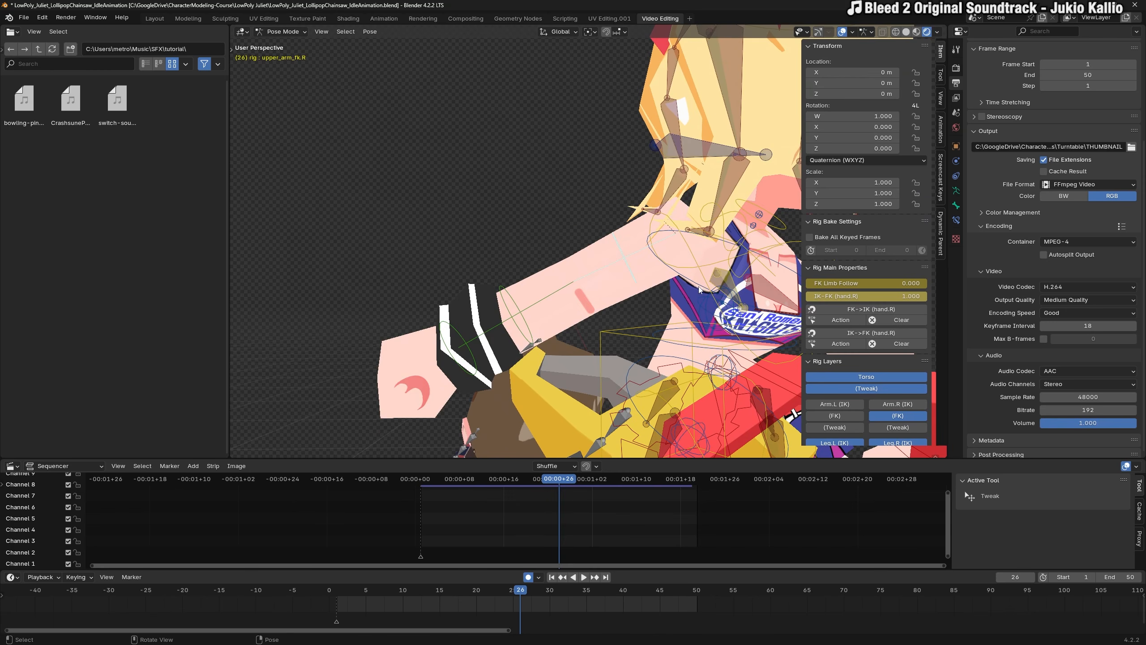
{"action": "key", "text": "r"}
{"action": "left_click", "coordinate": [727, 214]}
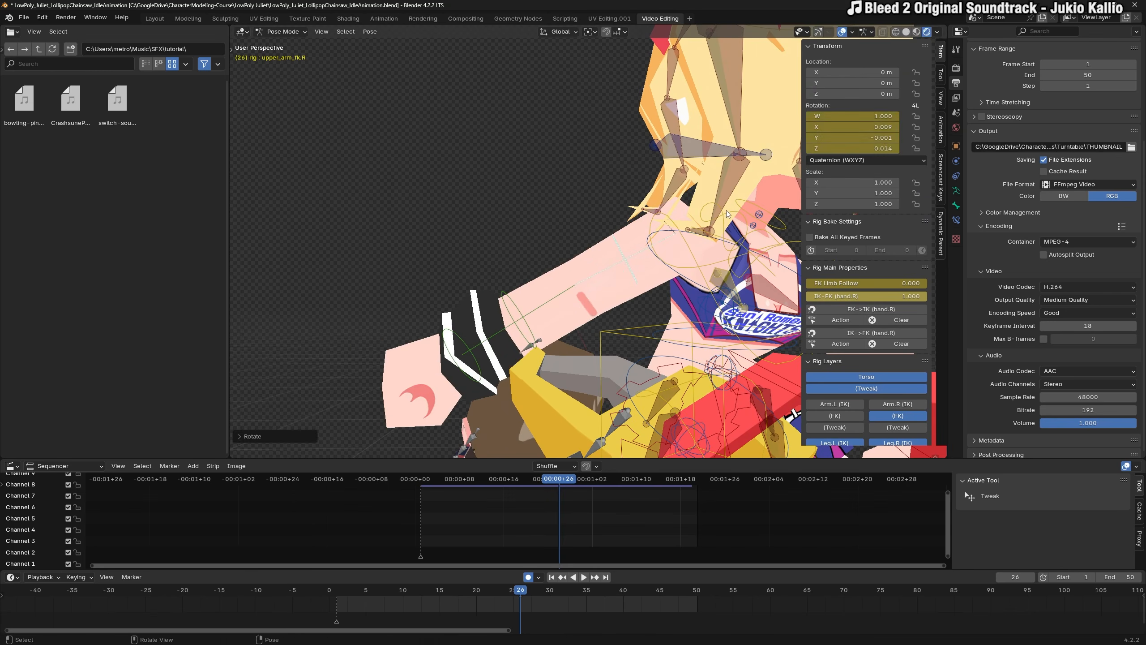
{"action": "key", "text": "ctrl+z"}
Try rotating the forearm_fk.R control, and undo the rotation.
{"action": "left_click", "coordinate": [562, 285]}
{"action": "key", "text": "r"}
{"action": "left_click", "coordinate": [640, 304]}
{"action": "key", "text": "ctrl+z"}
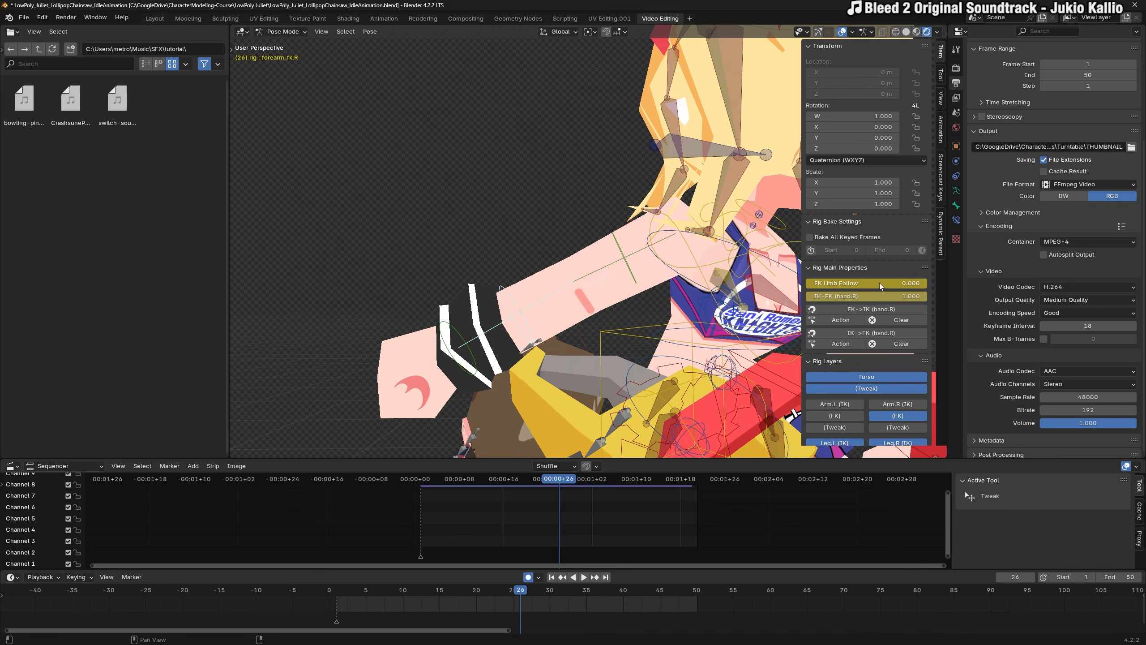
Switch the right arm back to IK by setting IK-FK (hand.R) to 0.000.
{"action": "left_click_drag", "start_coordinate": [880, 283], "coordinate": [806, 283]}
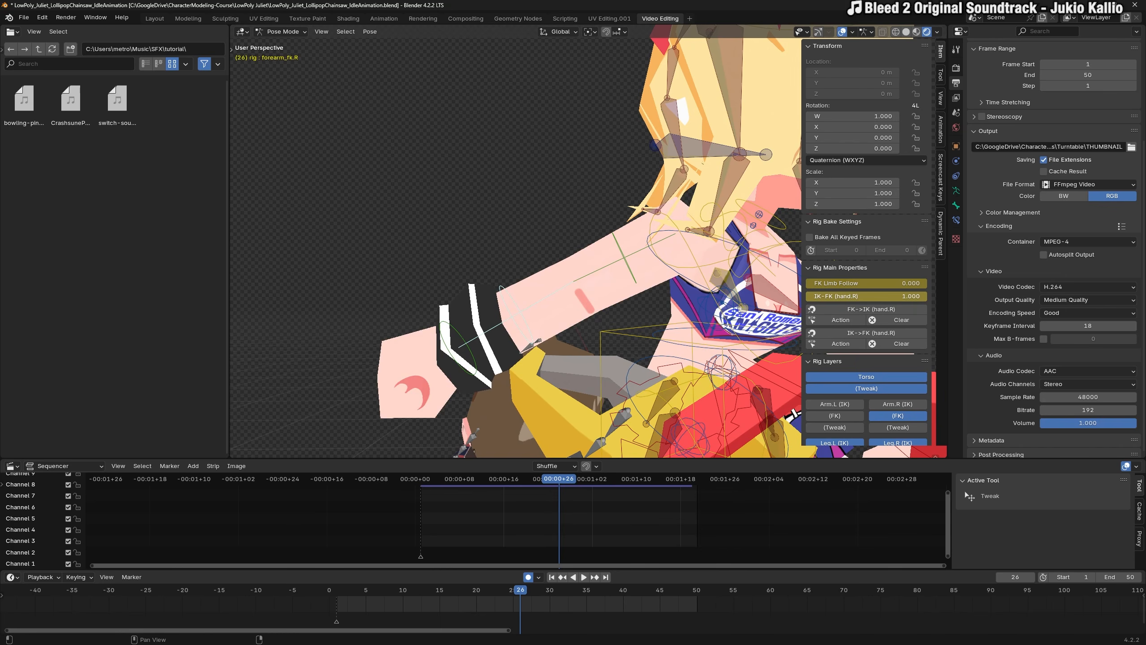
{"action": "left_click_drag", "start_coordinate": [884, 297], "coordinate": [758, 298]}
{"action": "scroll", "coordinate": [717, 300], "scroll_direction": "down", "scroll_amount": 1}
{"action": "middle_click_drag", "start_coordinate": [717, 302], "coordinate": [766, 323]}
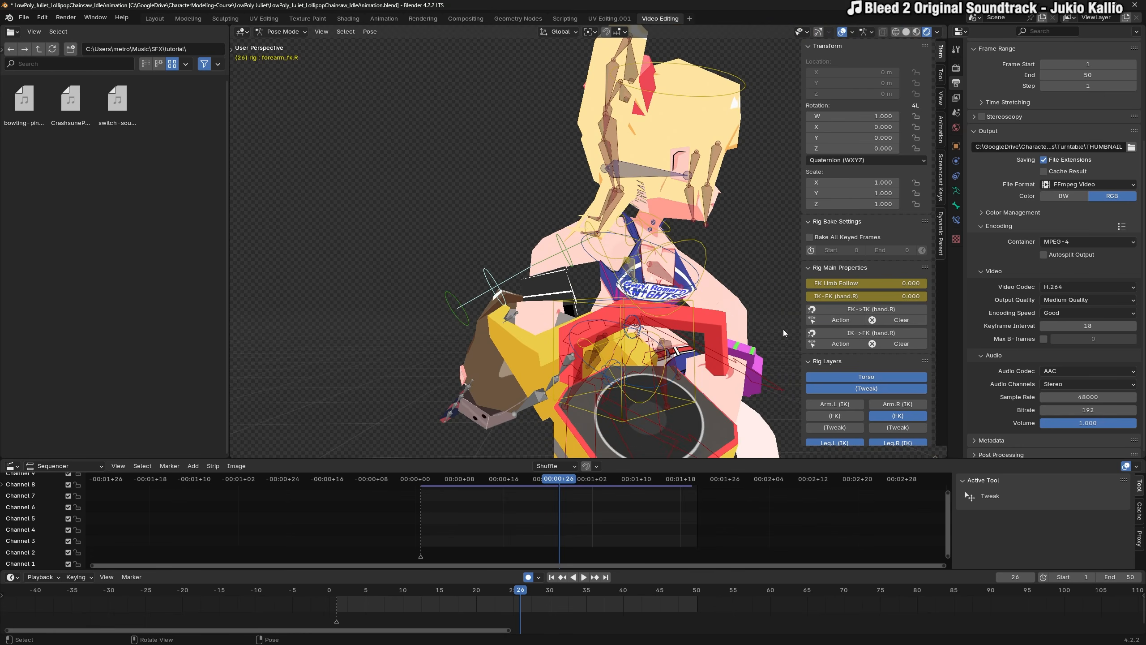
Examine the right arm's IK pose on the chainsaw from several angles and distances.
{"action": "scroll", "coordinate": [875, 361], "scroll_direction": "down", "scroll_amount": 3}
{"action": "middle_click_drag", "start_coordinate": [757, 279], "coordinate": [674, 331]}
{"action": "scroll", "coordinate": [588, 228], "scroll_direction": "down", "scroll_amount": 2}
{"action": "scroll", "coordinate": [636, 294], "scroll_direction": "up", "scroll_amount": 4}
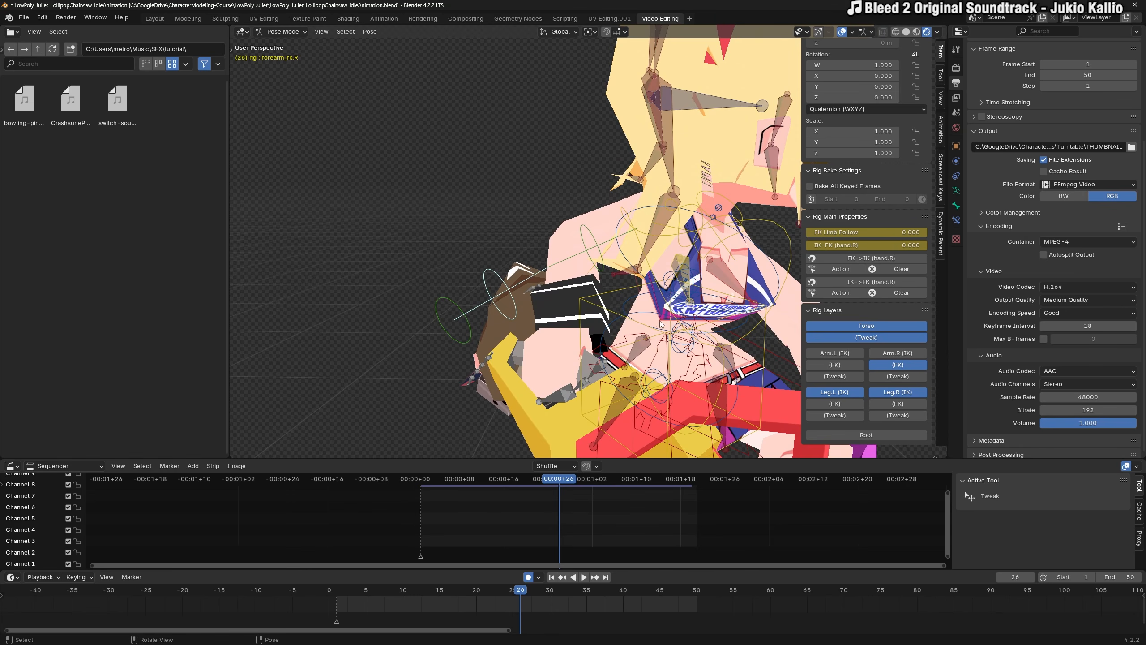
{"action": "mouse_move", "coordinate": [611, 309]}
{"action": "middle_mouse_down"}
{"action": "mouse_move", "coordinate": [640, 305]}
{"action": "mouse_move", "coordinate": [608, 307]}
{"action": "middle_mouse_up"}
{"action": "scroll", "coordinate": [595, 272], "scroll_direction": "up", "scroll_amount": 2}
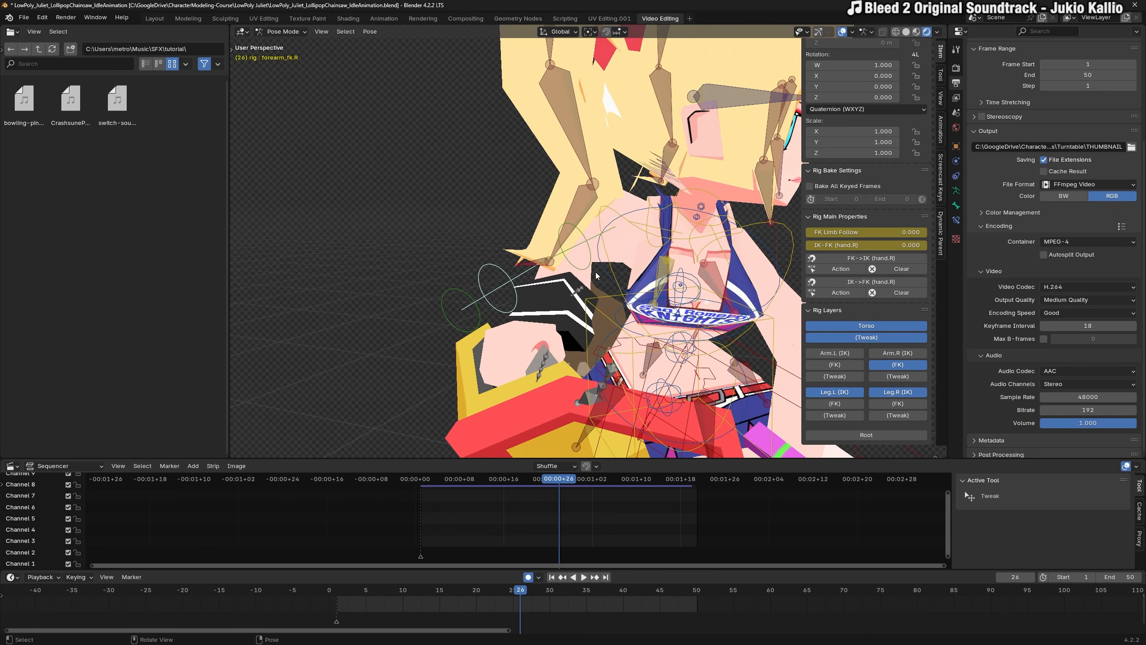
{"action": "mouse_move", "coordinate": [860, 245]}
{"action": "left_mouse_down"}
{"action": "mouse_move", "coordinate": [979, 245]}
{"action": "mouse_move", "coordinate": [852, 245]}
{"action": "left_mouse_up"}
{"action": "middle_click_drag", "start_coordinate": [517, 317], "coordinate": [495, 311], "text": "shift"}
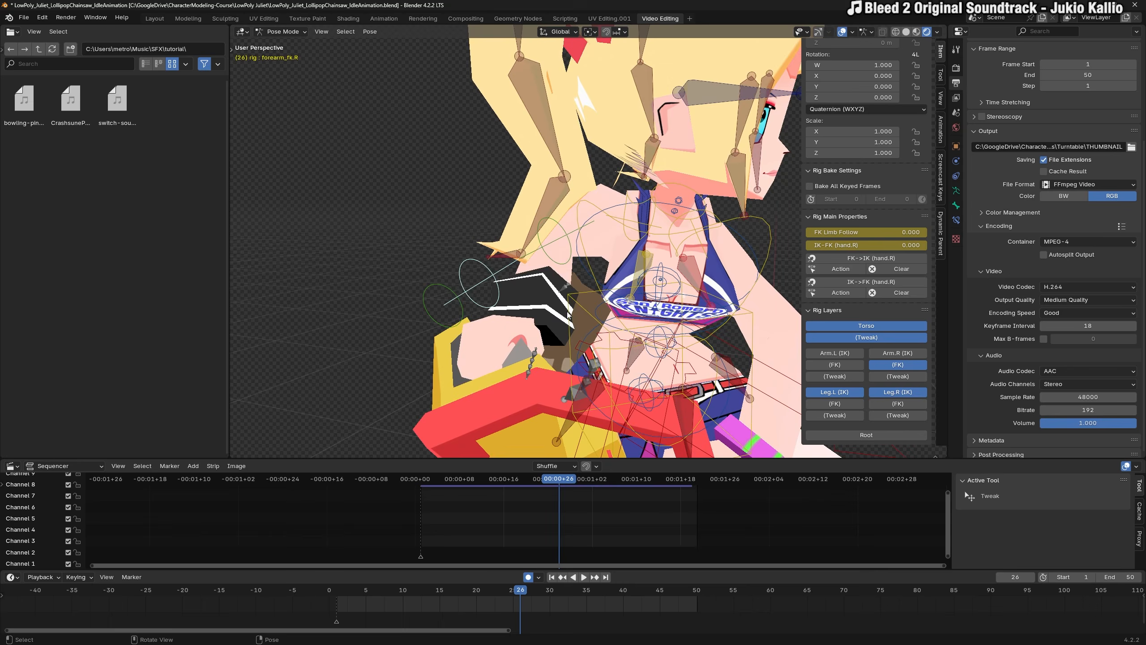
{"action": "scroll", "coordinate": [567, 315], "scroll_direction": "down", "scroll_amount": 5}
{"action": "scroll", "coordinate": [569, 316], "scroll_direction": "up", "scroll_amount": 5}
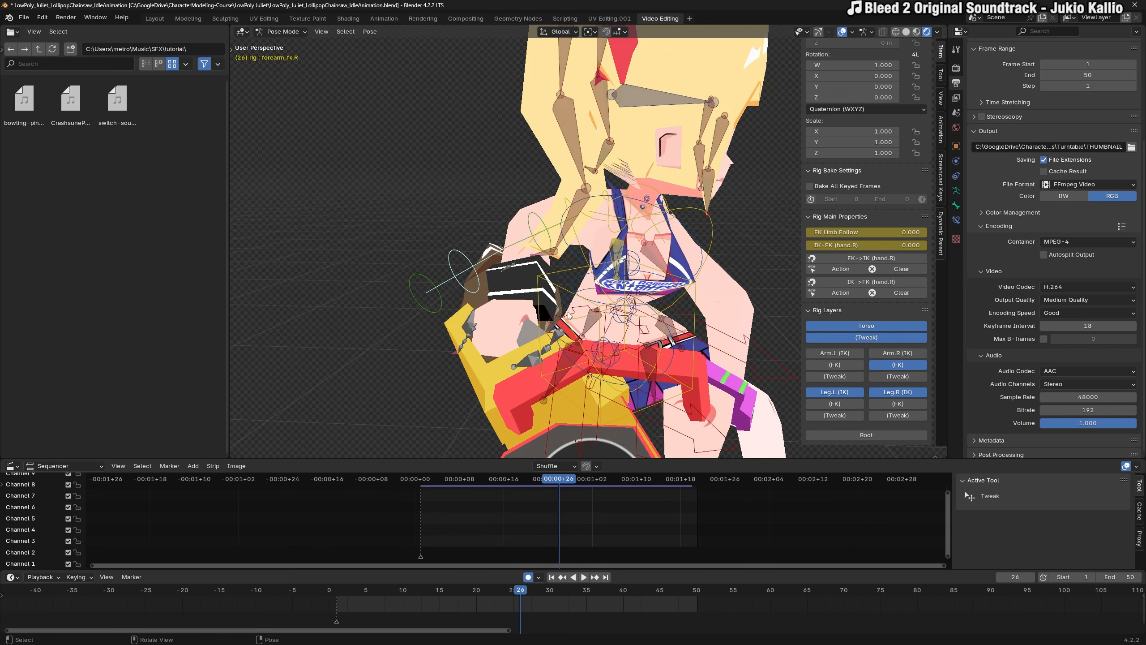
Select the foot_ik.L control and switch the left leg to FK by setting IK-FK (foot.L) to 1.000.
{"action": "middle_click_drag", "start_coordinate": [570, 315], "coordinate": [668, 333]}
{"action": "scroll", "coordinate": [605, 321], "scroll_direction": "down", "scroll_amount": 2}
{"action": "scroll", "coordinate": [667, 357], "scroll_direction": "down", "scroll_amount": 4}
{"action": "left_click", "coordinate": [645, 357]}
{"action": "scroll", "coordinate": [668, 348], "scroll_direction": "up", "scroll_amount": 1}
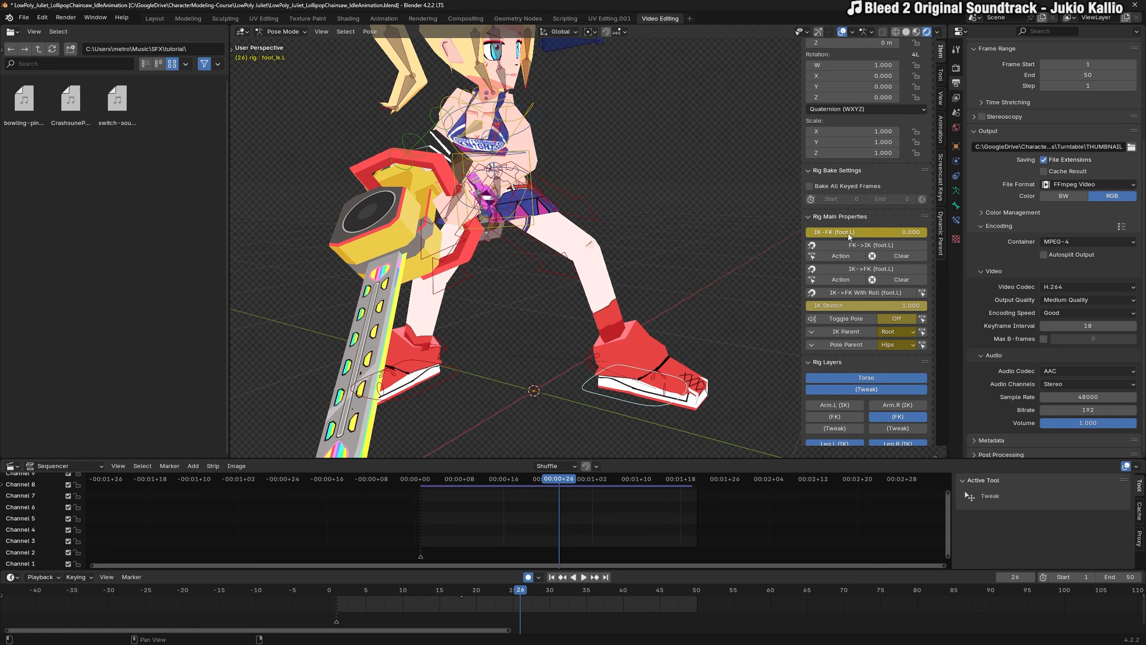
{"action": "mouse_move", "coordinate": [849, 235]}
{"action": "left_mouse_down"}
{"action": "mouse_move", "coordinate": [920, 232]}
{"action": "mouse_move", "coordinate": [837, 232]}
{"action": "left_mouse_up"}
{"action": "left_click_drag", "start_coordinate": [844, 231], "coordinate": [892, 232]}
Select the foot_ik.R control and switch the right leg to FK by setting IK-FK (foot.R) to 1.000.
{"action": "middle_click_drag", "start_coordinate": [525, 347], "coordinate": [603, 350]}
{"action": "middle_click_drag", "start_coordinate": [460, 377], "coordinate": [519, 367]}
{"action": "left_click", "coordinate": [519, 367]}
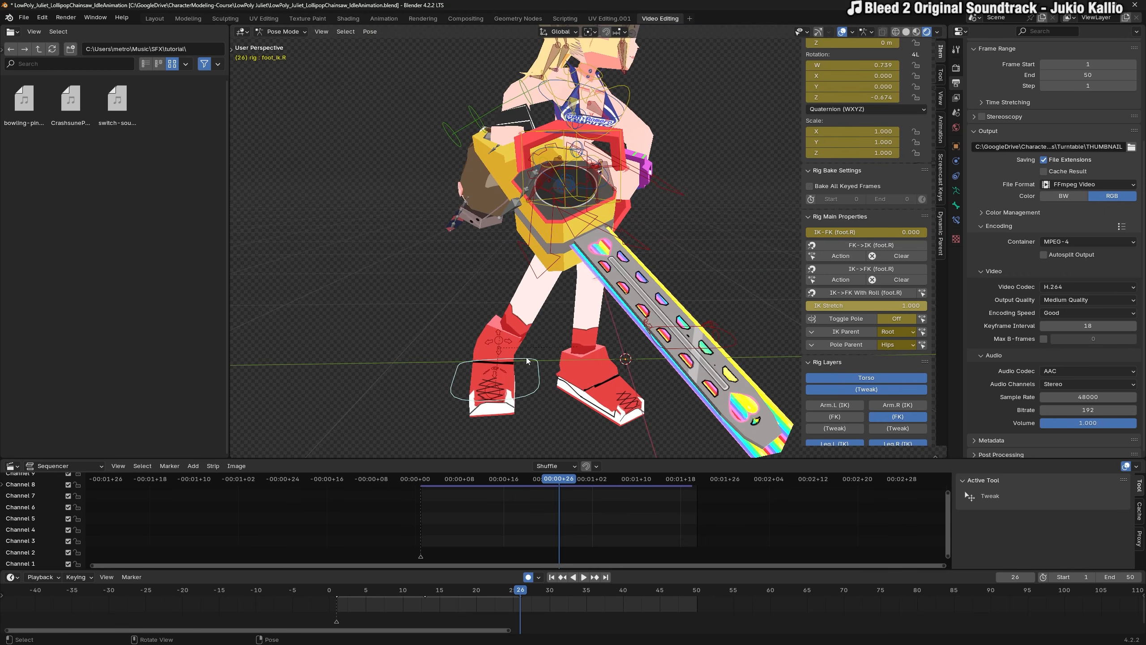
{"action": "left_click_drag", "start_coordinate": [837, 232], "coordinate": [884, 232]}
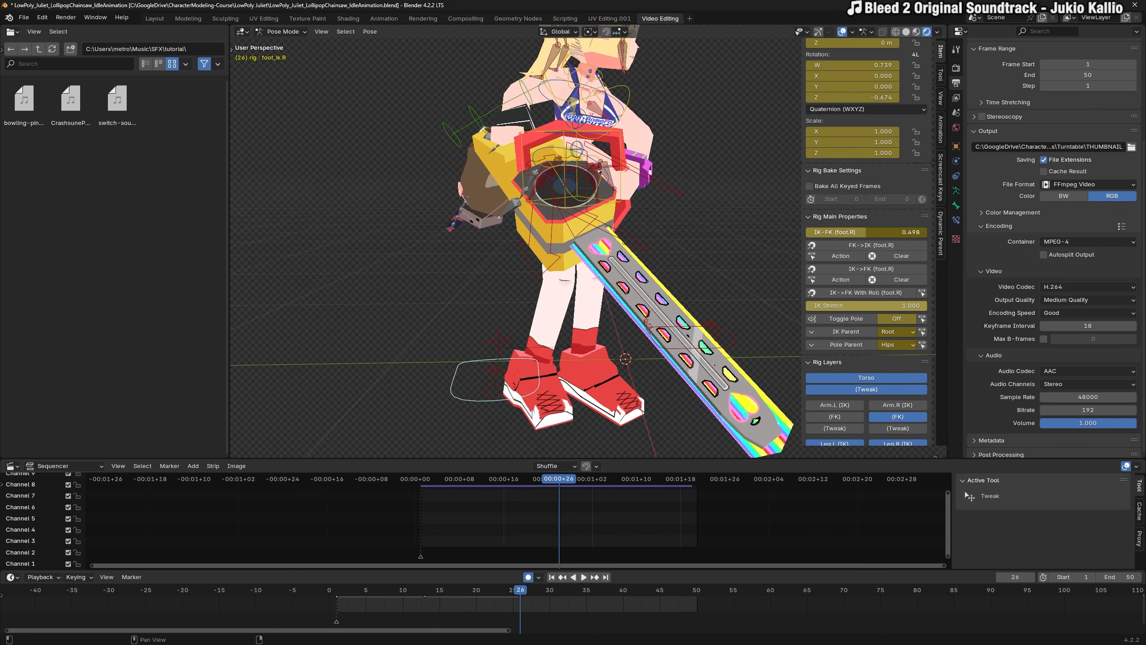
{"action": "middle_click_drag", "start_coordinate": [587, 270], "coordinate": [518, 271]}
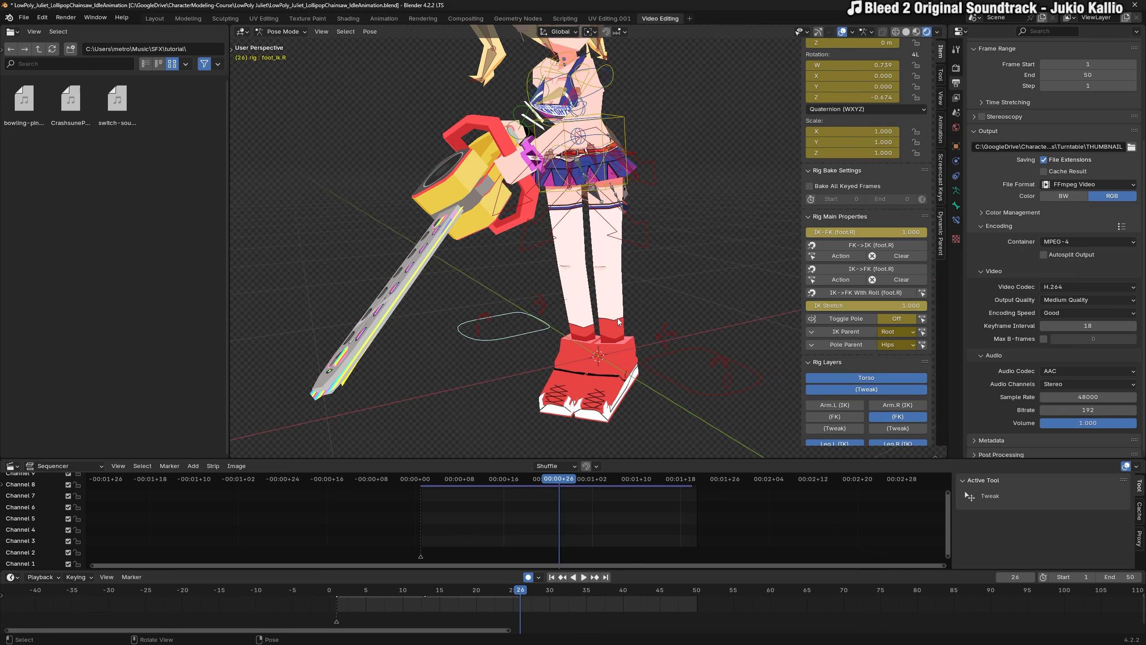
Show the FK rig layers of both the left and right legs.
{"action": "scroll", "coordinate": [845, 378], "scroll_direction": "down", "scroll_amount": 3}
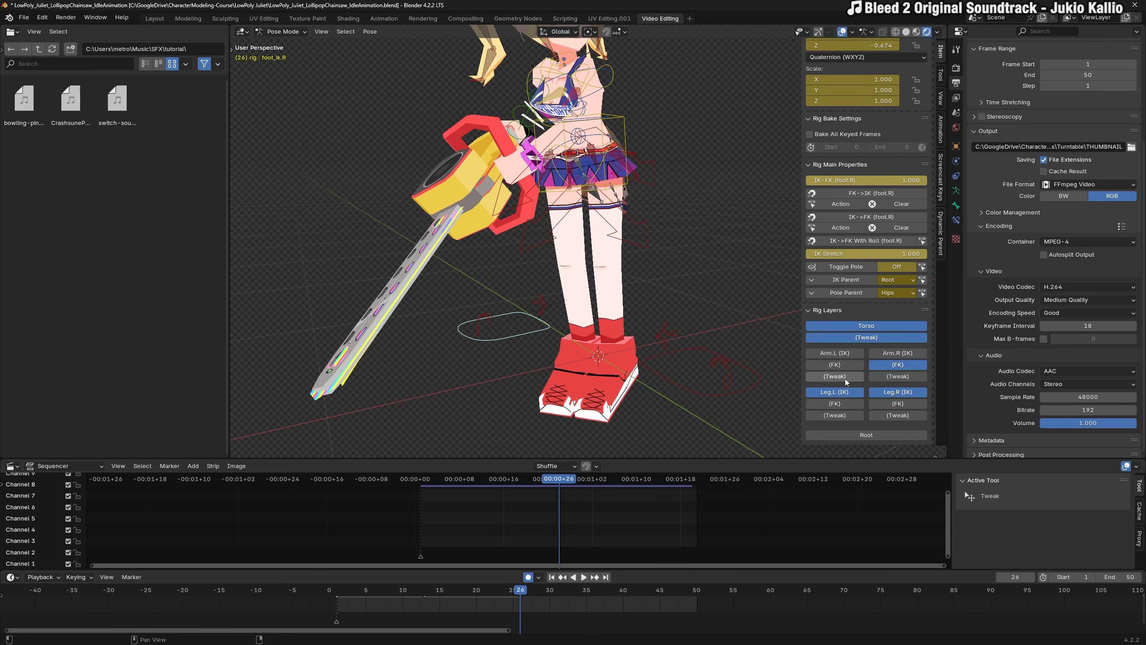
{"action": "left_click", "coordinate": [845, 405]}
{"action": "left_click", "coordinate": [886, 403]}
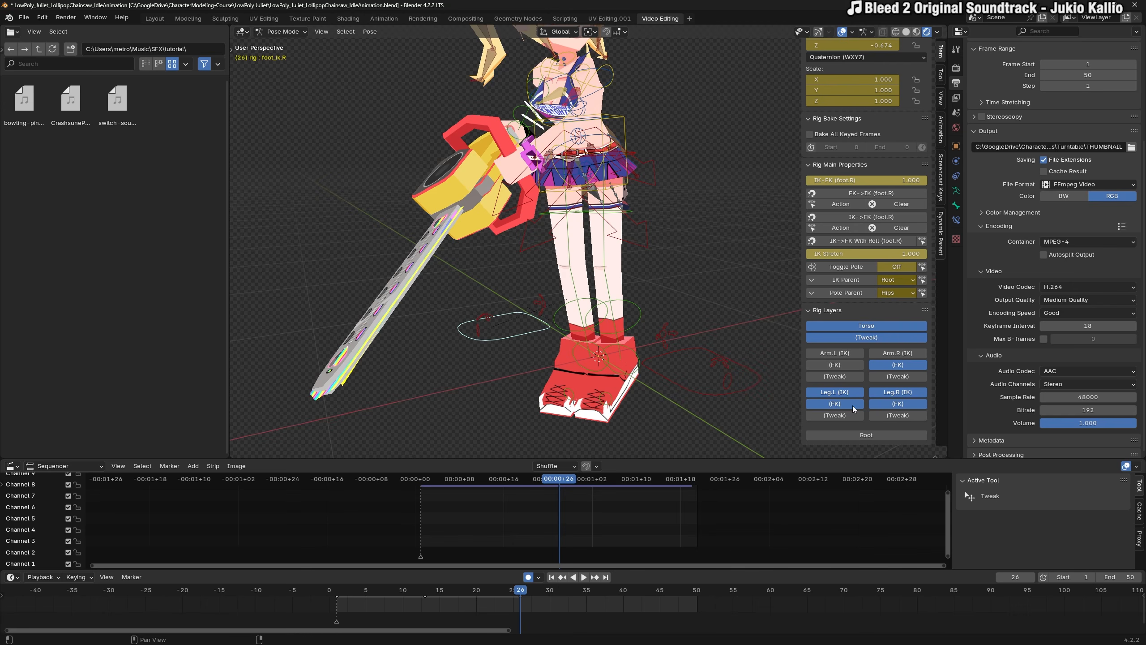
Try rotating the thigh_fk.L control, and undo the rotation.
{"action": "middle_click_drag", "start_coordinate": [613, 273], "coordinate": [654, 266]}
{"action": "left_click", "coordinate": [620, 210]}
{"action": "key", "text": "r"}
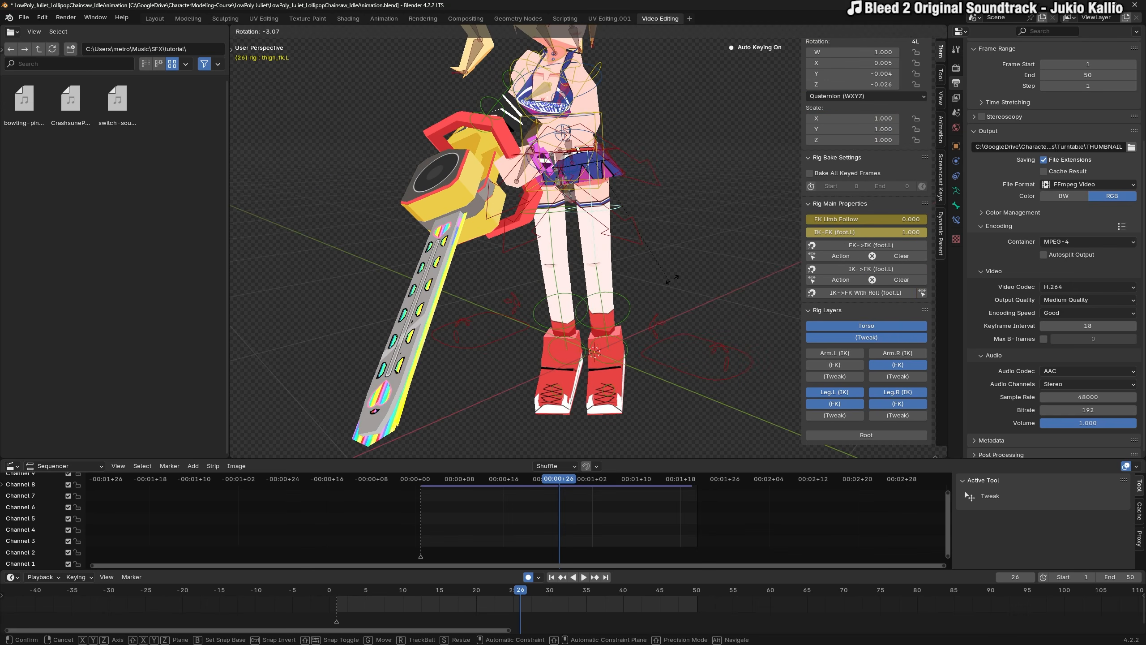
{"action": "left_click", "coordinate": [722, 234]}
{"action": "key", "text": "ctrl+z"}
Try rotating the thigh_fk.R control, and undo the rotation.
{"action": "left_click", "coordinate": [559, 212]}
{"action": "key", "text": "r"}
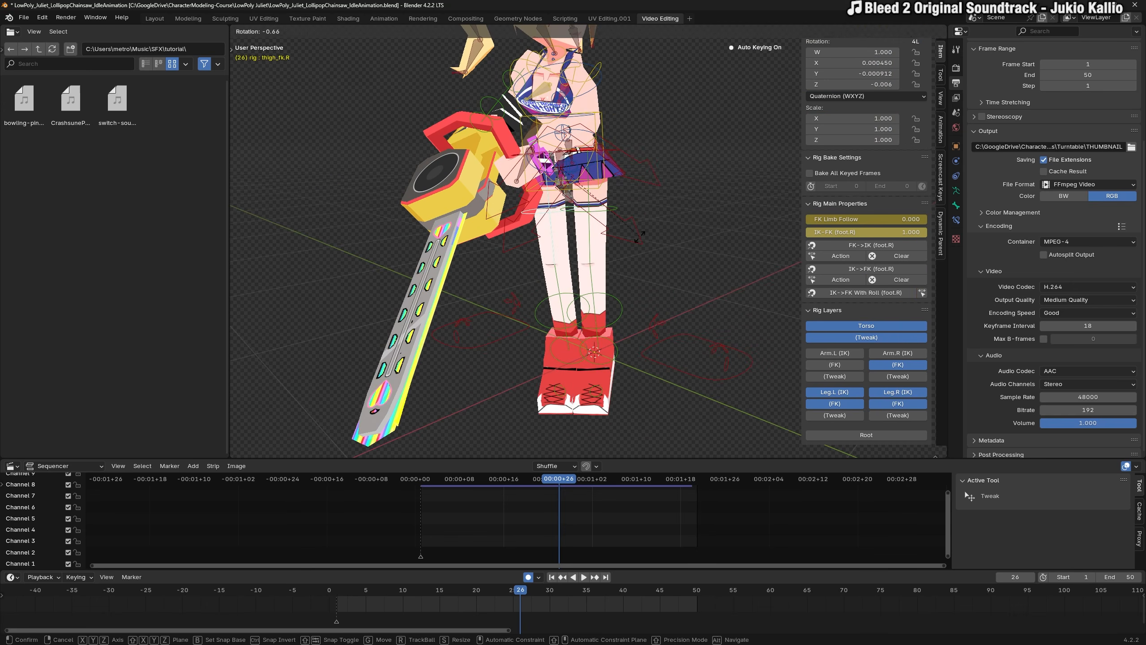
{"action": "left_click", "coordinate": [713, 303]}
{"action": "key", "text": "ctrl+z"}
Undo the leg FK layer and IK-FK changes to return both legs to their IK pose.
{"action": "key", "text": "ctrl+z"}
{"action": "key", "text": "ctrl+z"}
{"action": "key", "text": "ctrl+z"}
{"action": "key", "text": "ctrl+z"}
{"action": "key", "text": "ctrl+z"}
{"action": "key", "text": "ctrl+z"}
{"action": "key", "text": "ctrl+z"}
{"action": "key", "text": "ctrl+z"}
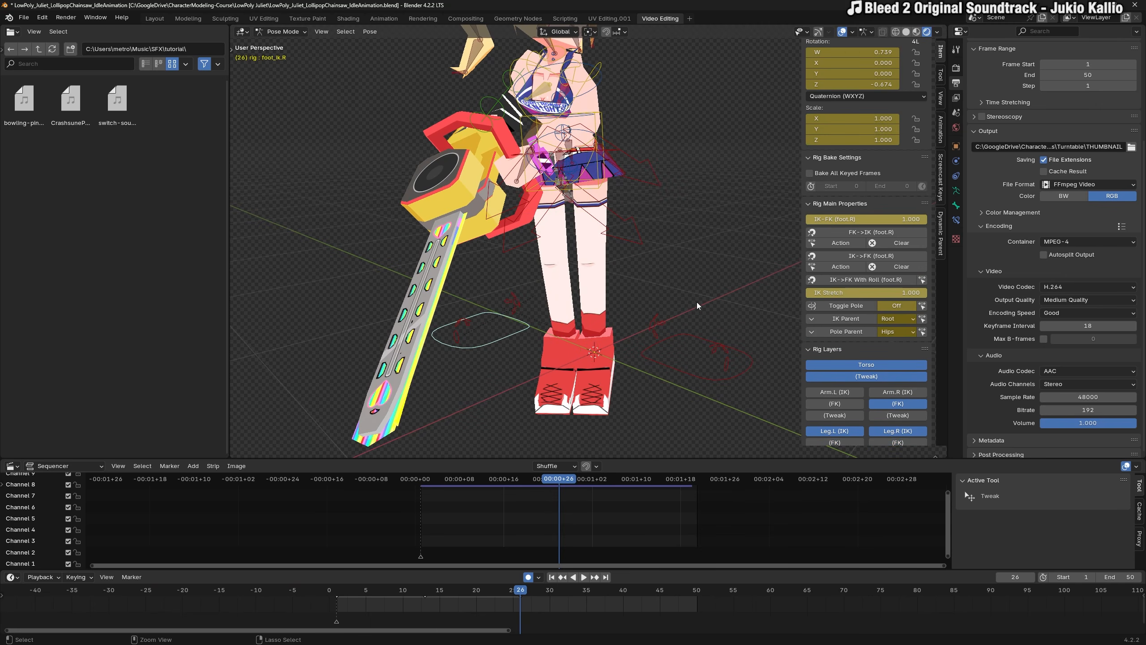
{"action": "middle_click_drag", "start_coordinate": [671, 184], "coordinate": [648, 262]}
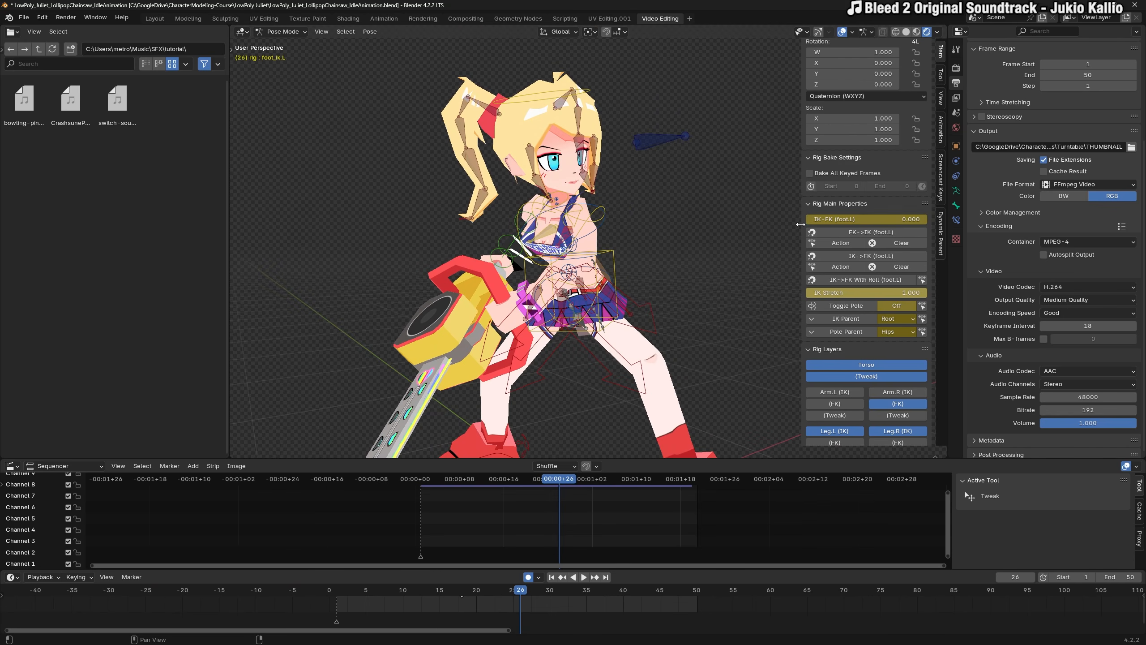
{"action": "middle_click_drag", "start_coordinate": [683, 212], "coordinate": [599, 223]}
{"action": "middle_click_drag", "start_coordinate": [503, 218], "coordinate": [668, 201]}
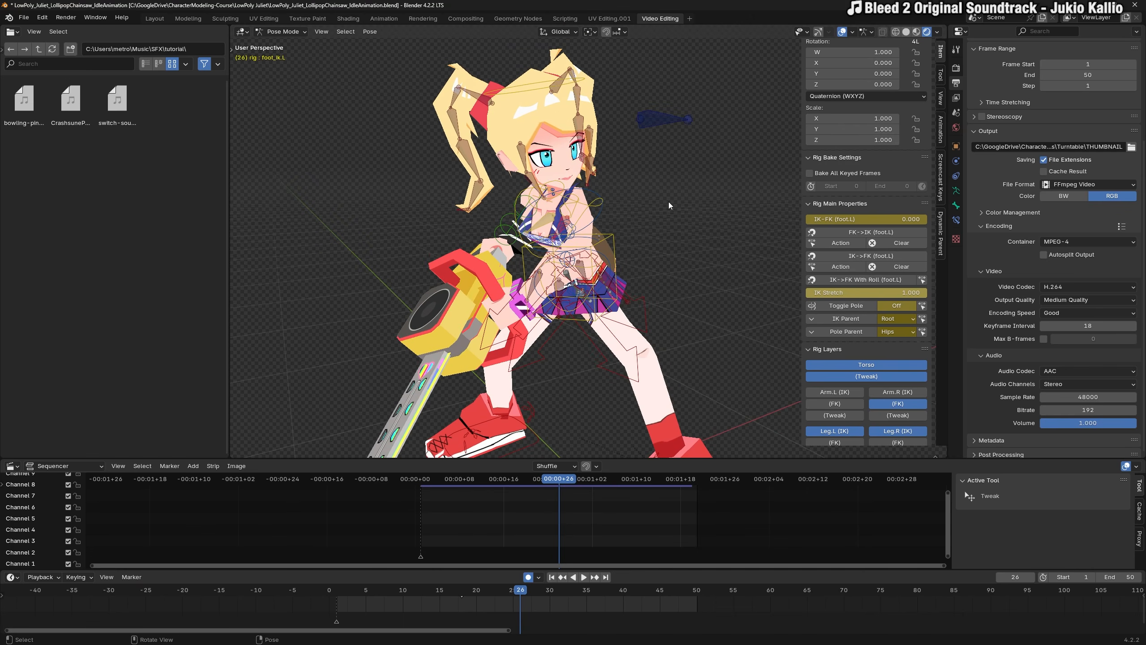
Hide the viewport sidebar, switch to the UV Editing.001 workspace in Object Mode, and set the viewport to Rendered shading.
{"action": "key", "text": "n"}
{"action": "left_click", "coordinate": [617, 20]}
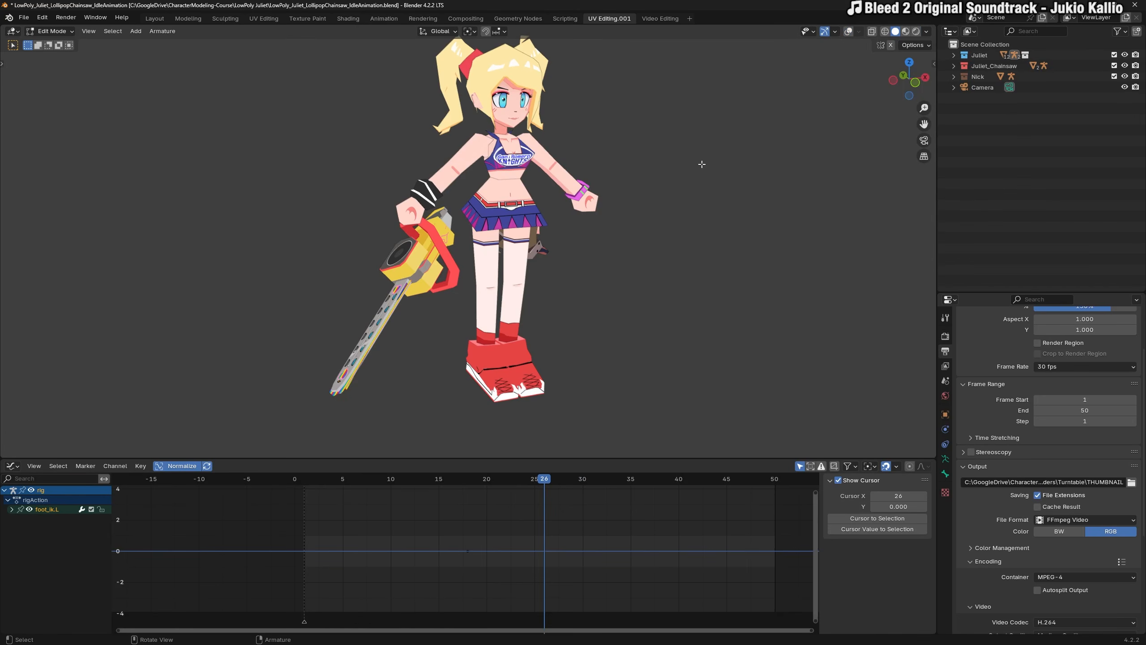
{"action": "middle_click_drag", "start_coordinate": [701, 159], "coordinate": [704, 213]}
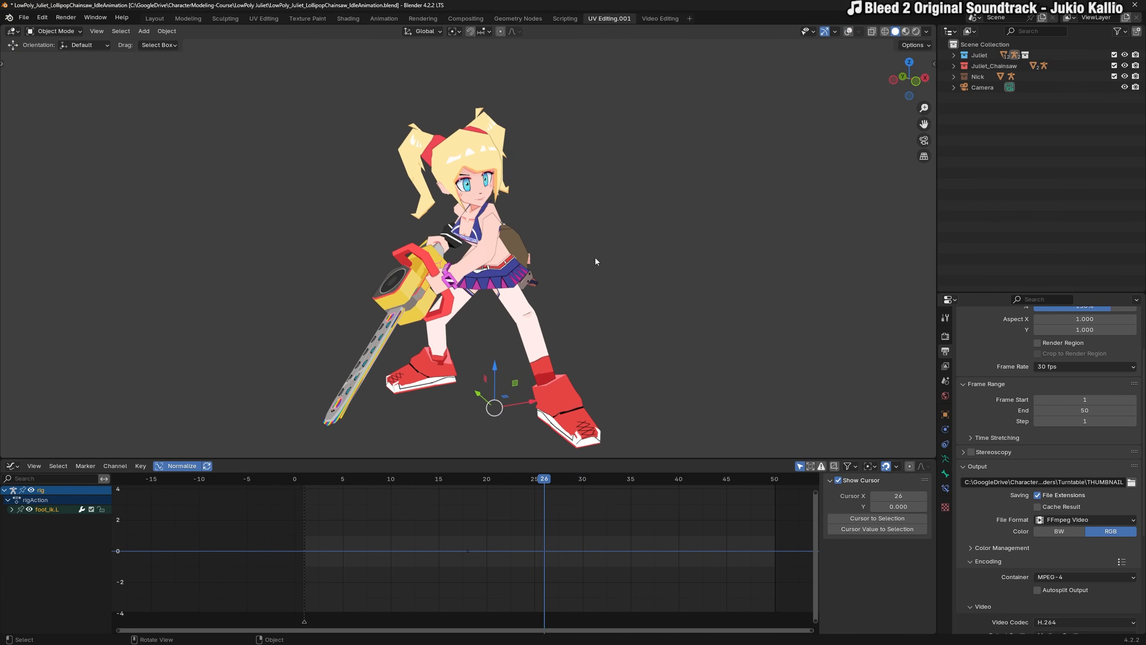
{"action": "middle_click_drag", "start_coordinate": [607, 247], "coordinate": [623, 226], "text": "shift"}
{"action": "middle_click_drag", "start_coordinate": [631, 218], "coordinate": [630, 231], "text": "shift"}
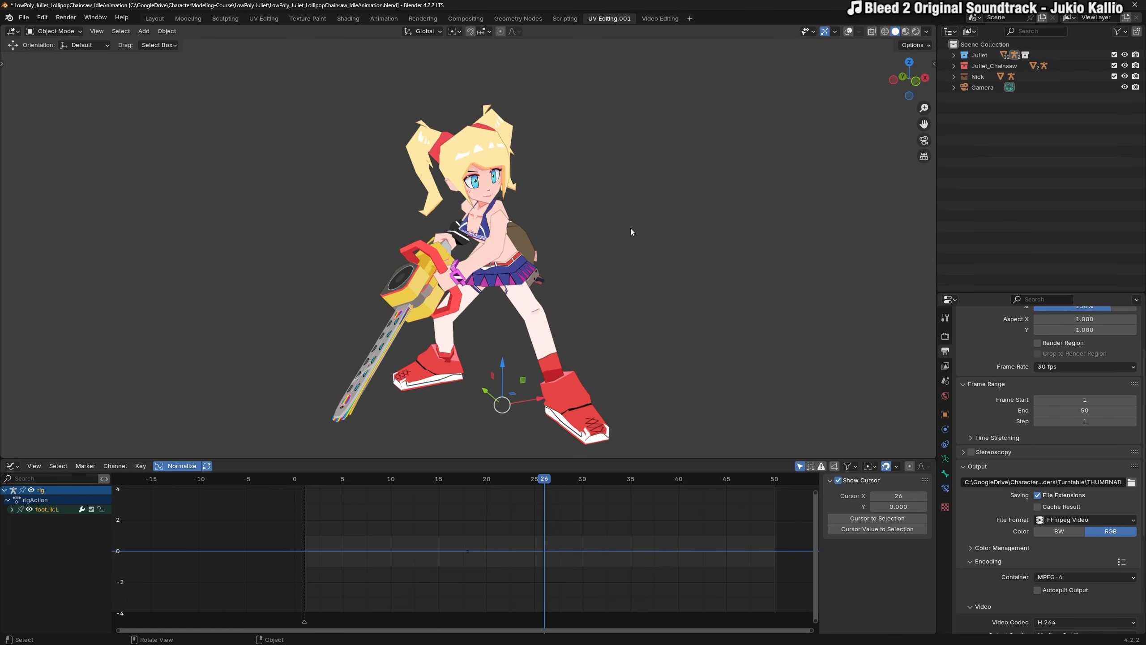
{"action": "left_click", "coordinate": [916, 31]}
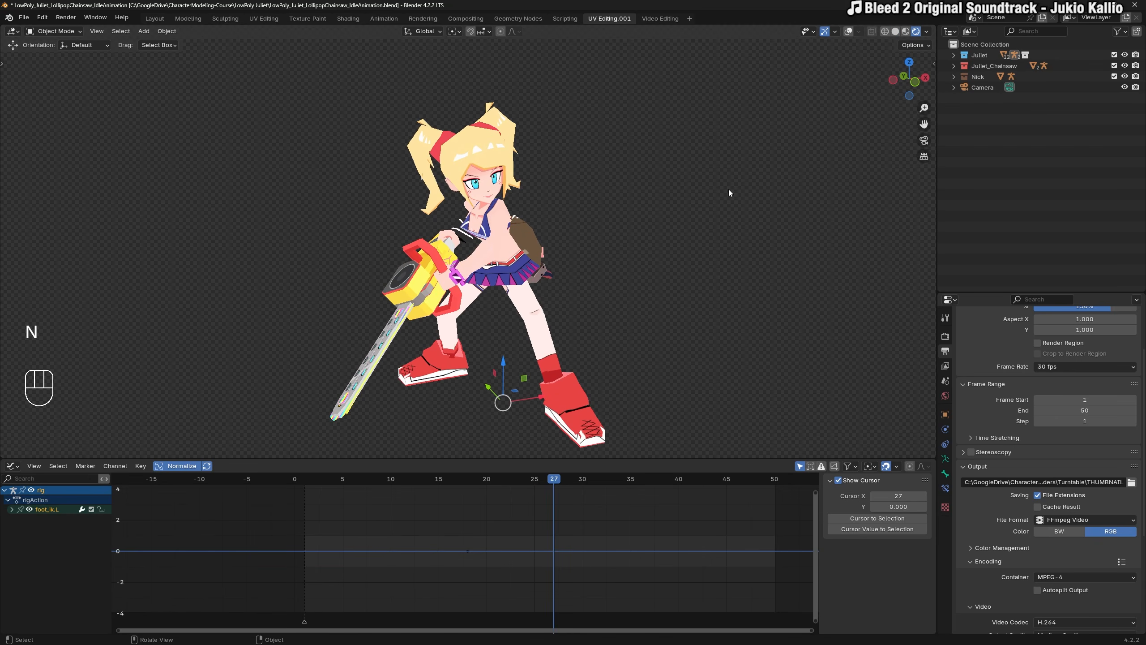
View the scene through the active camera and centre the whole camera frame in the viewport.
{"action": "key", "text": "KP_0"}
{"action": "middle_click_drag", "start_coordinate": [652, 204], "coordinate": [820, 198]}
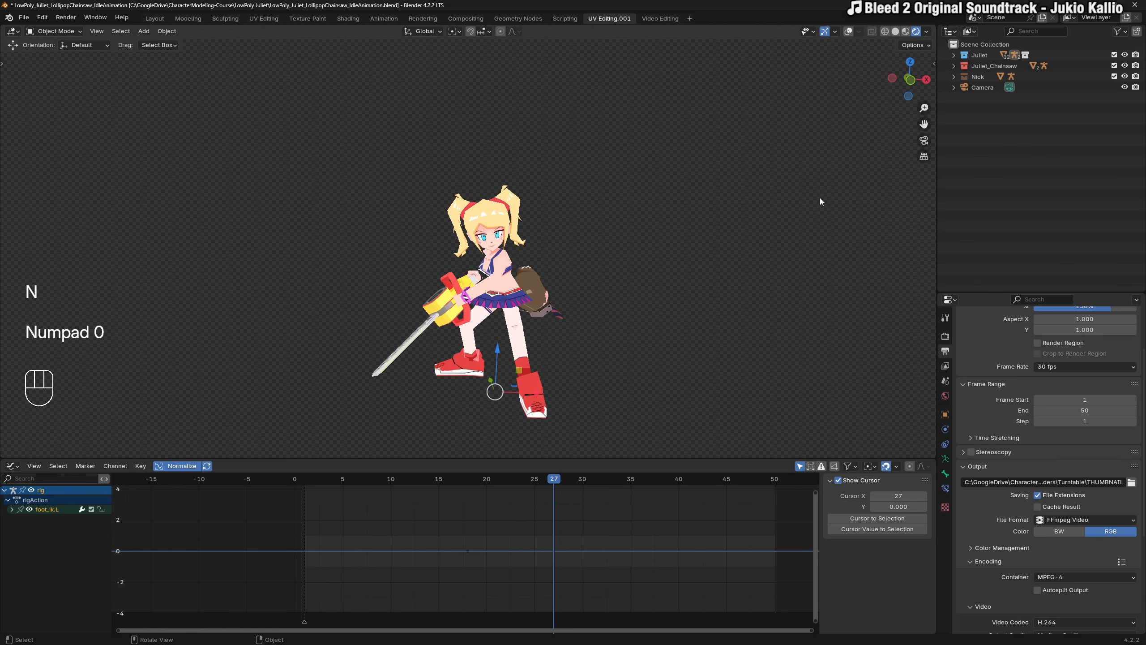
{"action": "left_click", "coordinate": [920, 144]}
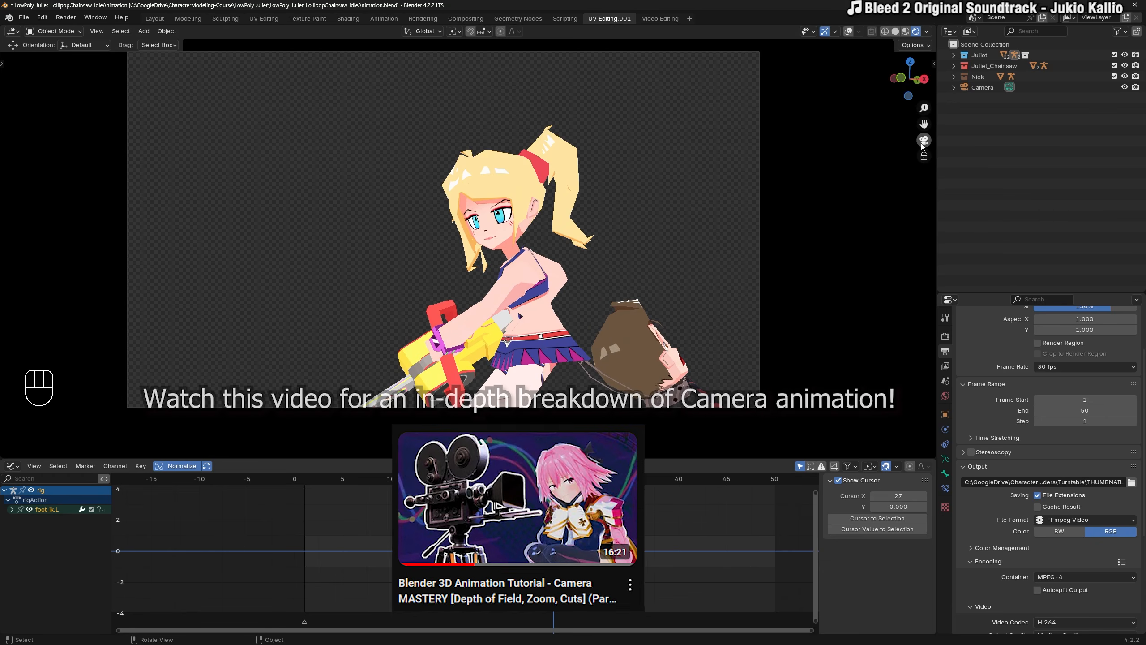
{"action": "scroll", "coordinate": [643, 190], "scroll_direction": "down", "scroll_amount": 1}
{"action": "middle_click_drag", "start_coordinate": [639, 263], "coordinate": [654, 211], "text": "shift"}
{"action": "scroll", "coordinate": [650, 207], "scroll_direction": "down", "scroll_amount": 1}
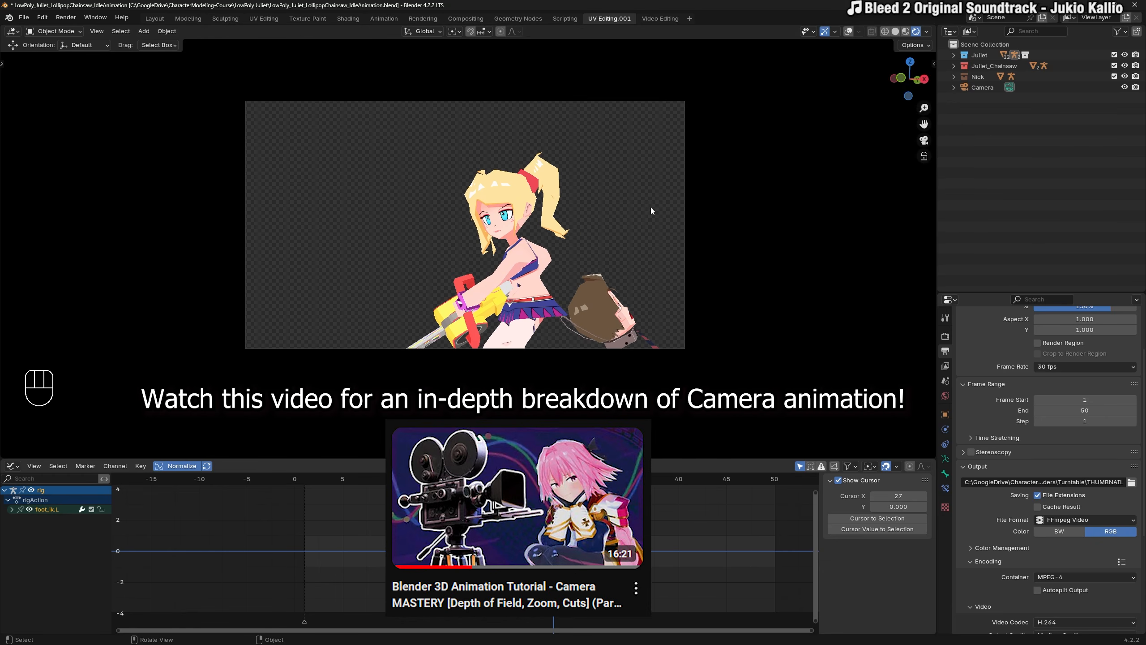
{"action": "scroll", "coordinate": [650, 207], "scroll_direction": "up", "scroll_amount": 1}
Select the Camera object and move it with walk navigation to frame the character closely from the front at a low angle.
{"action": "left_click", "coordinate": [971, 91]}
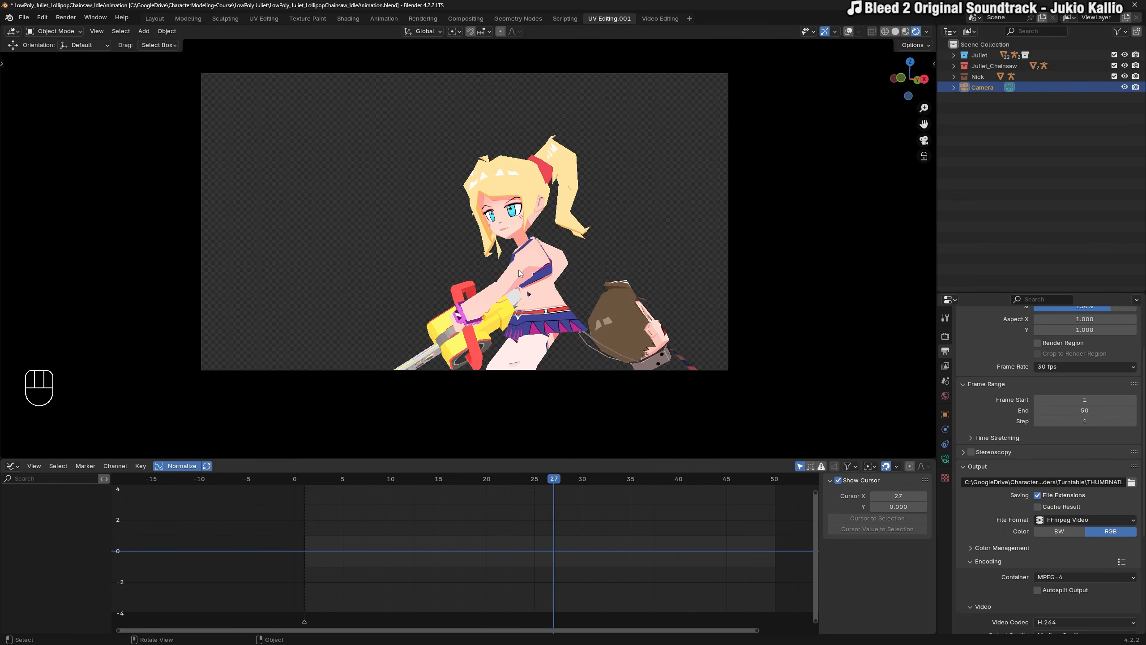
{"action": "key", "text": "shift"}
{"action": "key", "text": "shift+grave"}
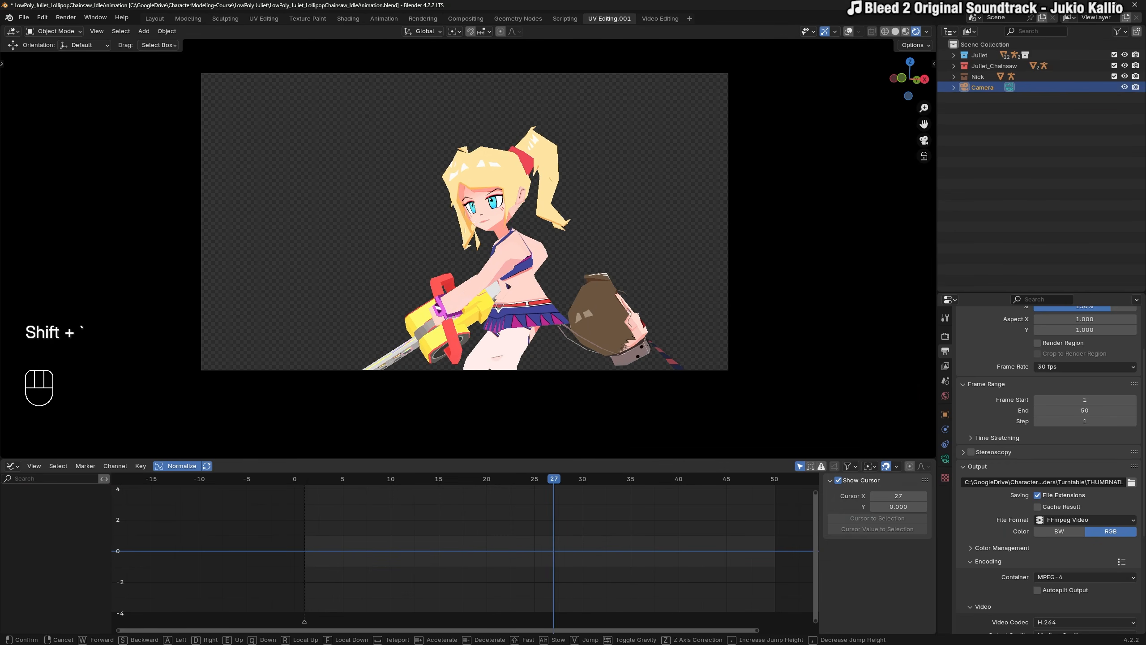
{"action": "key", "text": "a"}
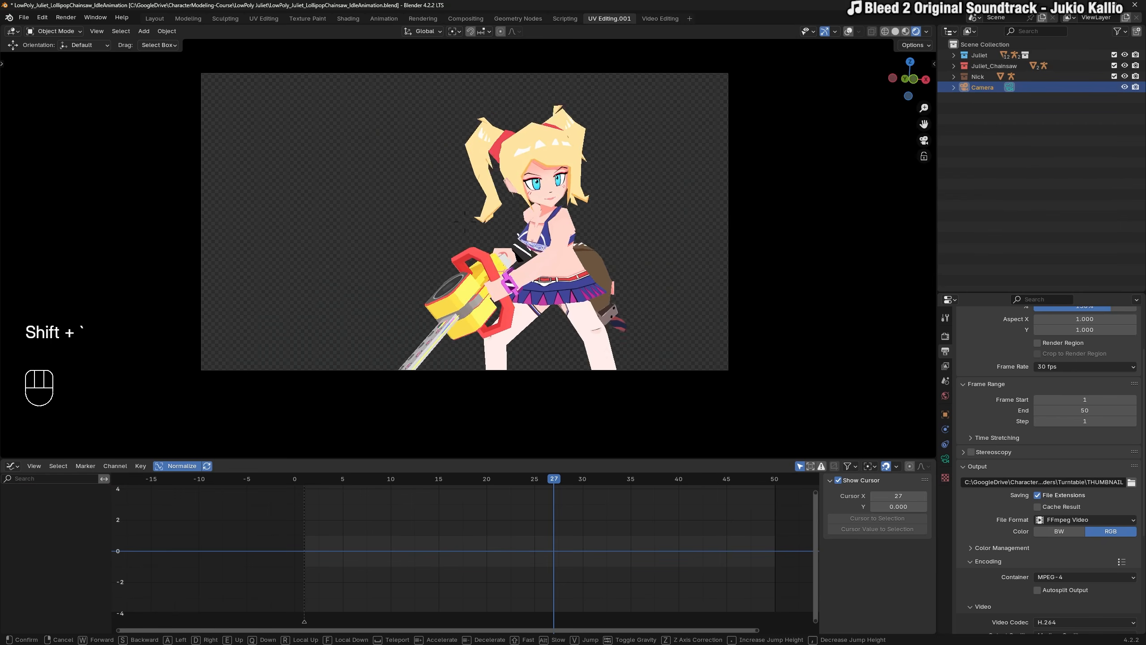
{"action": "key", "text": "a"}
{"action": "key", "text": "q"}
{"action": "key", "text": "w"}
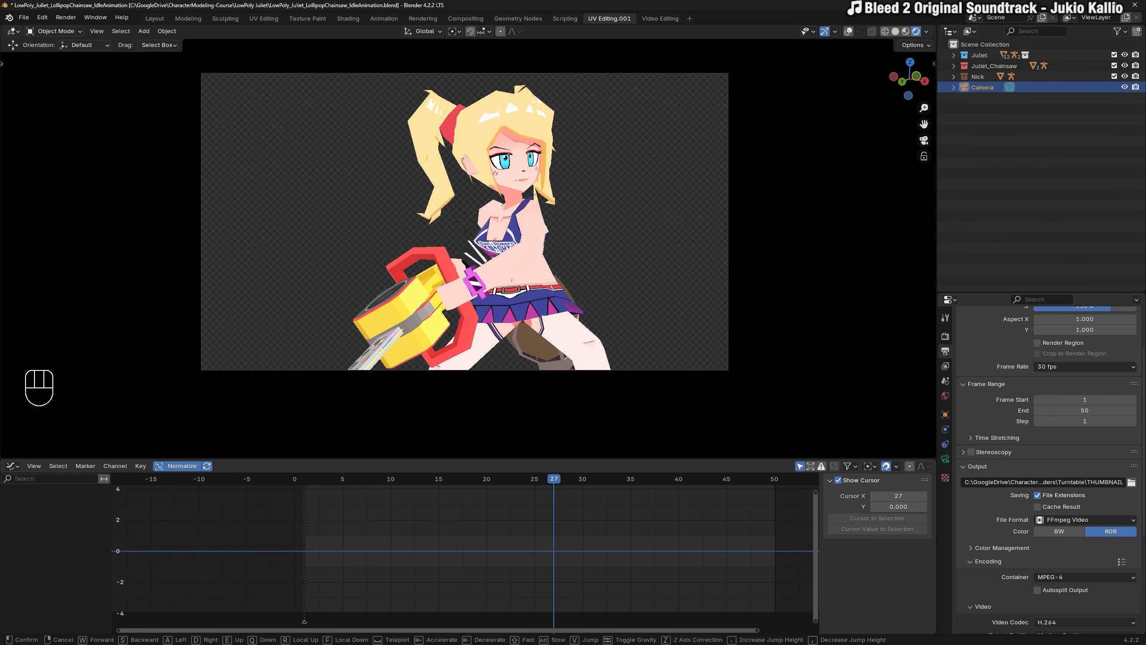
{"action": "left_click", "coordinate": [527, 273]}
Roll the camera by -9.31° and refine its distance and aim with walk navigation to keep the character and chainsaw in frame.
{"action": "key", "text": "r"}
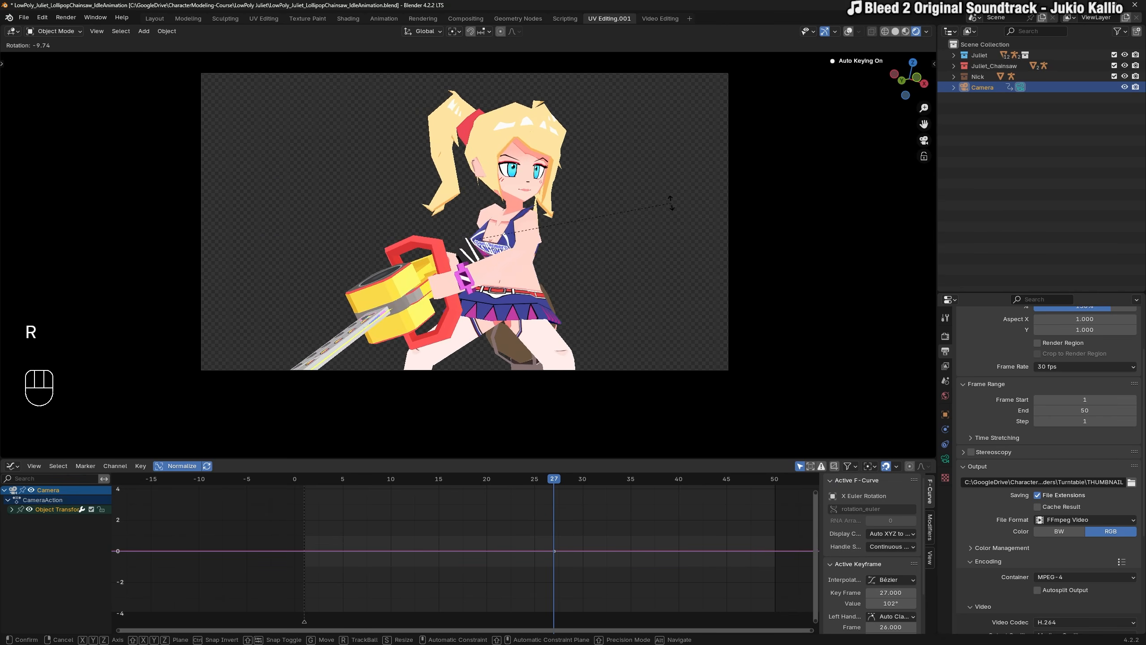
{"action": "left_click", "coordinate": [657, 220], "text": "shift"}
{"action": "key", "text": "shift+grave"}
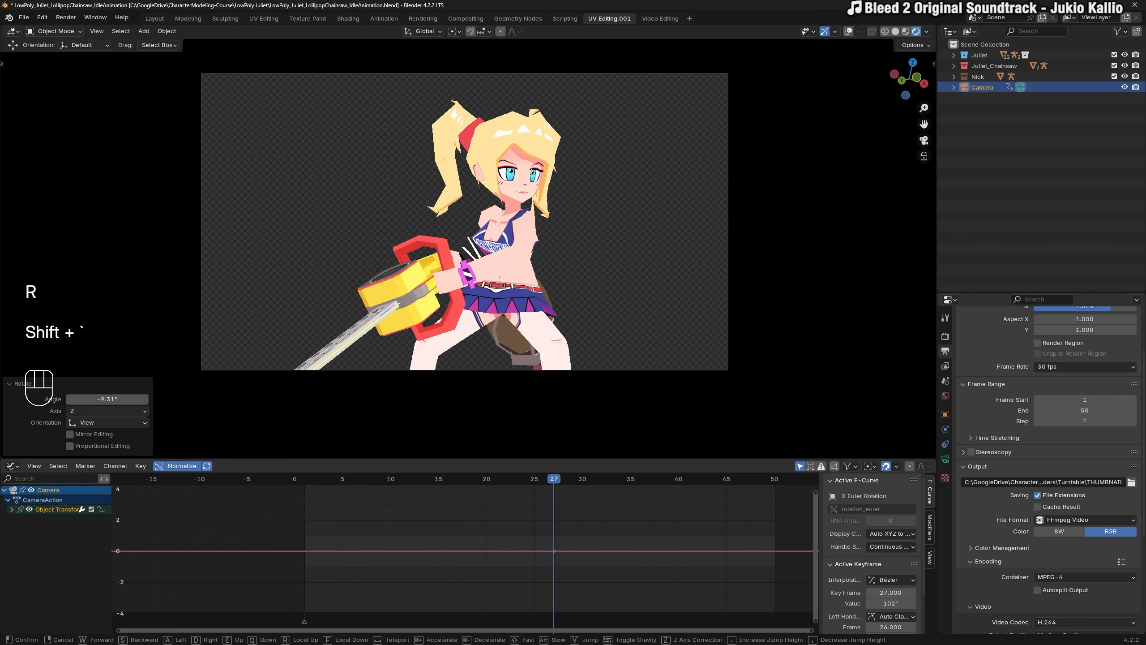
{"action": "key", "text": "s"}
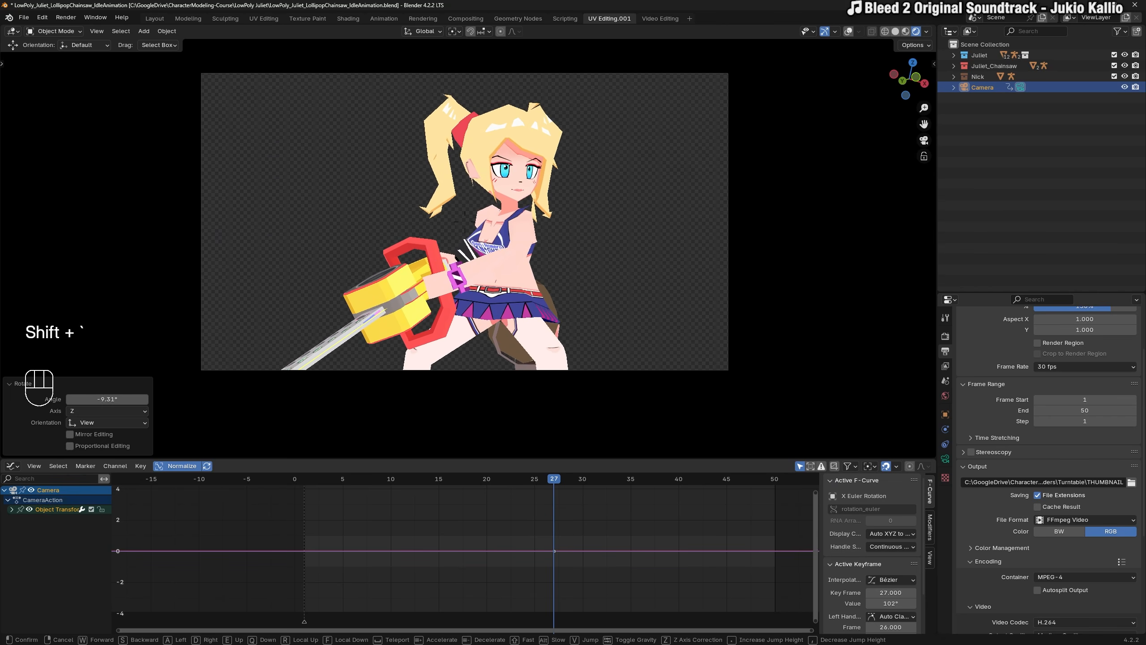
{"action": "key", "text": "w"}
{"action": "key", "text": "s"}
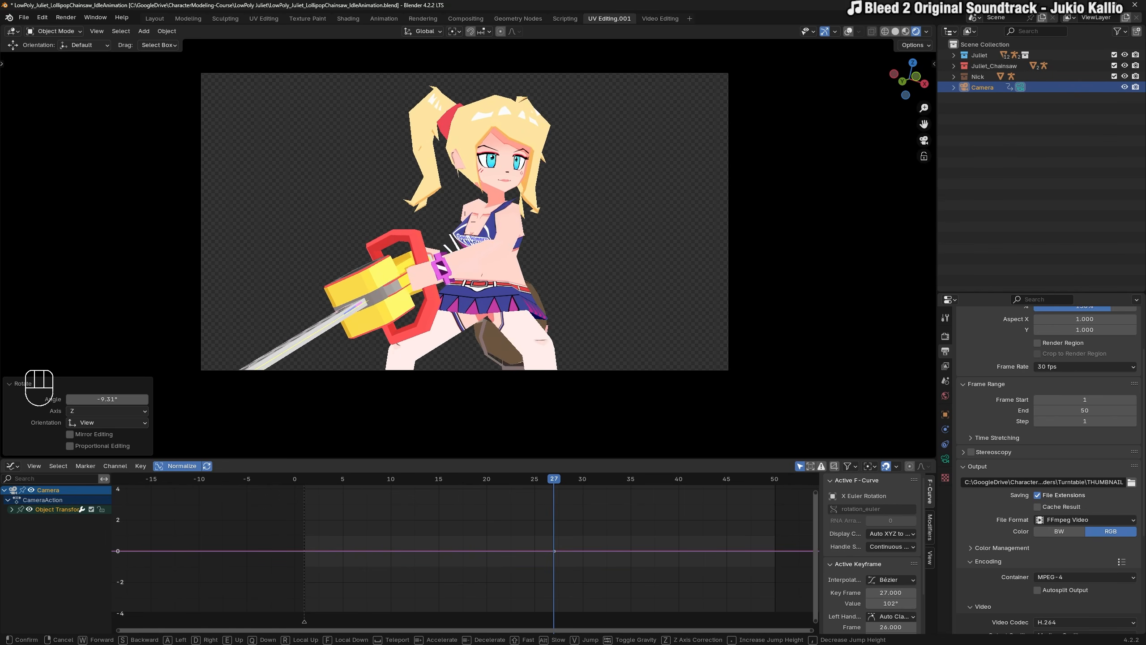
{"action": "key", "text": "w"}
{"action": "key", "text": "s"}
{"action": "key", "text": "w"}
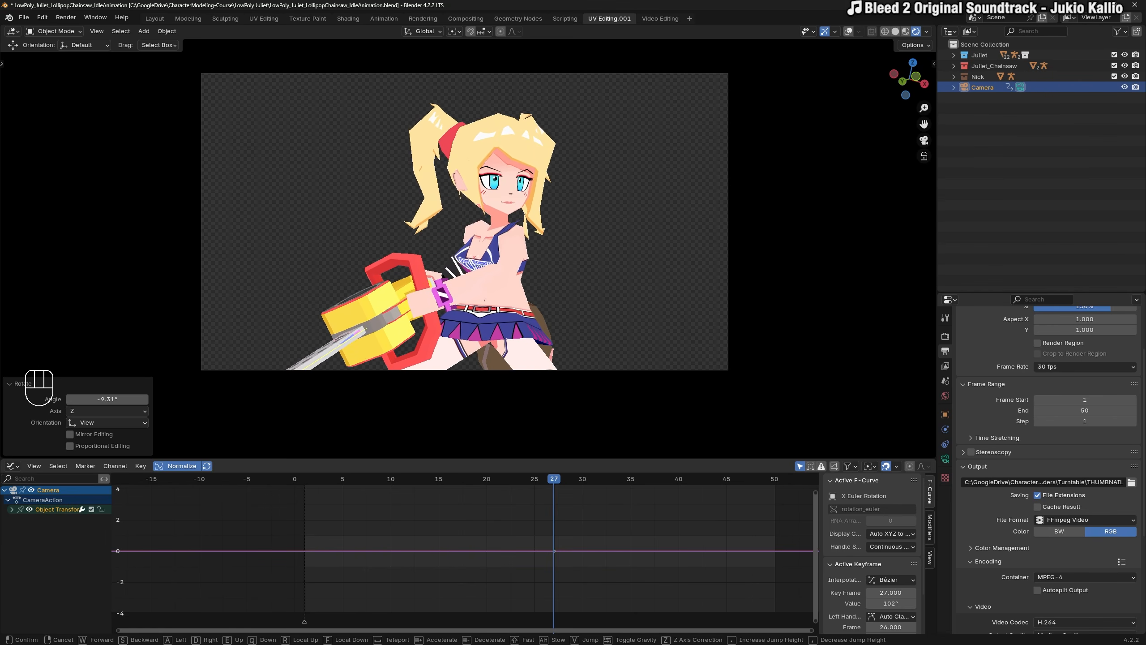
{"action": "key", "text": "s"}
{"action": "left_click", "coordinate": [655, 358]}
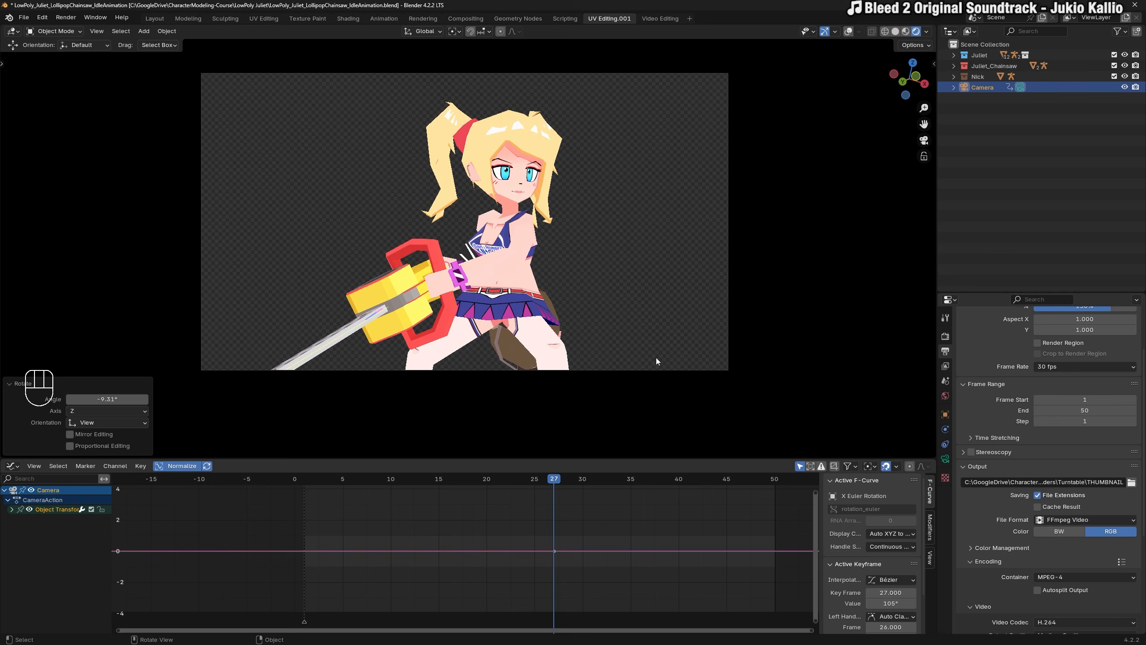
Go to frame 1 and insert a keyframe for the camera's framing.
{"action": "left_click_drag", "start_coordinate": [523, 479], "coordinate": [303, 482]}
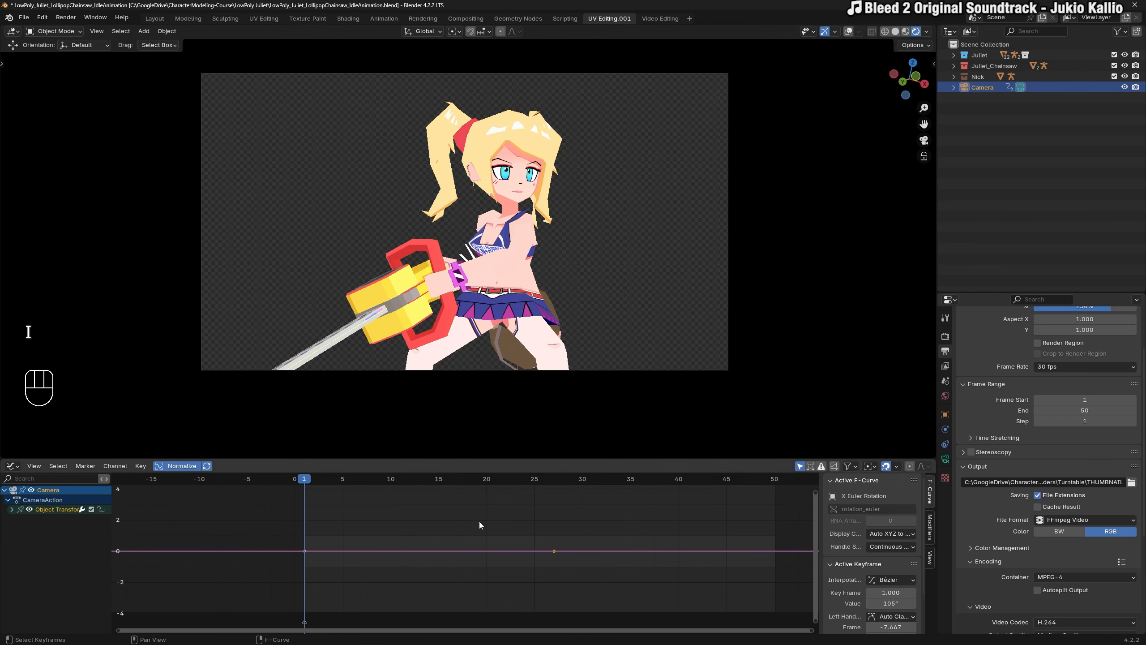
Delete the camera's middle keyframe near frame 27.
{"action": "left_click_drag", "start_coordinate": [458, 478], "coordinate": [515, 479]}
{"action": "scroll", "coordinate": [564, 526], "scroll_direction": "down", "scroll_amount": 5}
{"action": "left_click_drag", "start_coordinate": [566, 531], "coordinate": [508, 568]}
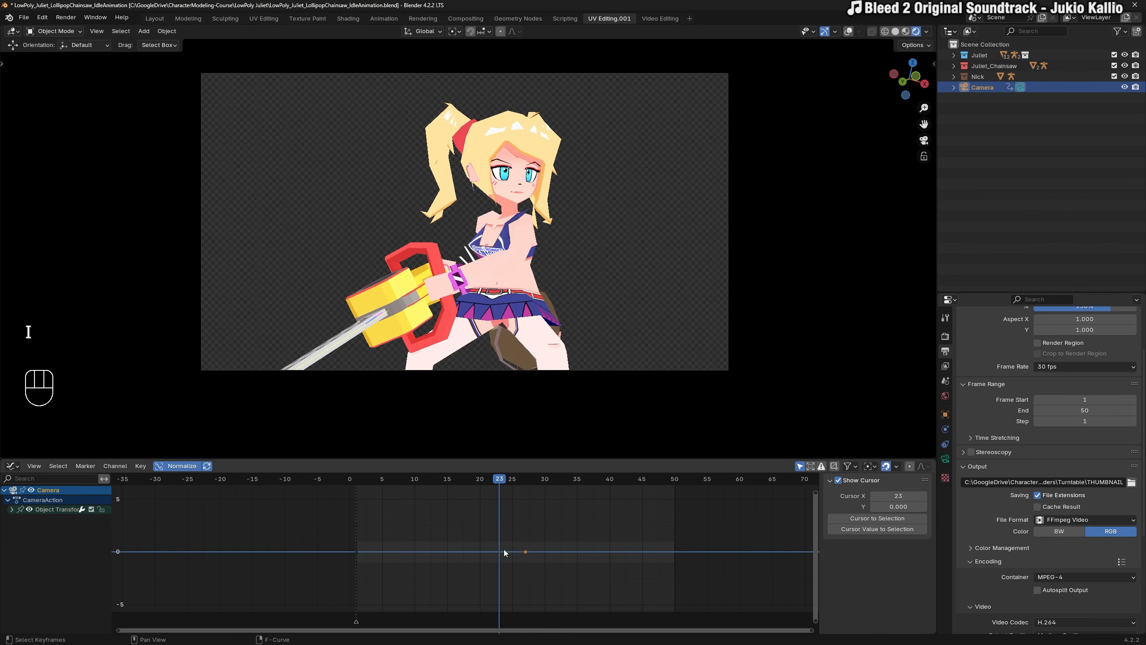
Go to frame 50 and use walk navigation to move the camera closer to the character, keyframing the new framing there.
{"action": "left_click_drag", "start_coordinate": [645, 479], "coordinate": [672, 479]}
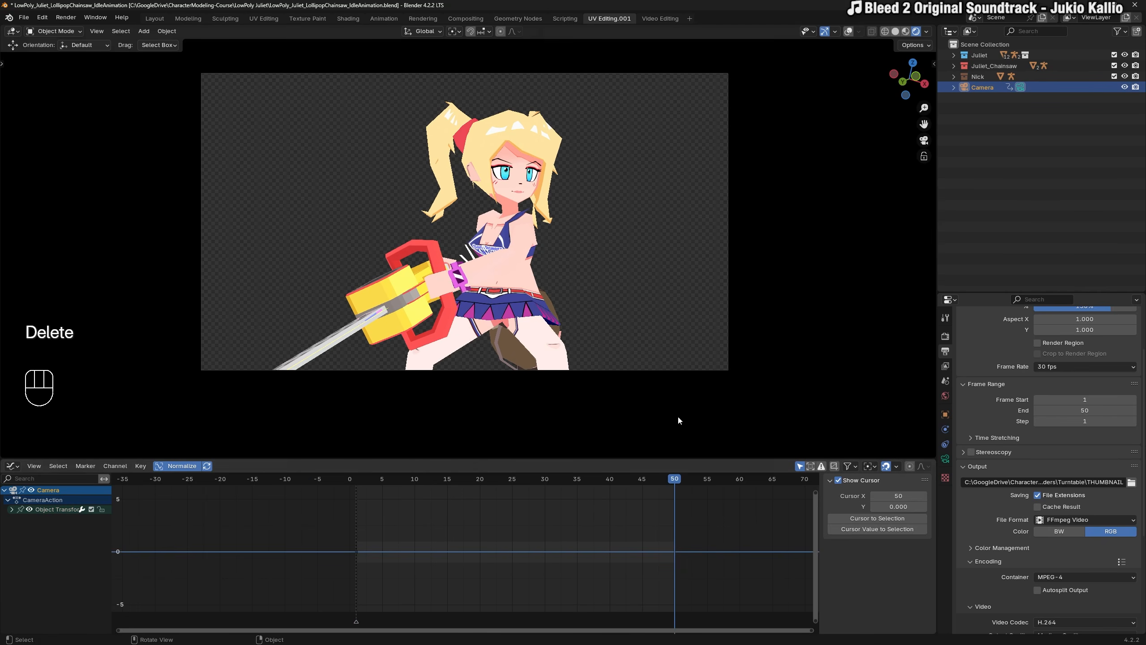
{"action": "key", "text": "shift+grave"}
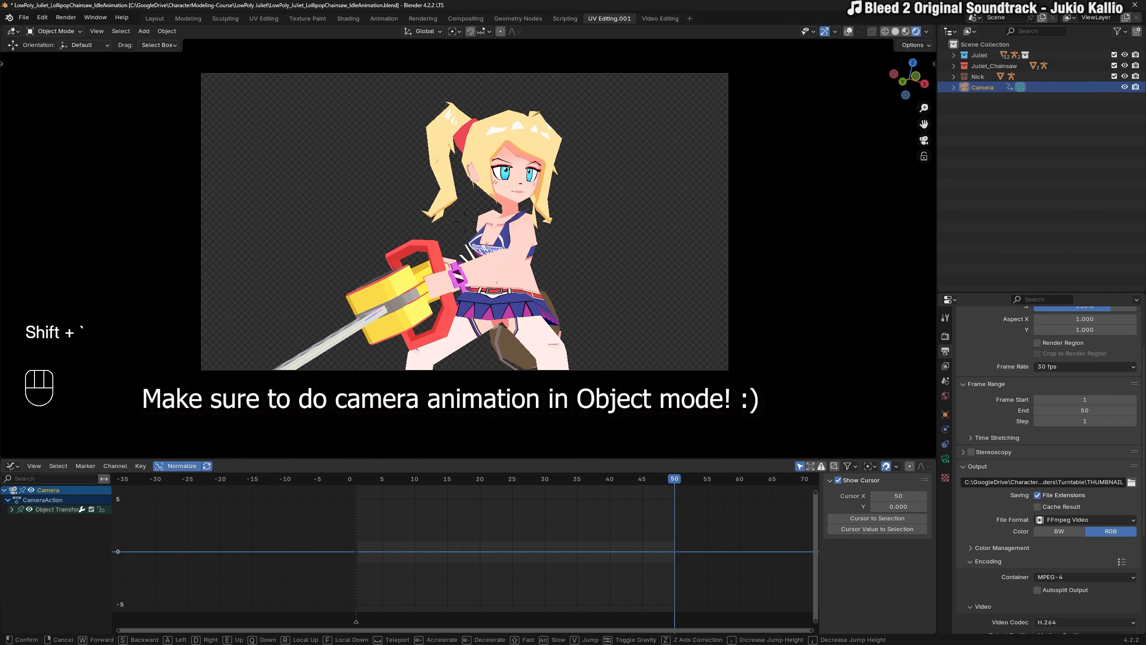
{"action": "left_click", "coordinate": [664, 332]}
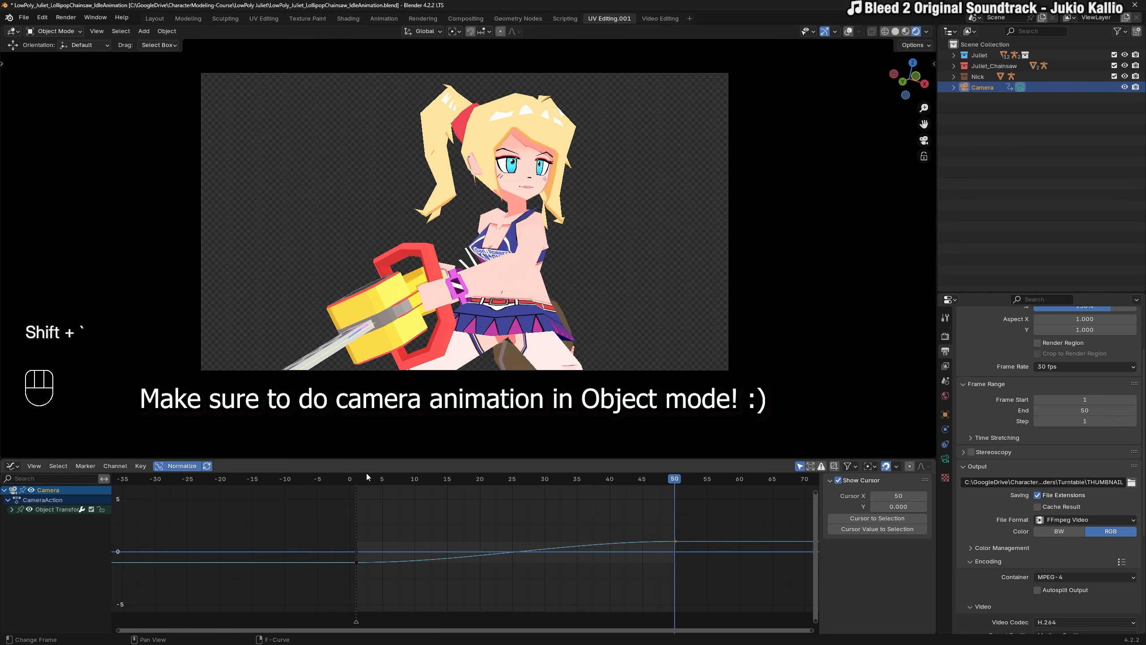
Play the camera animation through the active camera and save the file.
{"action": "key", "text": "space"}
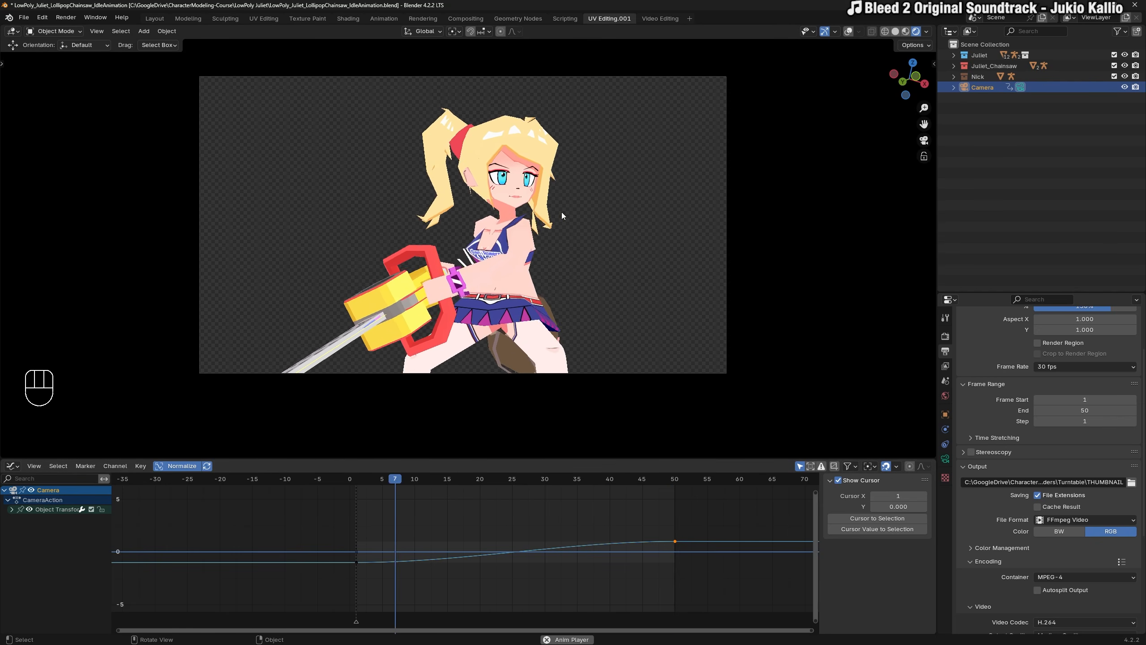
{"action": "key", "text": "space"}
{"action": "key", "text": "ctrl+s"}
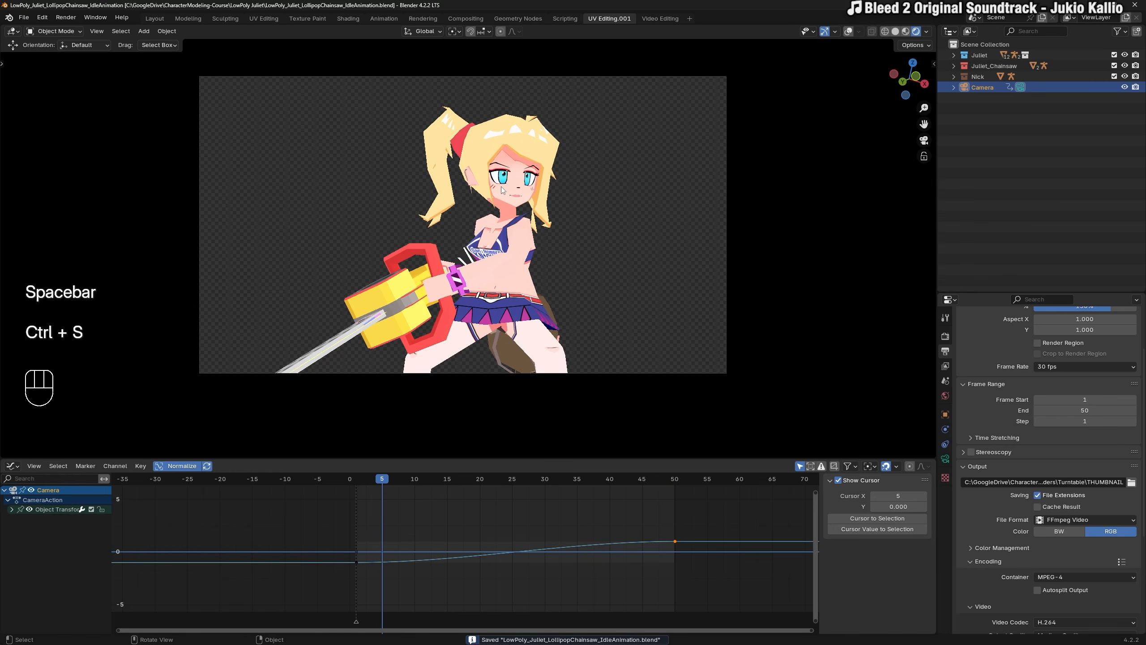
Render the camera animation as a preview and return to the main Blender window.
{"action": "key", "text": "q"}
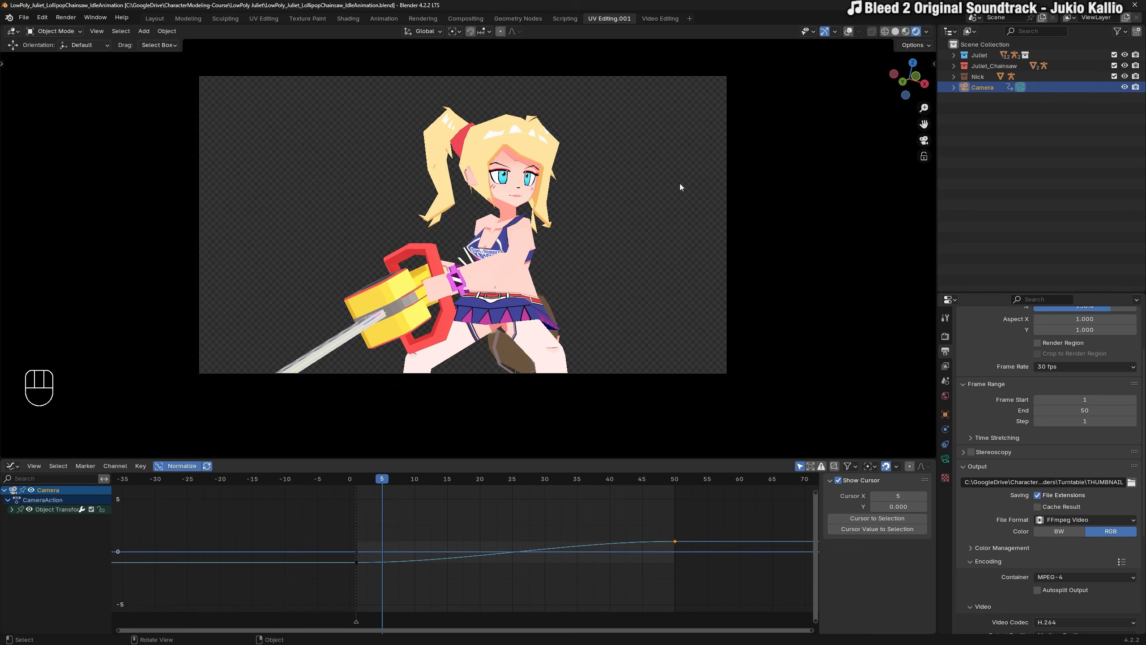
{"action": "key", "text": "q"}
{"action": "left_click", "coordinate": [399, 209]}
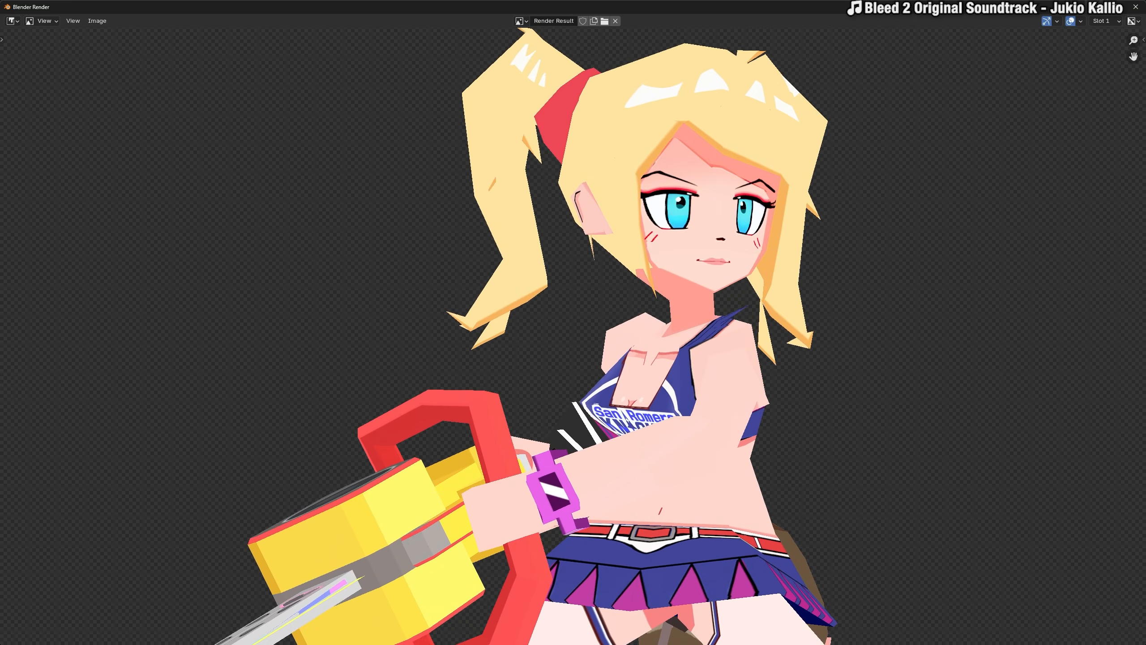
{"action": "key", "text": "alt+Tab"}
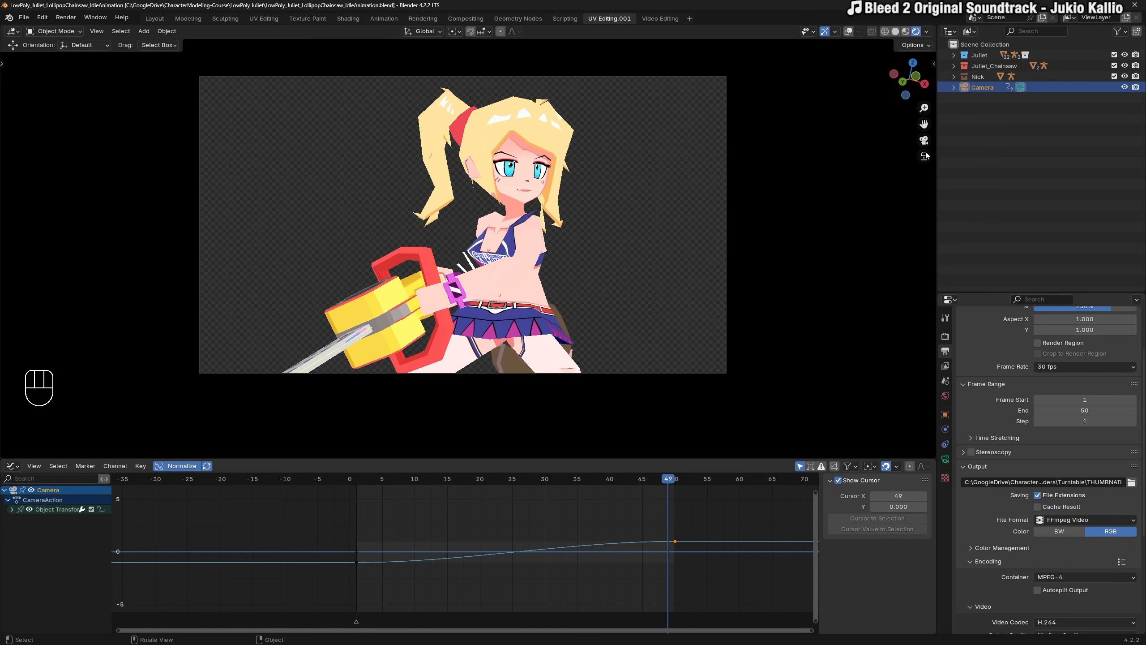
Leave the camera view, show the viewport overlays, and put the character's rig in Pose Mode with all its visible bones selected.
{"action": "middle_click_drag", "start_coordinate": [477, 217], "coordinate": [479, 212], "text": "shift"}
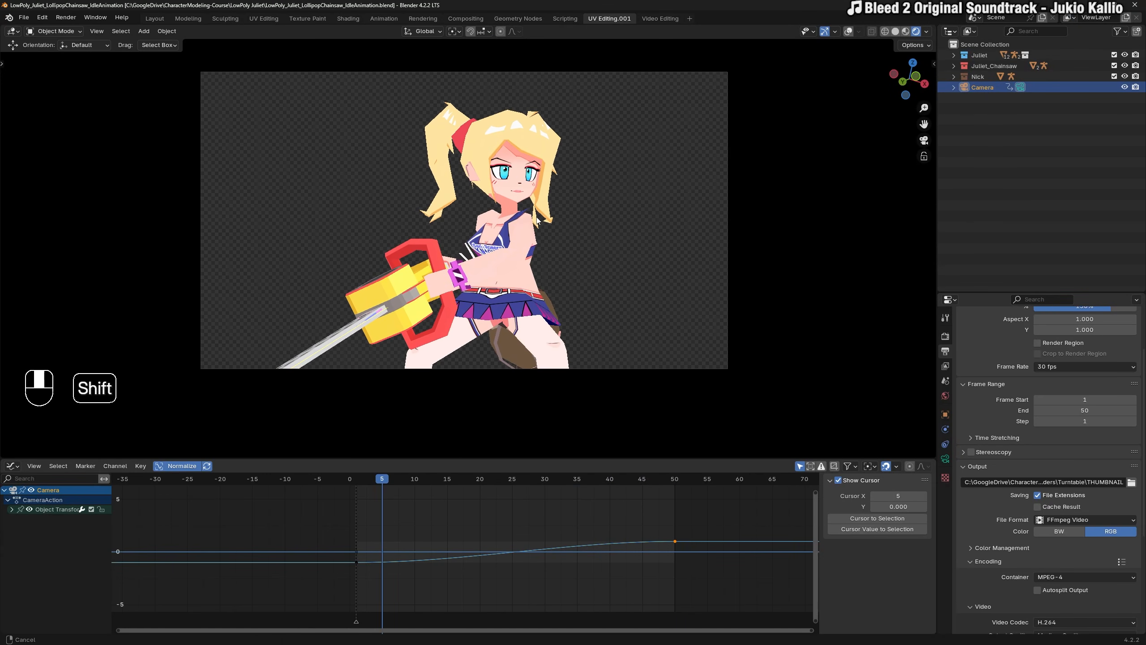
{"action": "middle_click_drag", "start_coordinate": [625, 185], "coordinate": [635, 206]}
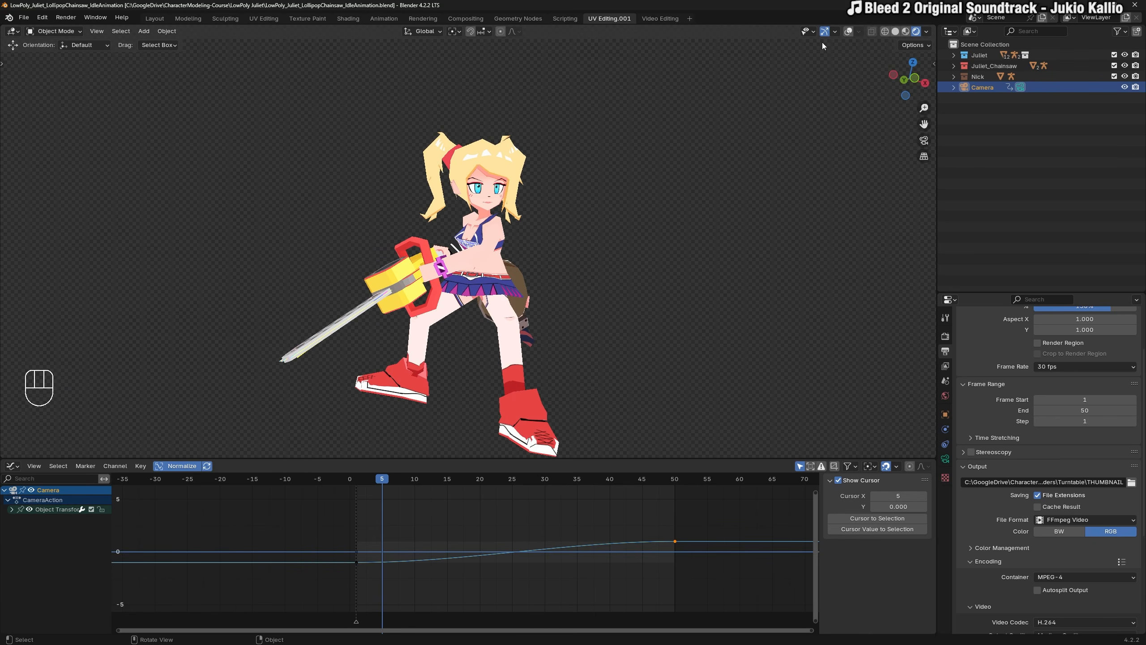
{"action": "left_click", "coordinate": [848, 31]}
{"action": "scroll", "coordinate": [529, 207], "scroll_direction": "up", "scroll_amount": 2}
{"action": "left_click", "coordinate": [530, 208]}
{"action": "middle_click_drag", "start_coordinate": [563, 182], "coordinate": [526, 167]}
{"action": "key", "text": "ctrl+Tab"}
{"action": "key", "text": "a"}
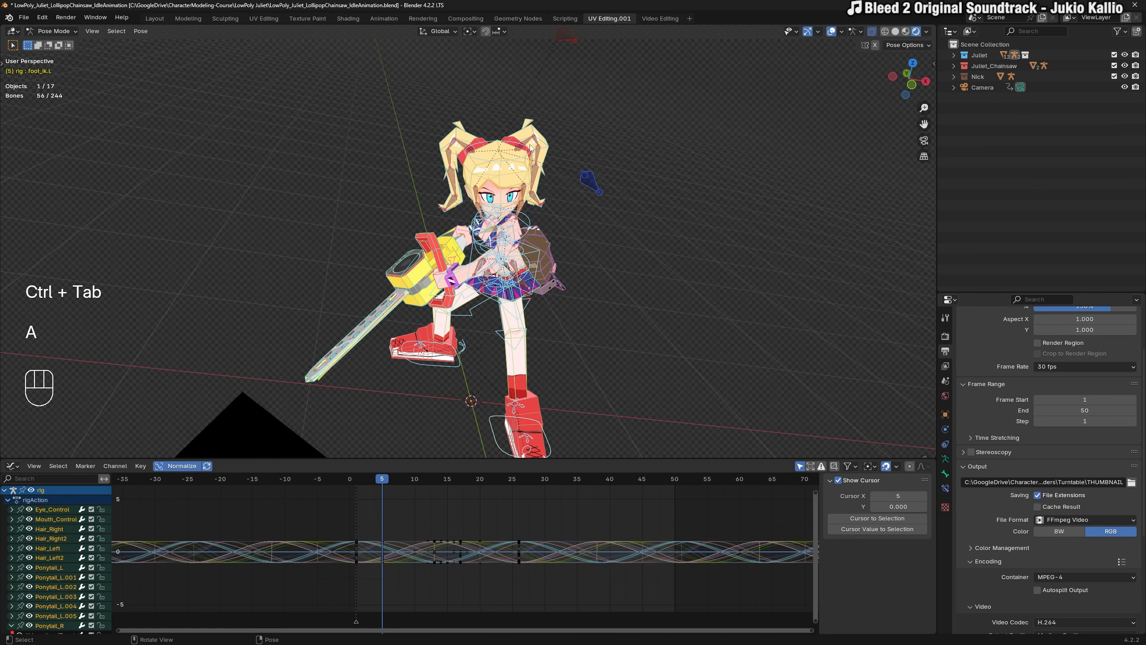
Select all keyframes of the rig's bones and clear the cyclic F-Modifier from their curves.
{"action": "key", "text": "a"}
{"action": "key", "text": "a"}
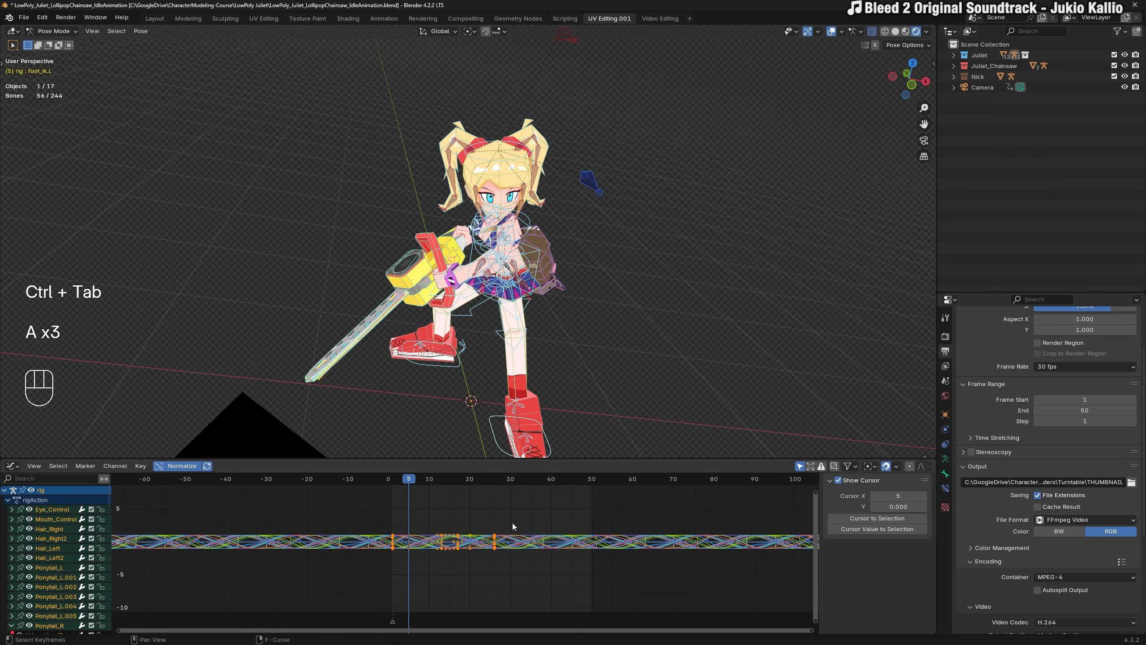
{"action": "key", "text": "shift+e"}
{"action": "key", "text": "shift+e"}
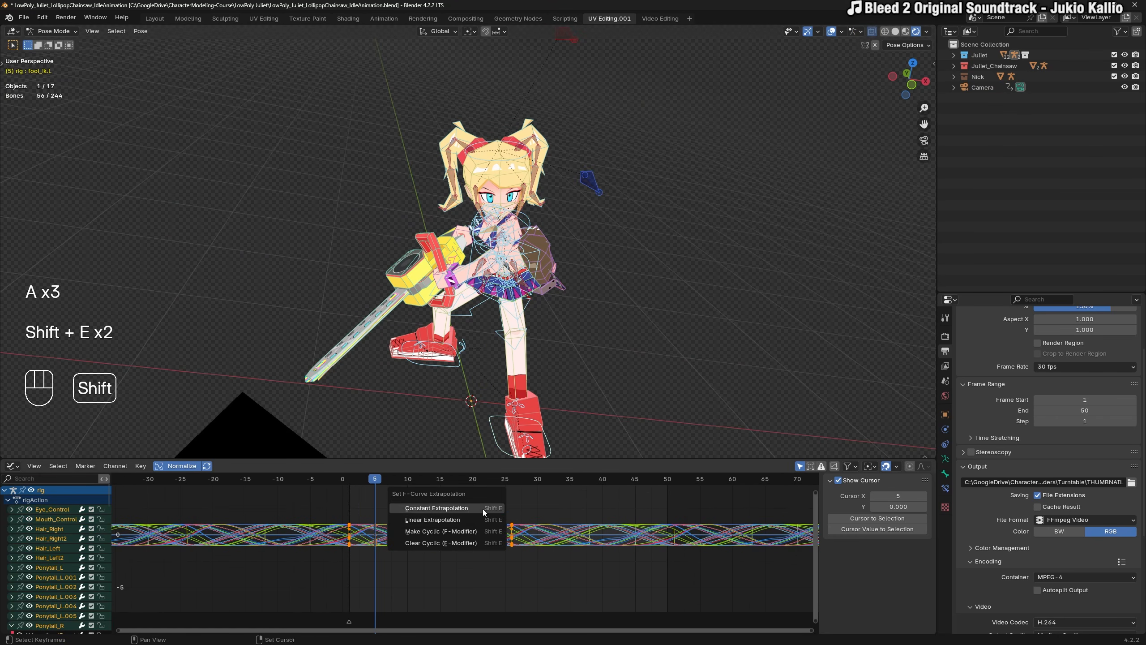
{"action": "left_click", "coordinate": [411, 543]}
Play the rig animation from near its start through the active camera.
{"action": "left_click_drag", "start_coordinate": [466, 478], "coordinate": [453, 477]}
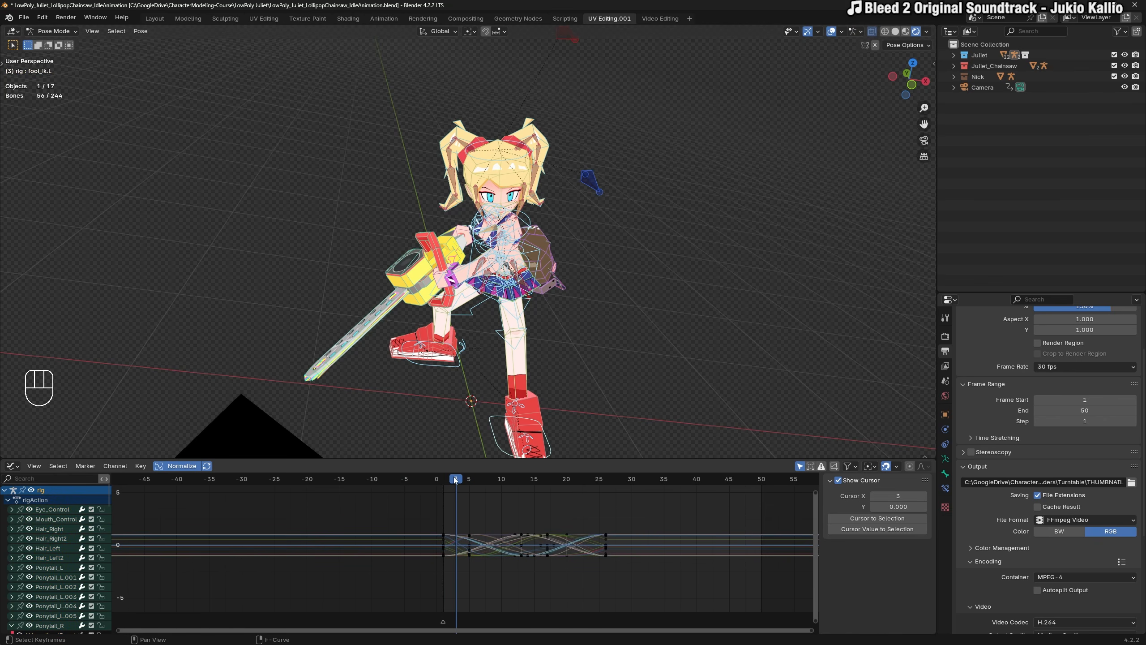
{"action": "key", "text": "KP_0"}
{"action": "key", "text": "space"}
{"action": "key", "text": "space"}
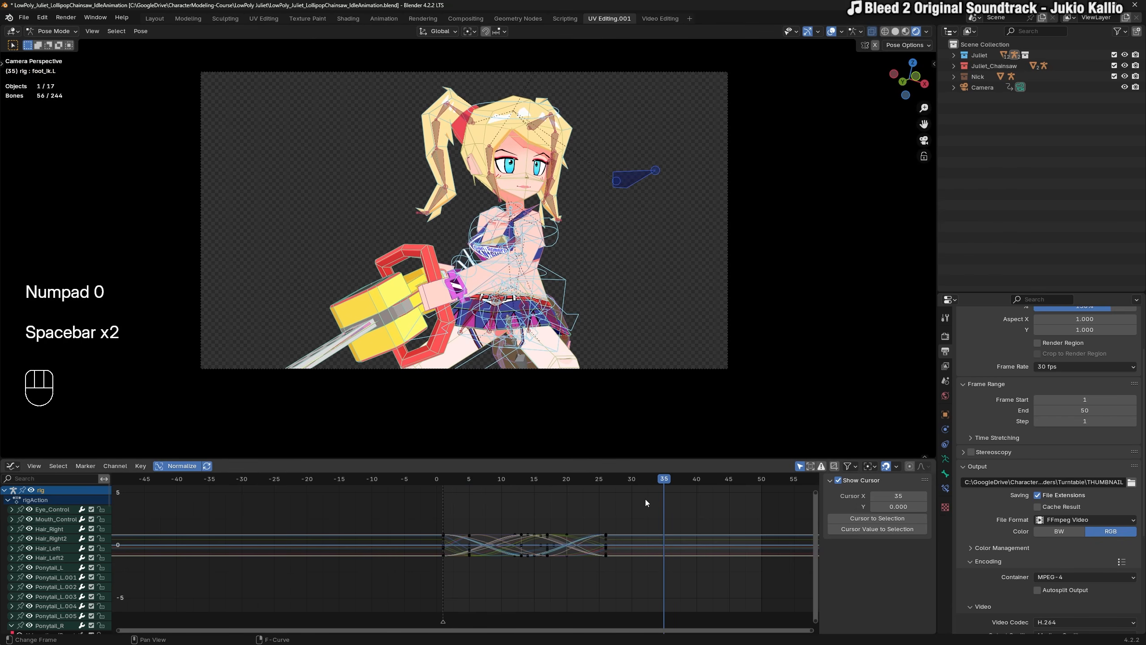
Insert a keyframe for the selected bones at frame 26 and play the animation again.
{"action": "left_click", "coordinate": [607, 479]}
{"action": "key", "text": "i"}
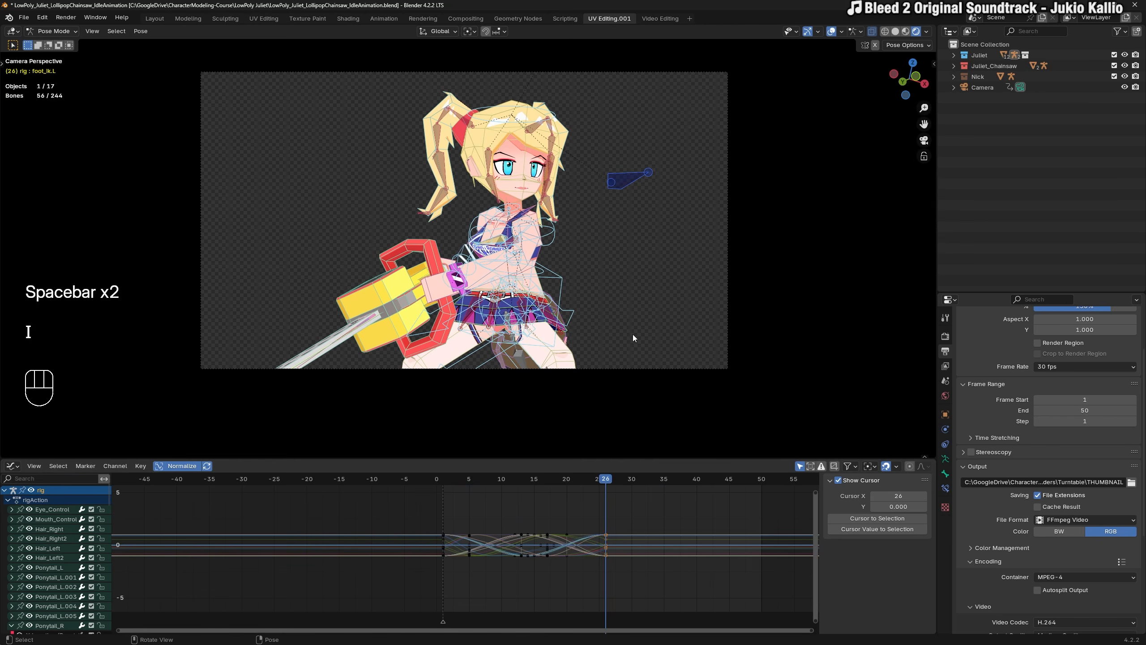
{"action": "key", "text": "space"}
{"action": "key", "text": "space"}
Select the hand_ik.R control at frame 34, move it, and rotate it by about -78.4° to swing the chainsaw upward.
{"action": "middle_click_drag", "start_coordinate": [622, 339], "coordinate": [310, 237]}
{"action": "left_click", "coordinate": [431, 325]}
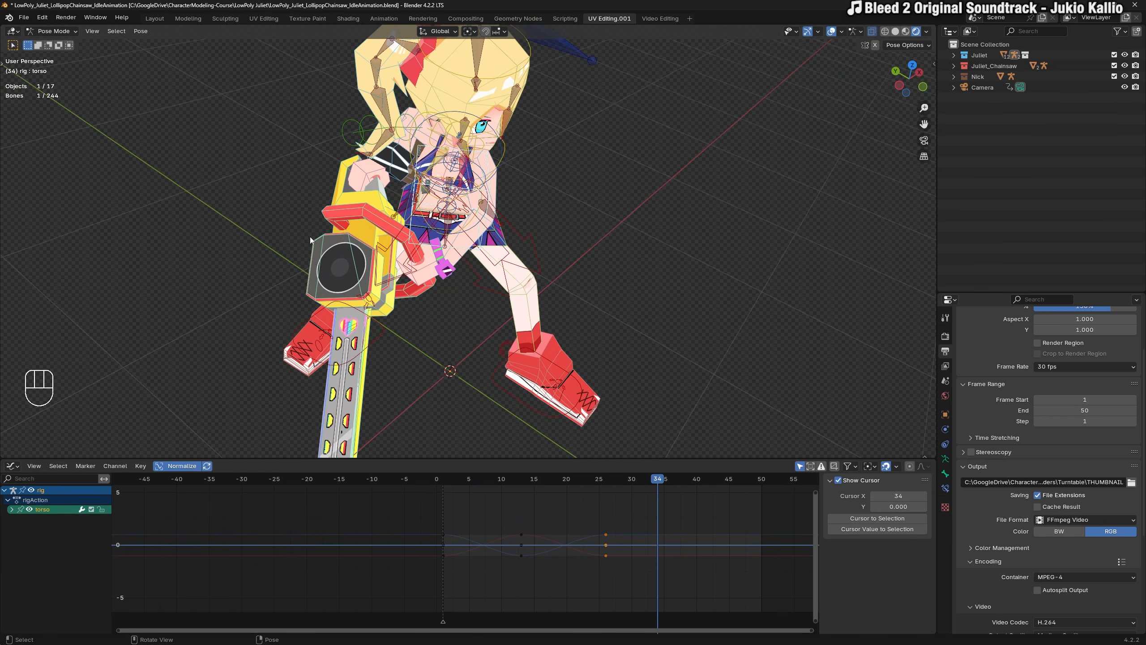
{"action": "scroll", "coordinate": [316, 233], "scroll_direction": "up", "scroll_amount": 2}
{"action": "left_click", "coordinate": [343, 153]}
{"action": "key", "text": "n"}
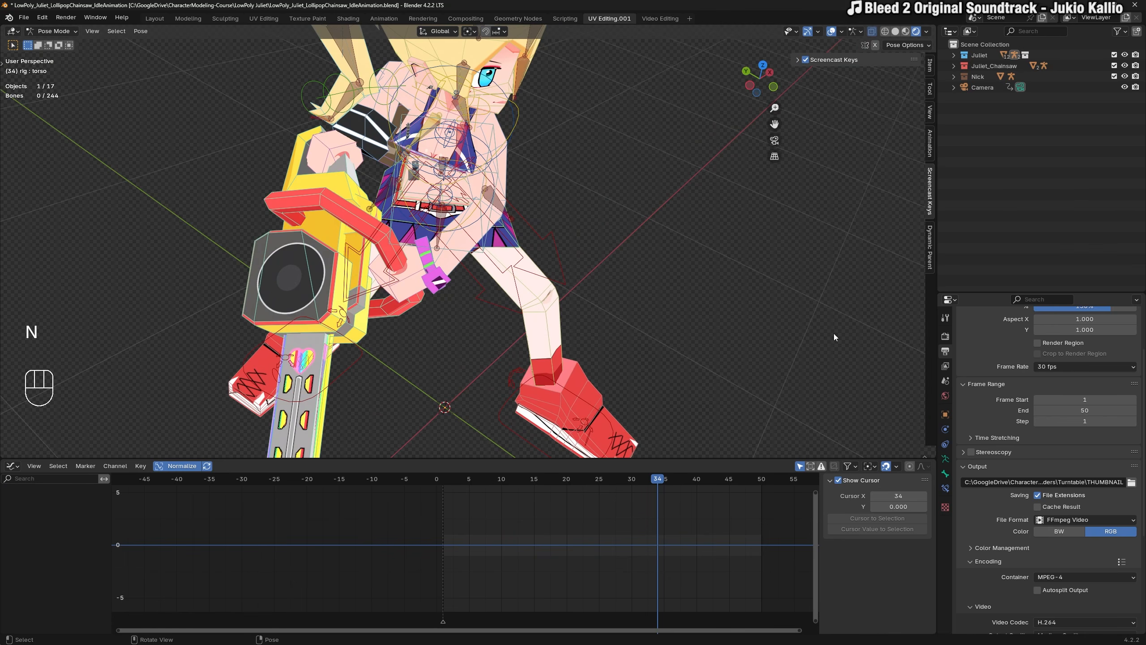
{"action": "middle_click_drag", "start_coordinate": [391, 279], "coordinate": [417, 245]}
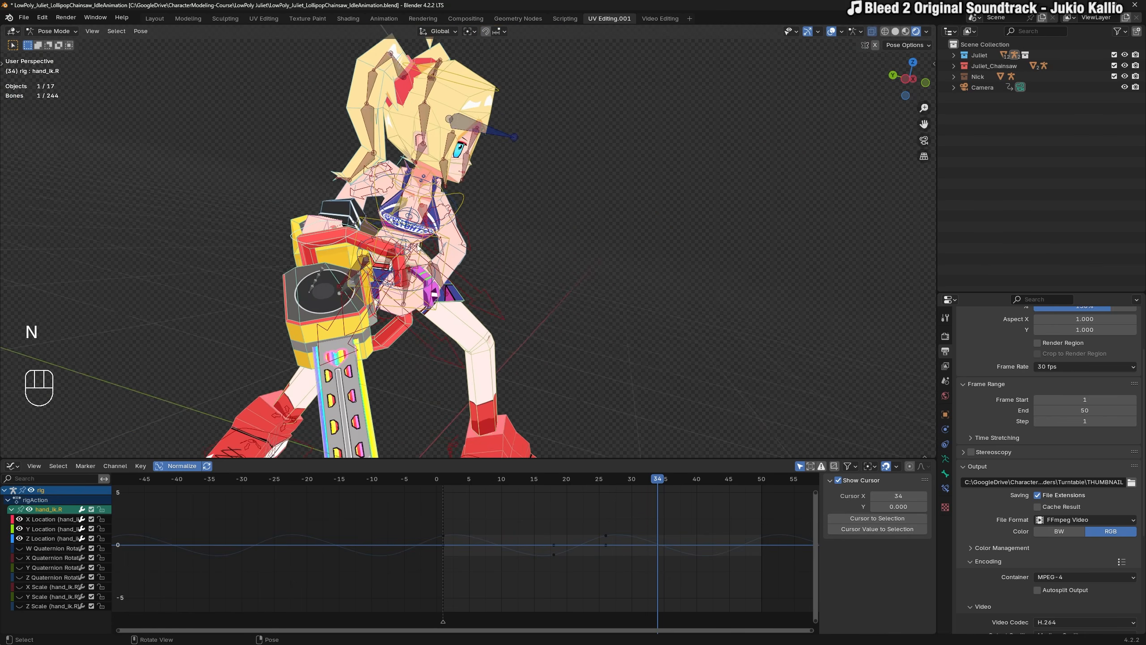
{"action": "key", "text": "g"}
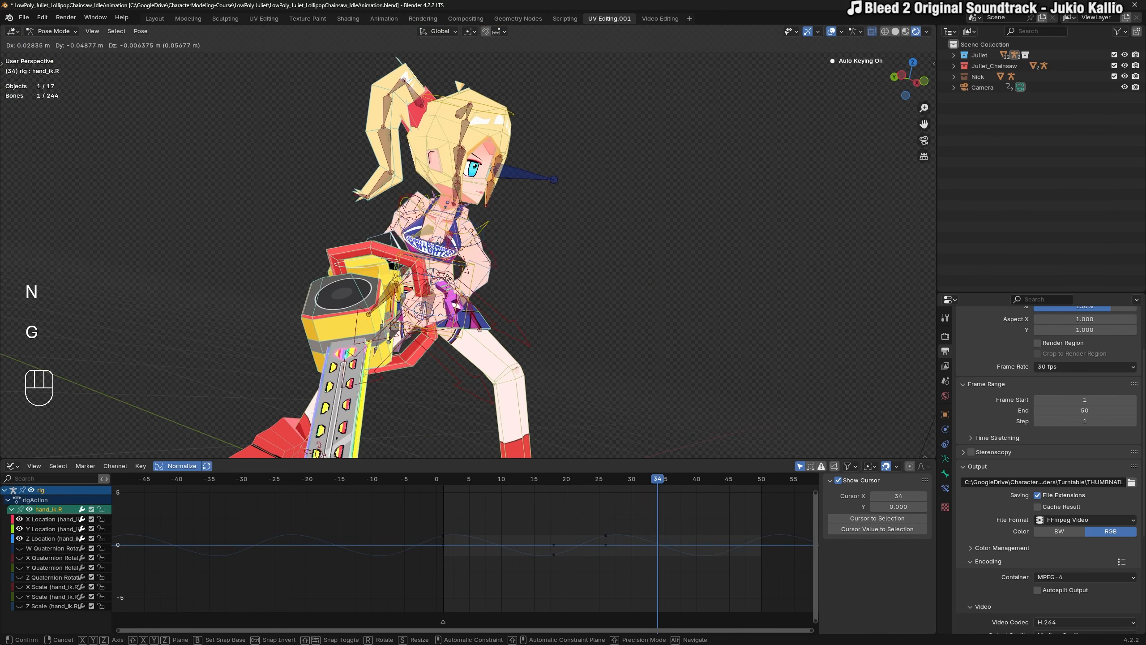
{"action": "left_click", "coordinate": [532, 217]}
{"action": "key", "text": "r"}
{"action": "left_click", "coordinate": [504, 322]}
Trackball-rotate the hand_ik.R control and move it by about X -0.463 m, Y -0.133 m, Z -0.047 m.
{"action": "key", "text": "r"}
{"action": "key", "text": "r"}
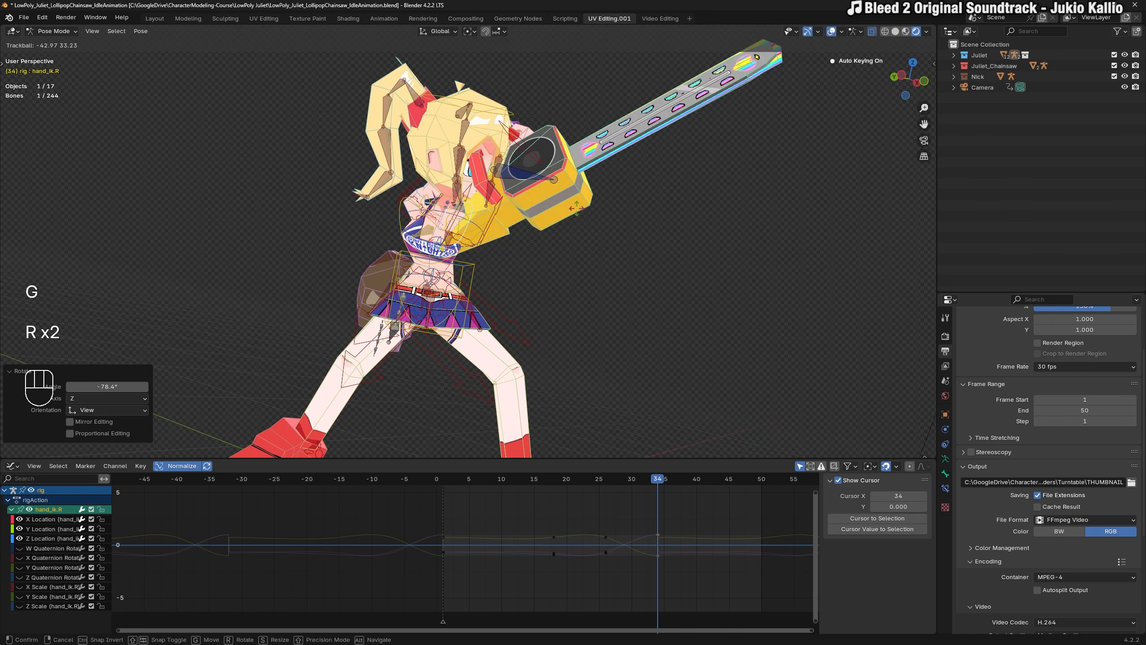
{"action": "left_click", "coordinate": [632, 225]}
{"action": "middle_click_drag", "start_coordinate": [673, 221], "coordinate": [609, 199]}
{"action": "key", "text": "g"}
{"action": "left_click", "coordinate": [490, 194]}
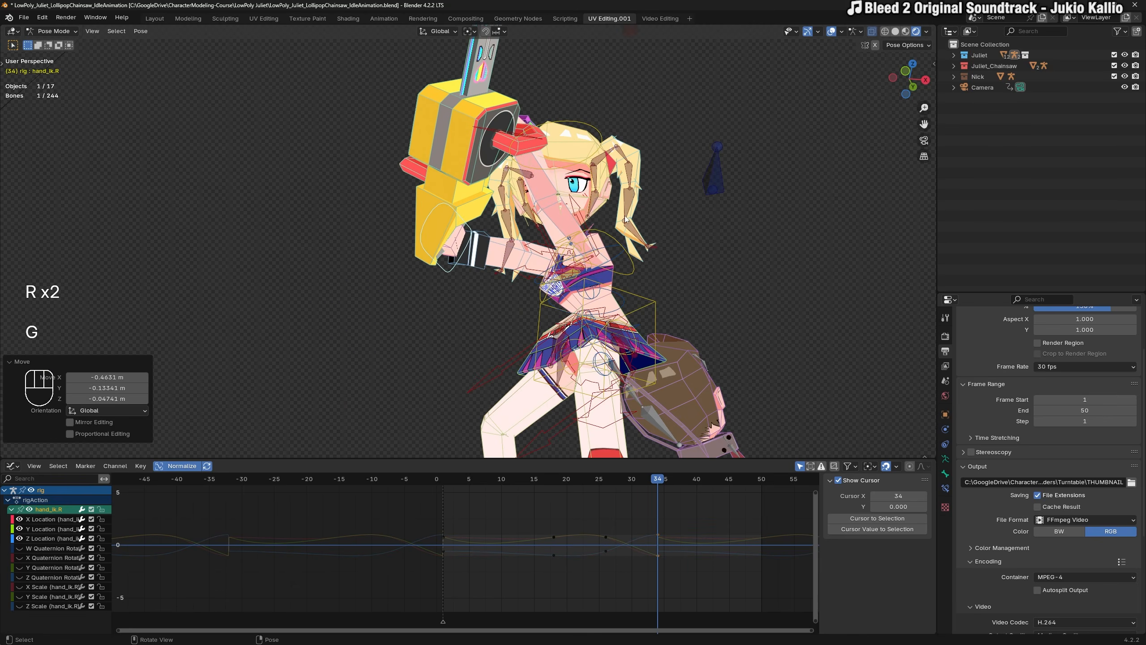
From the camera view, move hand_ik.R about -0.254 m in Z and rotate it so the chainsaw points diagonally upward across the body.
{"action": "key", "text": "KP_0"}
{"action": "key", "text": "g"}
{"action": "left_click", "coordinate": [585, 309]}
{"action": "key", "text": "r"}
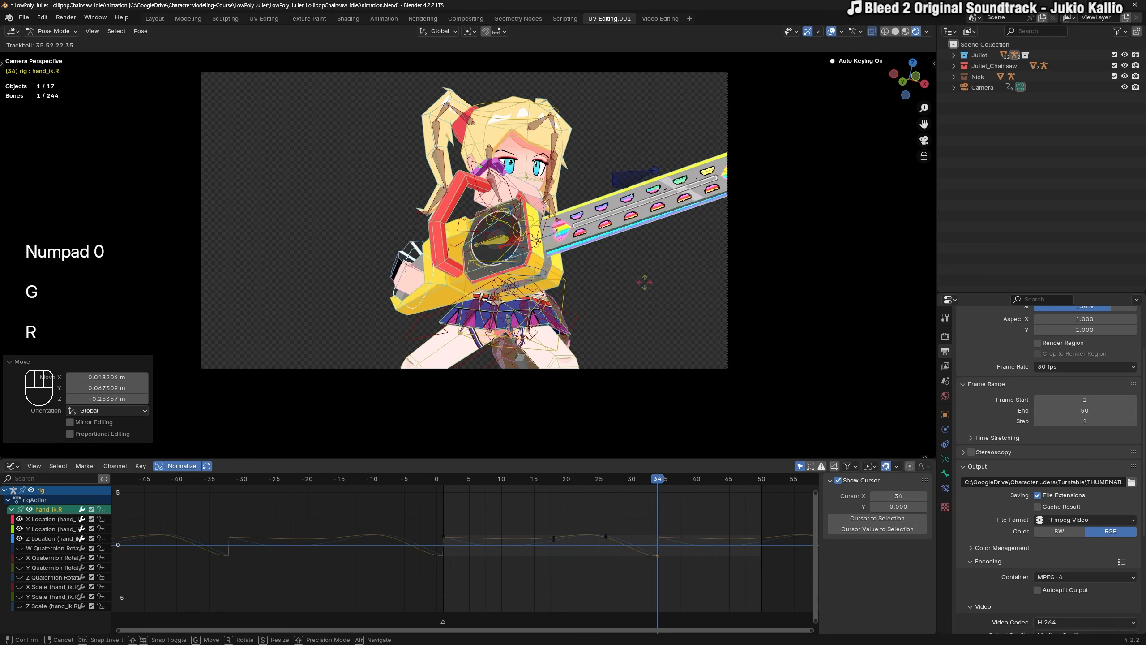
{"action": "left_click", "coordinate": [621, 307]}
{"action": "key", "text": "r"}
{"action": "key", "text": "r"}
{"action": "left_click", "coordinate": [588, 211]}
{"action": "key", "text": "r"}
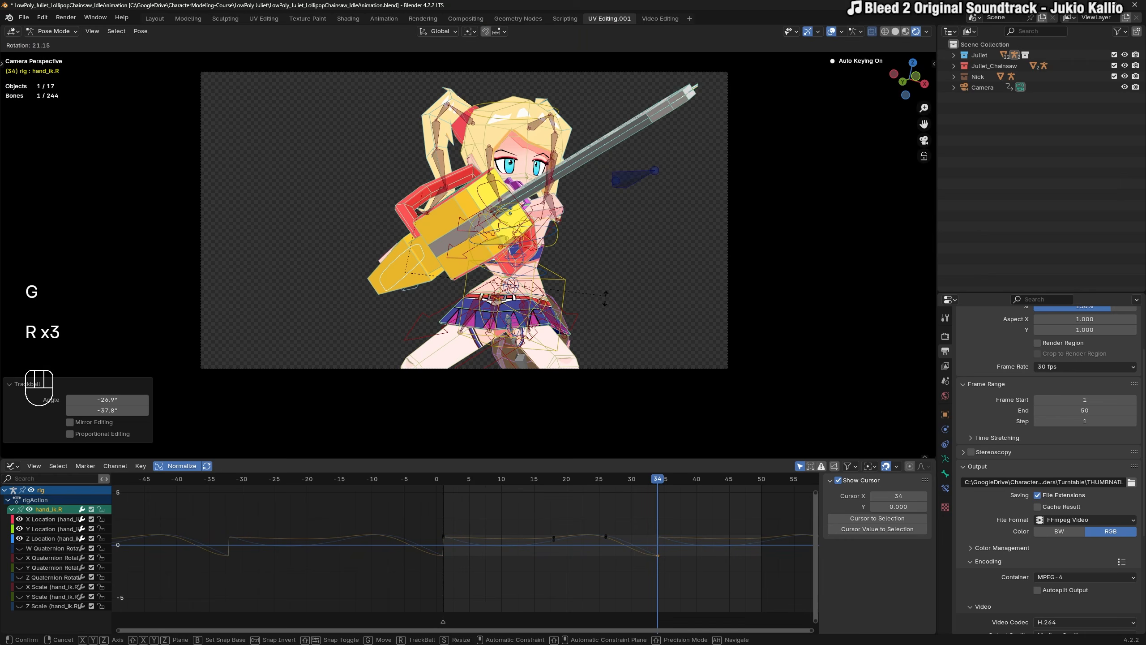
{"action": "left_click", "coordinate": [562, 431]}
Hide the overlays, play the animation to review the chainsaw pose, and return to frame 34.
{"action": "key", "text": "shift+alt+z"}
{"action": "key", "text": "space"}
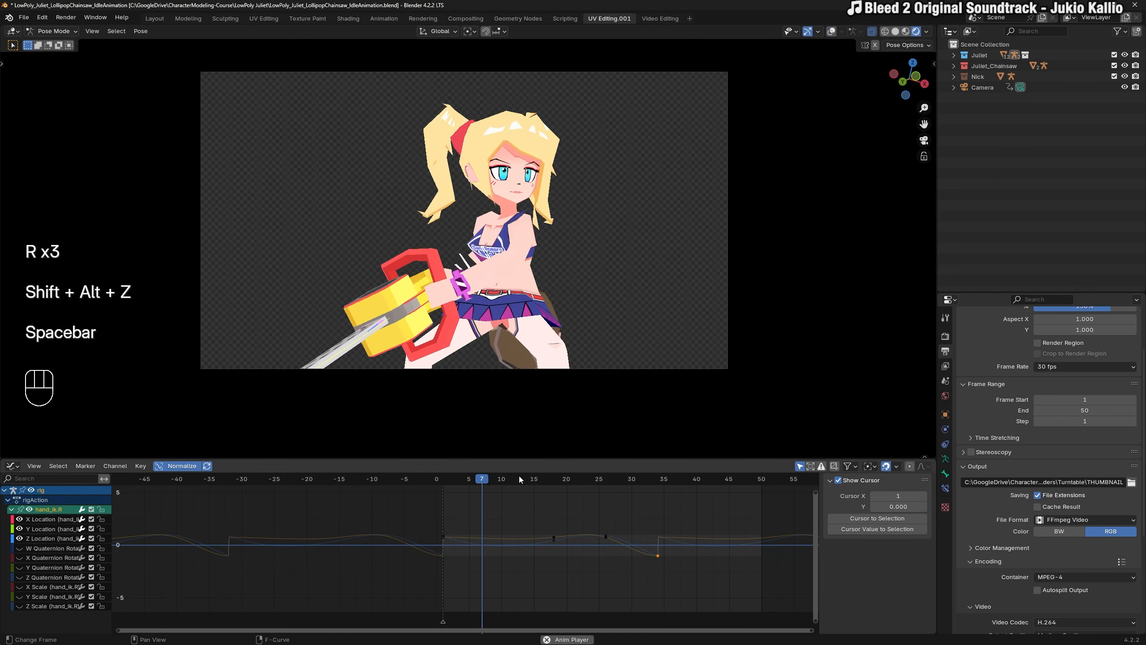
{"action": "key", "text": "space"}
{"action": "left_click_drag", "start_coordinate": [665, 480], "coordinate": [657, 481]}
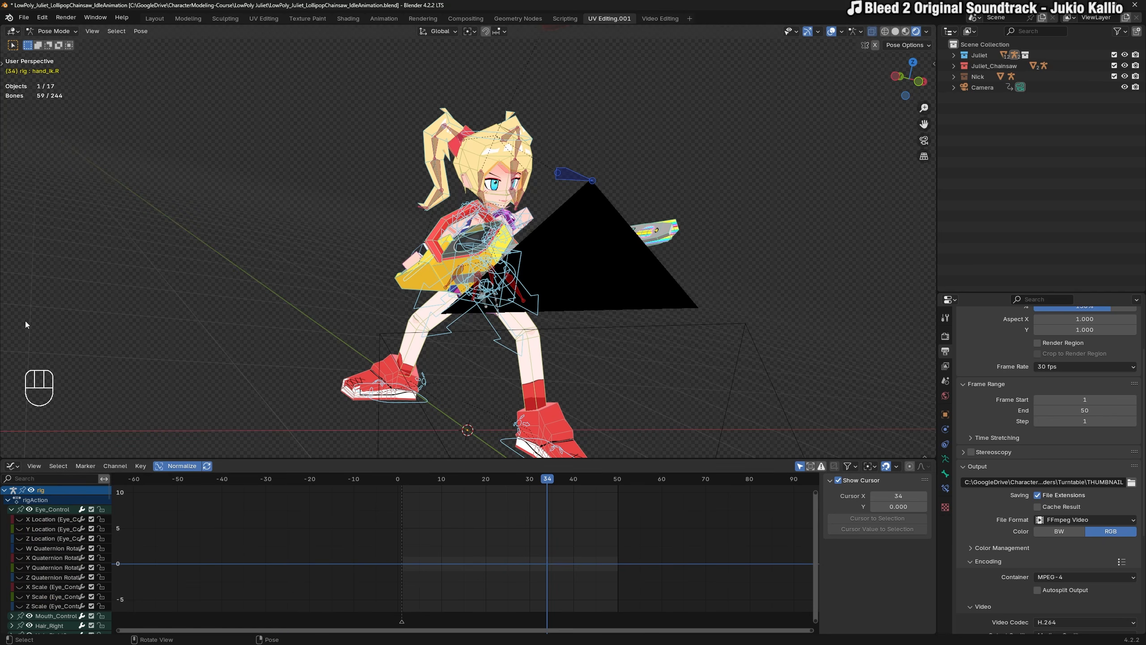
Reveal all hidden F-curves of the rig's bones in the Graph Editor.
{"action": "middle_click_drag", "start_coordinate": [534, 604], "coordinate": [527, 579]}
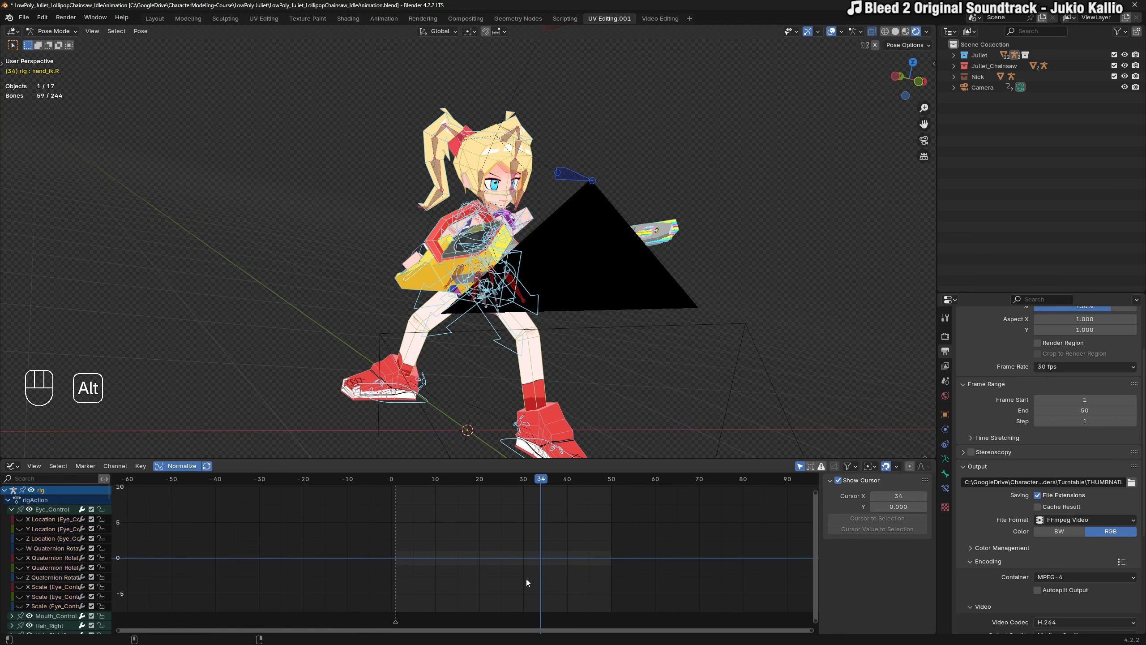
{"action": "key", "text": "alt+h"}
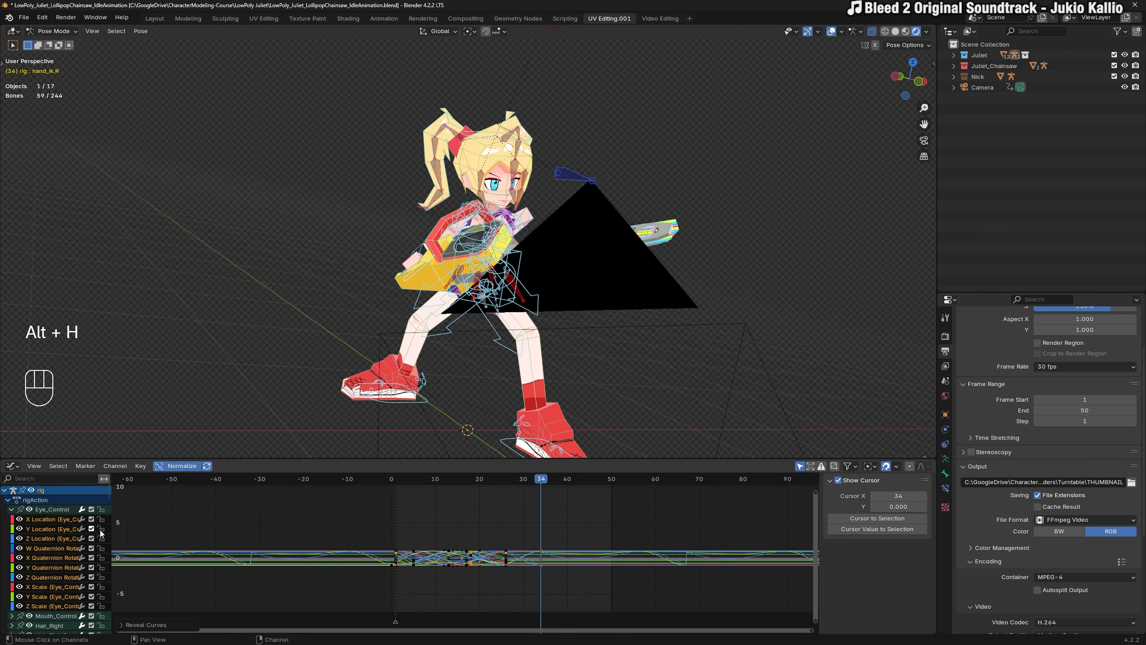
{"action": "left_click", "coordinate": [386, 540]}
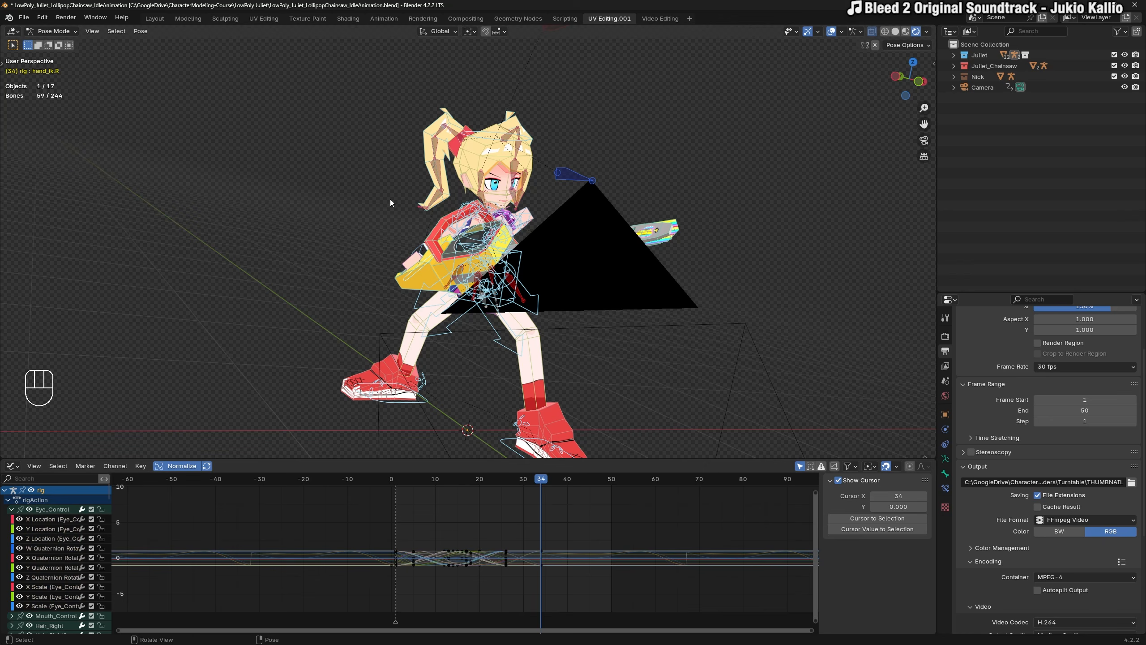
{"action": "middle_click_drag", "start_coordinate": [561, 291], "coordinate": [586, 291]}
{"action": "middle_click_drag", "start_coordinate": [532, 535], "coordinate": [523, 532]}
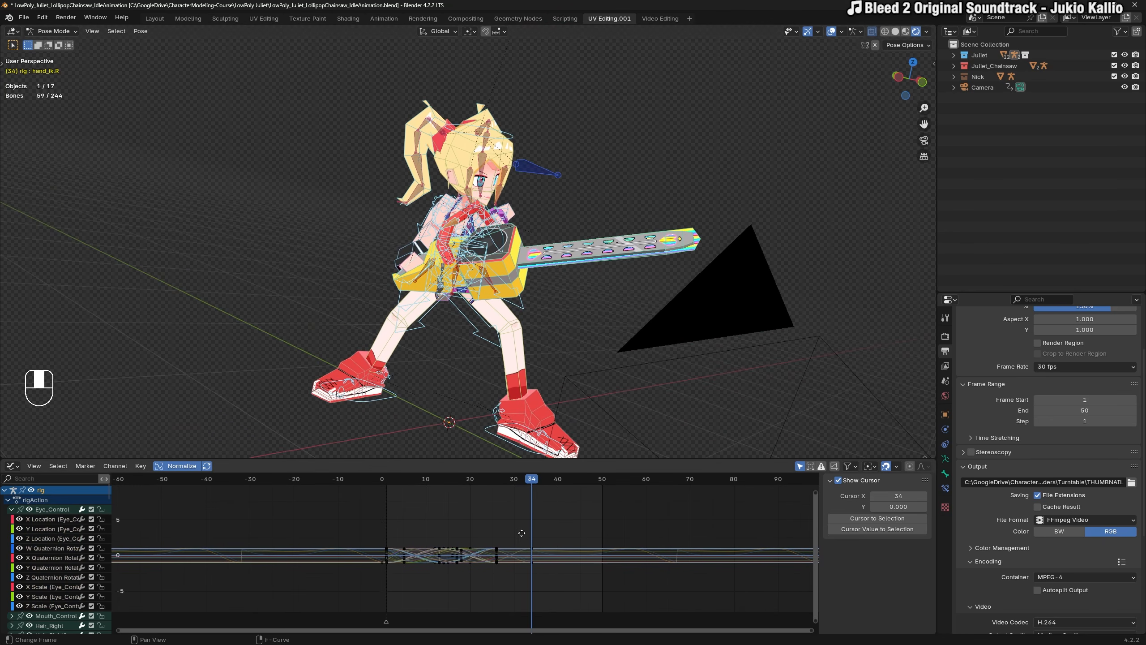
Clear the cyclic F-Modifier from all the rig's revealed curves and play the animation through the active camera.
{"action": "key", "text": "a"}
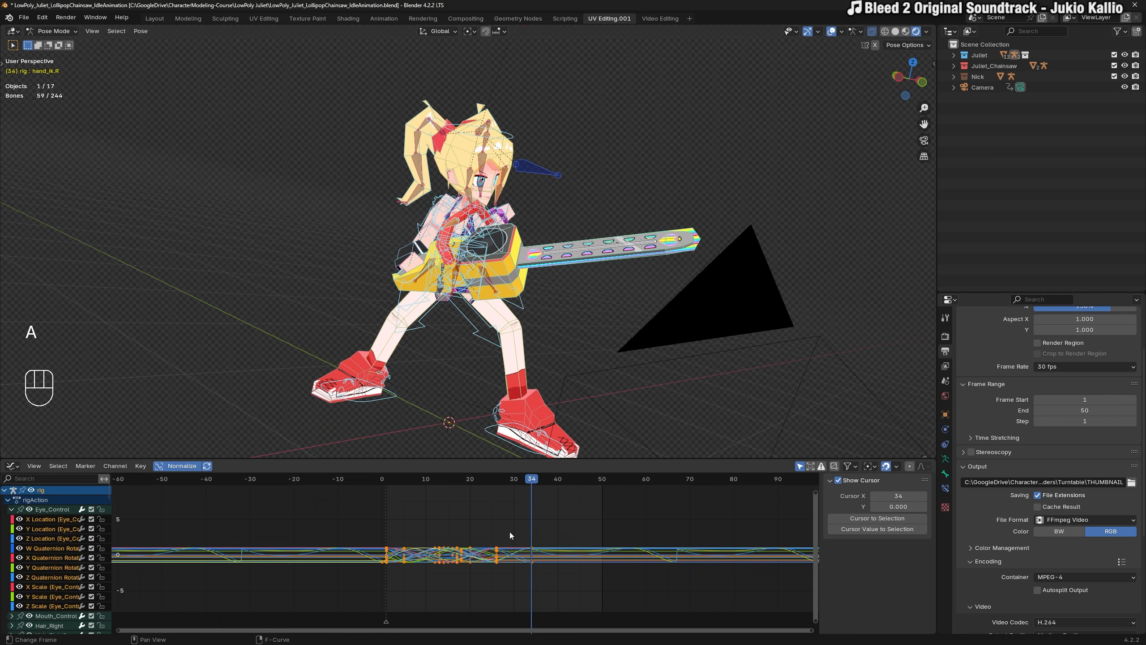
{"action": "key", "text": "shift+e"}
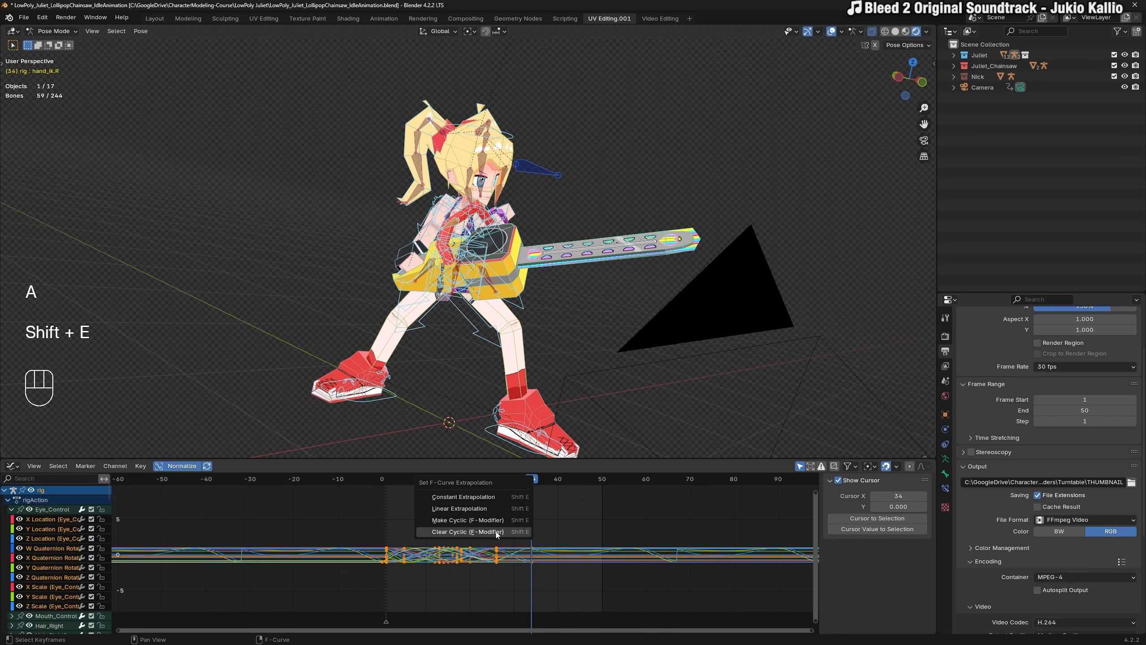
{"action": "left_click", "coordinate": [498, 531]}
{"action": "left_click", "coordinate": [524, 515]}
{"action": "key", "text": "space"}
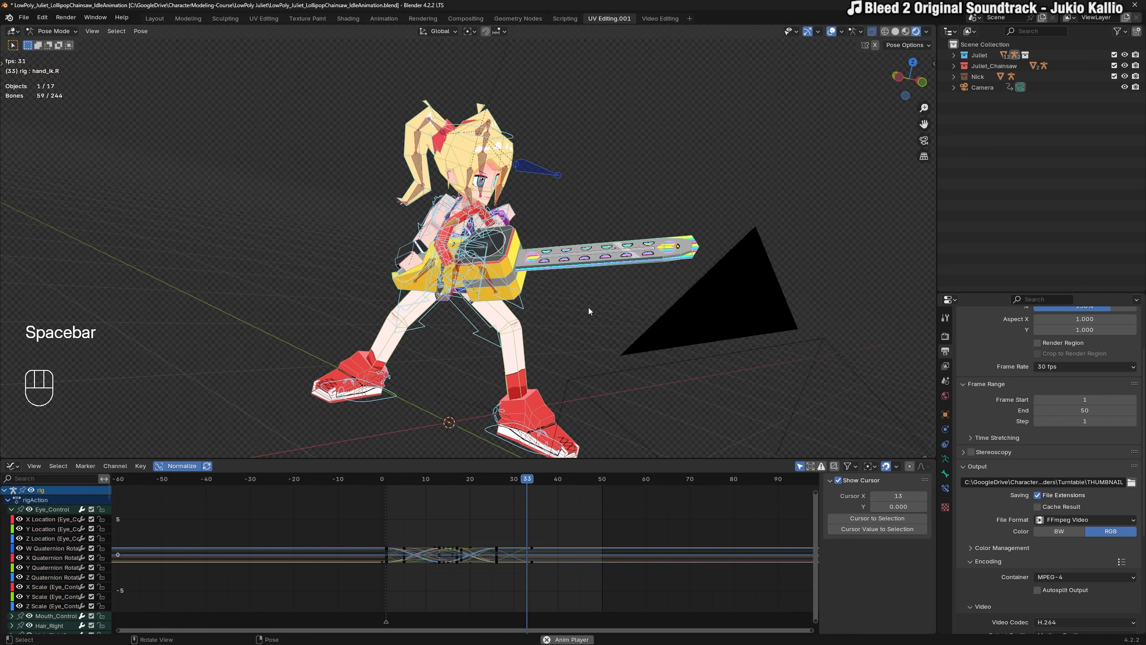
{"action": "key", "text": "KP_0"}
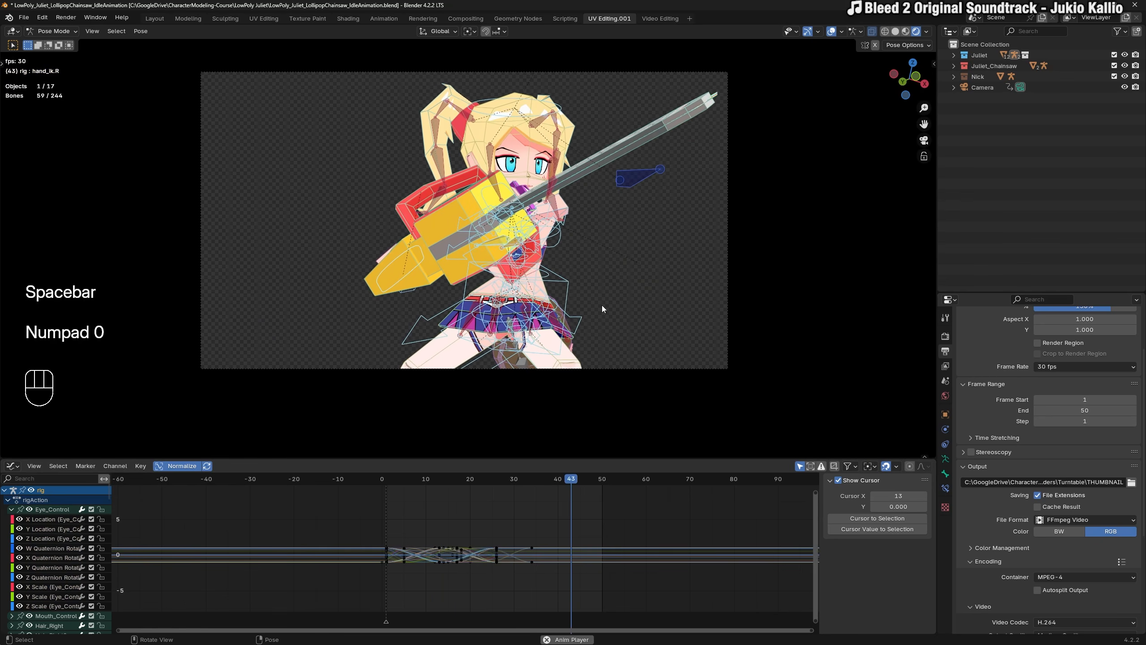
Save the idle animation file and resume playback through the camera.
{"action": "key", "text": "space"}
{"action": "key", "text": "ctrl+s"}
{"action": "key", "text": "space"}
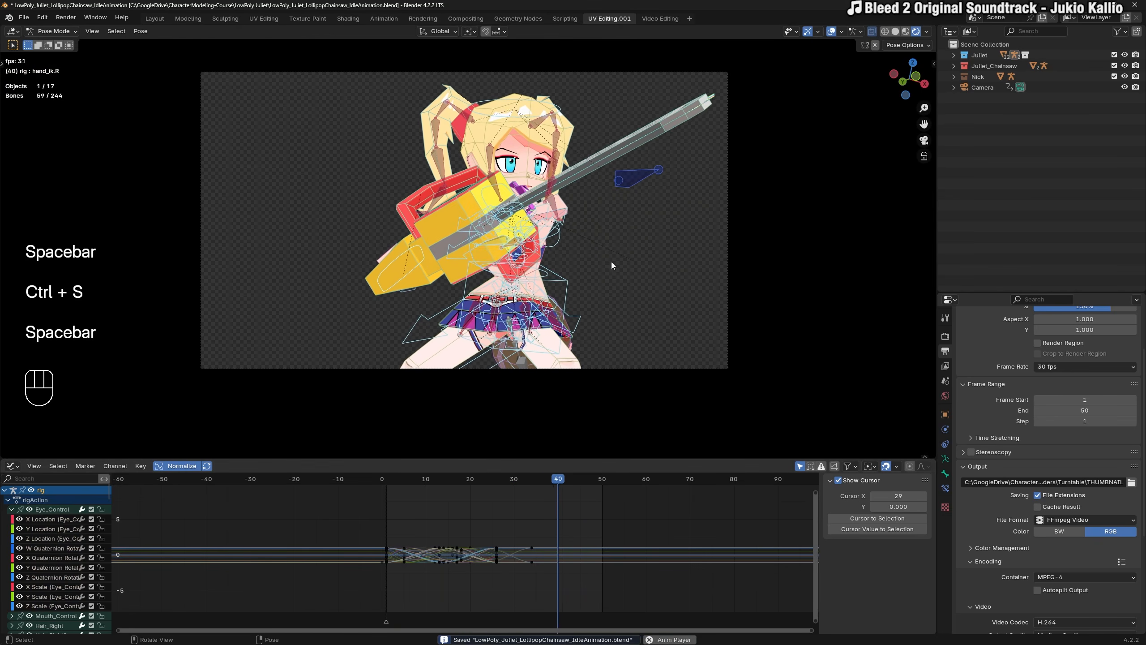
Deselect all of the rig's bones, save the file again and hide the viewport overlays with playback stopped.
{"action": "left_click", "coordinate": [625, 266]}
{"action": "key", "text": "space"}
{"action": "key", "text": "space"}
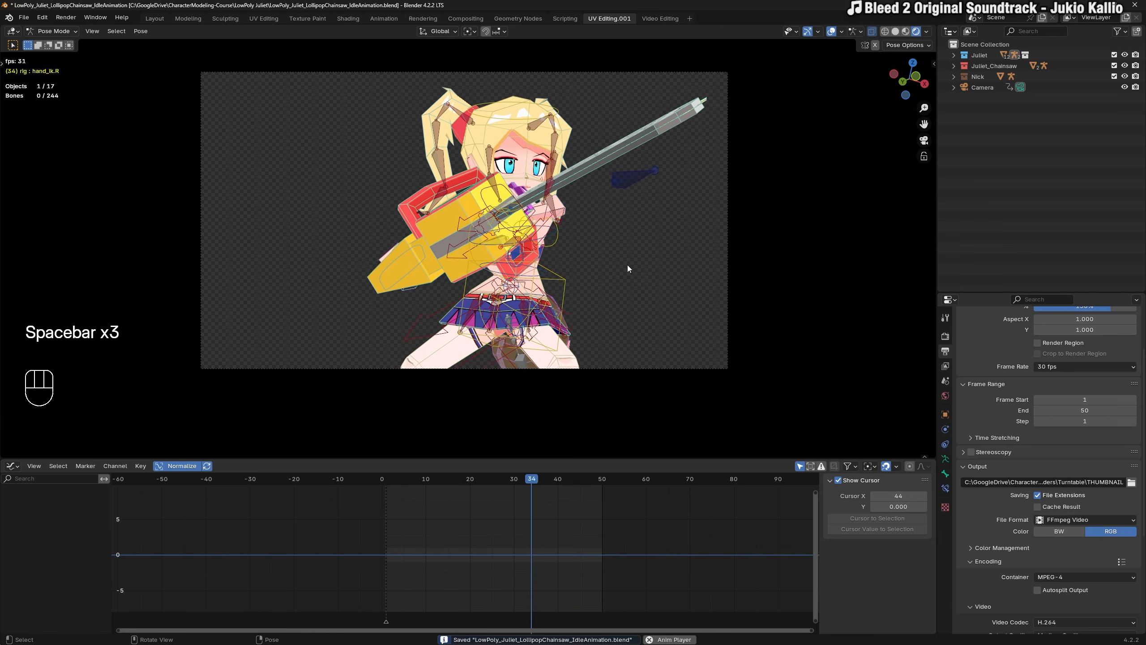
{"action": "key", "text": "space"}
{"action": "key", "text": "ctrl+s"}
{"action": "key", "text": "shift+alt+z"}
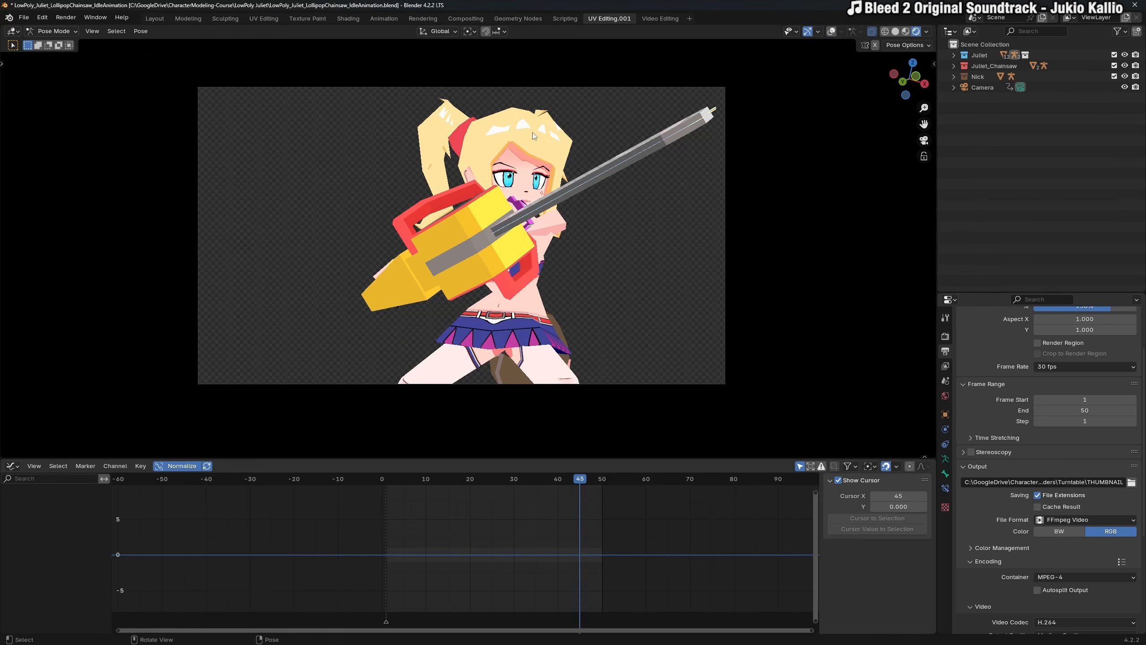
Inspect the chainsaw pose from a free angle and from the camera view, and play the animation without overlays.
{"action": "middle_click_drag", "start_coordinate": [534, 136], "coordinate": [515, 217]}
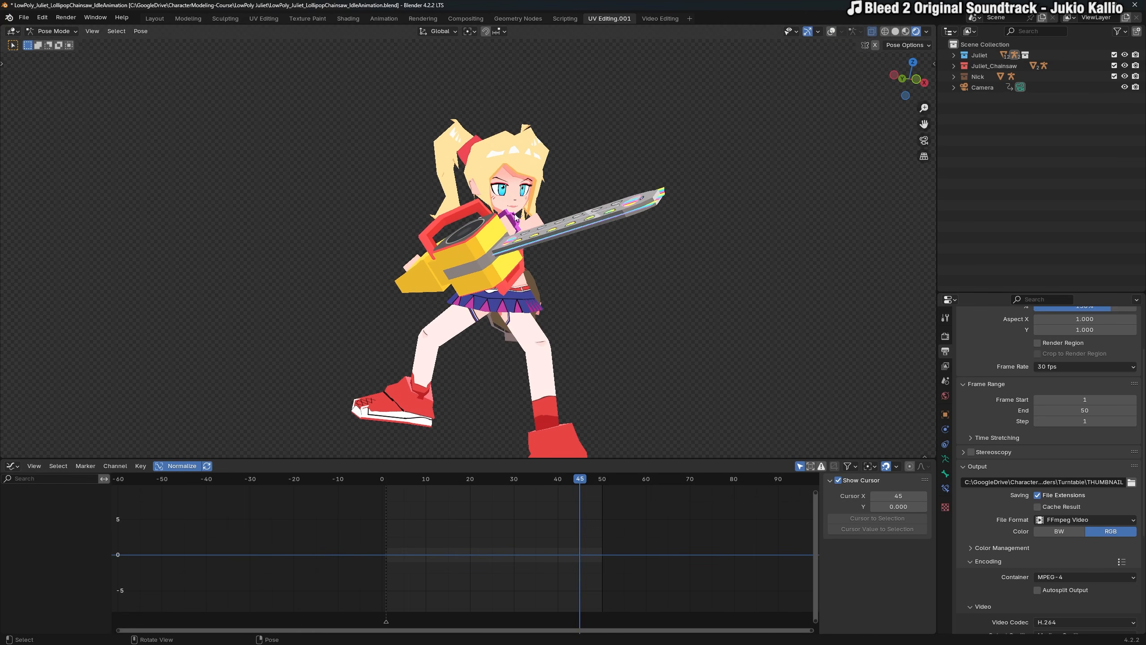
{"action": "key", "text": "KP_0"}
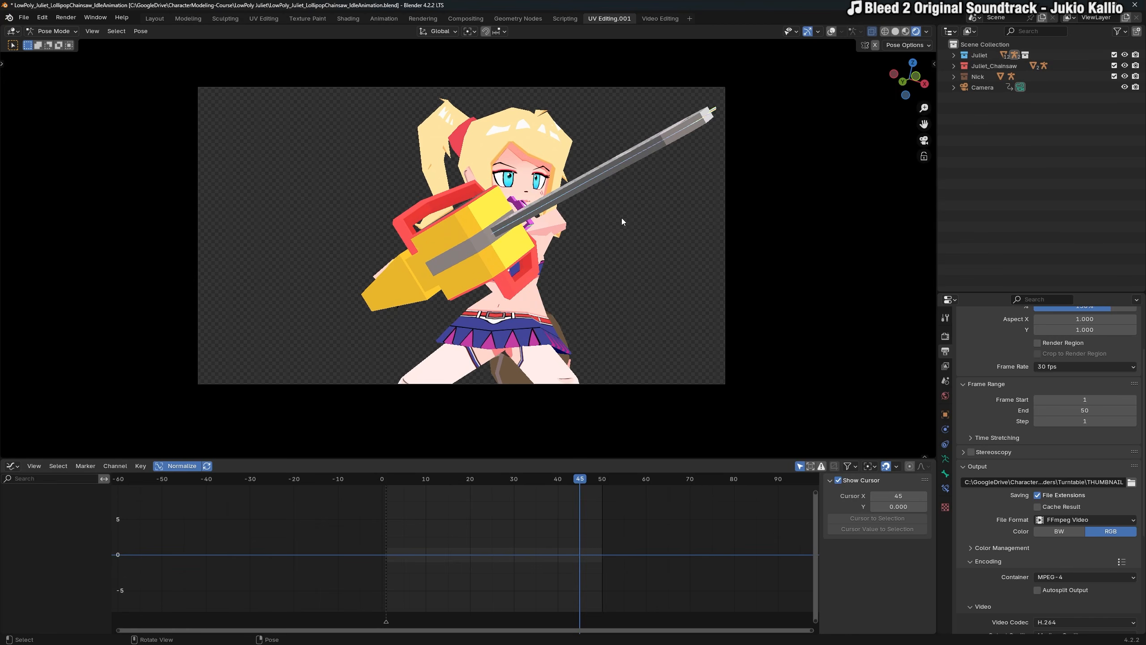
{"action": "middle_click_drag", "start_coordinate": [641, 225], "coordinate": [612, 222], "text": "shift"}
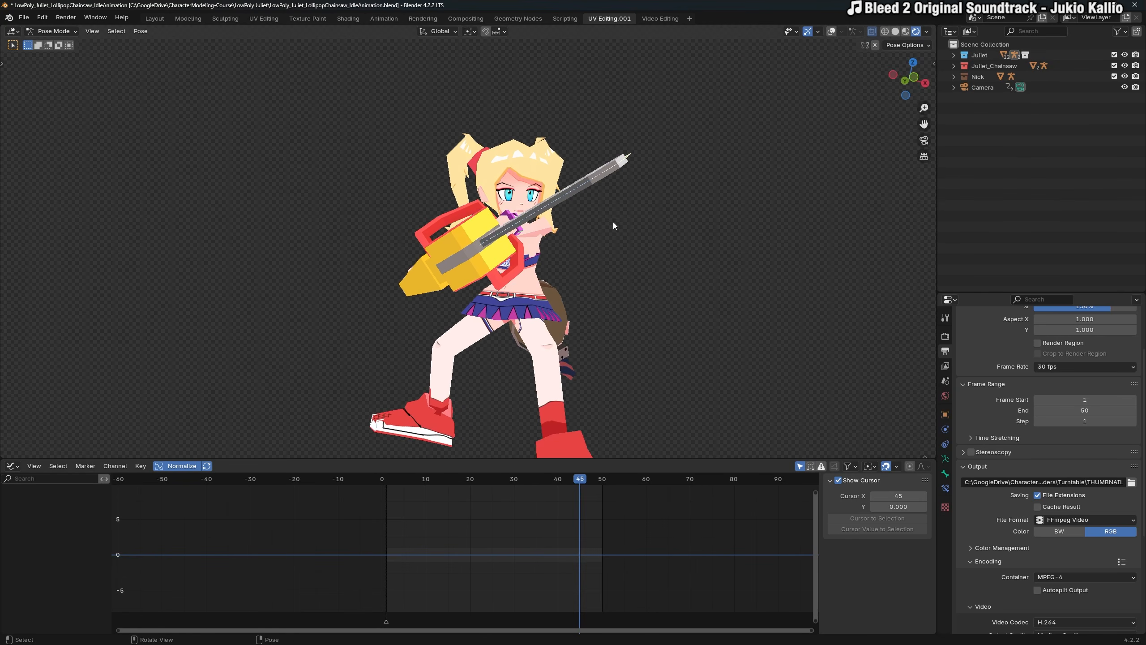
{"action": "key", "text": "KP_0"}
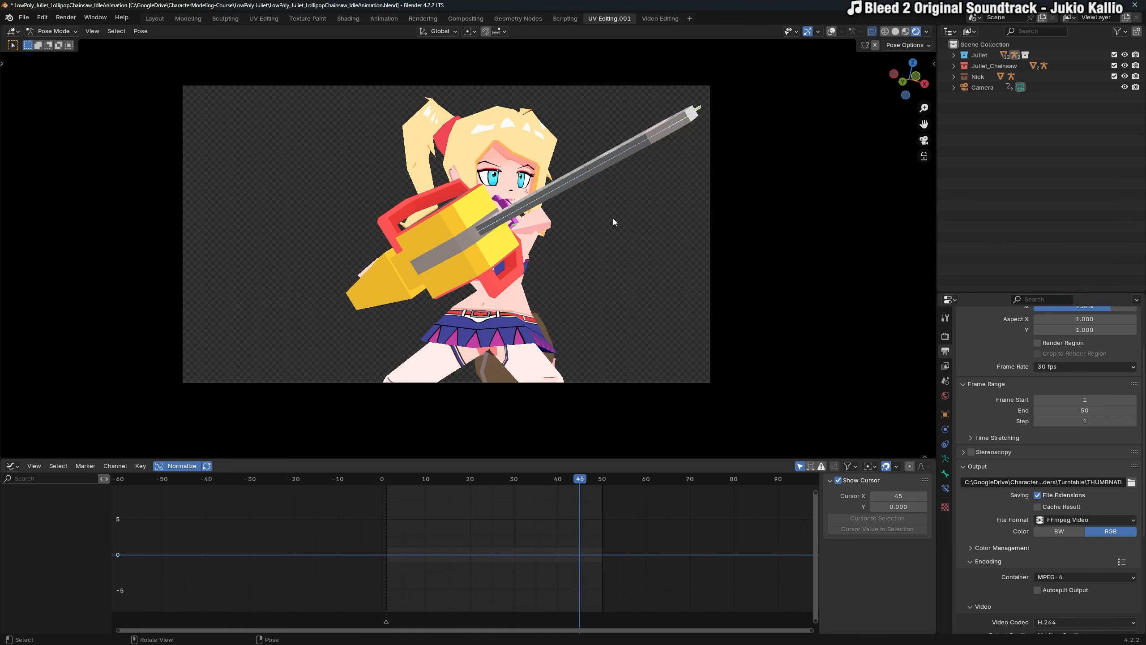
{"action": "key", "text": "space"}
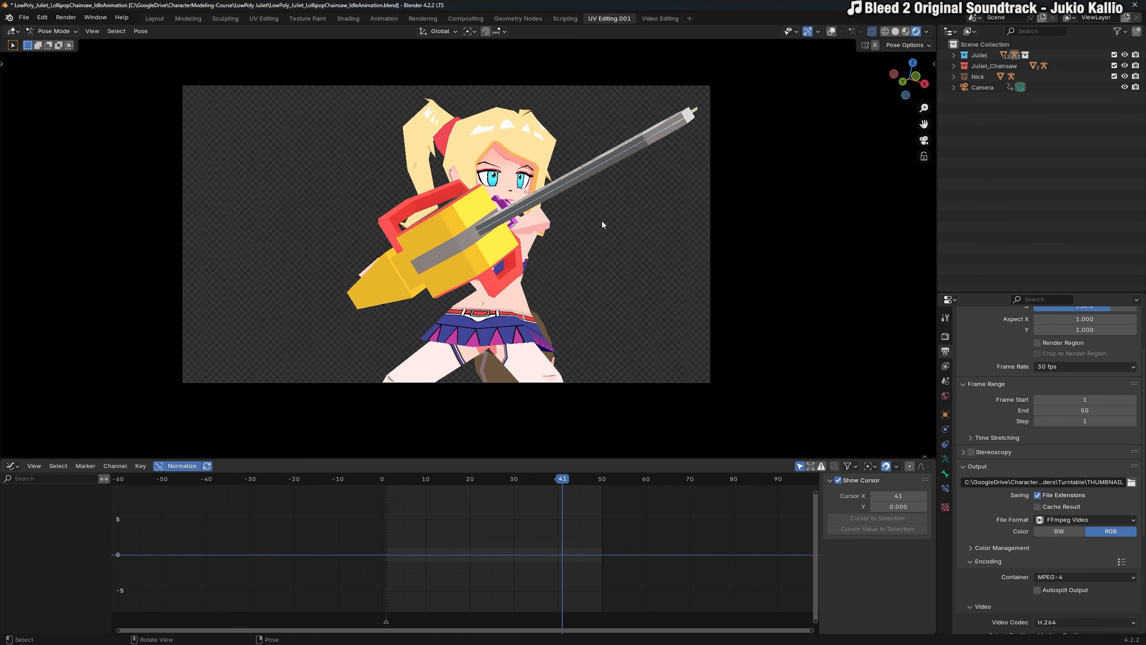
Render the animation from the camera view as a Viewport Render Animation.
{"action": "middle_click_drag", "start_coordinate": [639, 246], "coordinate": [621, 242], "text": "shift"}
{"action": "key", "text": "q"}
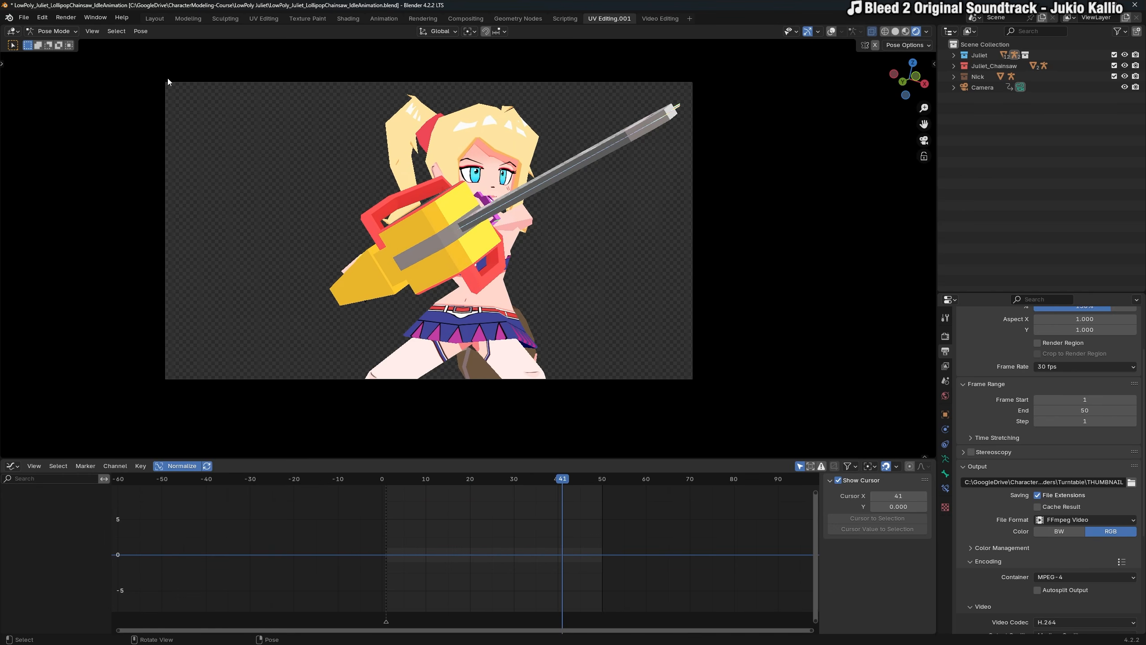
{"action": "left_click", "coordinate": [65, 17]}
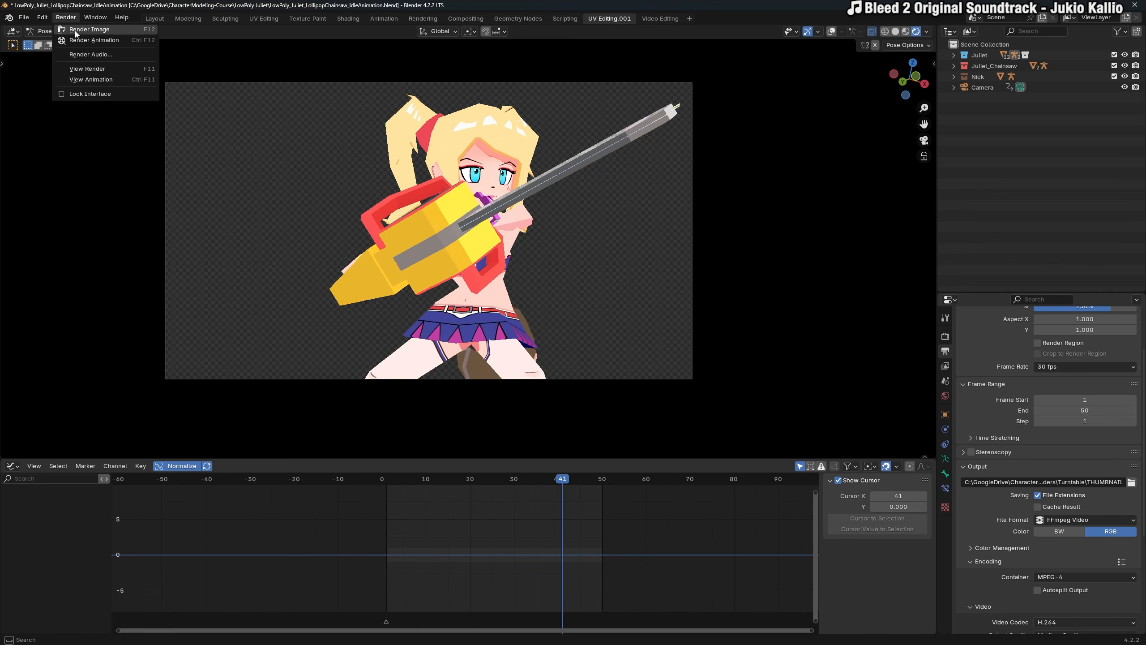
{"action": "left_click", "coordinate": [92, 31]}
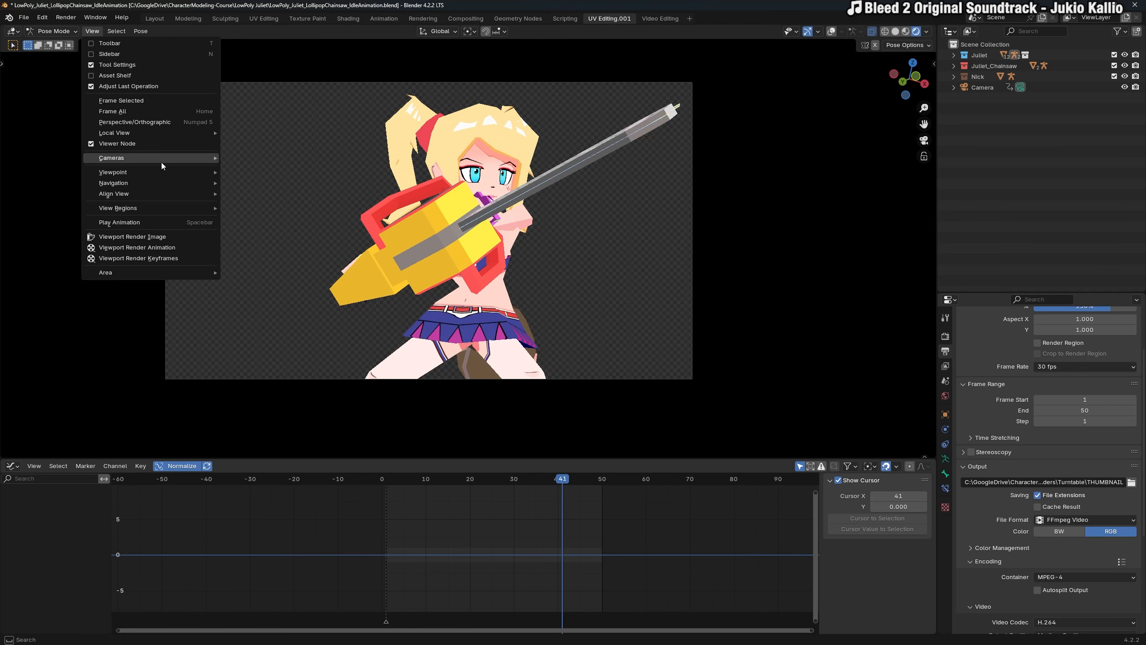
{"action": "left_click", "coordinate": [186, 248]}
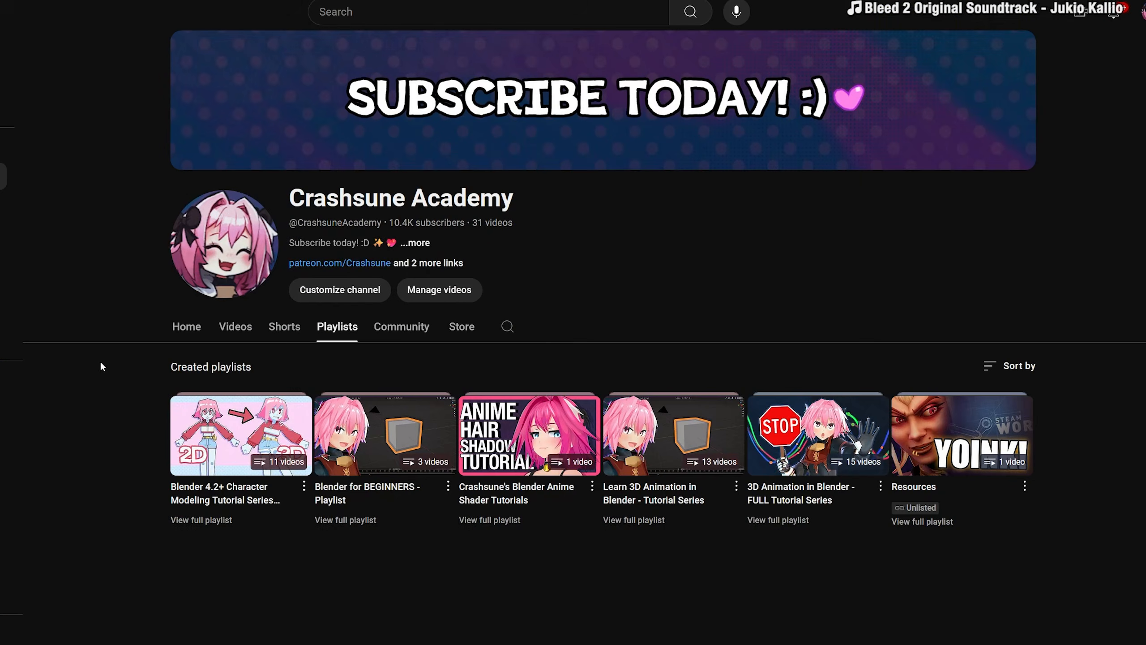
Switch to the Crashsune Academy YouTube channel and open the full playlist of the Blender 4.2+ Character Modeling Tutorial Series.
{"action": "left_click", "coordinate": [212, 520]}
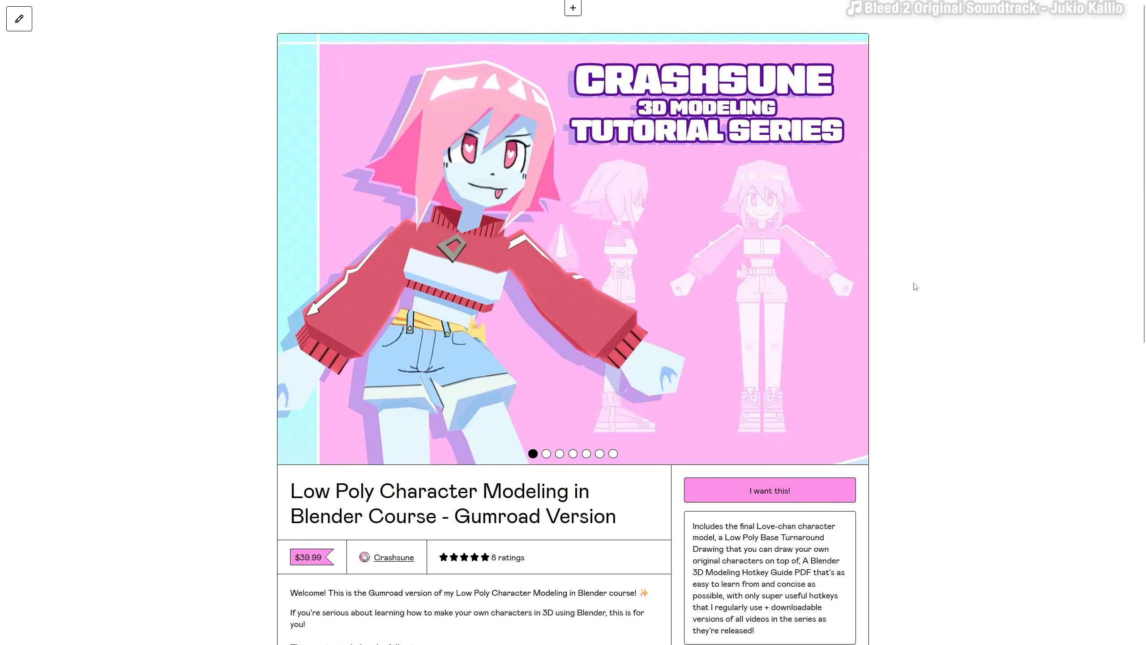
On the Gumroad page of the Low Poly Character Modeling in Blender Course, browse forward through the preview images.
{"action": "left_click", "coordinate": [856, 257]}
{"action": "left_click", "coordinate": [855, 255]}
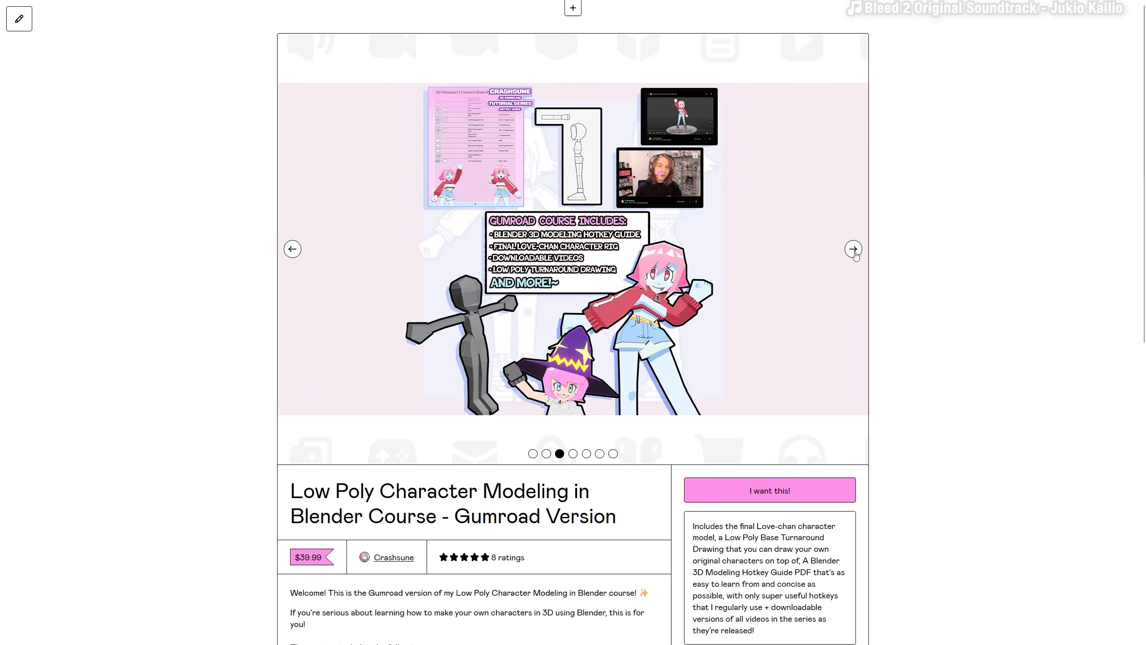
{"action": "left_click", "coordinate": [854, 253]}
{"action": "left_click", "coordinate": [854, 250]}
{"action": "left_click", "coordinate": [853, 251]}
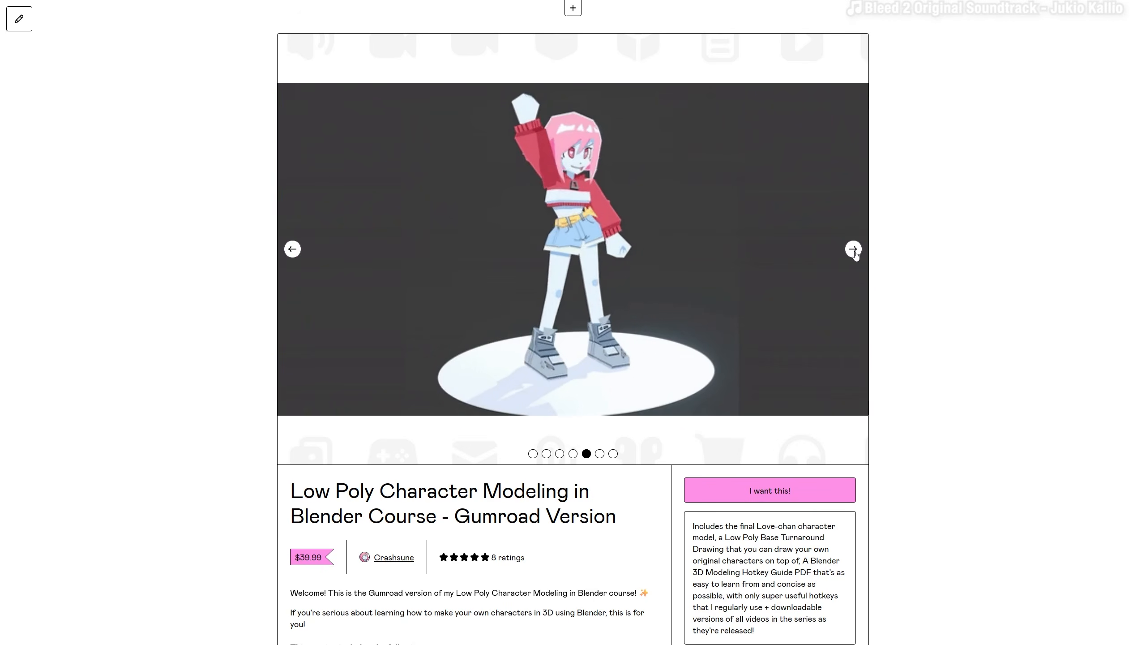